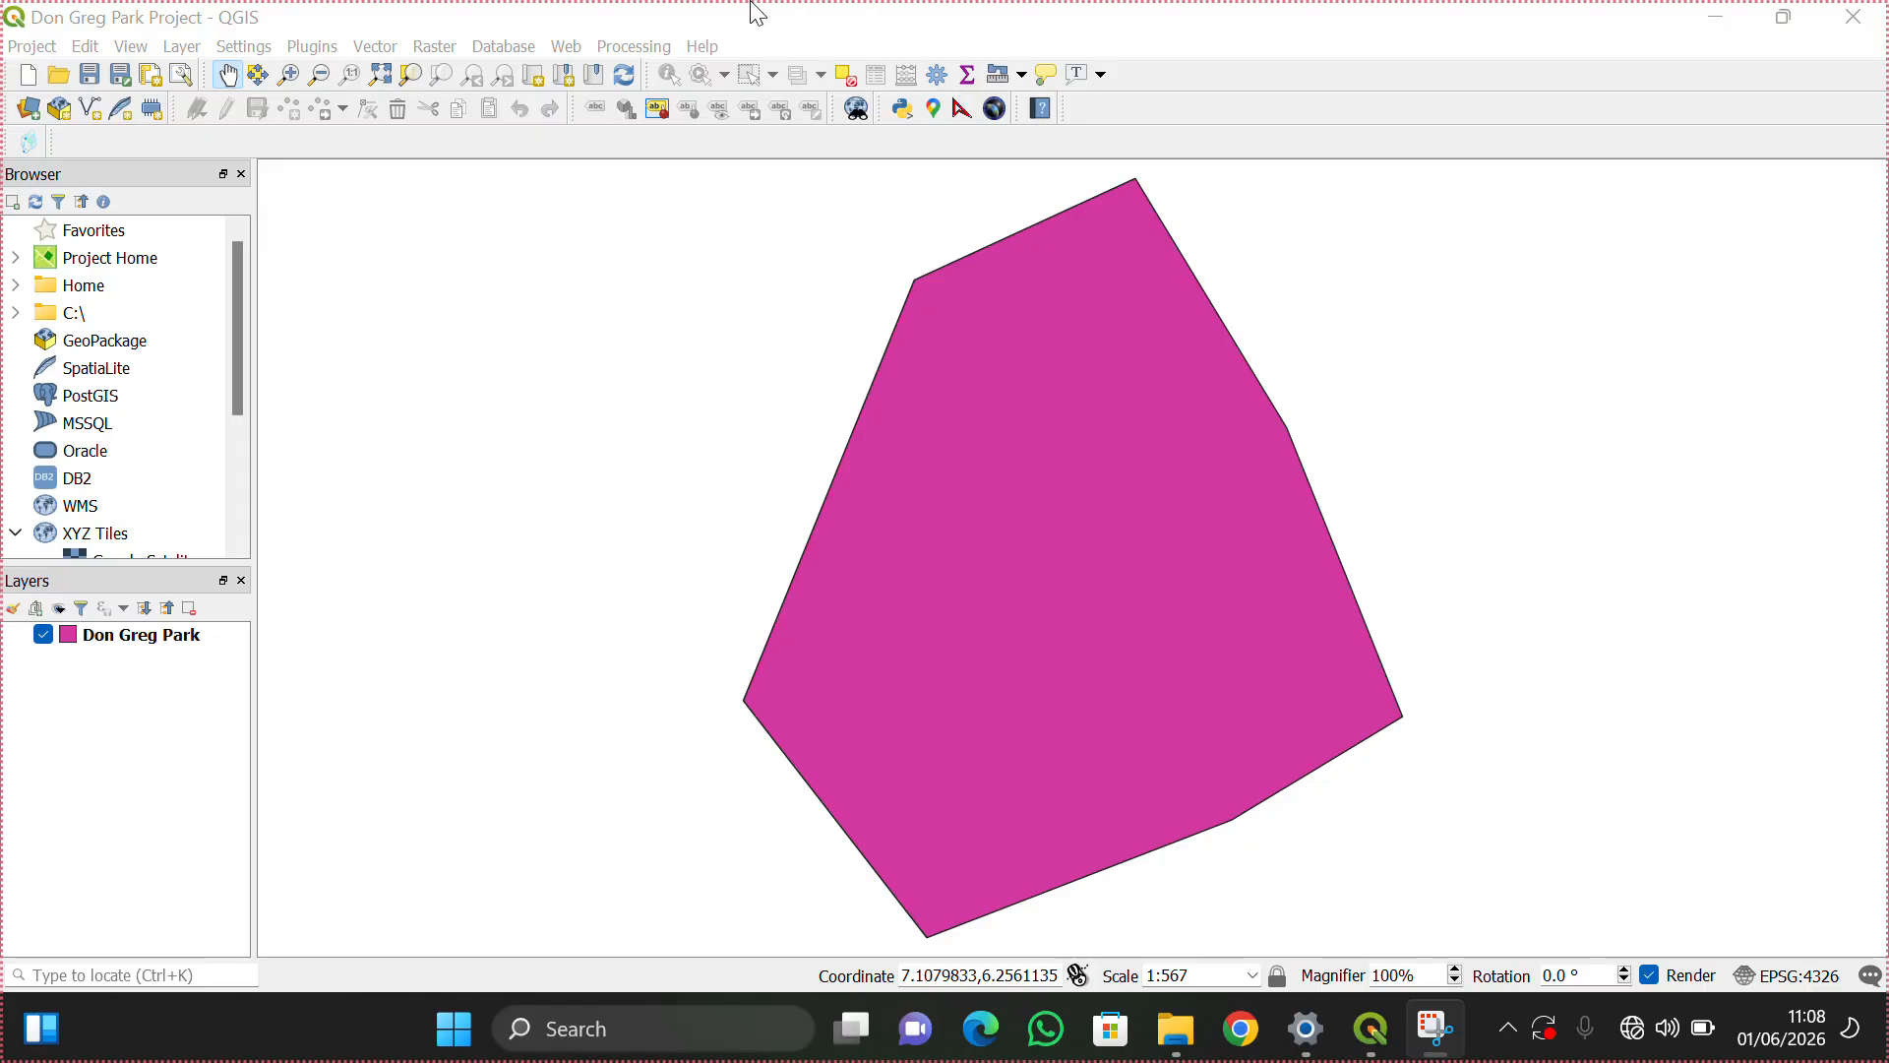
click(190, 54)
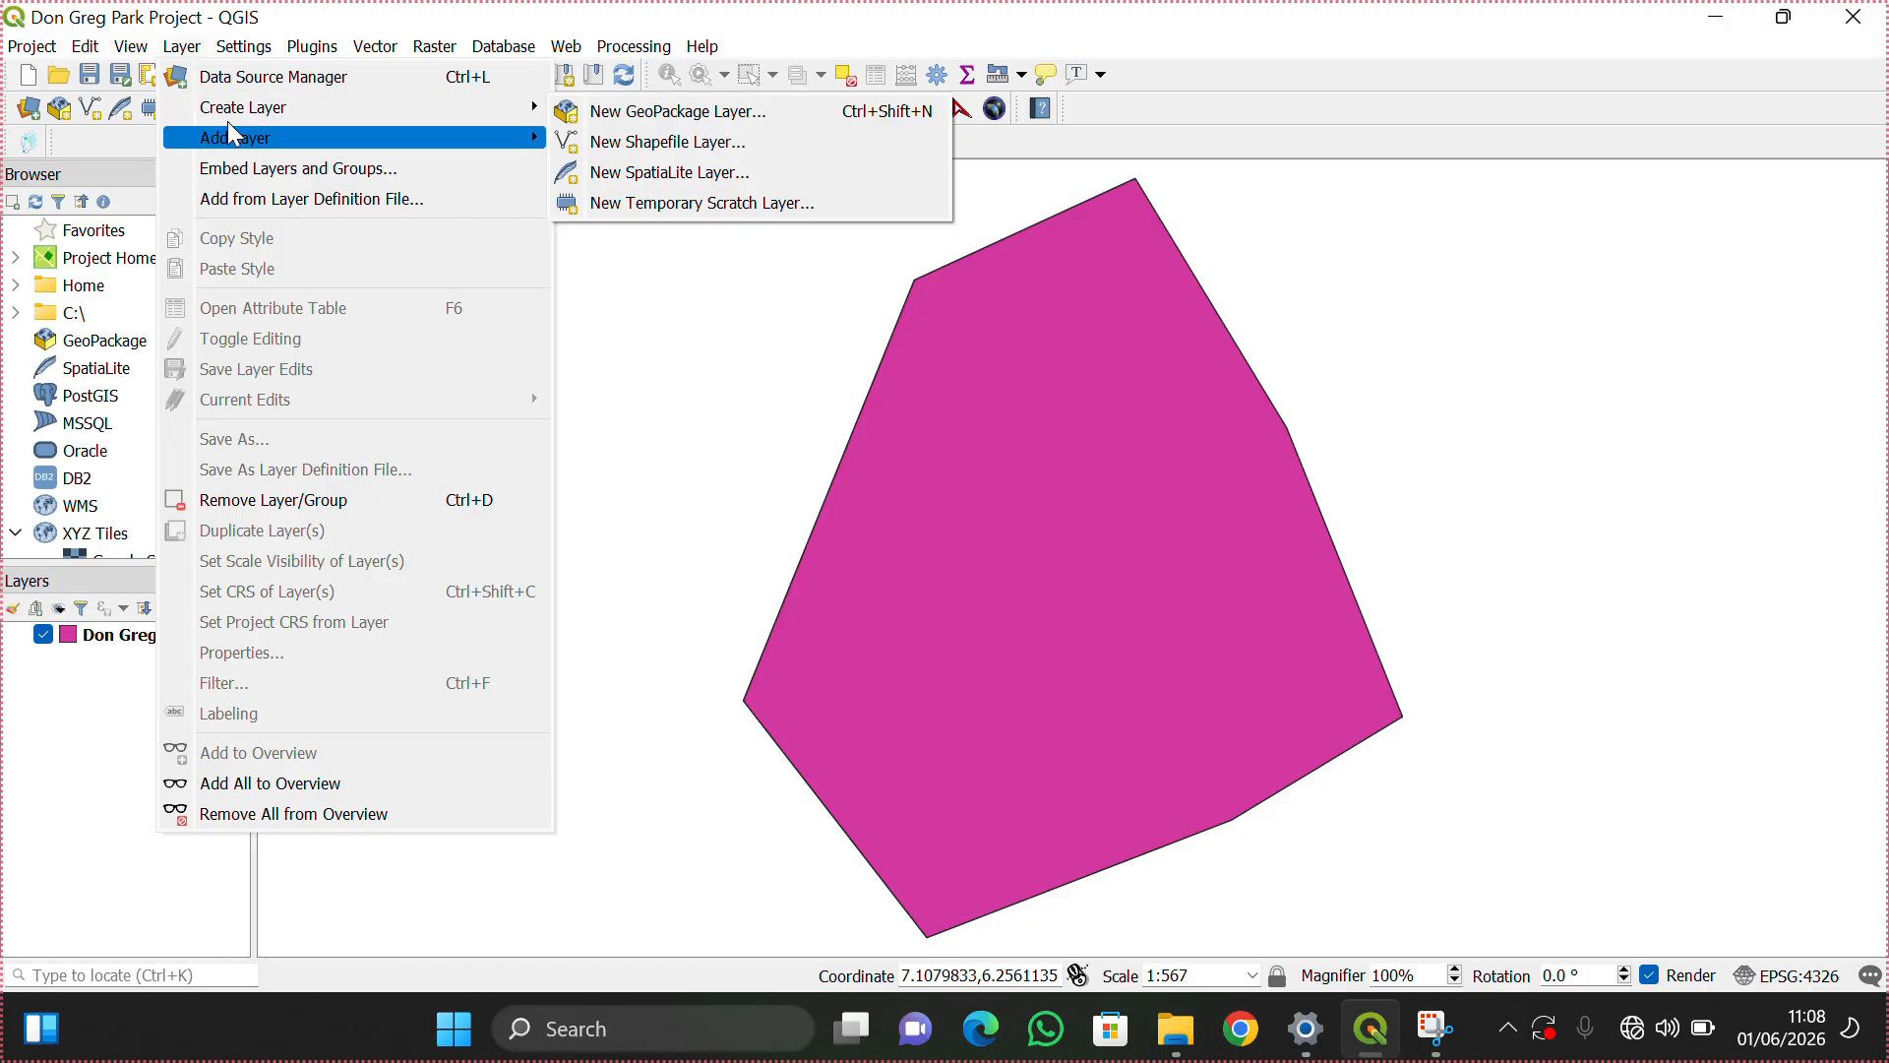
mouse_move(236, 145)
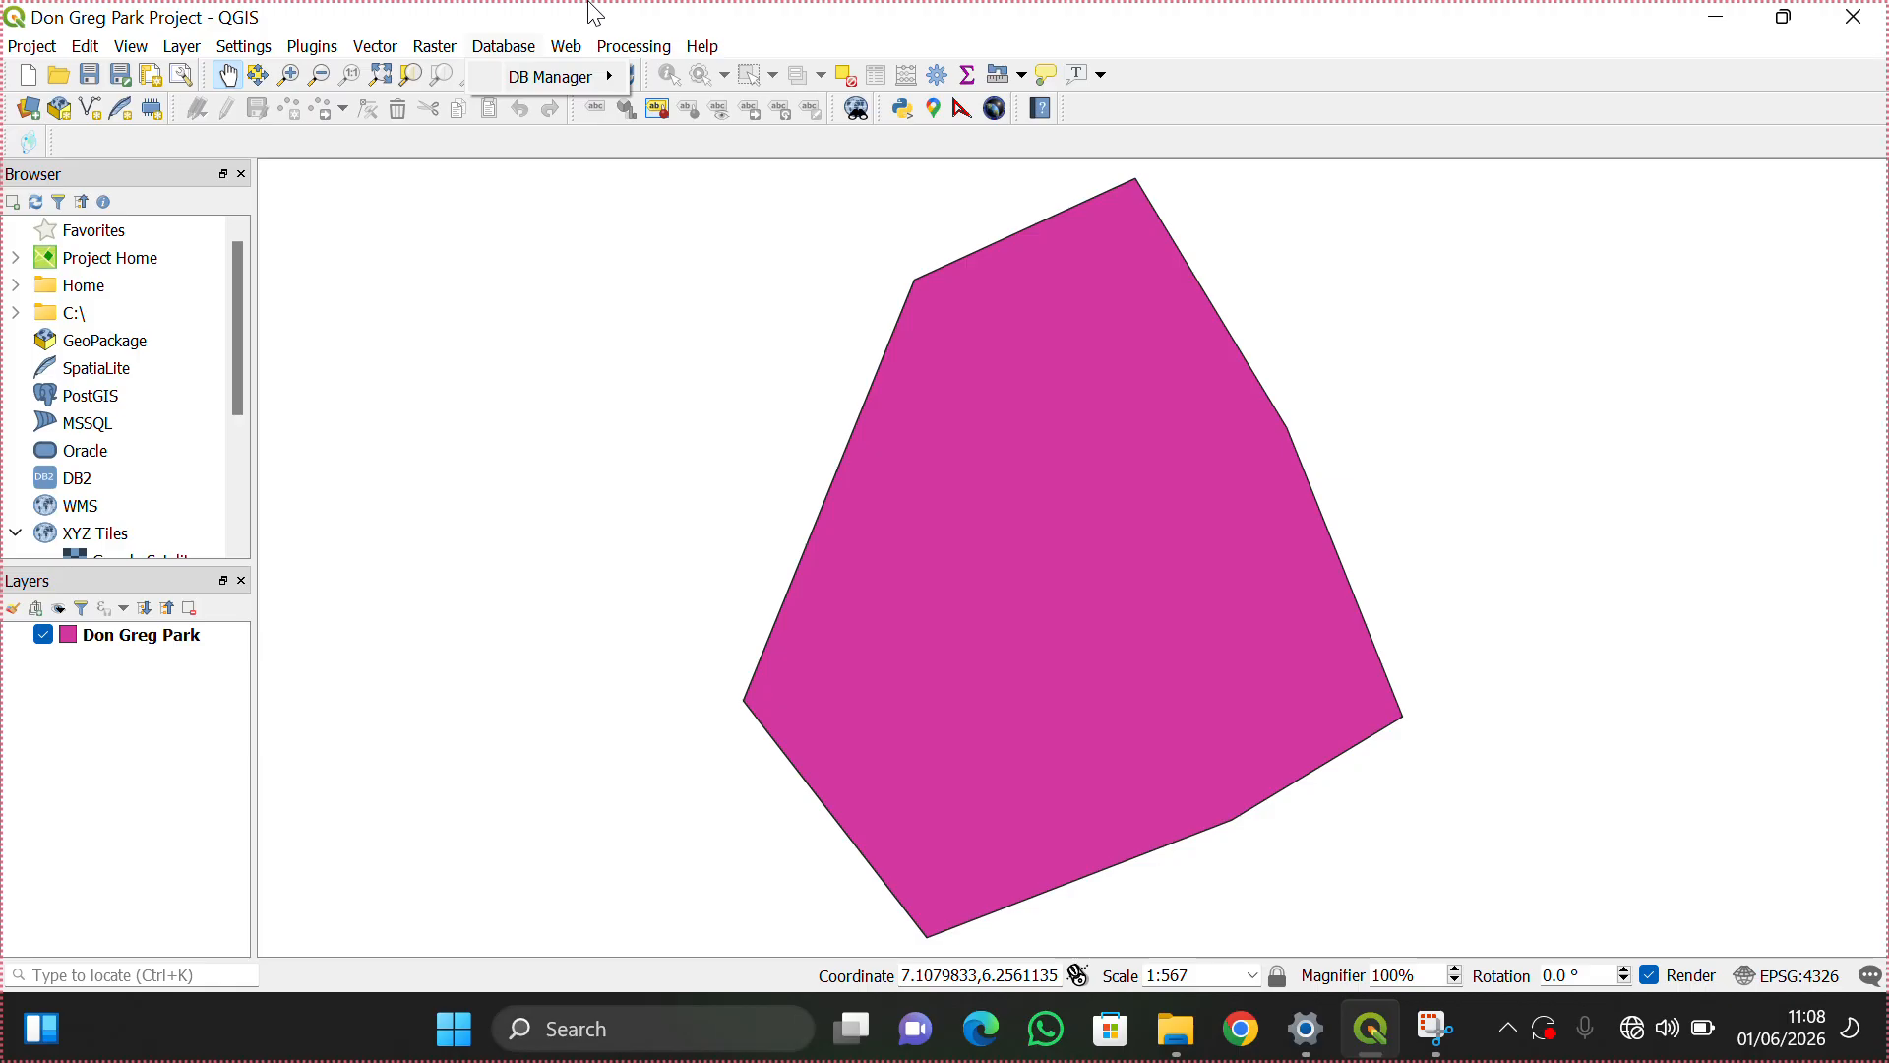
mouse_move(711, 49)
click(779, 49)
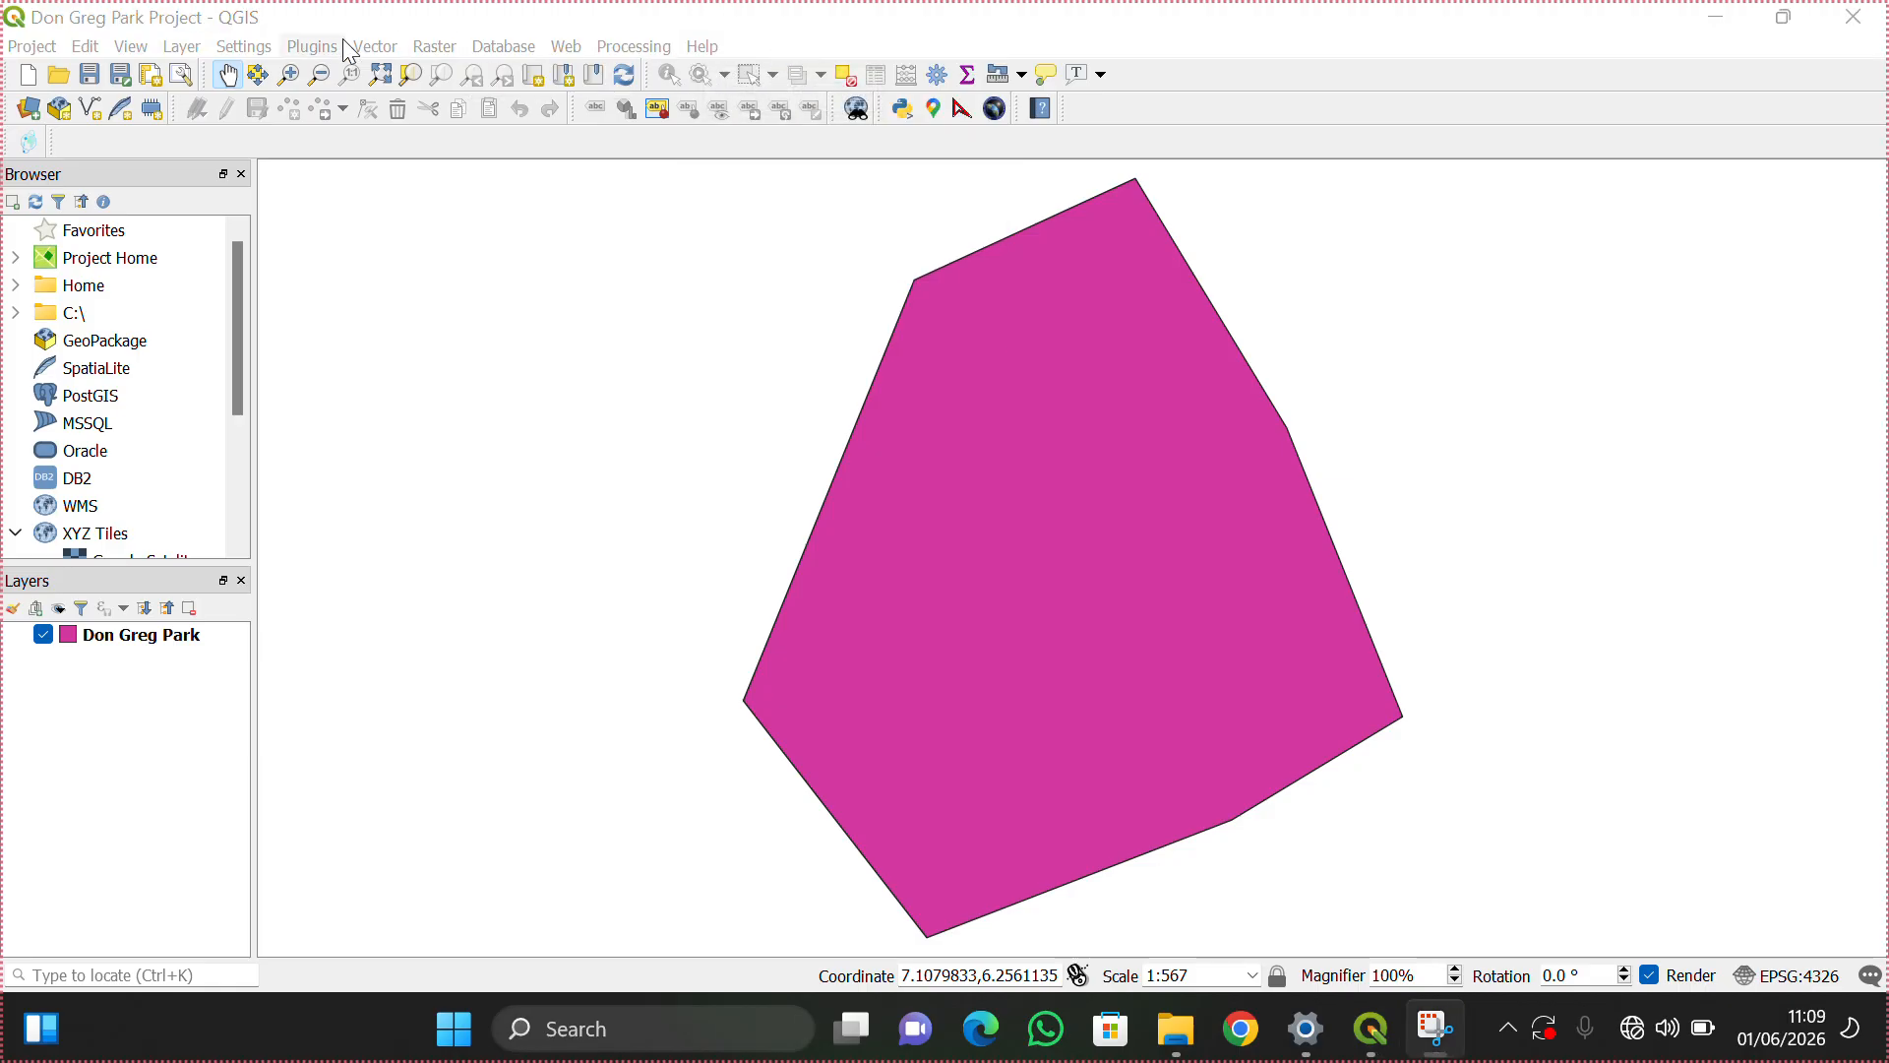
Step: Start adding a vector layer from file and browse into the nested SHAPEFILE_WORLD folder of FOW 212 Practical
click(173, 50)
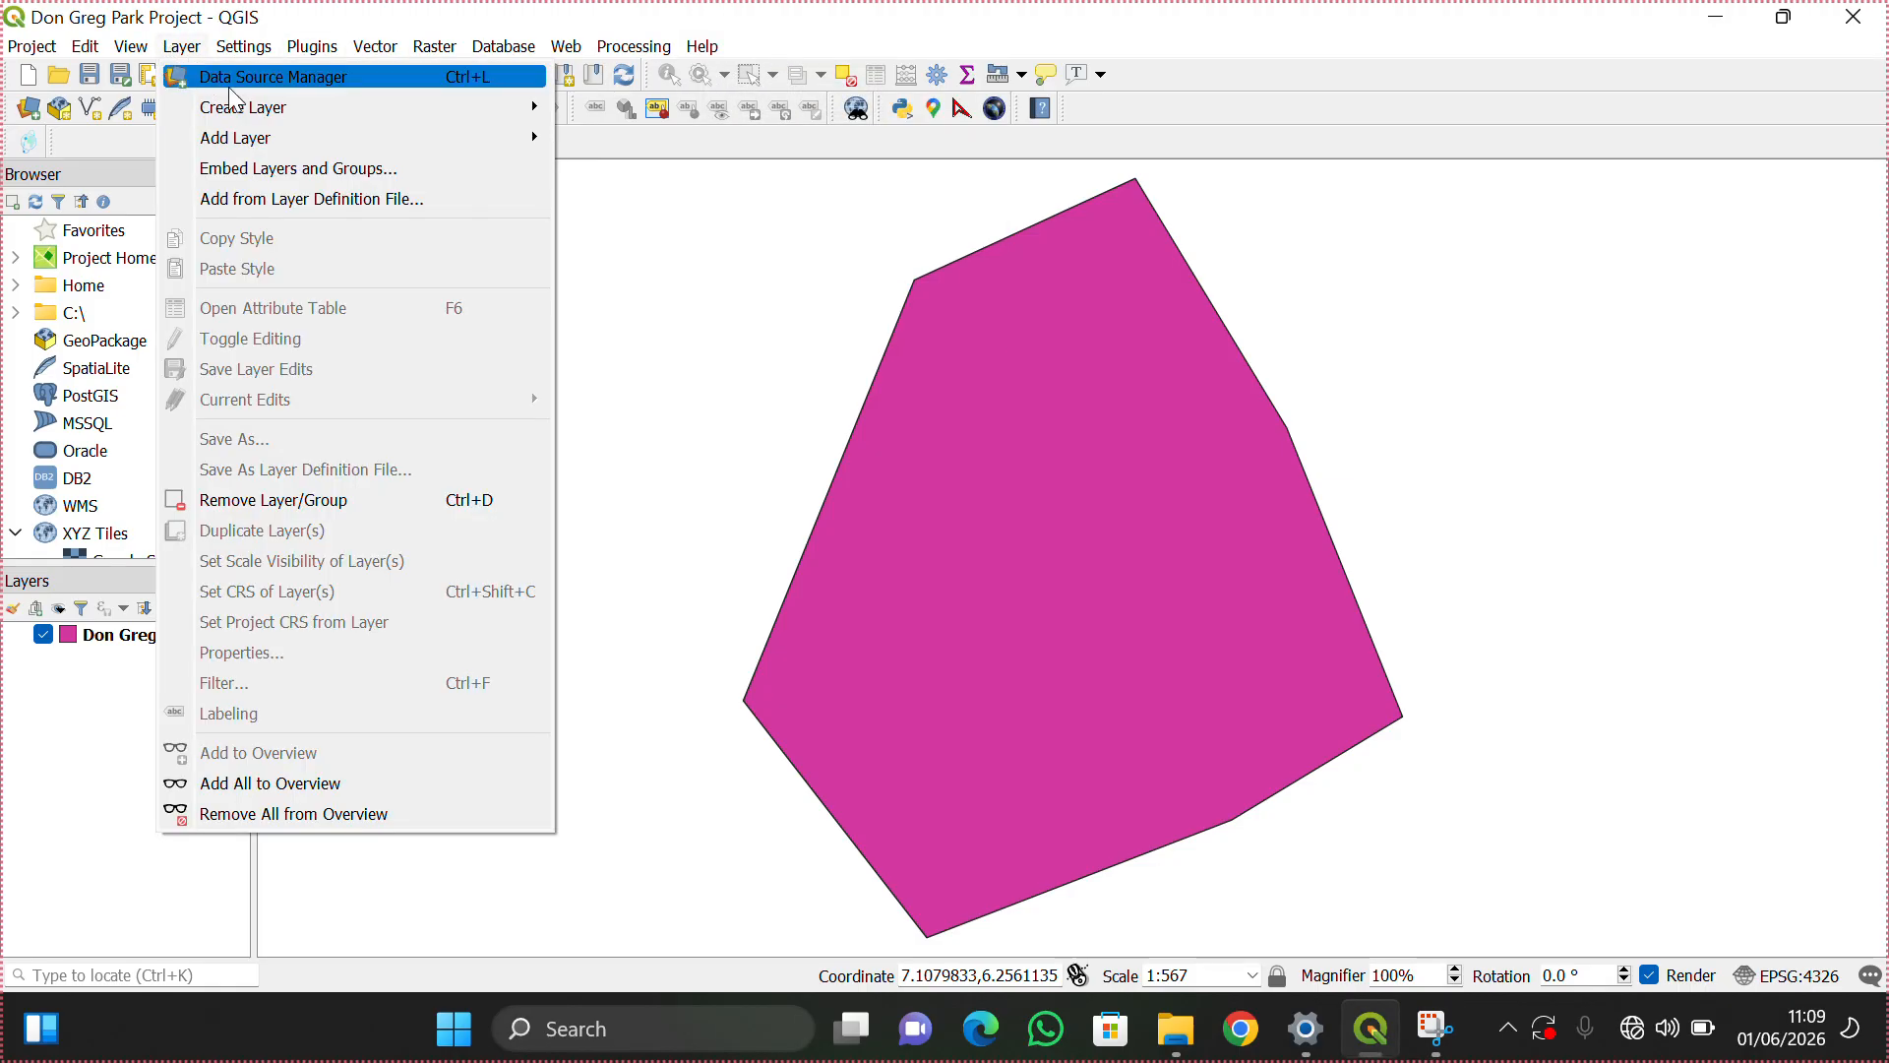
mouse_move(249, 118)
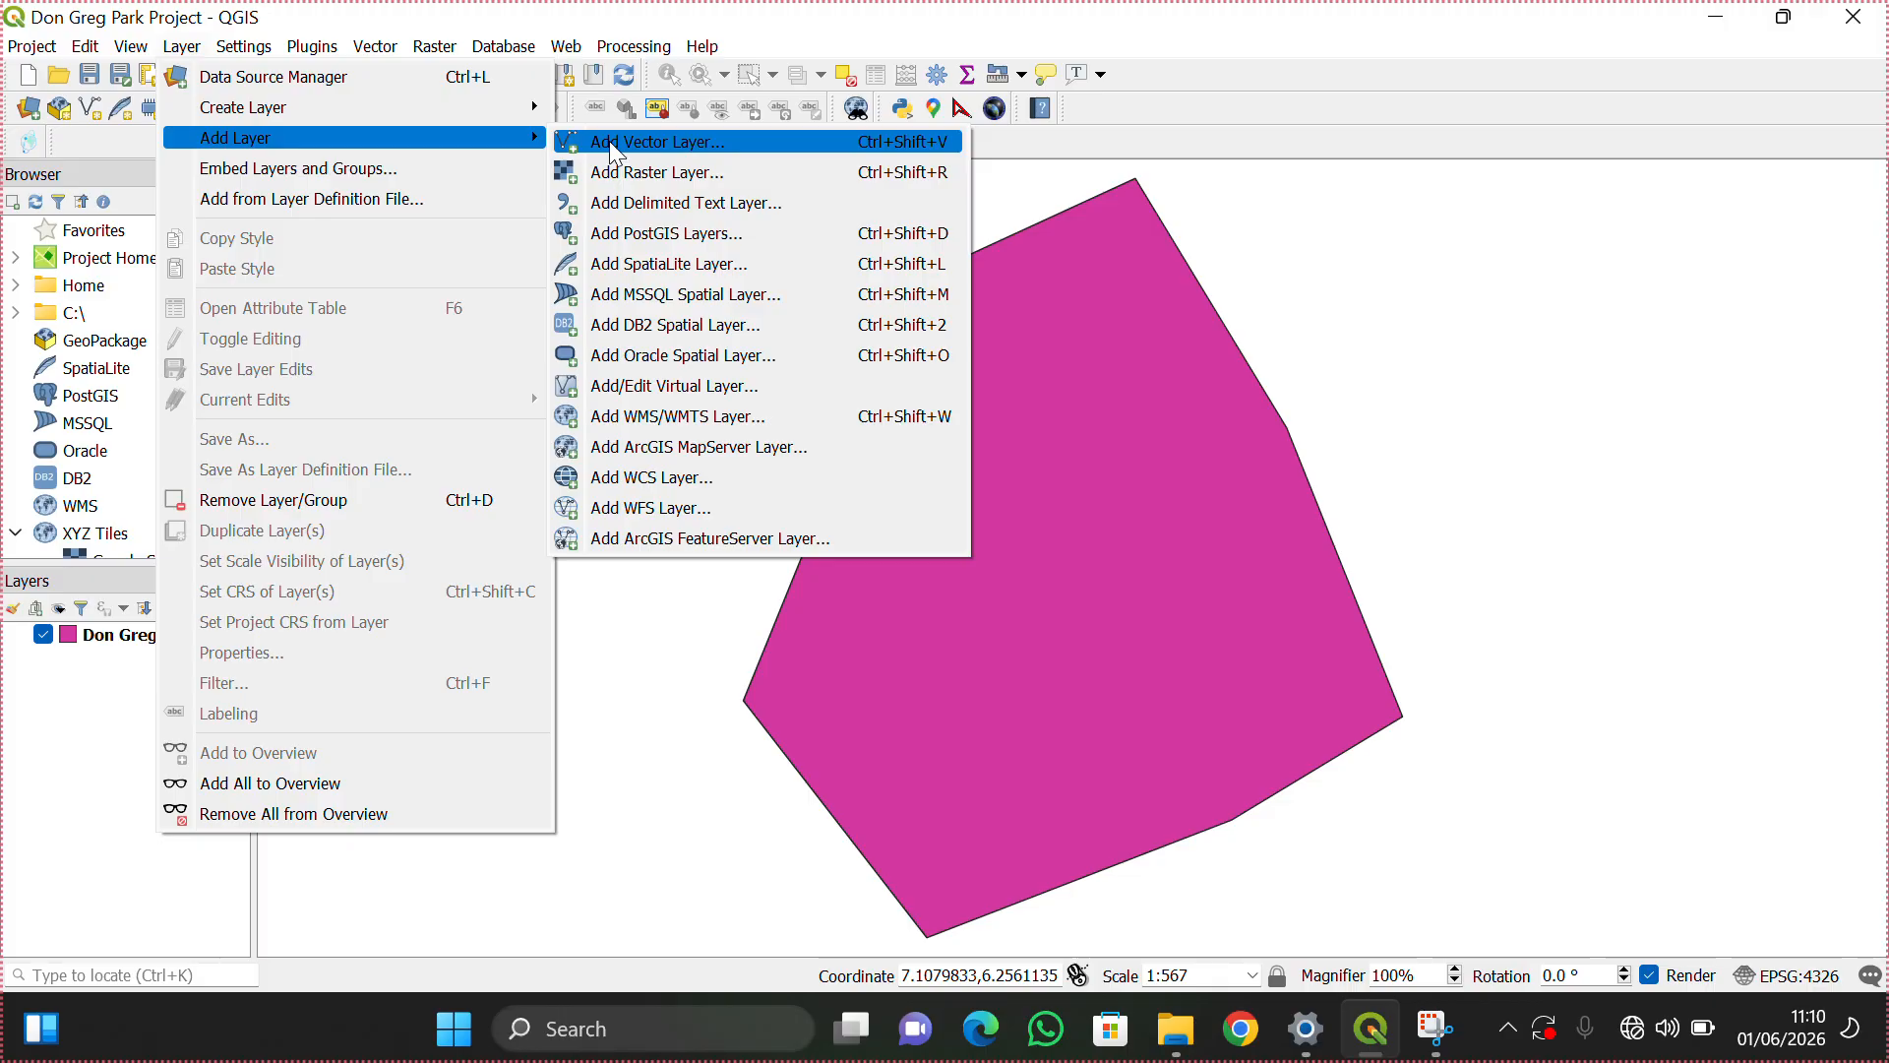
click(615, 145)
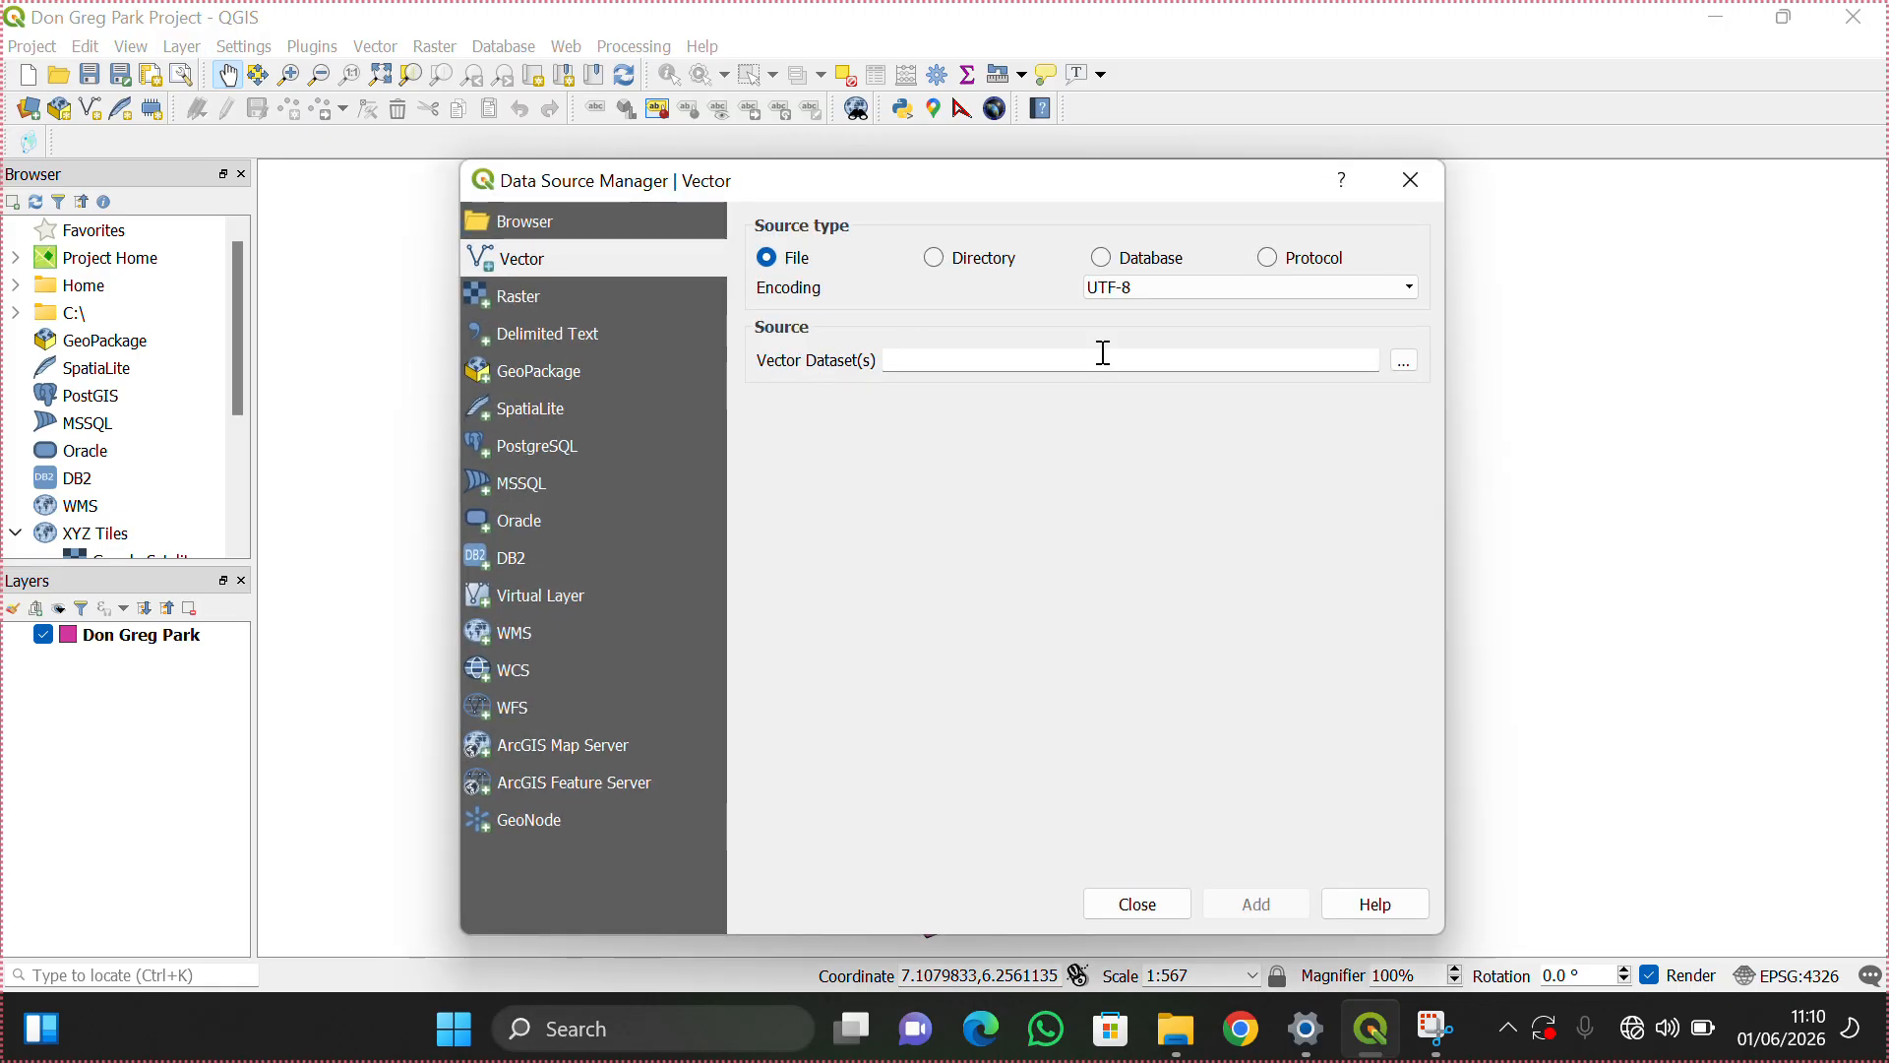
click(1407, 362)
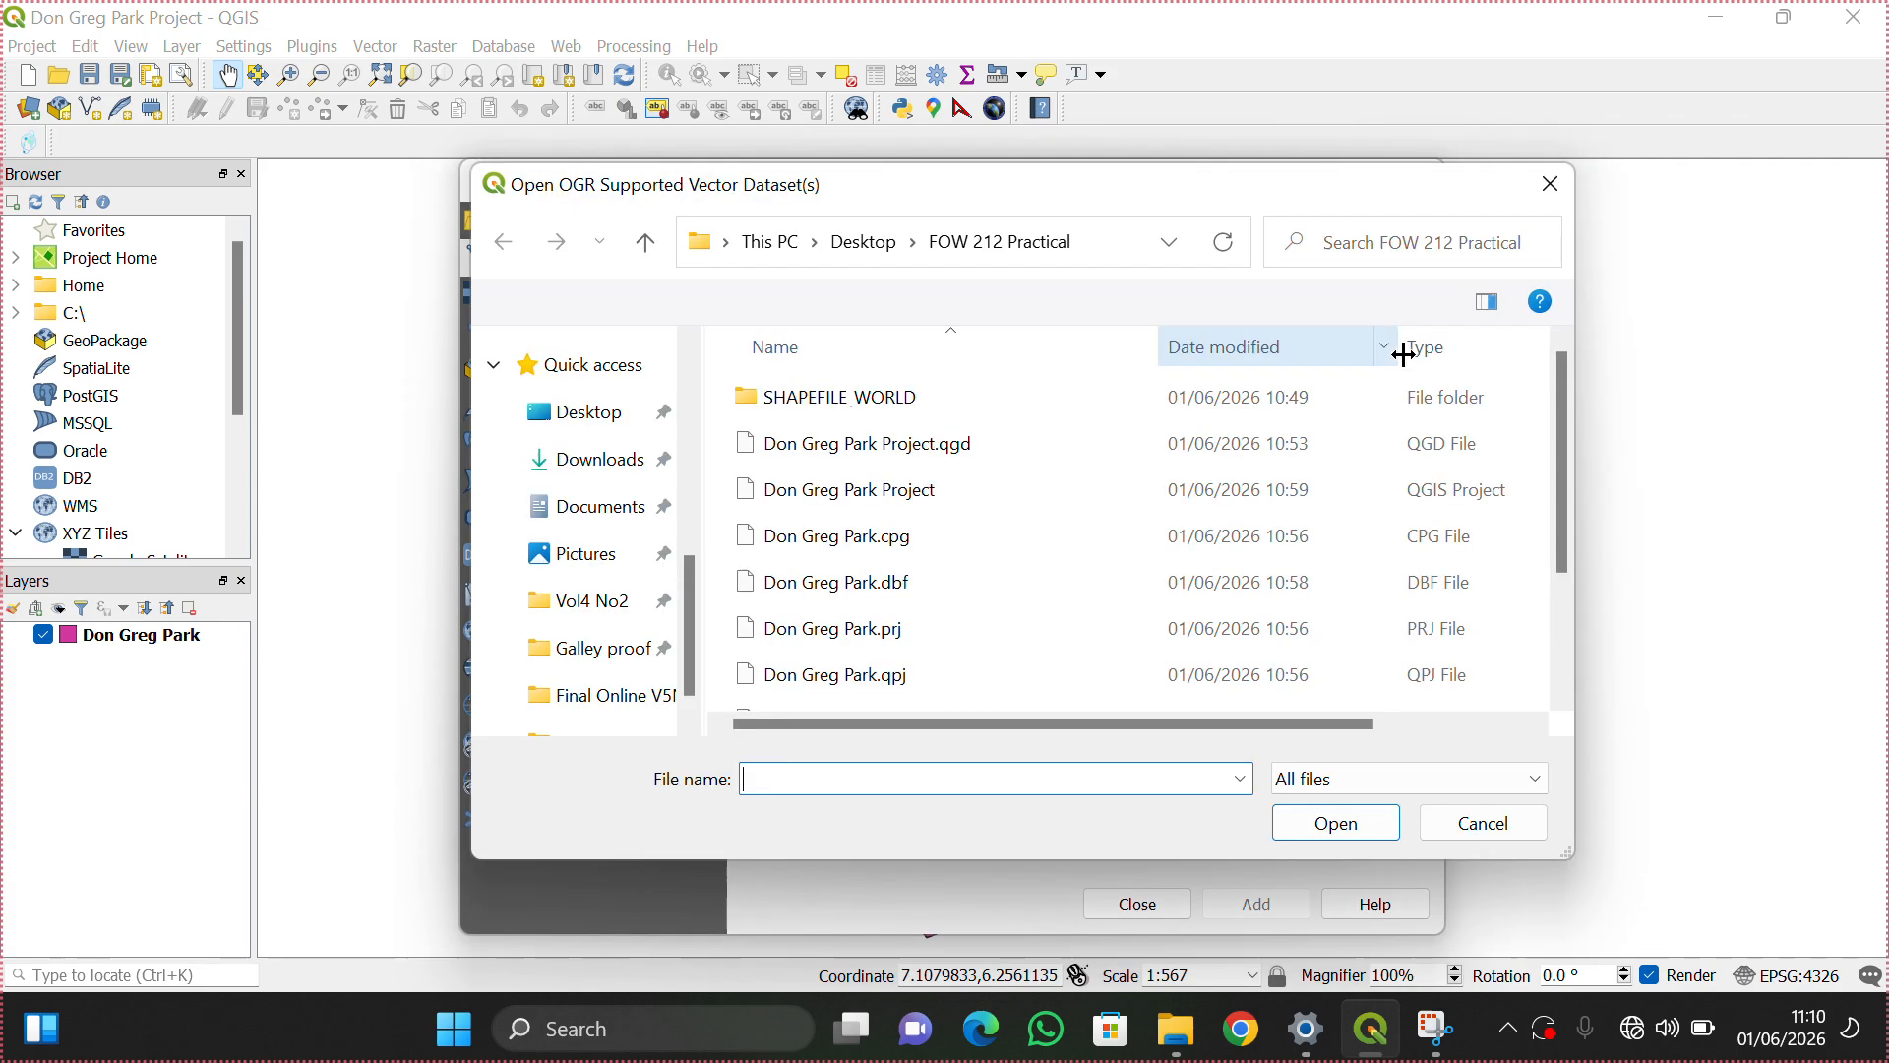
double_click(937, 395)
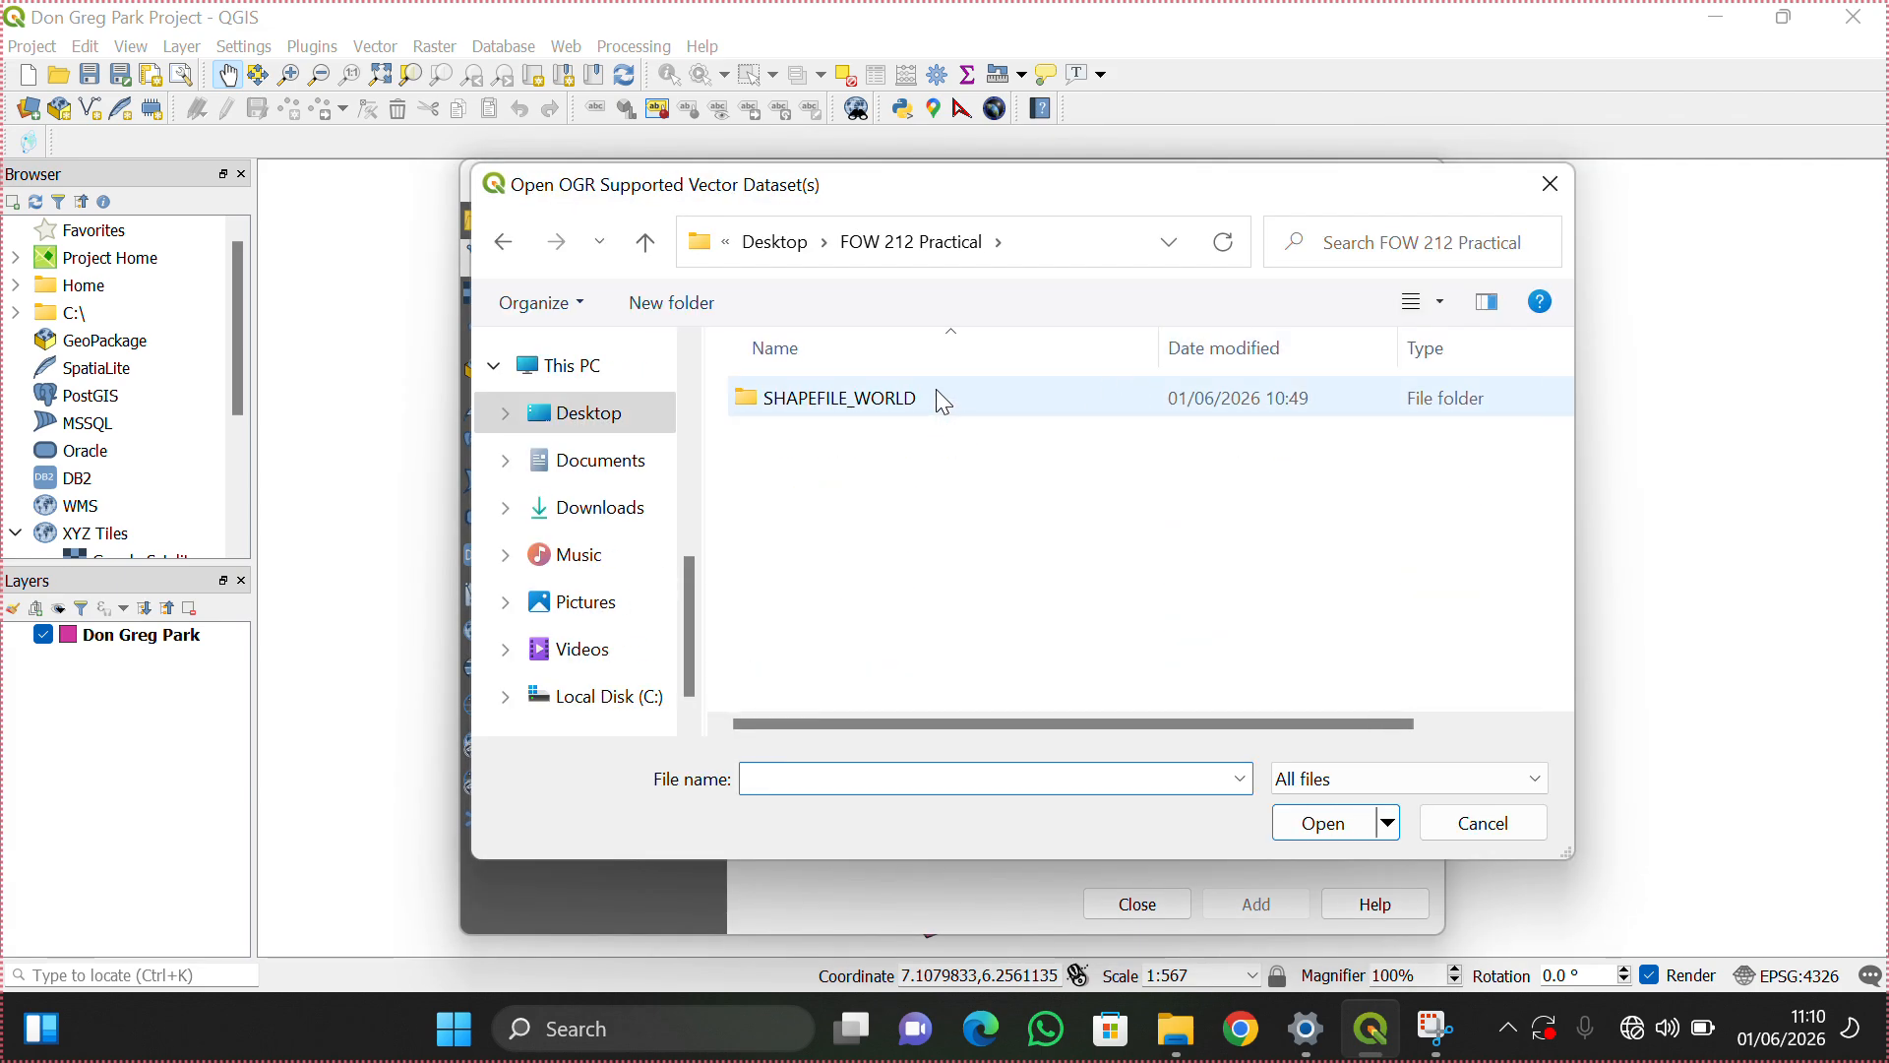
double_click(937, 391)
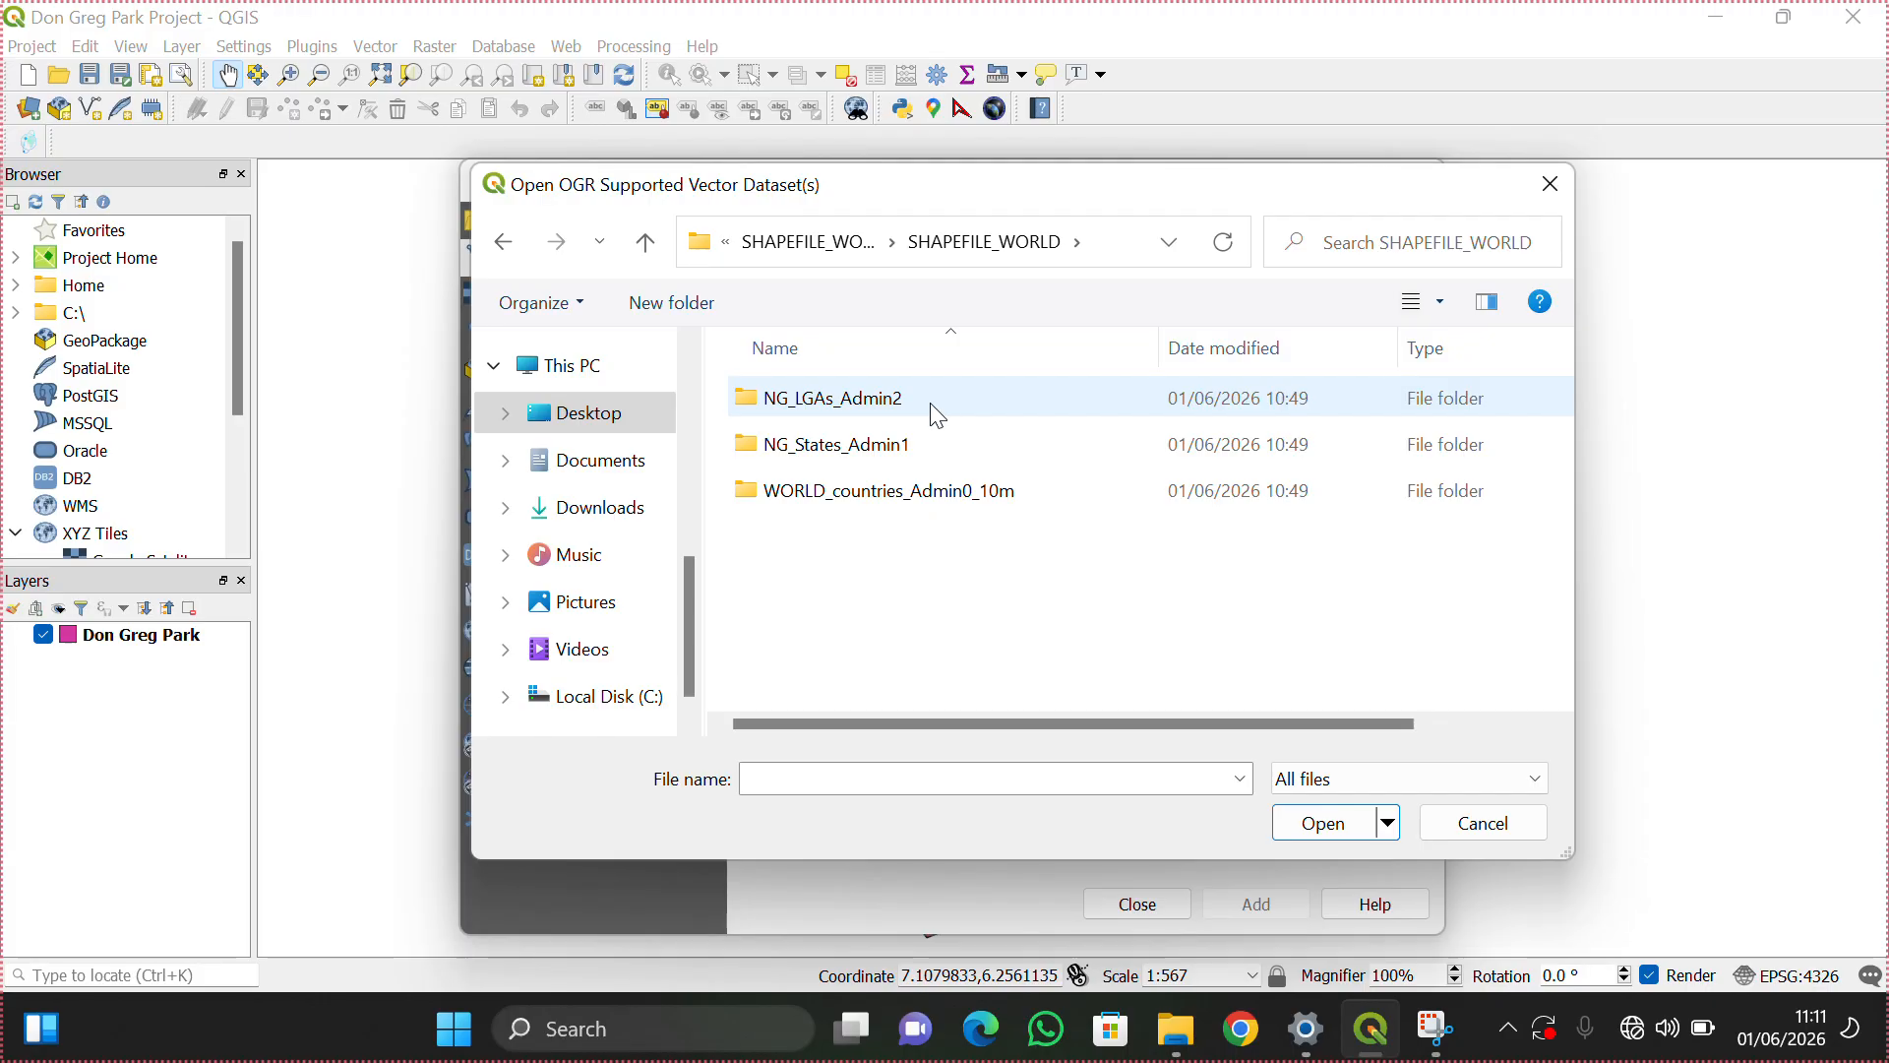
Step: Add WB_countries_Admin0_10m.shp from the WORLD_countries_Admin0_10m folder as a vector layer and show the full map extent
double_click(896, 492)
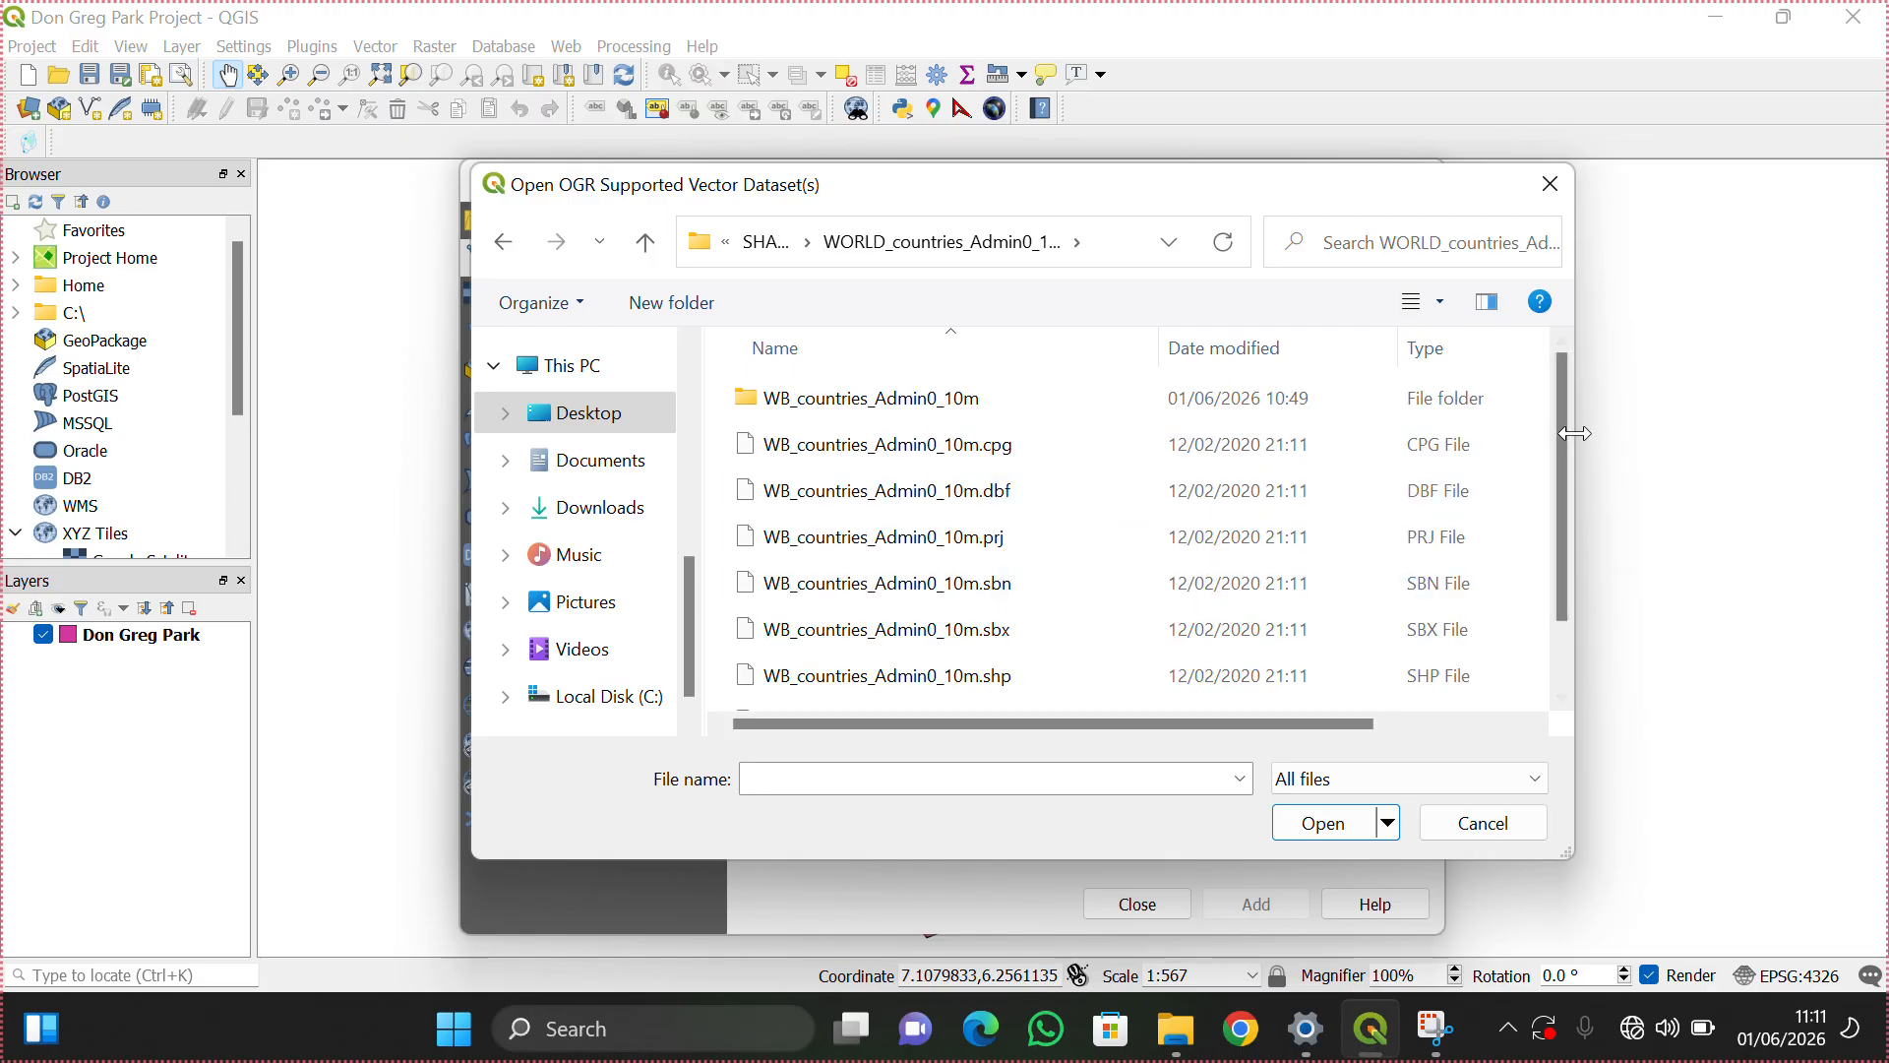
drag(1561, 428, 1572, 507)
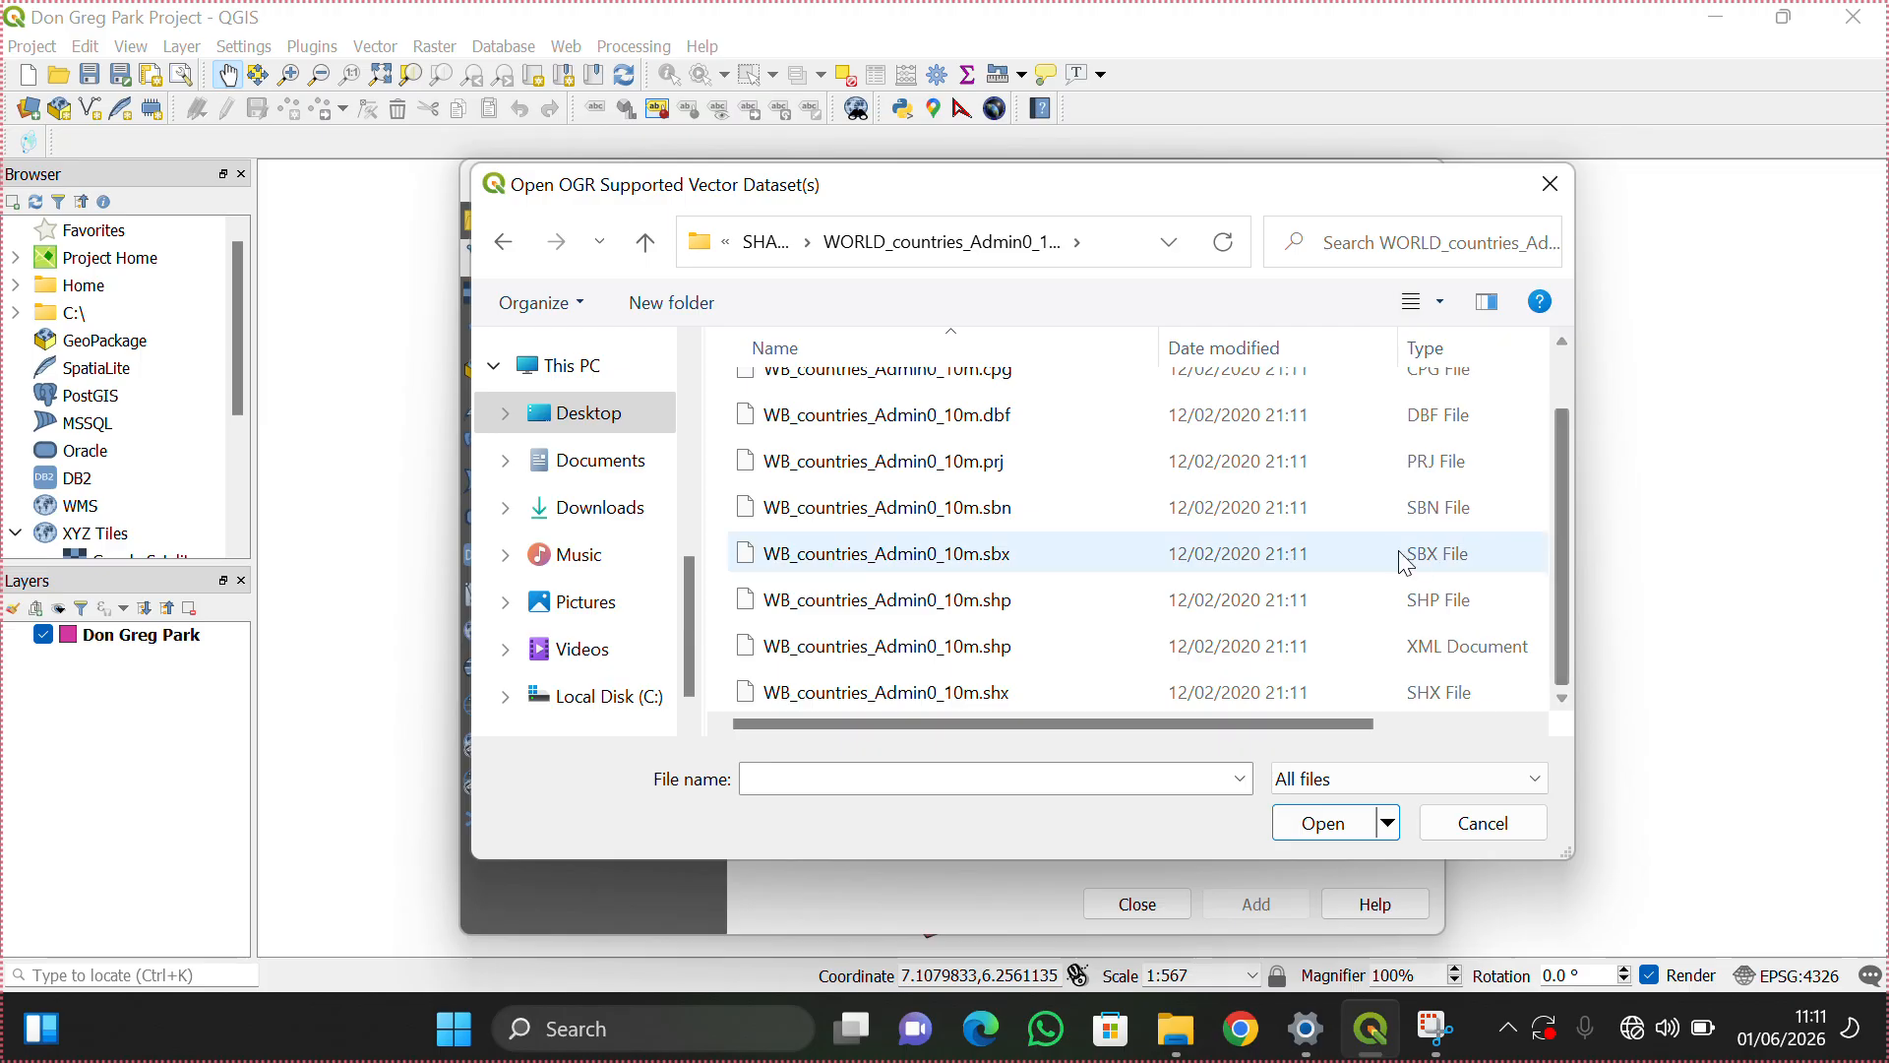
click(937, 602)
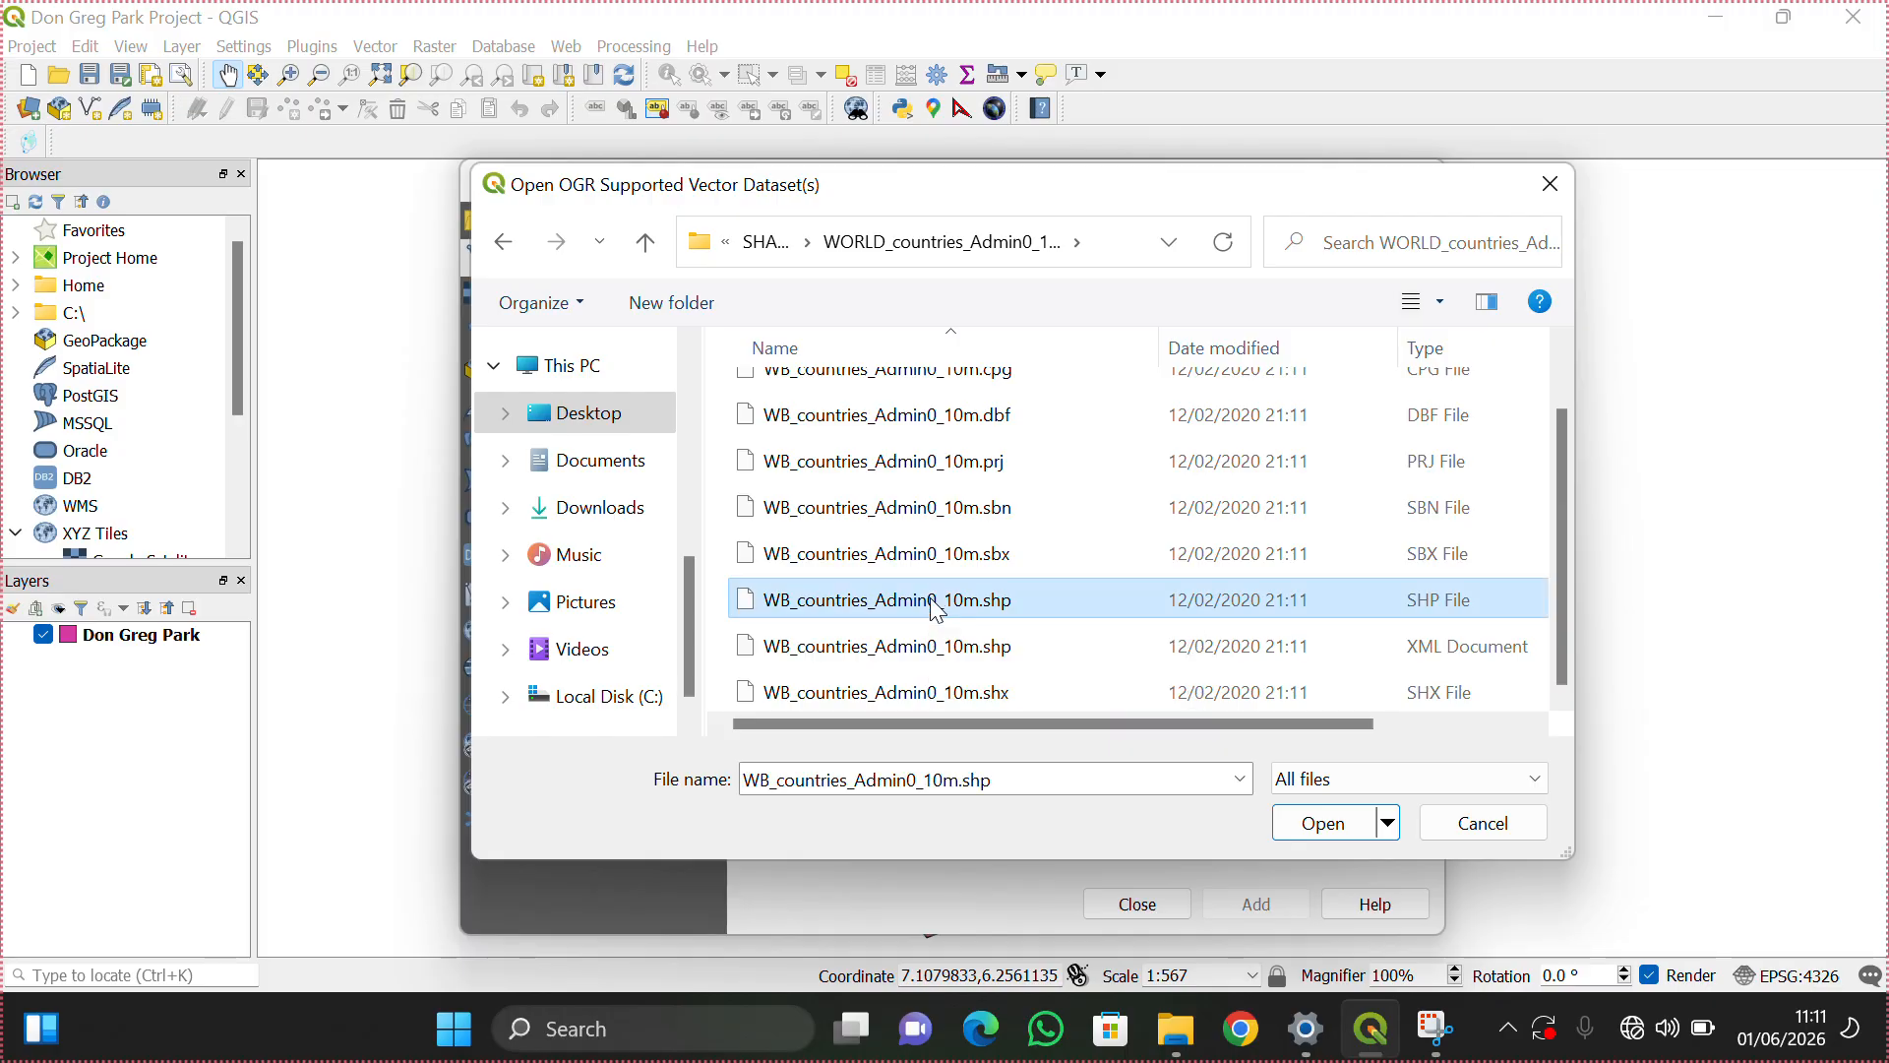
click(1339, 821)
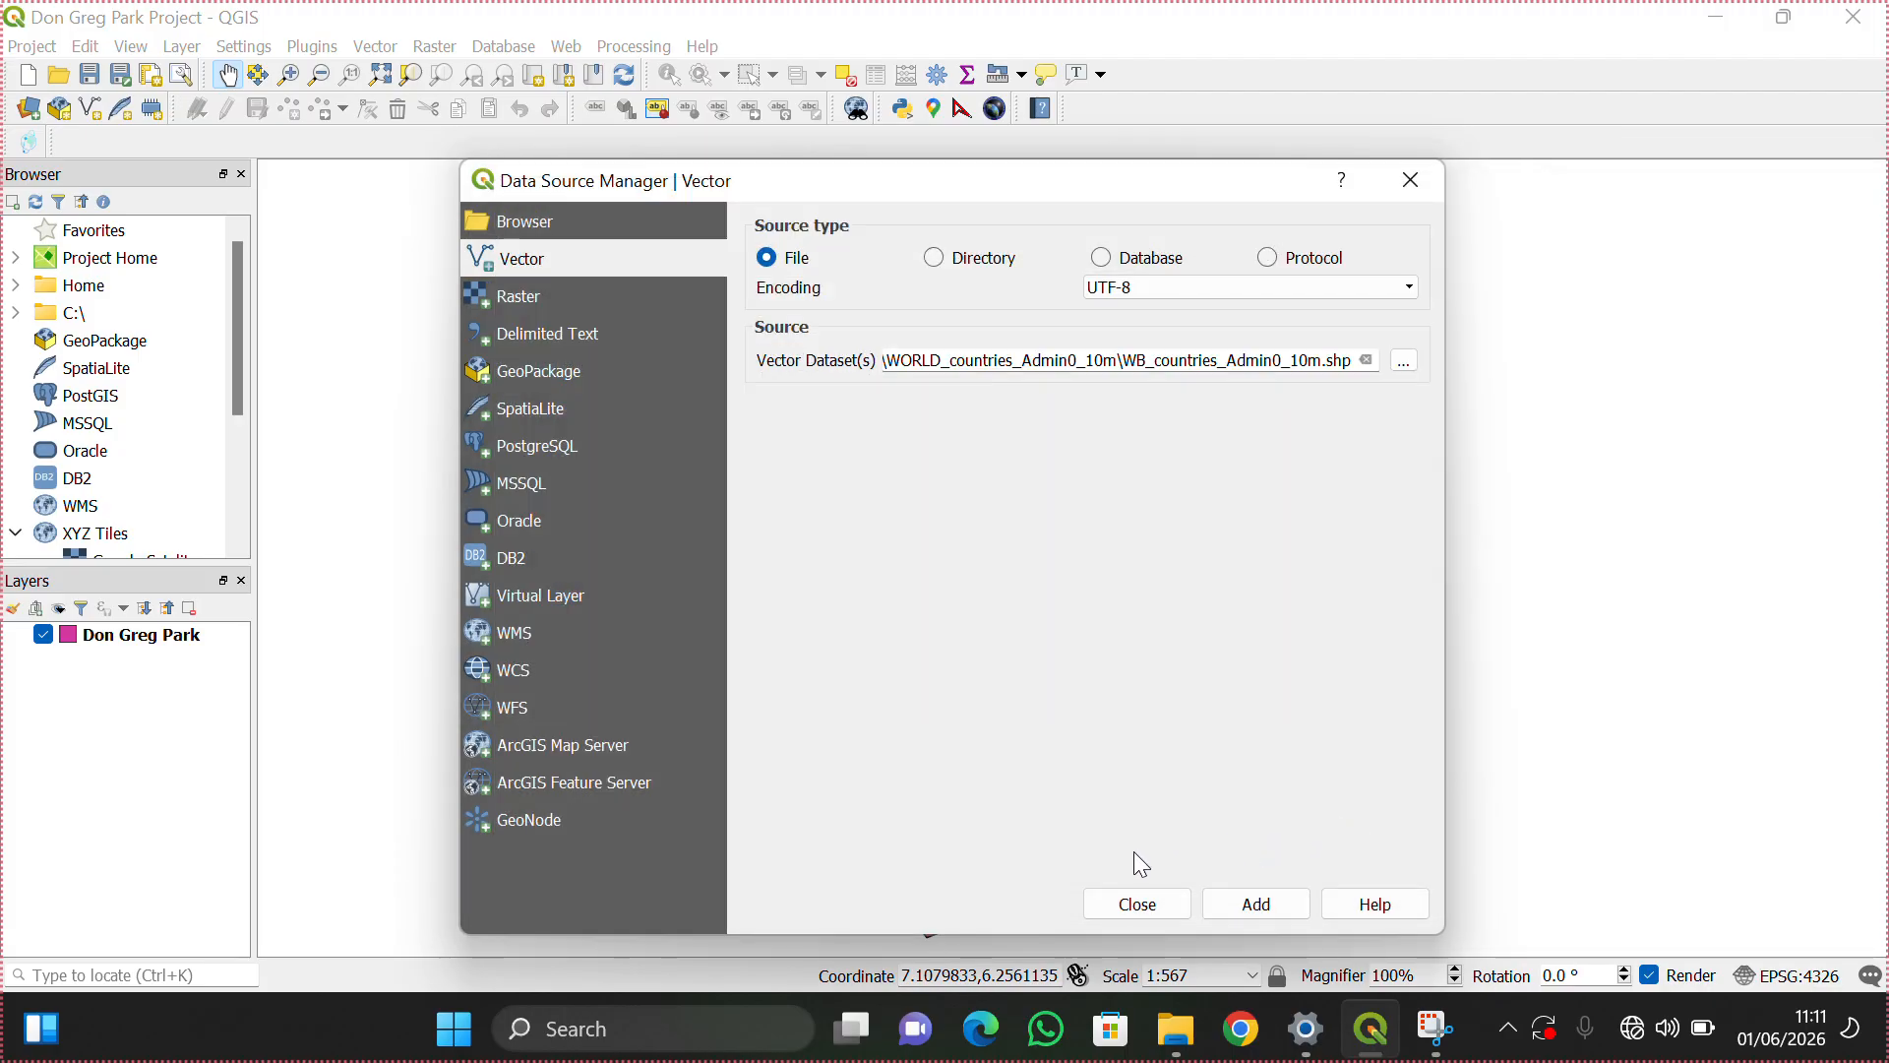
click(1249, 903)
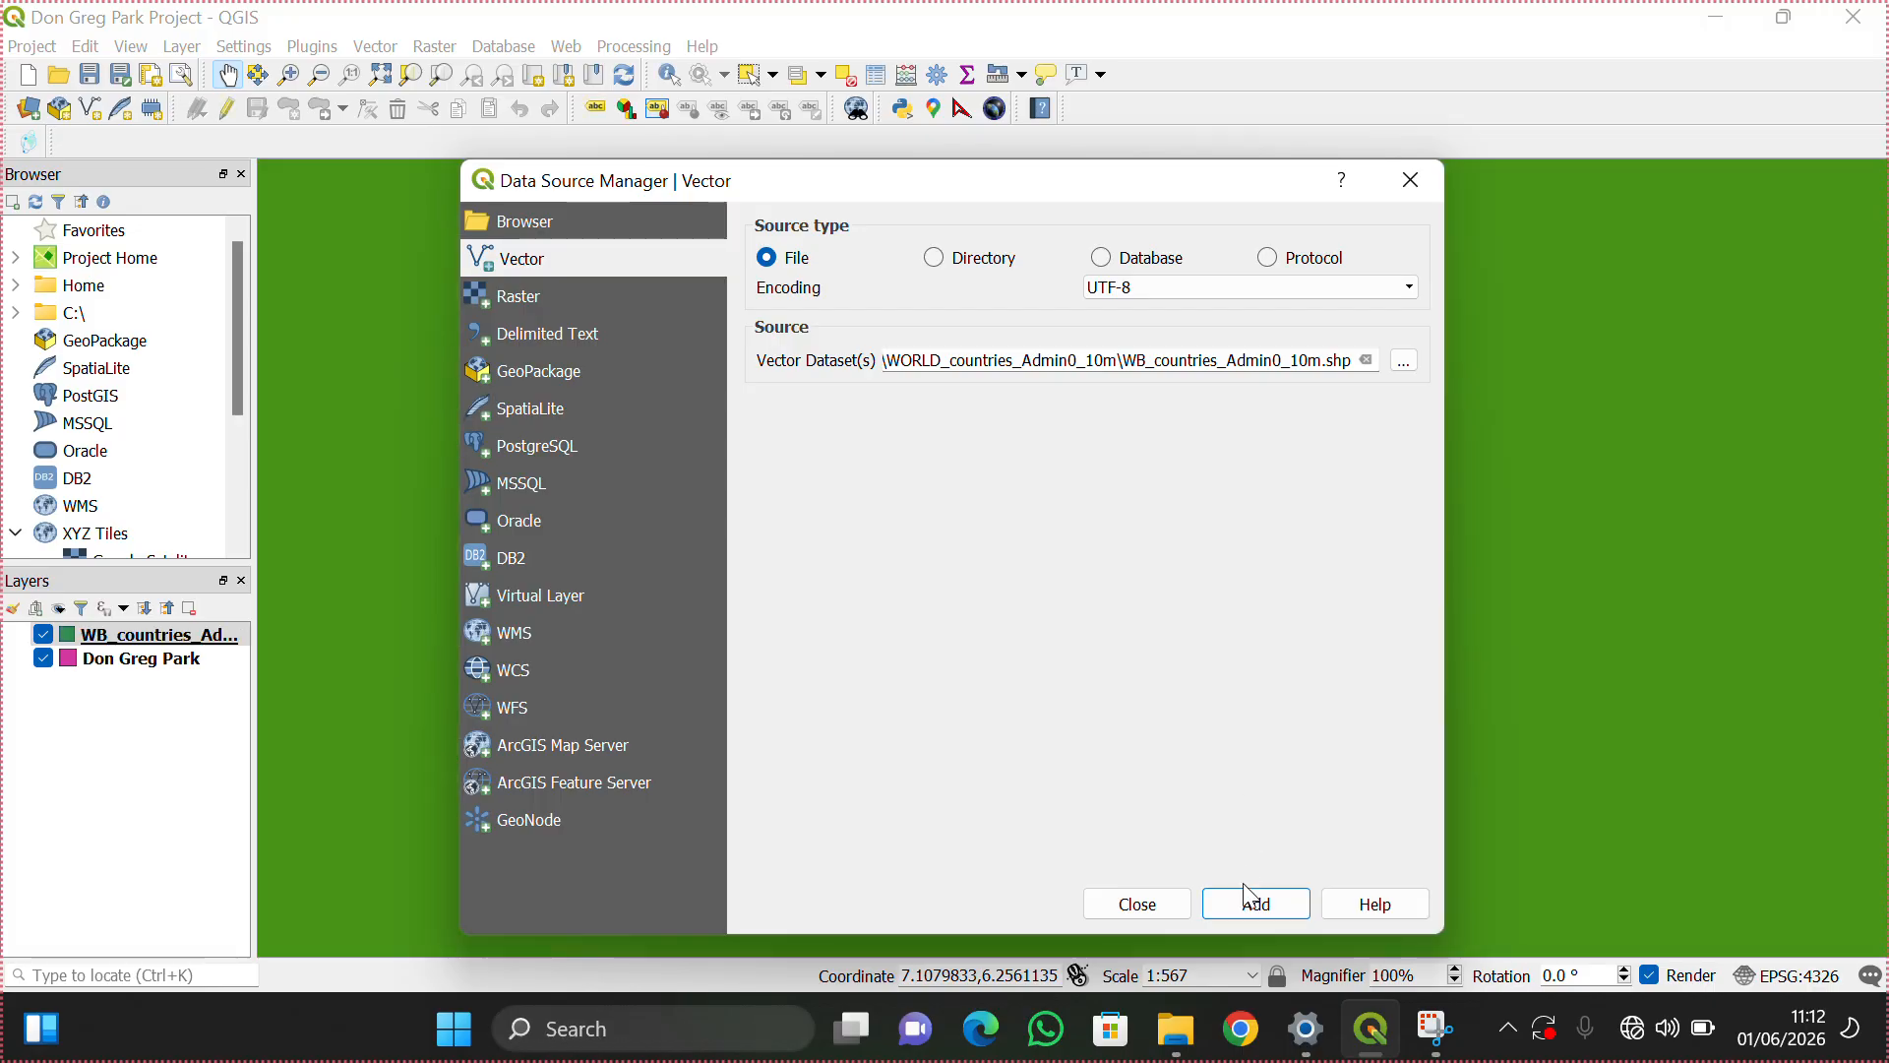
click(1409, 184)
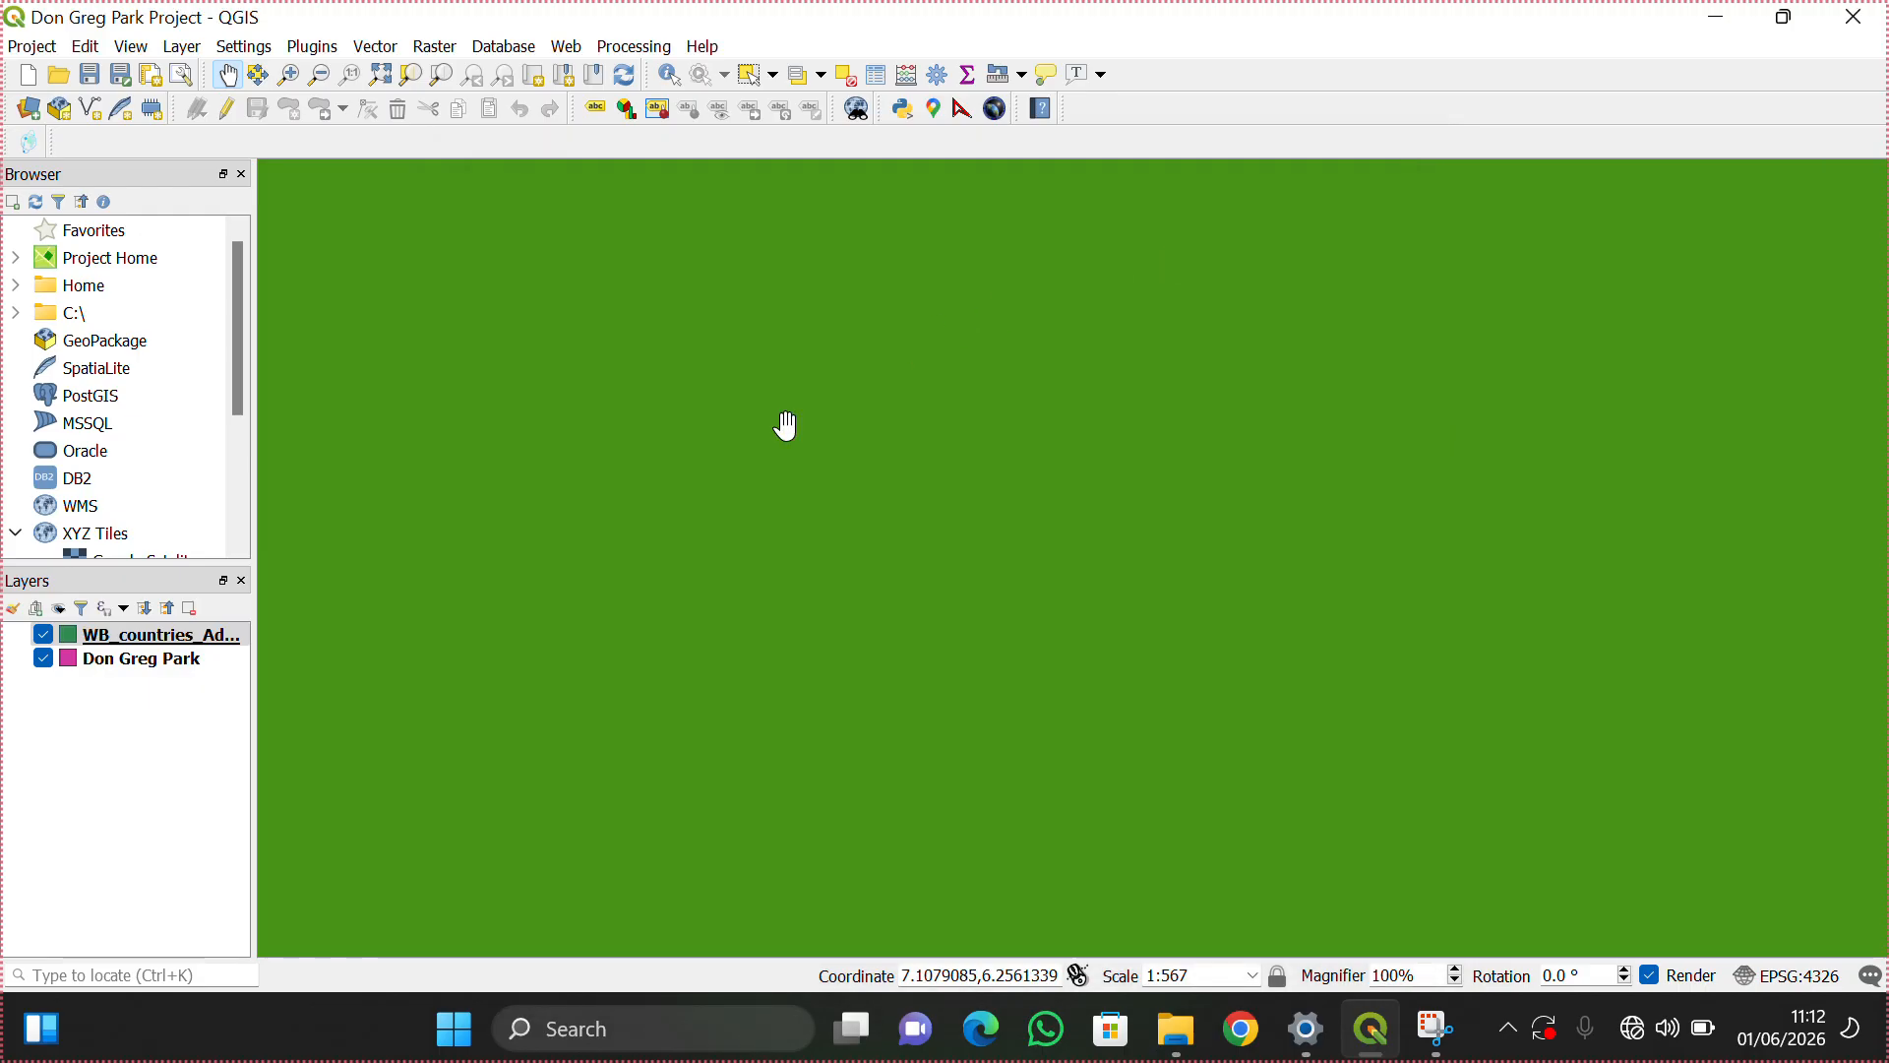
click(381, 75)
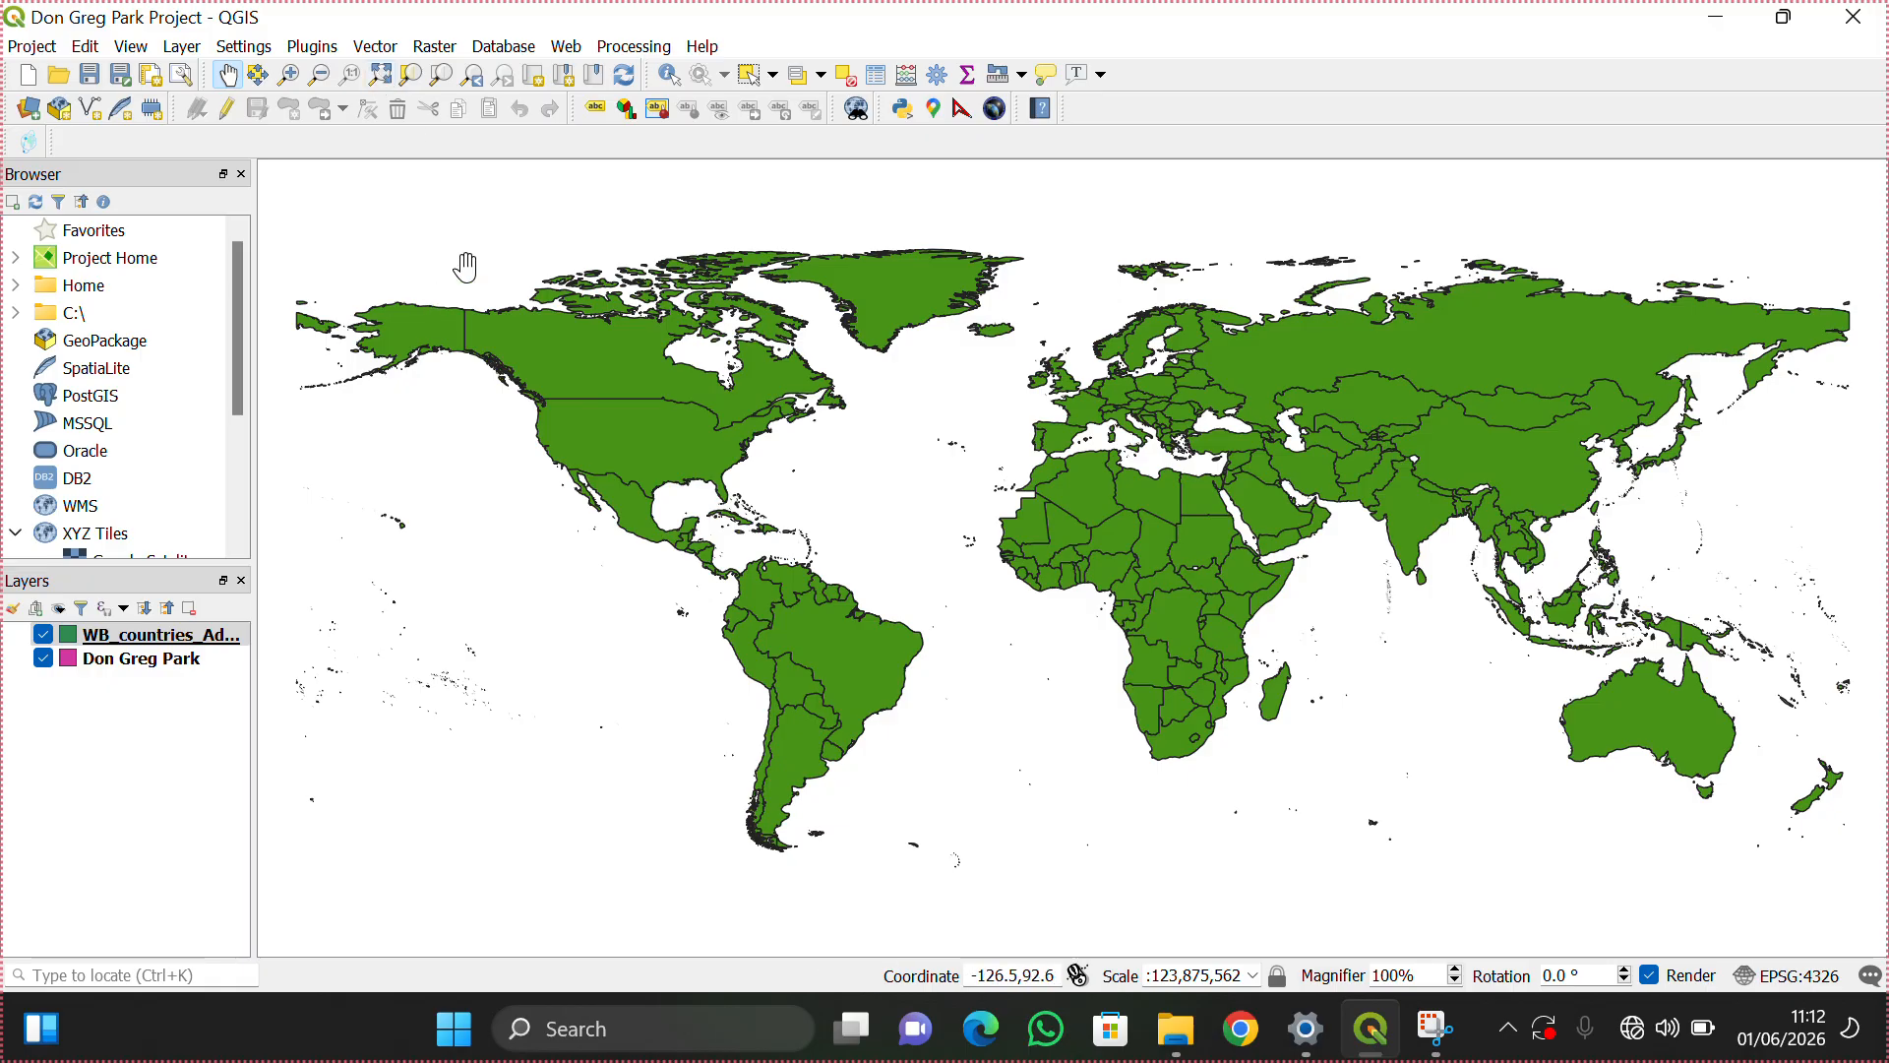
click(886, 13)
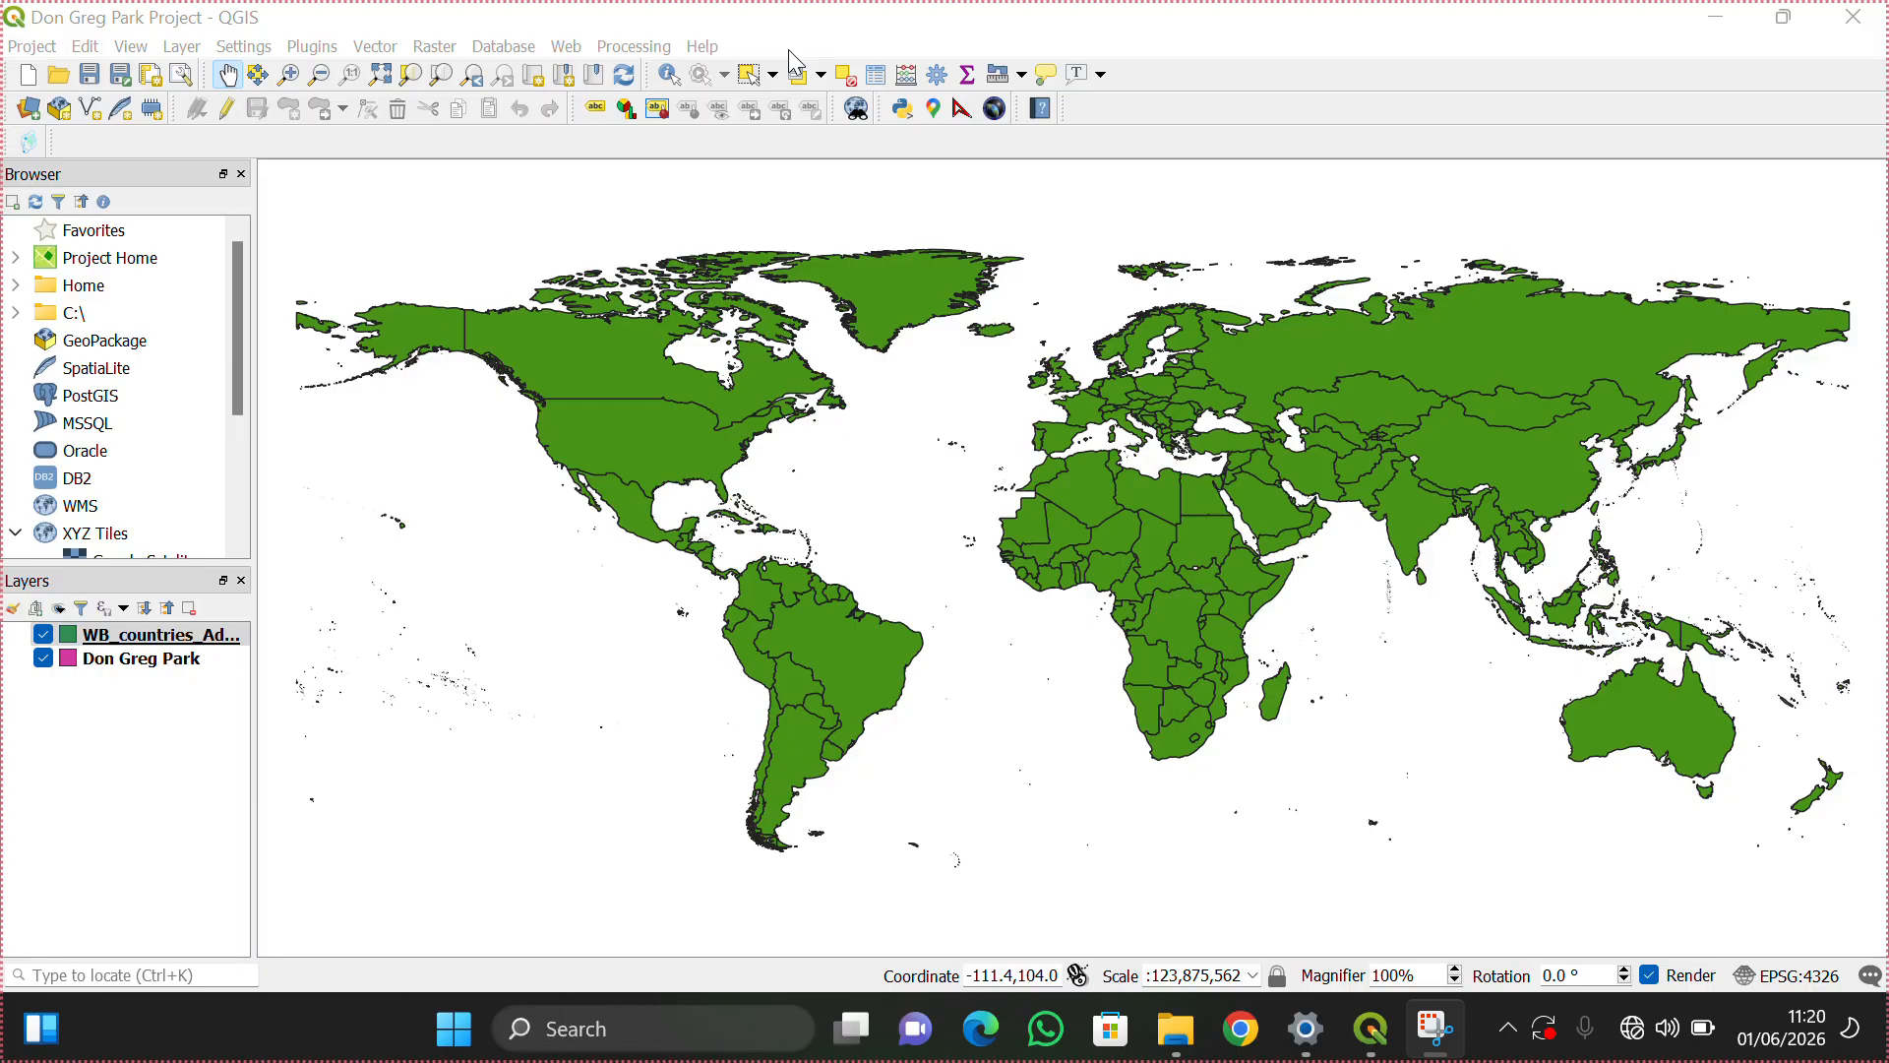
Step: Reorder the layers so that the world countries layer lies beneath Don Greg Park
click(112, 666)
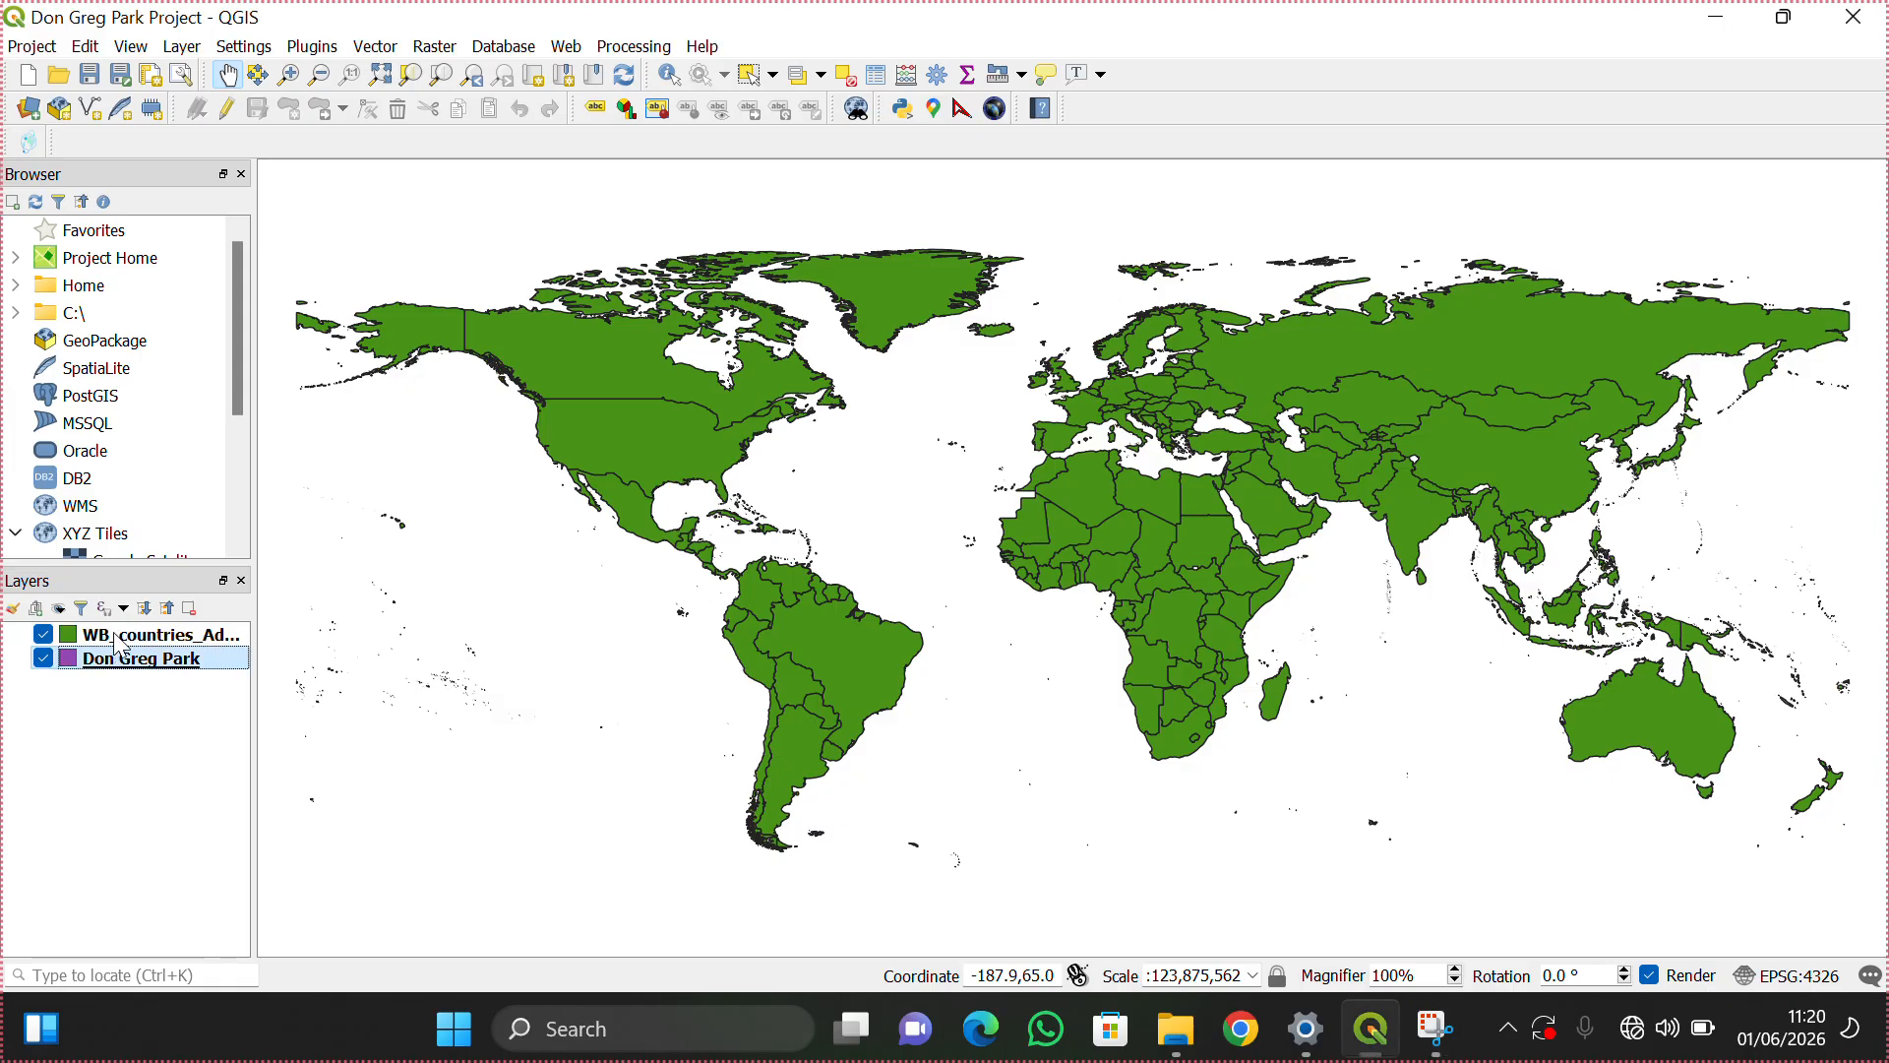
double_click(119, 658)
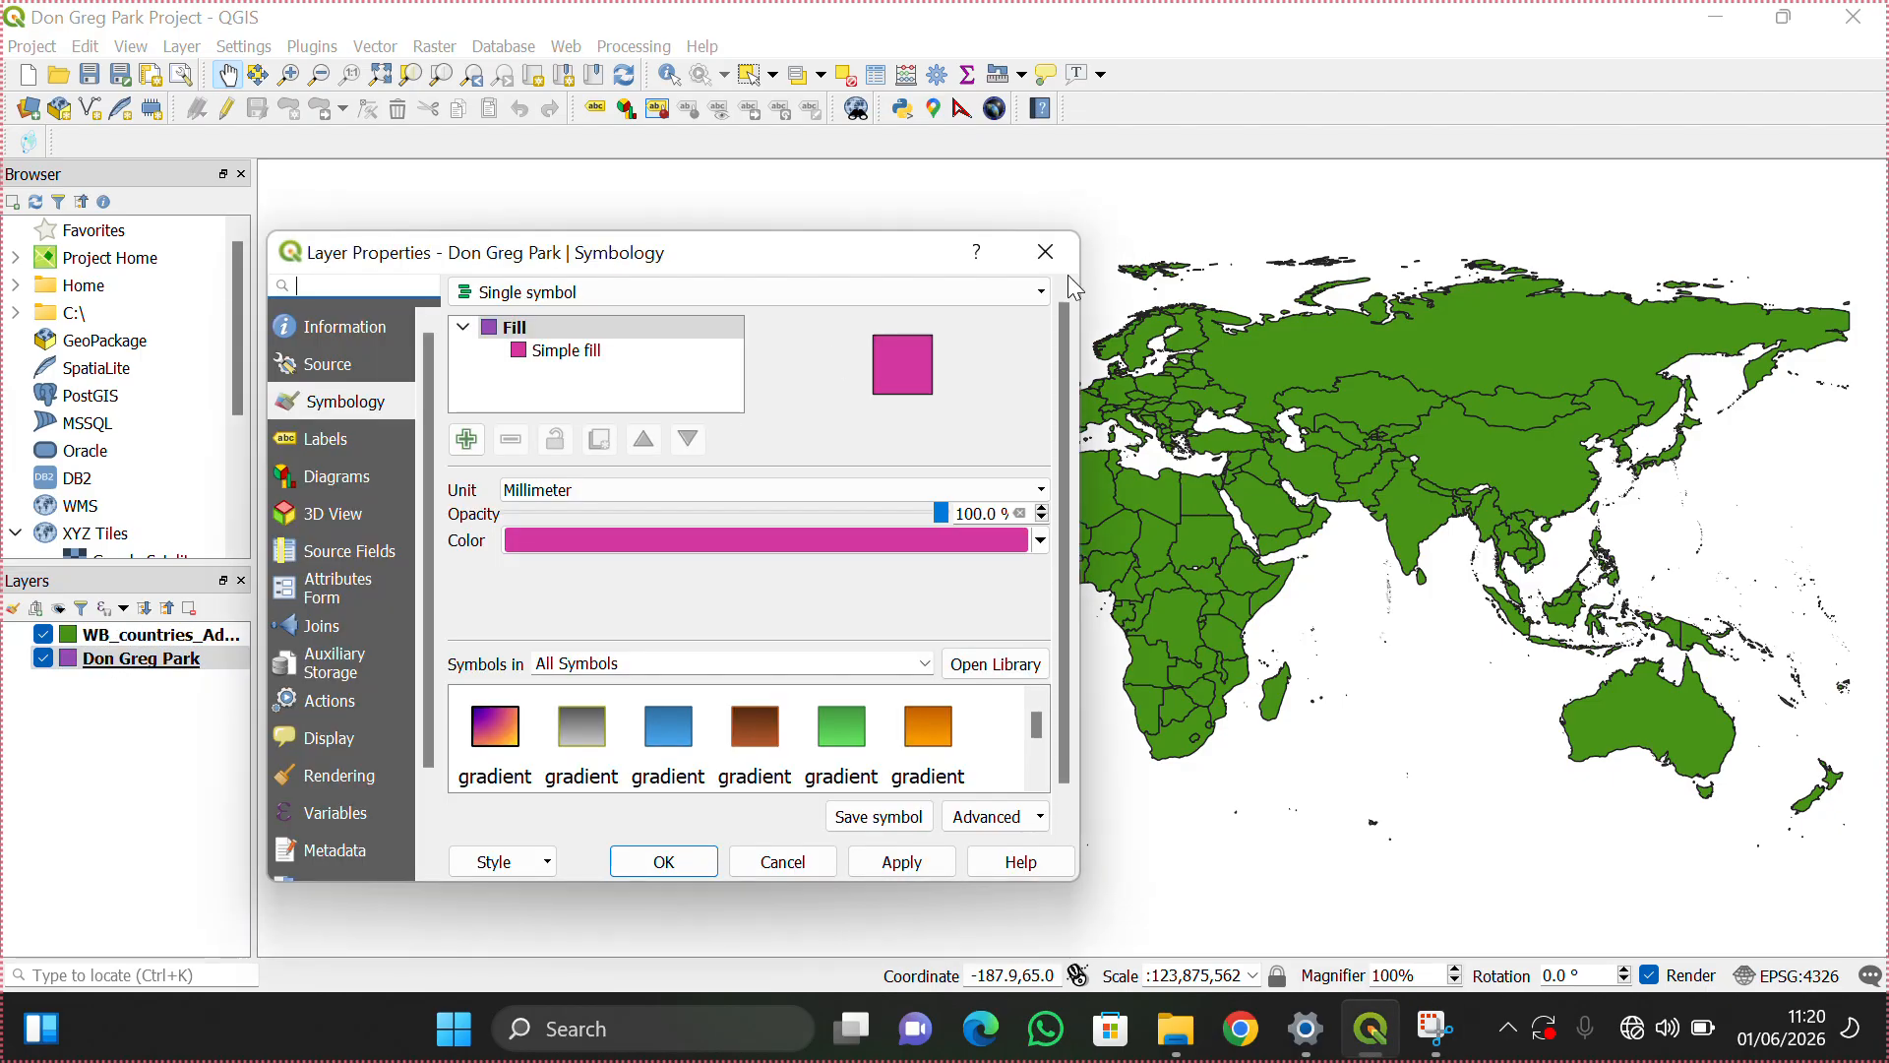
click(1044, 252)
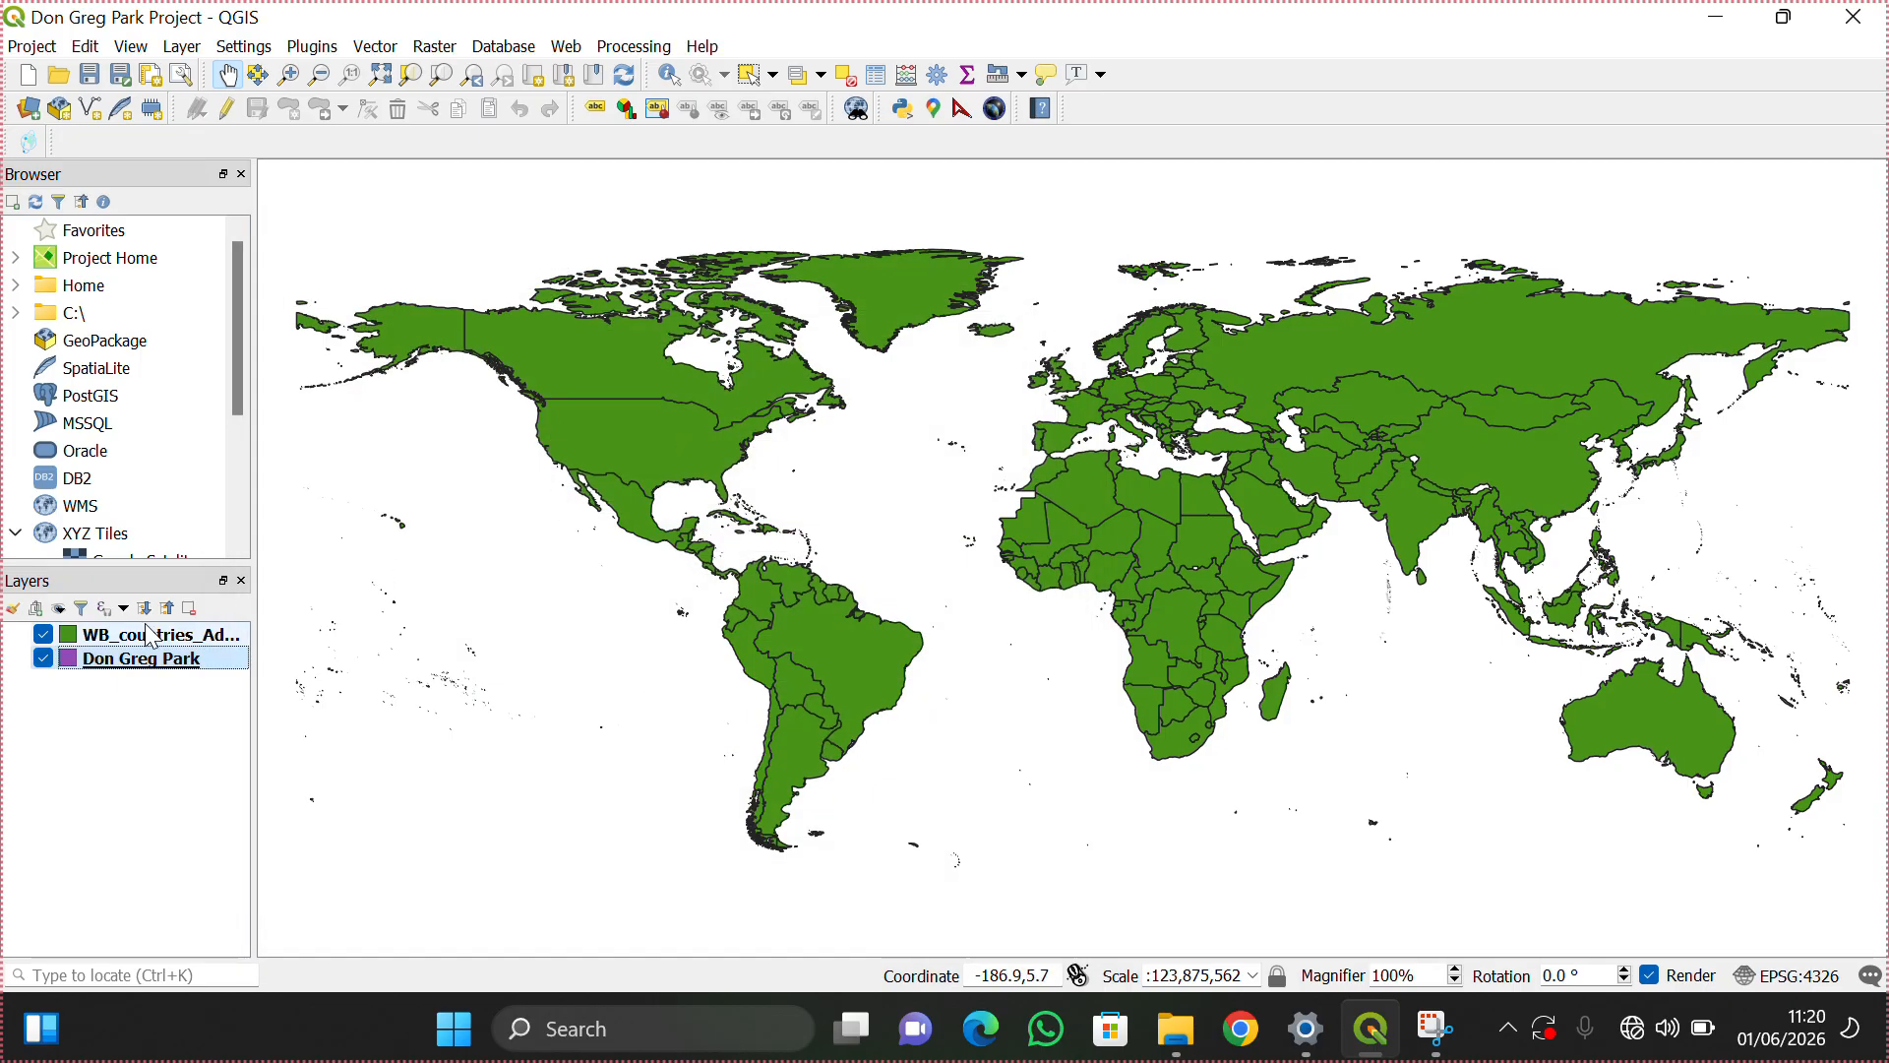
drag(150, 634, 145, 689)
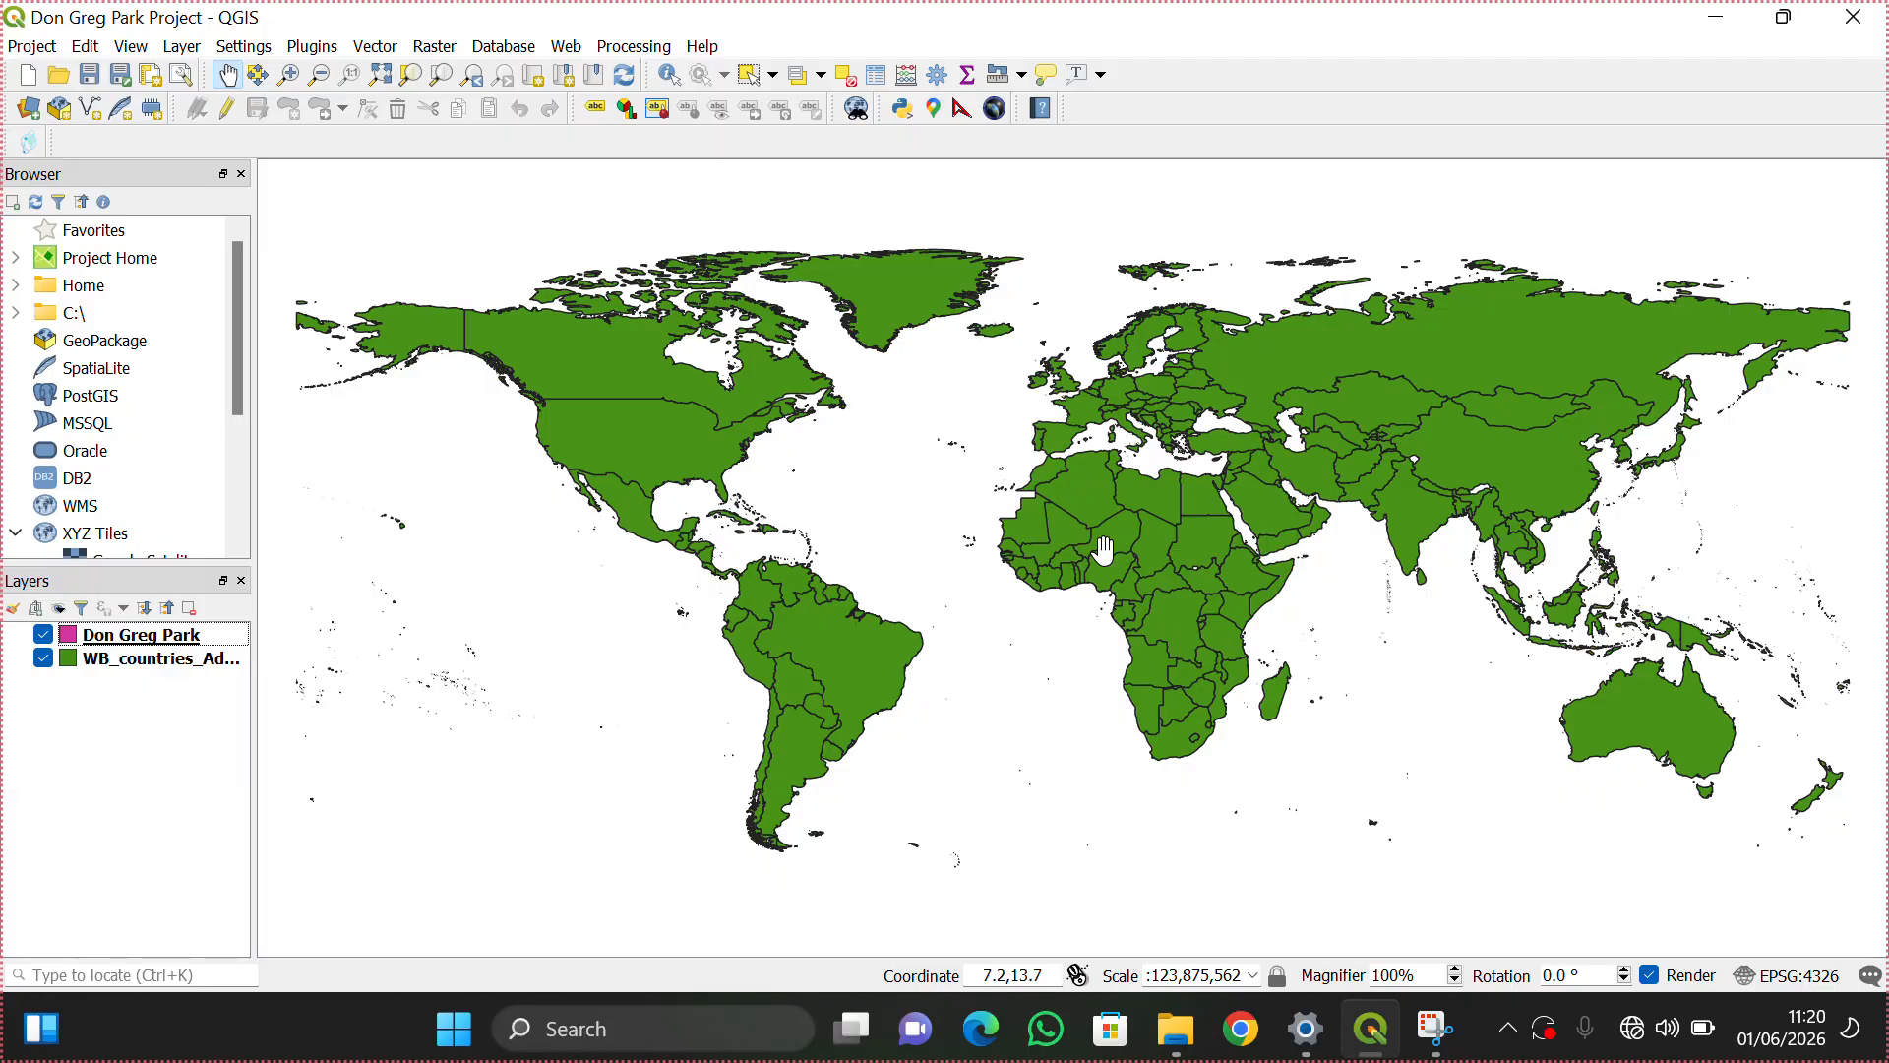
Step: Examine the map around Nigeria for the Don Greg Park polygon, toggling that layer's visibility off and on
scroll(1102, 557, up, 3)
scroll(1104, 551, up, 9)
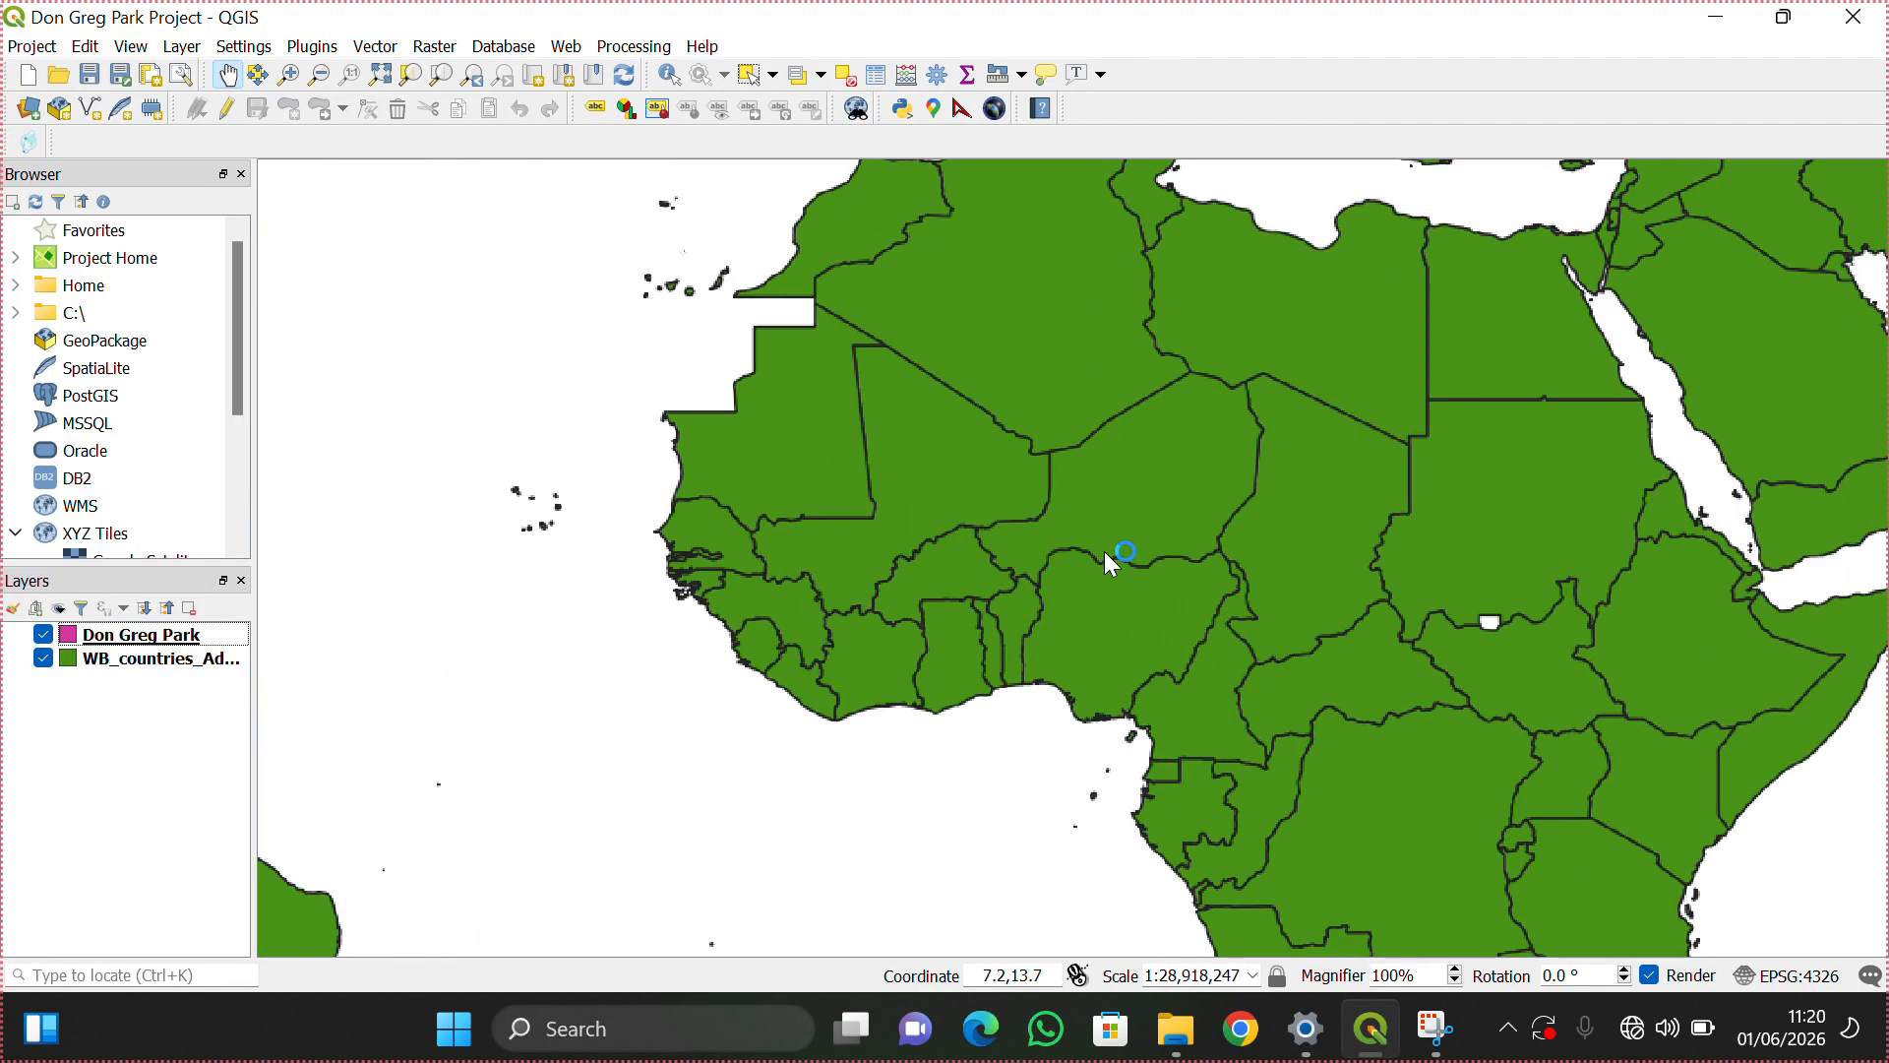
scroll(1104, 551, up, 2)
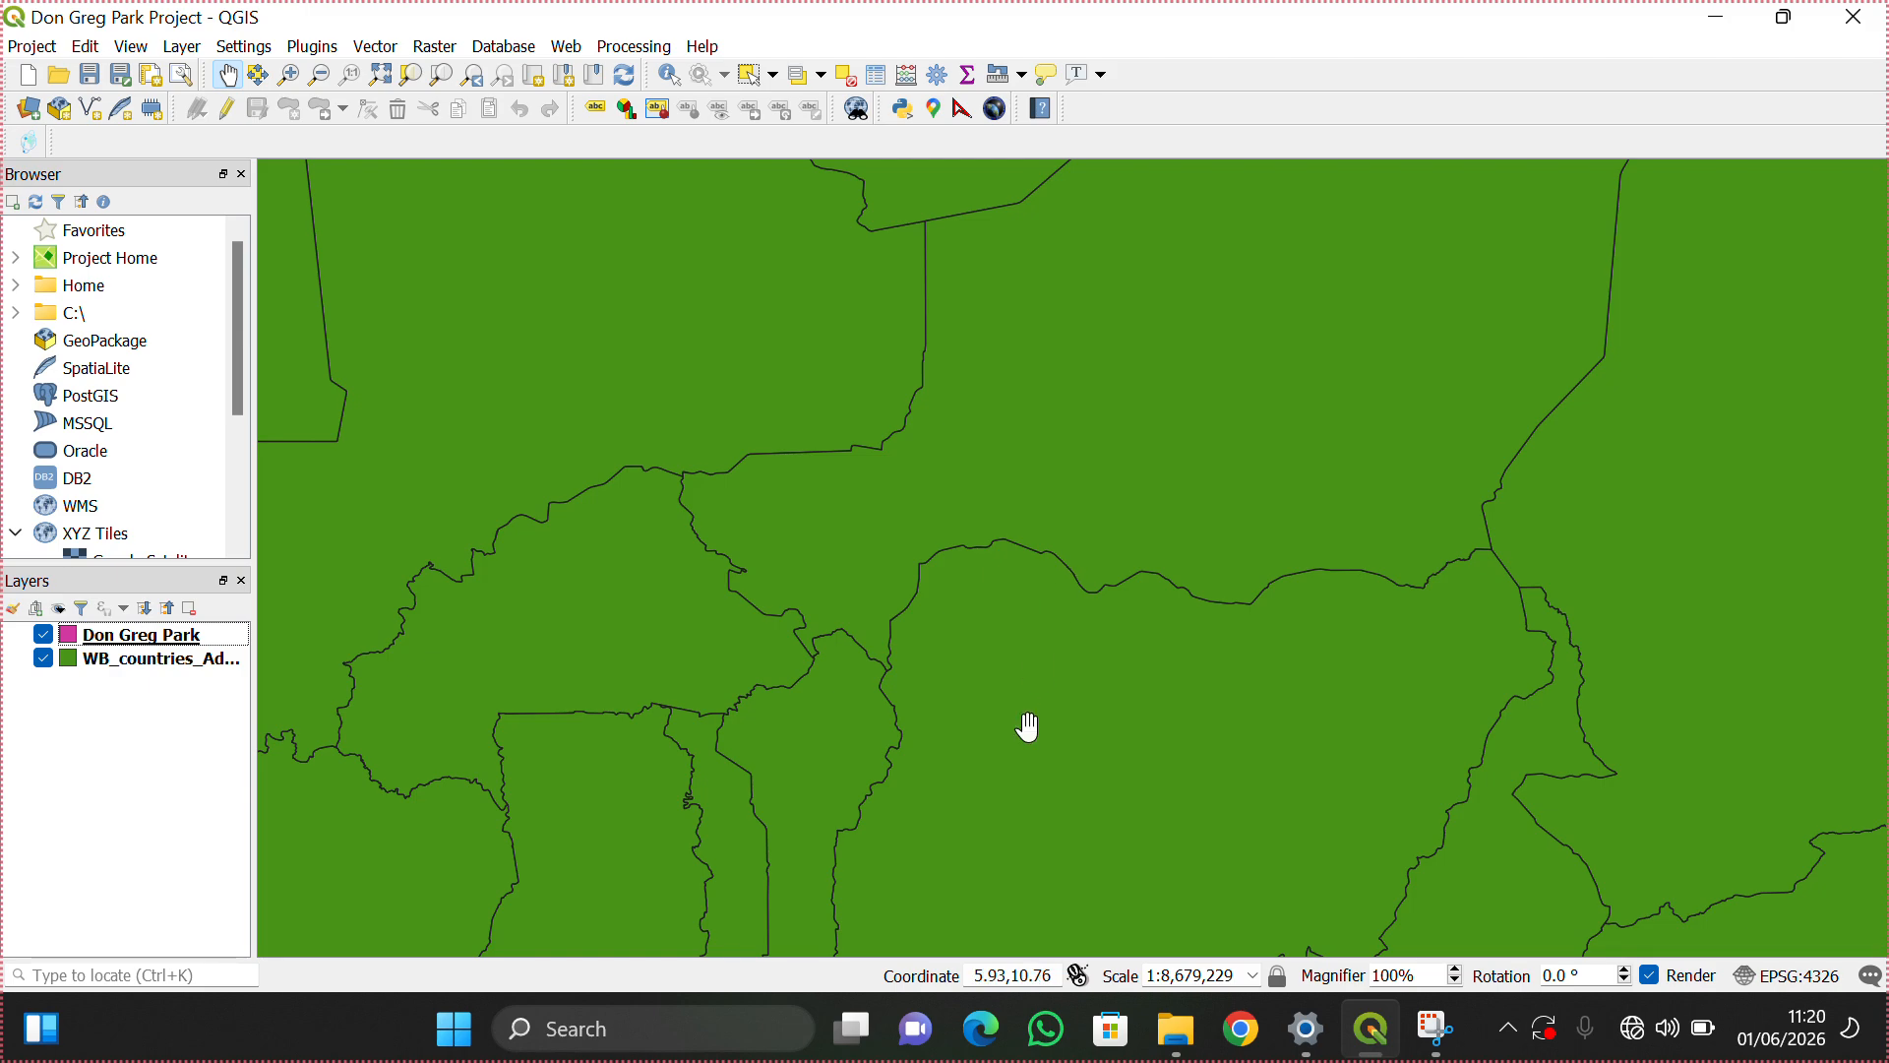
drag(1029, 728, 1058, 426)
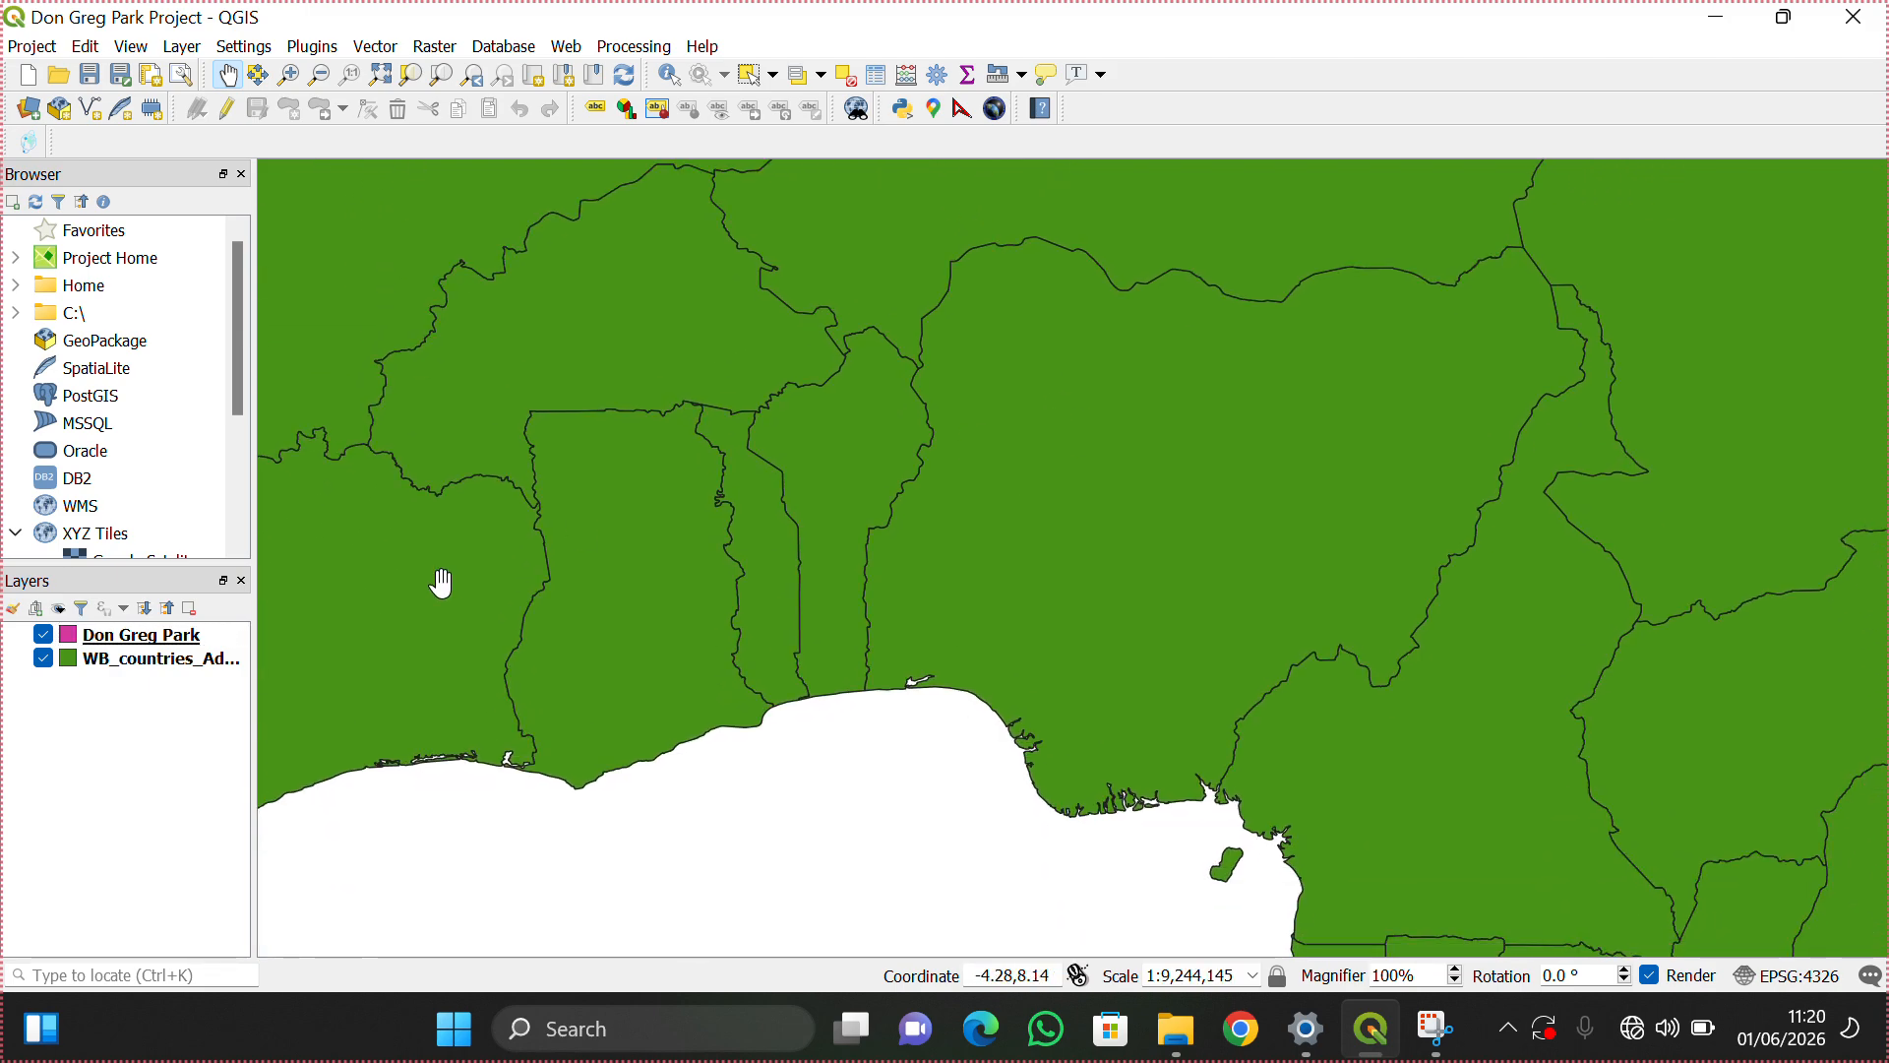
click(42, 635)
click(42, 635)
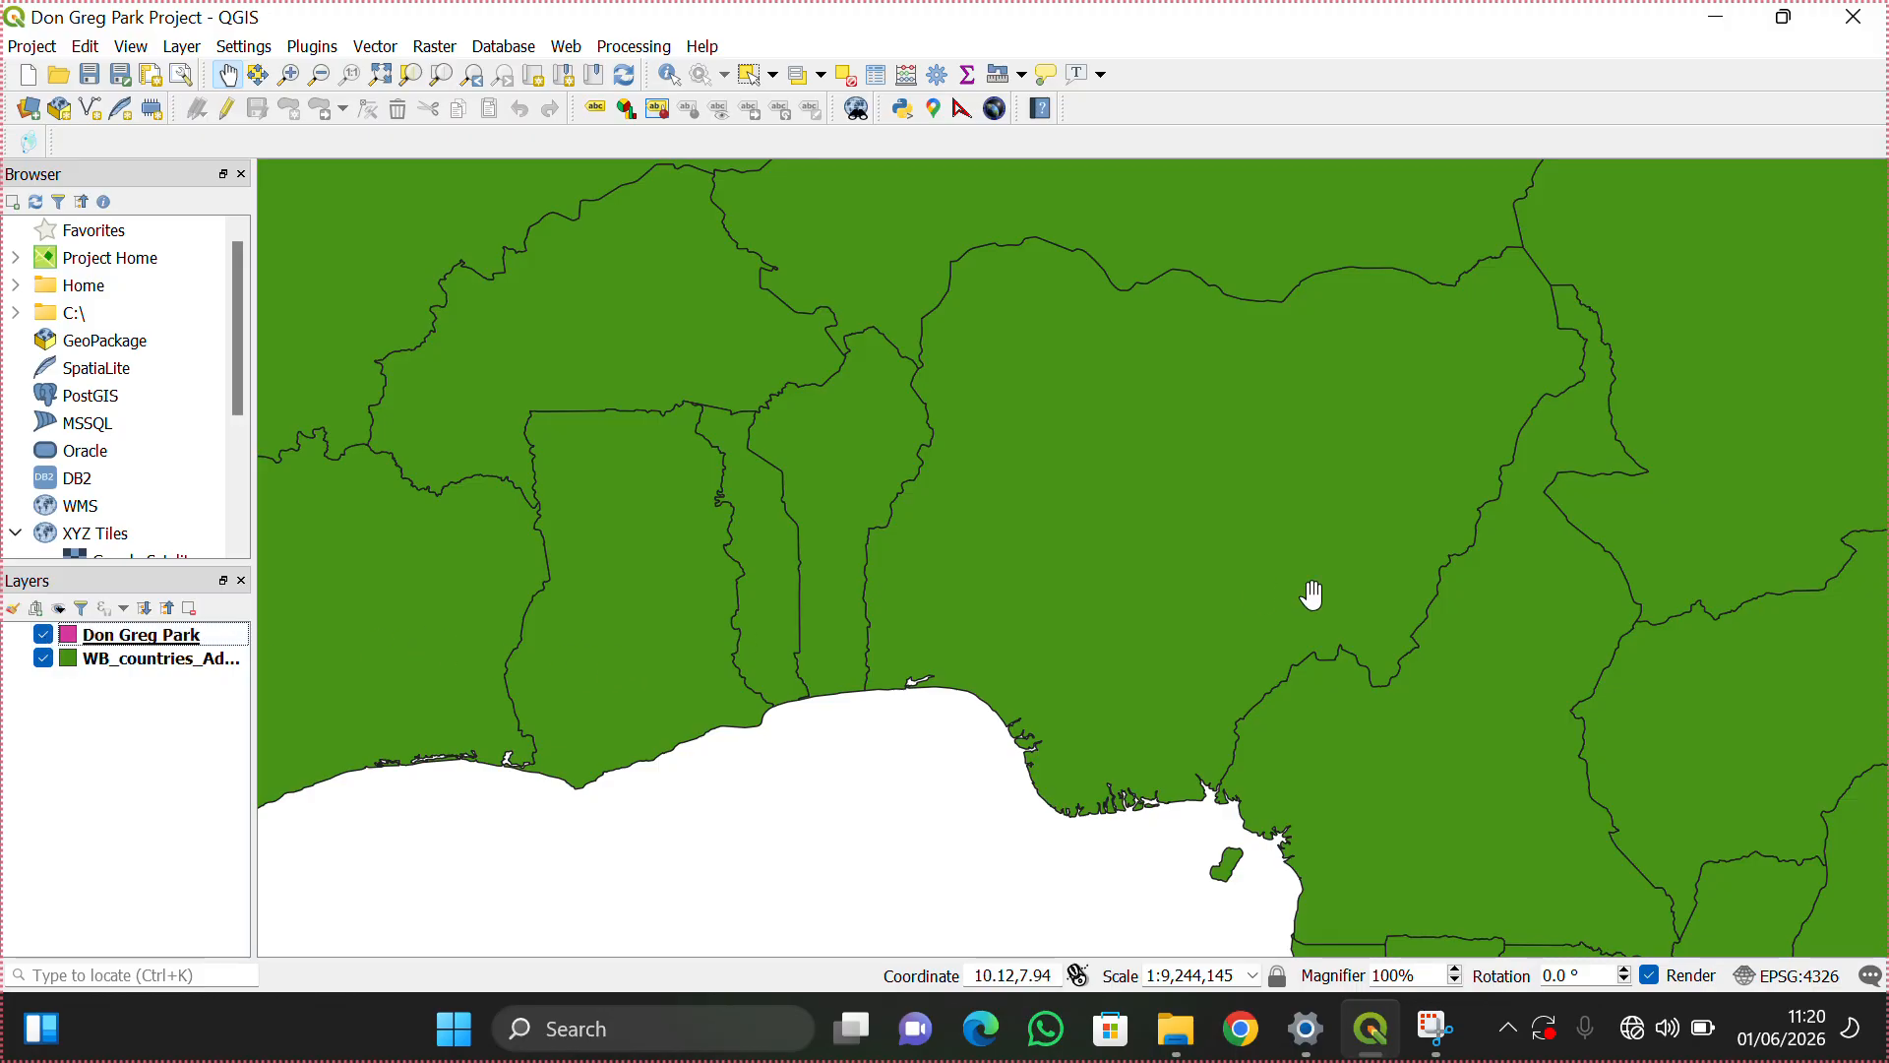
scroll(1238, 603, up, 4)
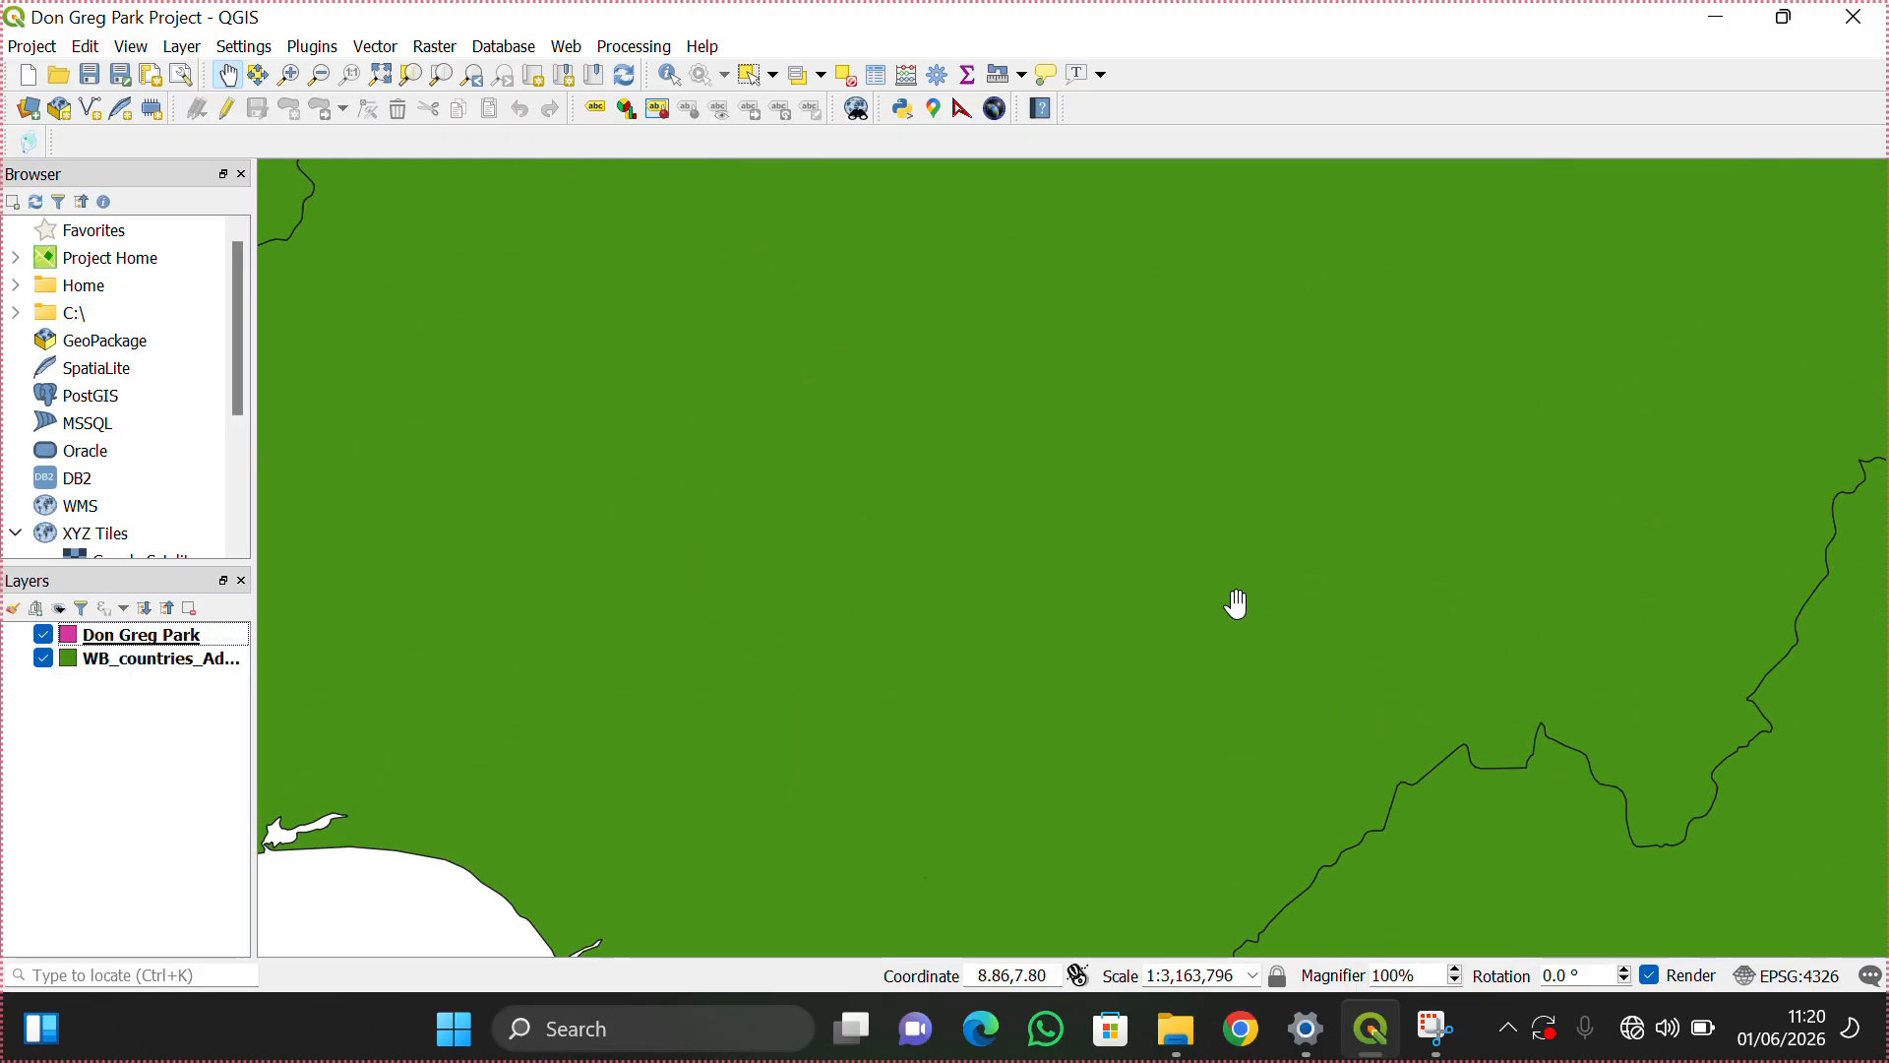
scroll(991, 667, down, 9)
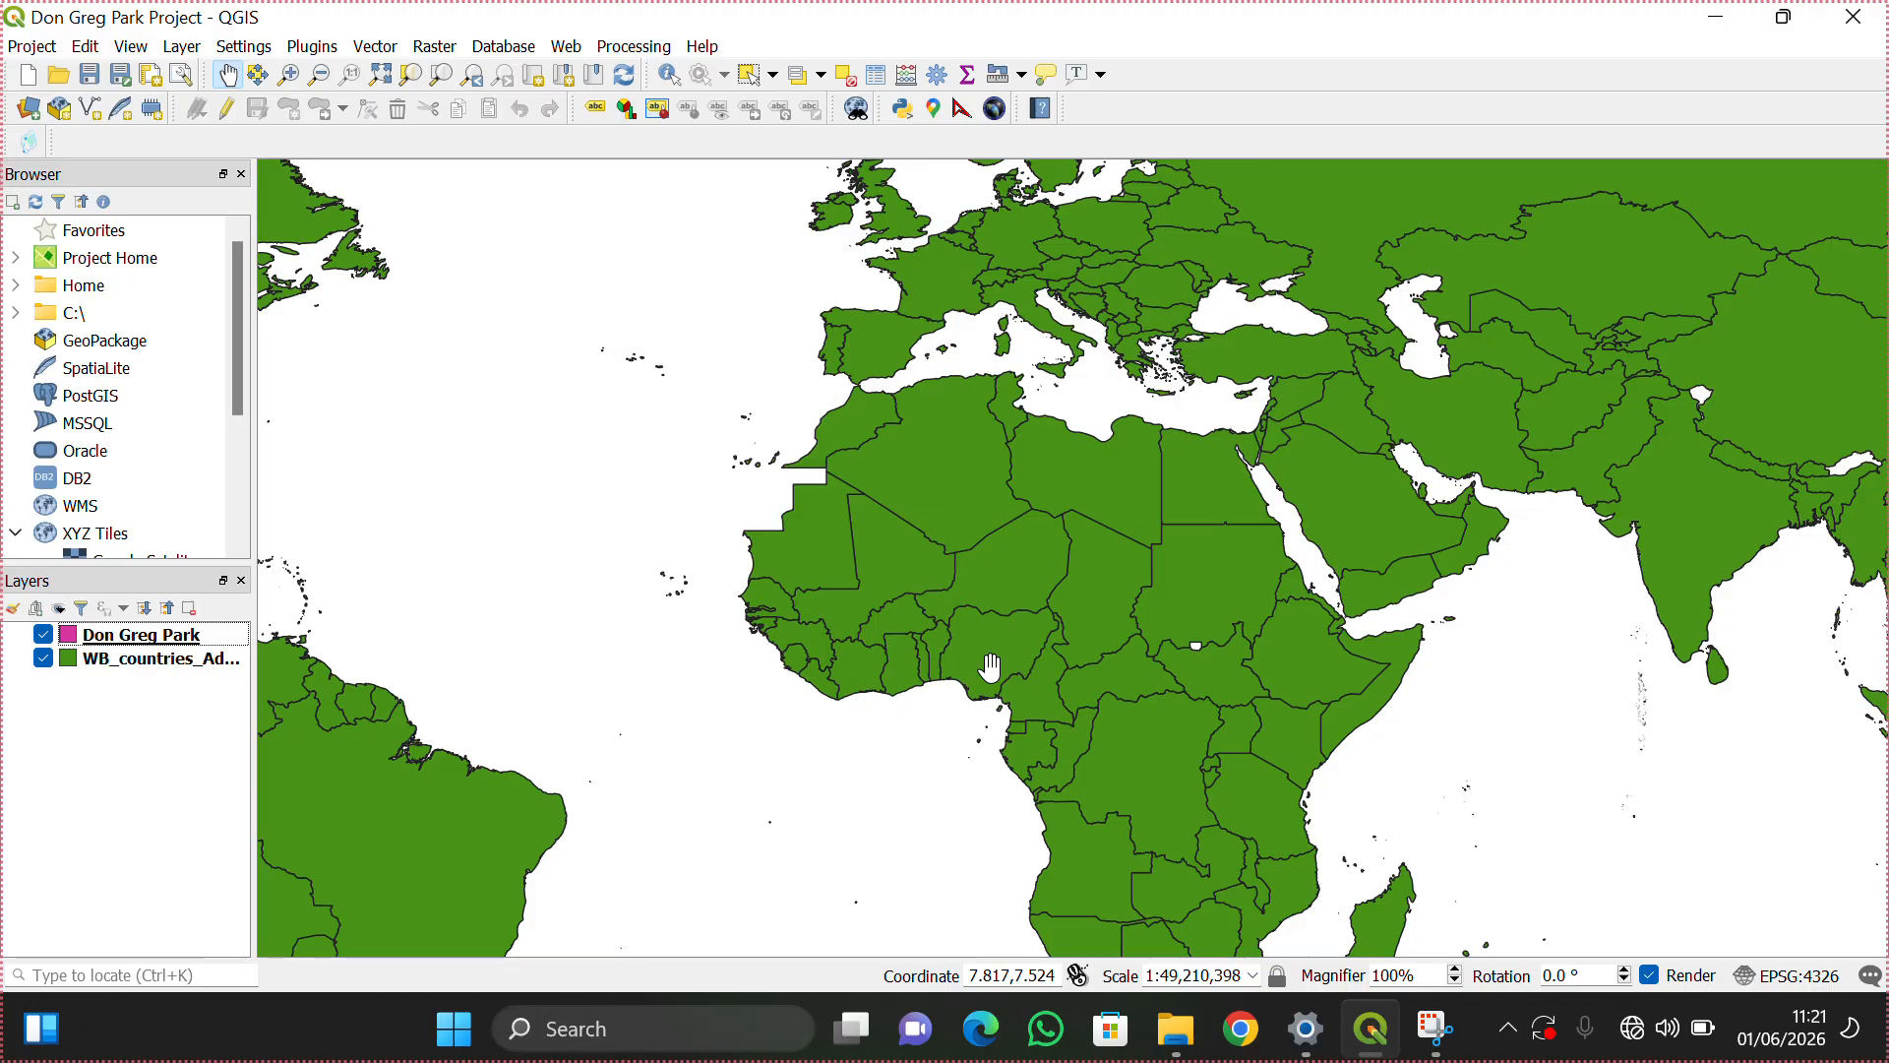
scroll(991, 667, down, 3)
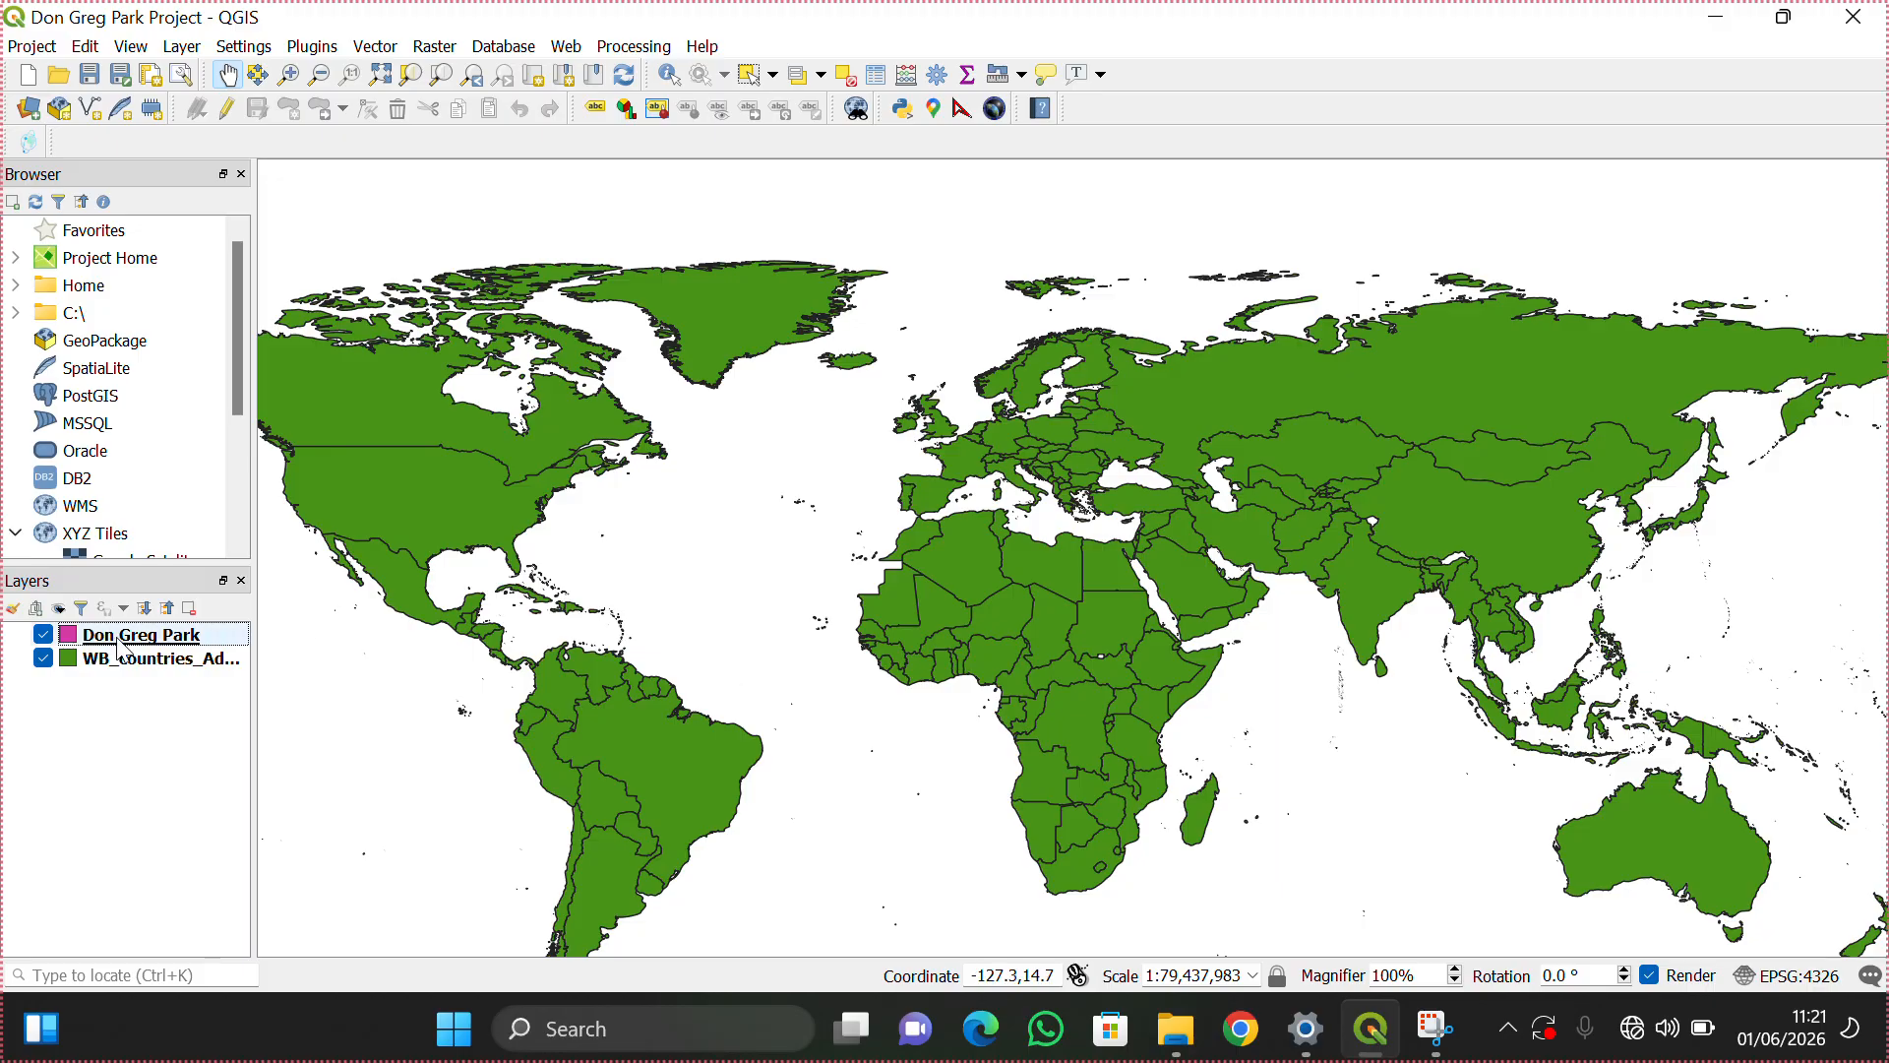
Step: Add nga_admbnda_adm1_osgof_20161215.shp from the NG_States_Admin1 folder as a vector layer
click(187, 48)
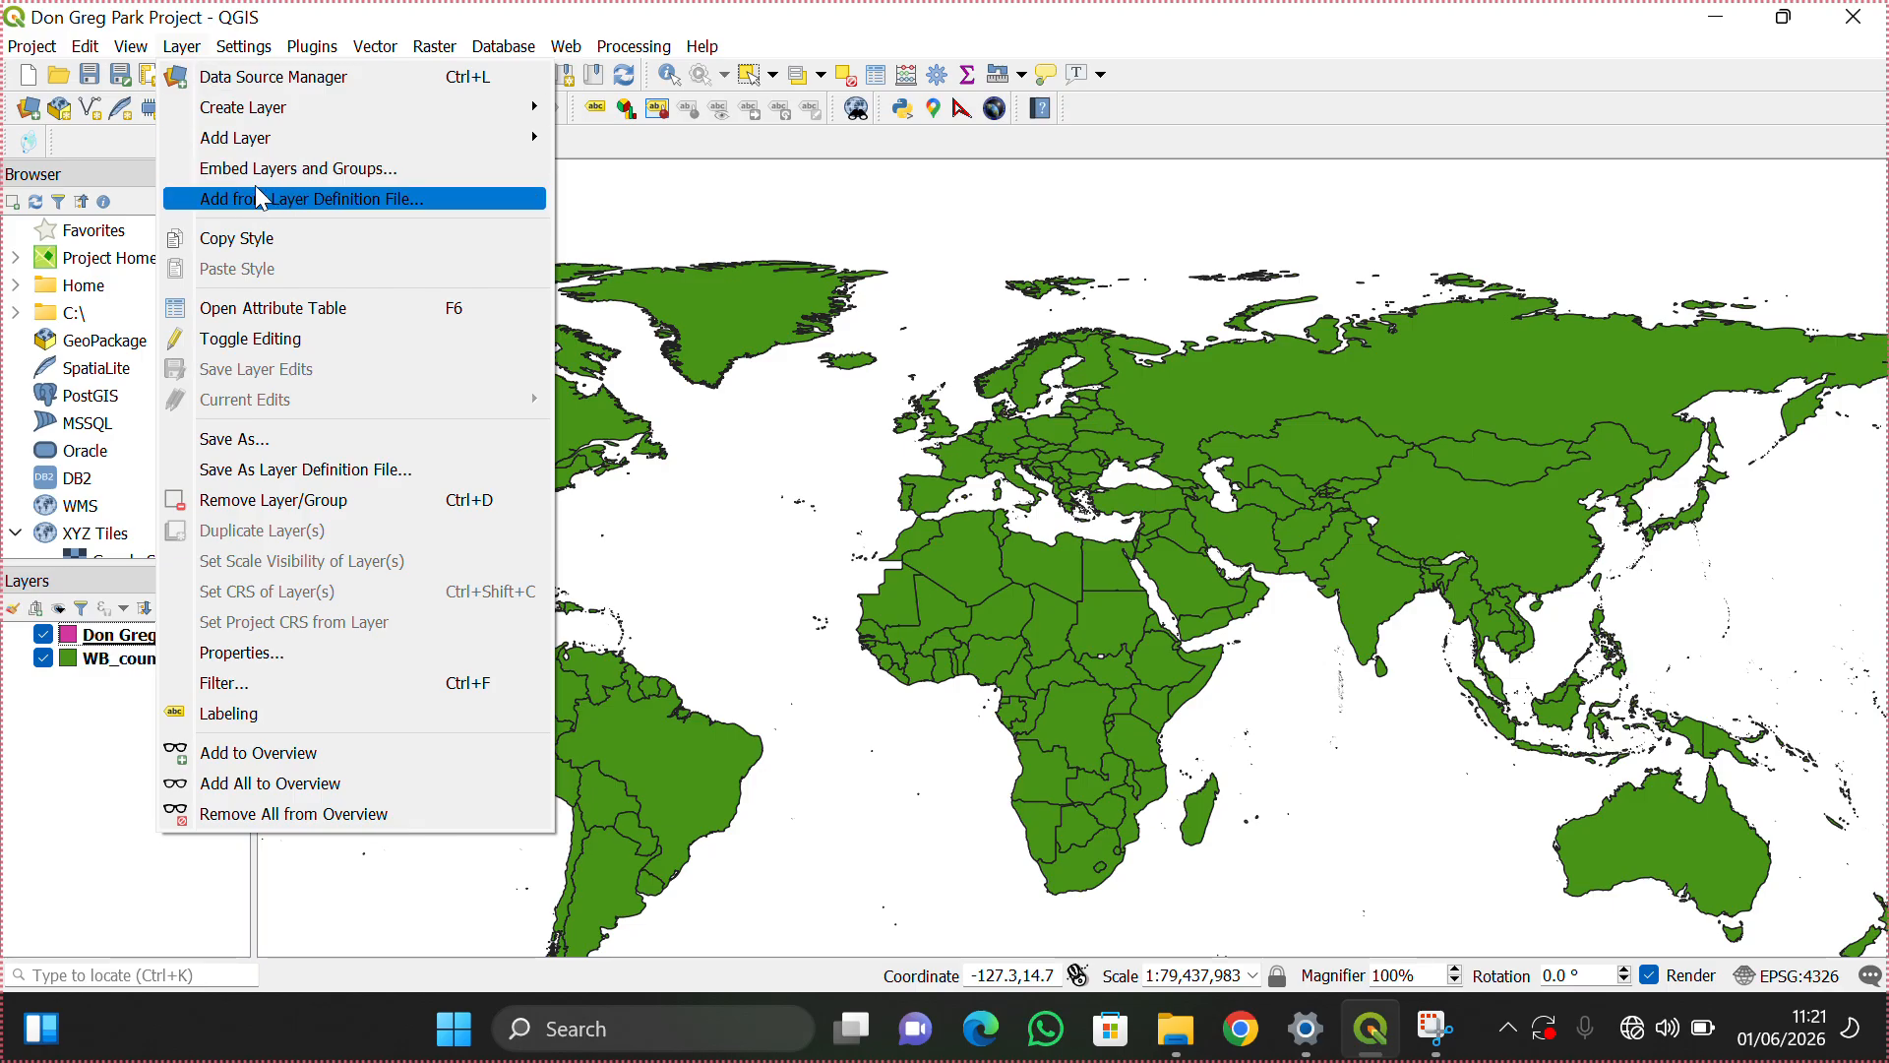
mouse_move(264, 137)
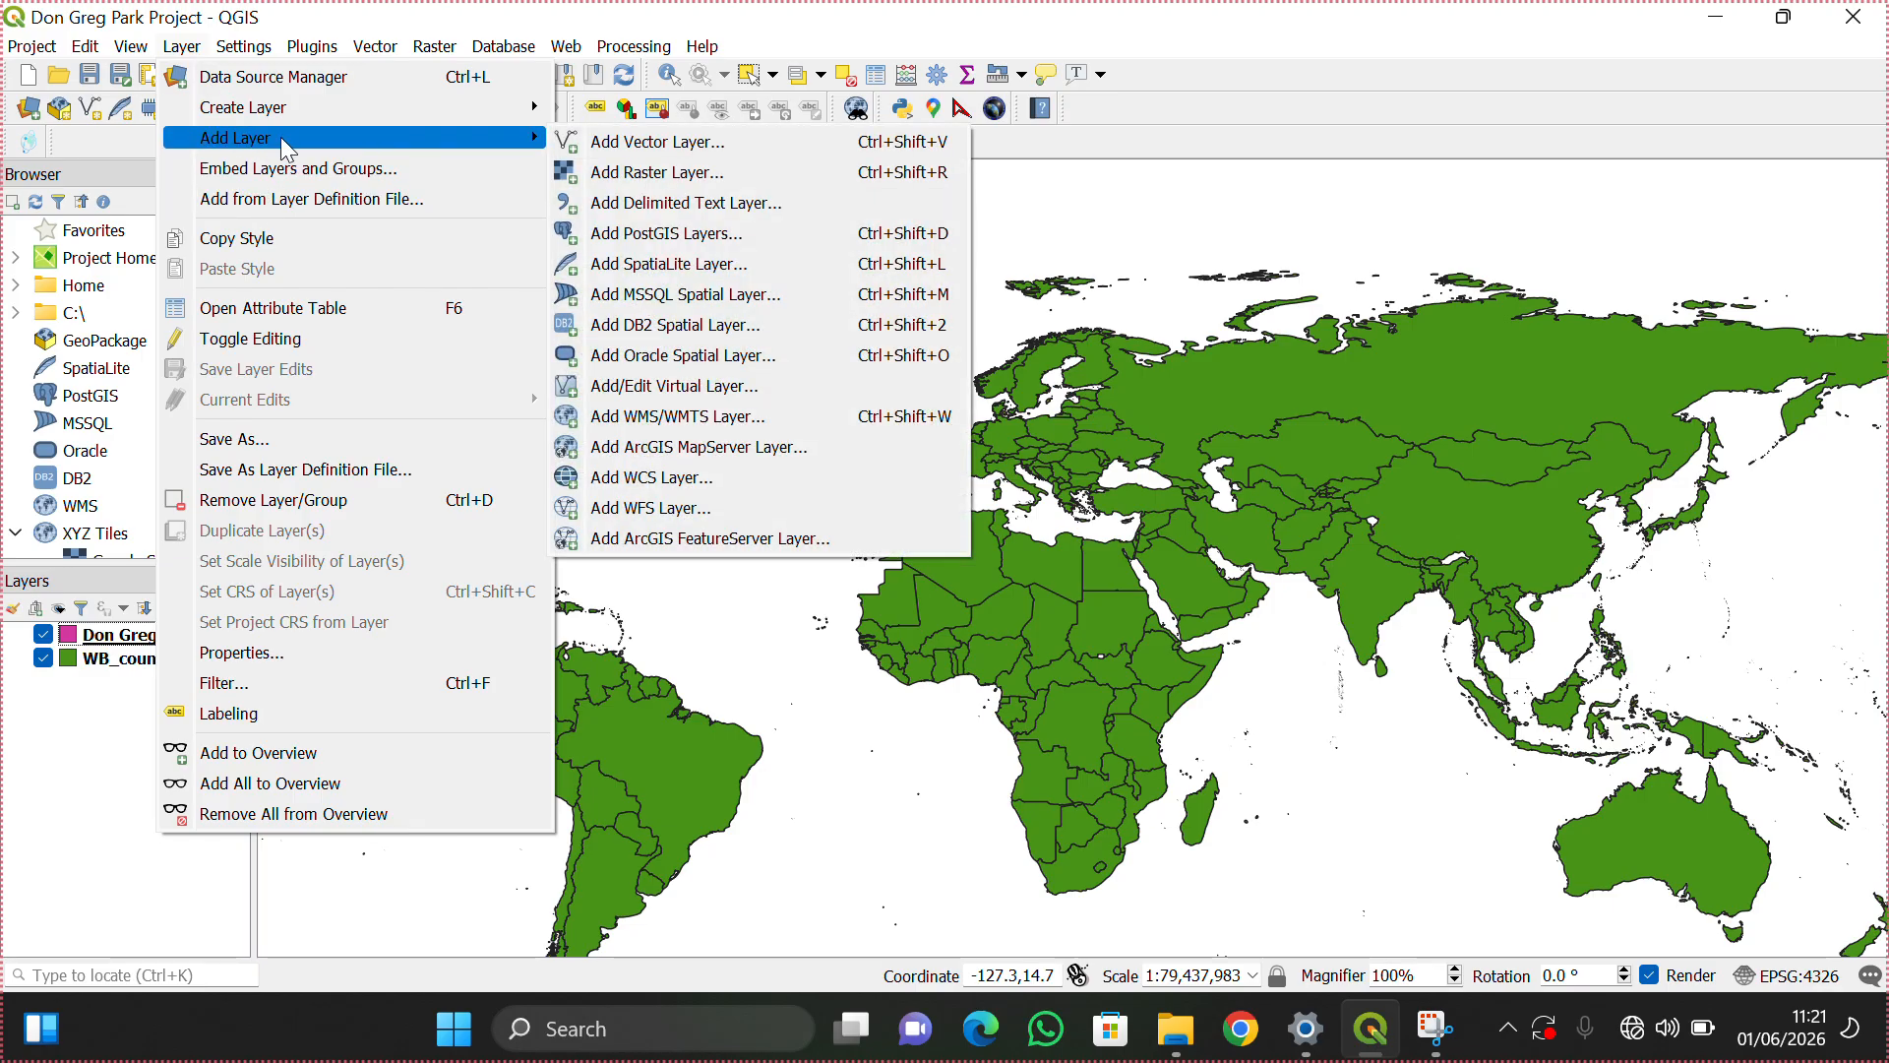
click(655, 155)
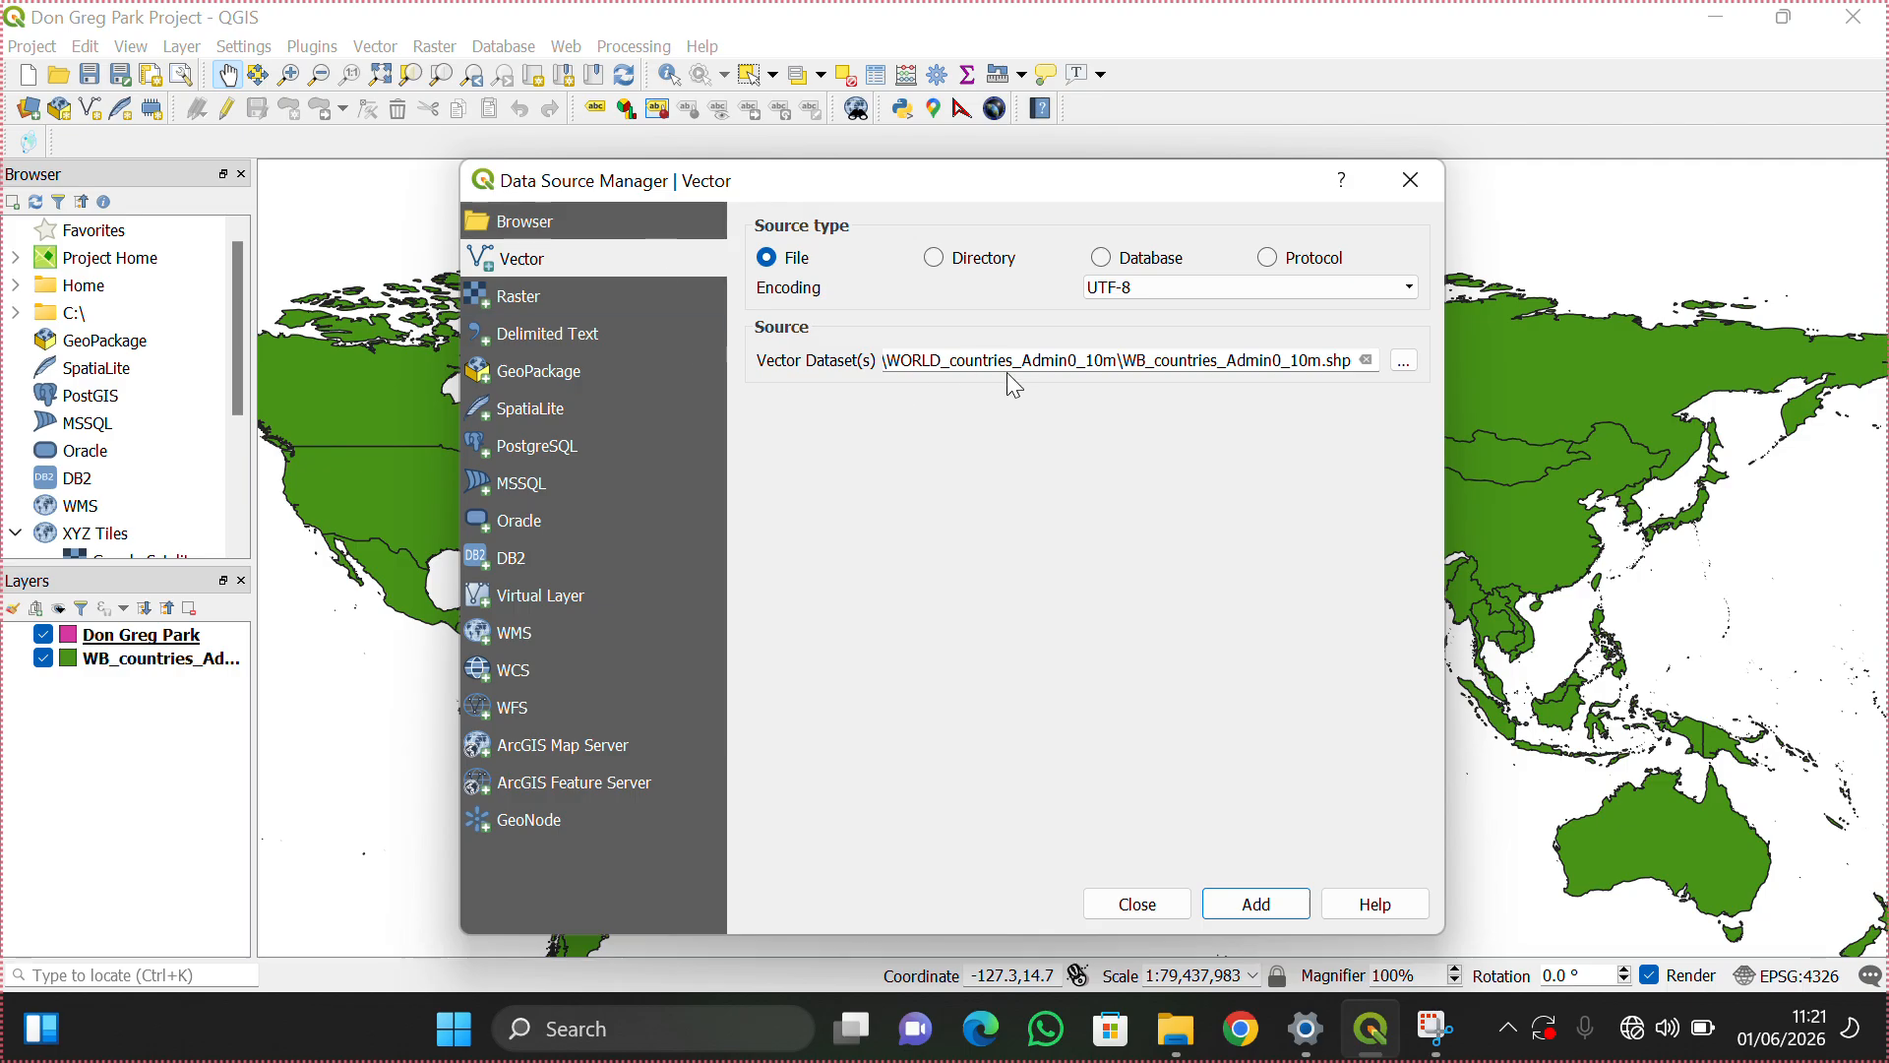
click(1414, 363)
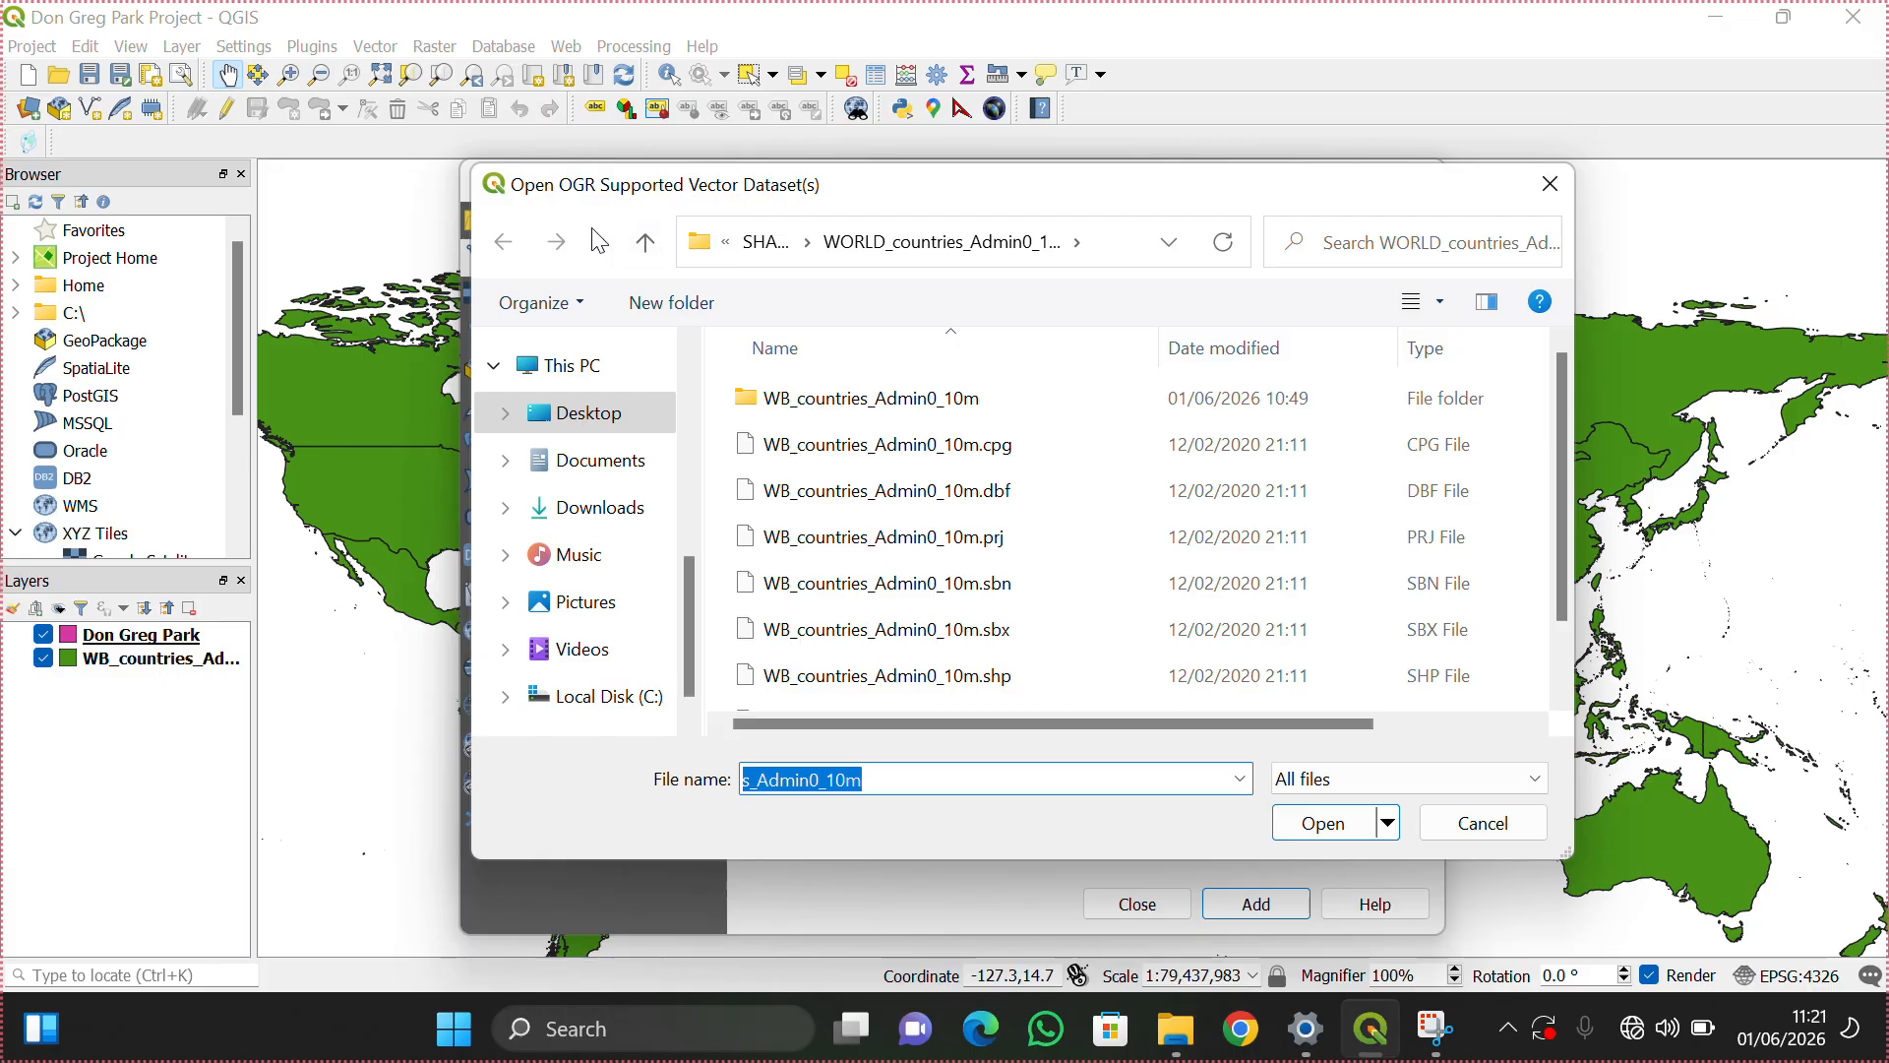
click(642, 246)
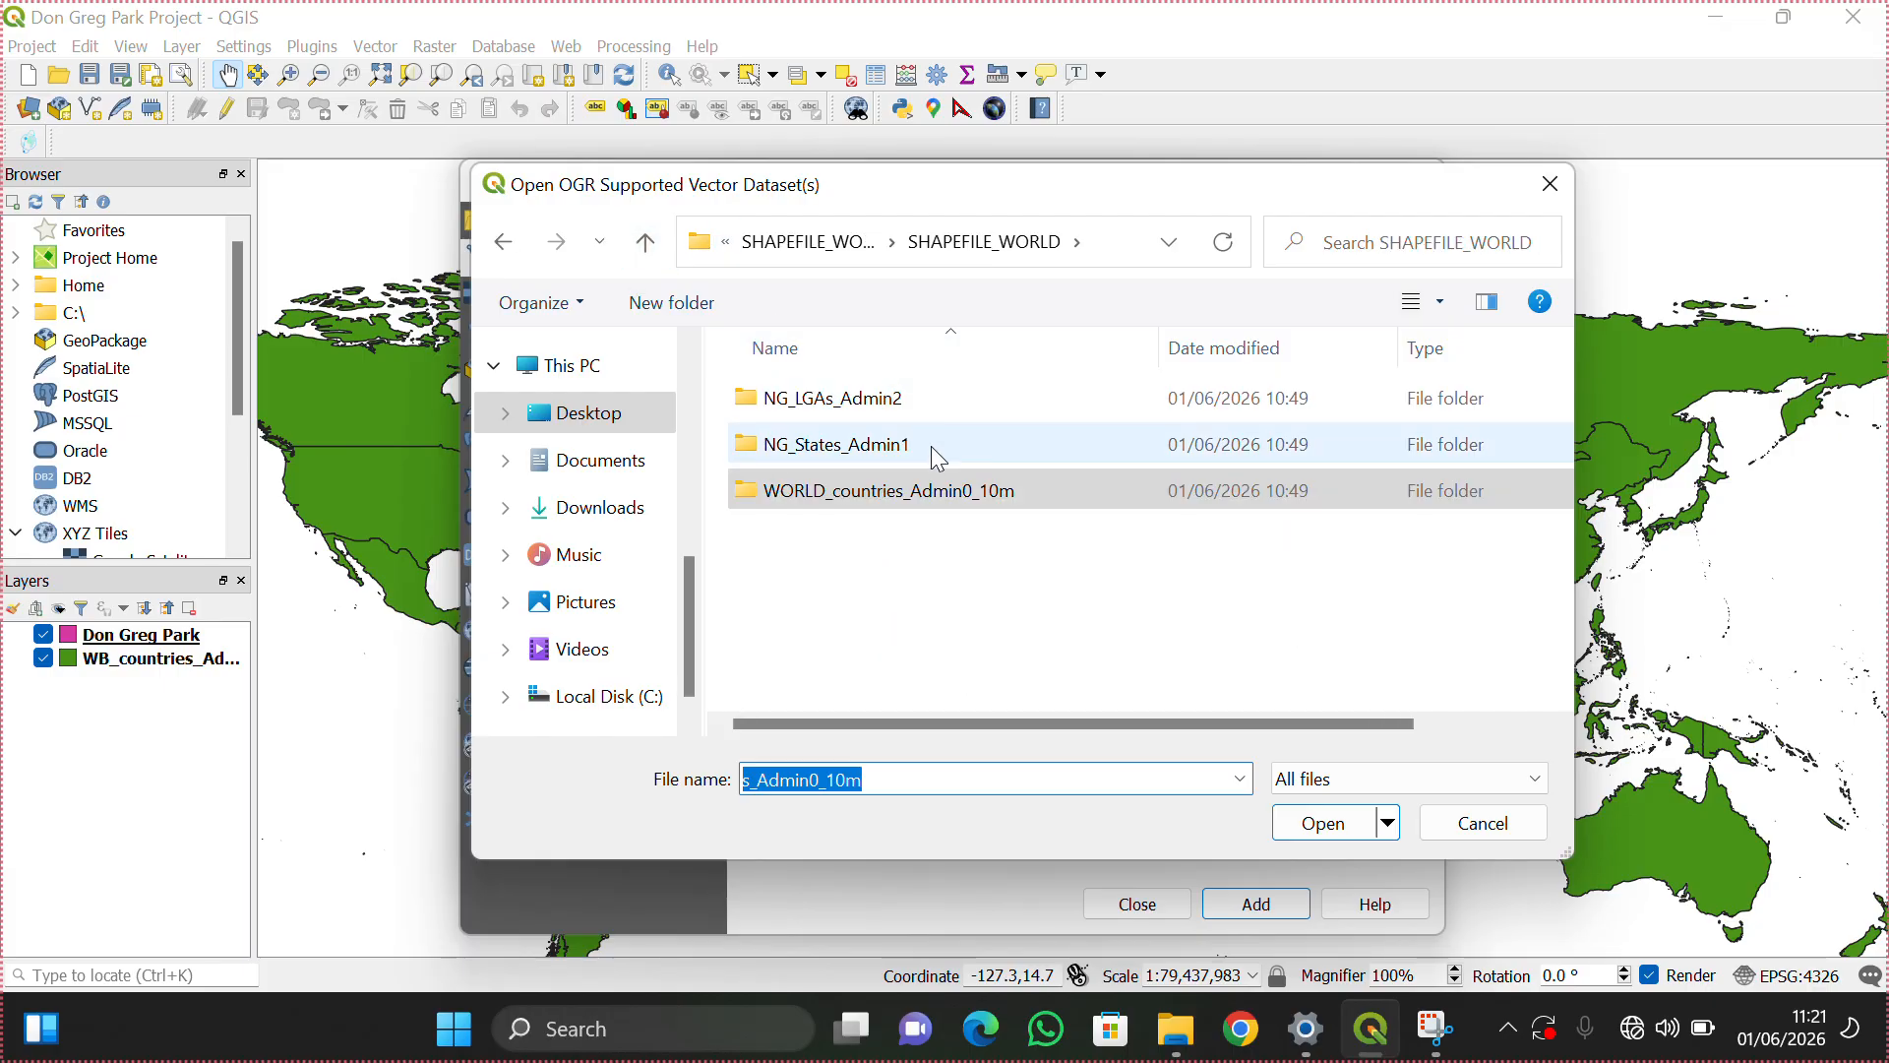
double_click(929, 451)
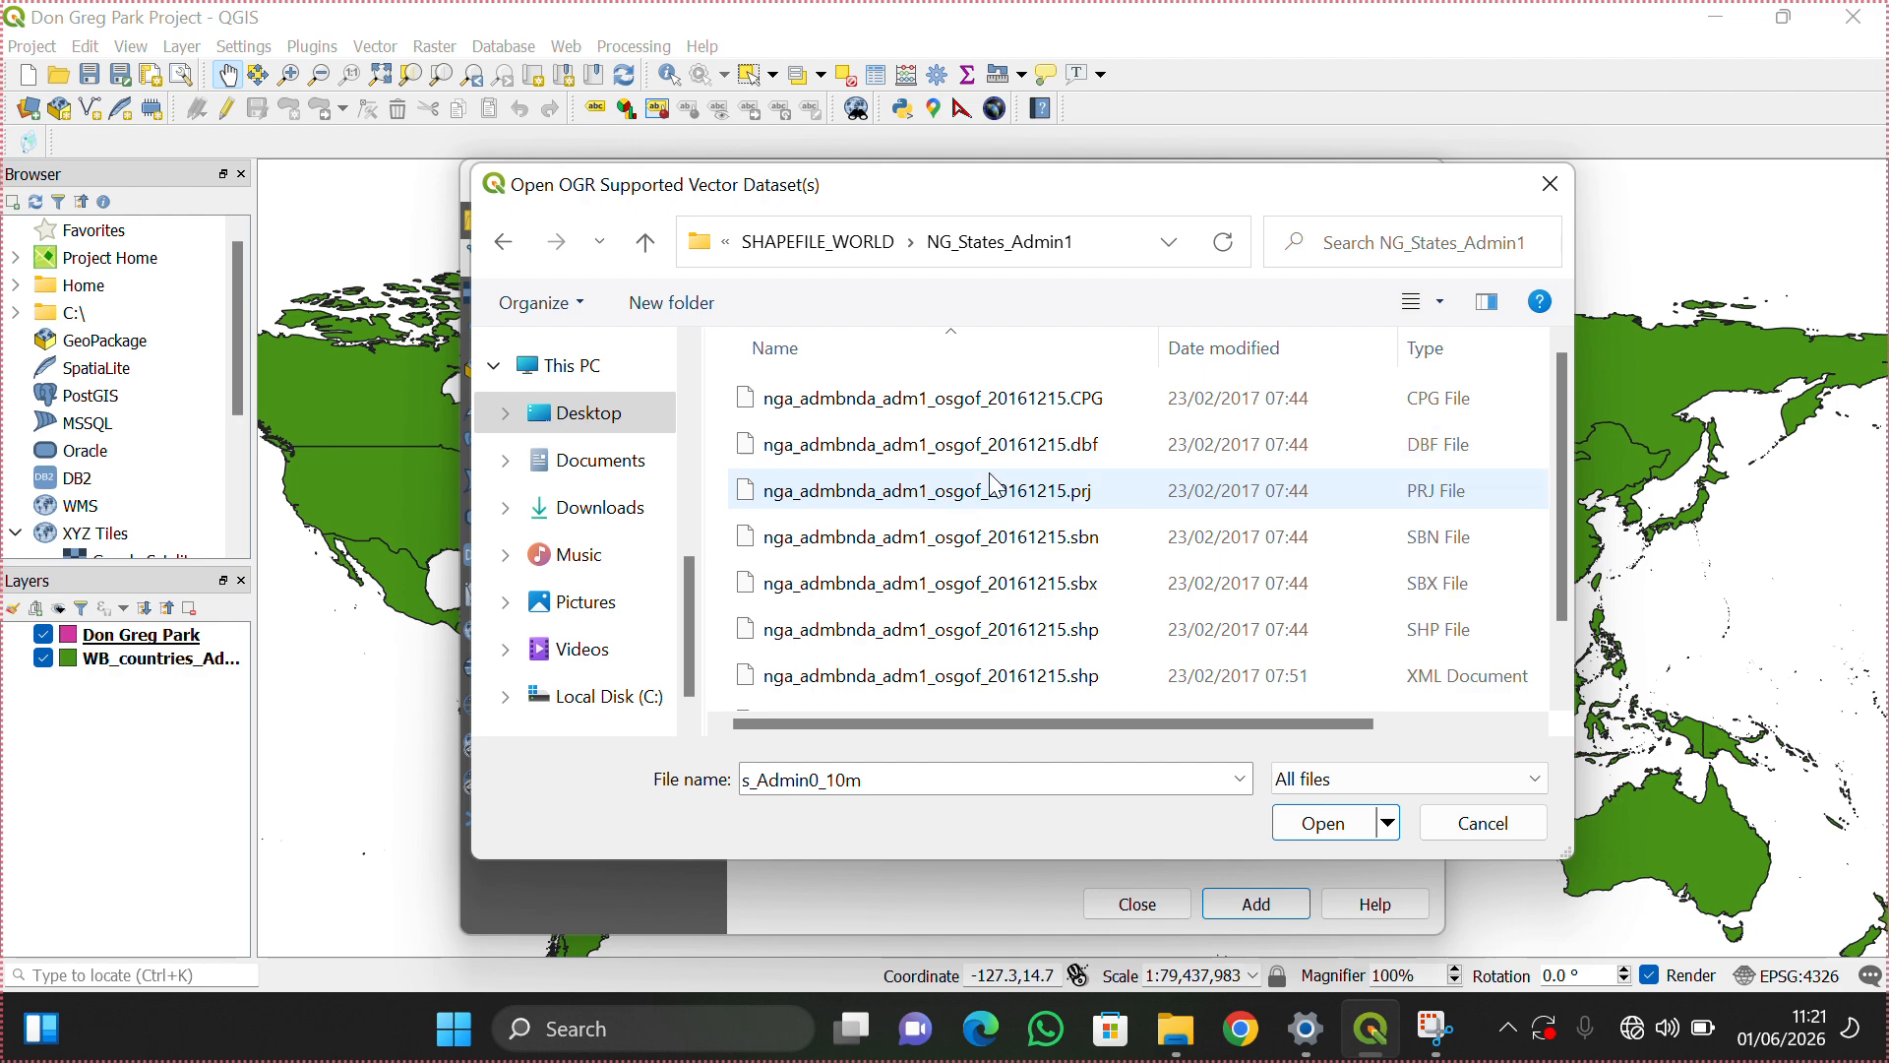
double_click(1116, 631)
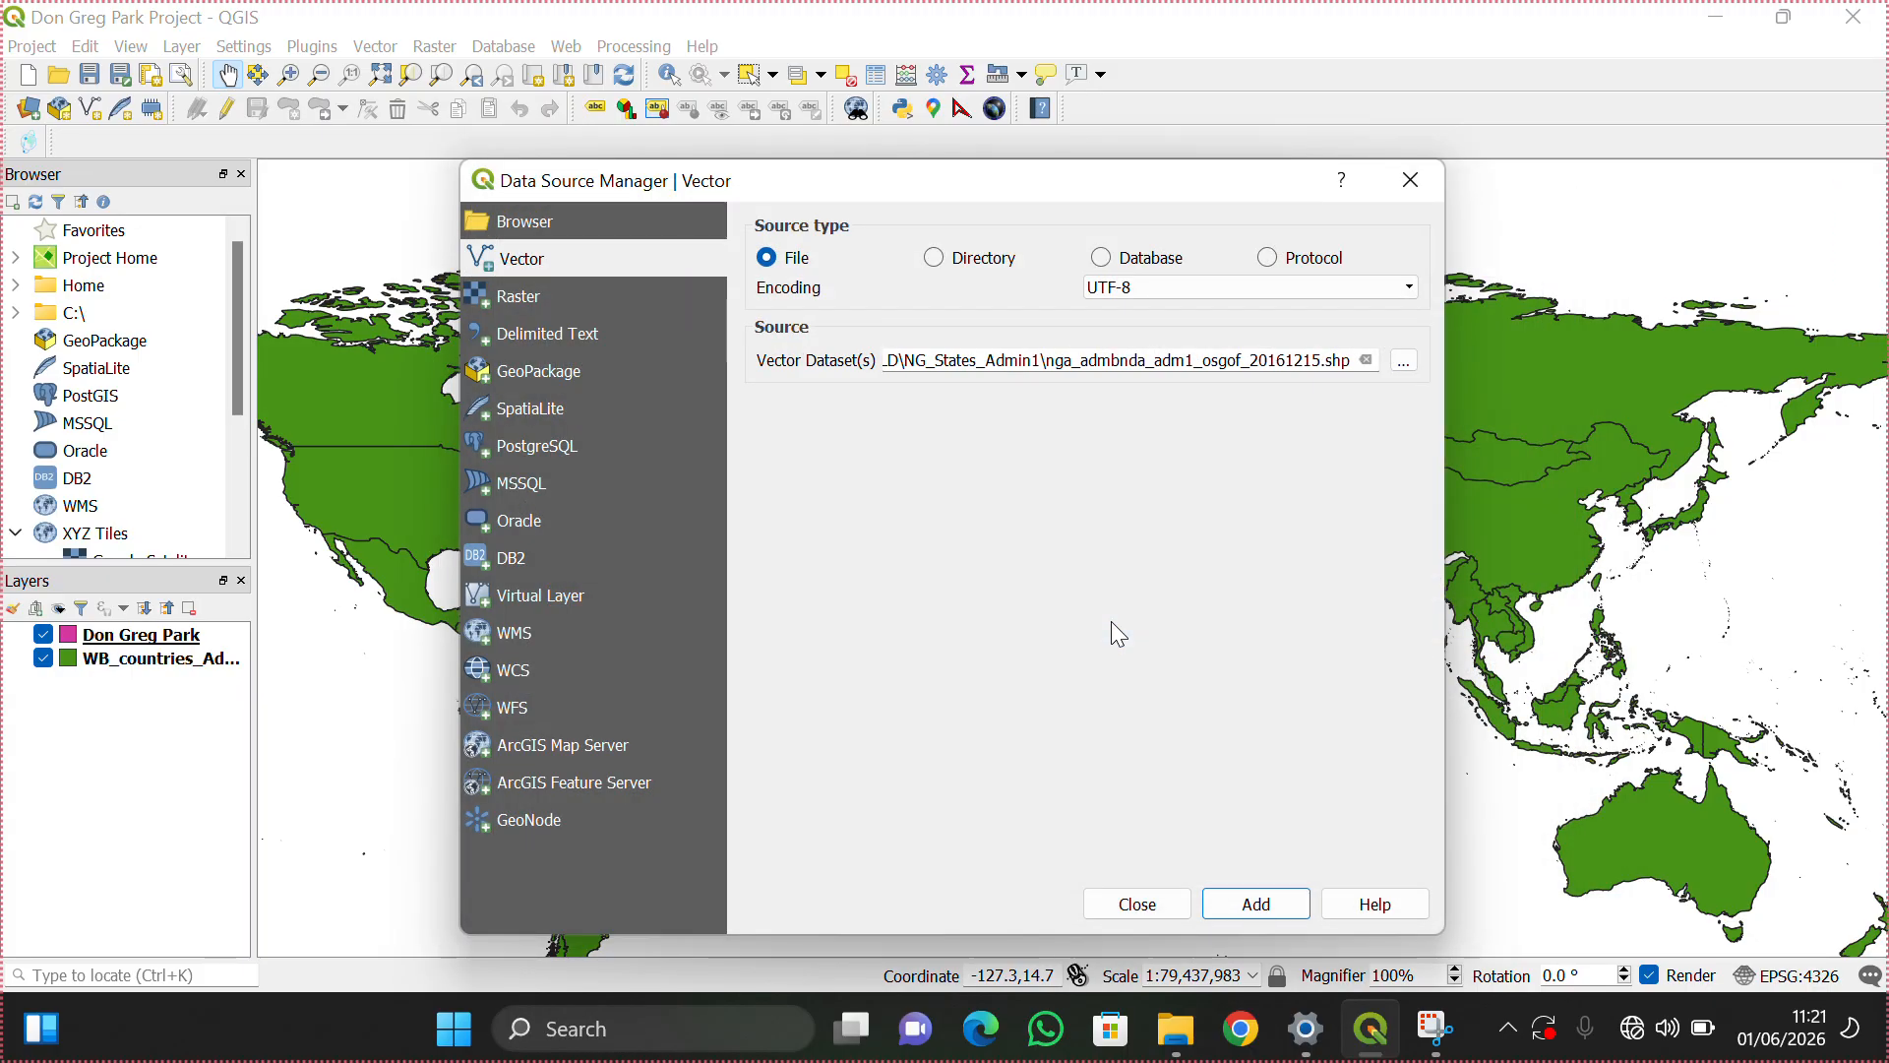
click(1258, 899)
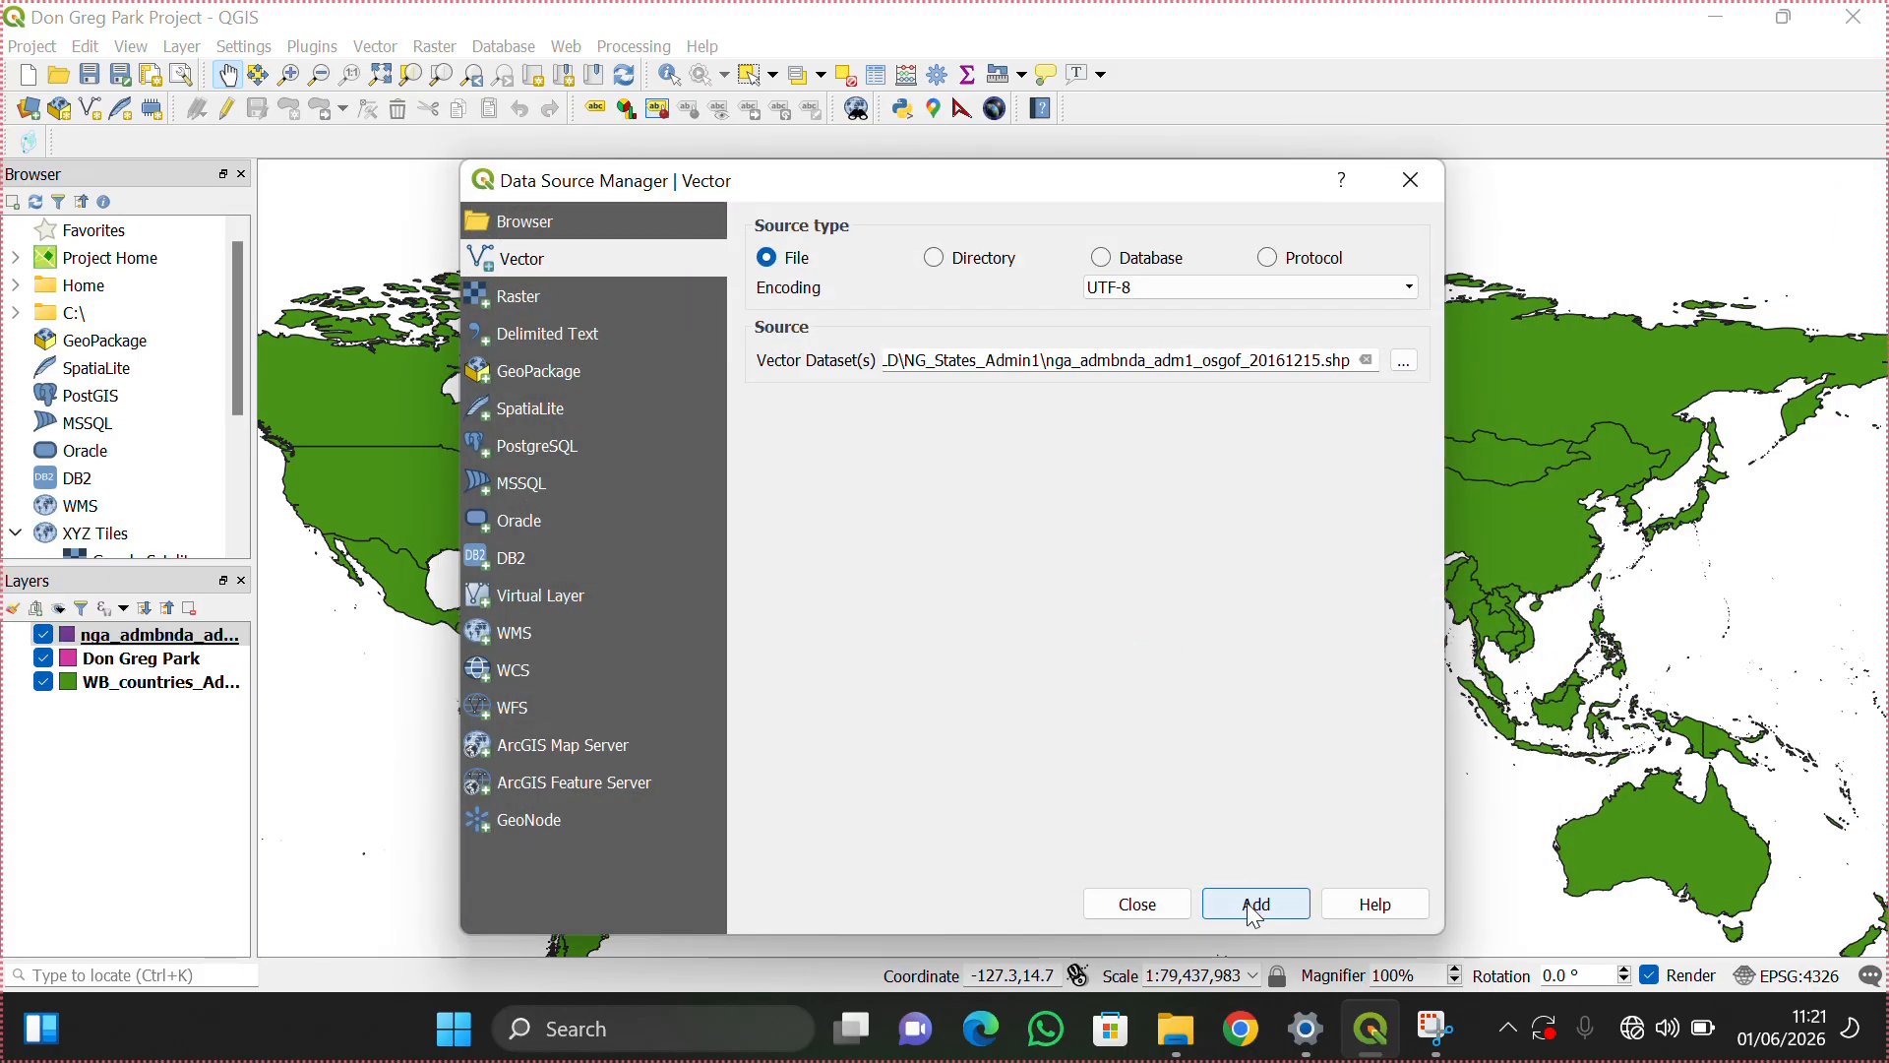
click(1132, 902)
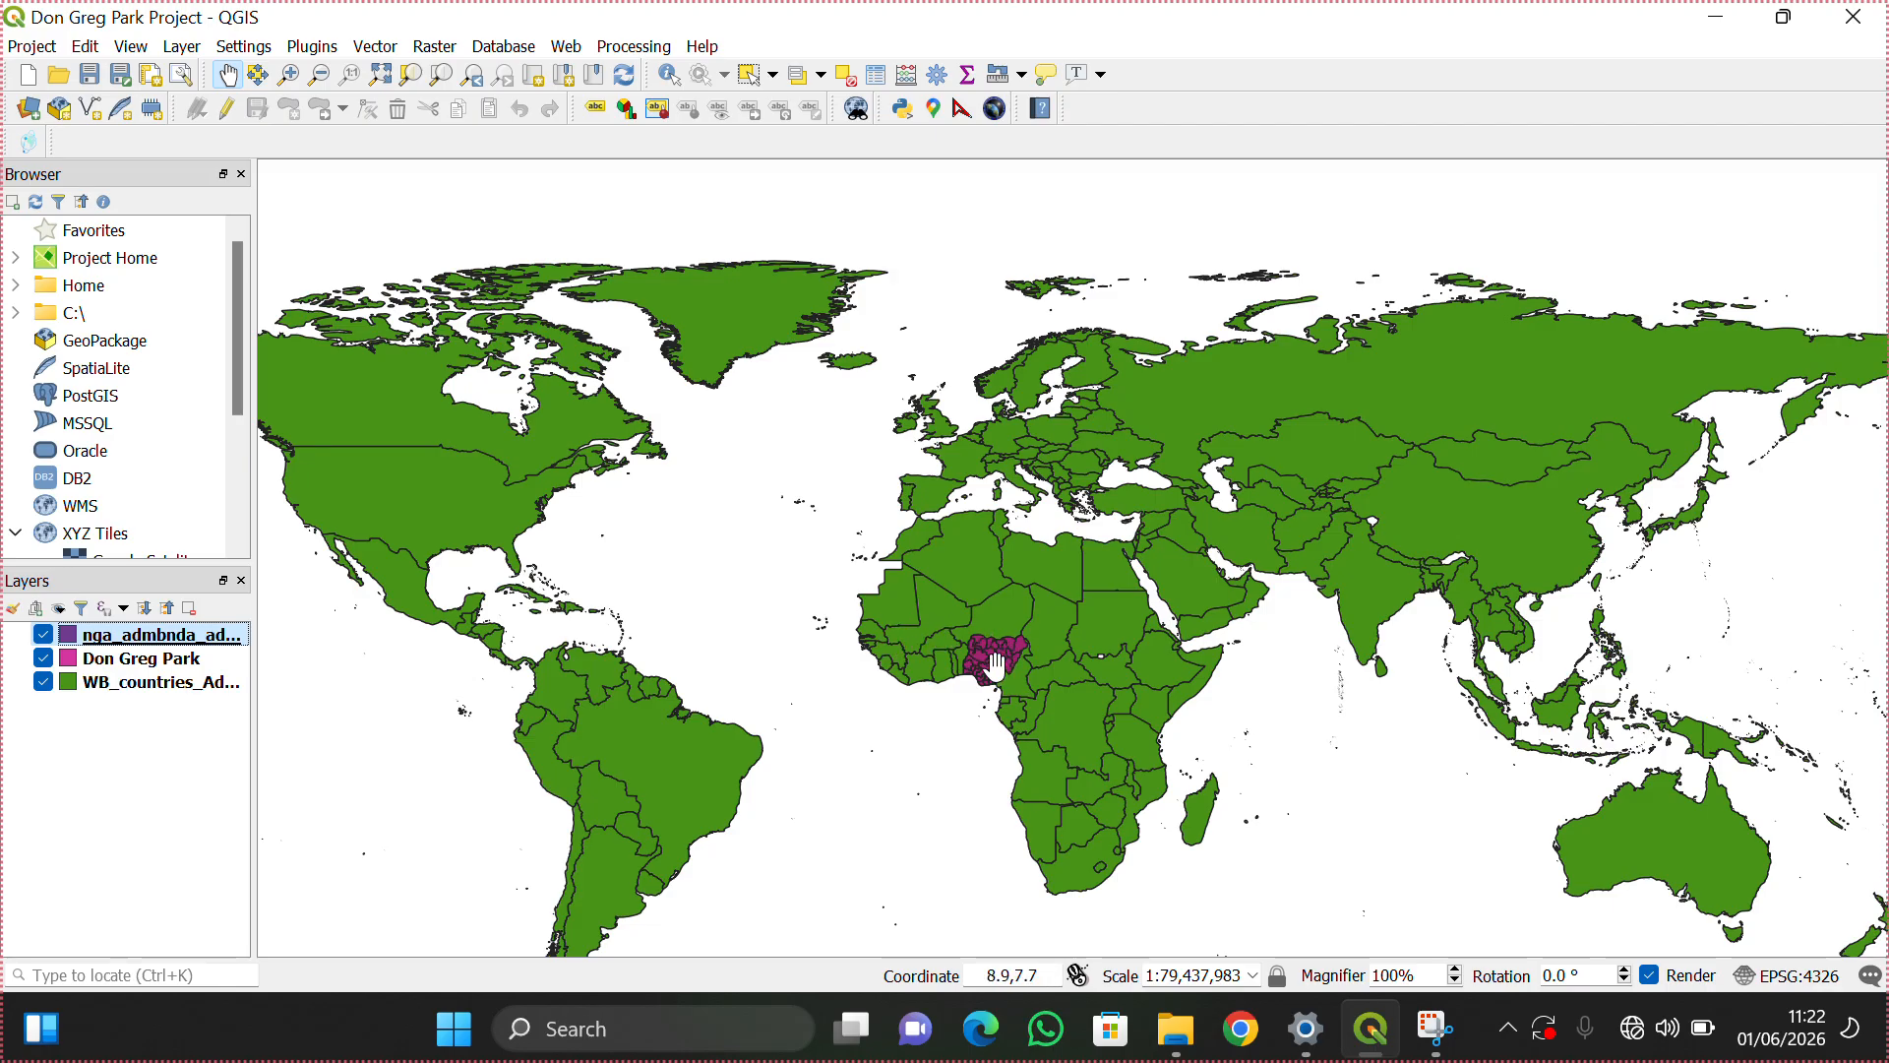
Step: Check where the Nigerian states layer lies on the world map by toggling its visibility off and on
click(44, 635)
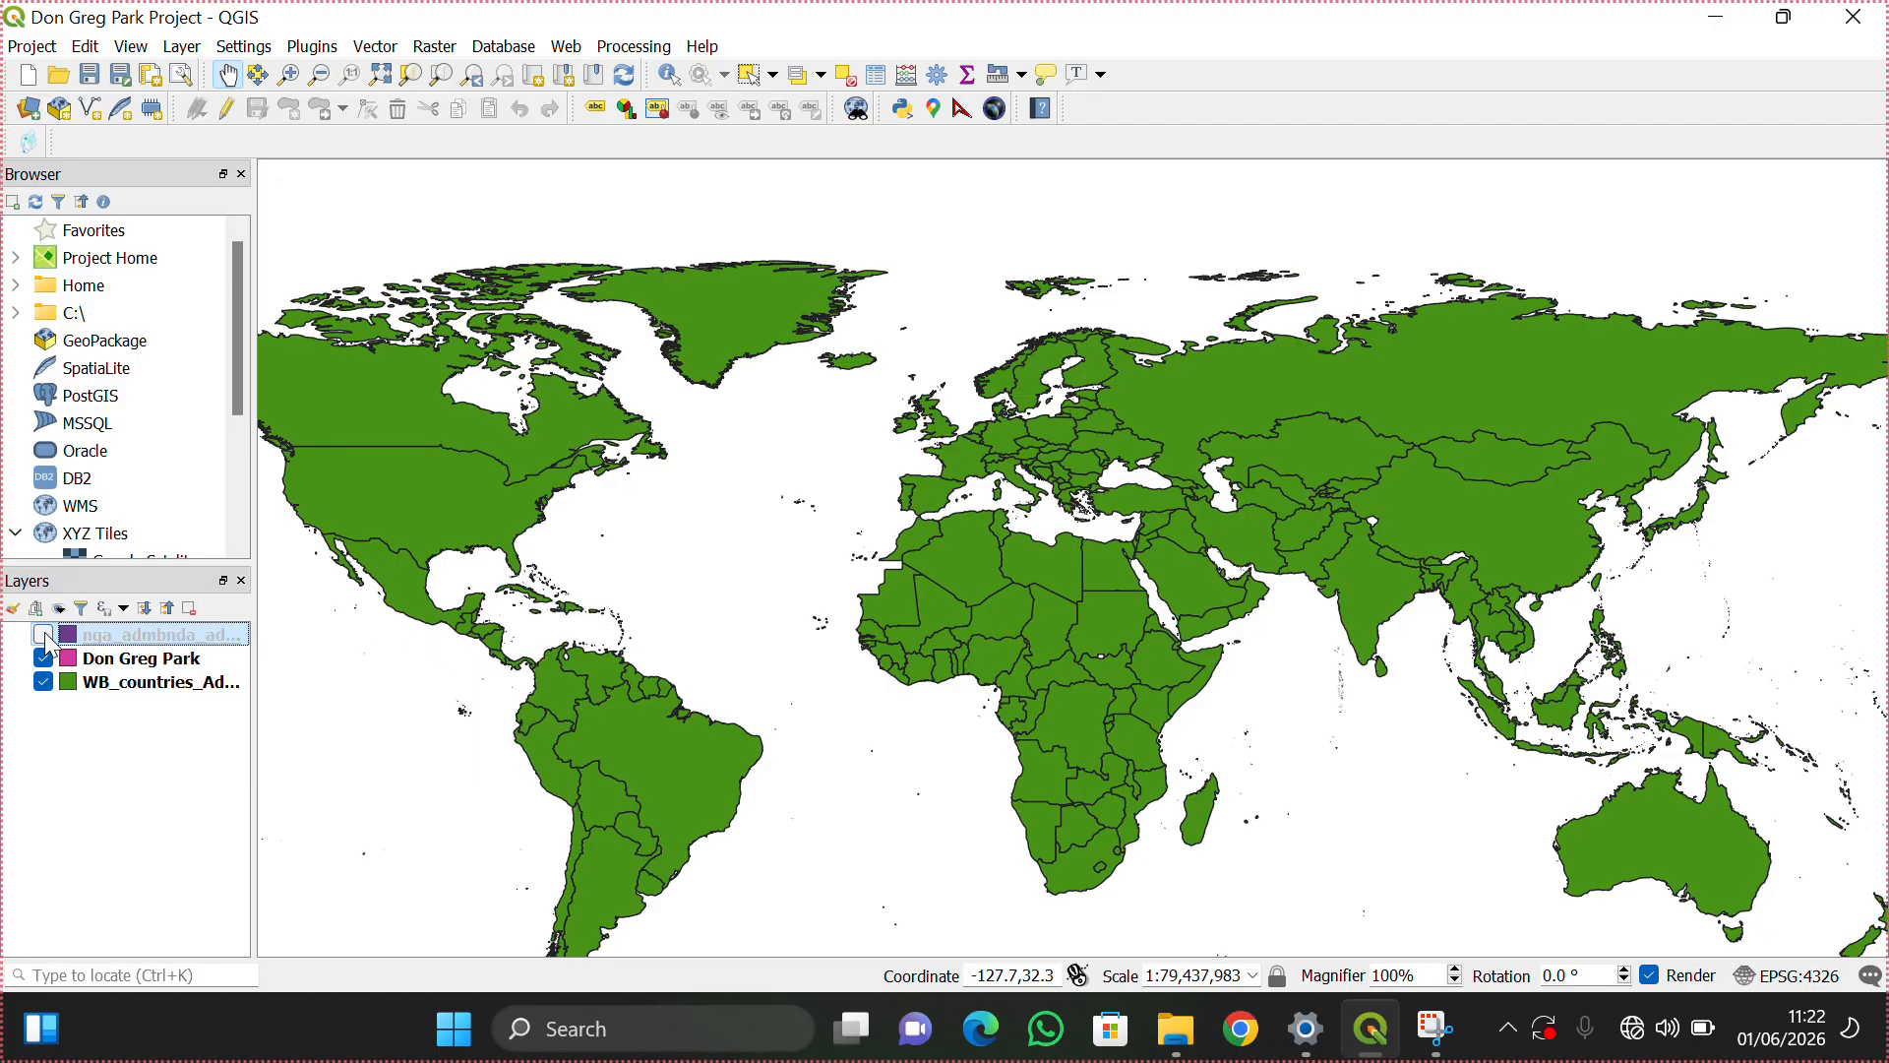
click(44, 636)
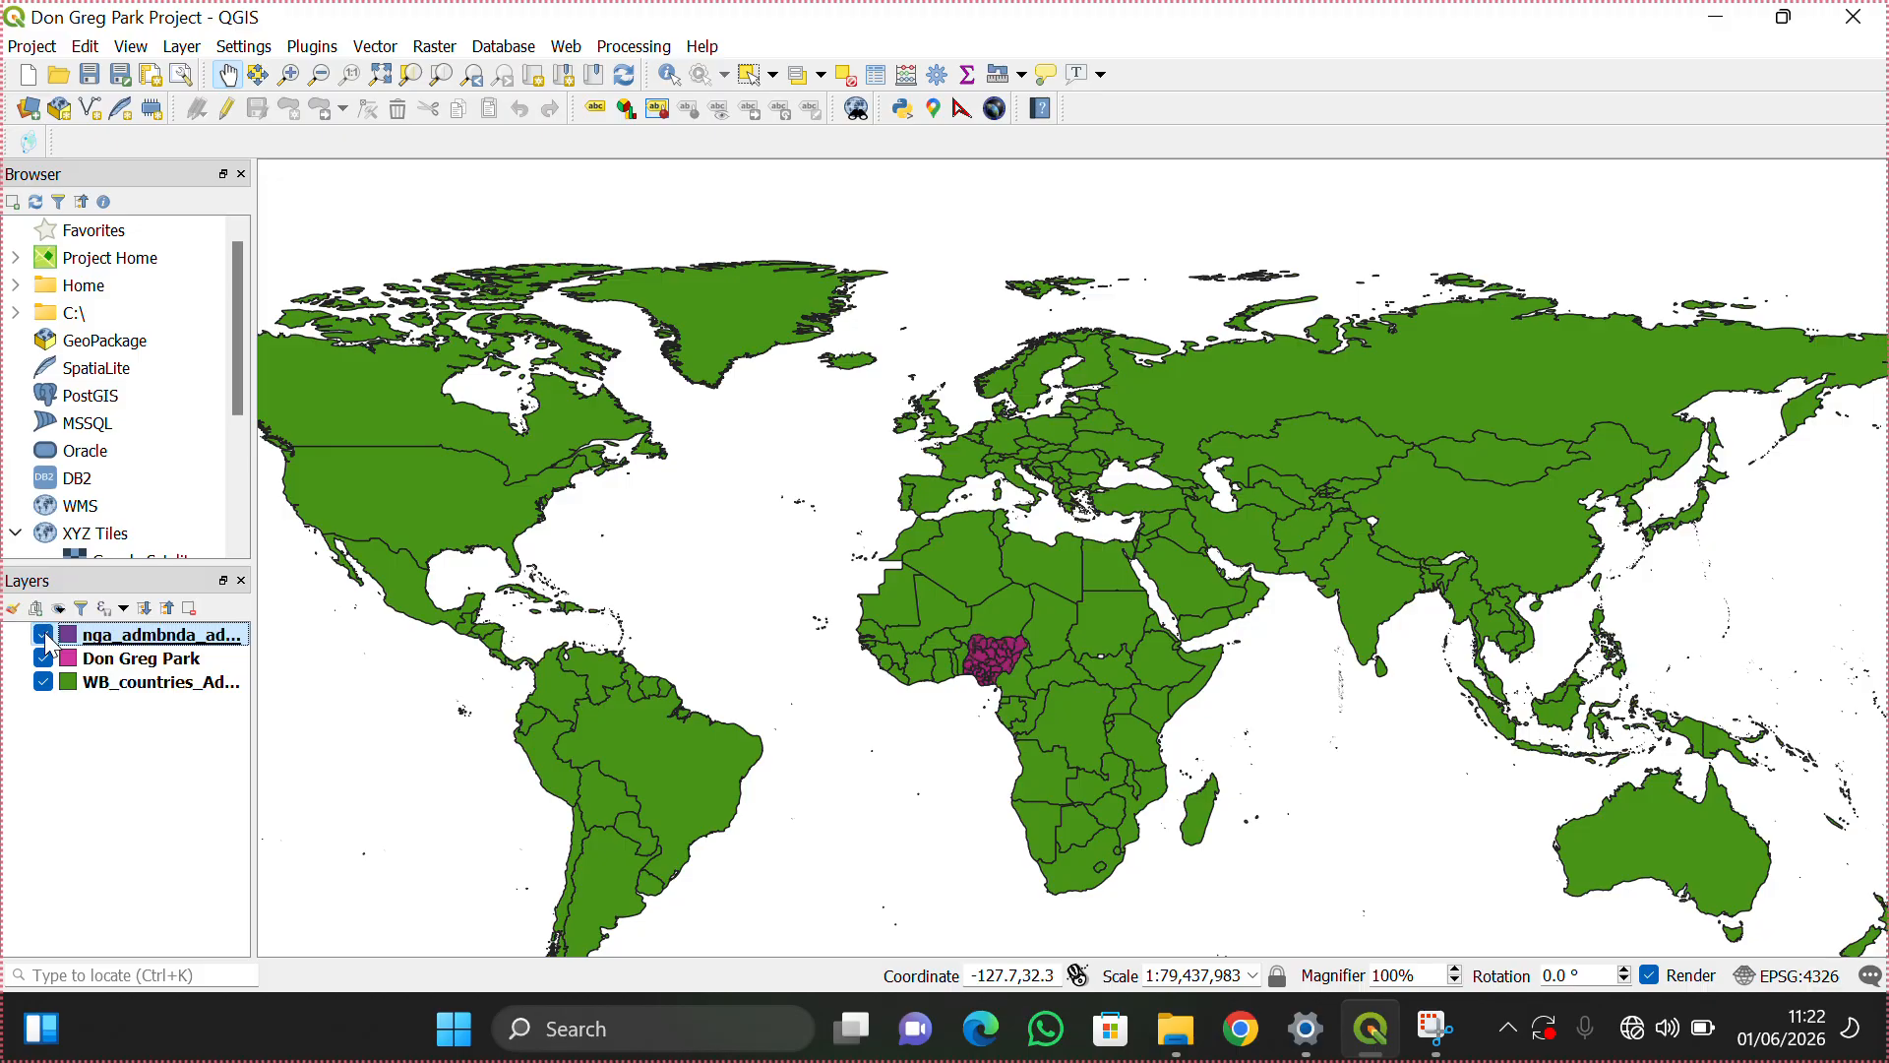
click(44, 635)
click(44, 636)
Step: Place the Nigerian states layer directly beneath Don Greg Park, and hide the world countries layer to view Nigeria at full extent
mouse_move(128, 647)
mouse_down()
mouse_move(139, 710)
mouse_move(131, 640)
mouse_move(145, 657)
mouse_up()
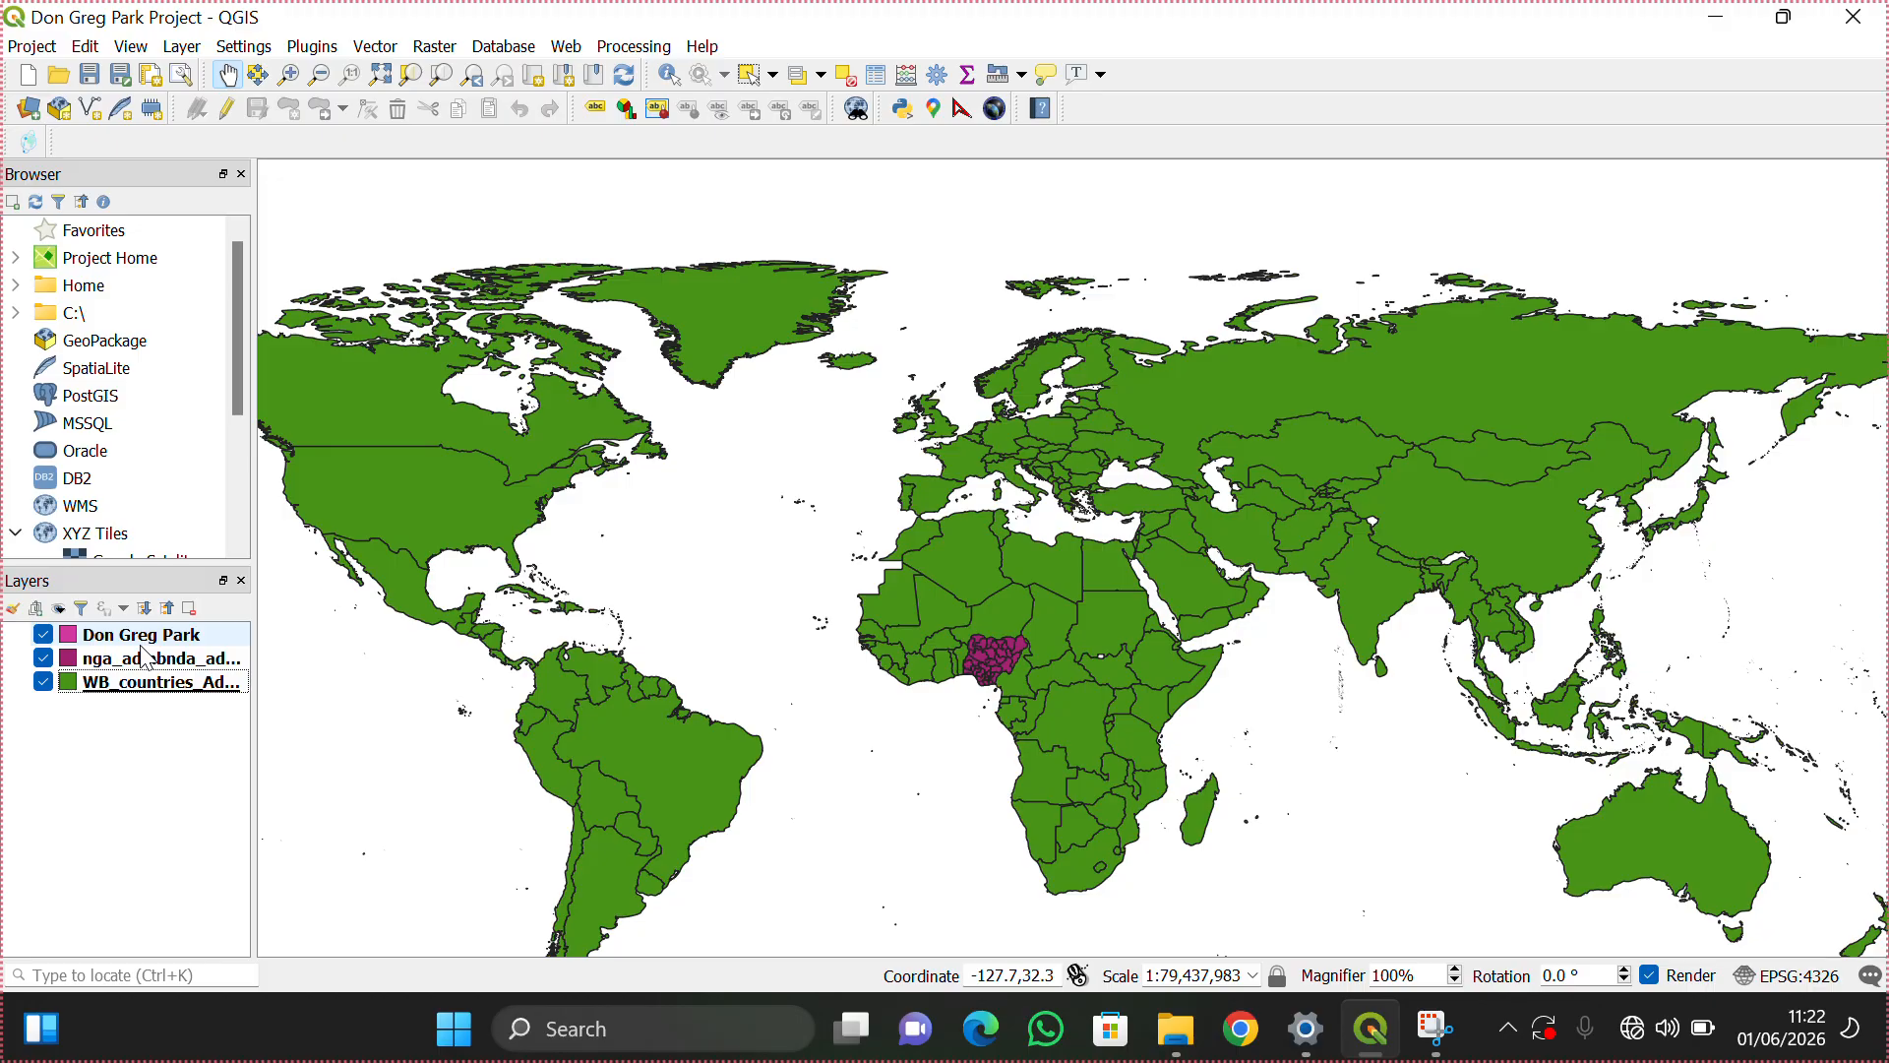
click(42, 682)
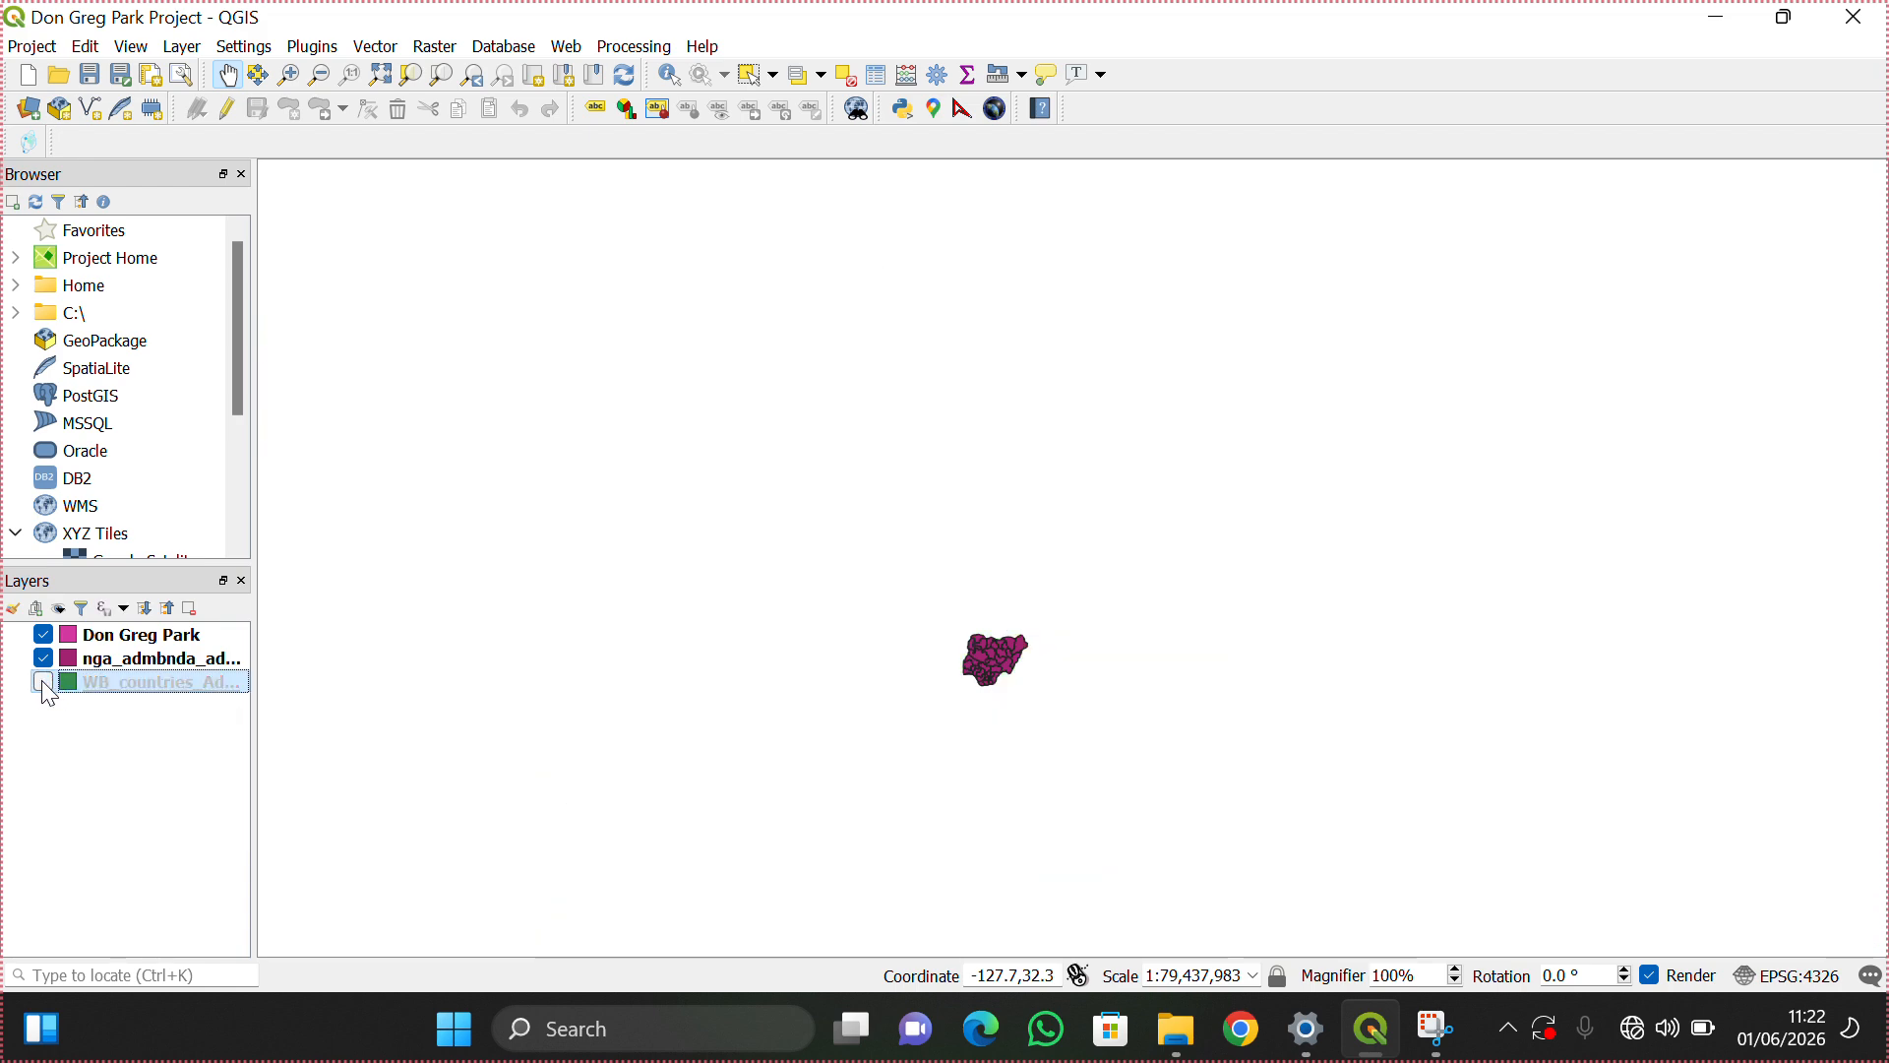
click(380, 75)
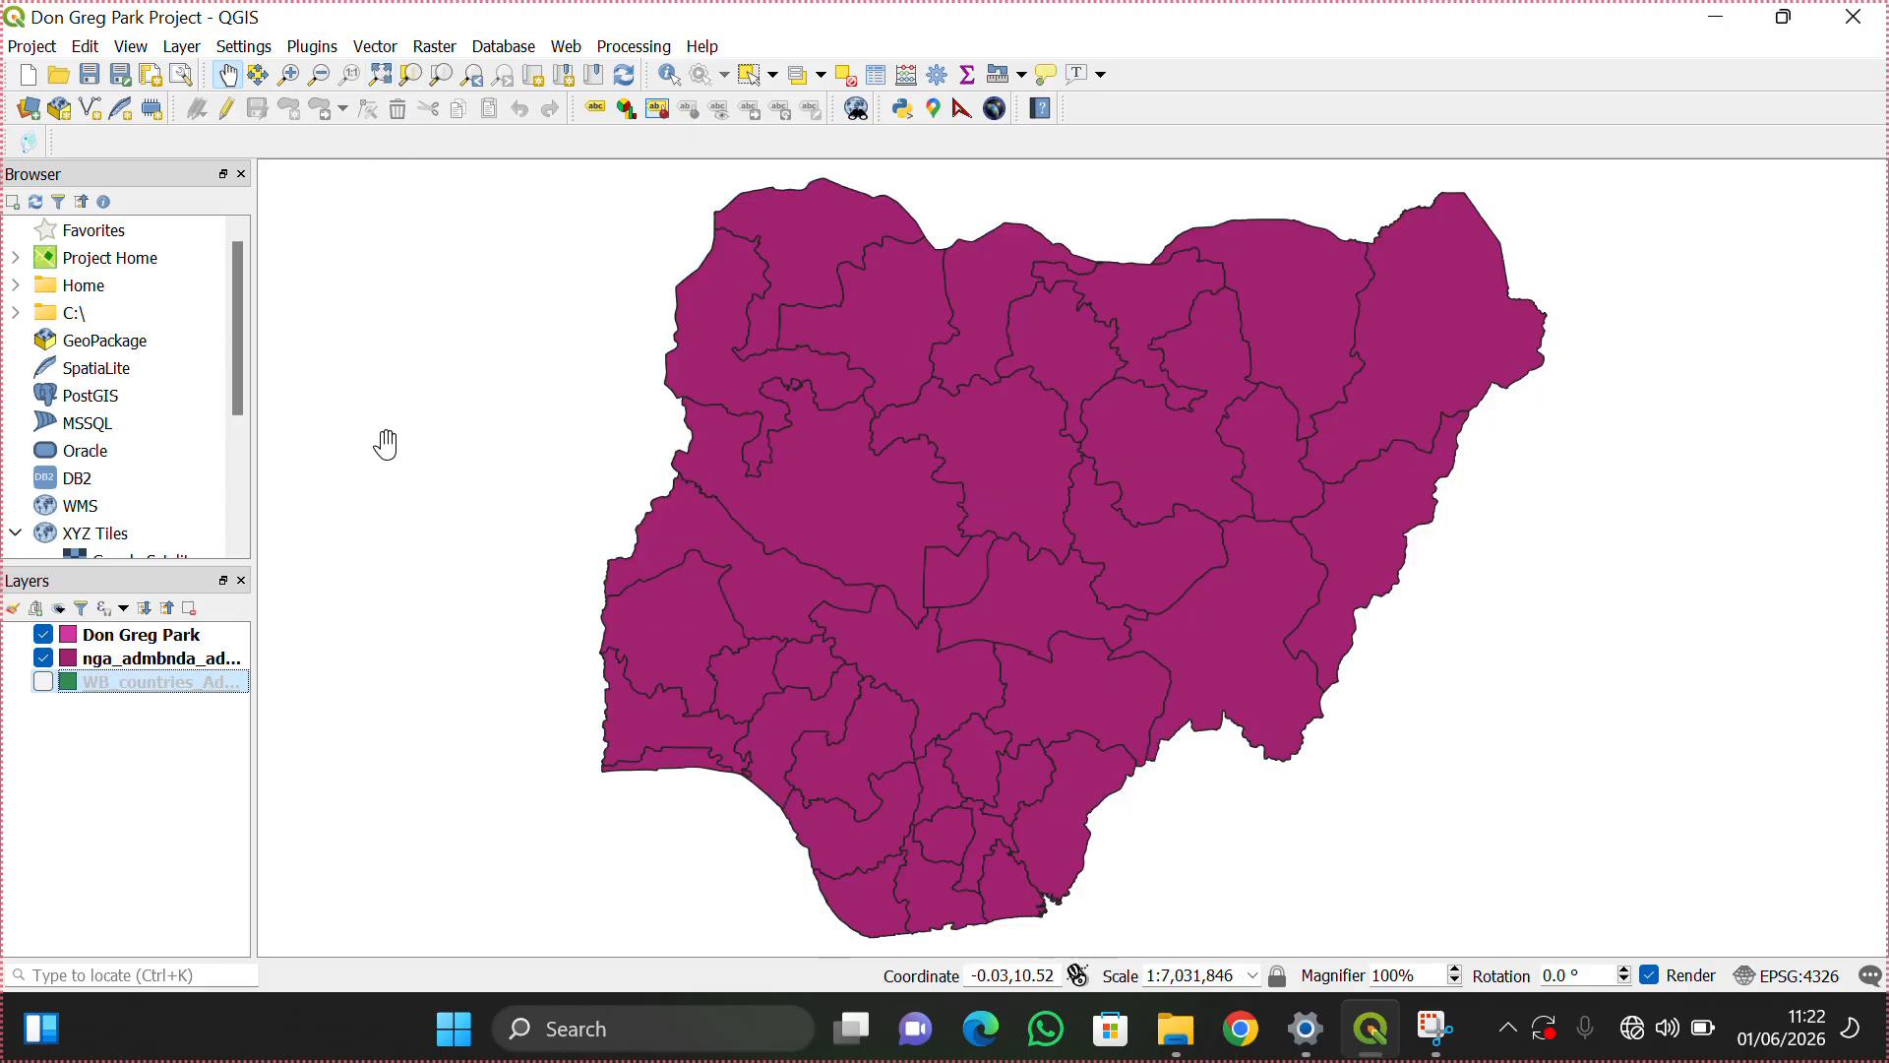
Step: Look for the Don Greg Park polygon over the Nigerian states by repeatedly toggling the park layer's visibility
click(46, 635)
click(45, 636)
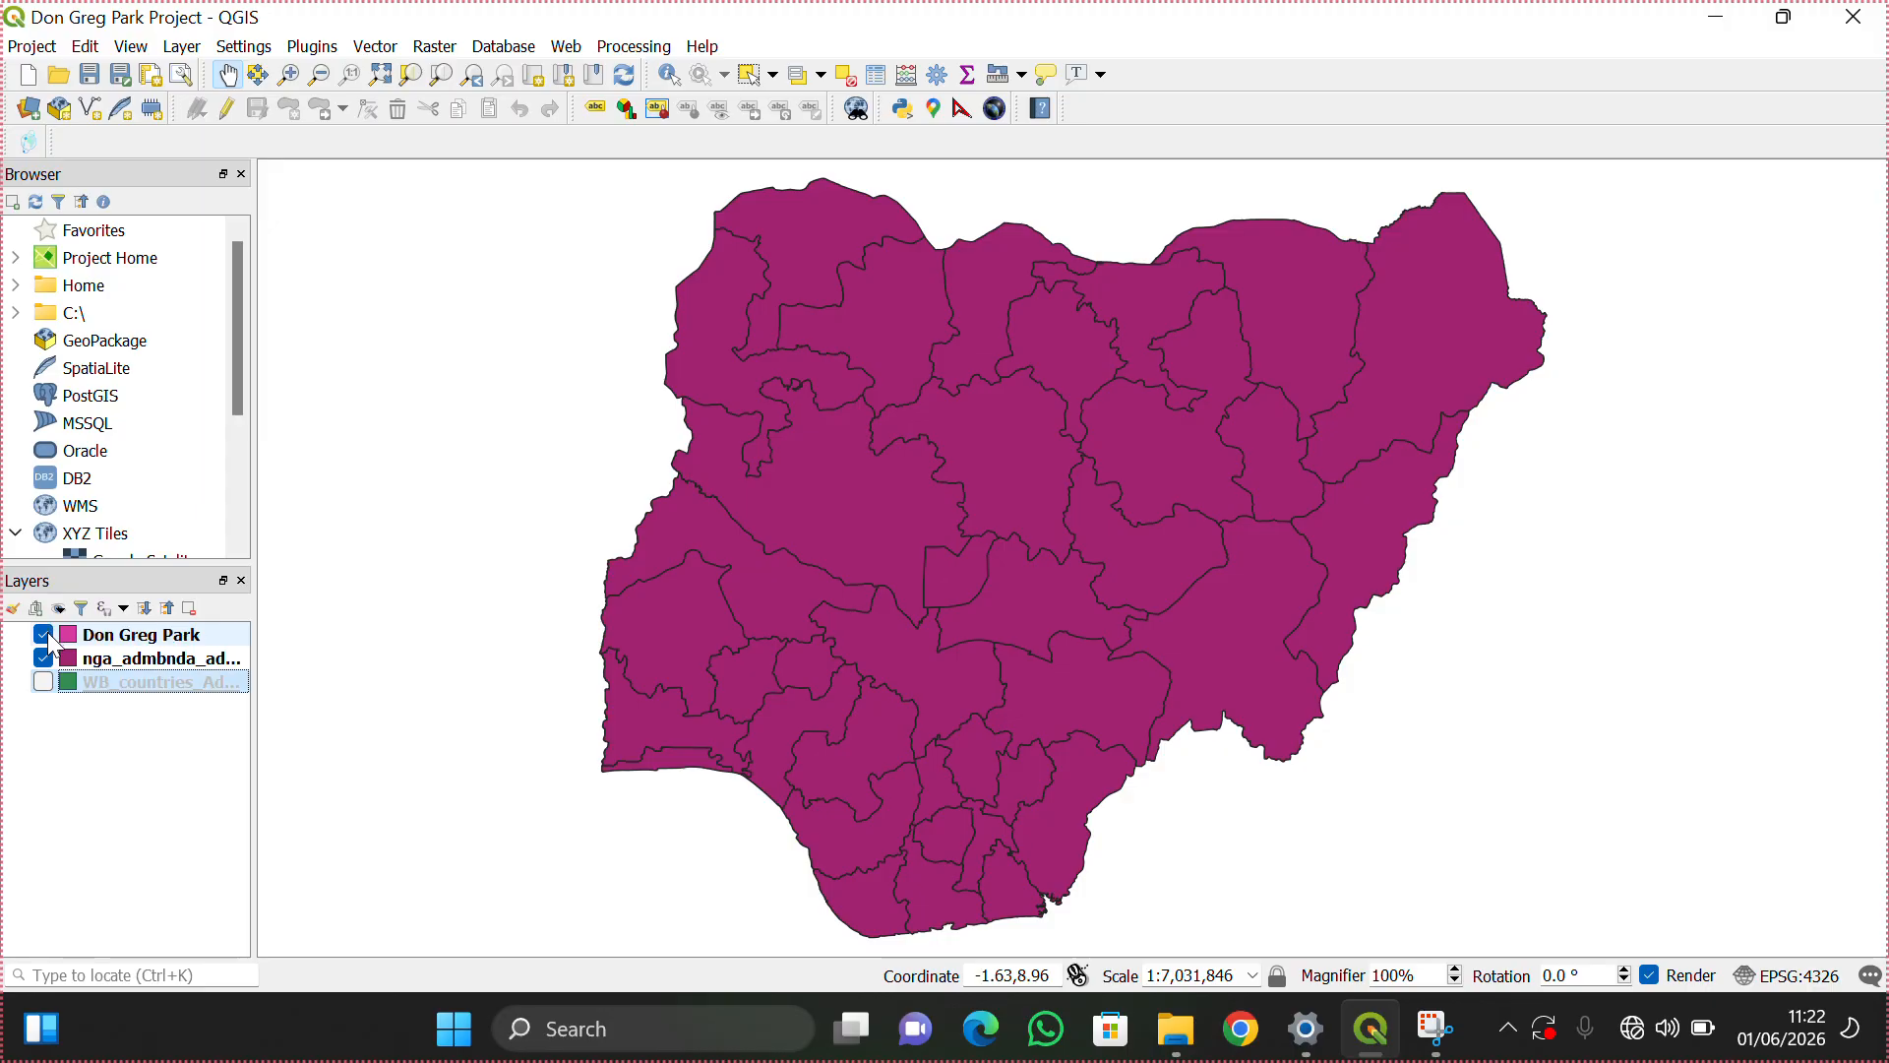
click(45, 636)
click(47, 635)
click(47, 635)
click(47, 635)
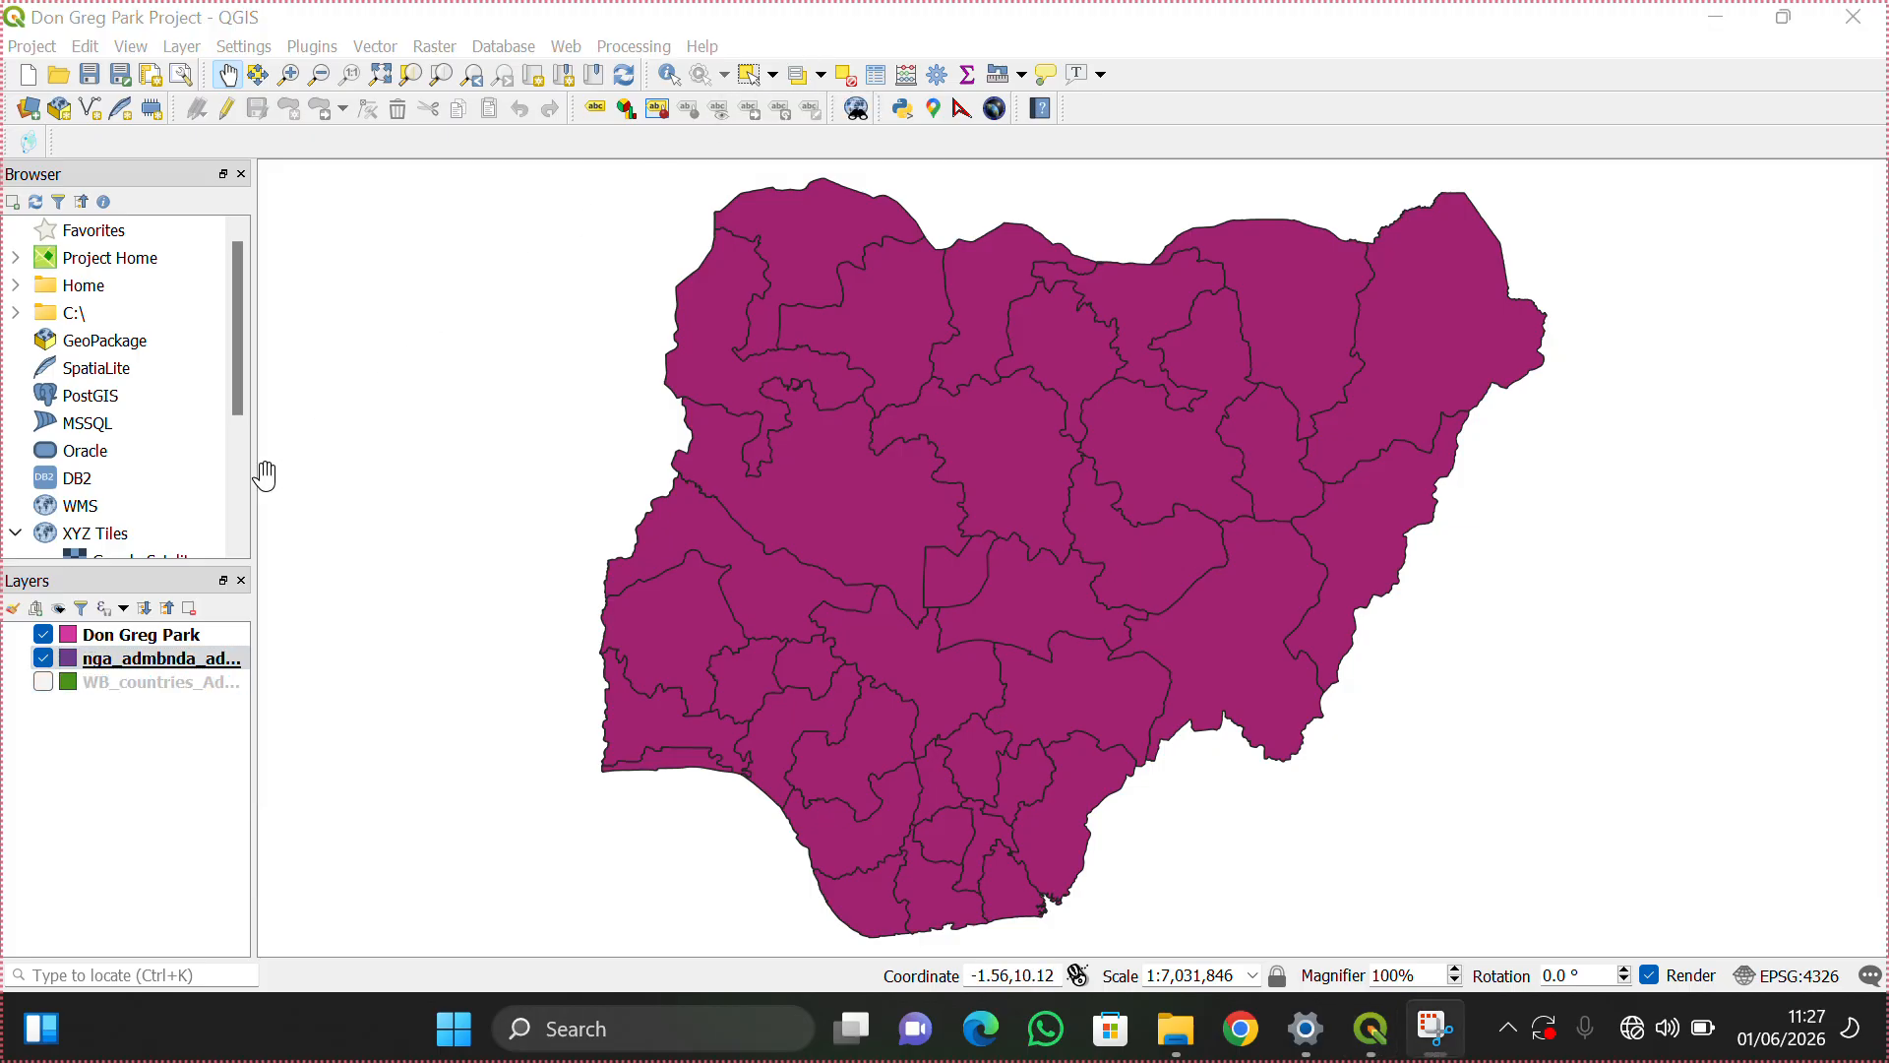
Step: Give the Nigerian states layer's simple fill a transparent fill color so that only the state outlines are drawn
right_click(140, 665)
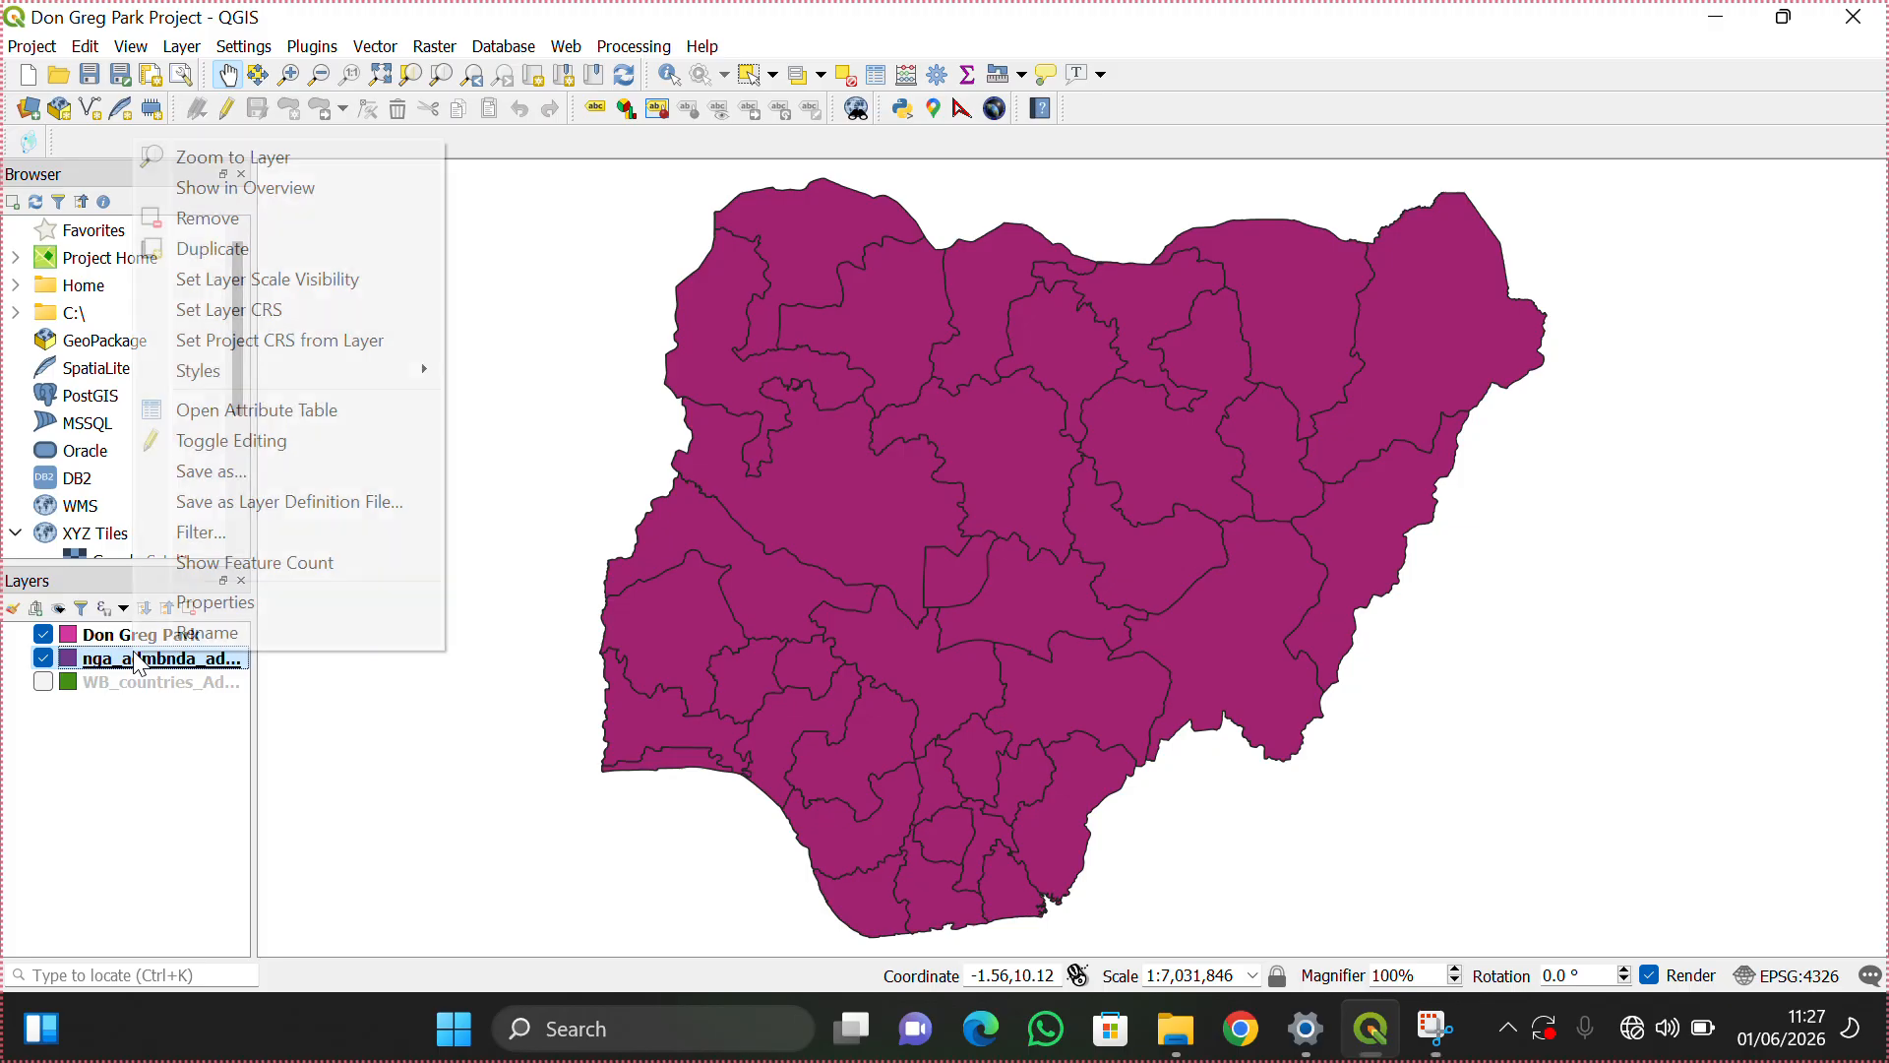
click(235, 602)
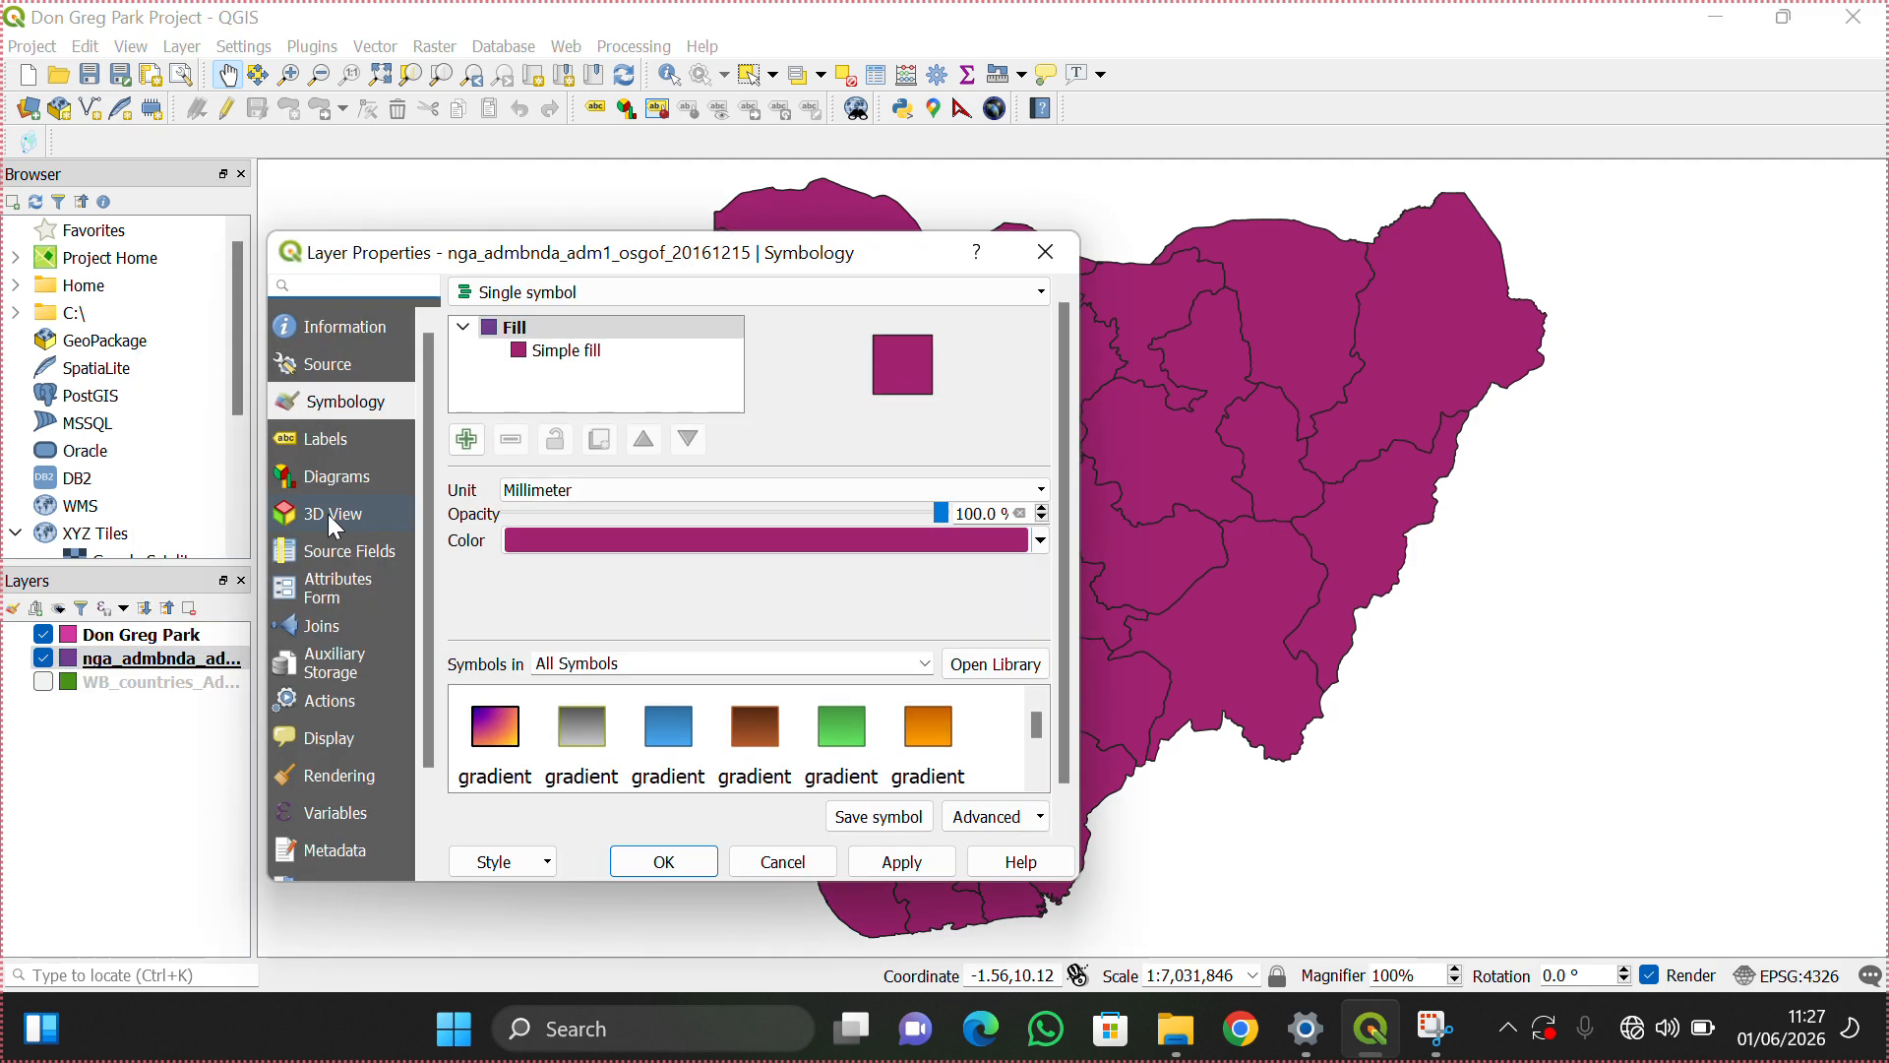
click(592, 355)
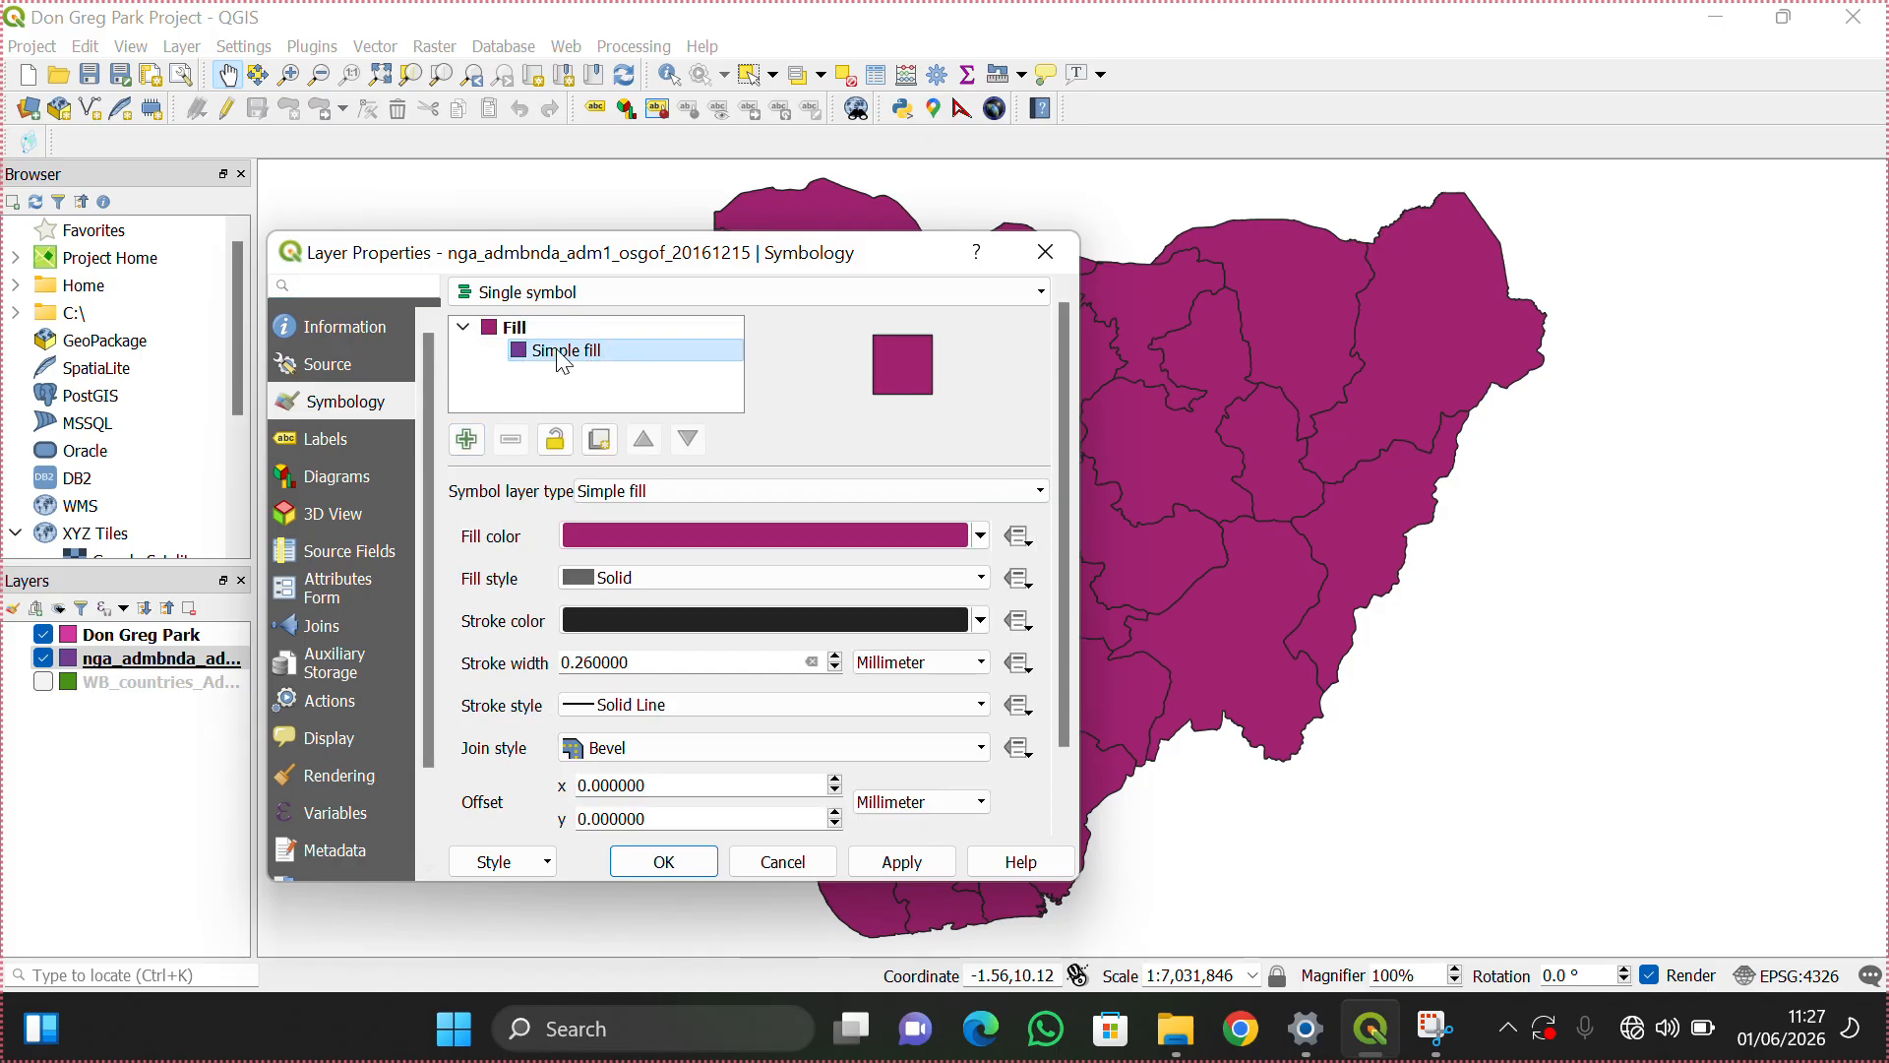
click(981, 536)
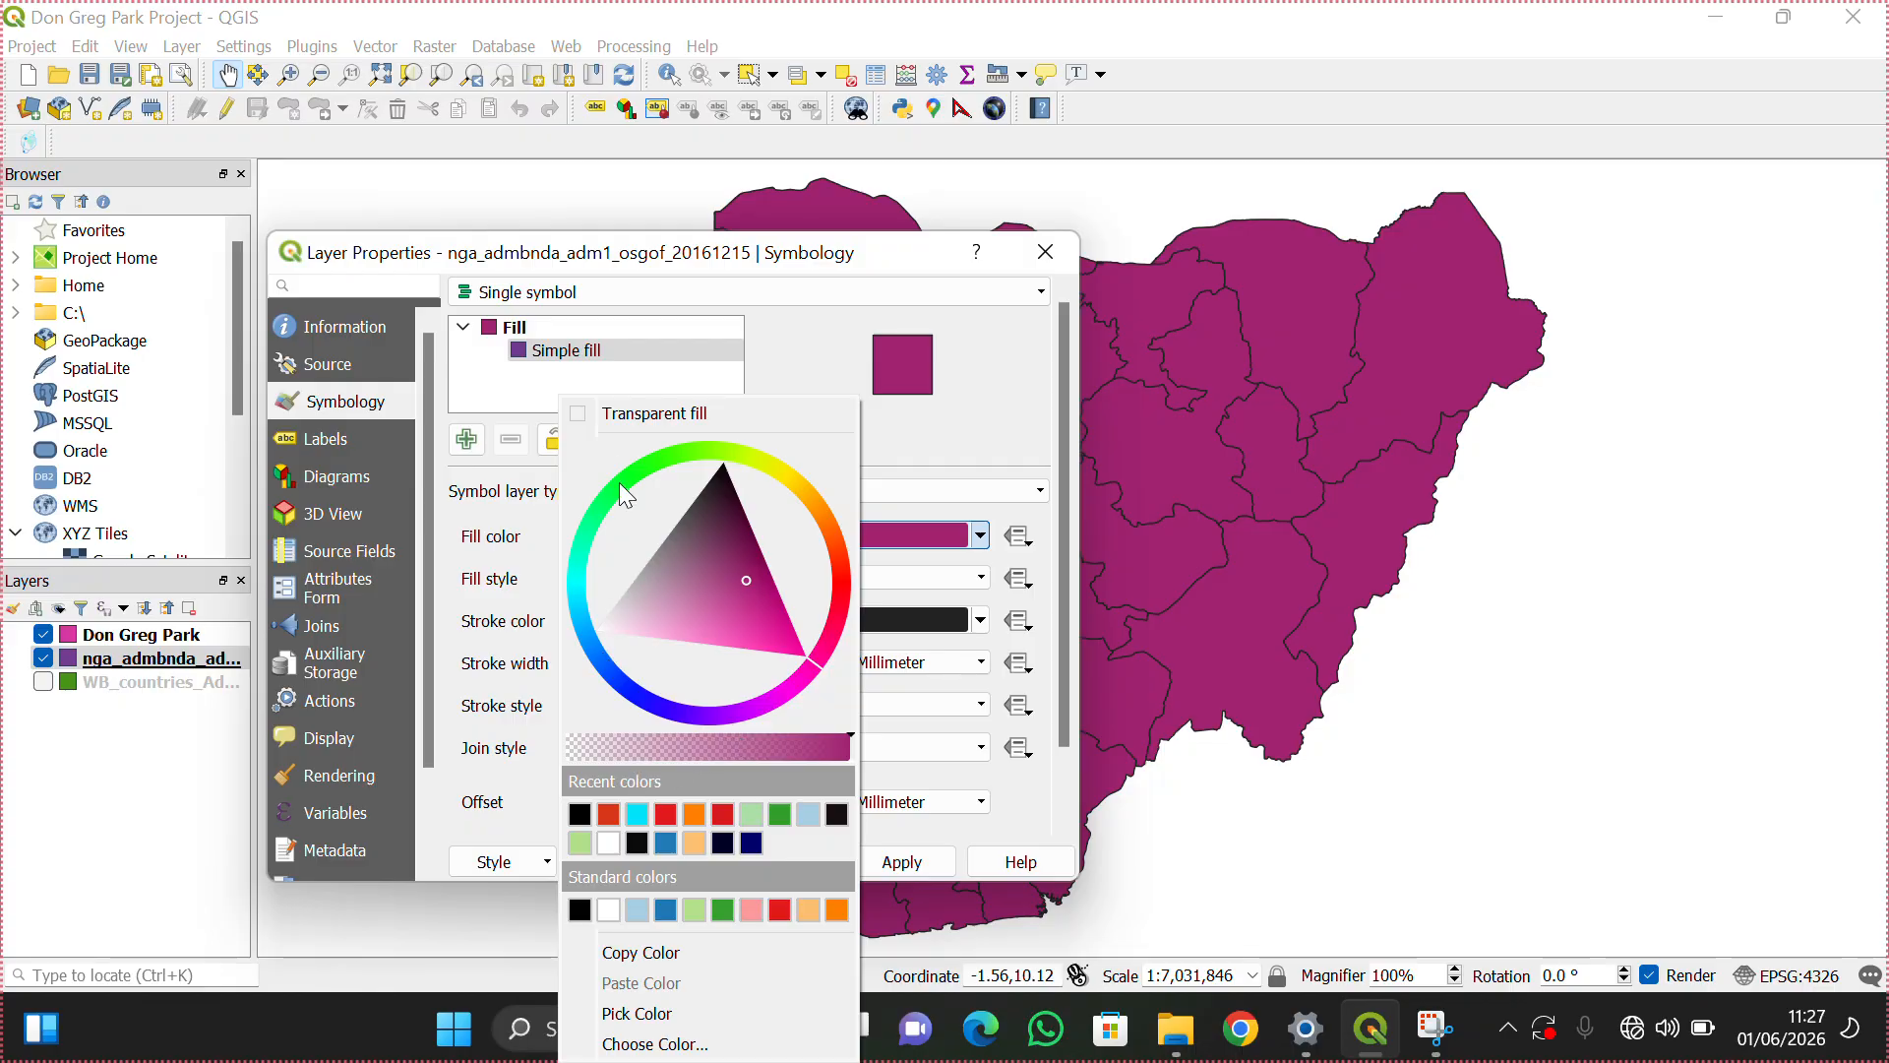
click(618, 411)
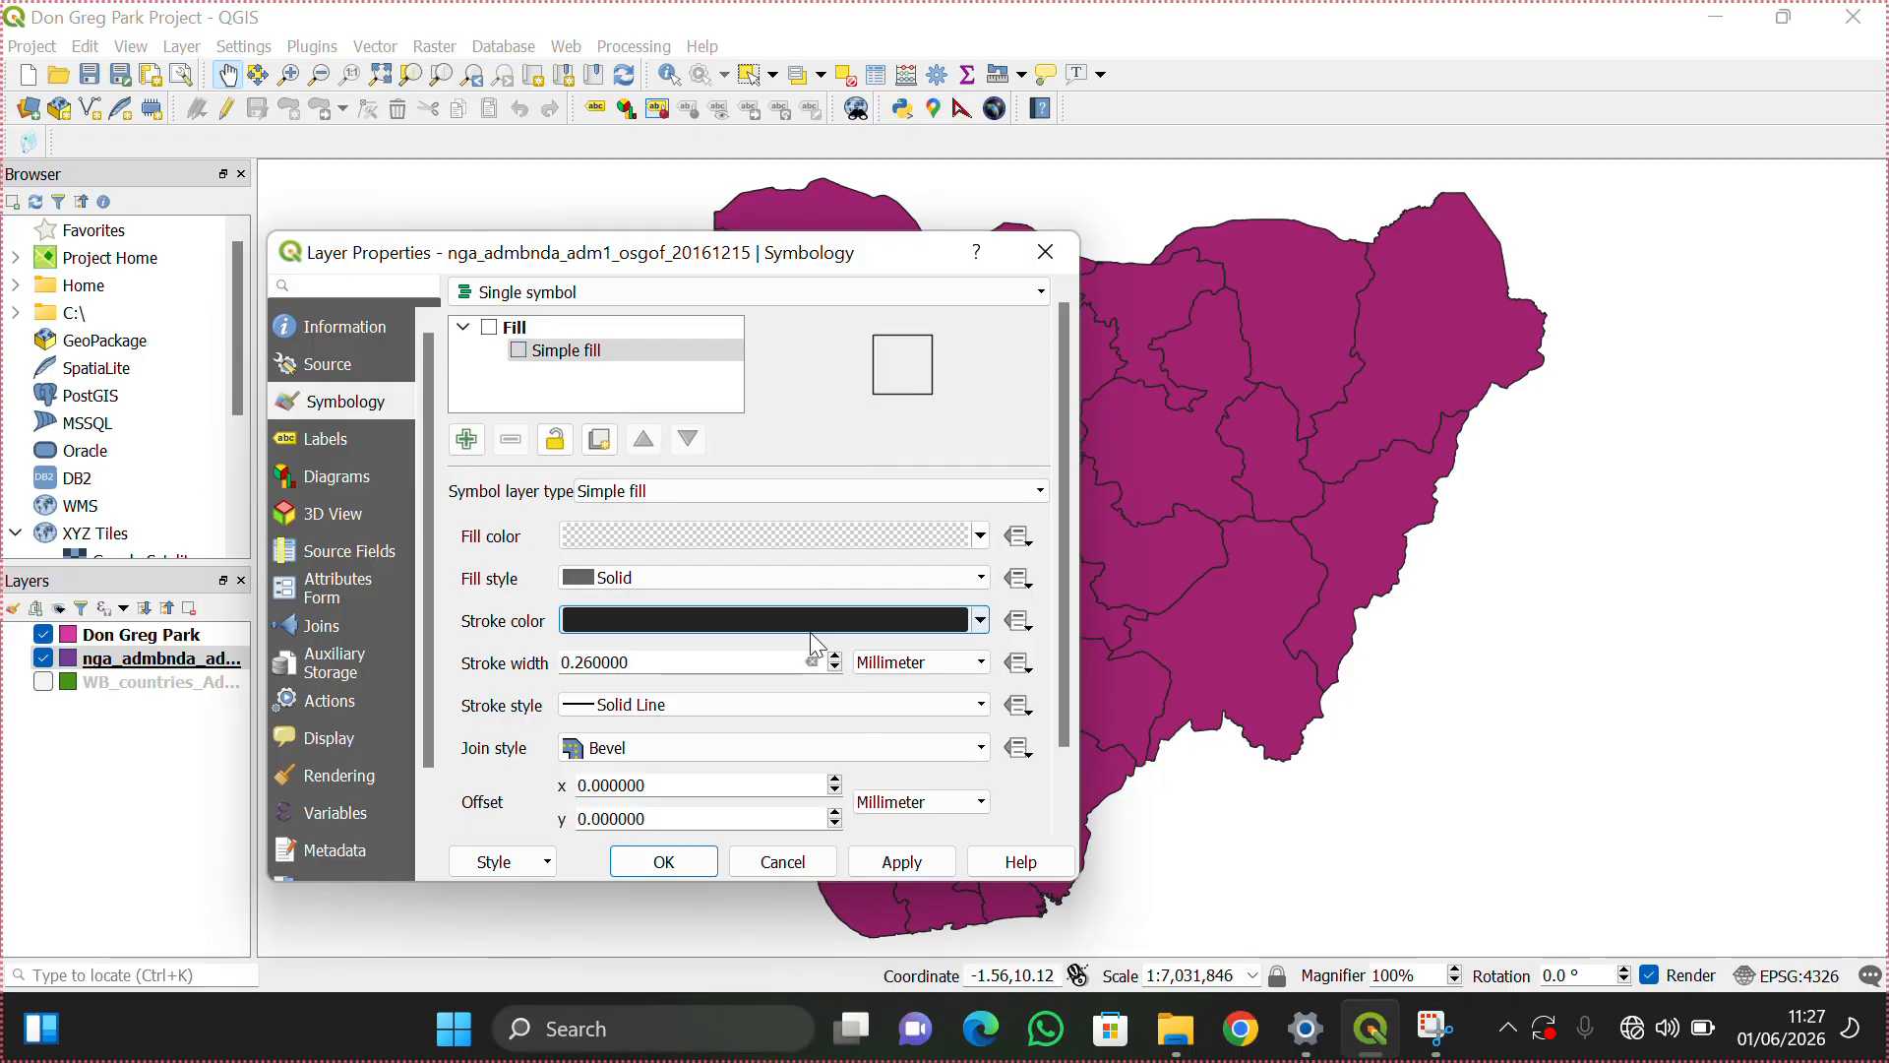
click(907, 862)
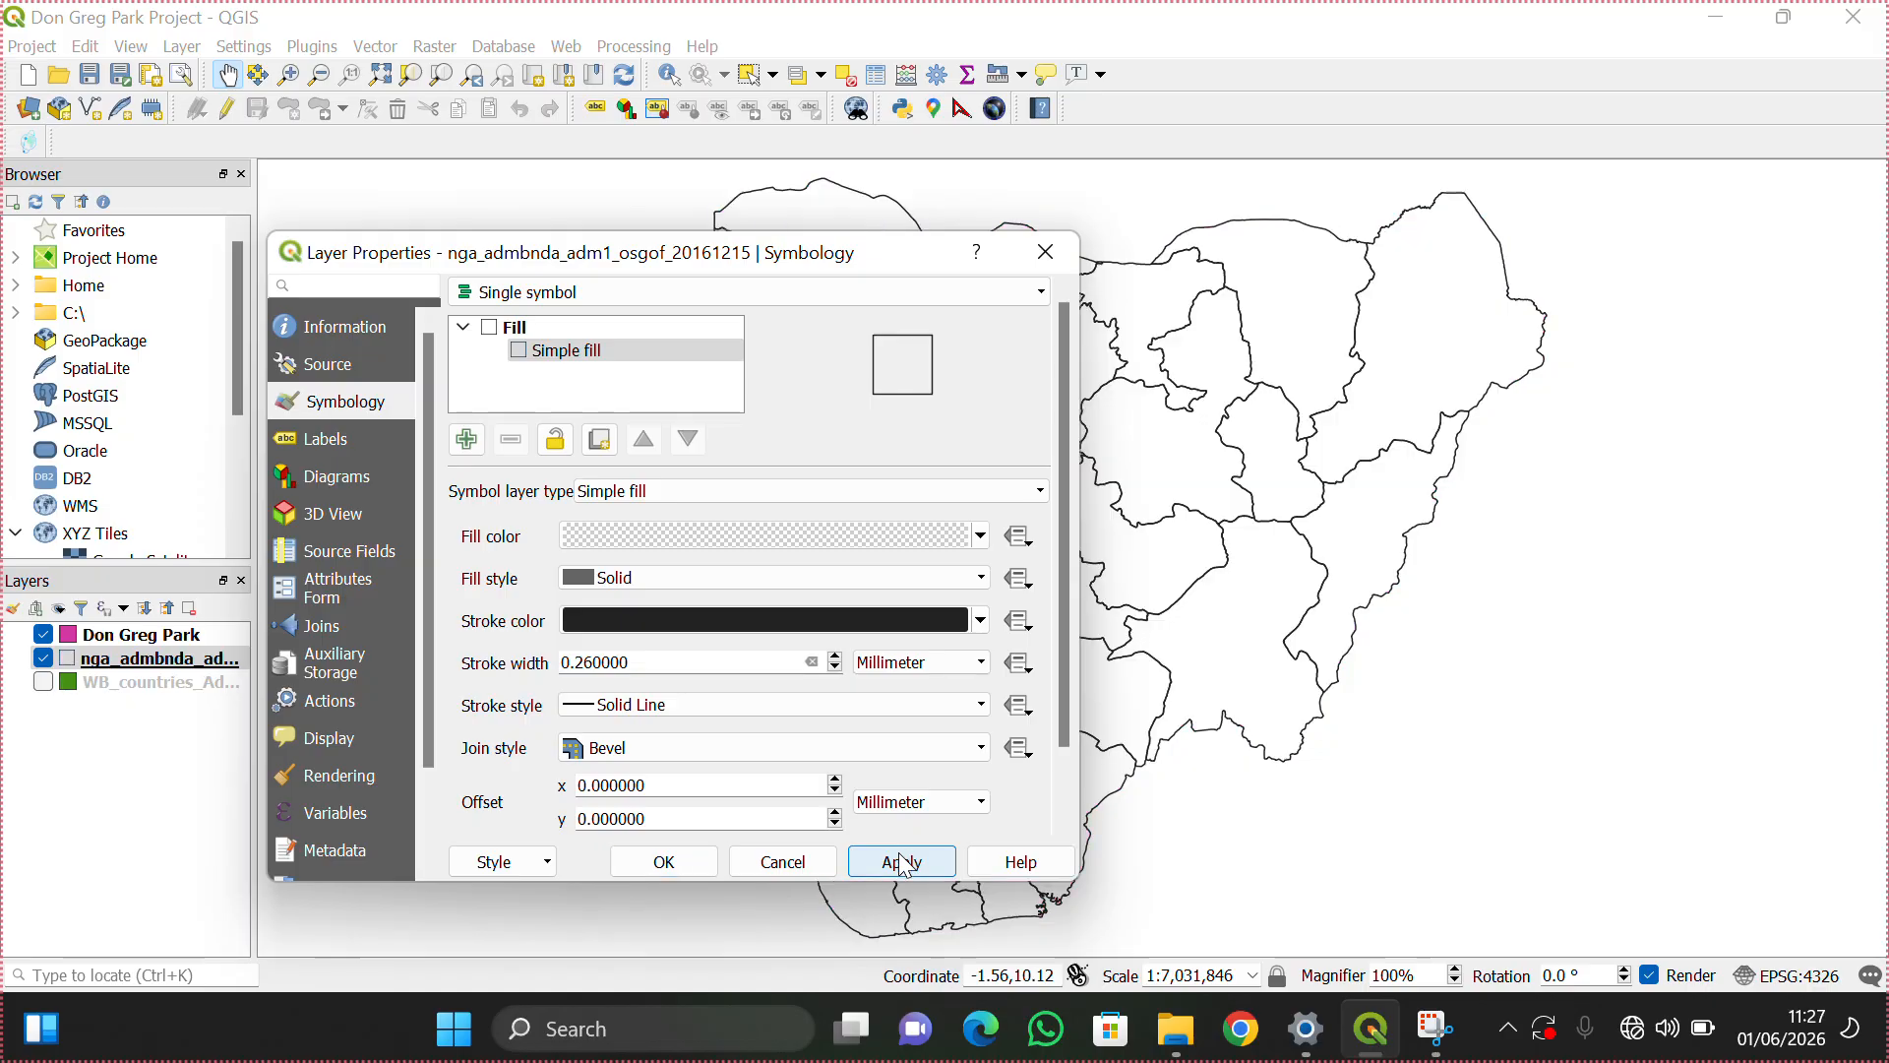
click(665, 862)
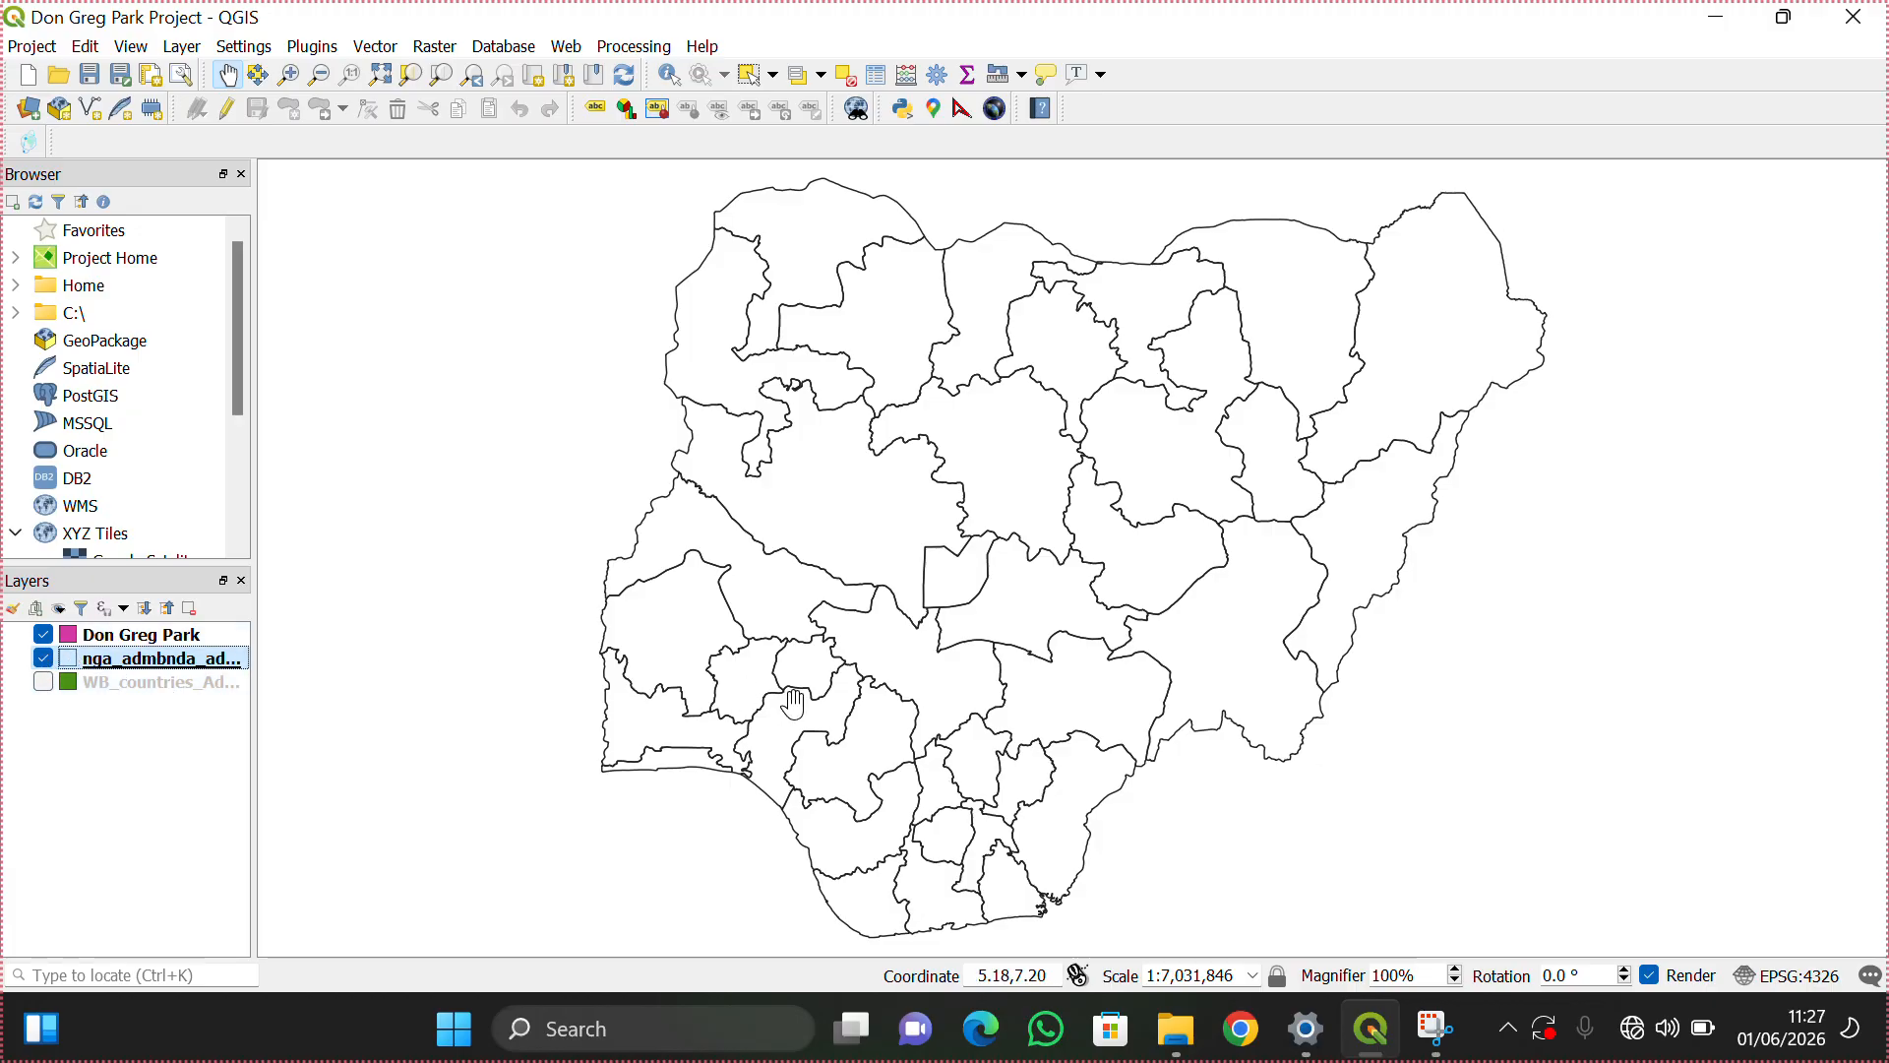
Step: Examine the state outlines across central and southern Nigeria up close and then as a whole country
scroll(955, 685, up, 5)
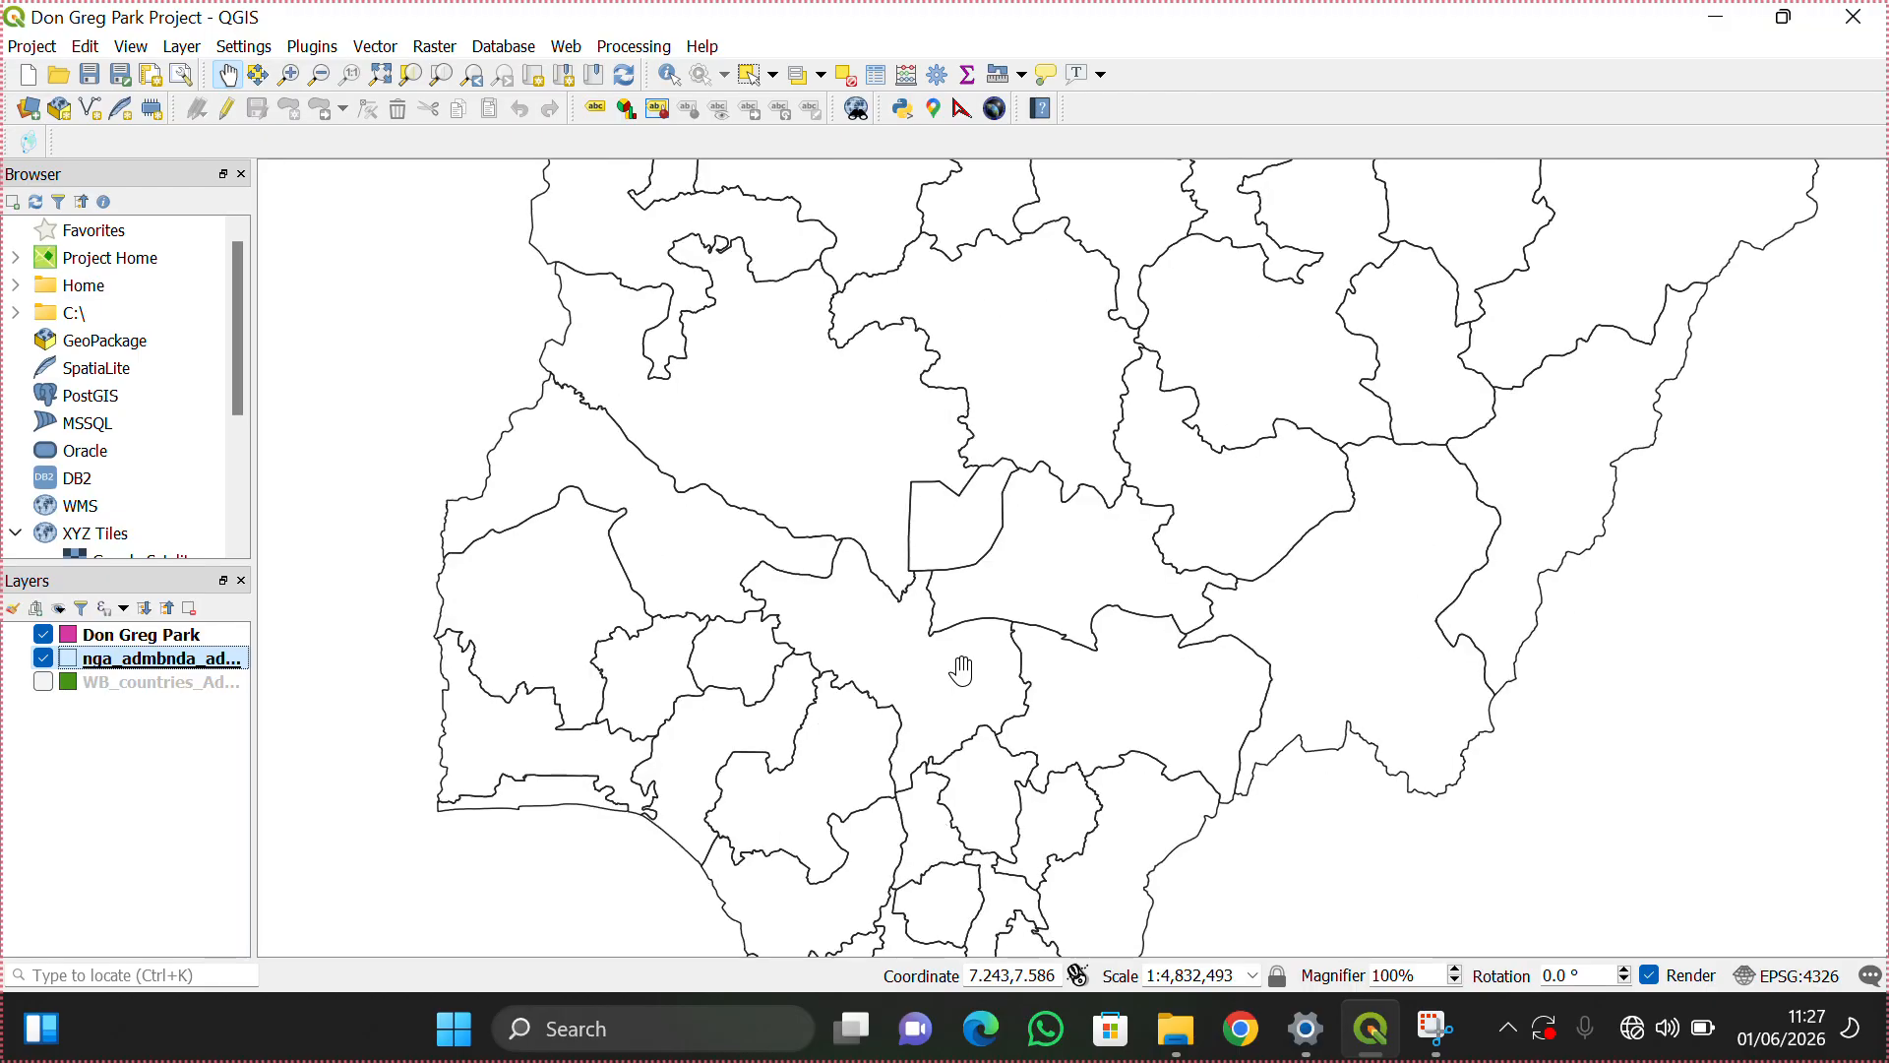
scroll(929, 690, up, 1)
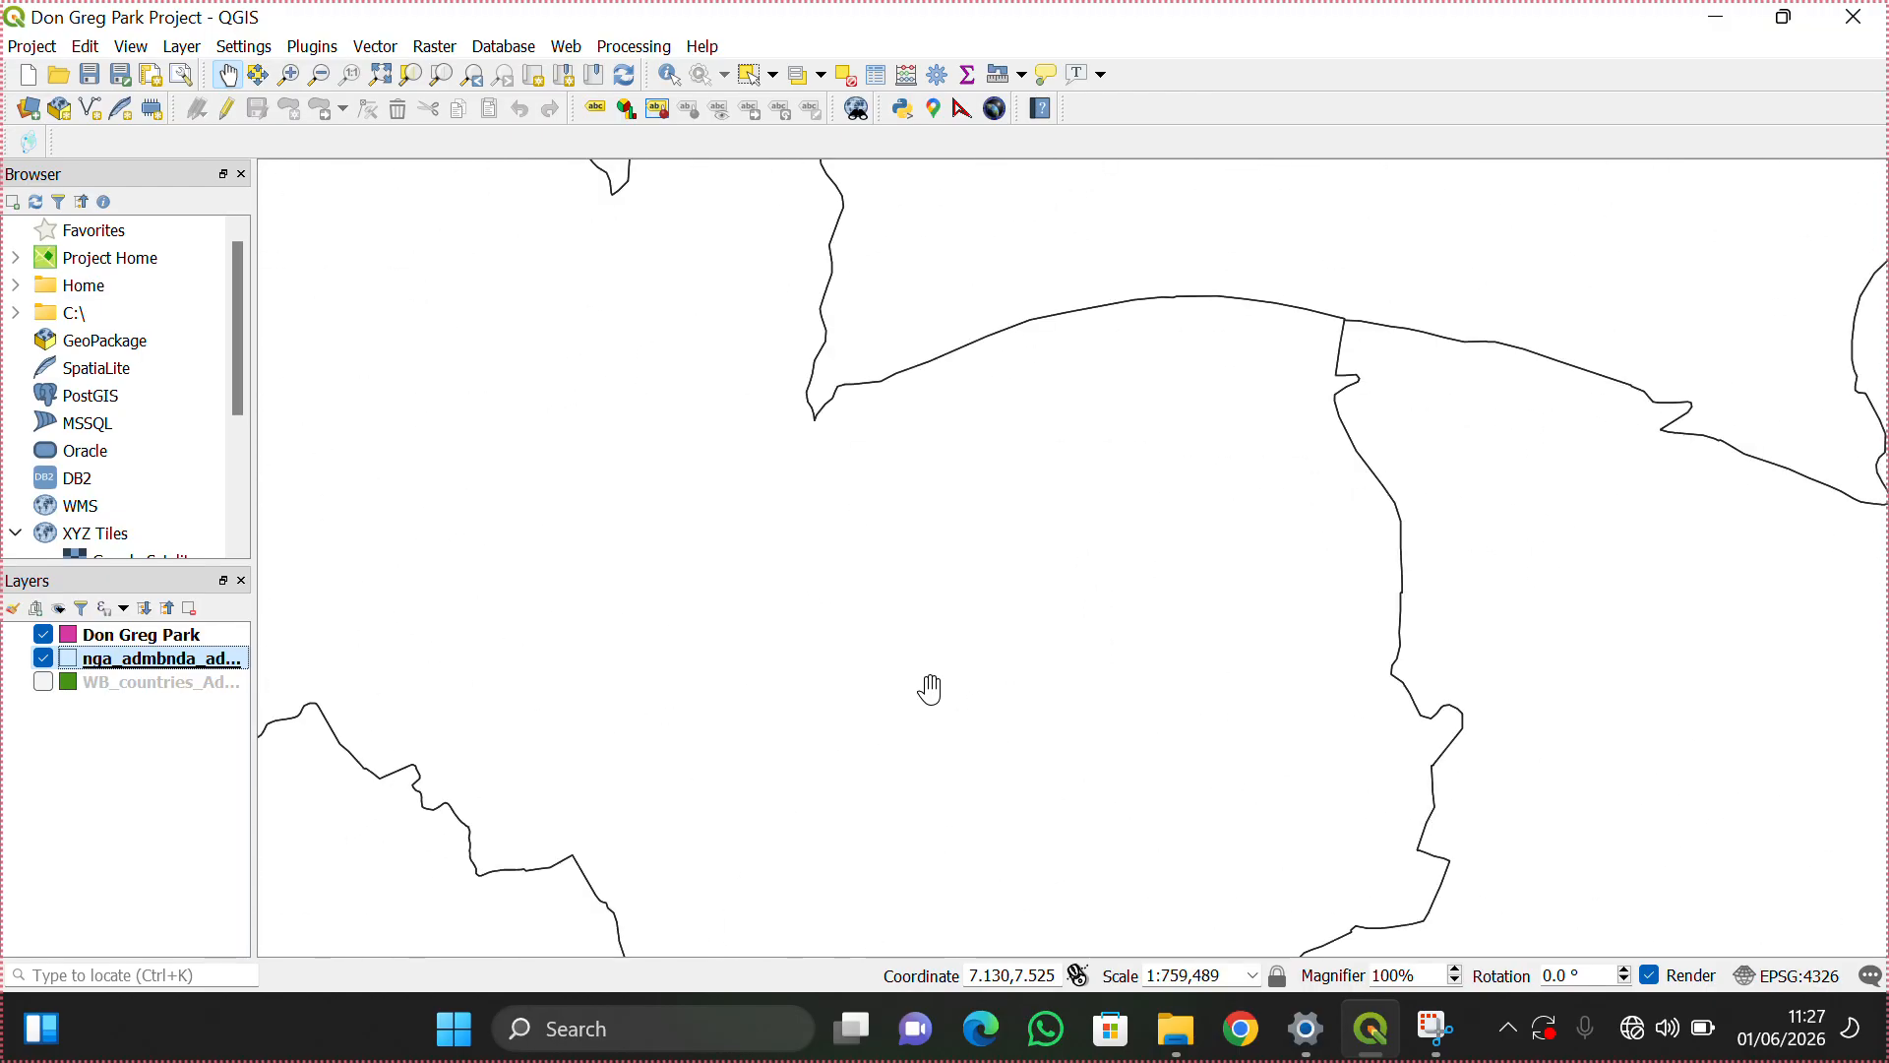
drag(894, 642, 306, 5)
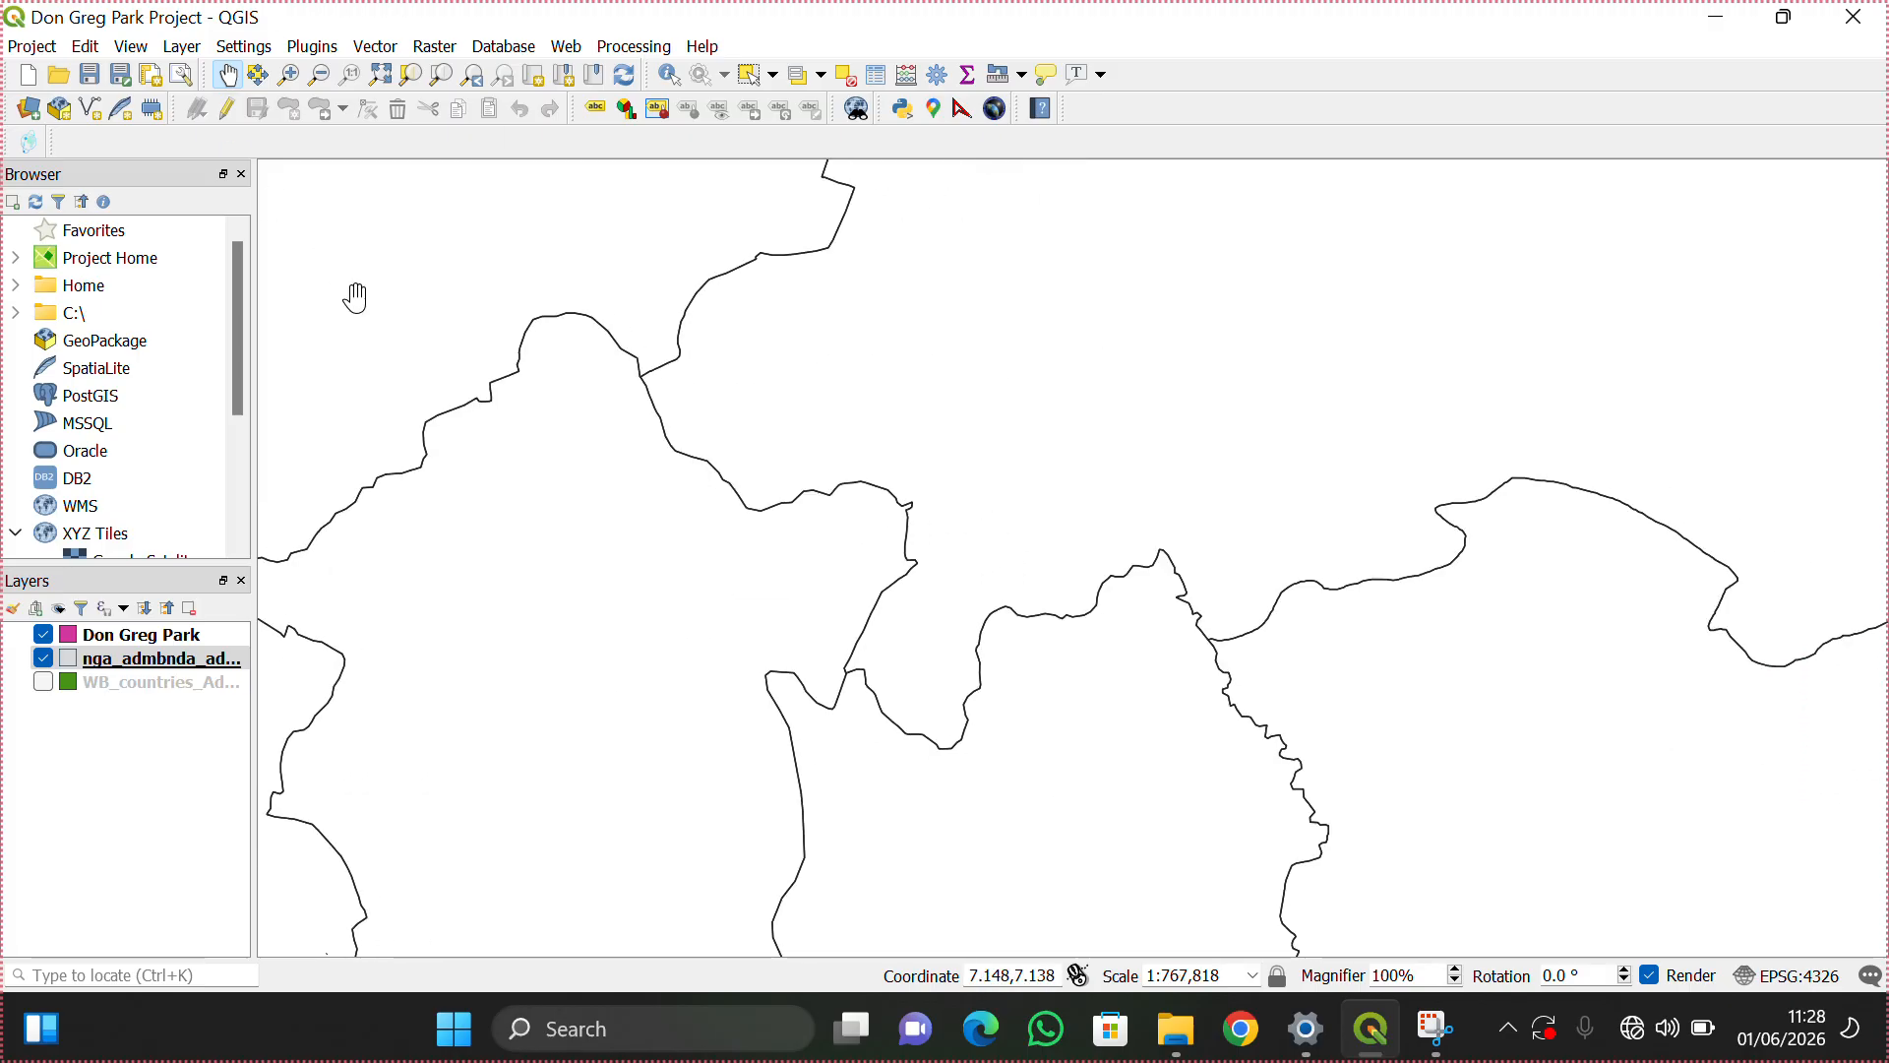
scroll(376, 314, down, 1)
scroll(375, 316, down, 1)
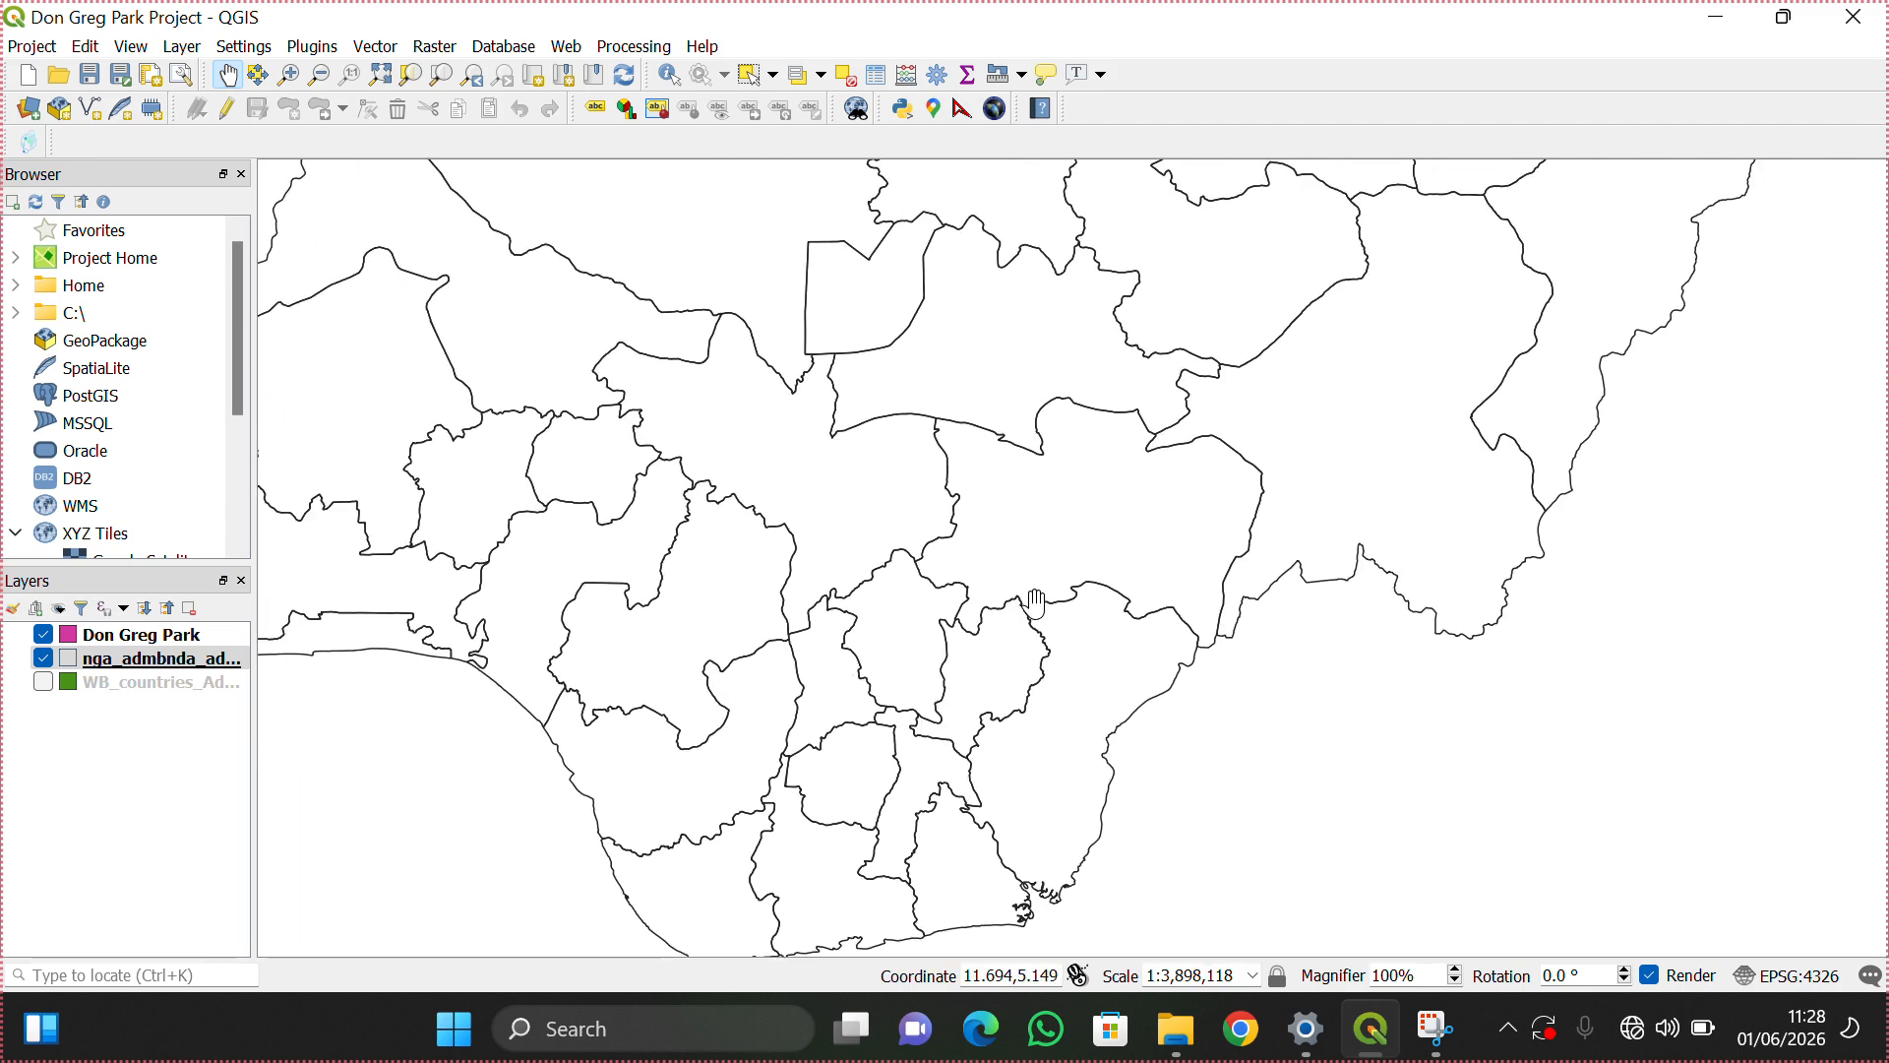
scroll(1037, 602, down, 1)
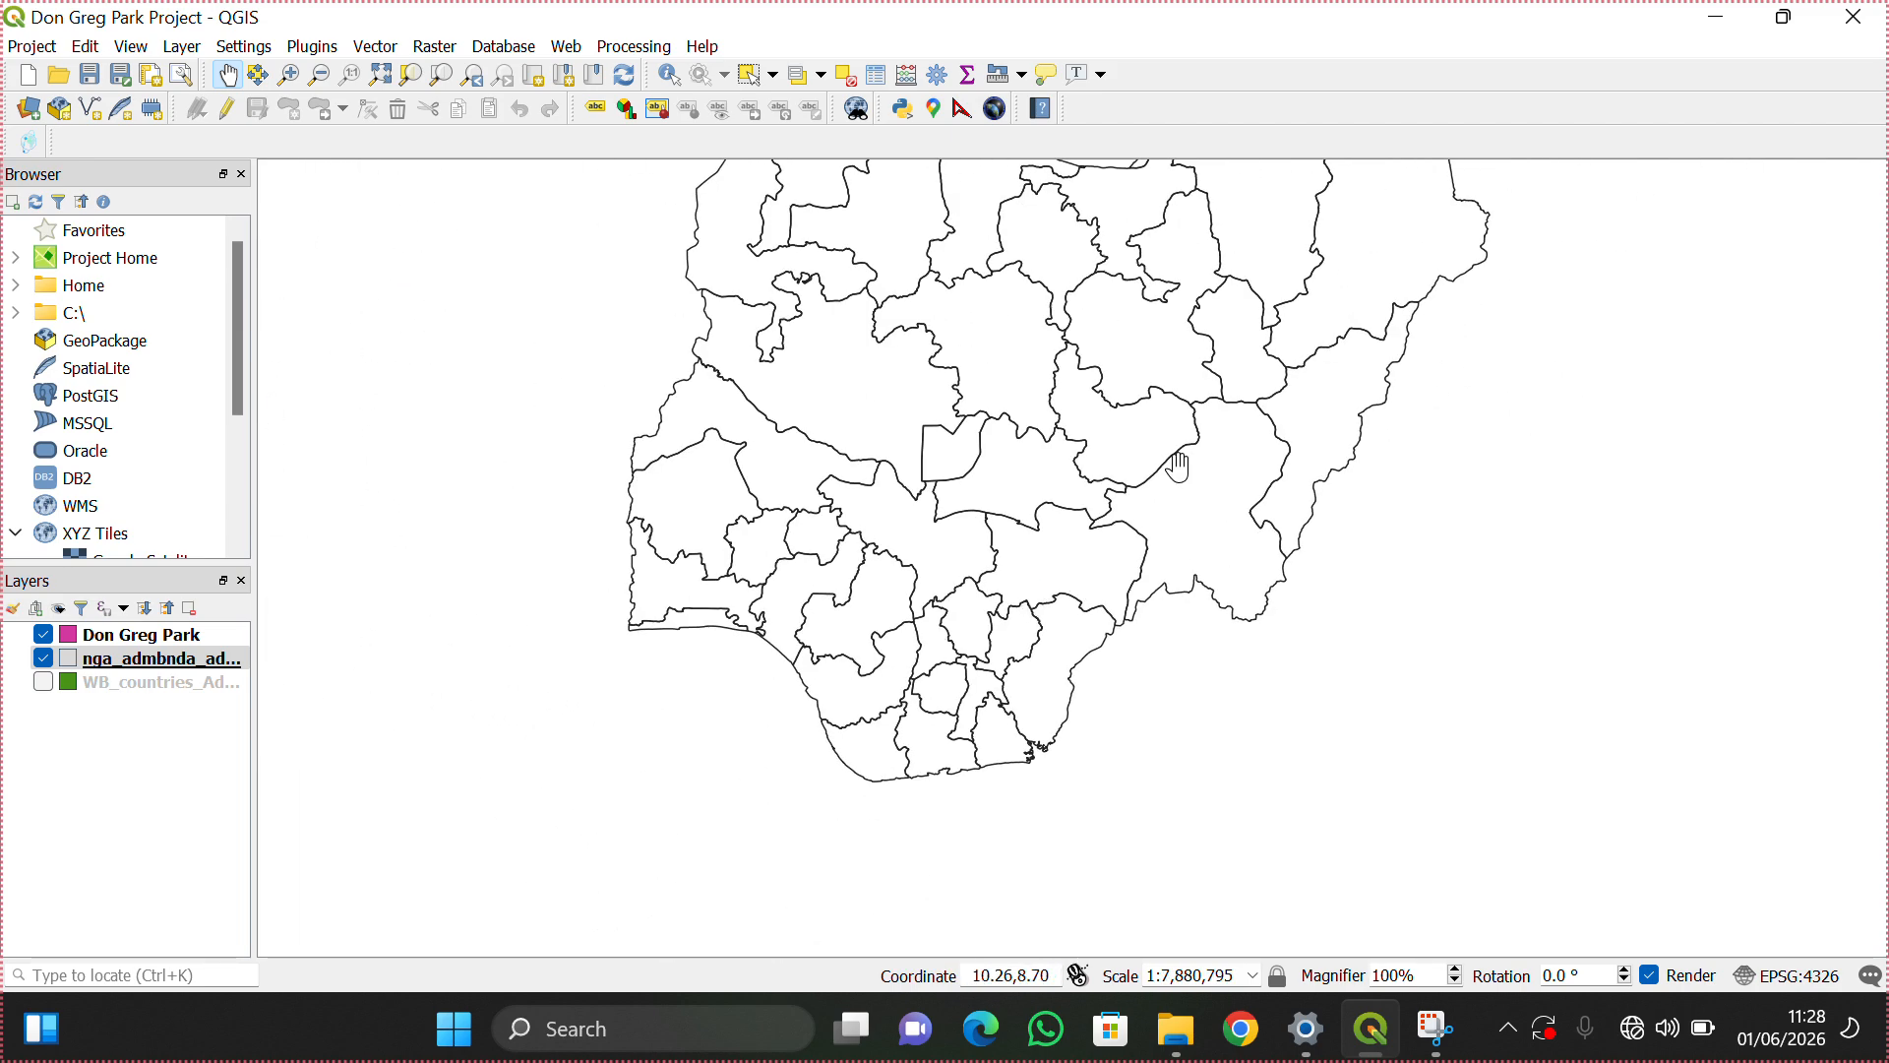
drag(1158, 460, 1100, 547)
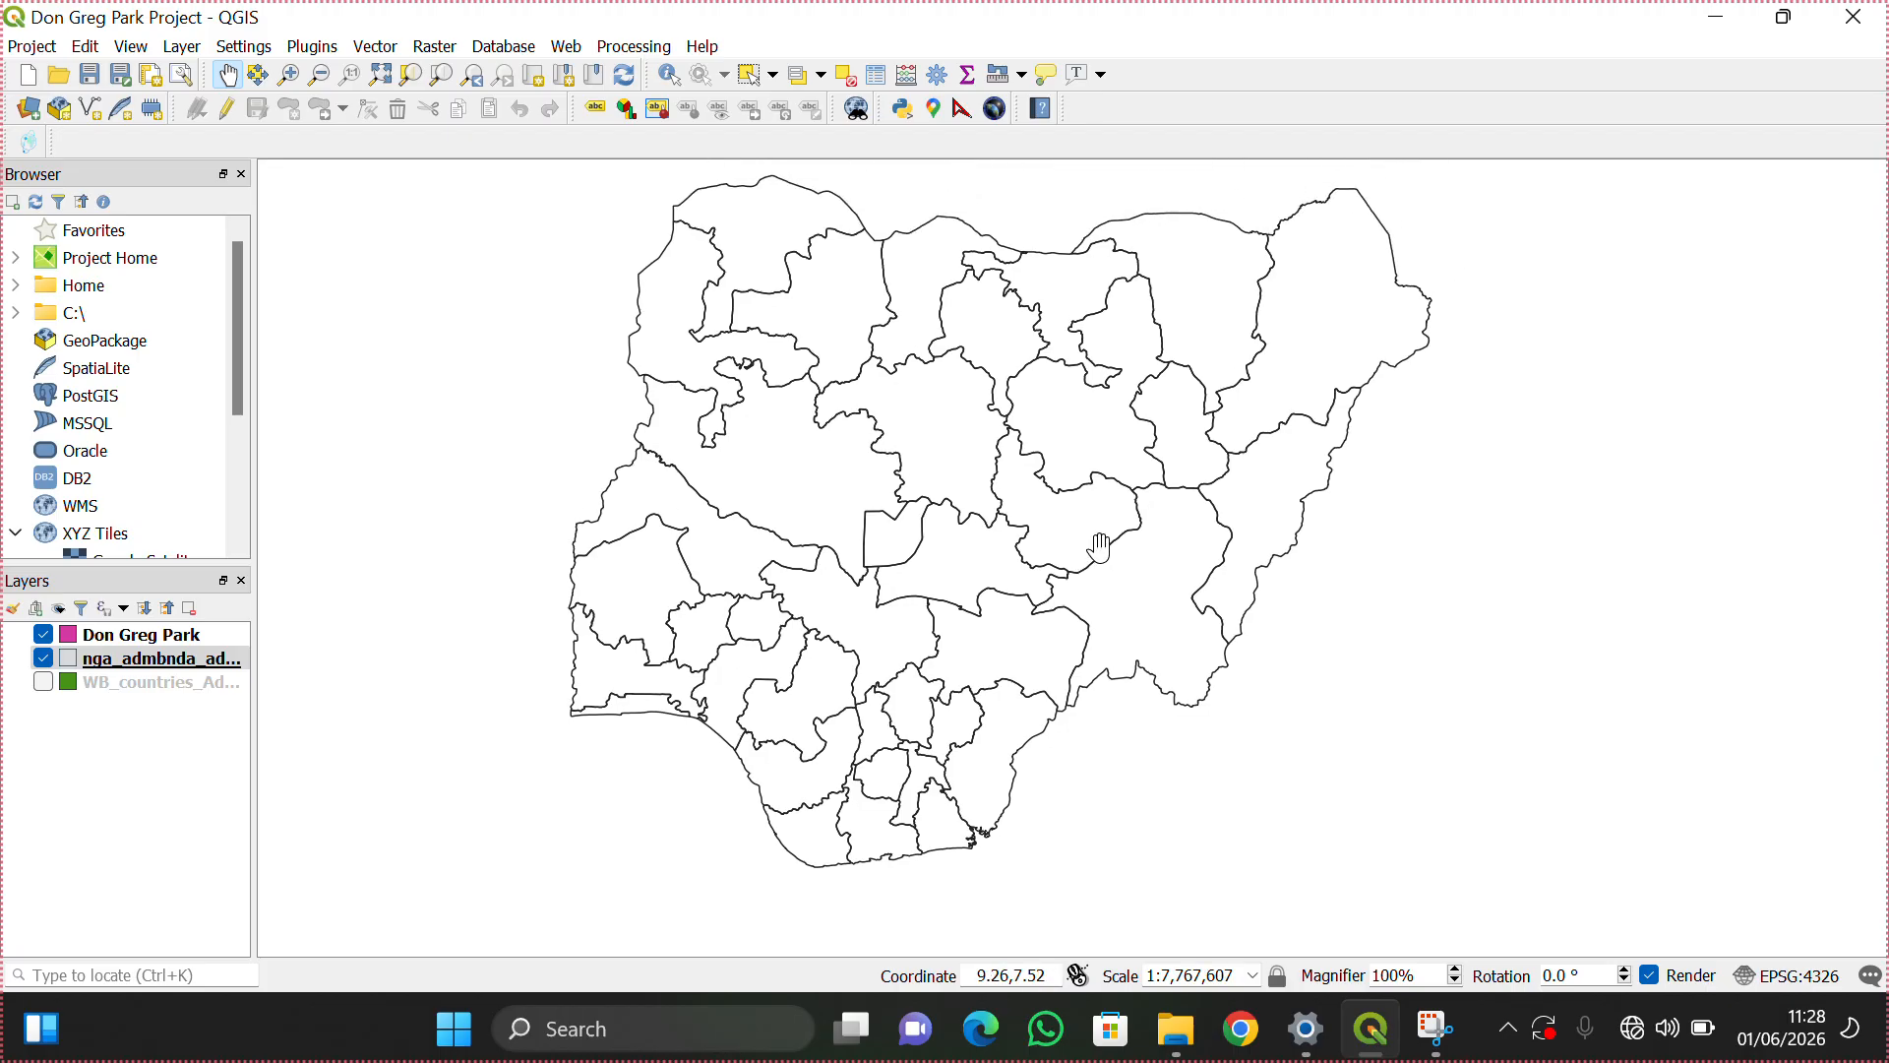
Step: Turn on labels for the Nigerian states layer, using the admin1Name field as the label text
right_click(170, 662)
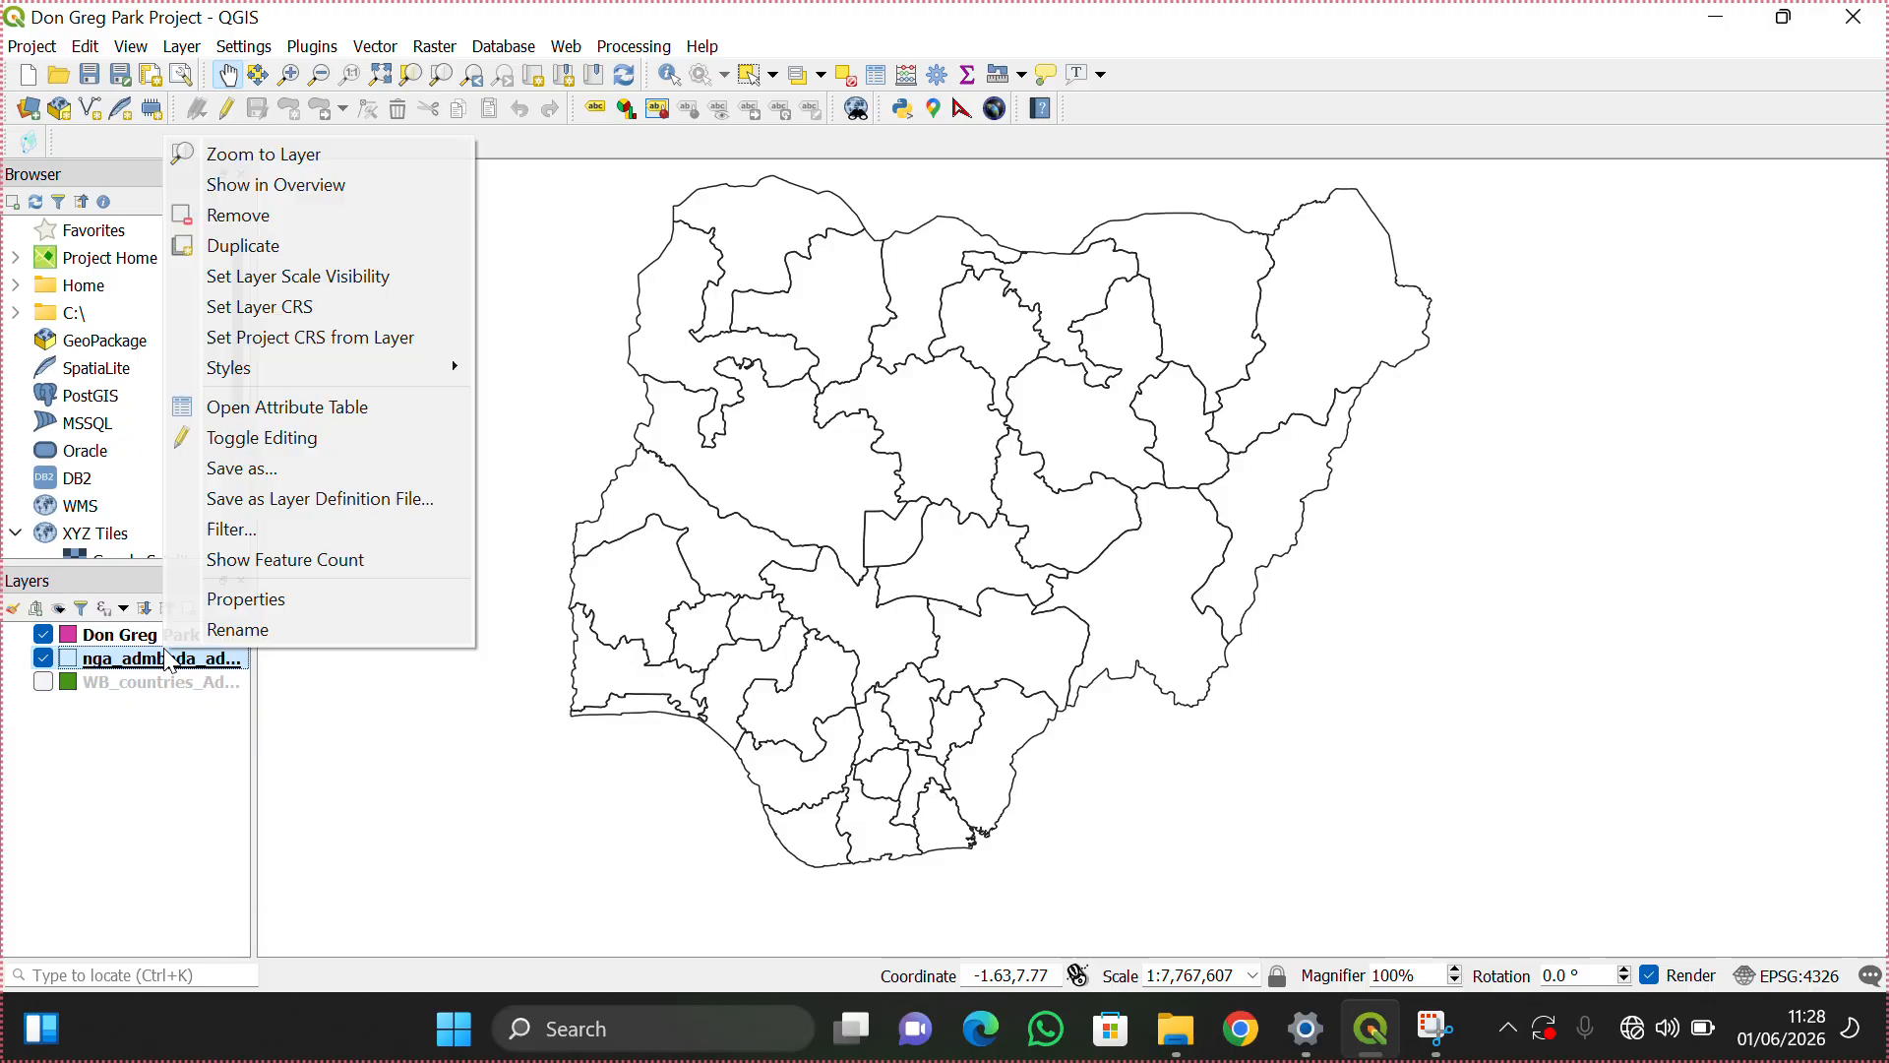
click(247, 602)
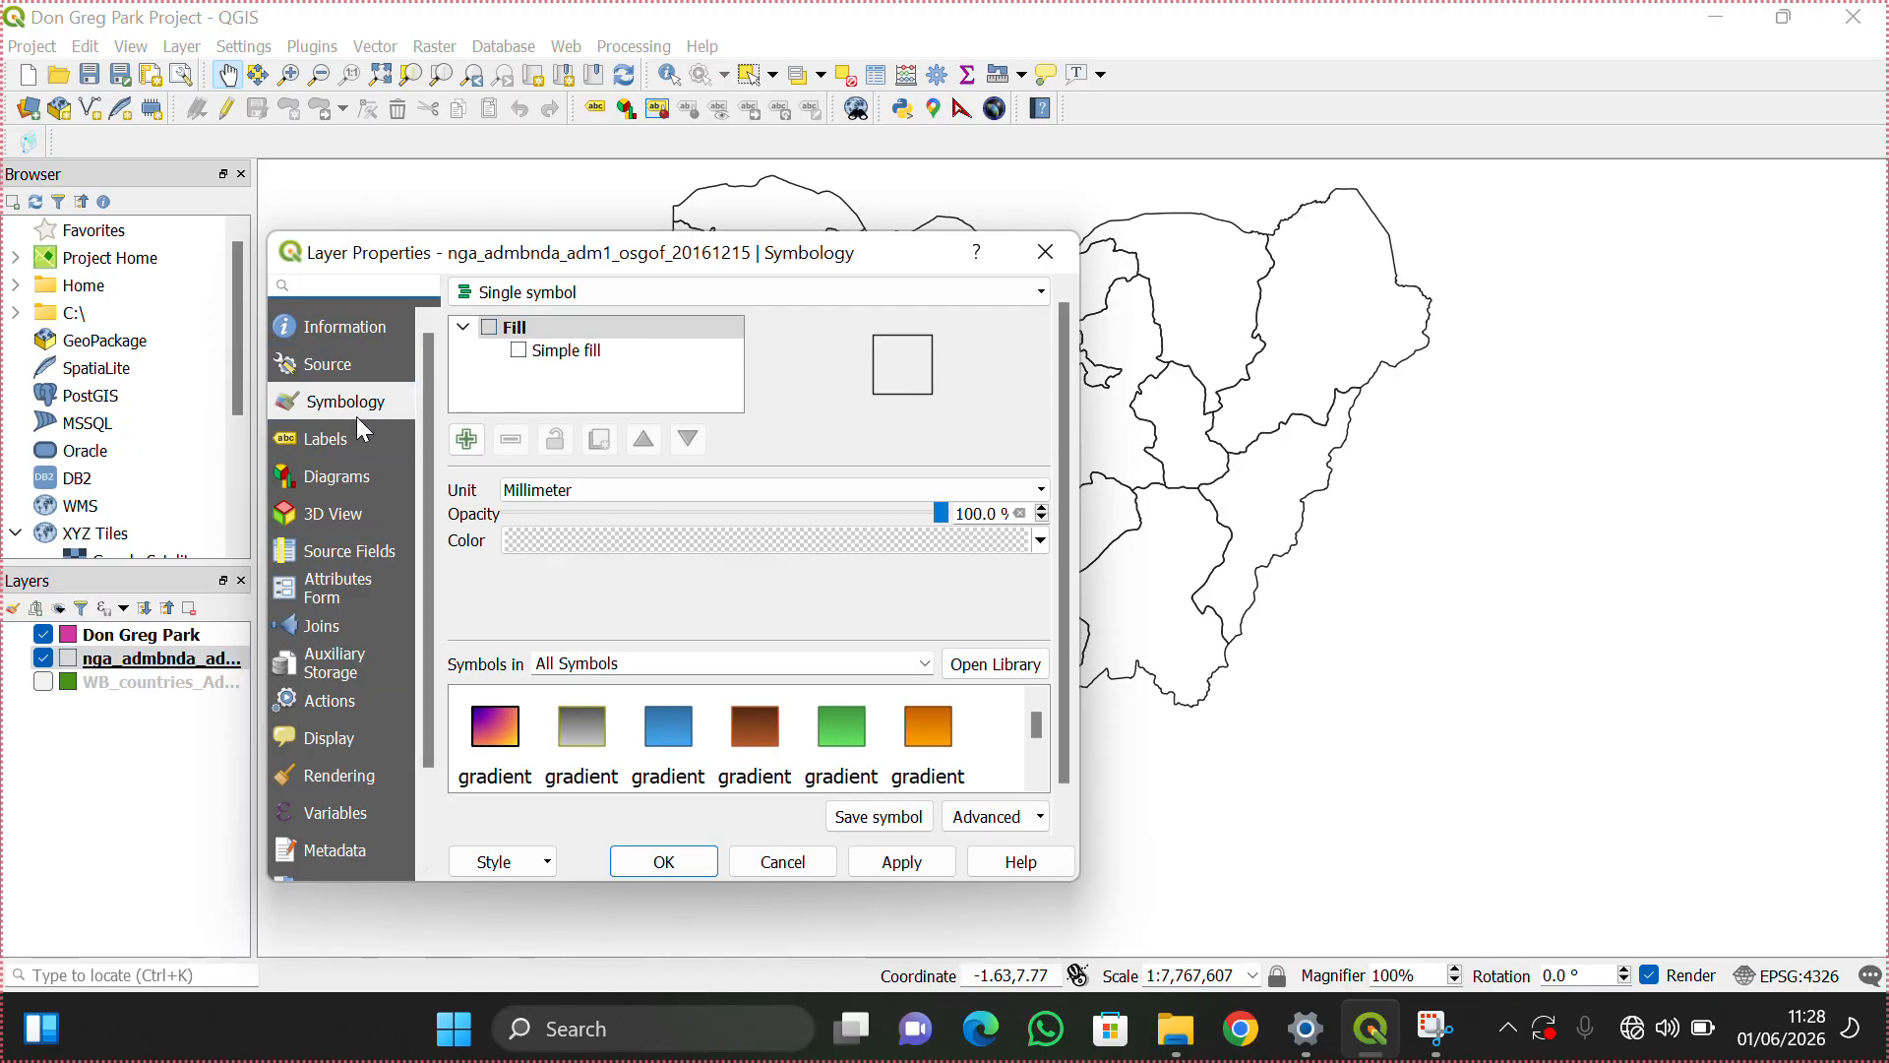
click(347, 445)
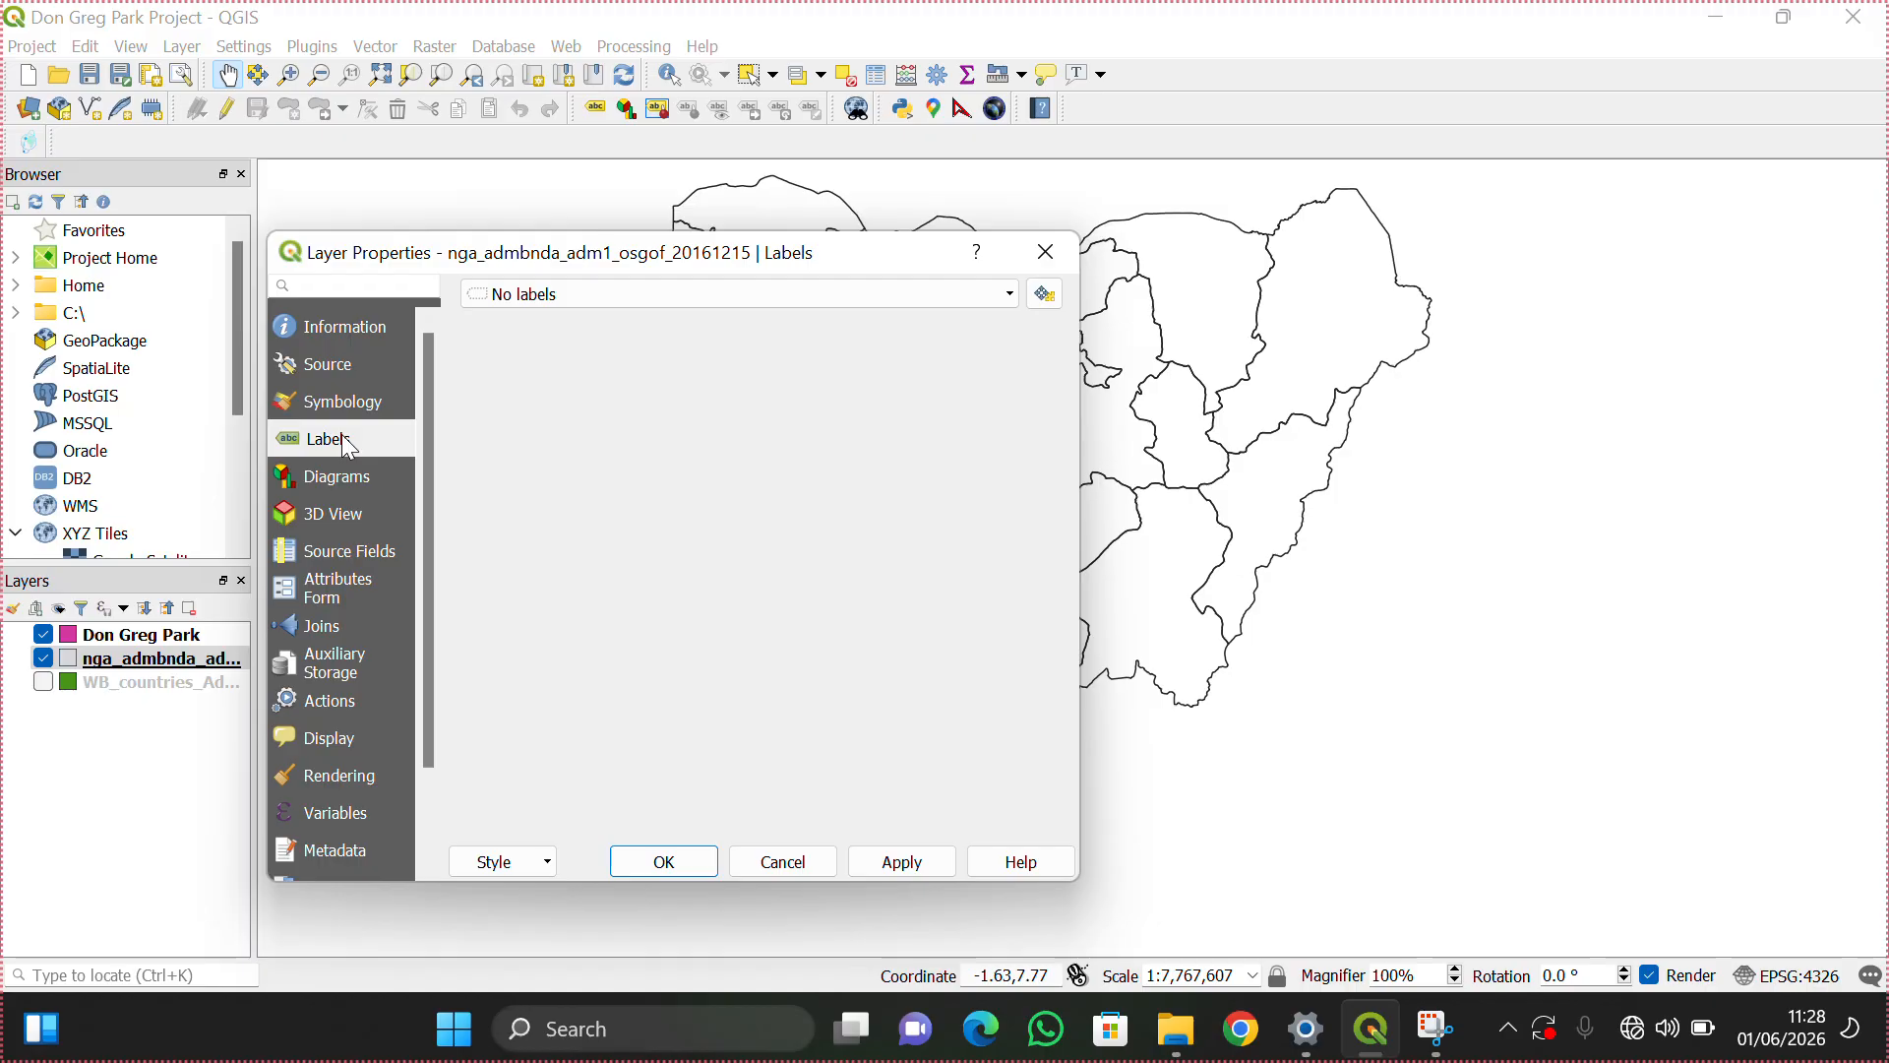
click(974, 292)
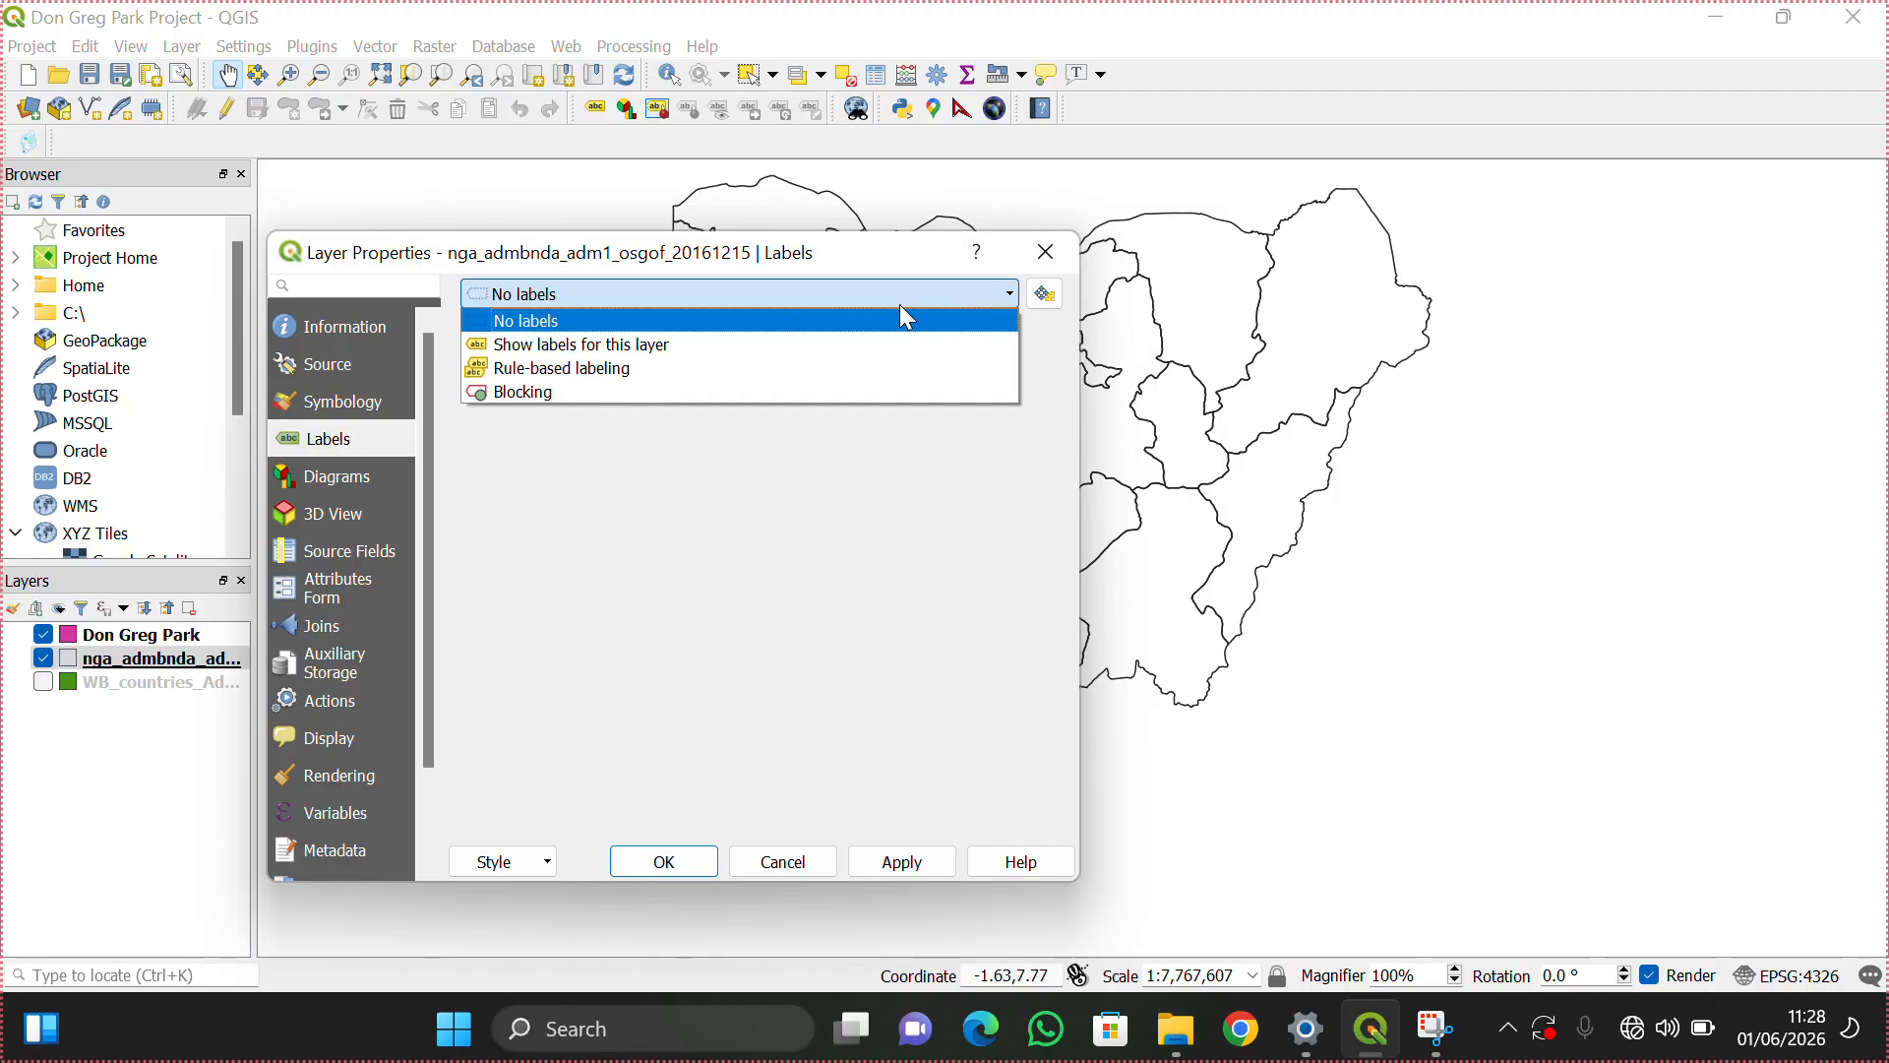
click(738, 358)
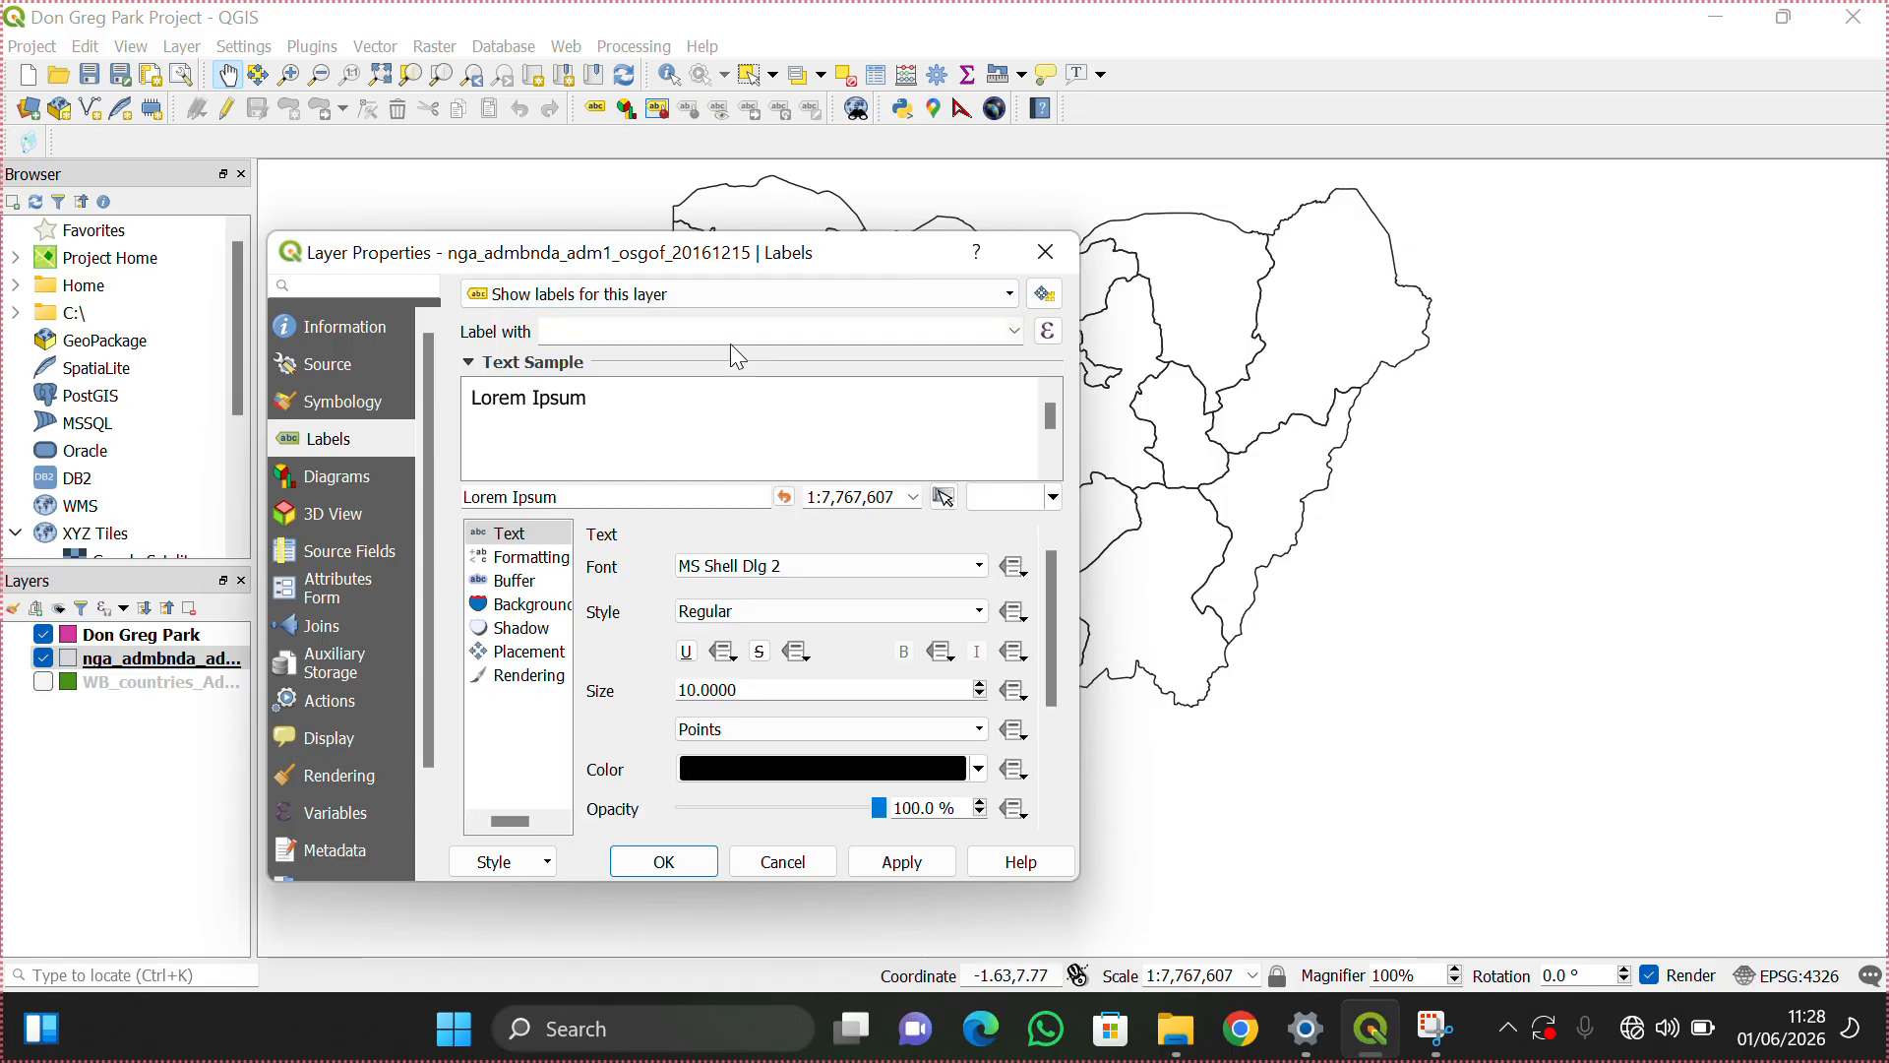
click(1015, 332)
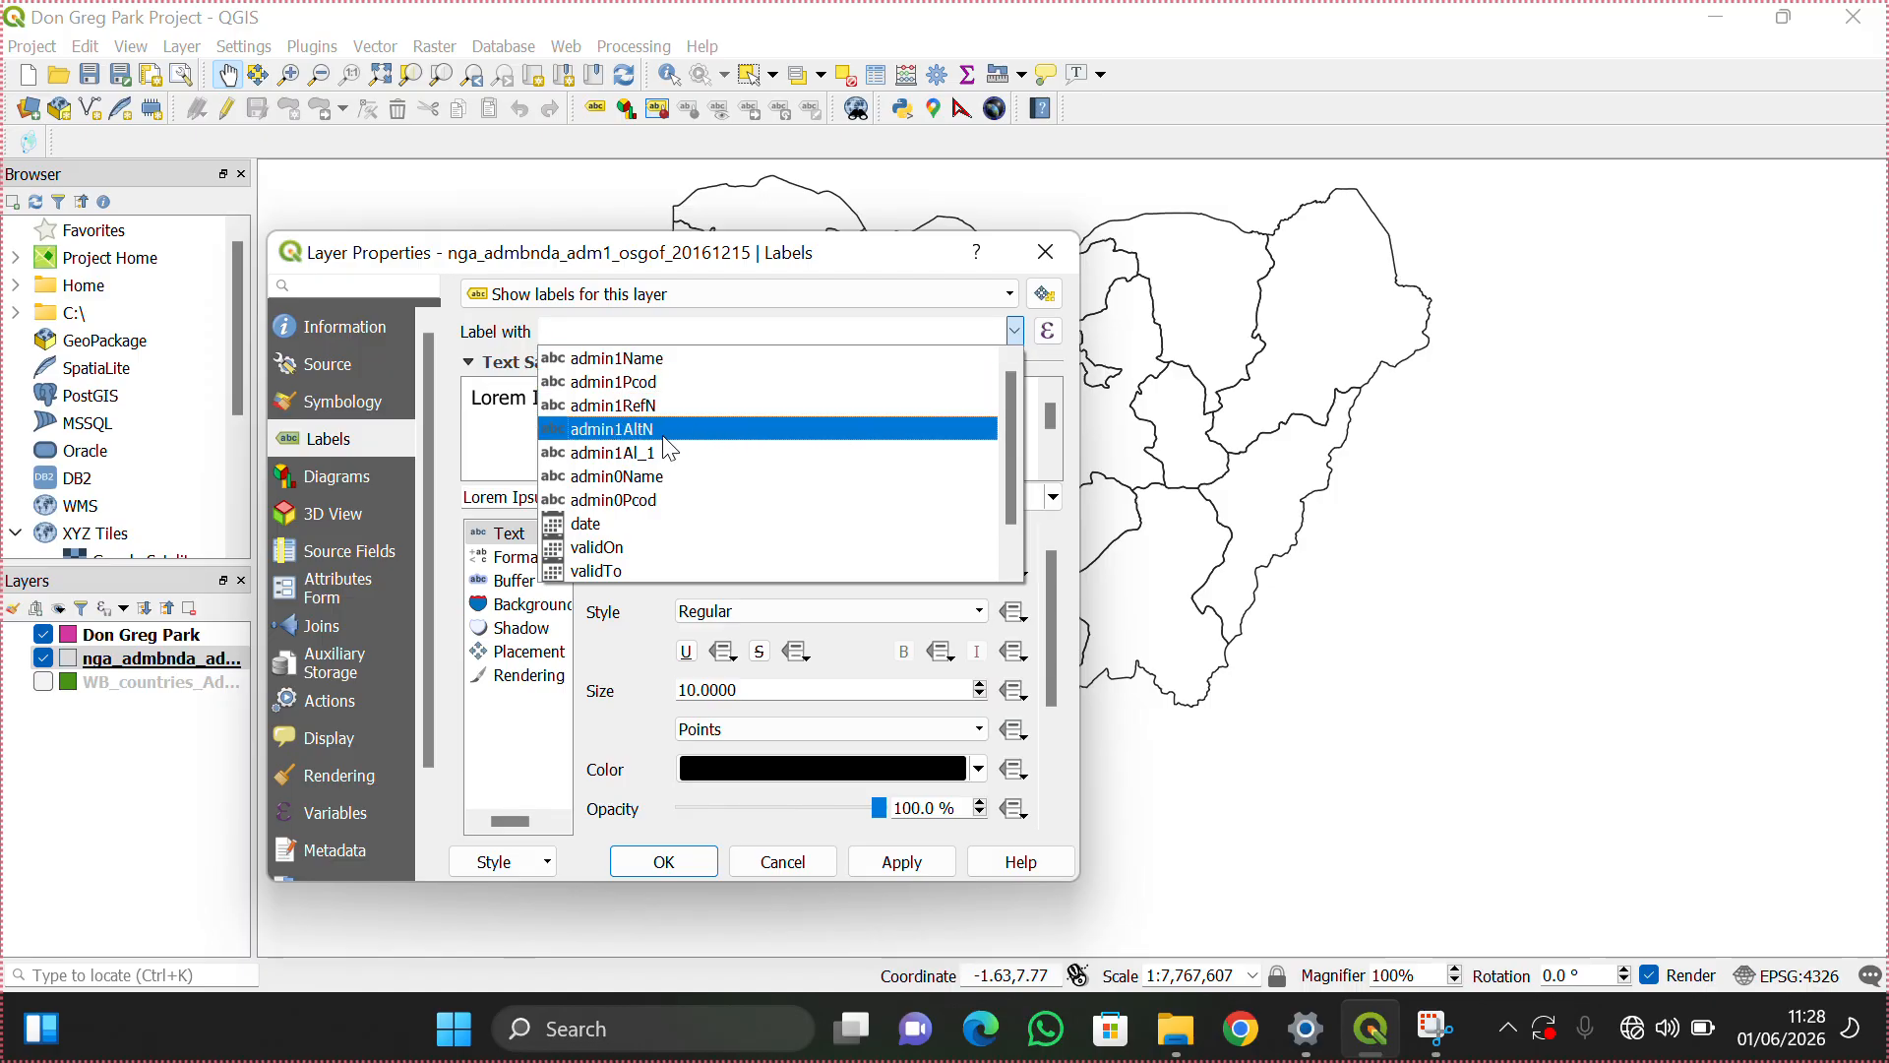
click(649, 362)
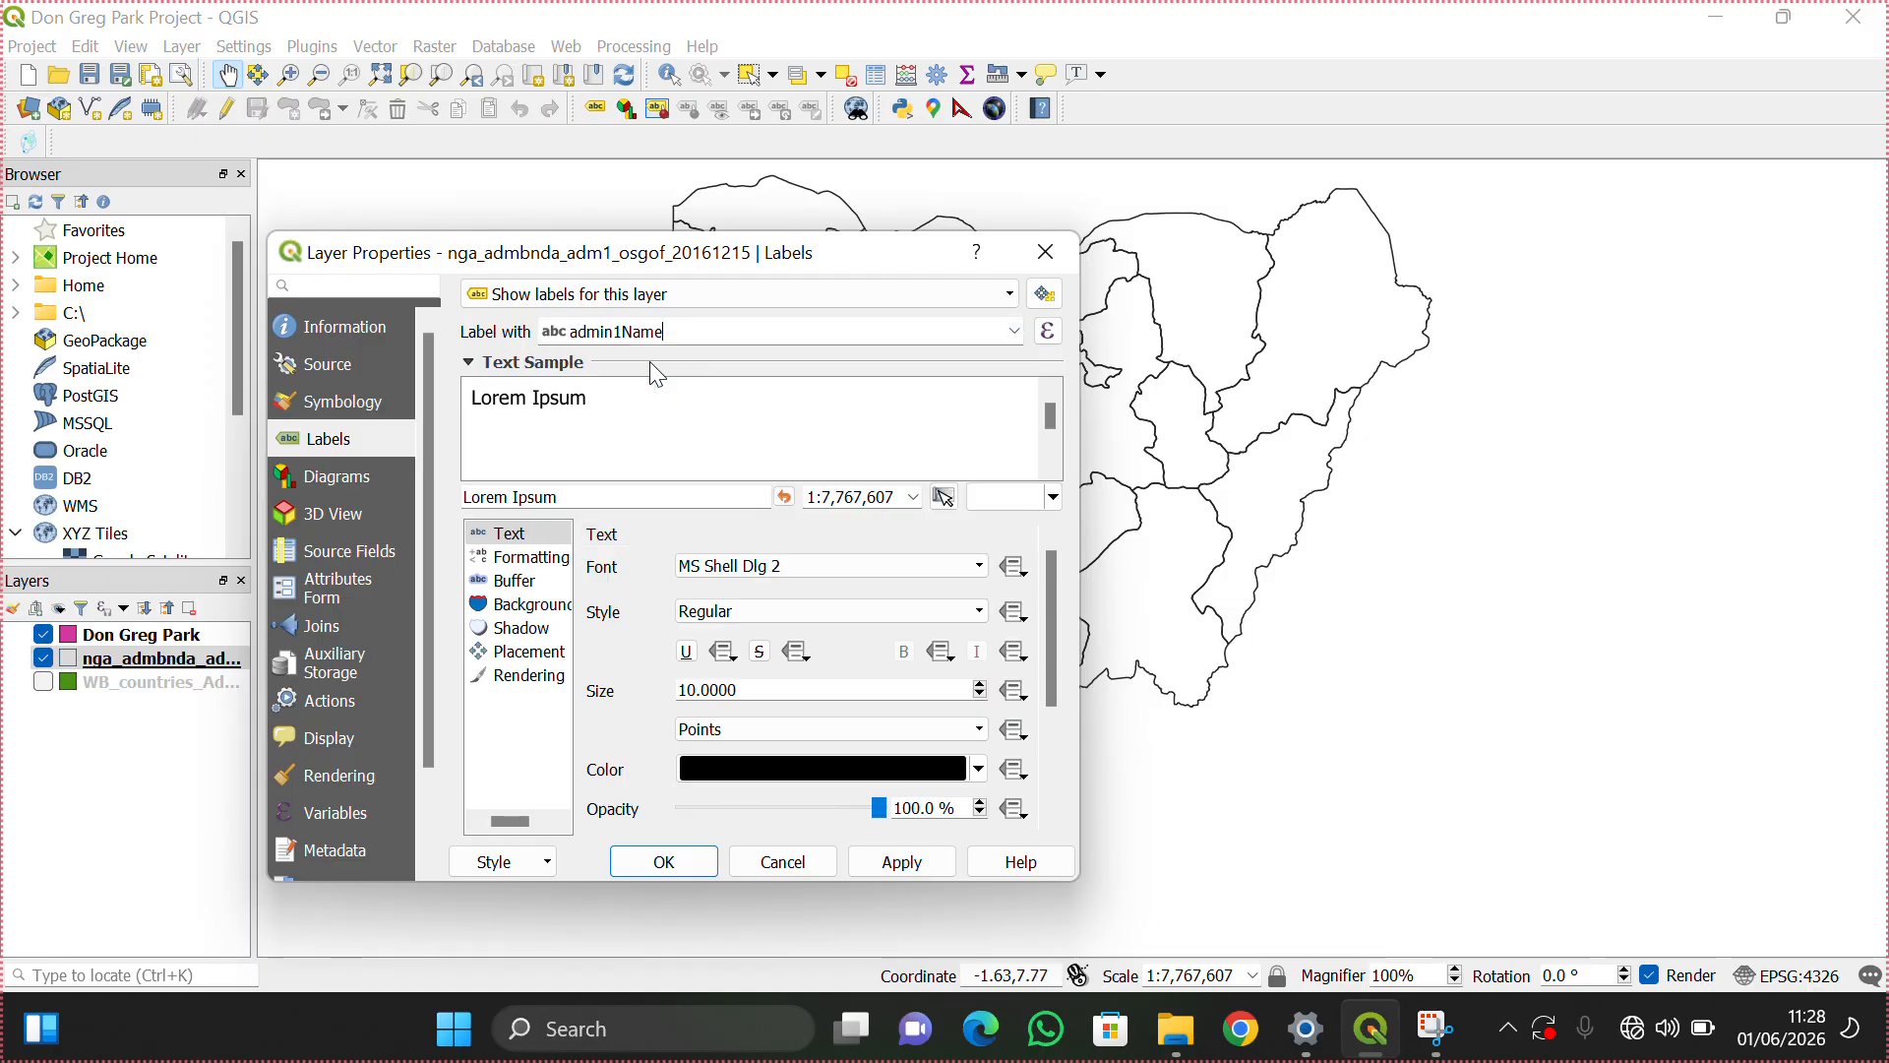
click(935, 872)
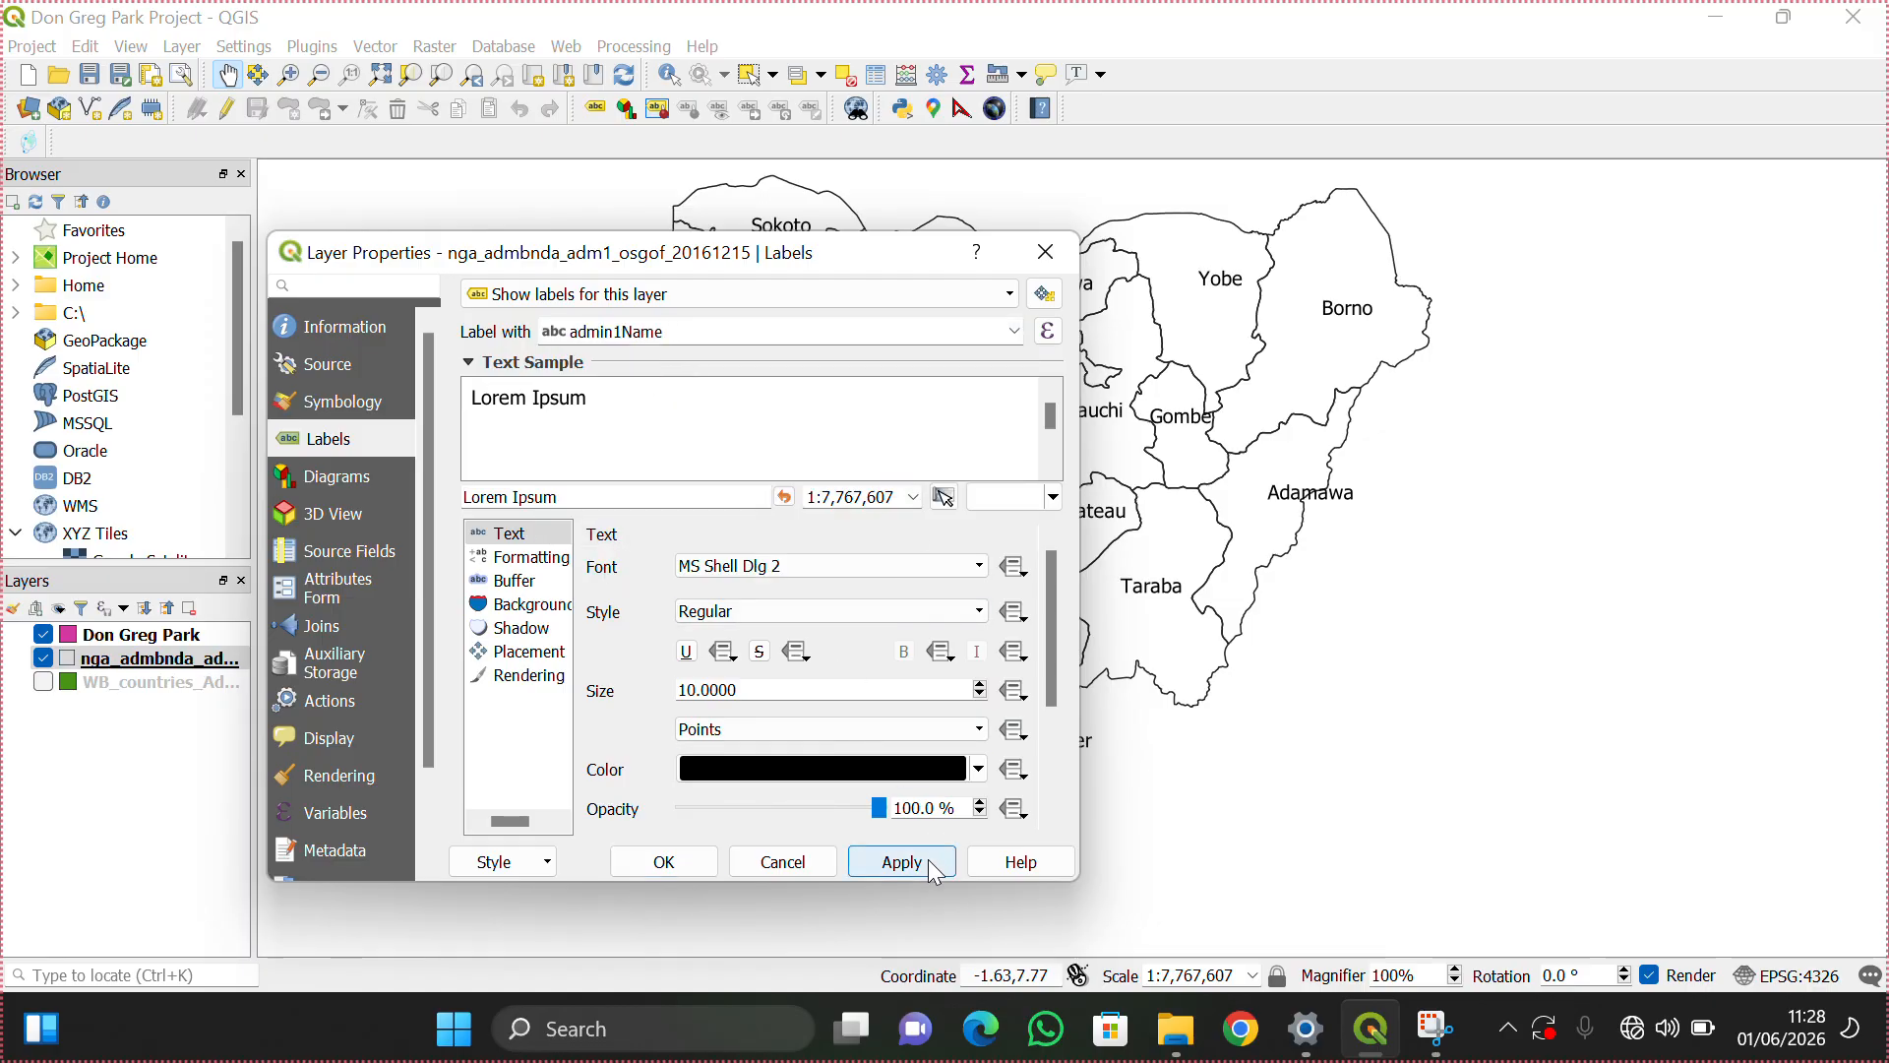
click(677, 865)
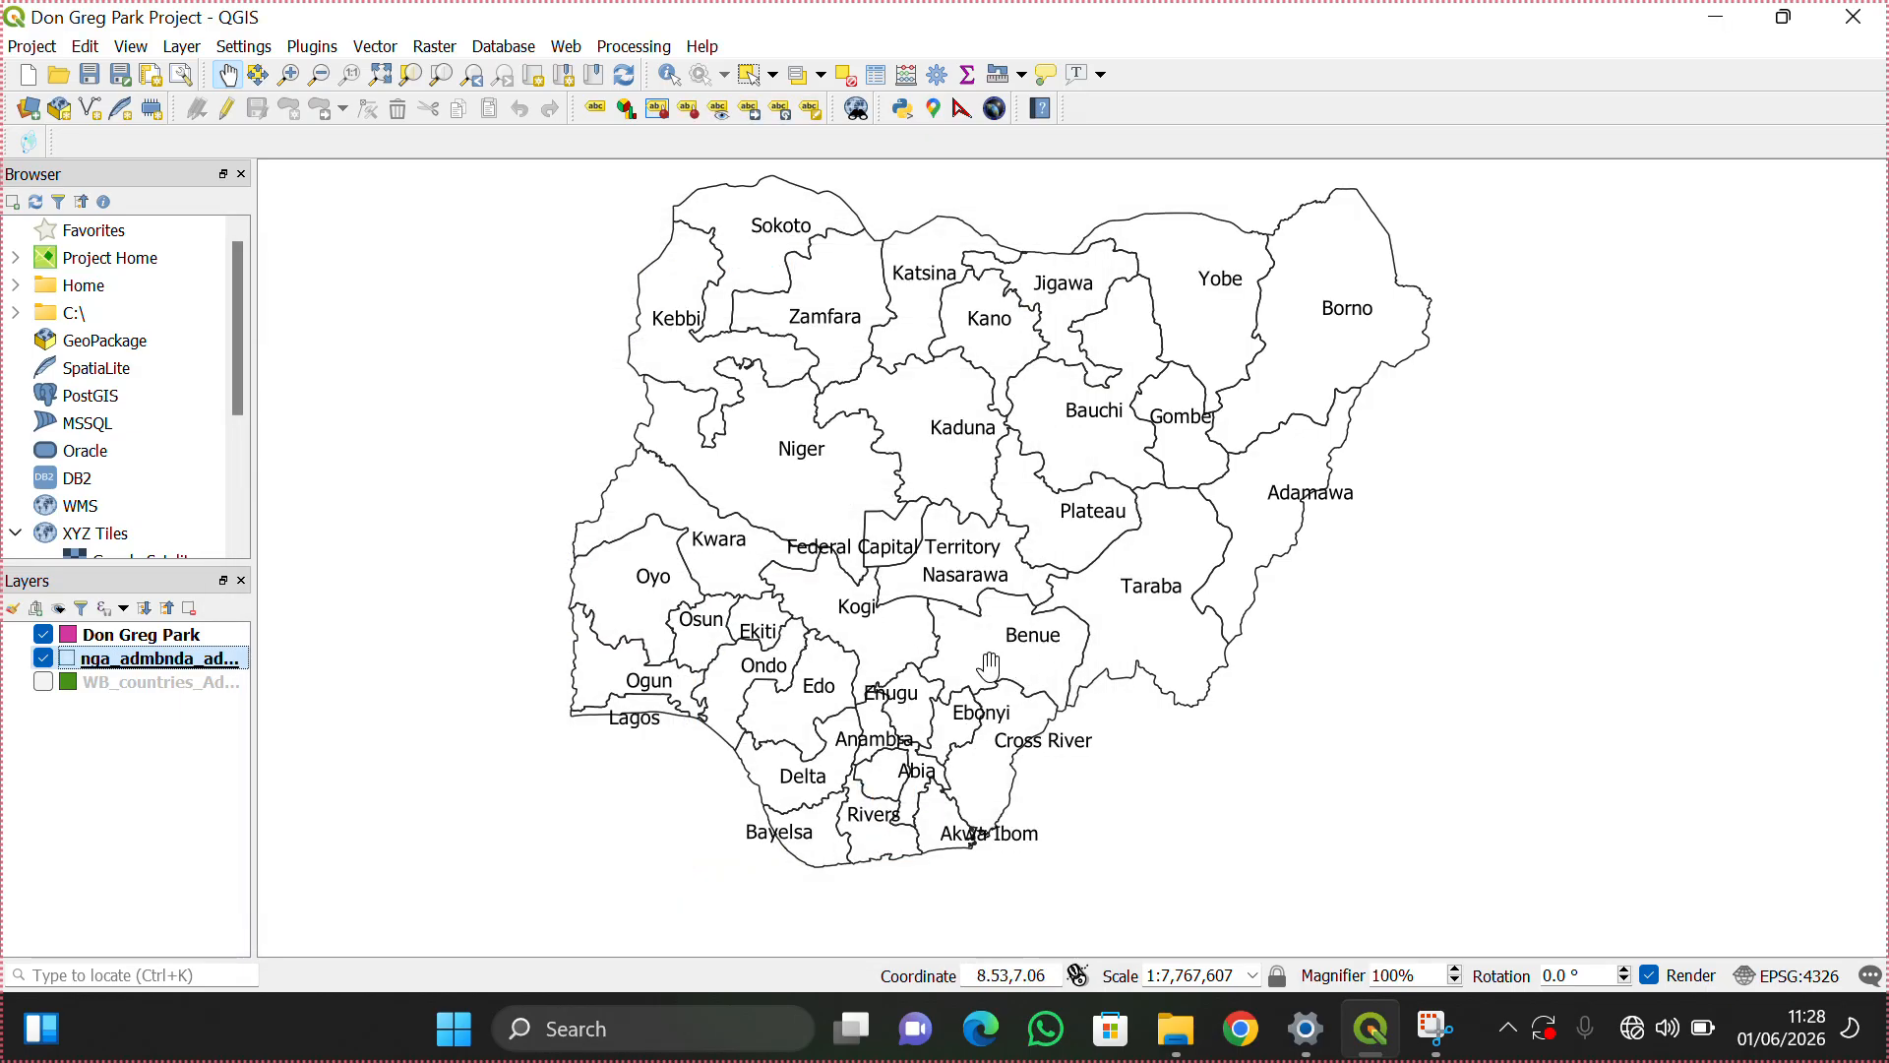
Step: Examine the state labels up close from central Nigeria down to Anambra and its borders with Delta, Enugu and Imo
scroll(991, 666, up, 2)
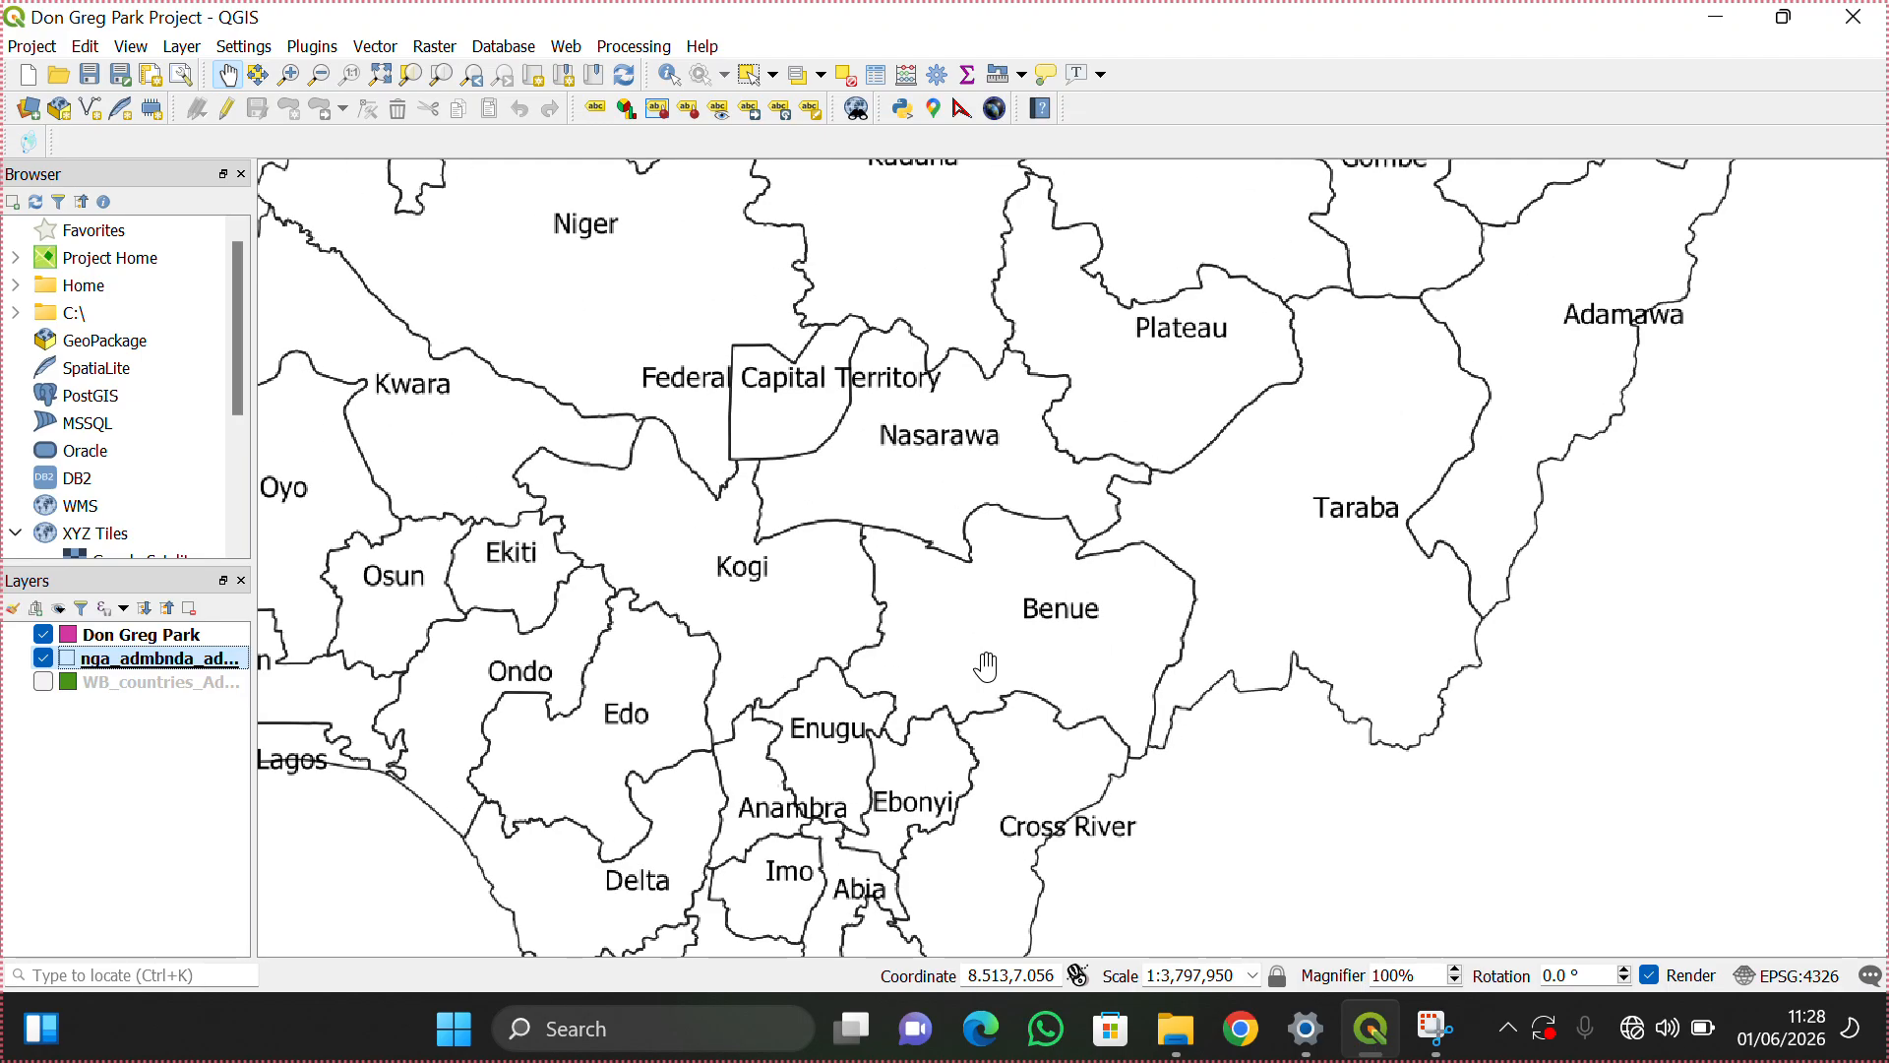
scroll(986, 667, up, 1)
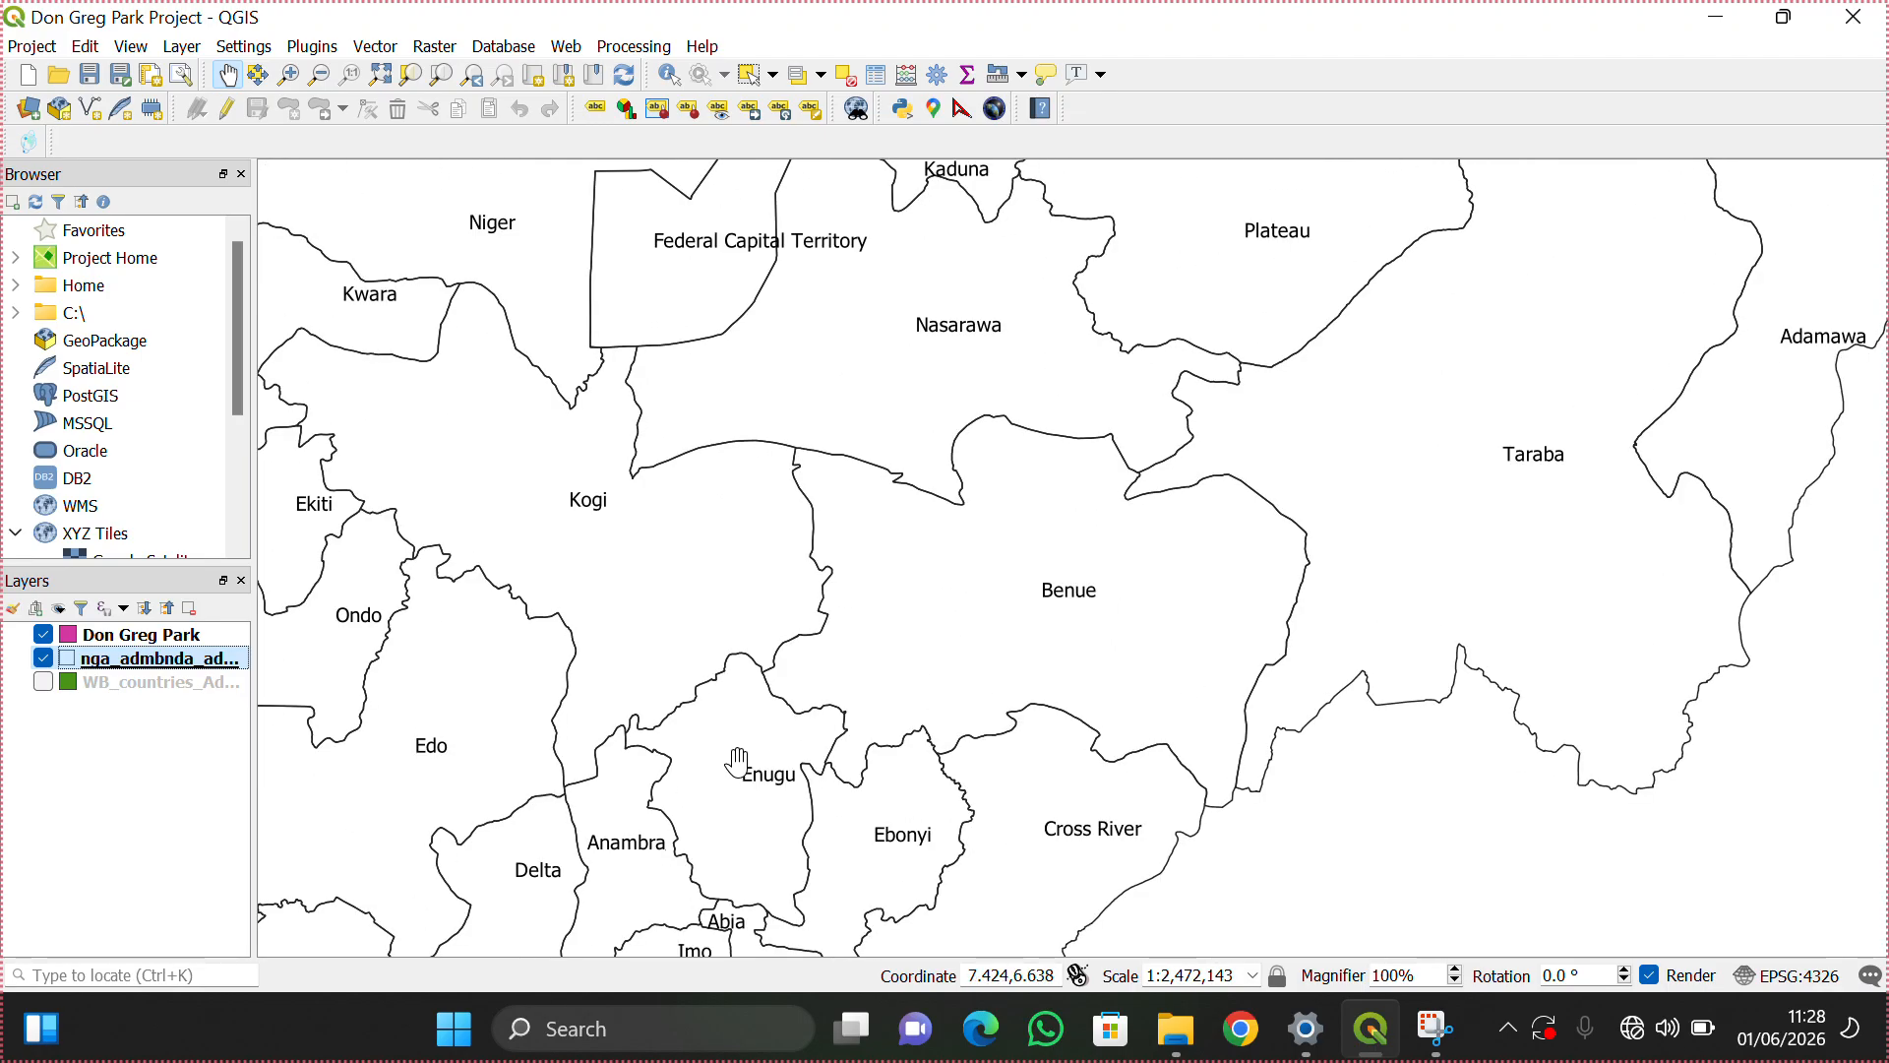
drag(740, 761, 1075, 561)
scroll(1087, 551, up, 1)
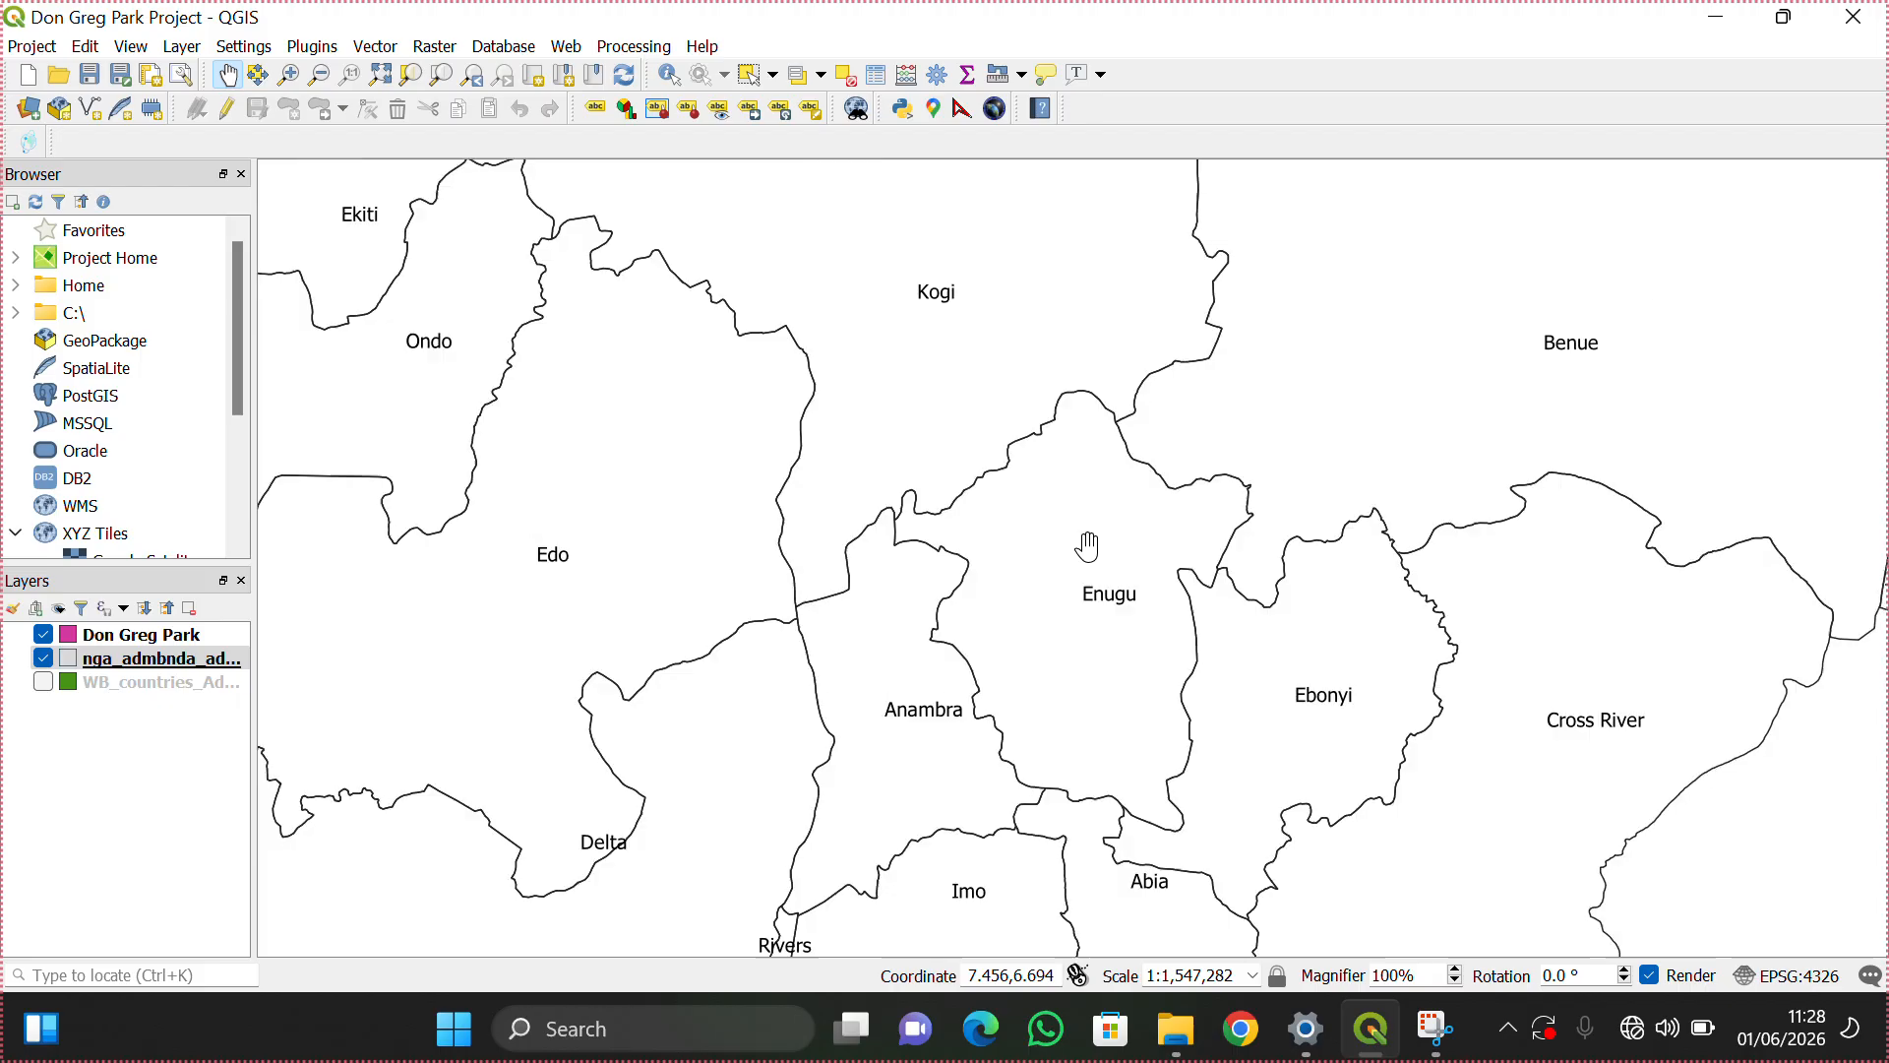
scroll(920, 654, up, 1)
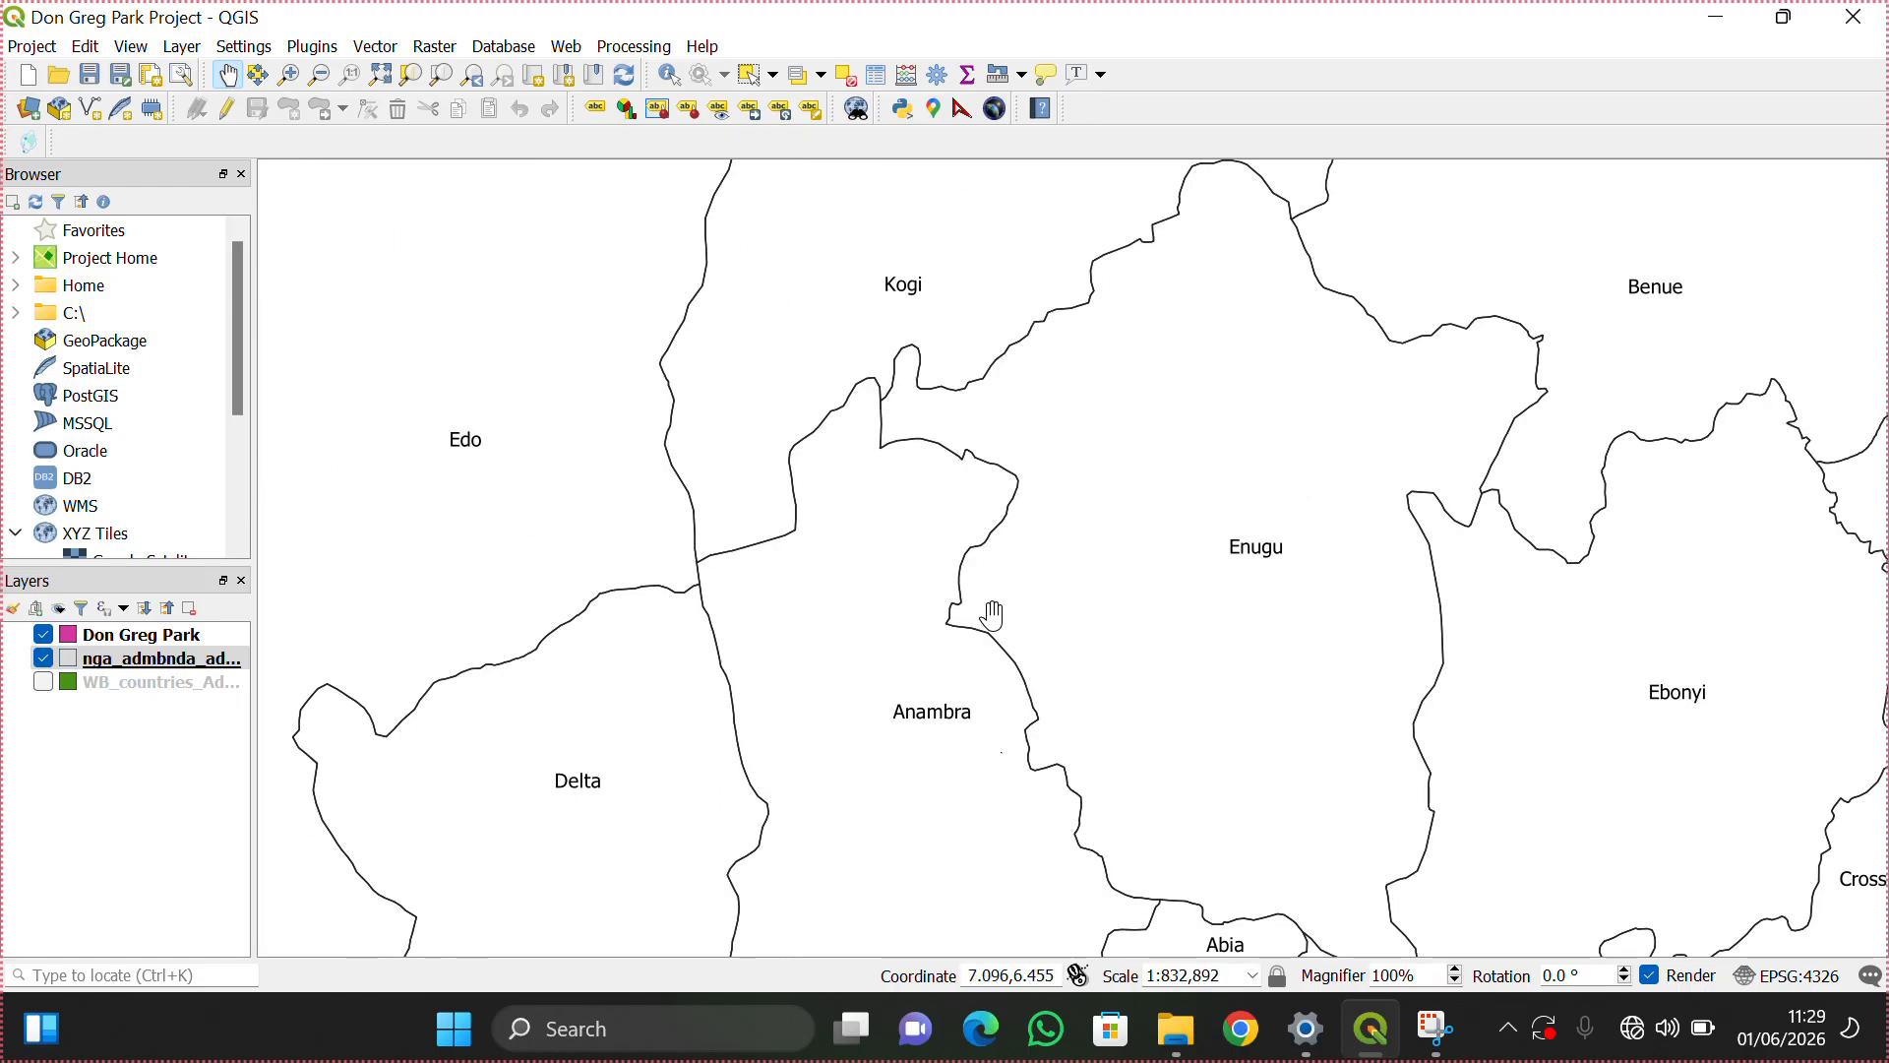
drag(994, 615, 1287, 318)
scroll(1289, 317, down, 1)
scroll(1293, 313, up, 2)
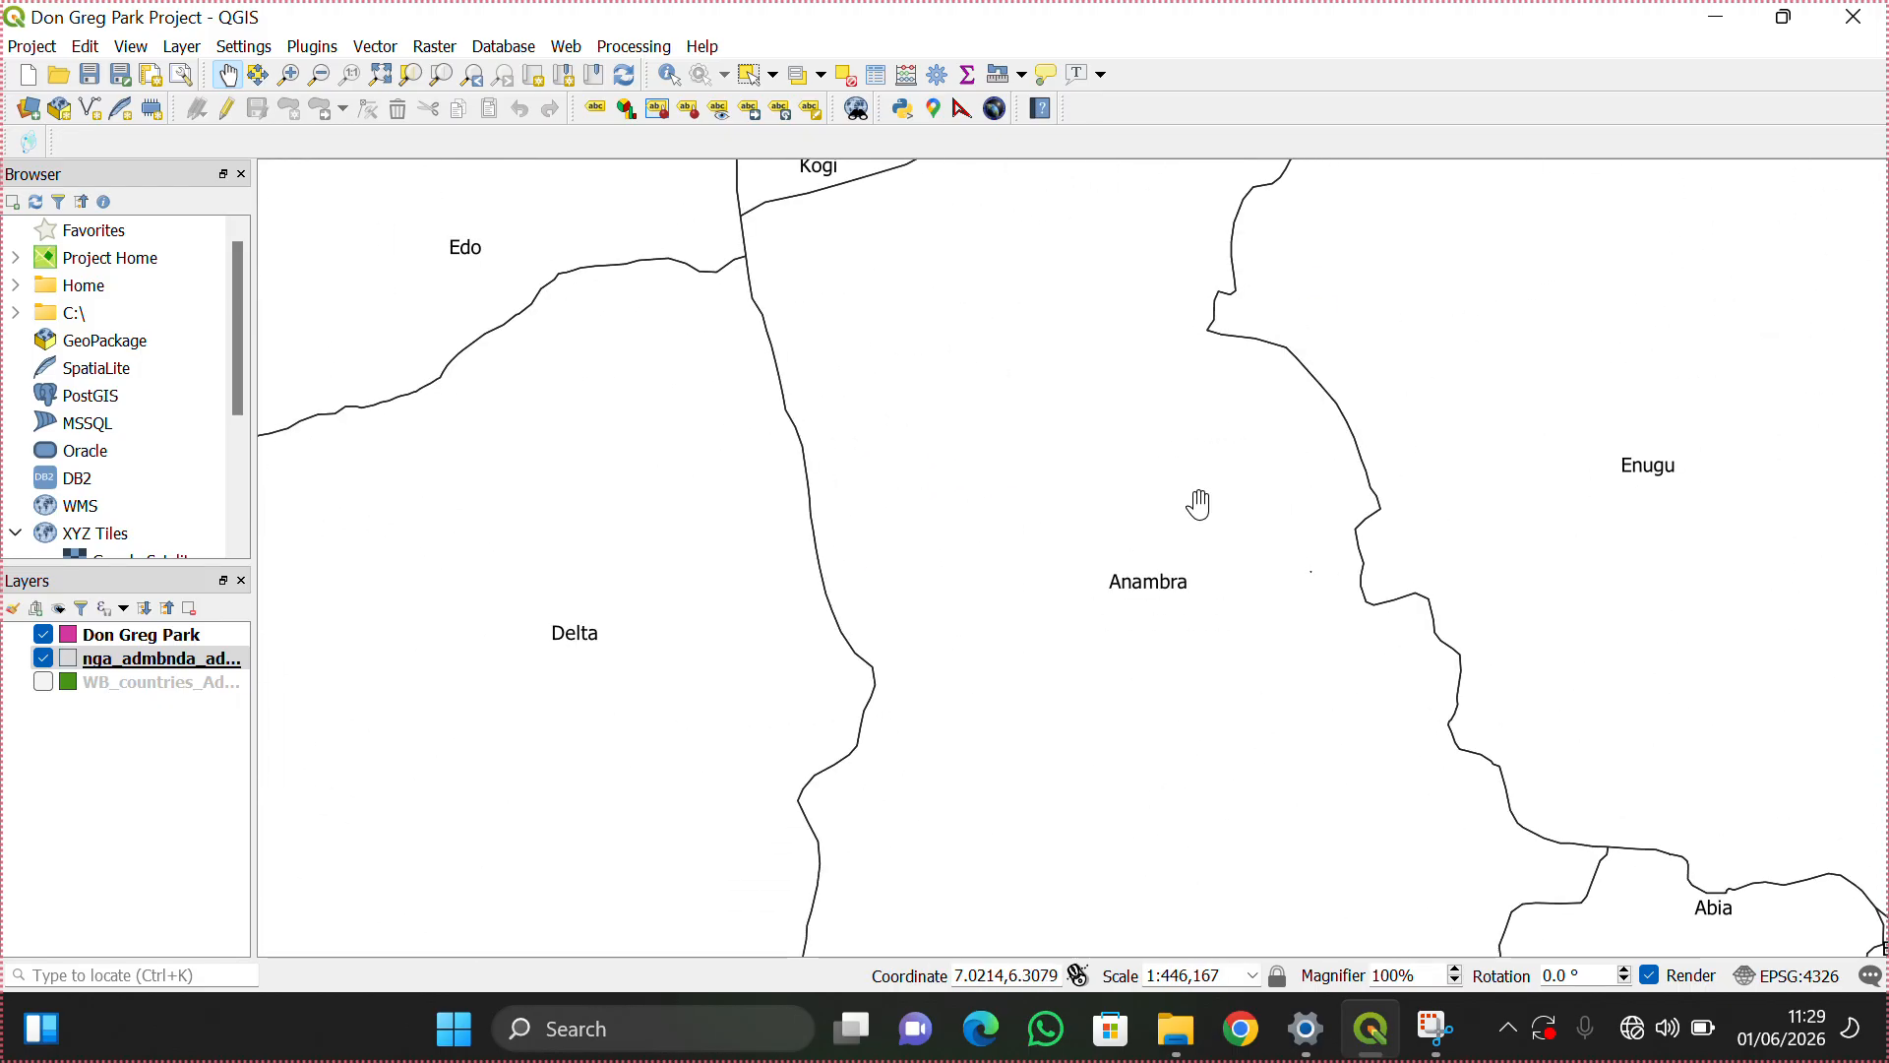
drag(1200, 504, 1104, 252)
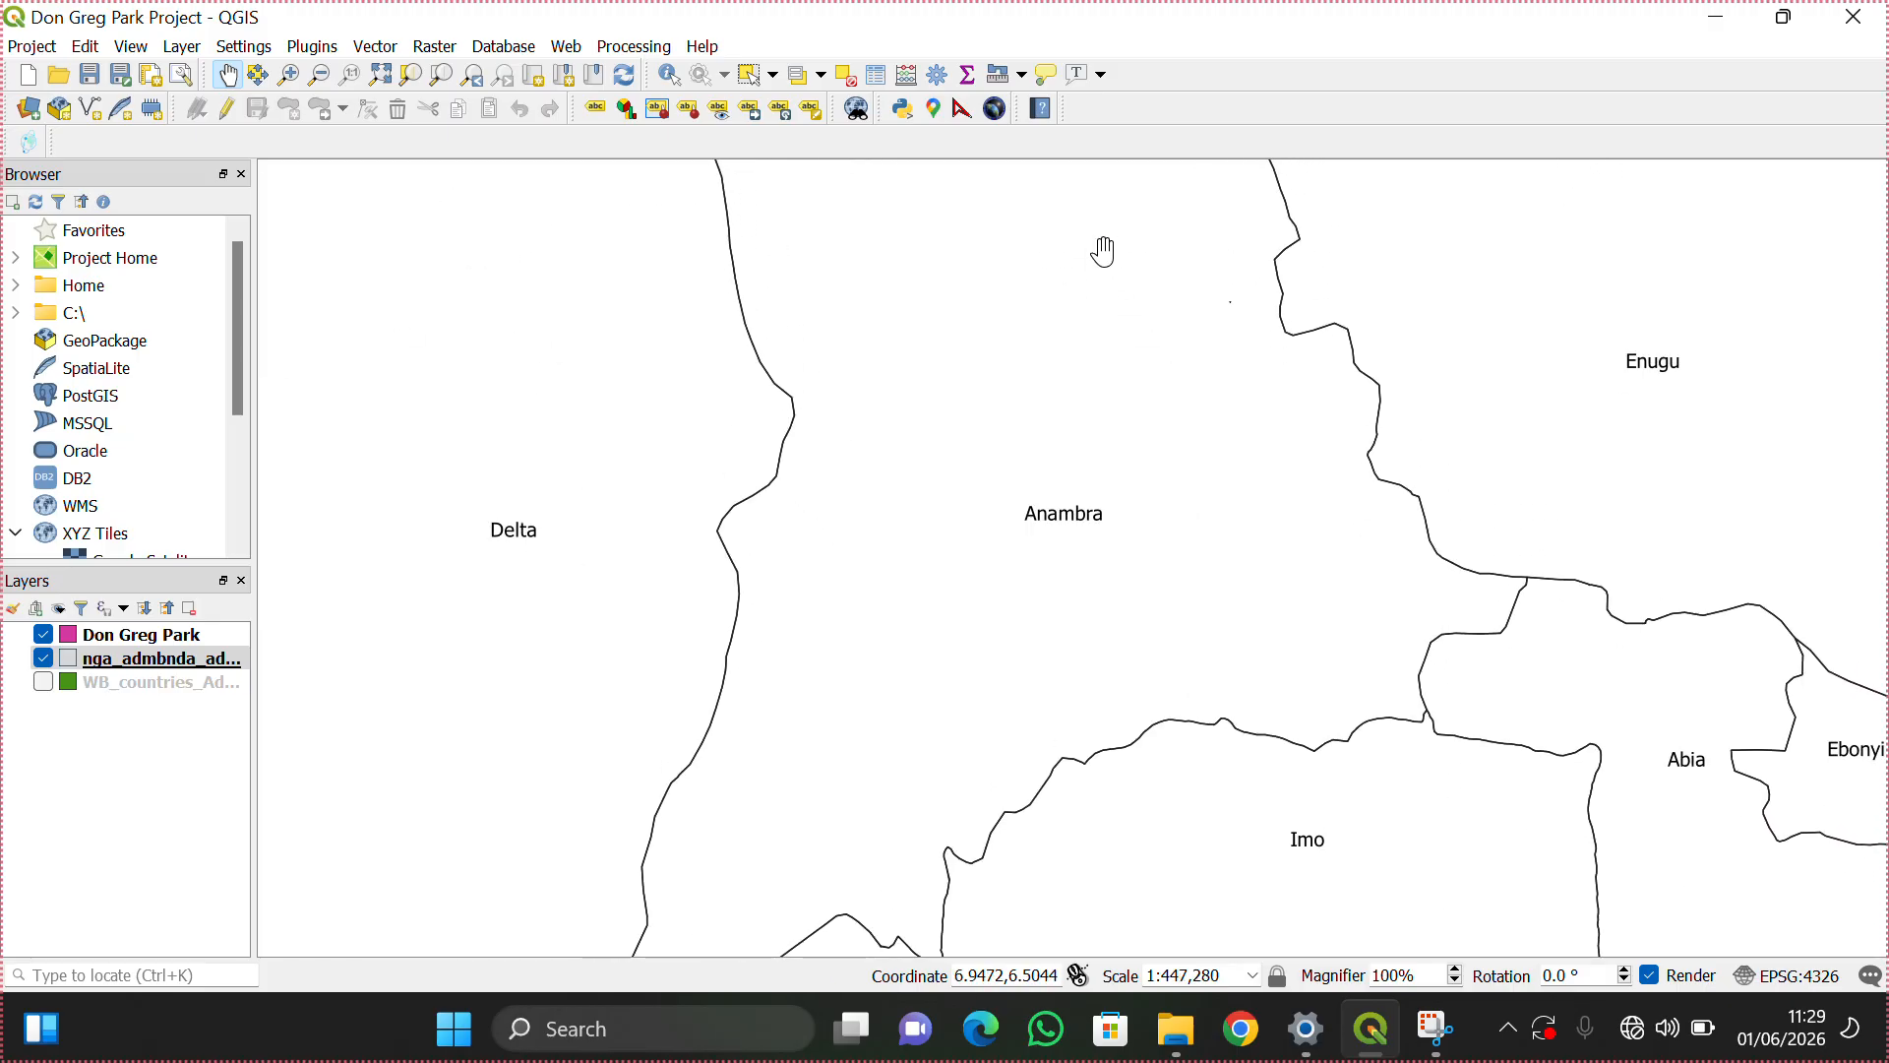
scroll(1104, 252, up, 1)
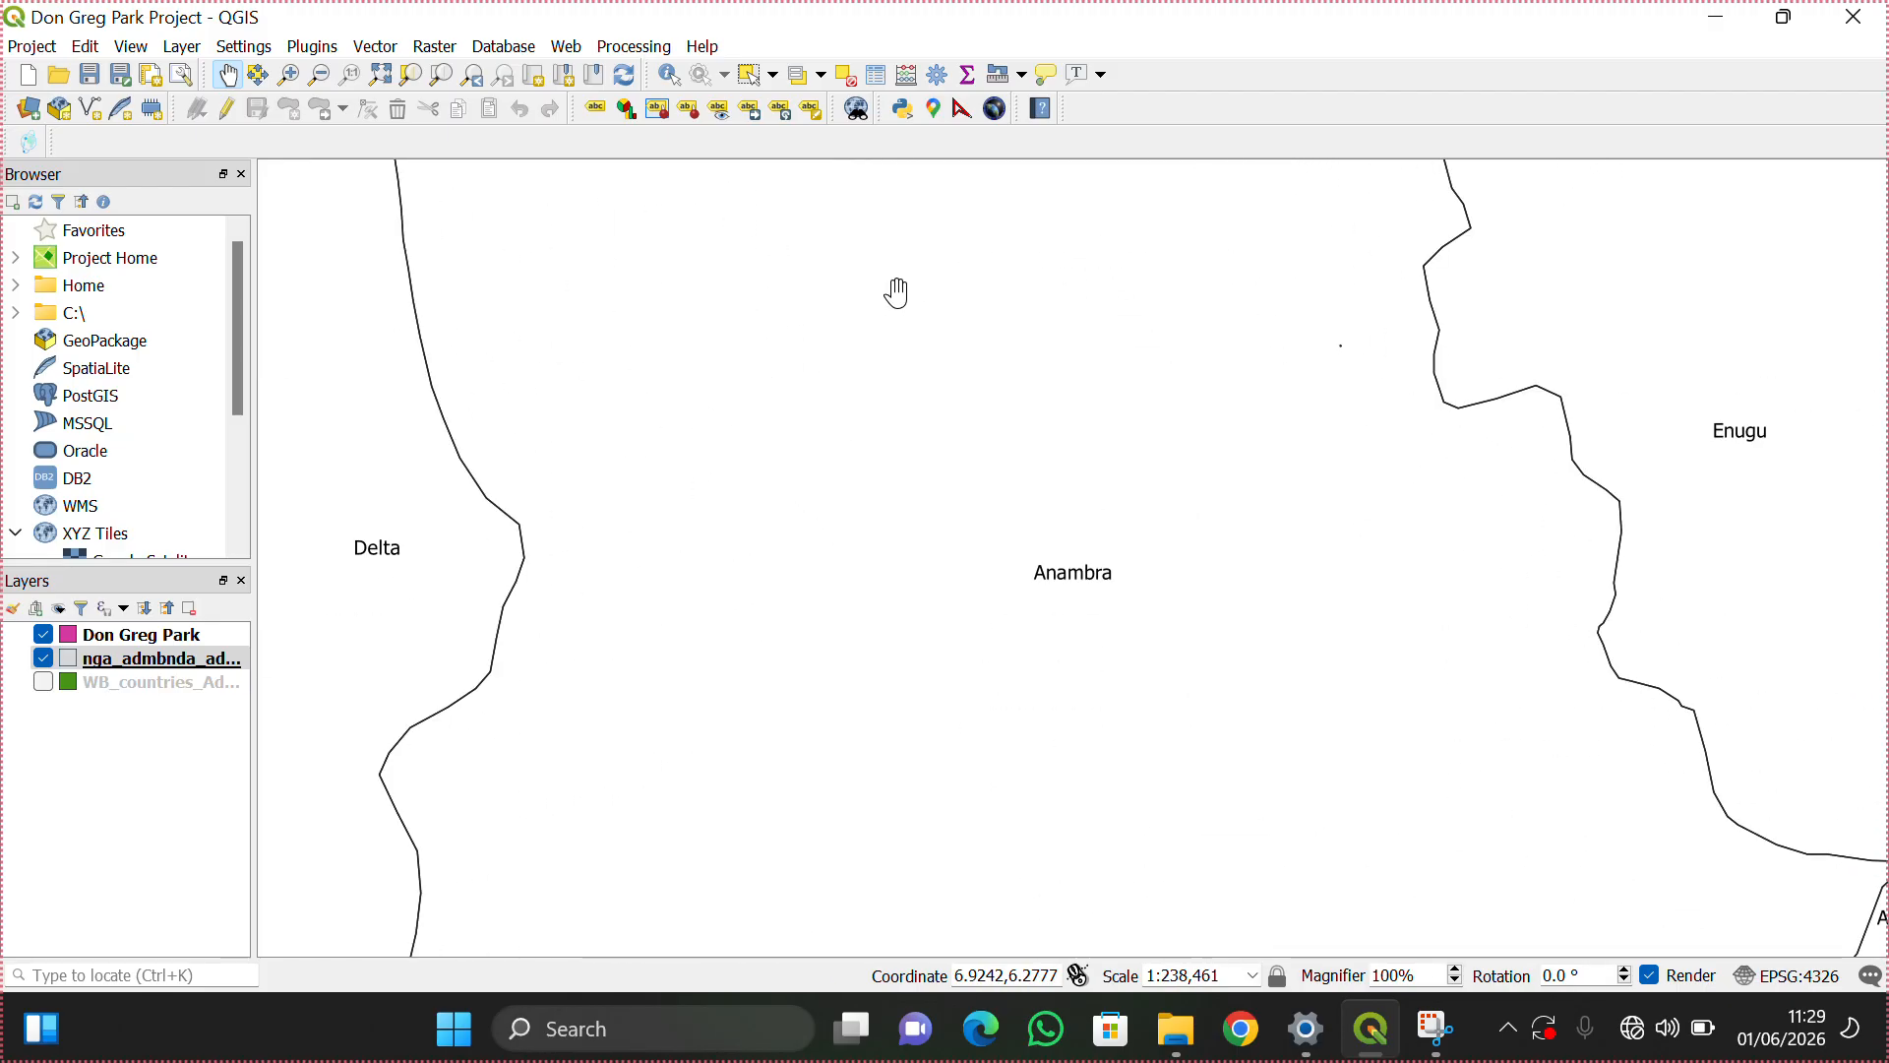
drag(898, 292, 598, 13)
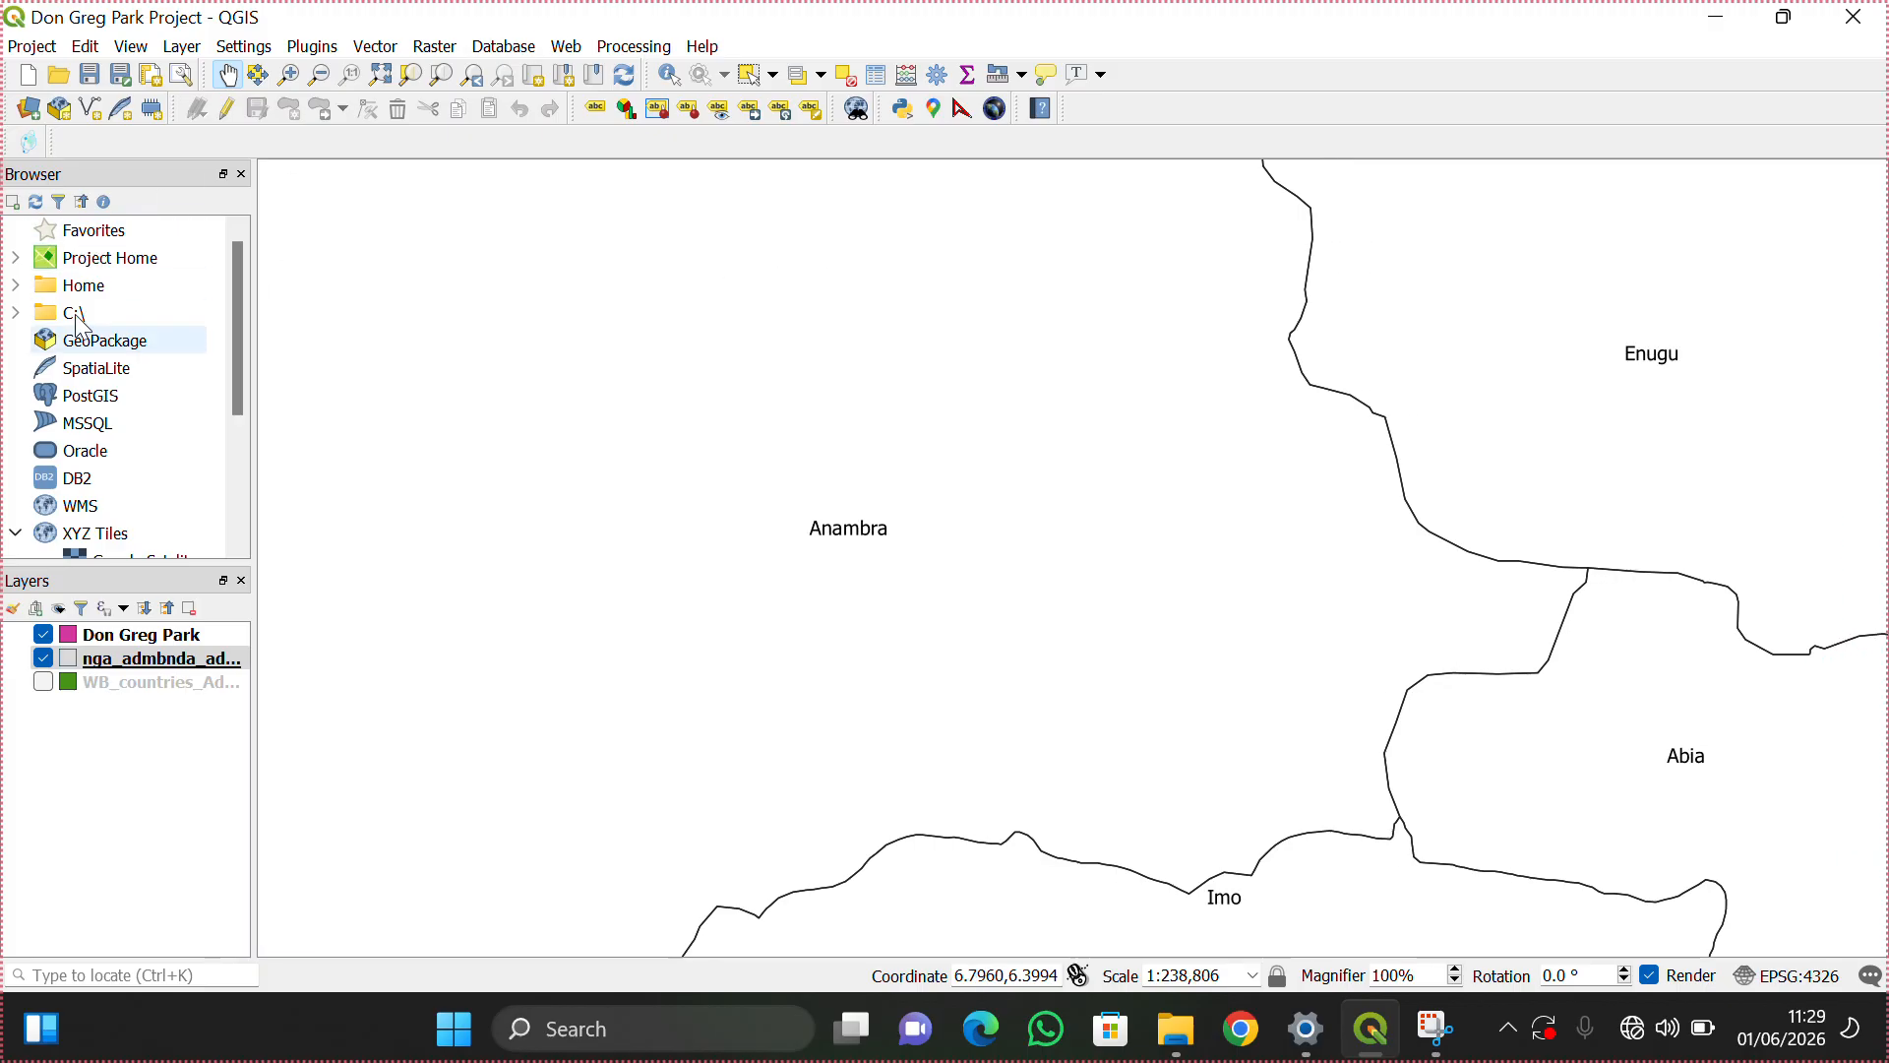
Step: Look for the Don Greg Park polygon around Anambra by toggling its layer's visibility, and view the whole labelled country again
click(44, 635)
click(44, 636)
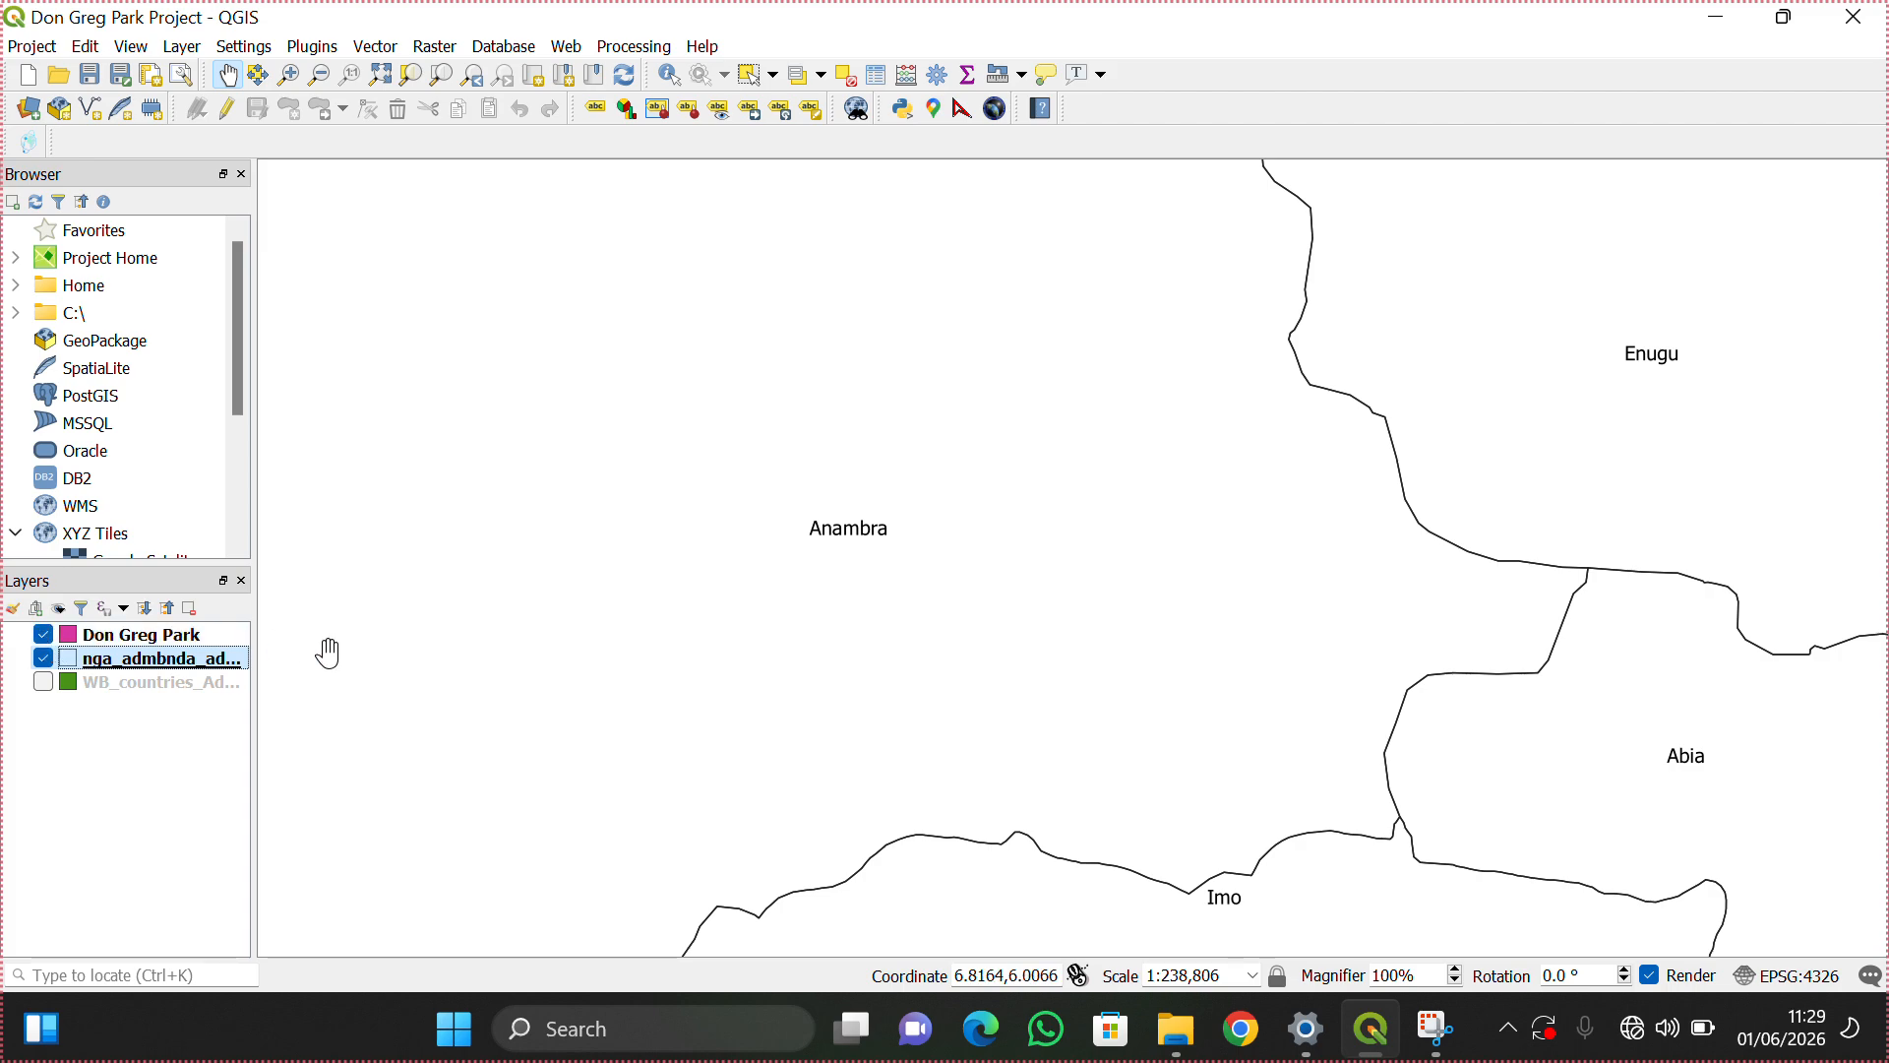
scroll(774, 731, up, 1)
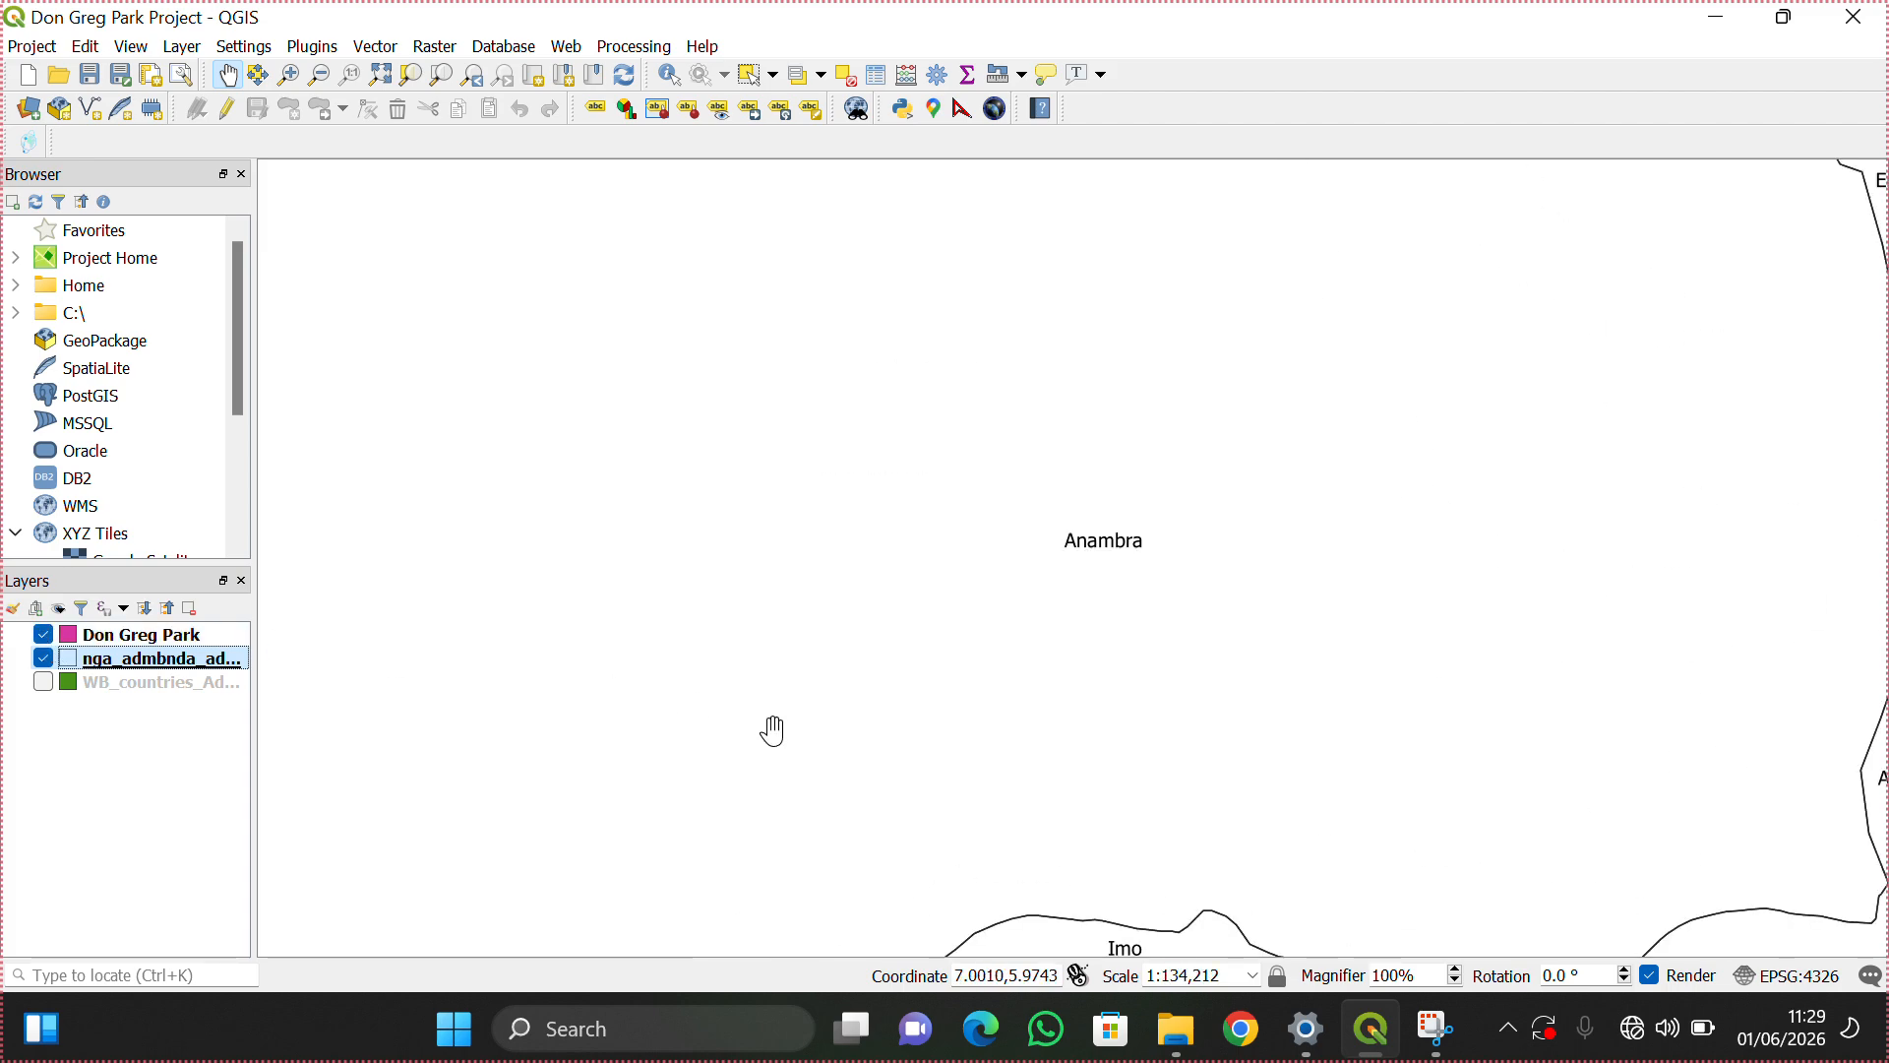
scroll(774, 730, up, 2)
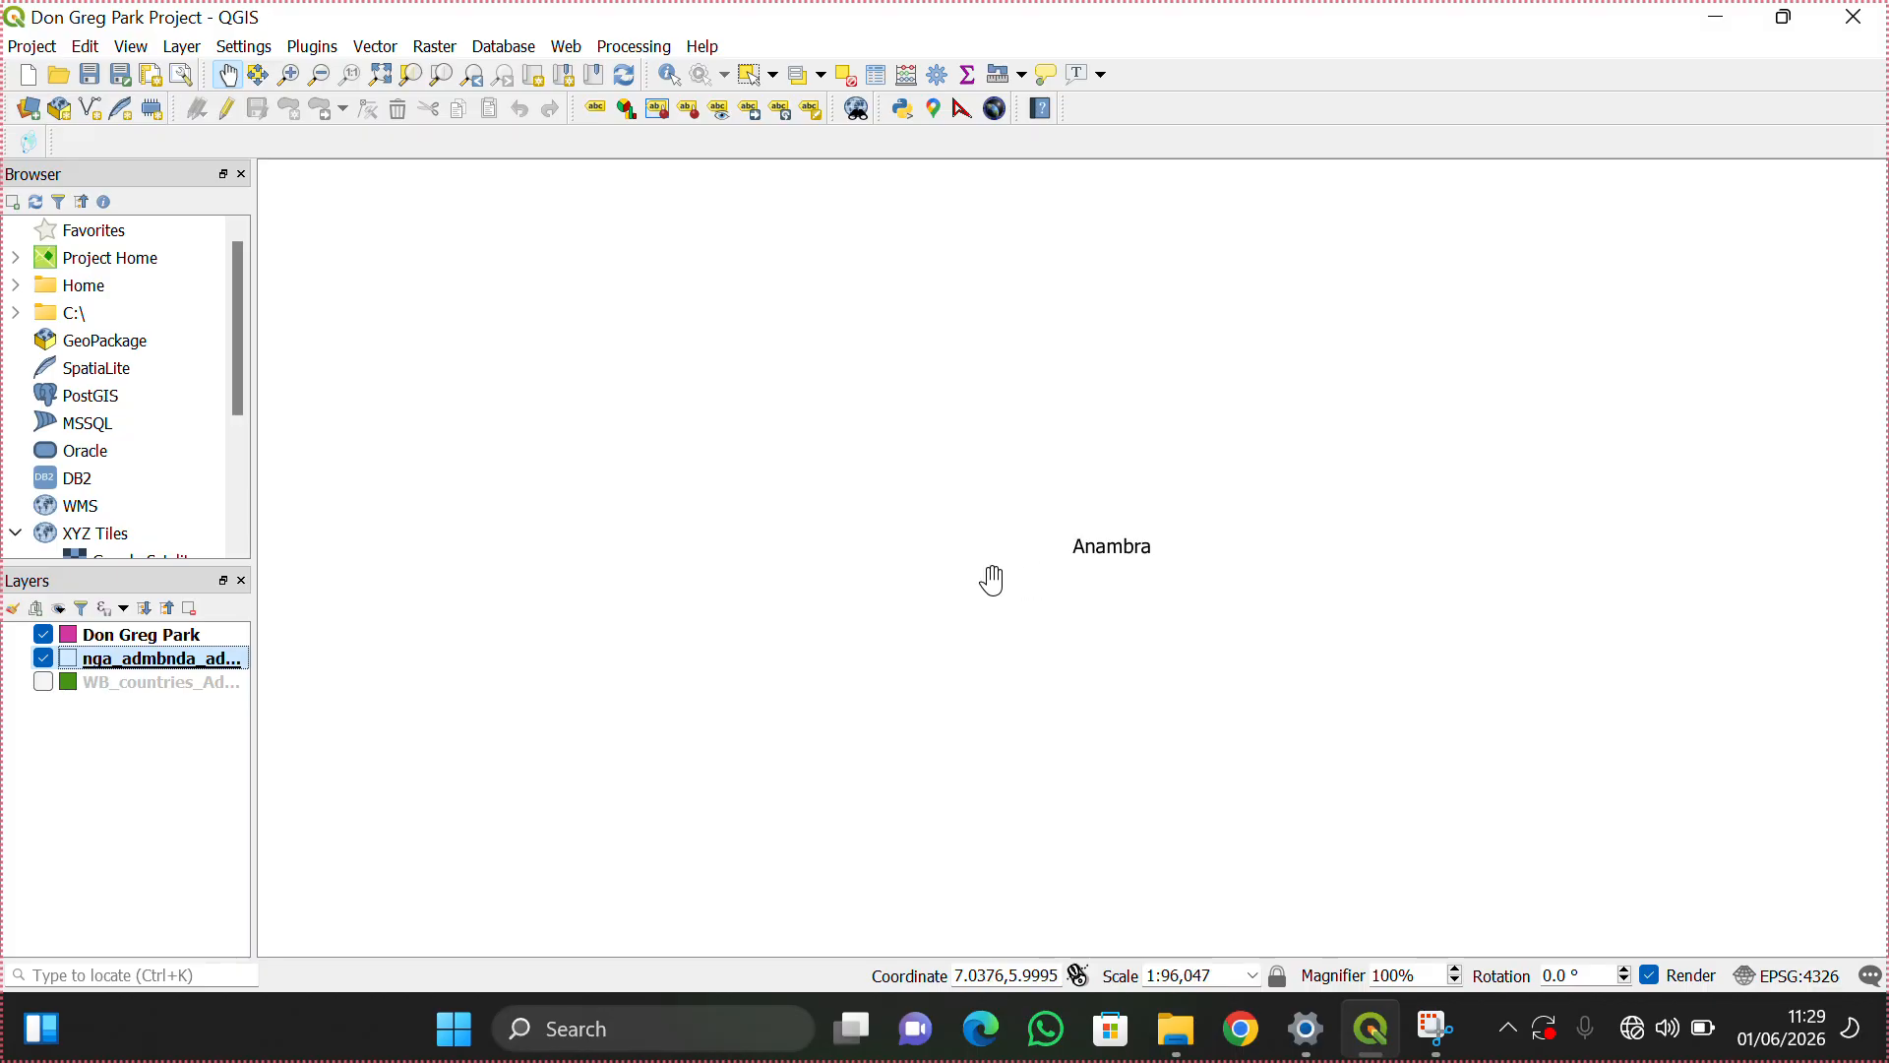
drag(994, 581, 842, 840)
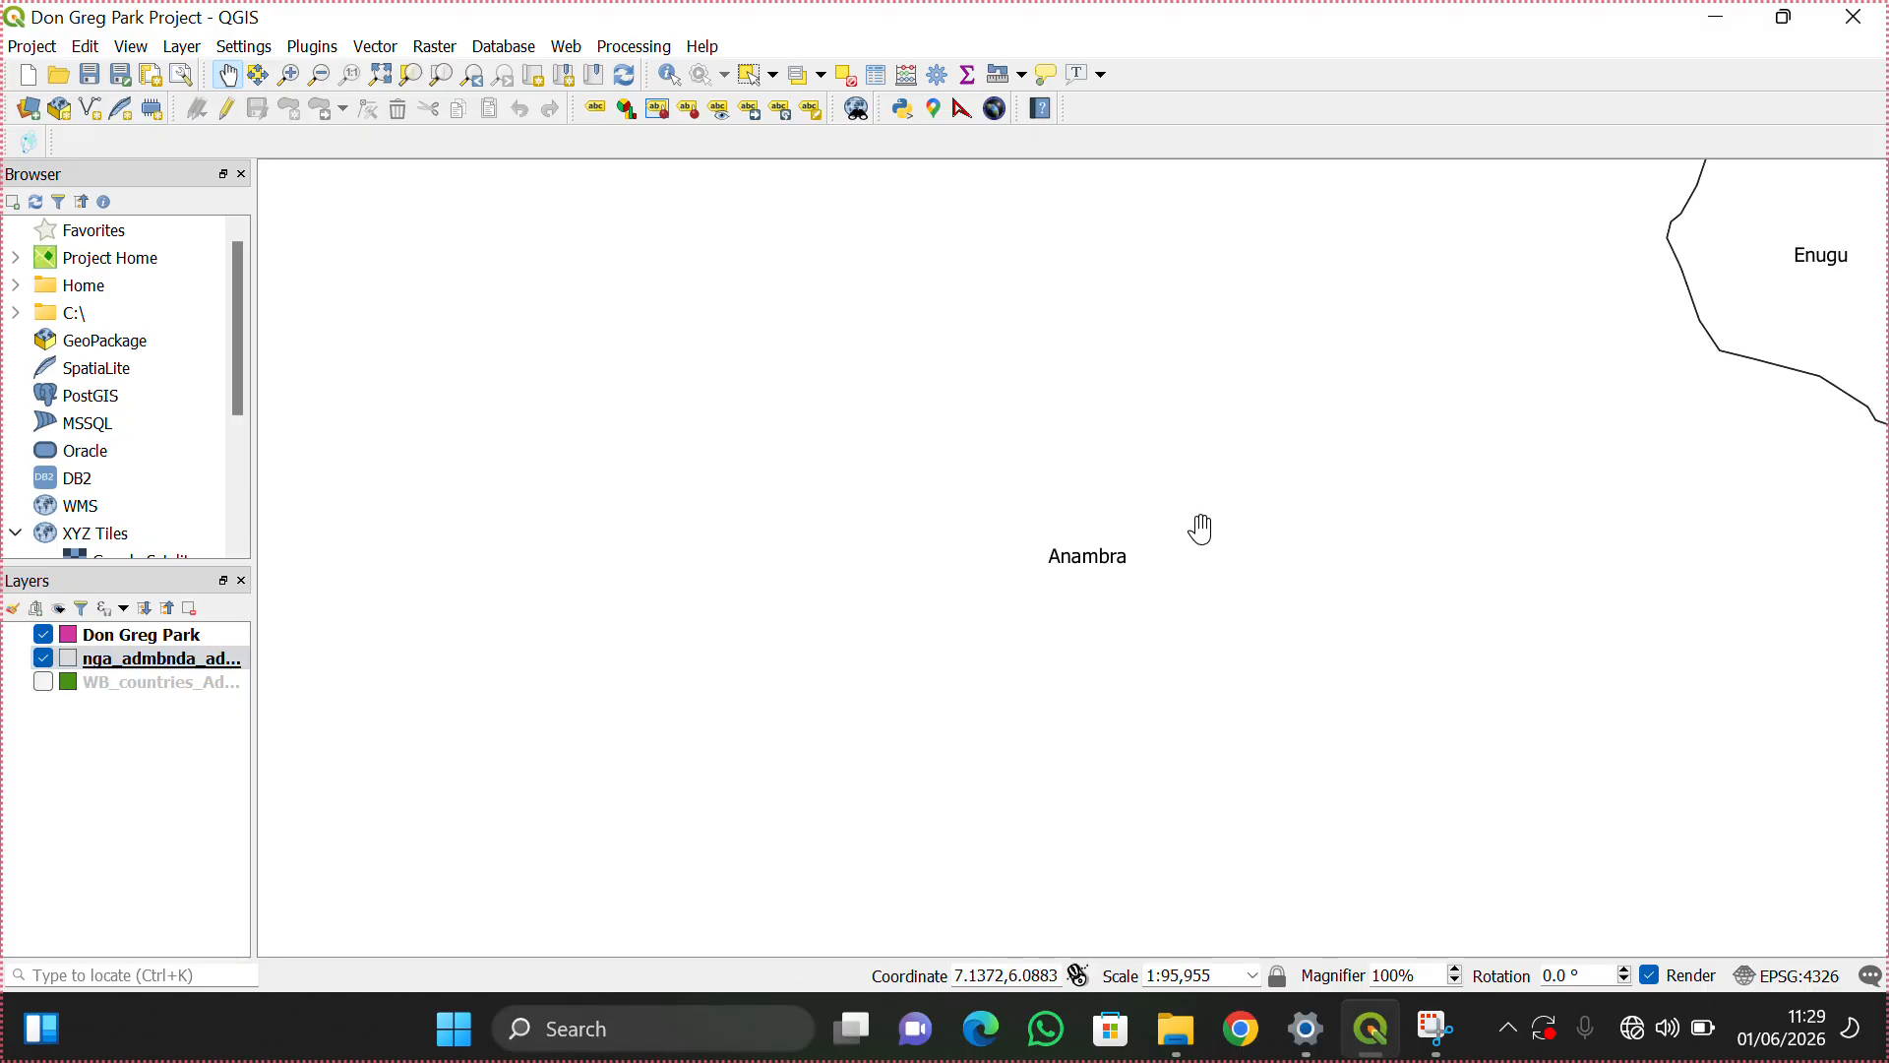
drag(1201, 529, 831, 543)
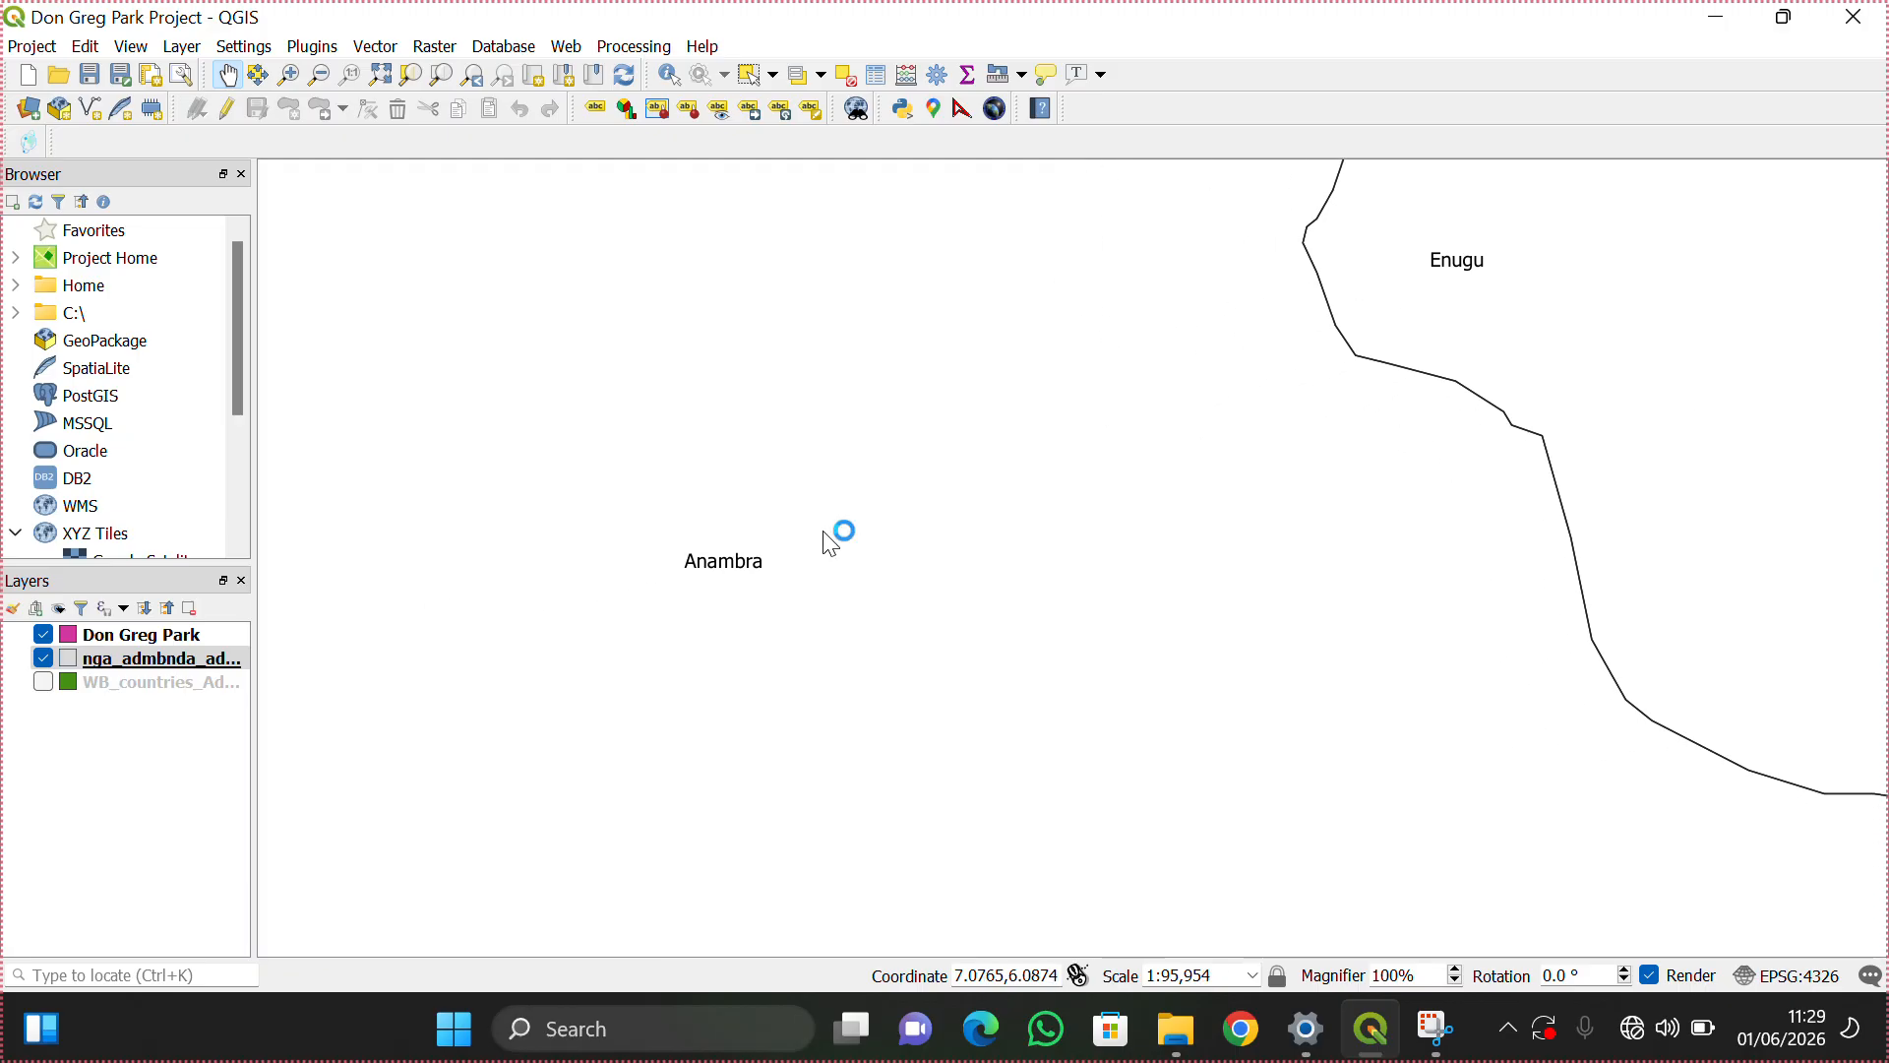
scroll(834, 539, down, 5)
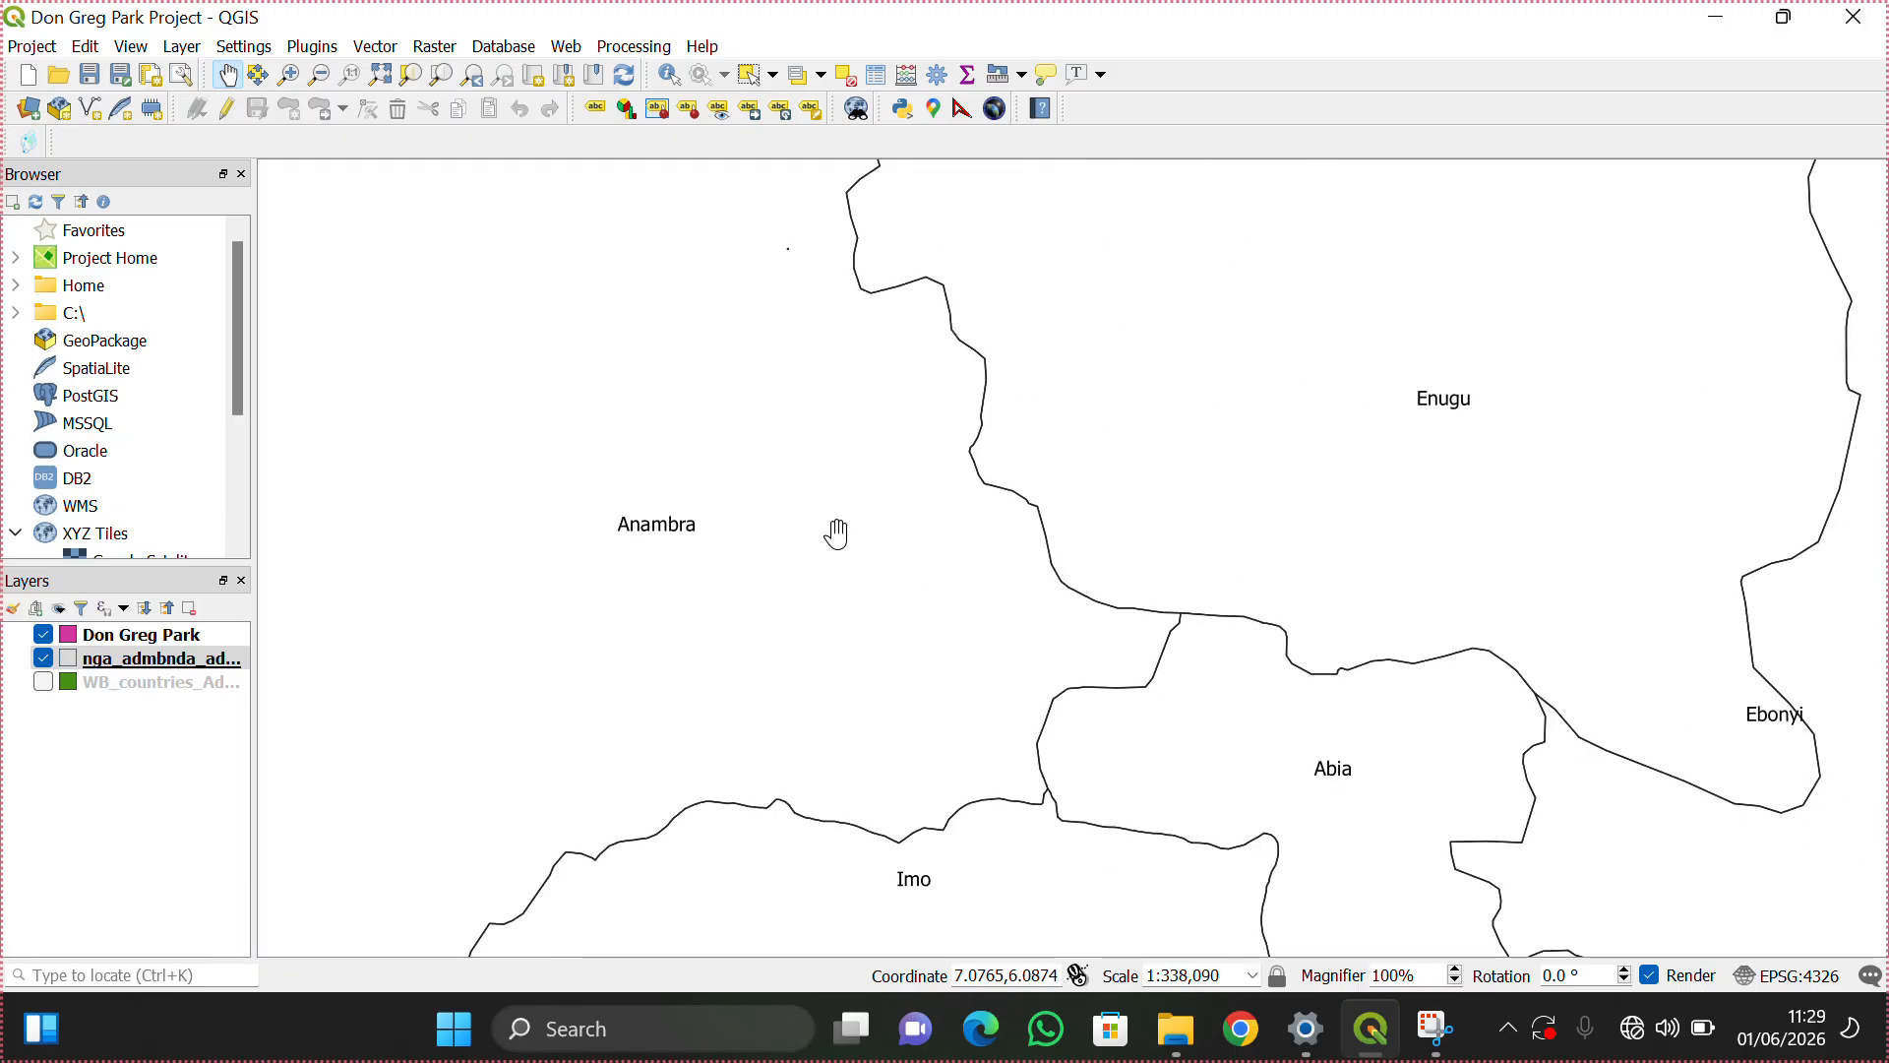
scroll(837, 534, down, 4)
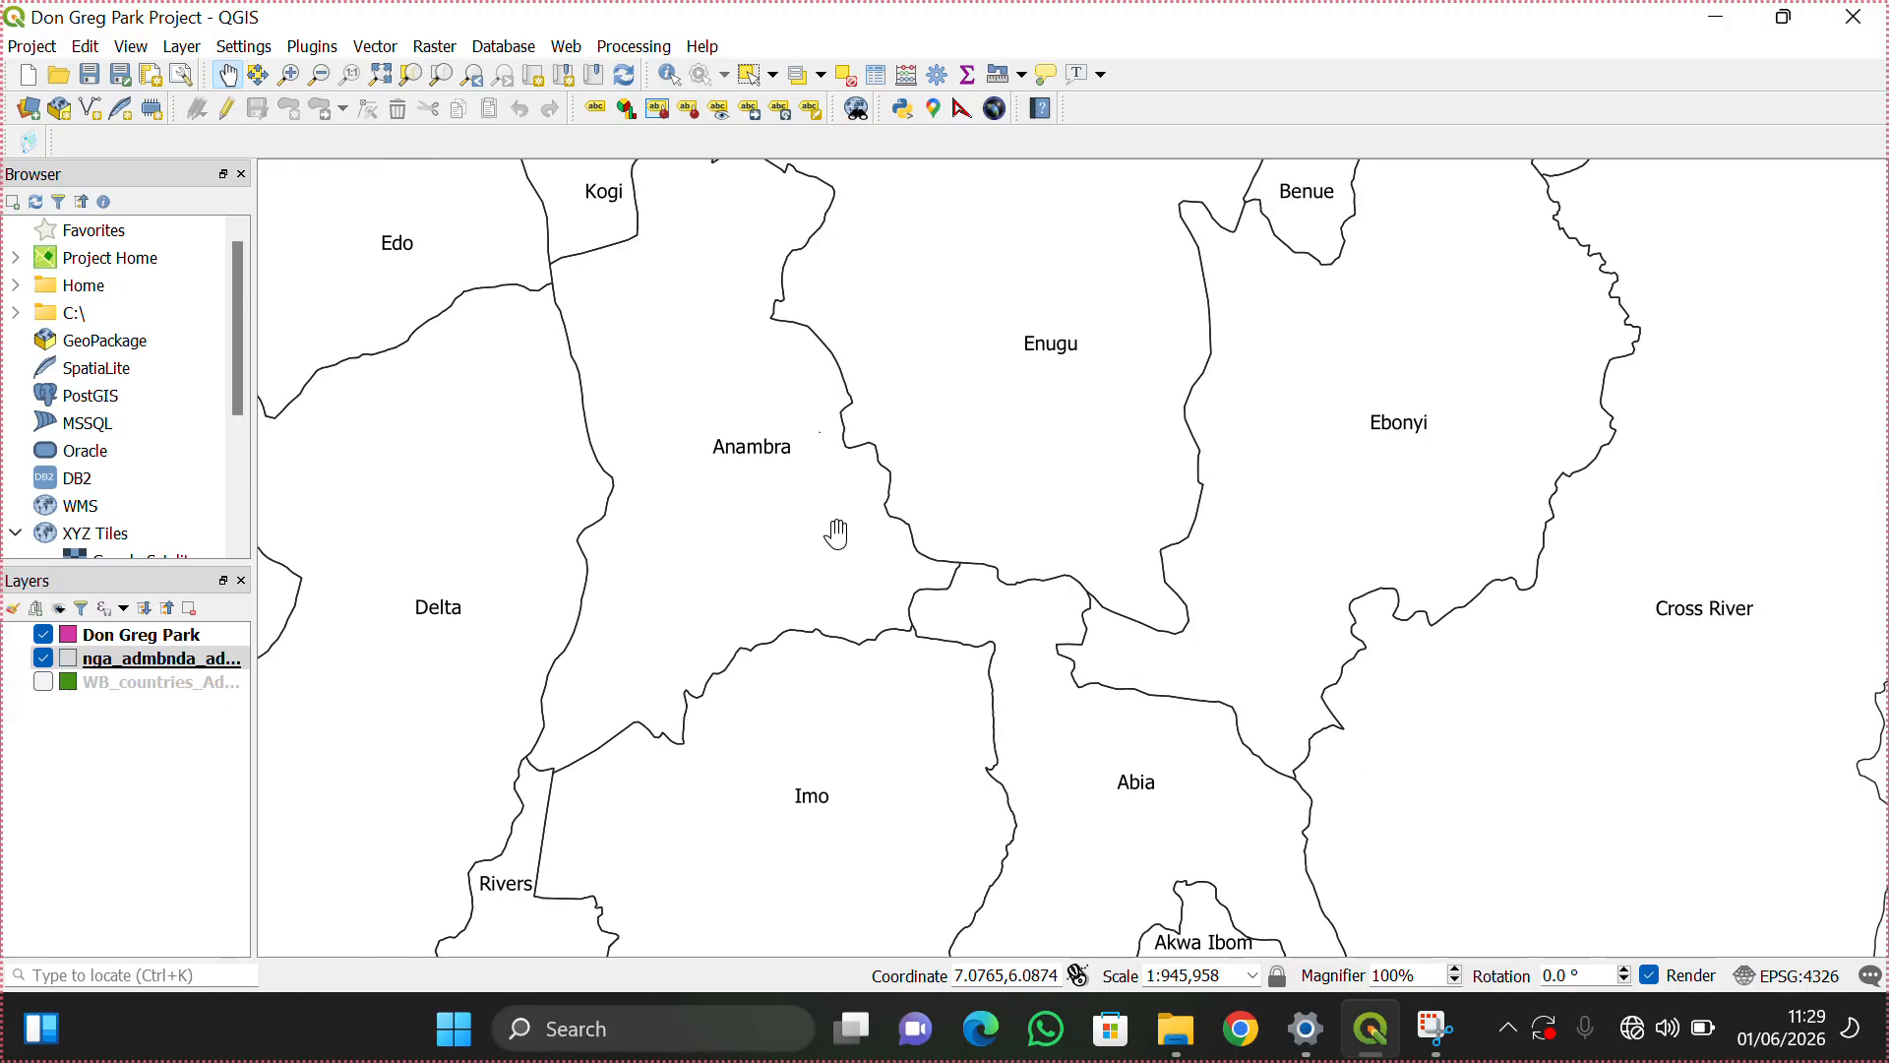
scroll(838, 534, down, 5)
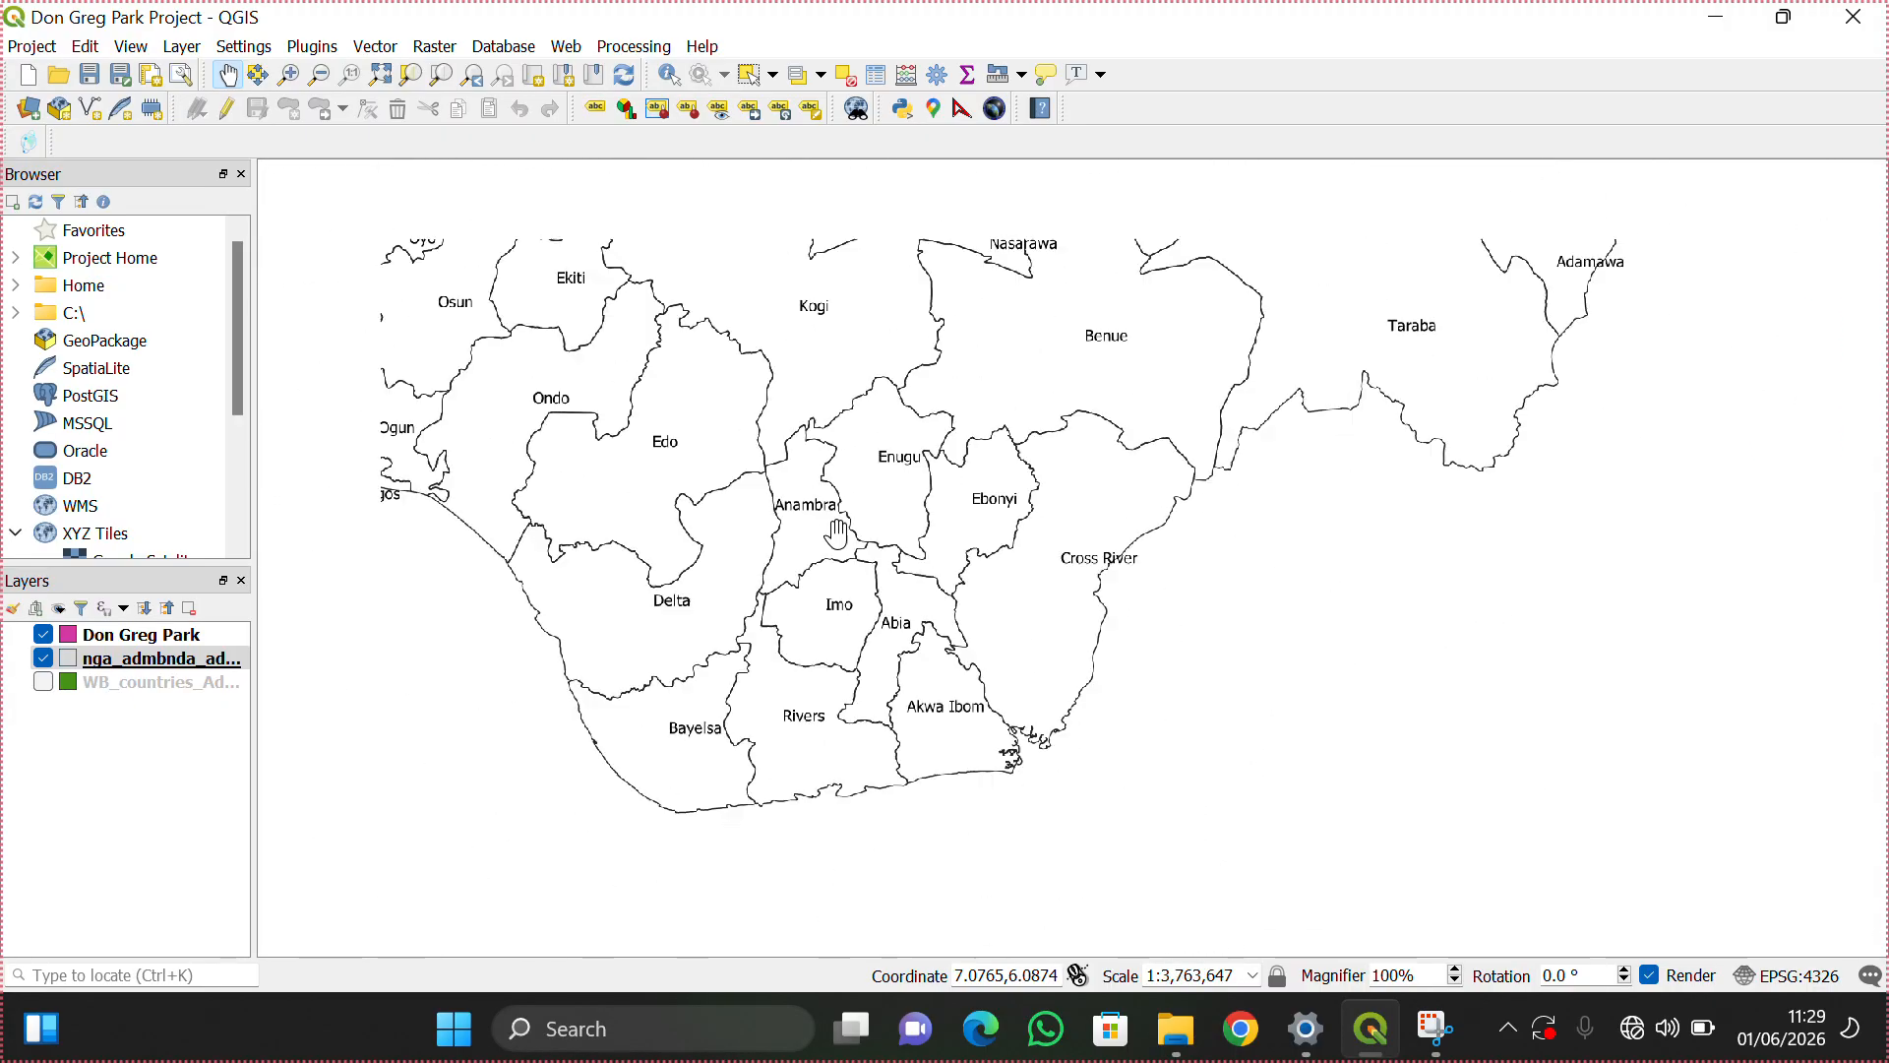
scroll(837, 534, down, 3)
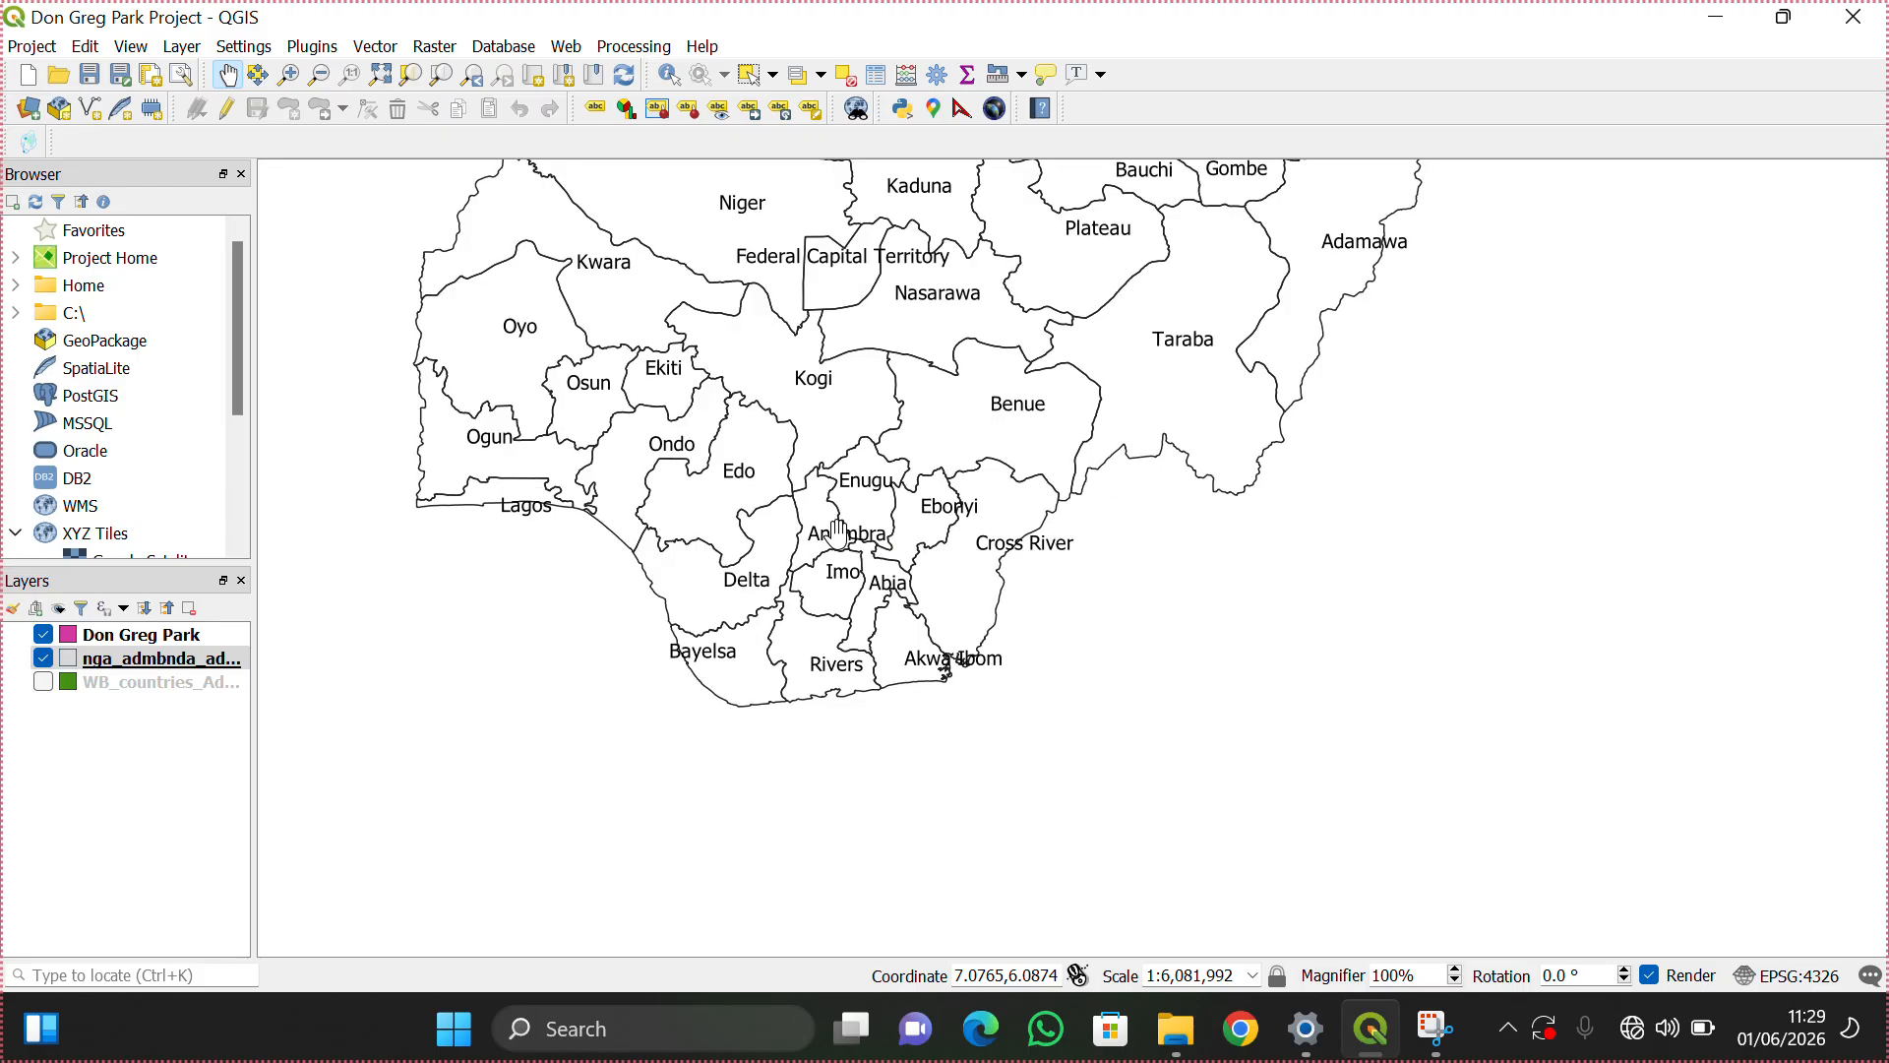
drag(878, 504, 936, 727)
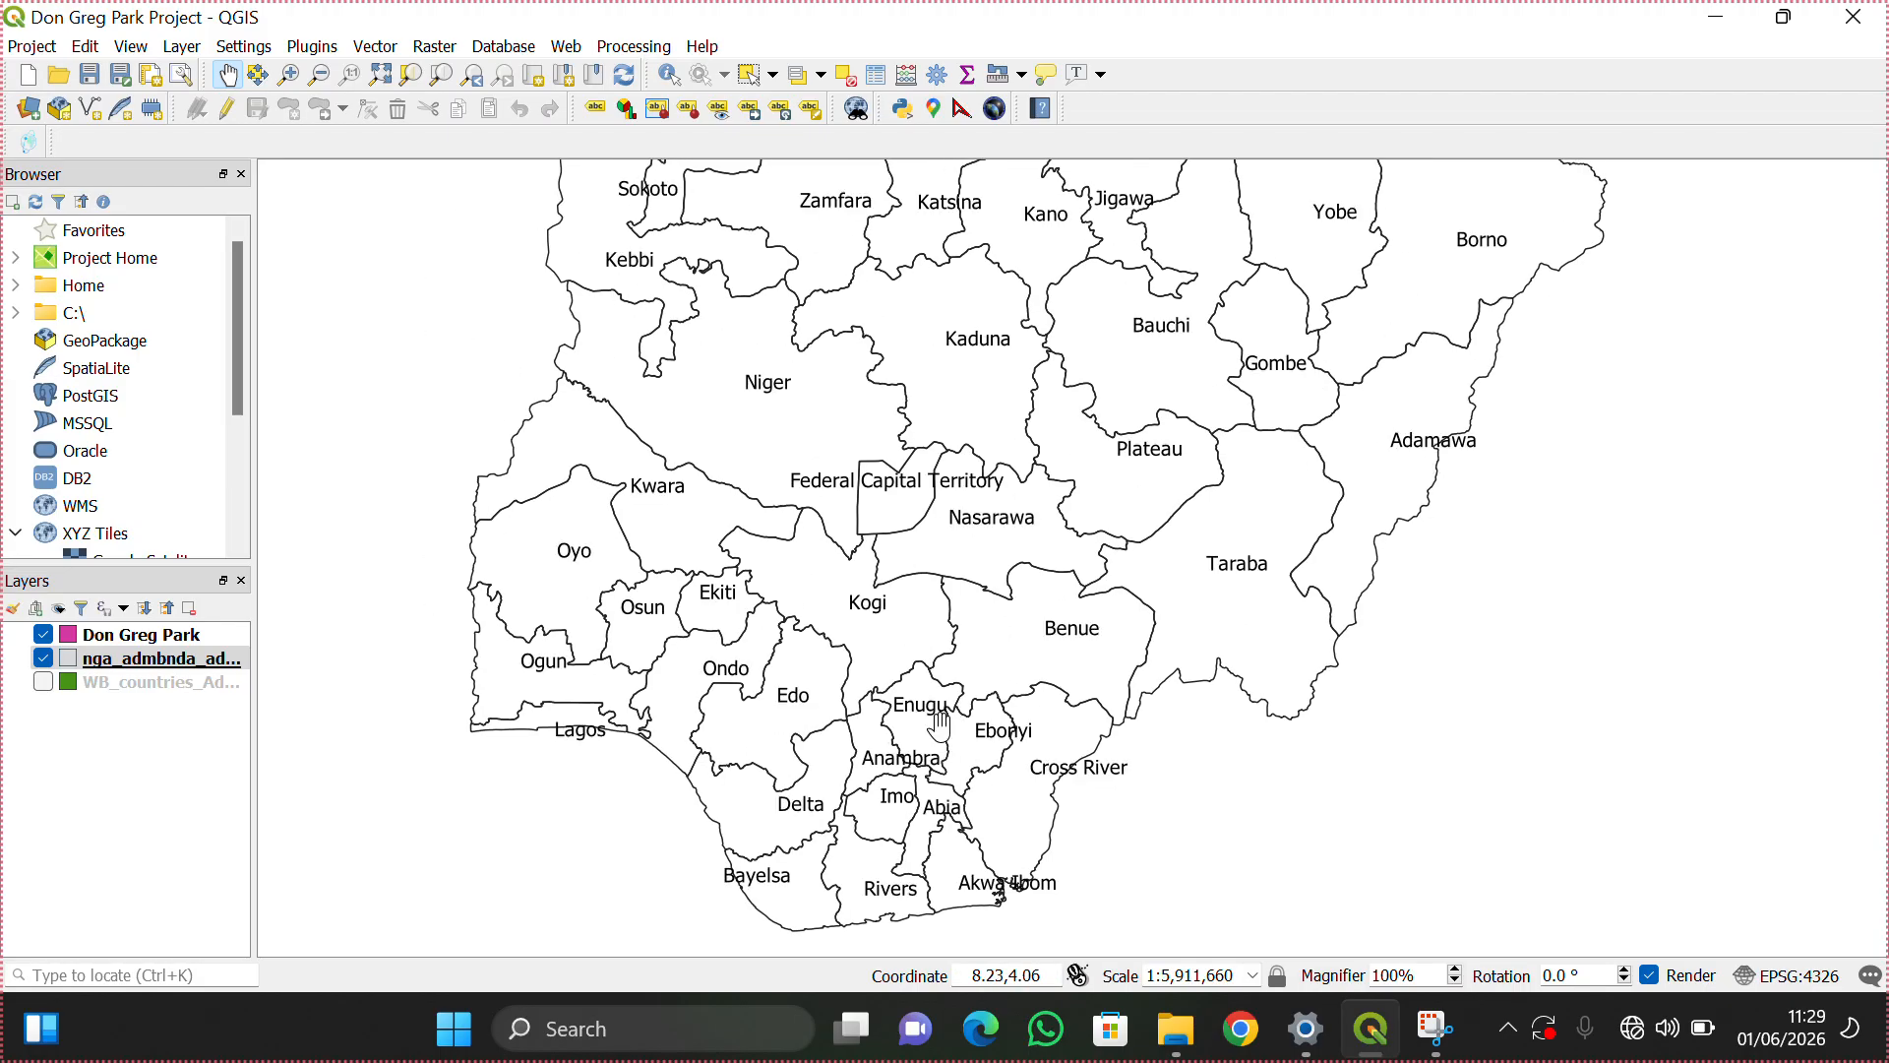
scroll(942, 726, down, 1)
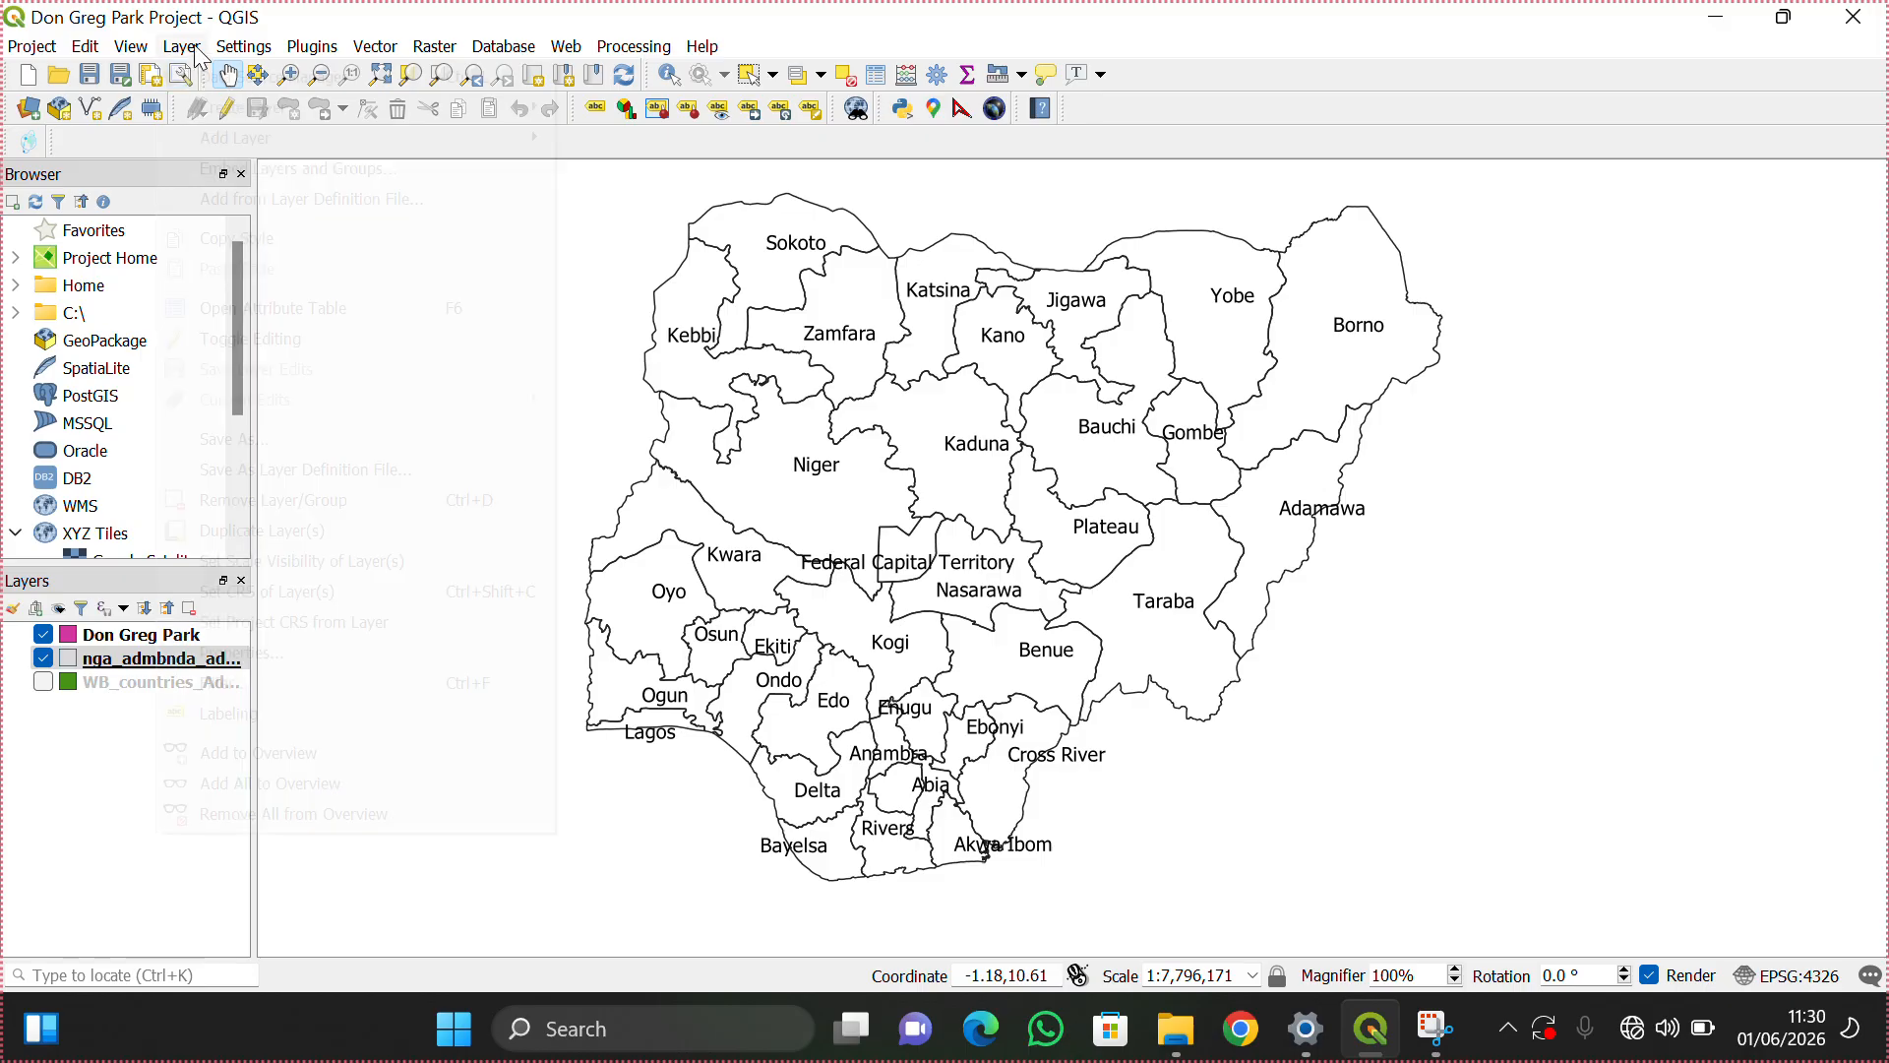
Step: Add the Nigerian local government shapefile nga_admbnda_adm2_osgof_20170222.shp from the NG_LGAs_Admin2 folder as a vector layer
click(243, 46)
mouse_move(182, 46)
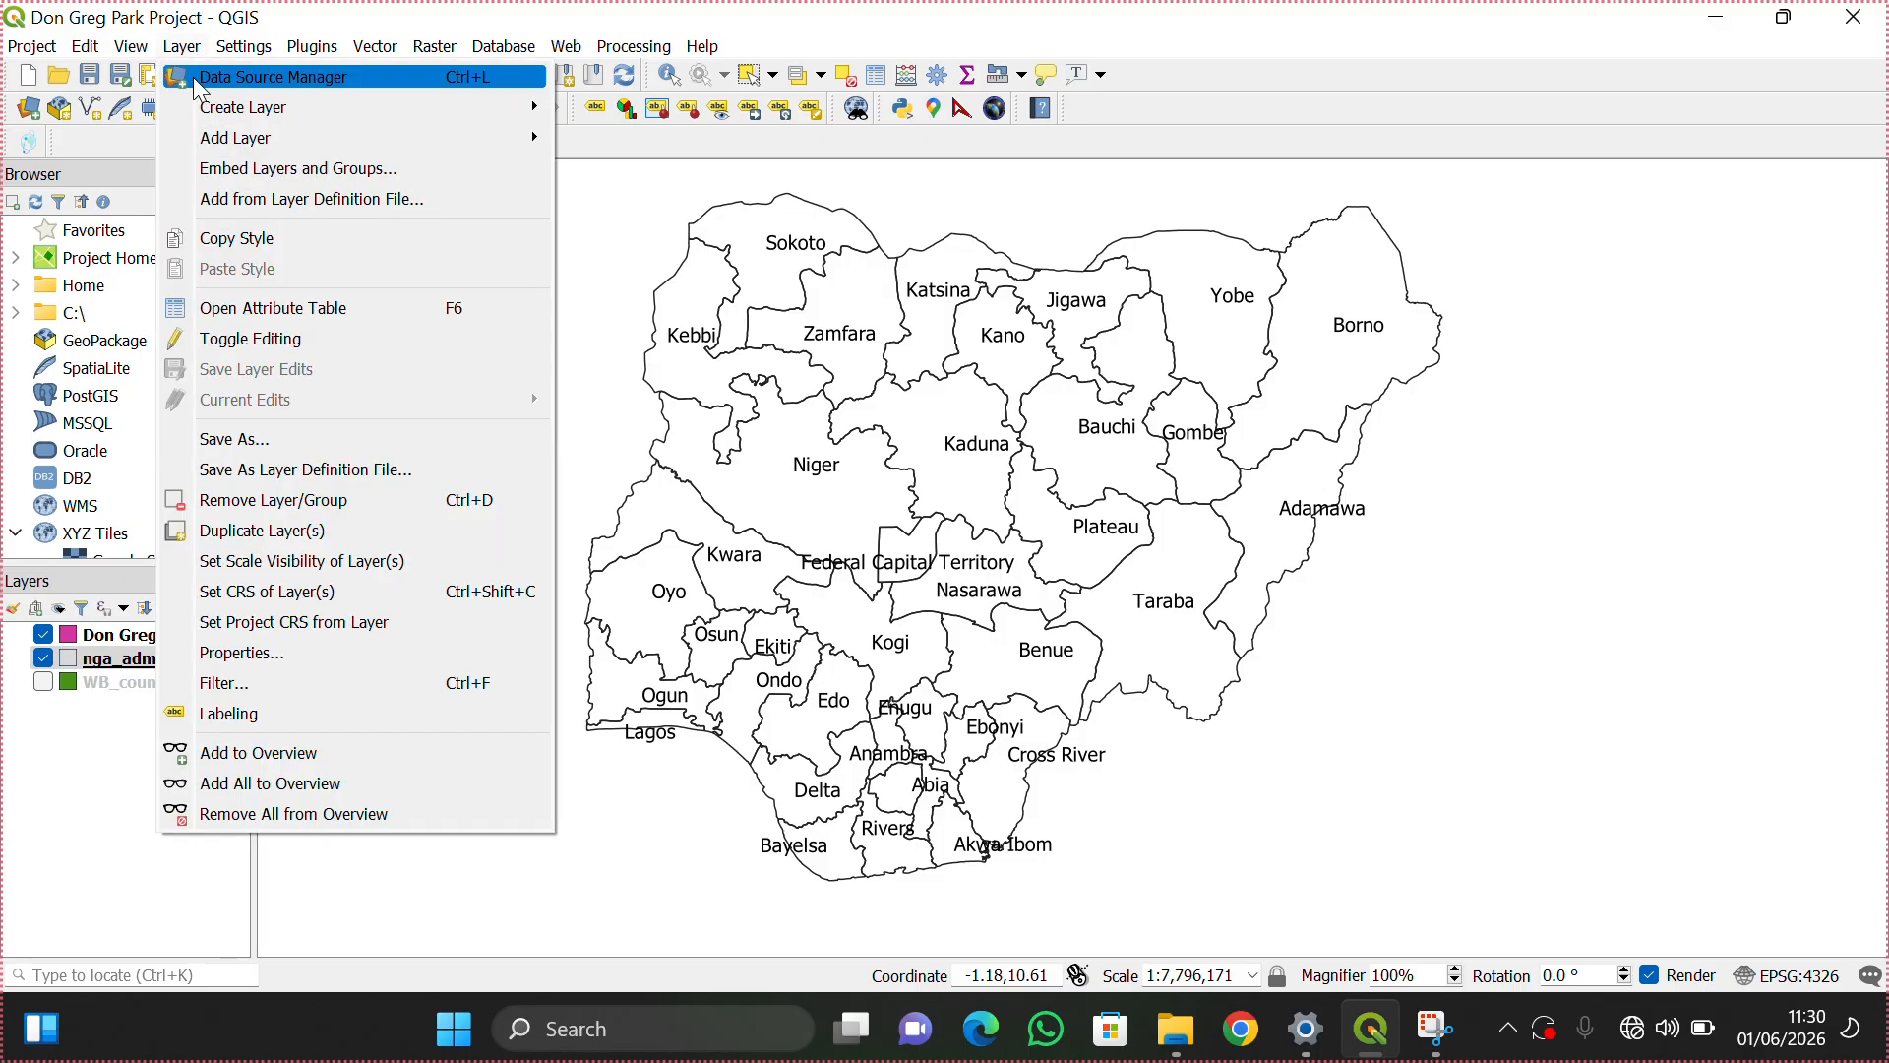
mouse_move(227, 134)
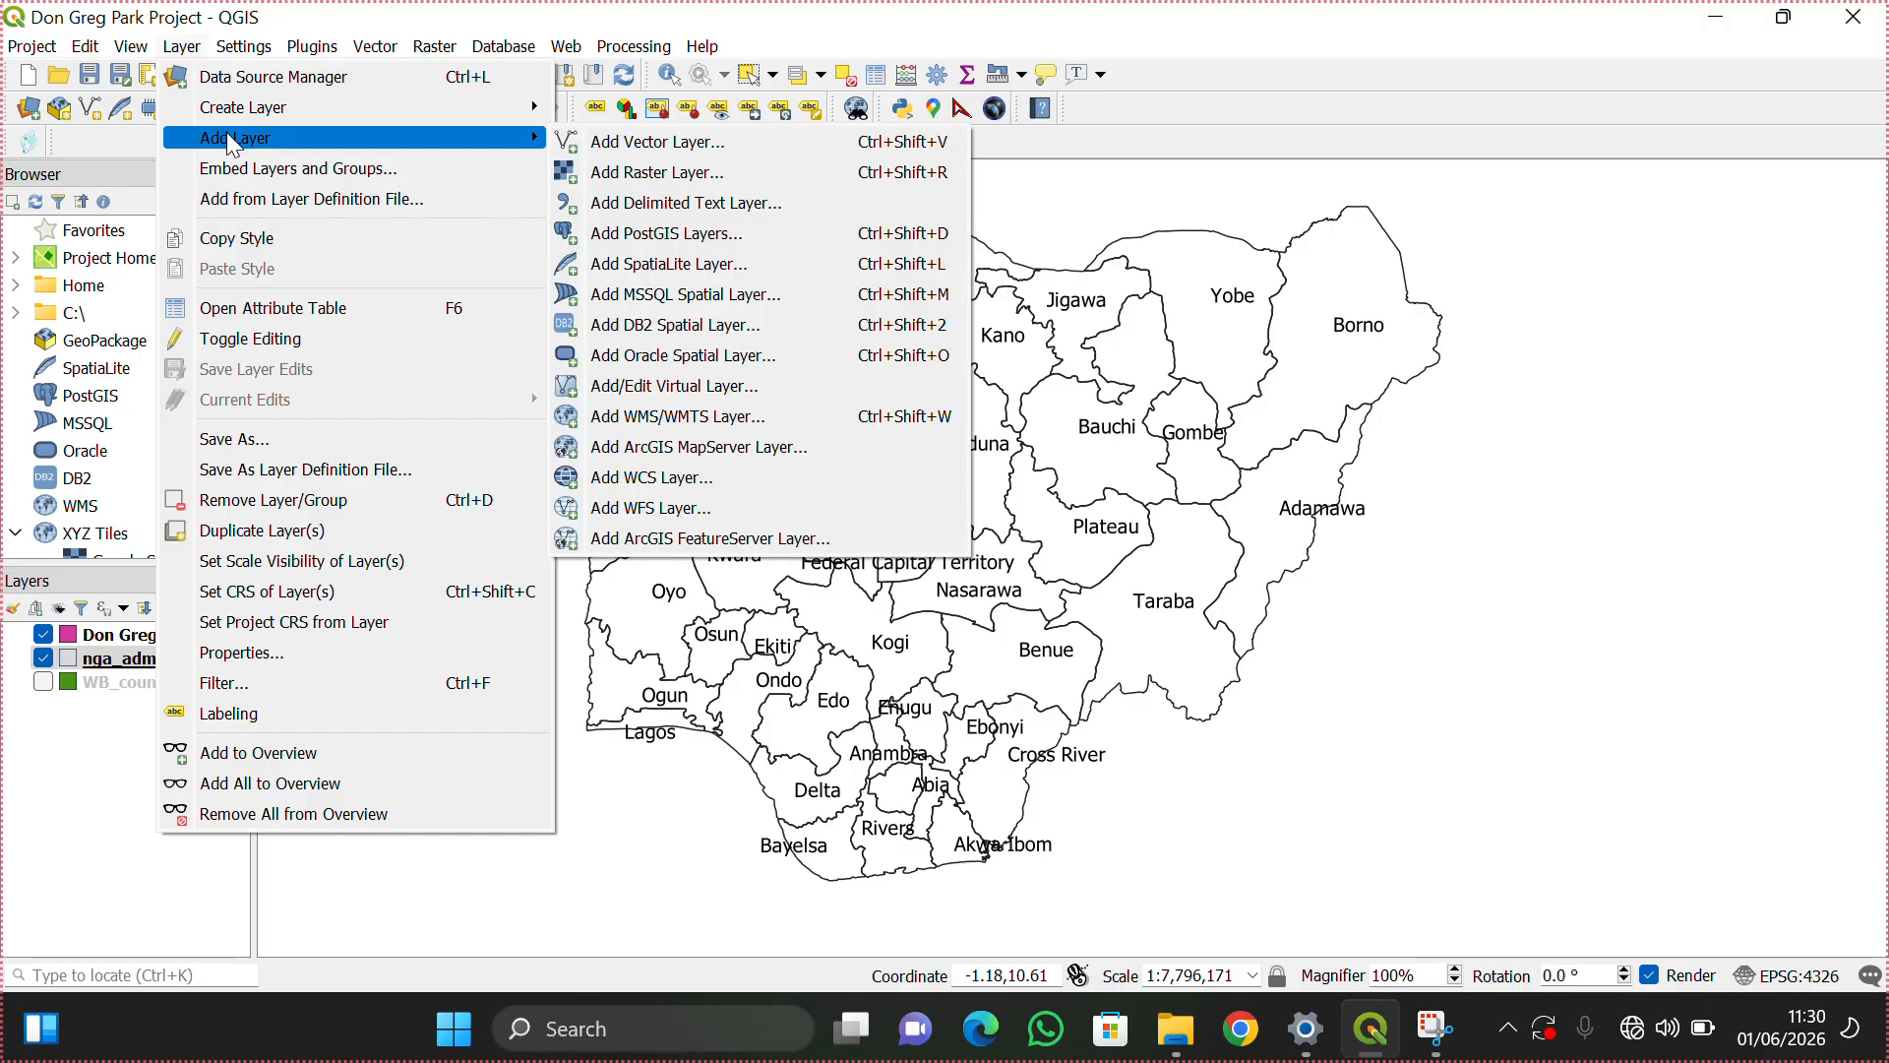
click(676, 155)
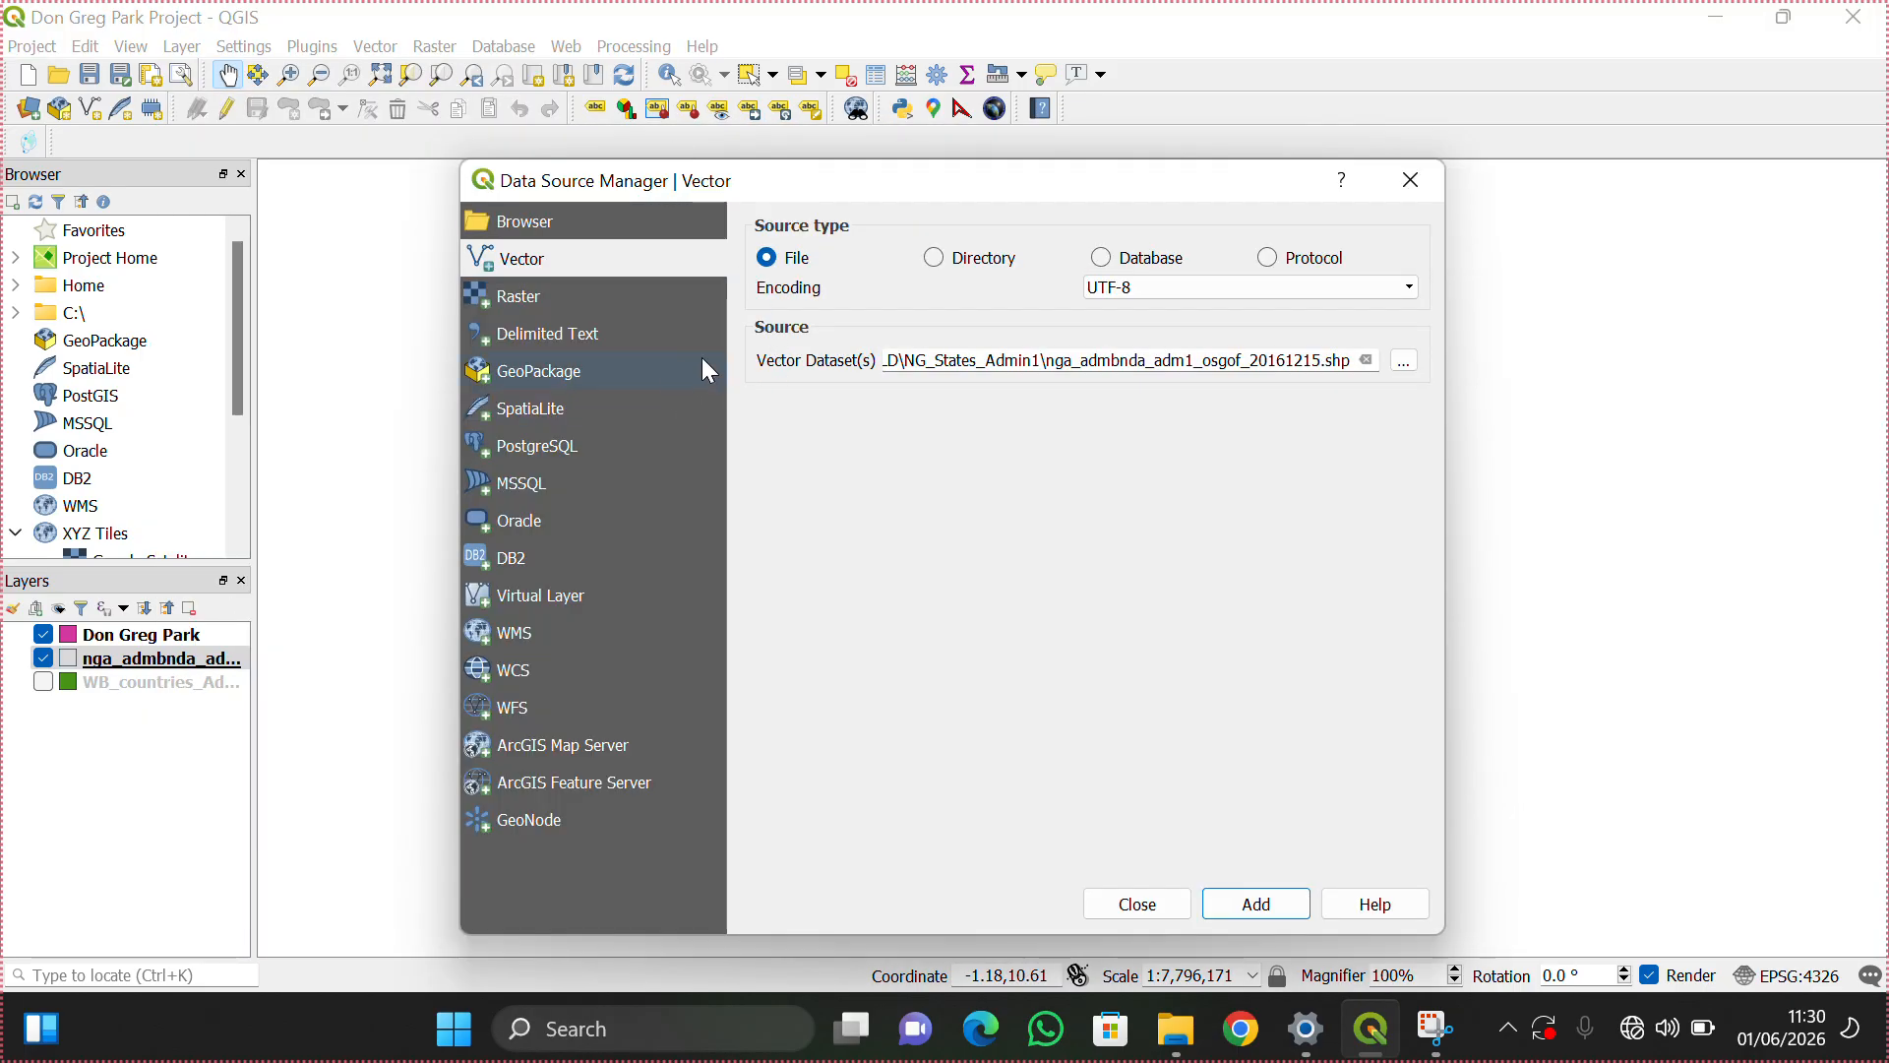
click(1405, 361)
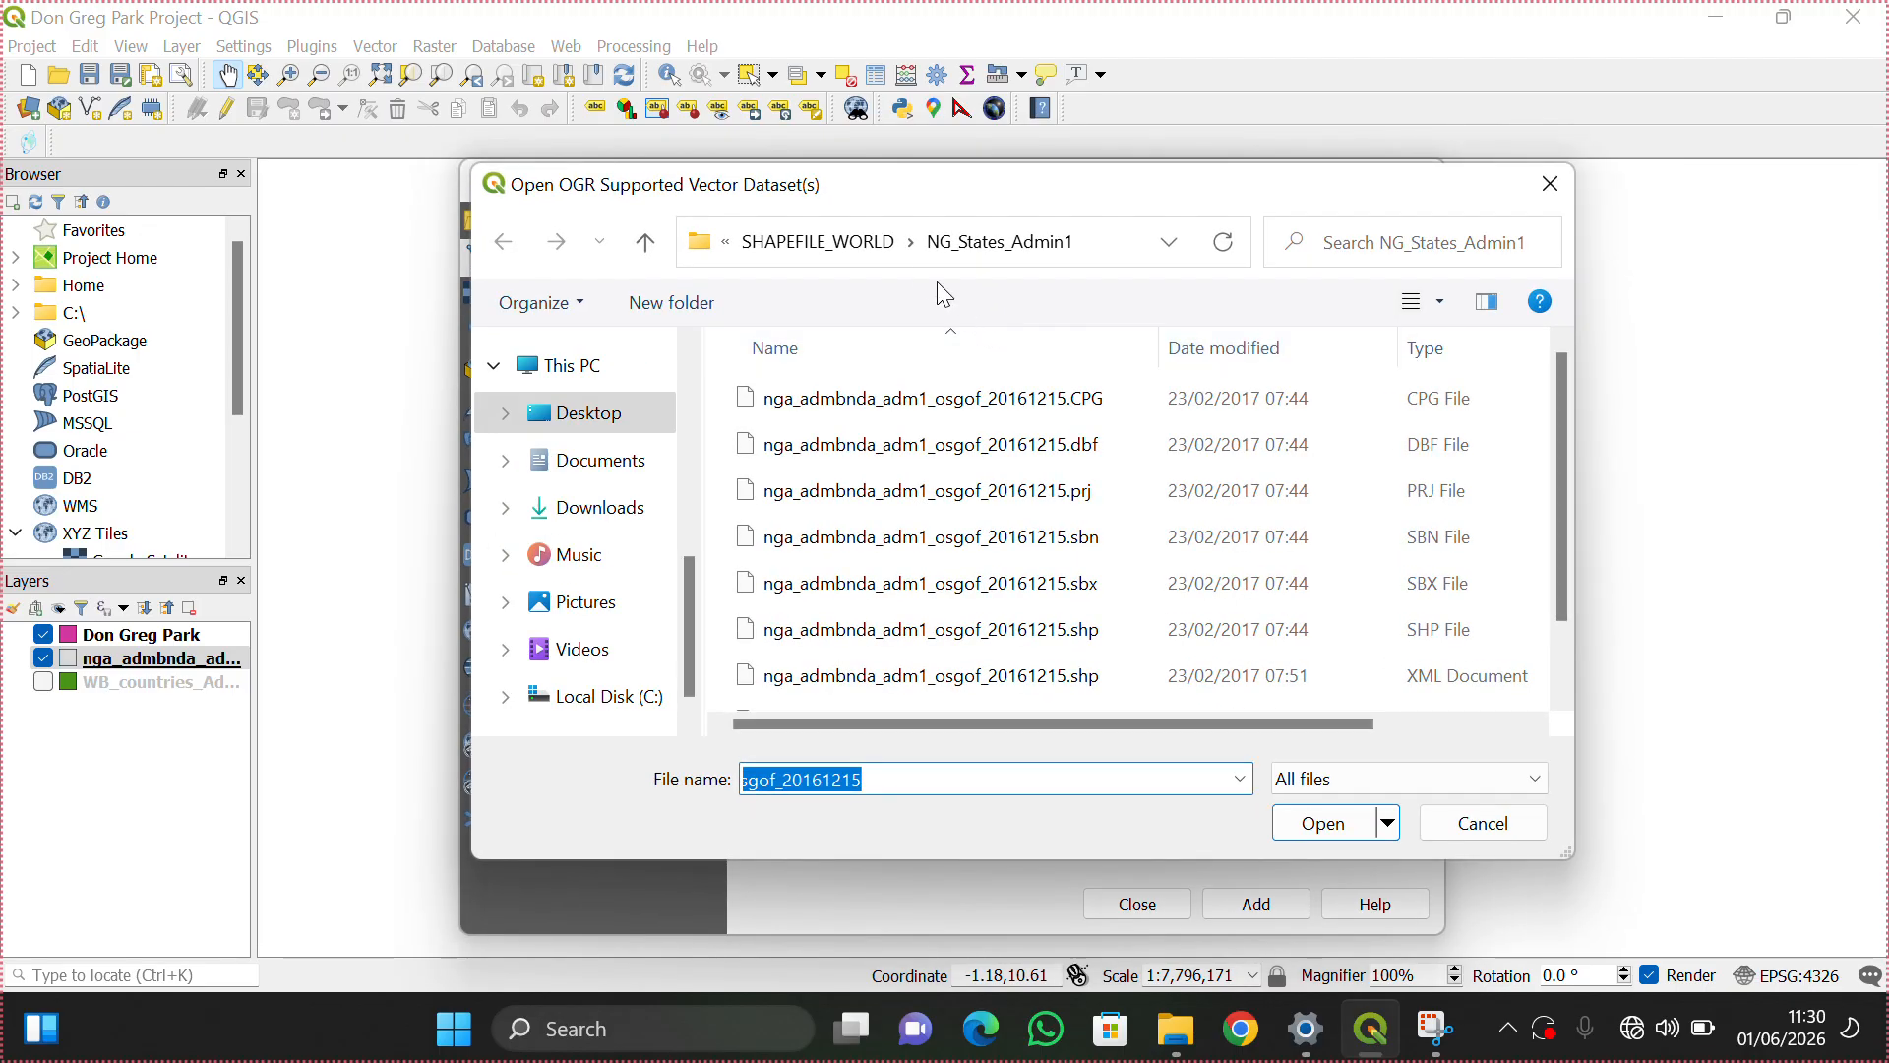
click(875, 243)
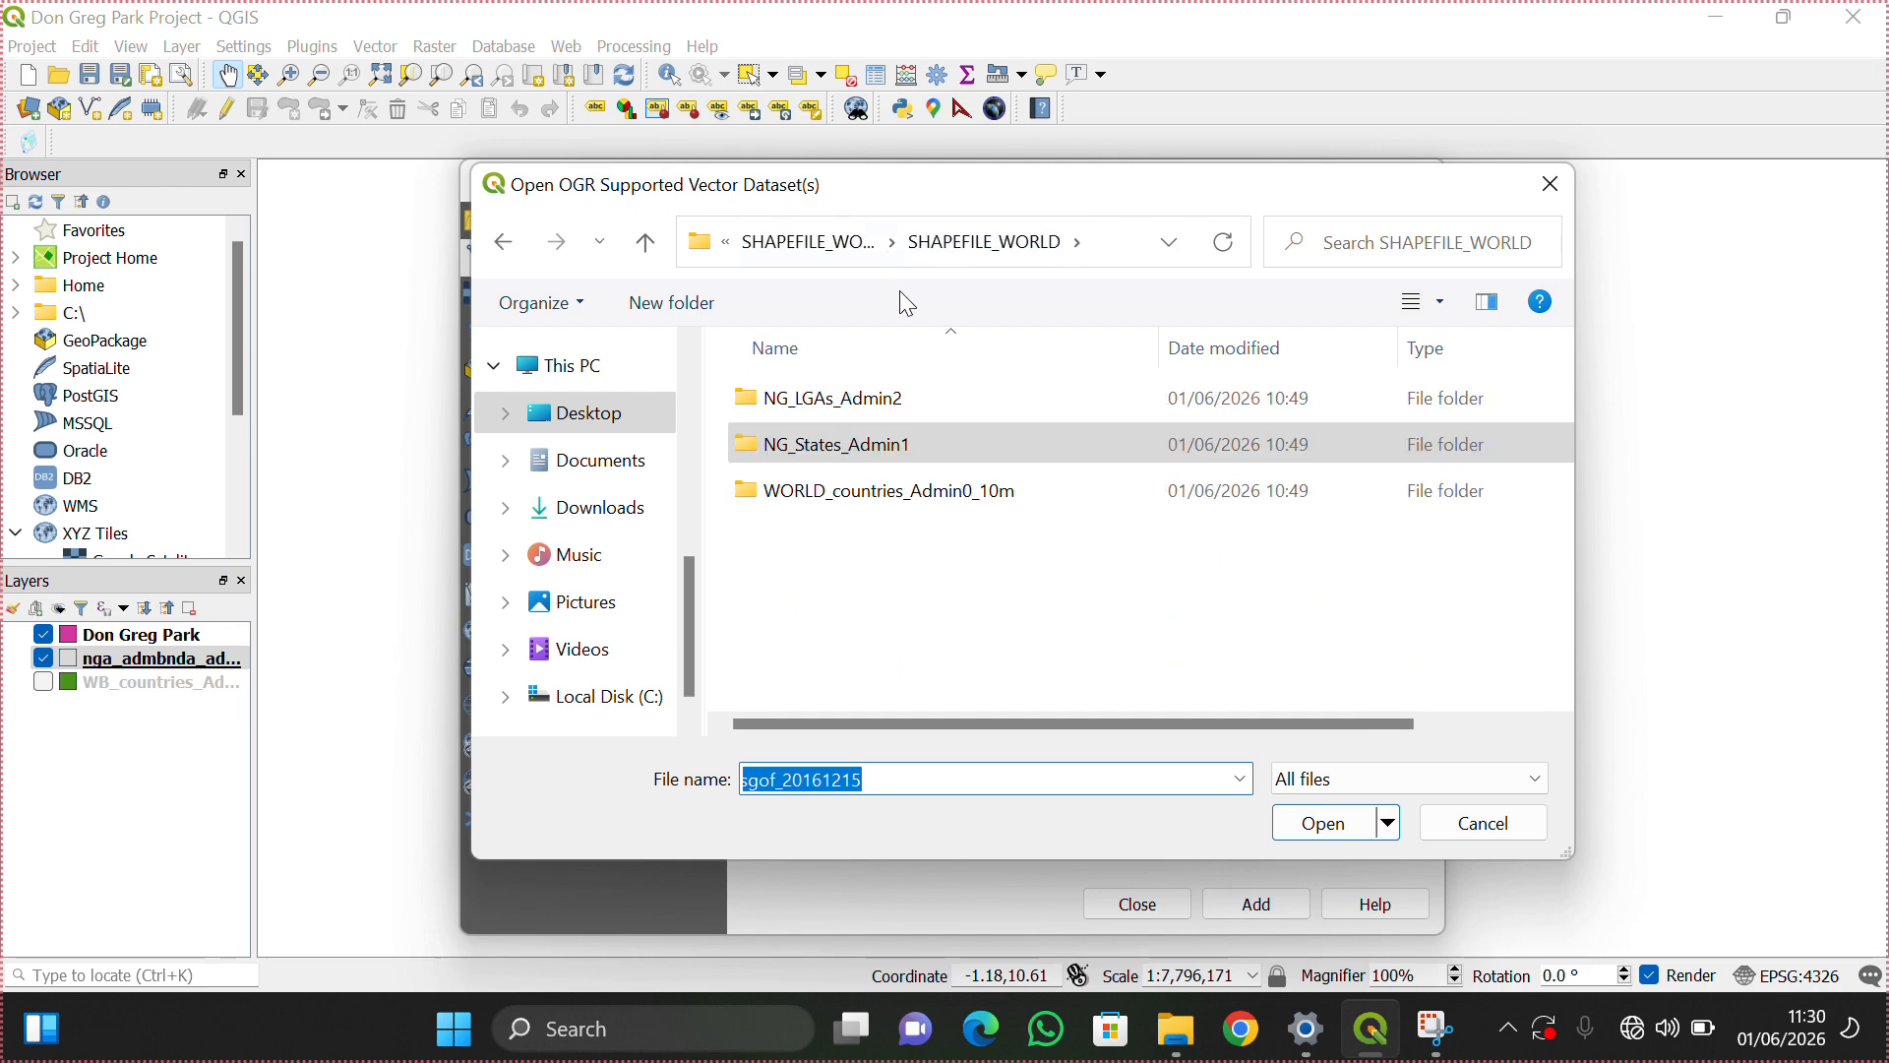
double_click(885, 398)
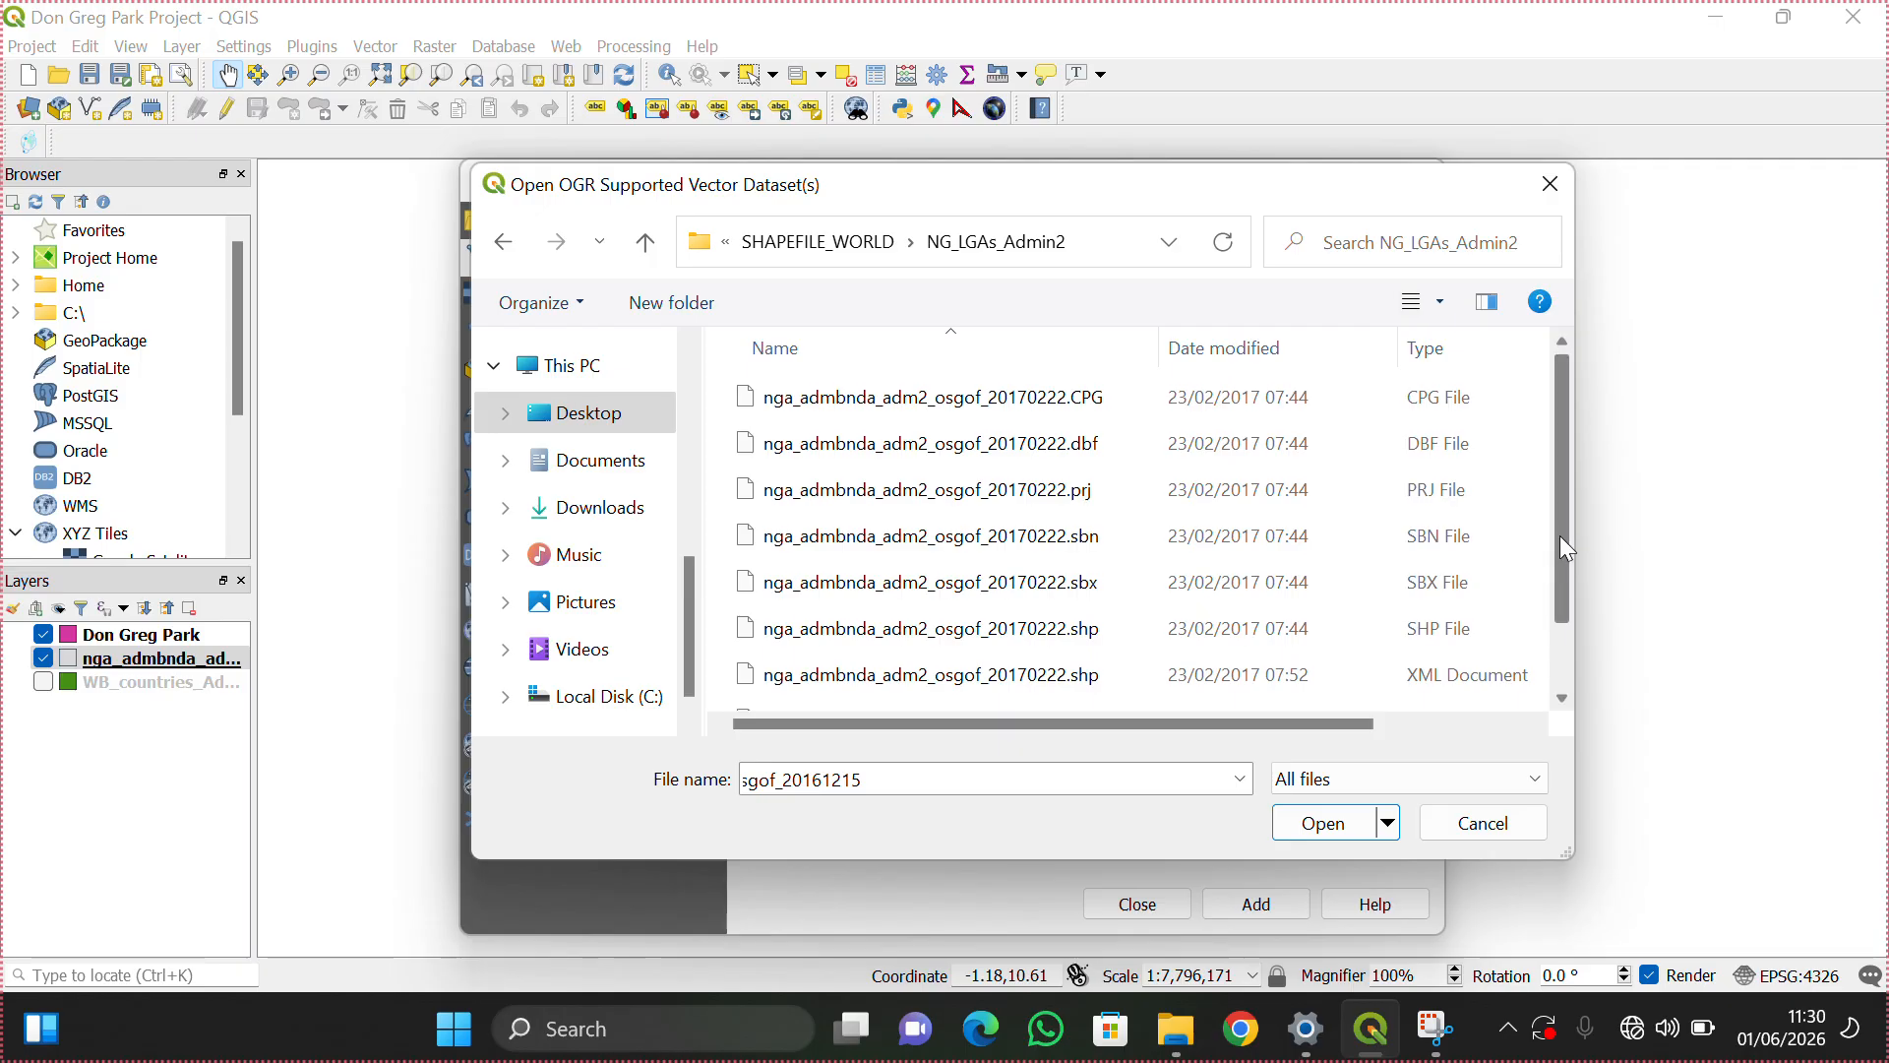
drag(1561, 535, 1572, 602)
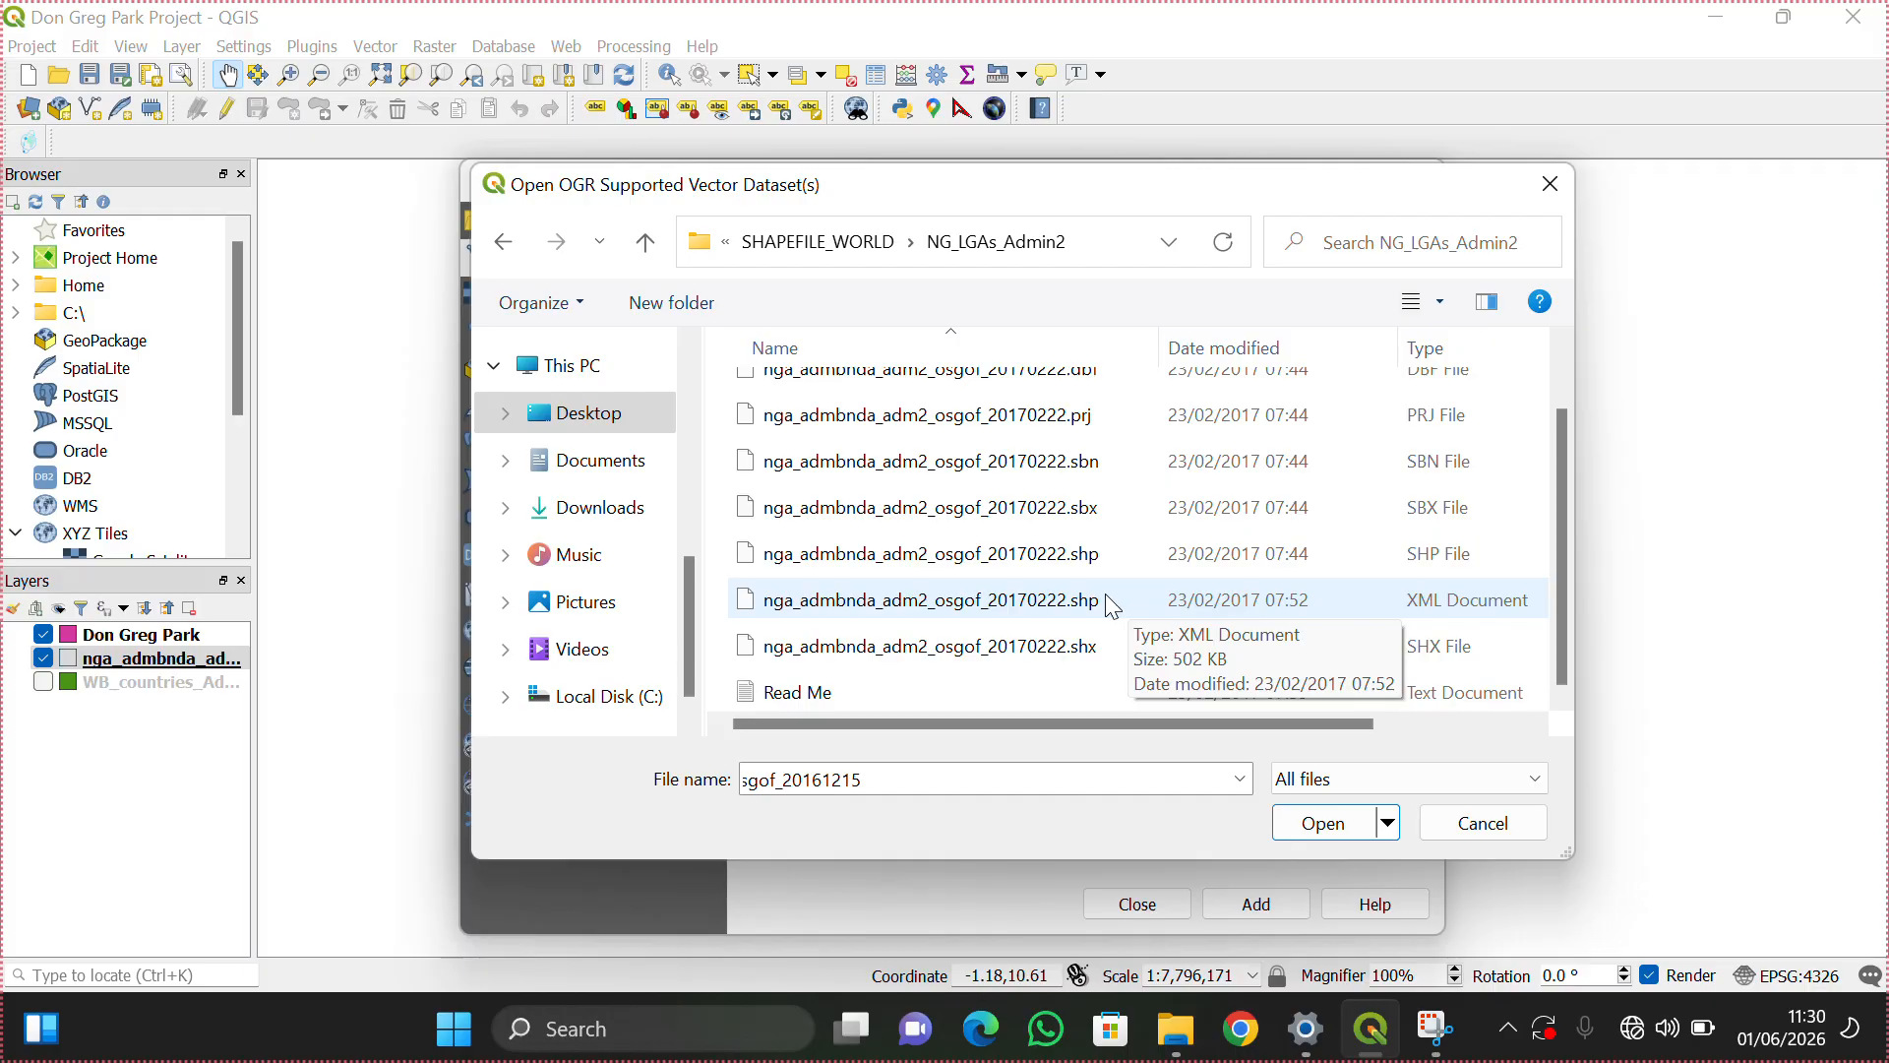
double_click(1169, 554)
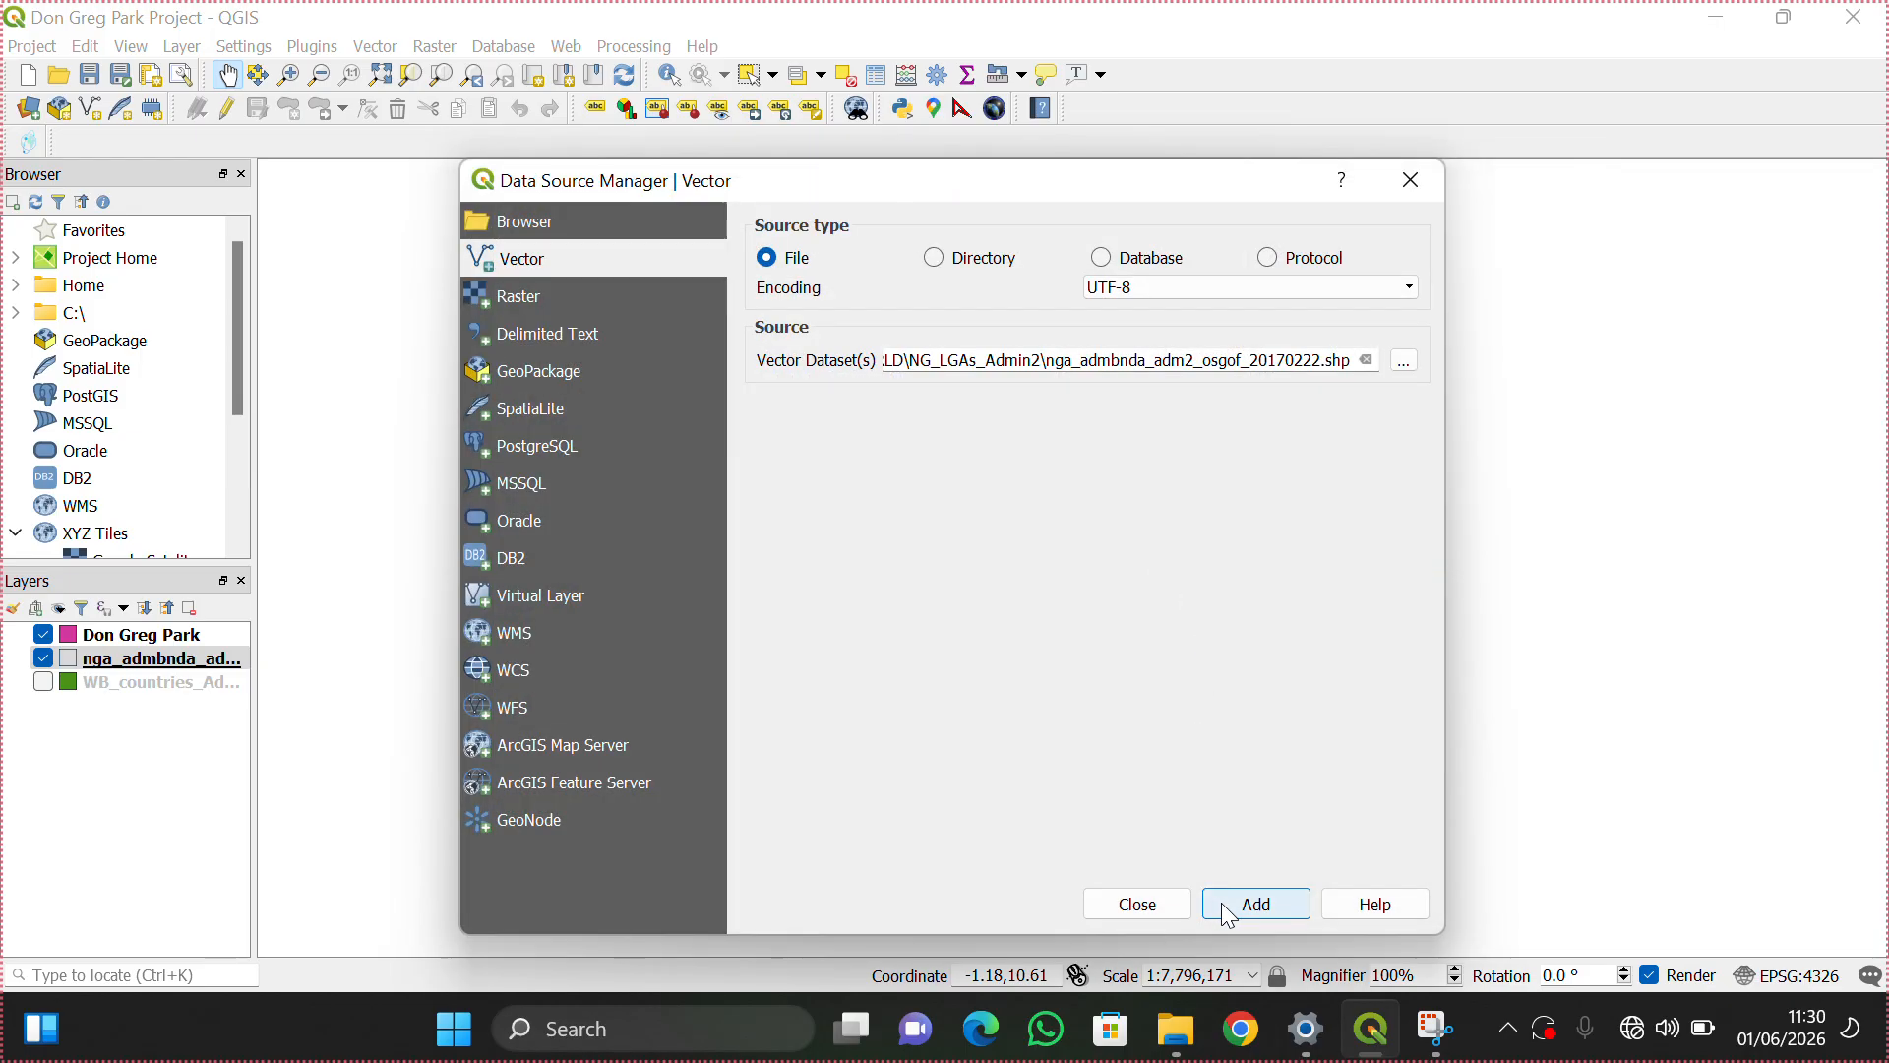
click(1229, 915)
click(1133, 904)
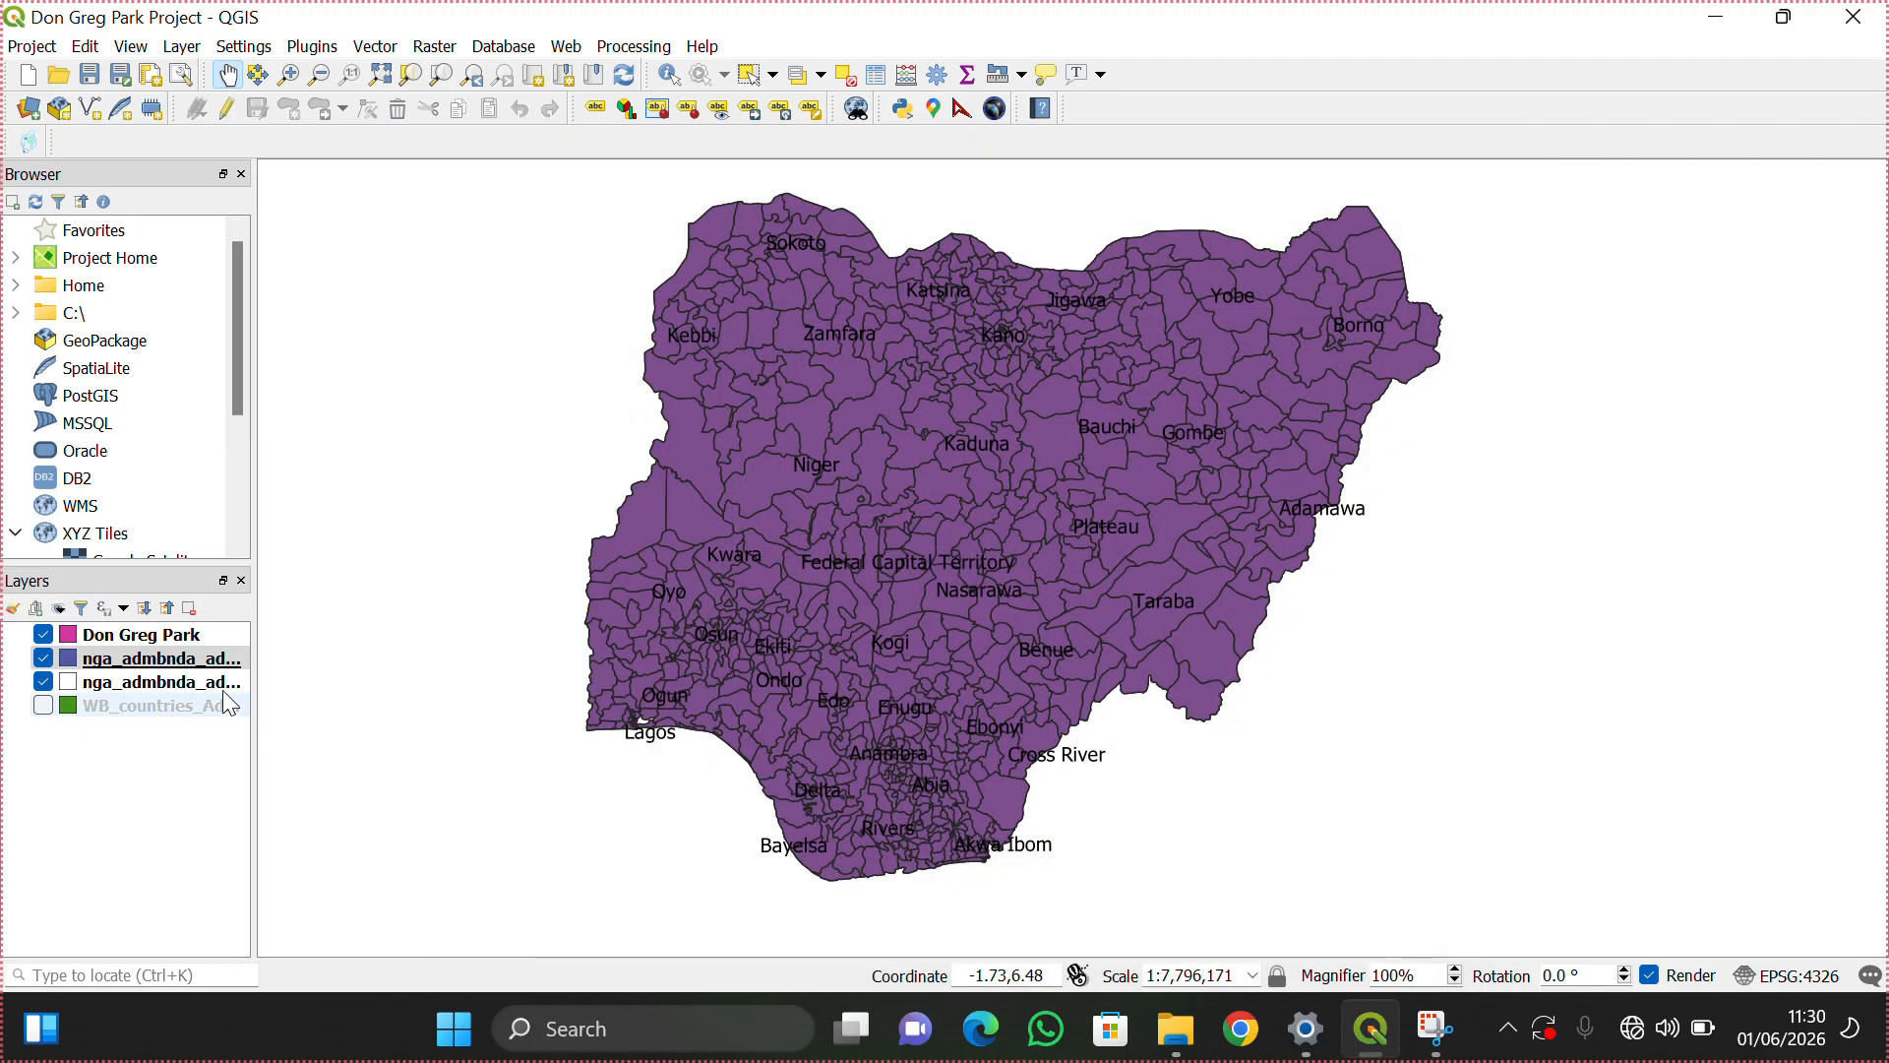
Step: Hide the Don Greg Park and local government layers so that only the labelled Nigerian states layer is shown
click(42, 682)
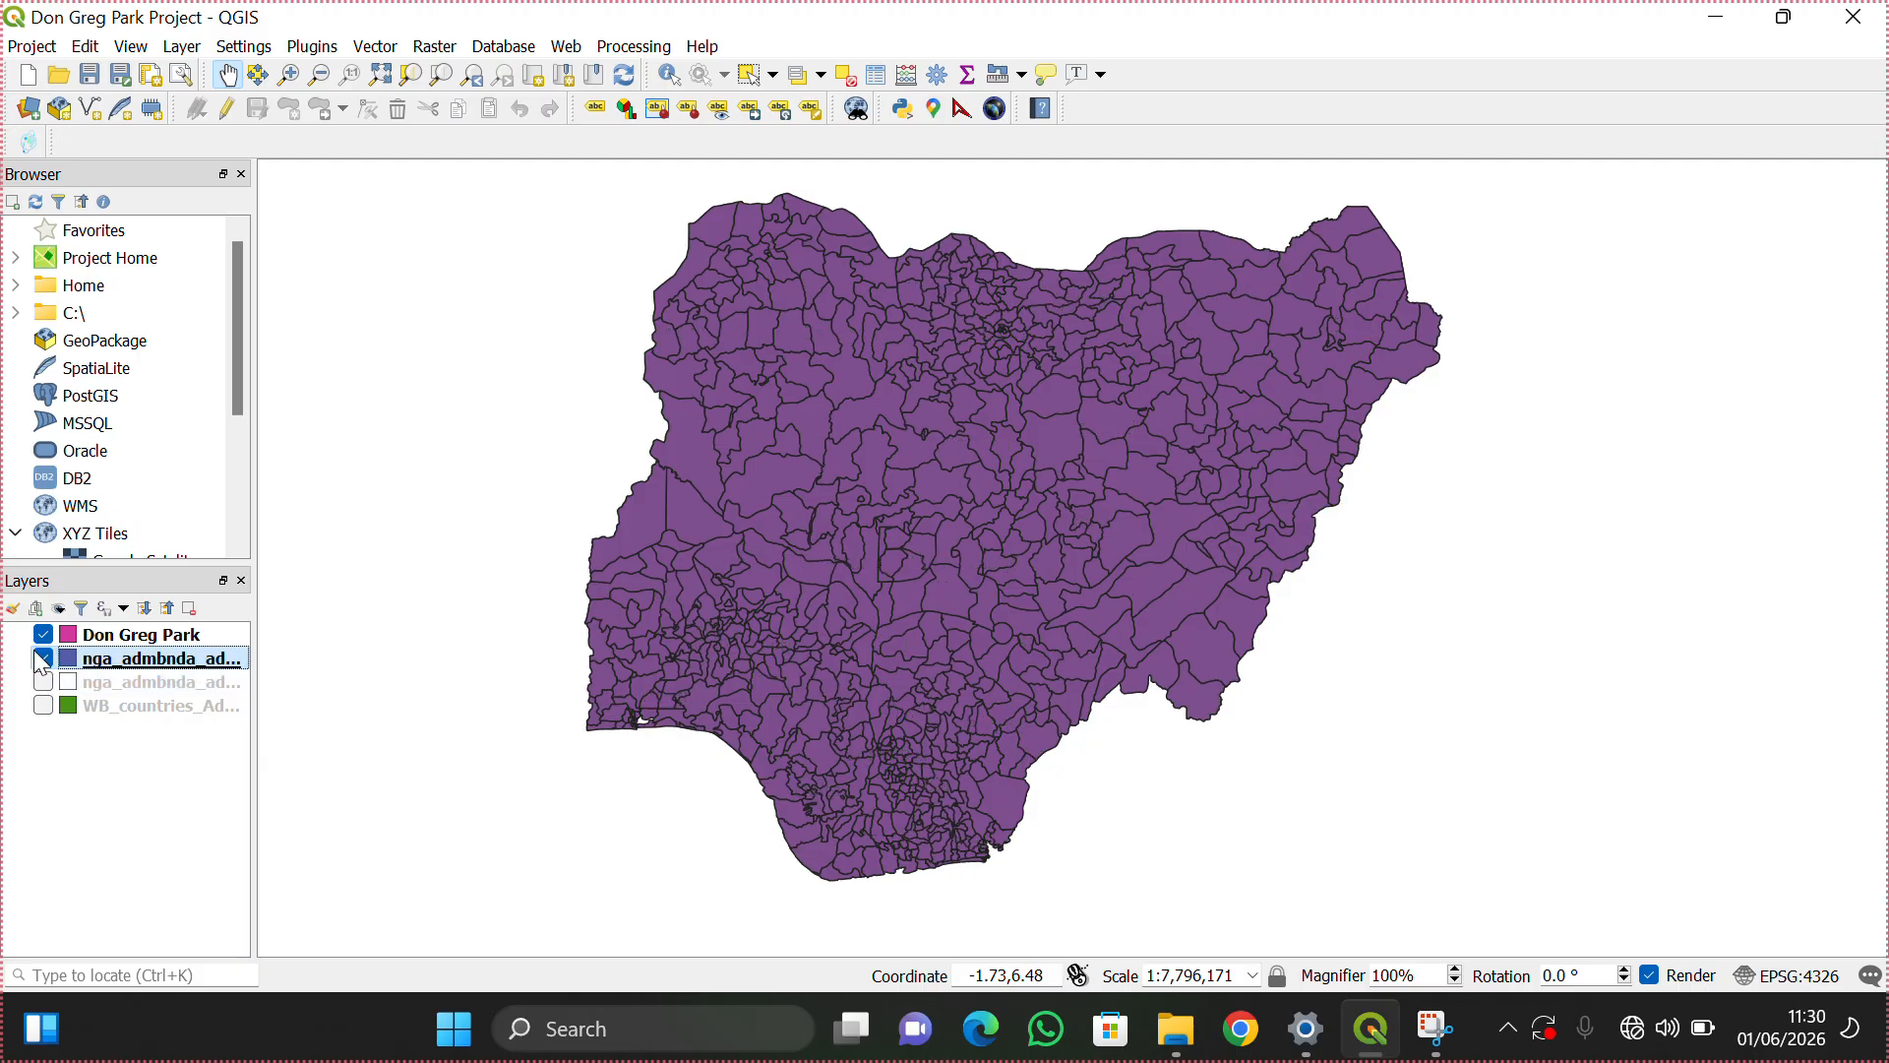
click(43, 634)
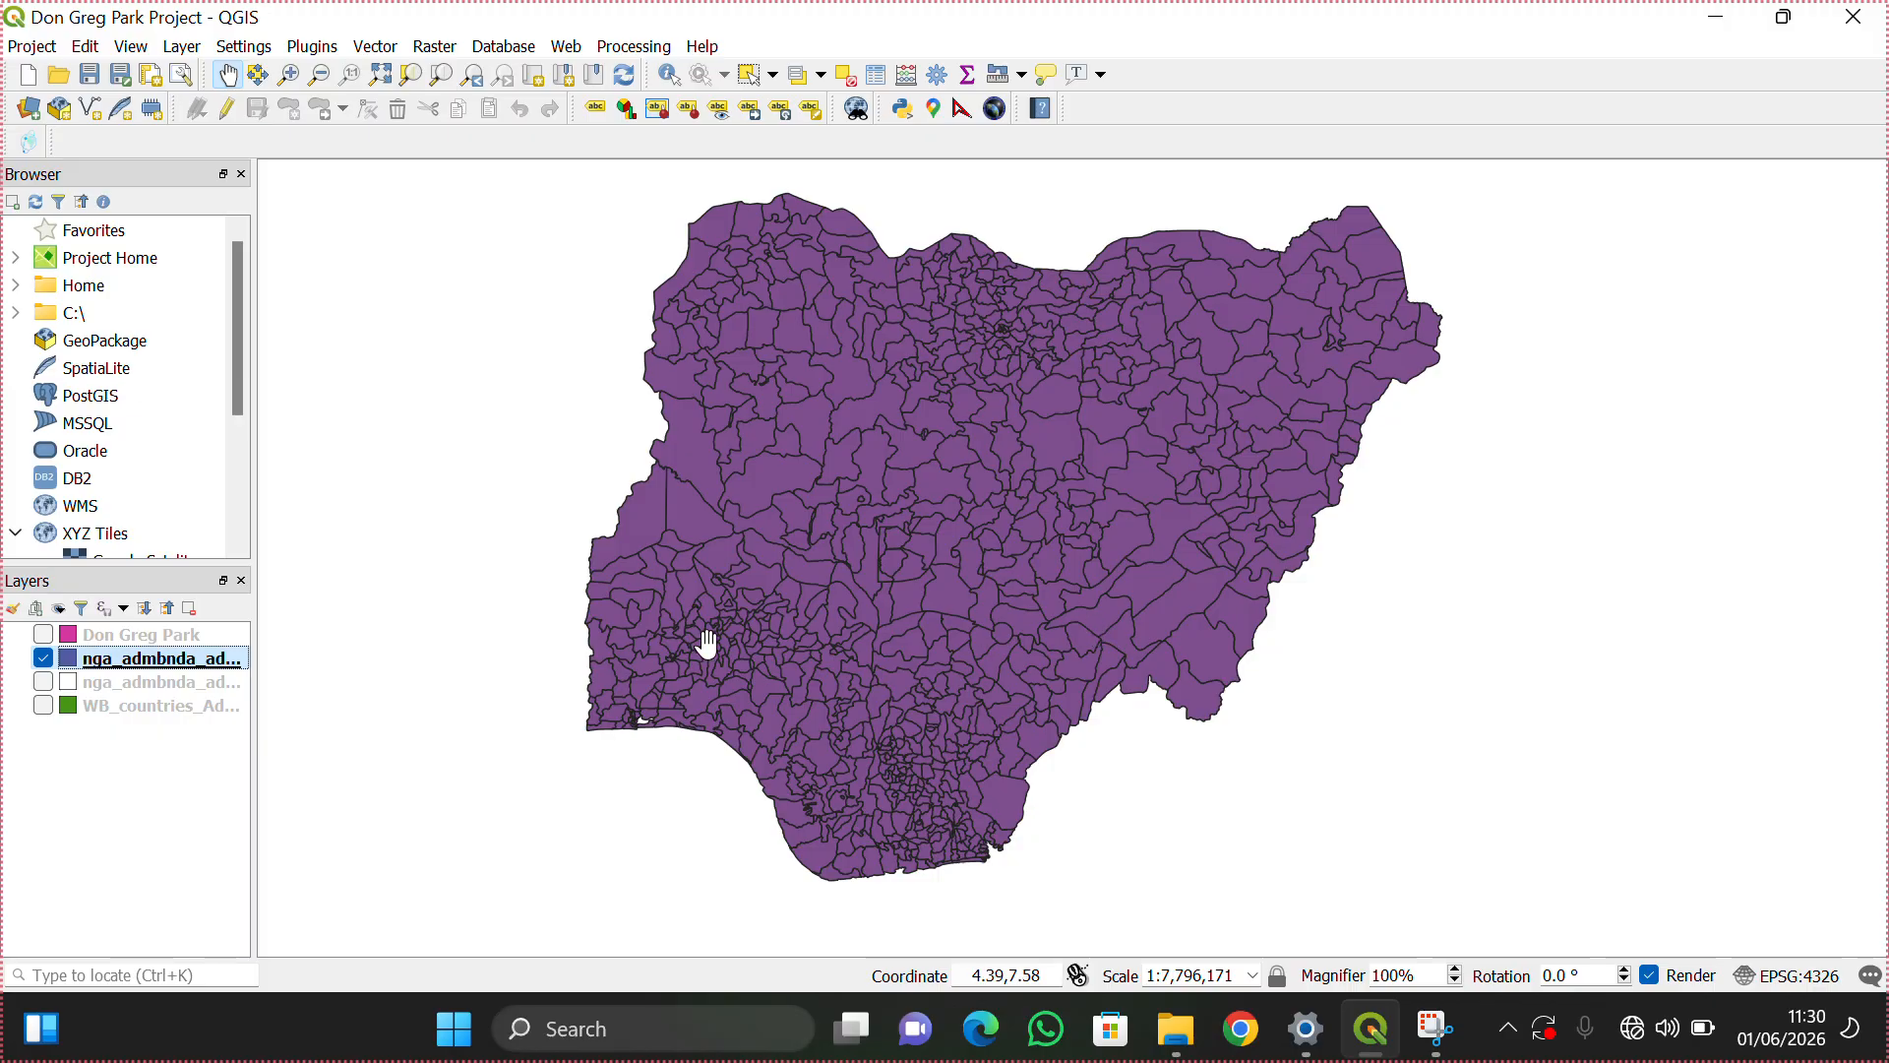
click(42, 658)
shift+click(47, 687)
click(42, 682)
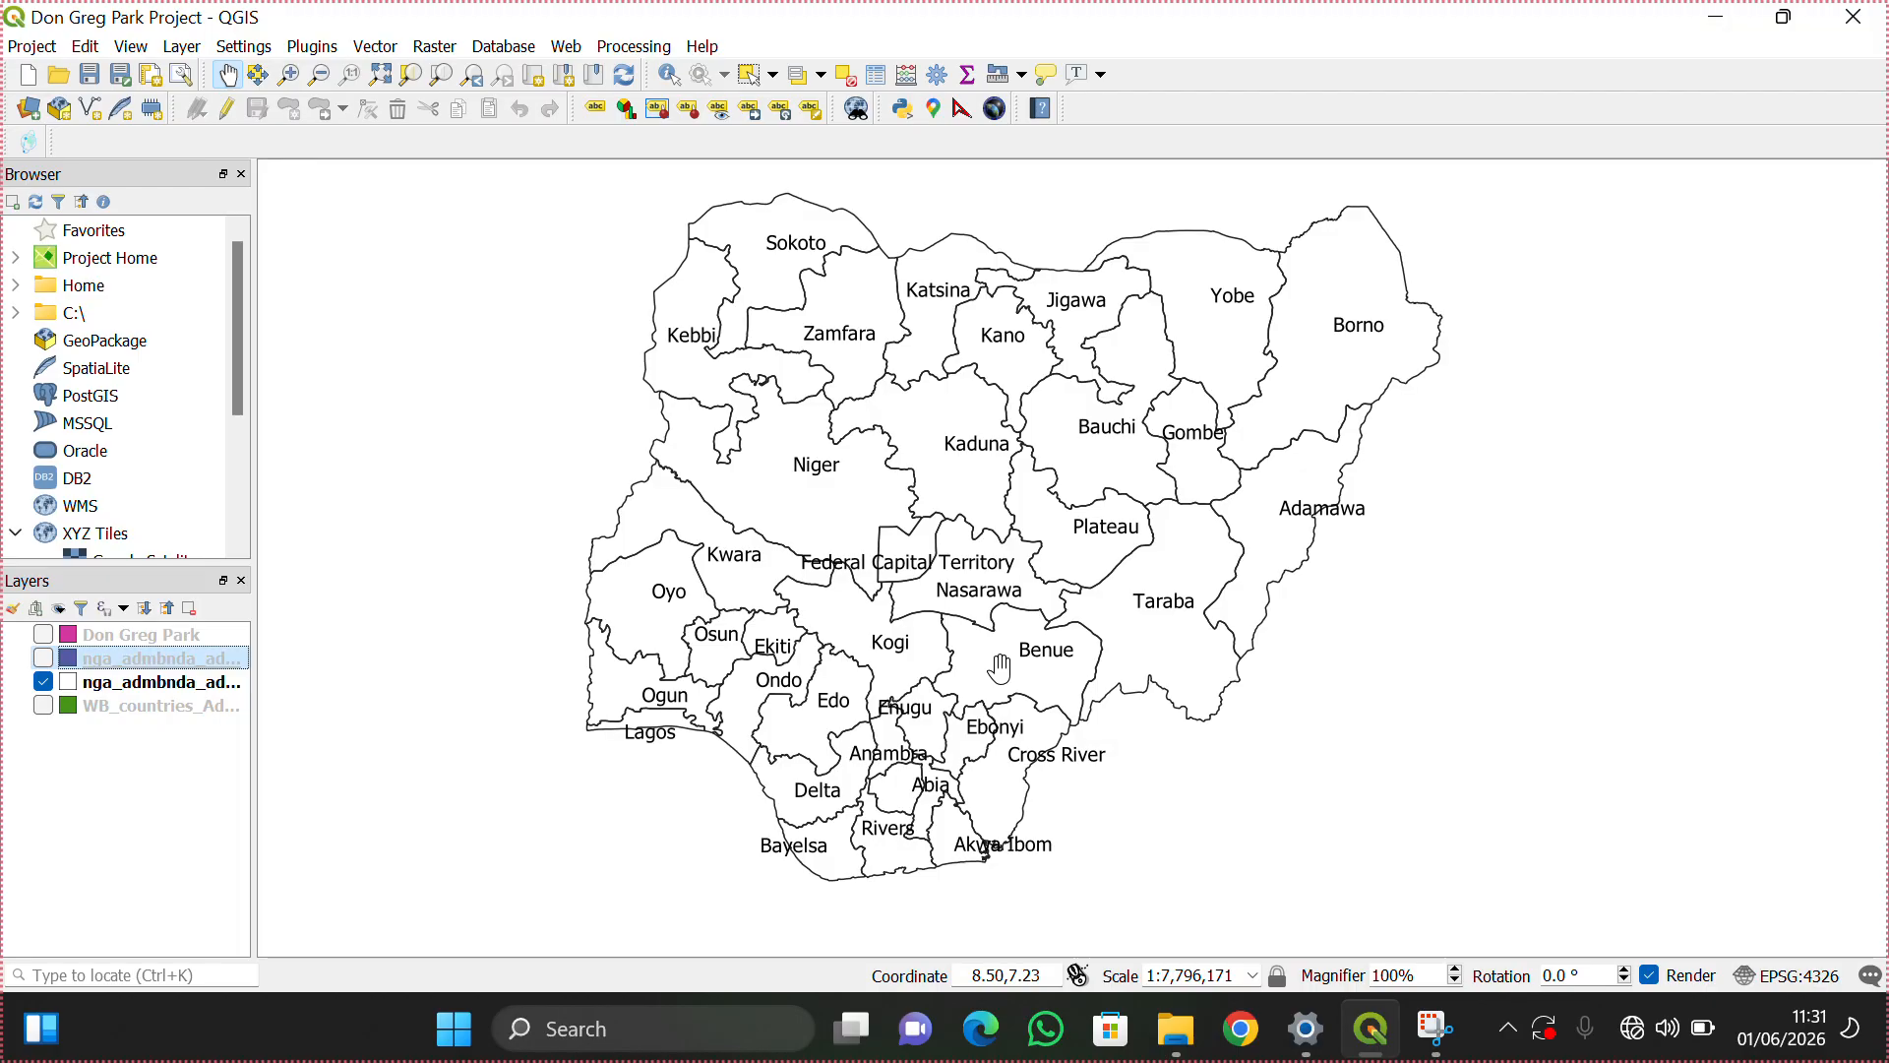
Step: Filter the states layer with the expression "admin1Name" = 'Anambra' and fit the map to the filtered state
click(148, 692)
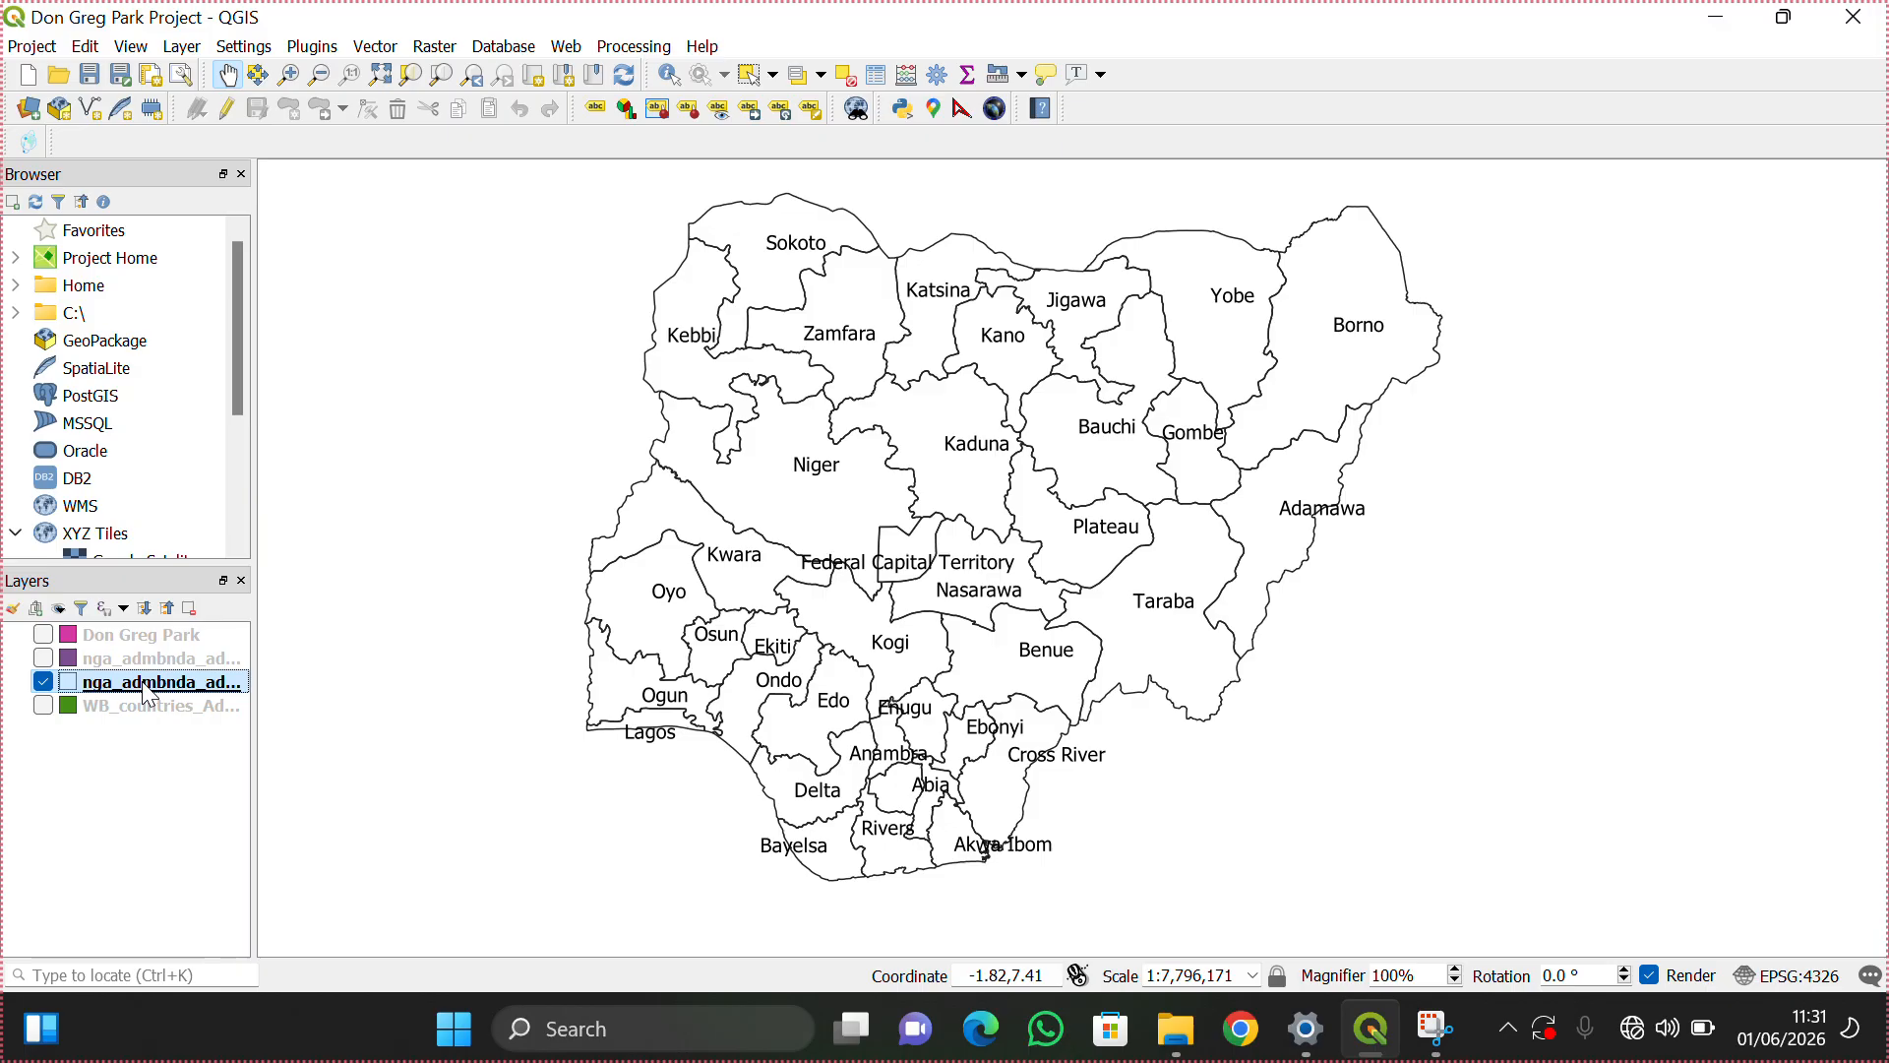
right_click(148, 695)
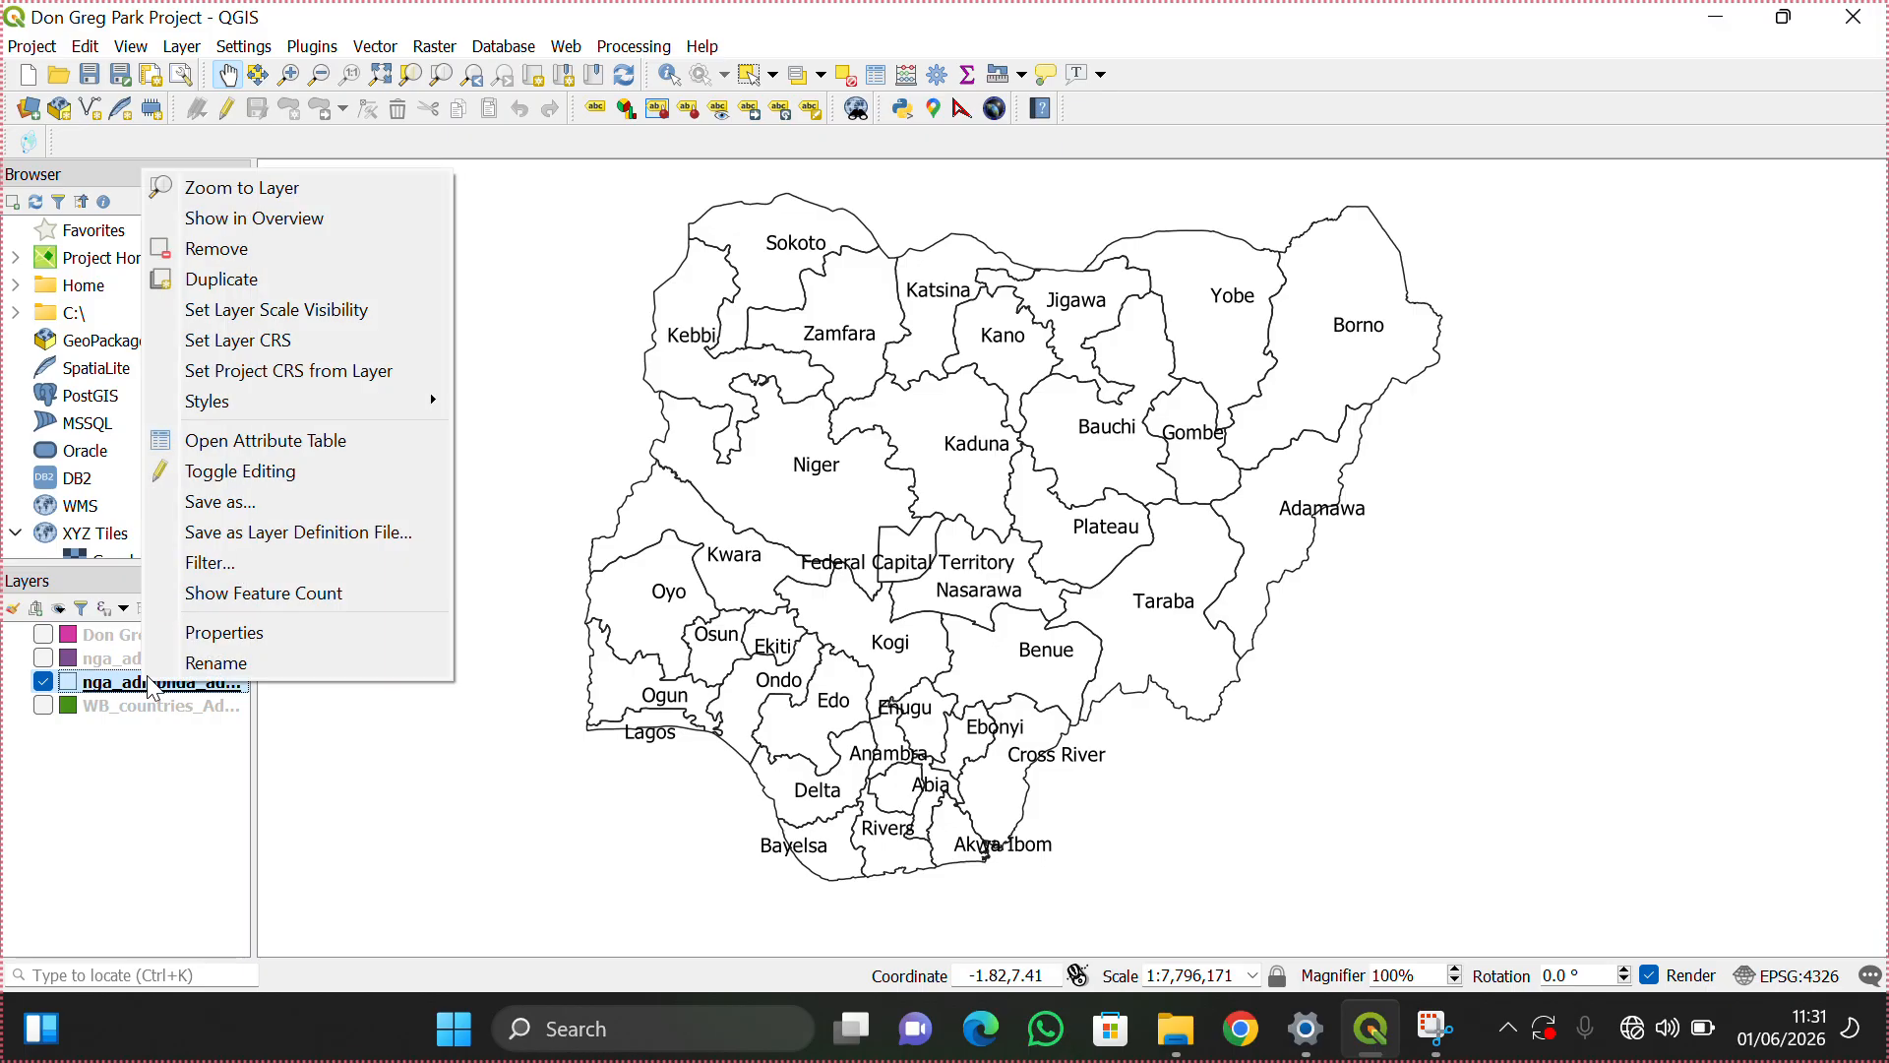
click(209, 567)
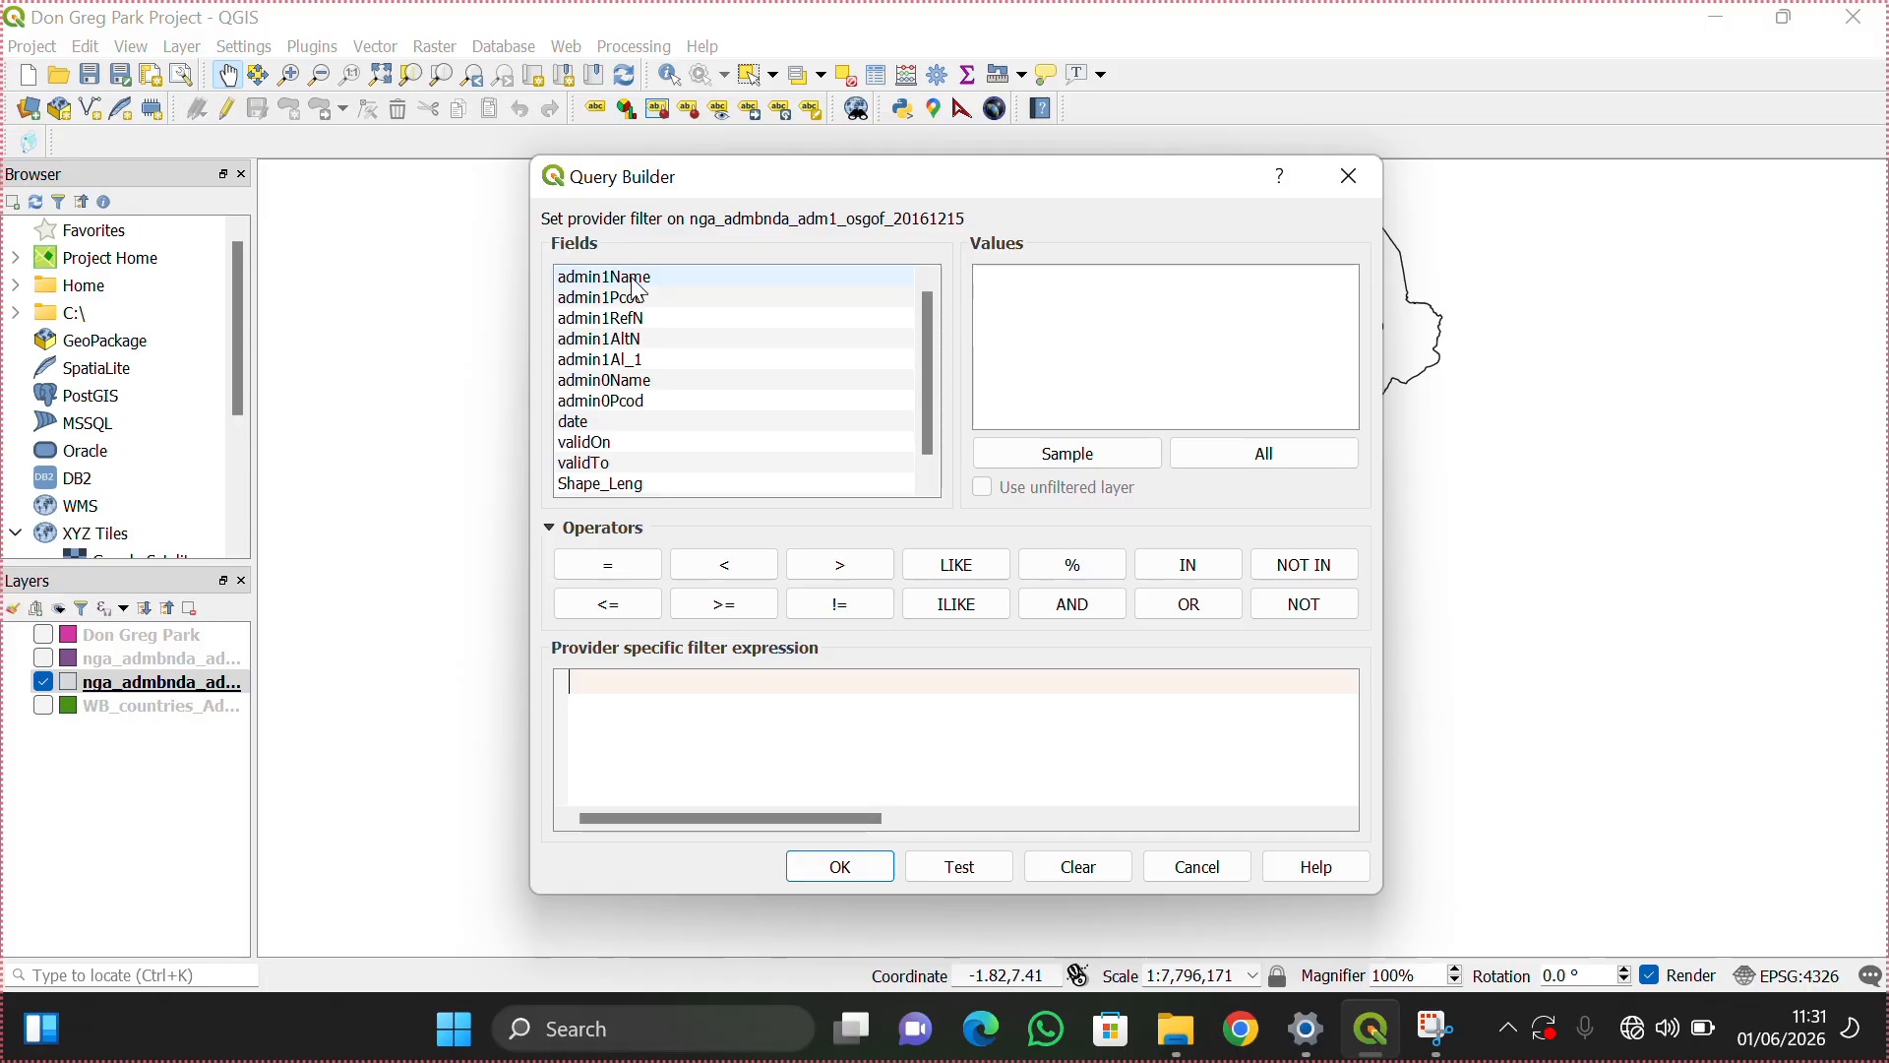
double_click(632, 280)
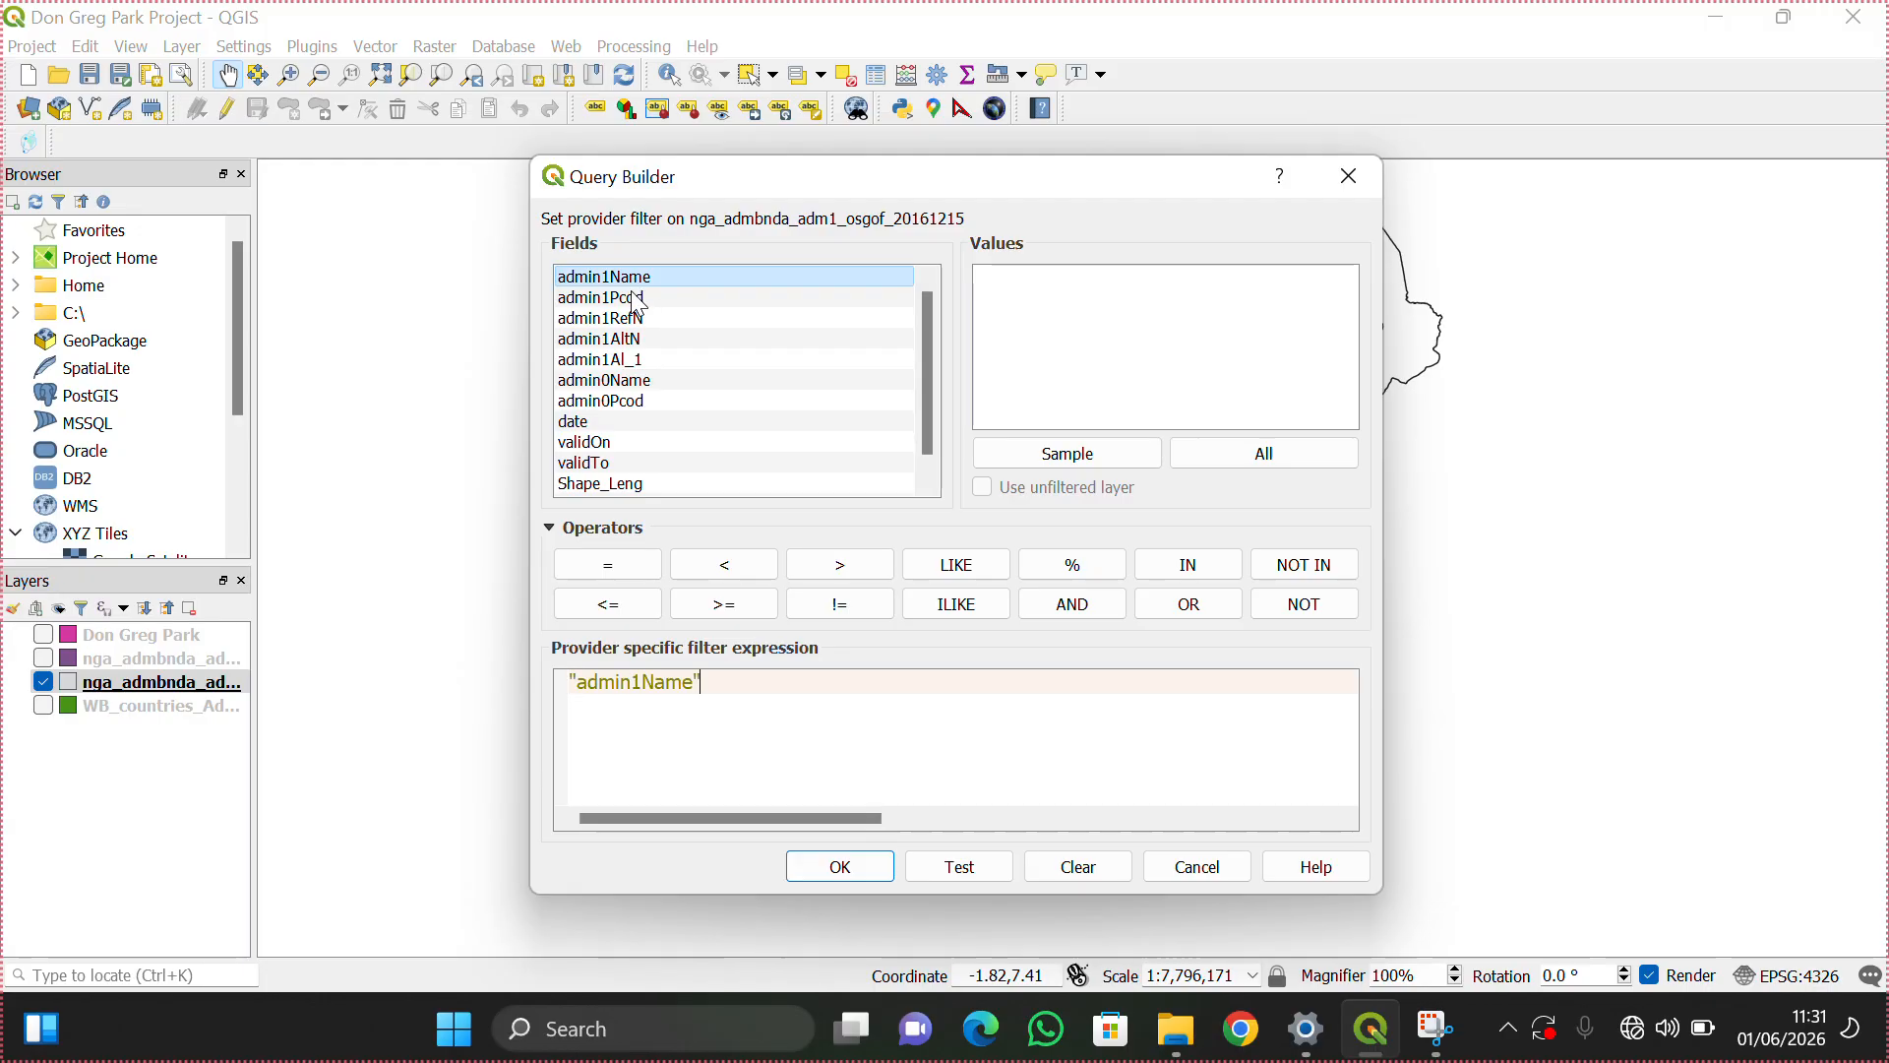
click(629, 564)
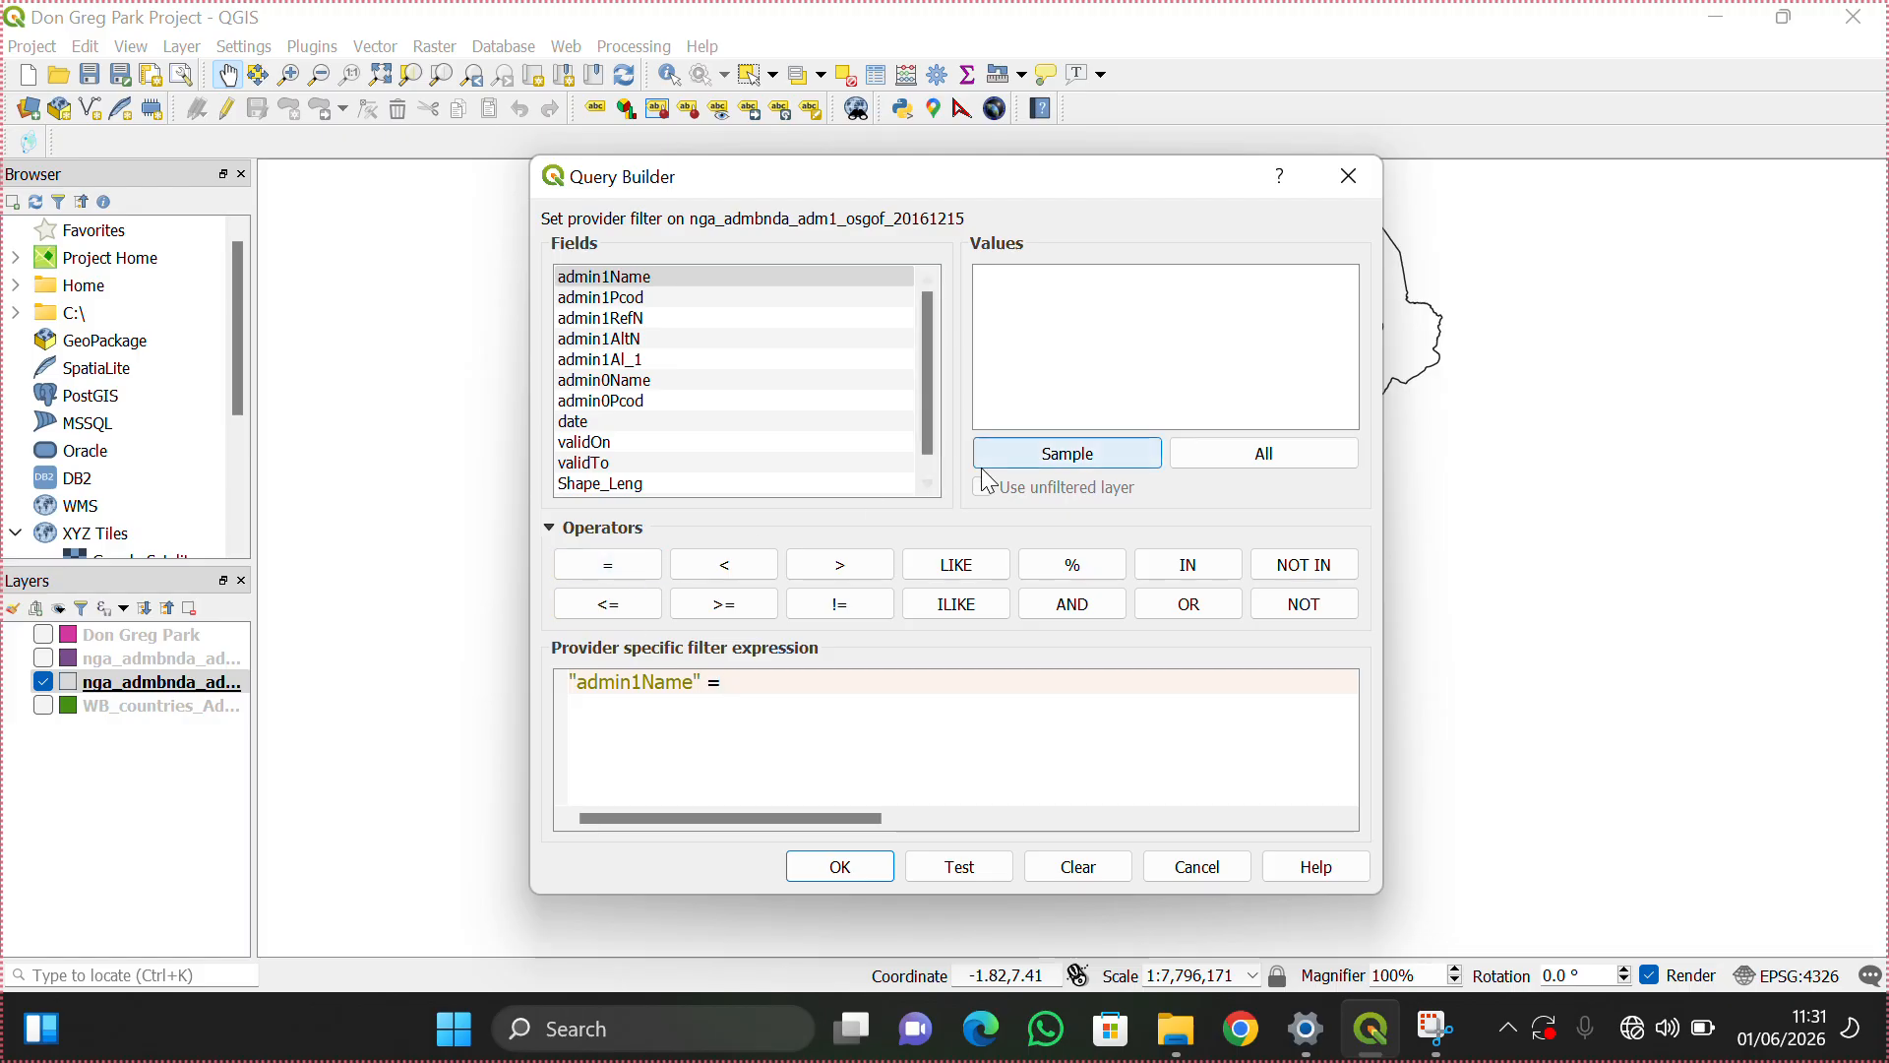
click(1266, 460)
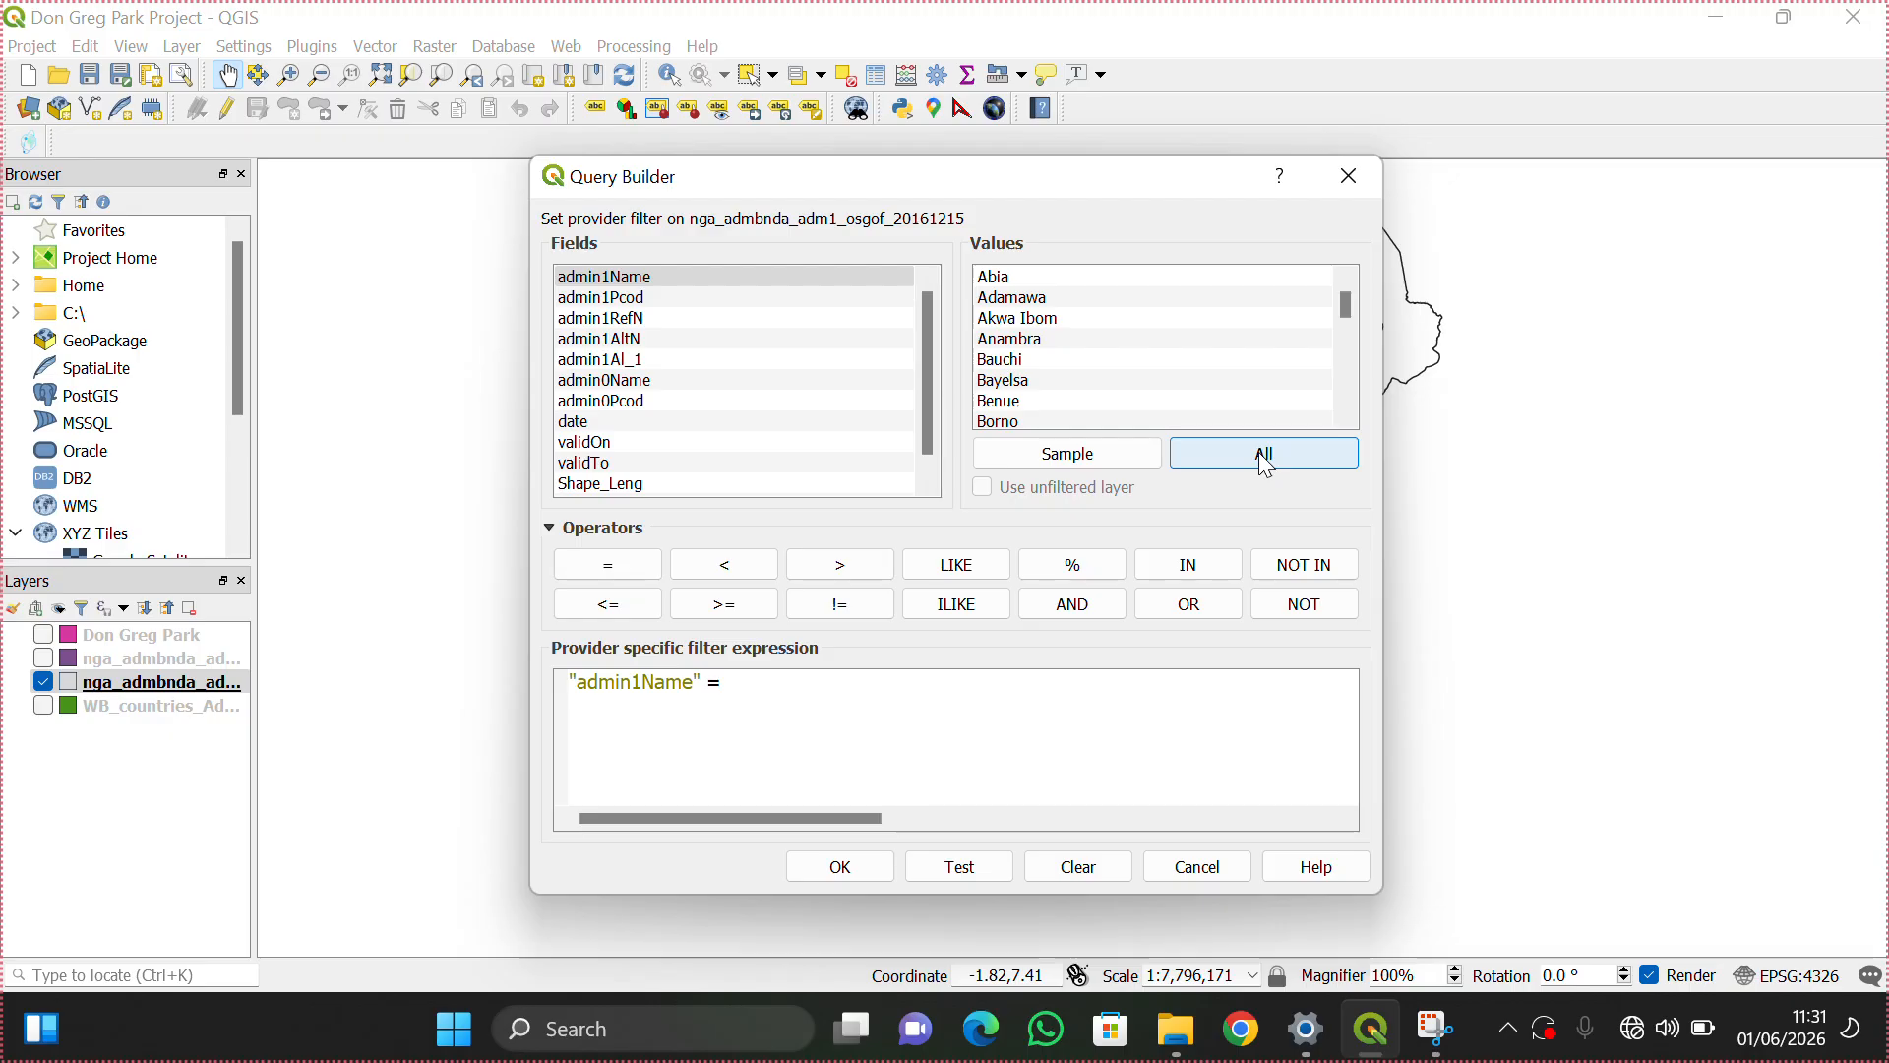
mouse_move(1346, 305)
mouse_down()
mouse_move(1340, 404)
mouse_move(1319, 300)
mouse_up()
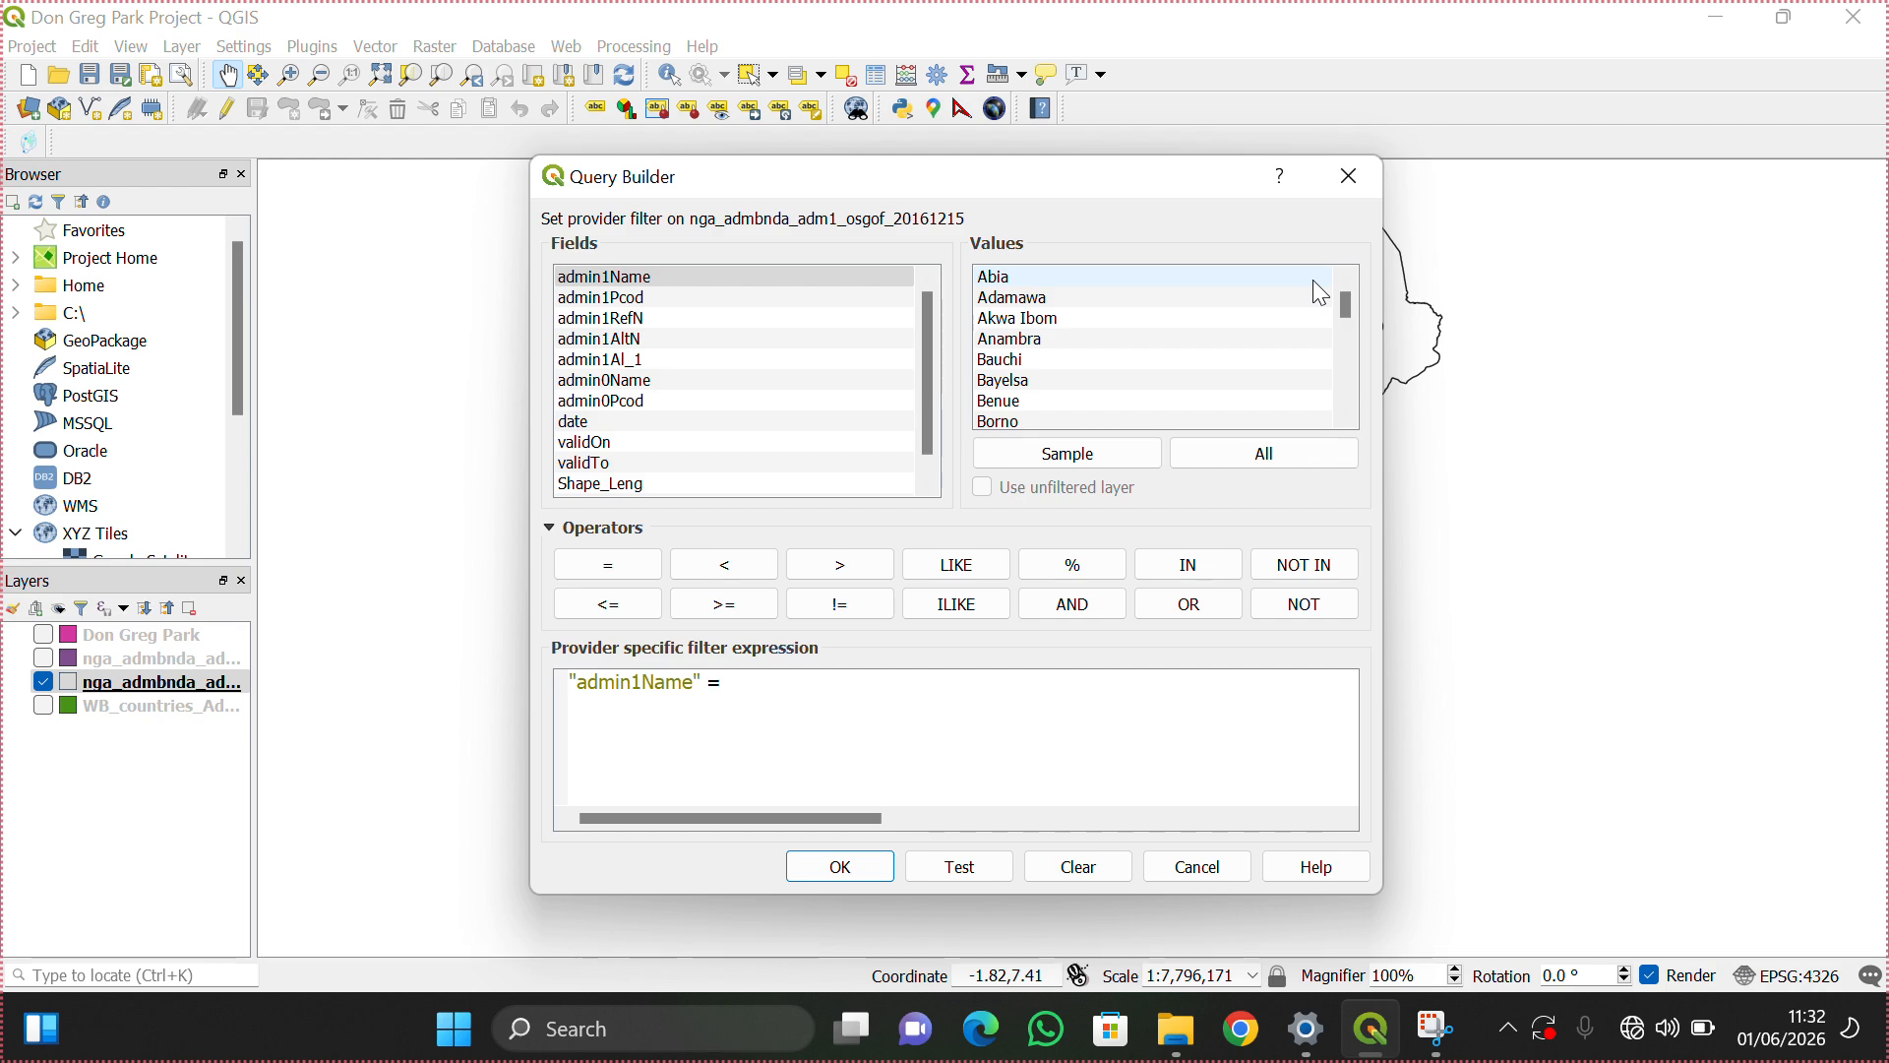
double_click(1100, 335)
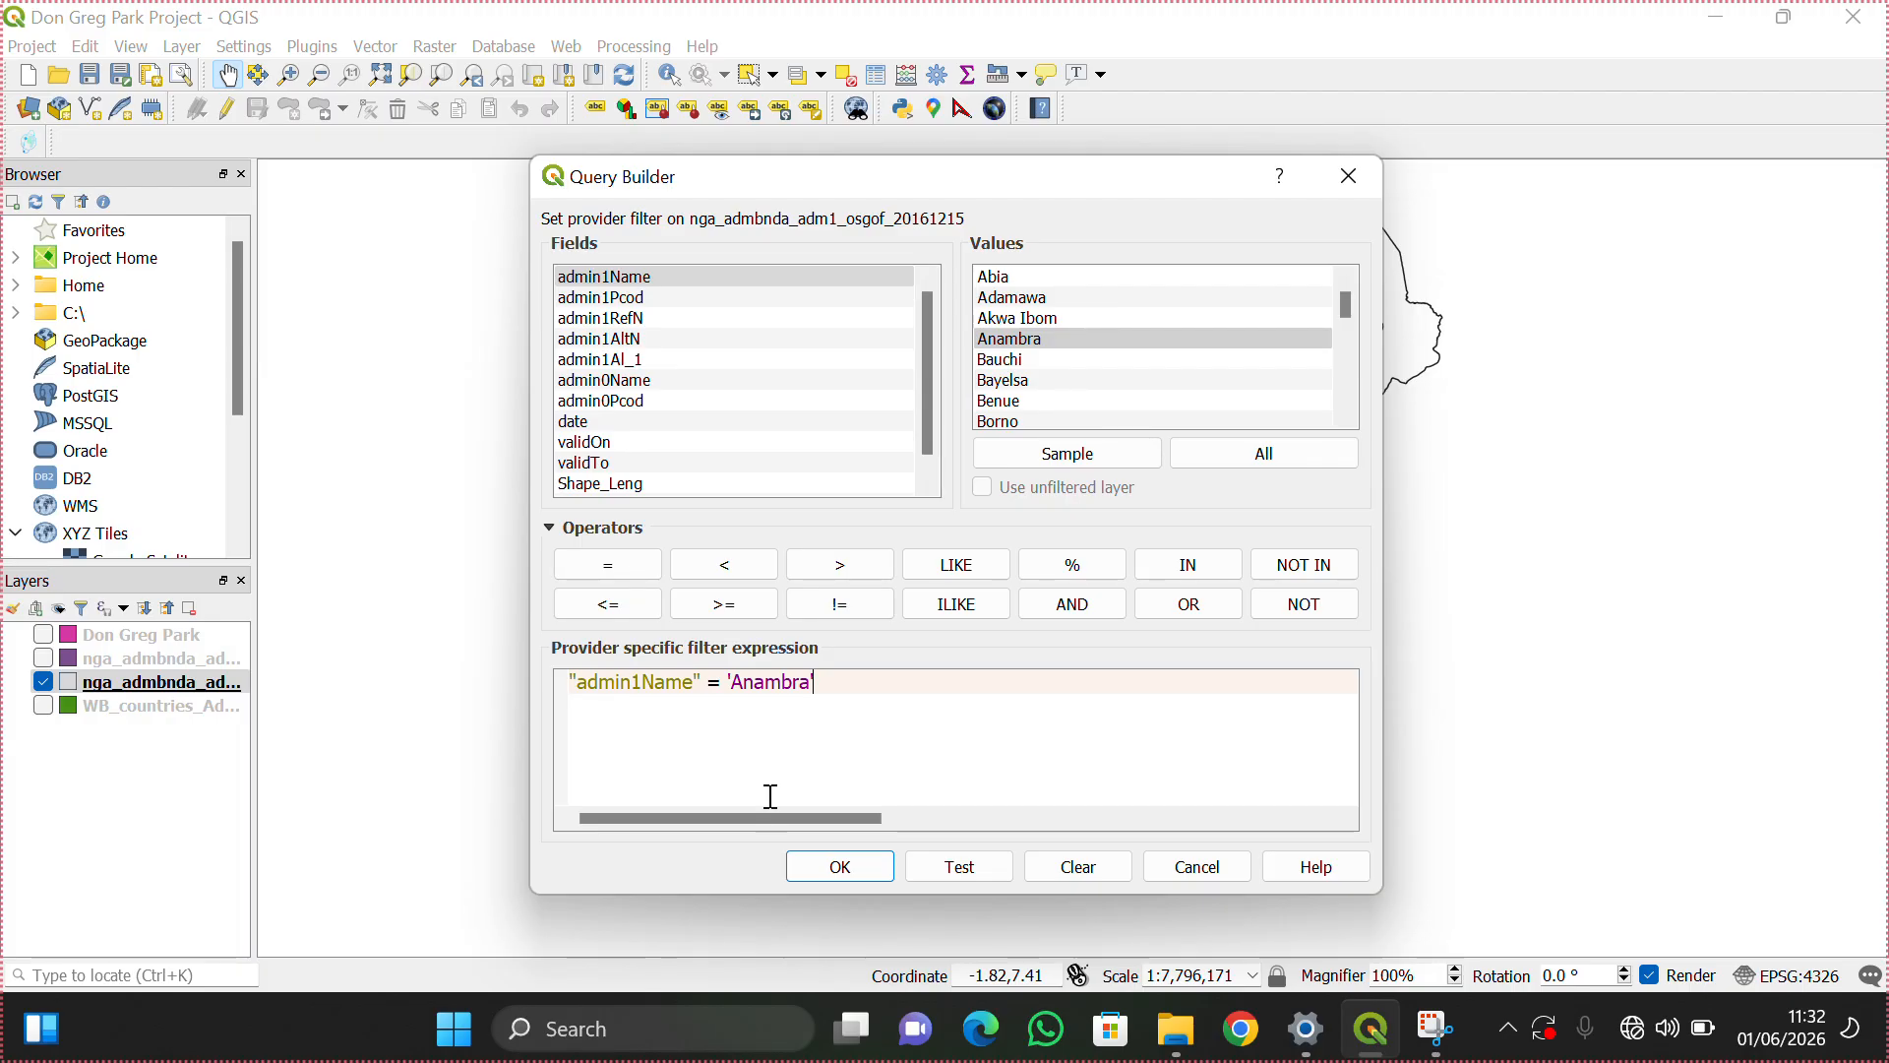
click(840, 871)
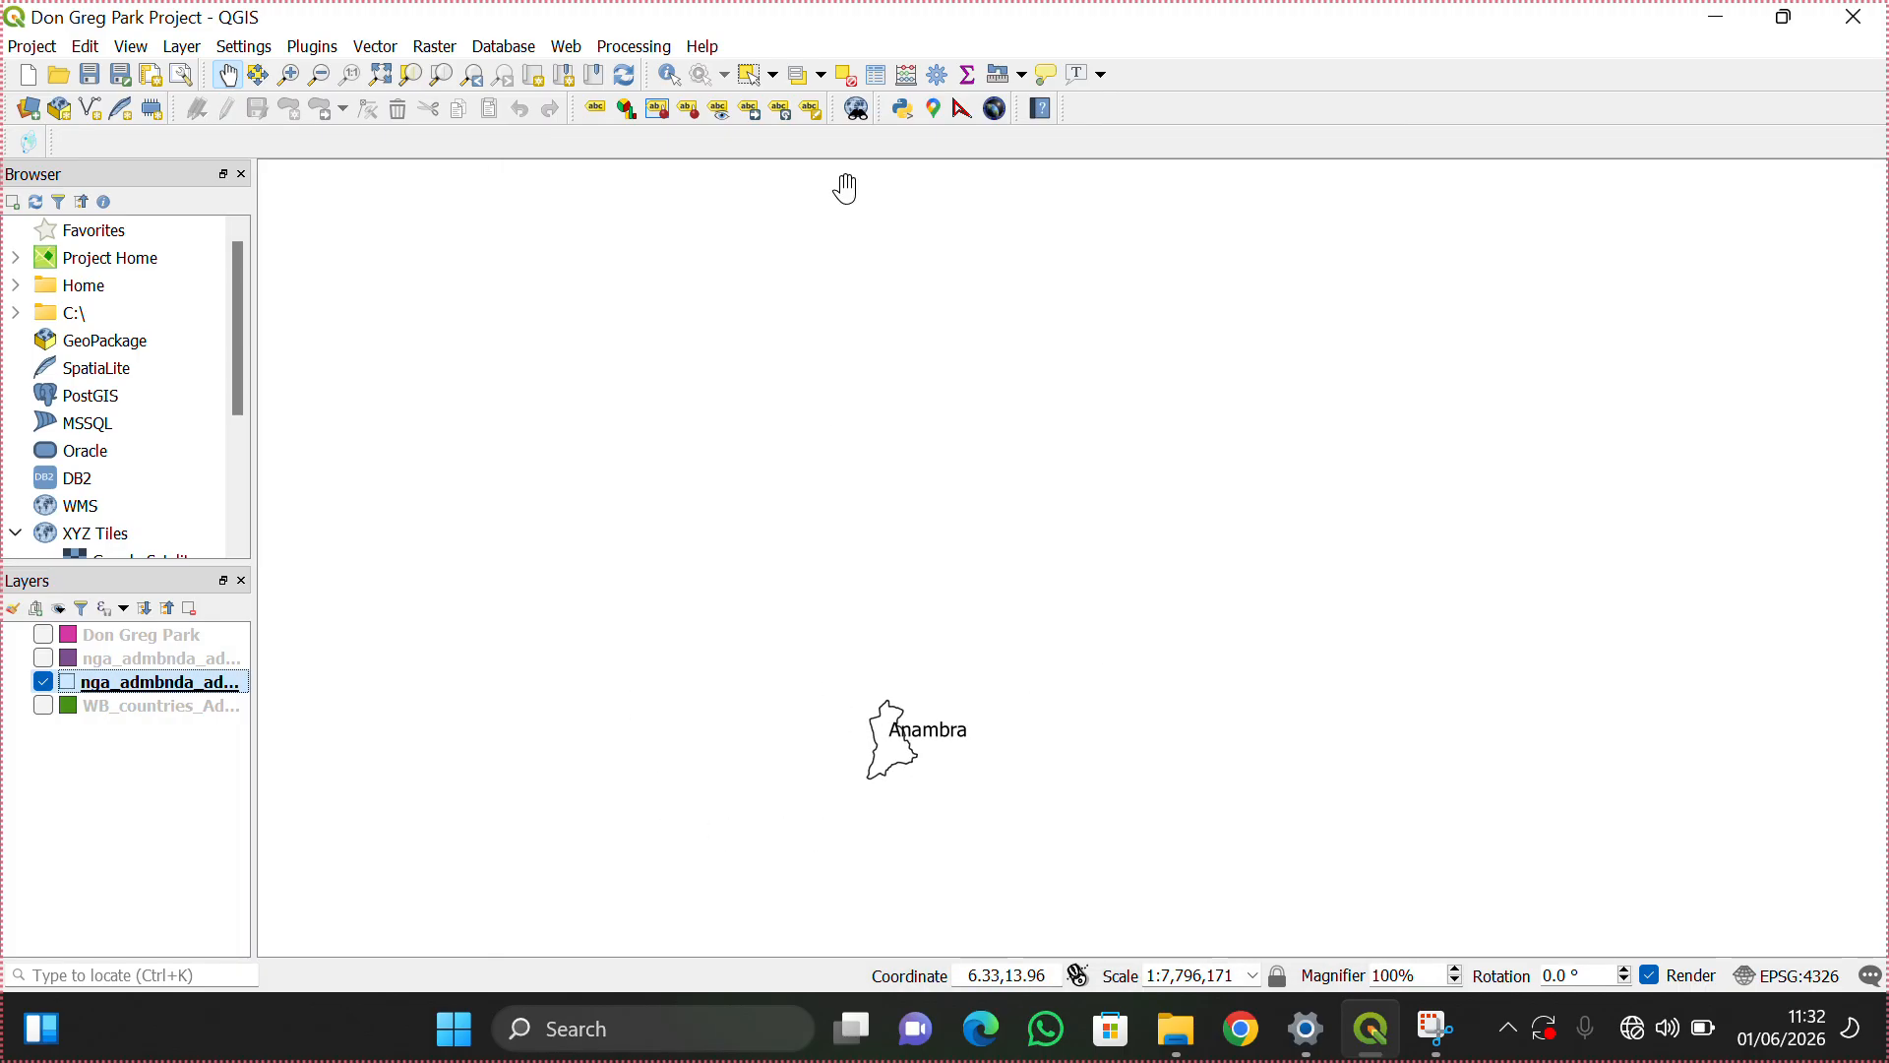
click(382, 74)
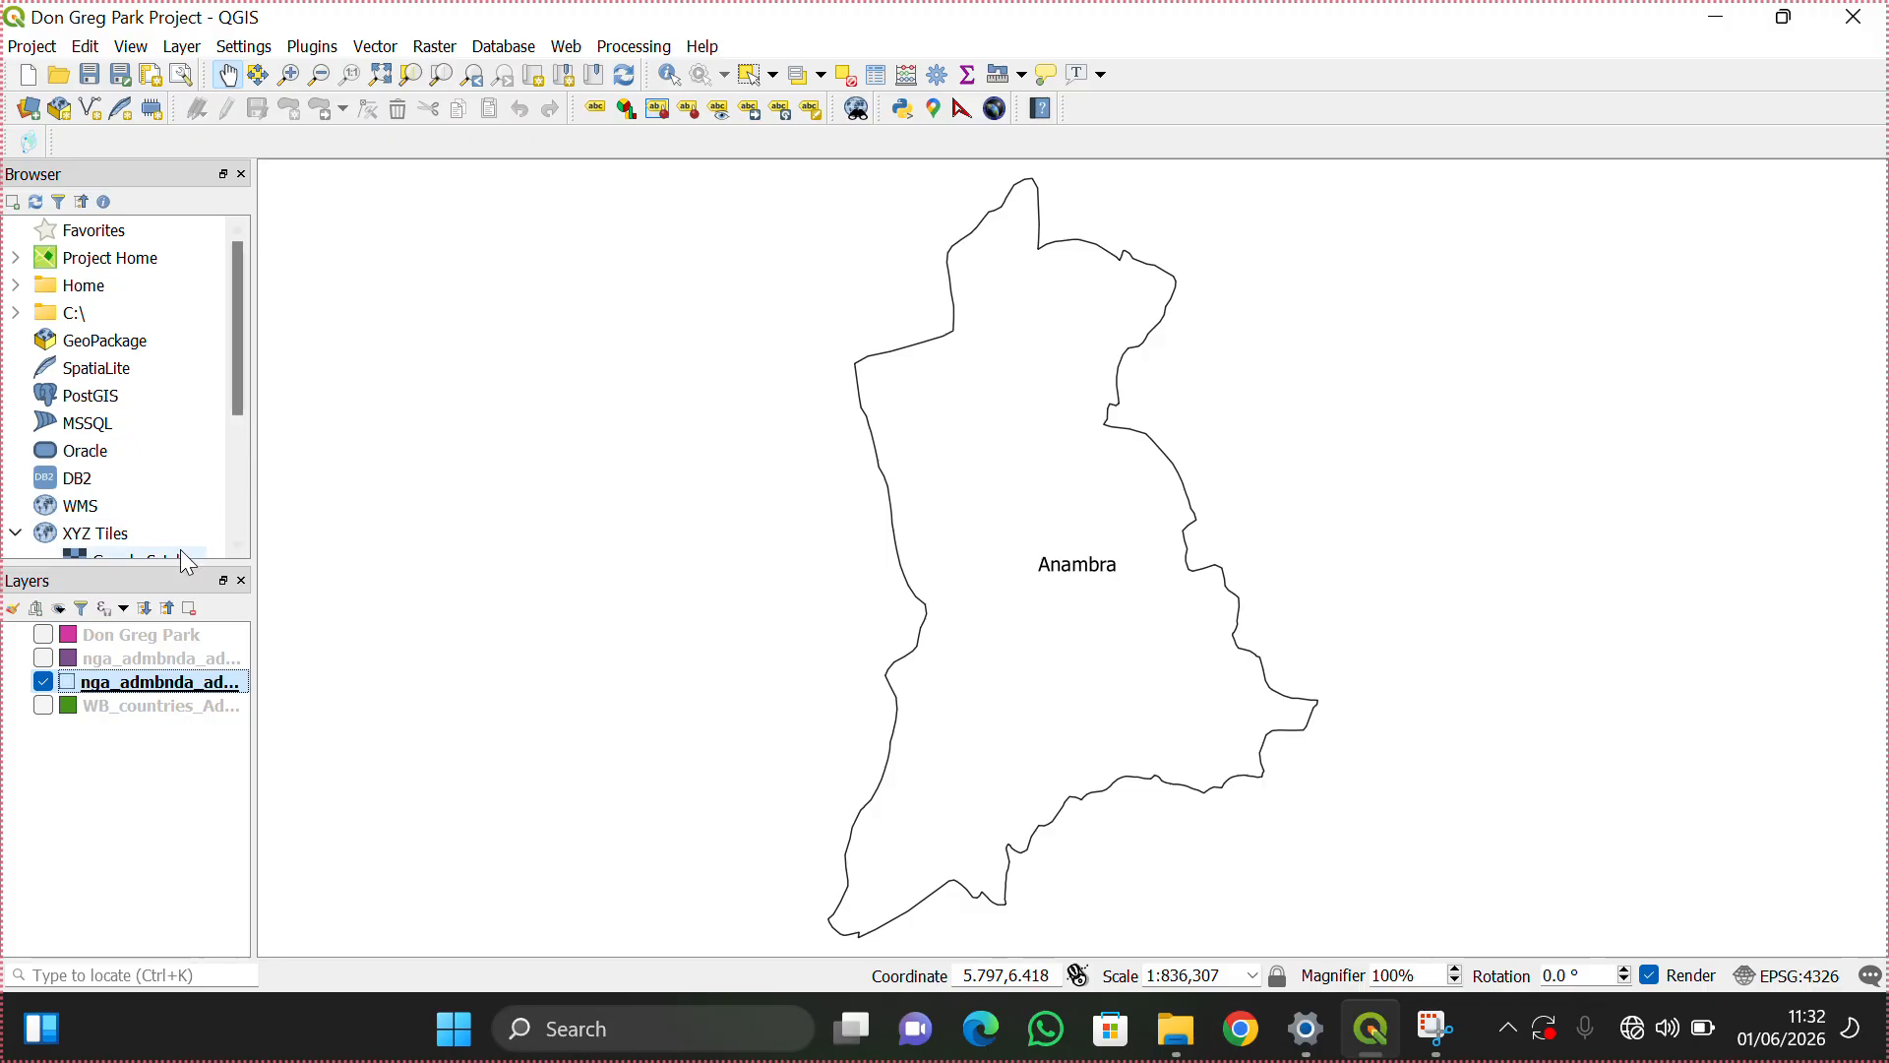
Step: Show only the local government layer at its full extent and open its feature filter
click(44, 683)
click(44, 658)
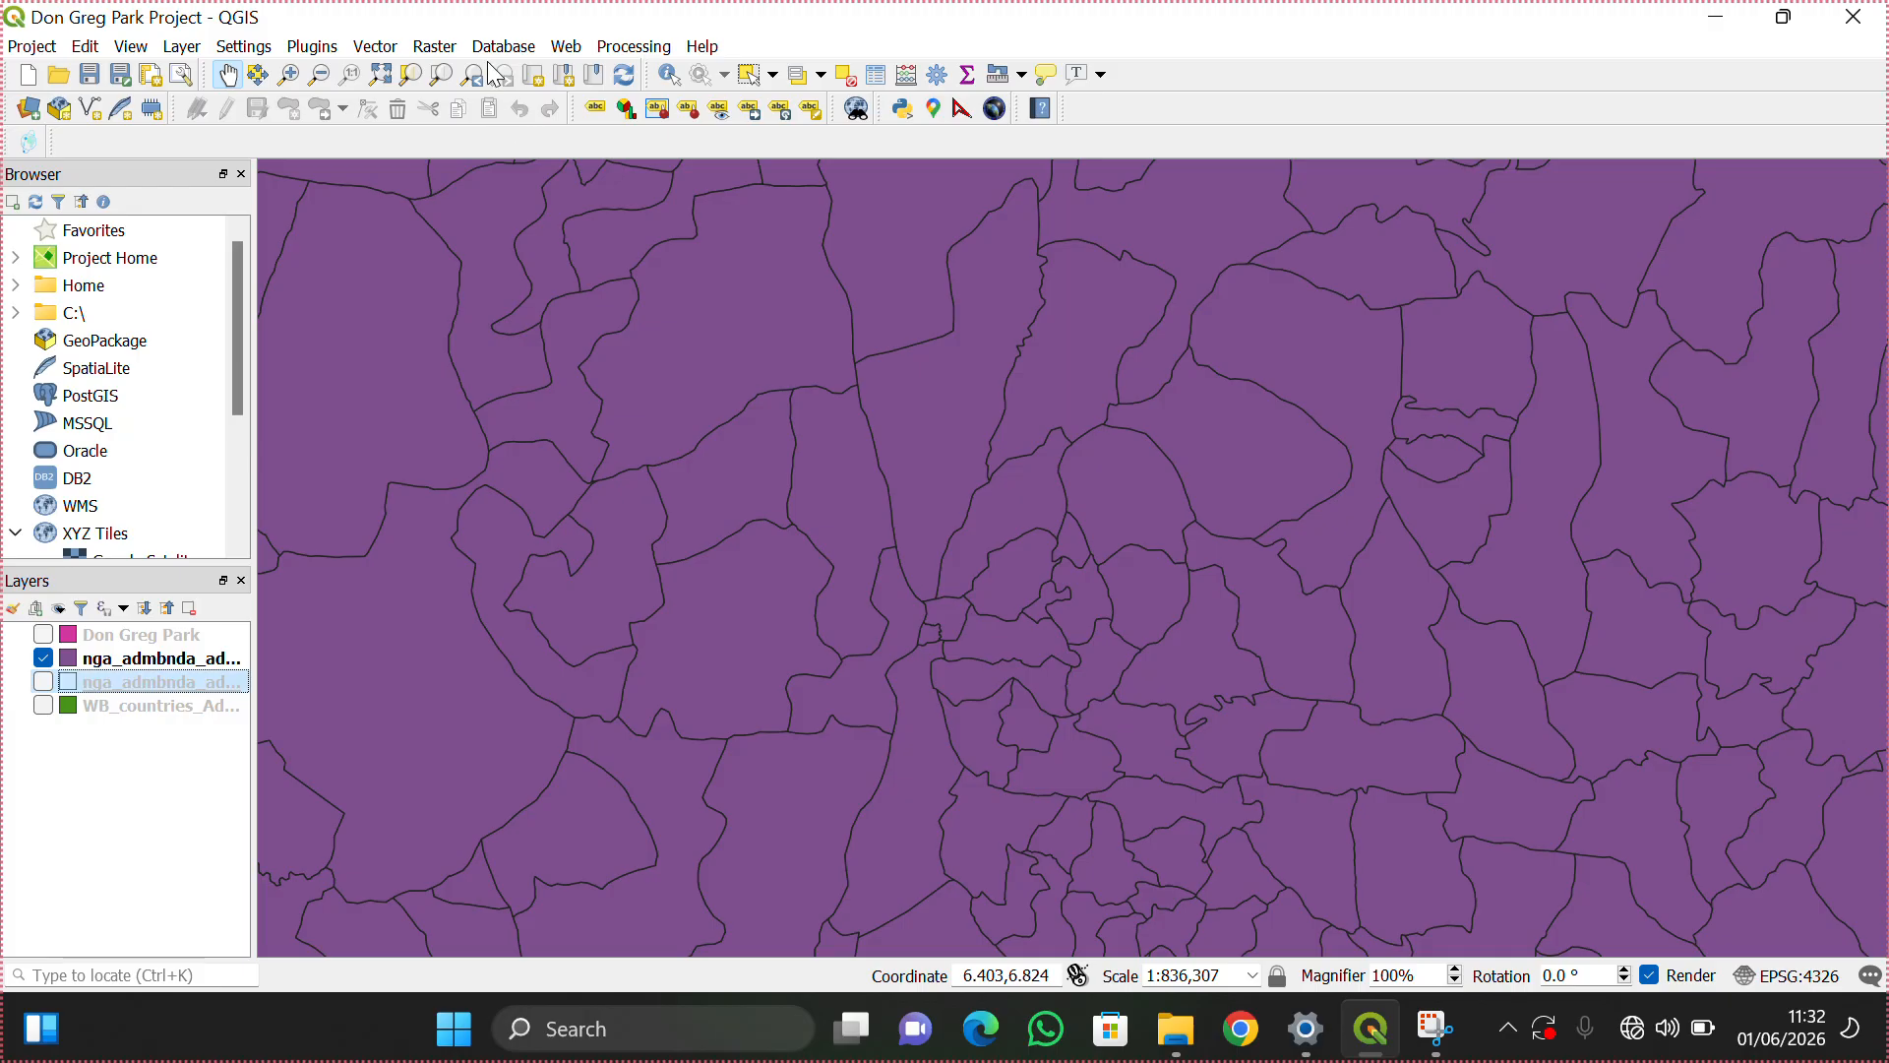
click(391, 79)
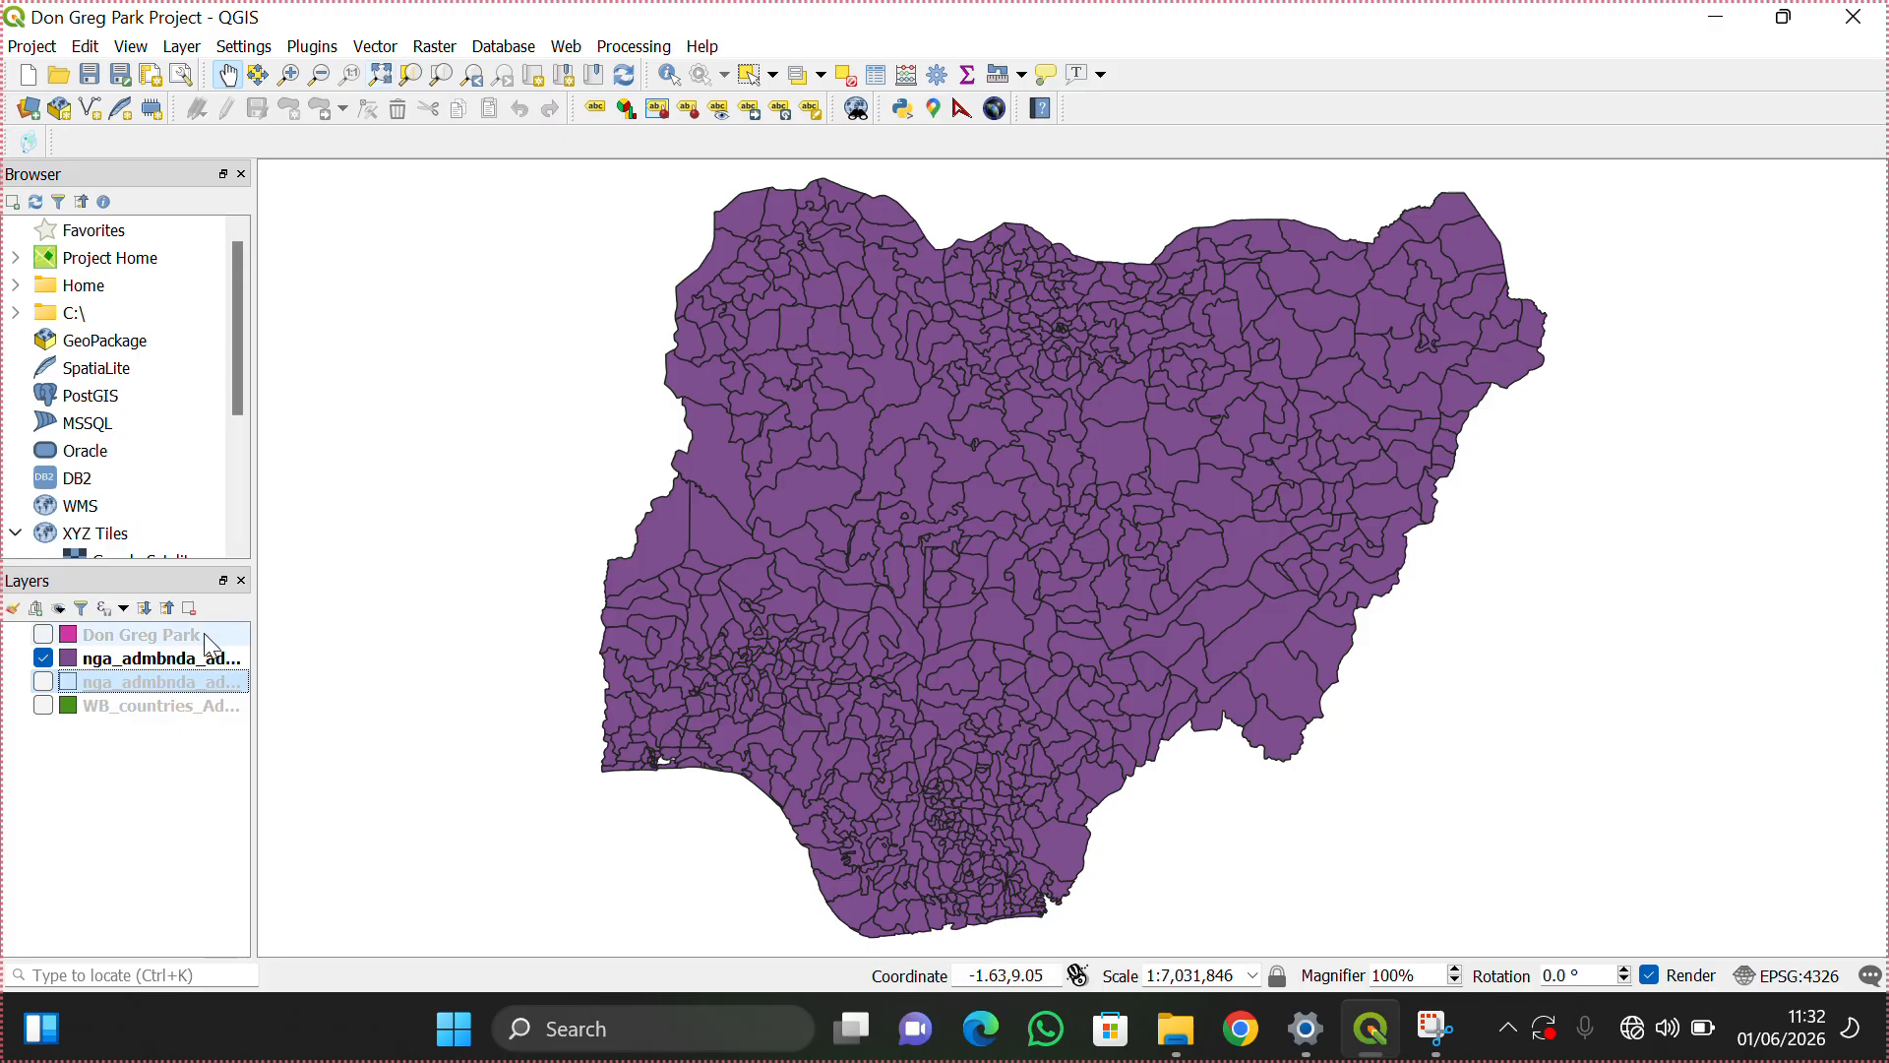
right_click(183, 662)
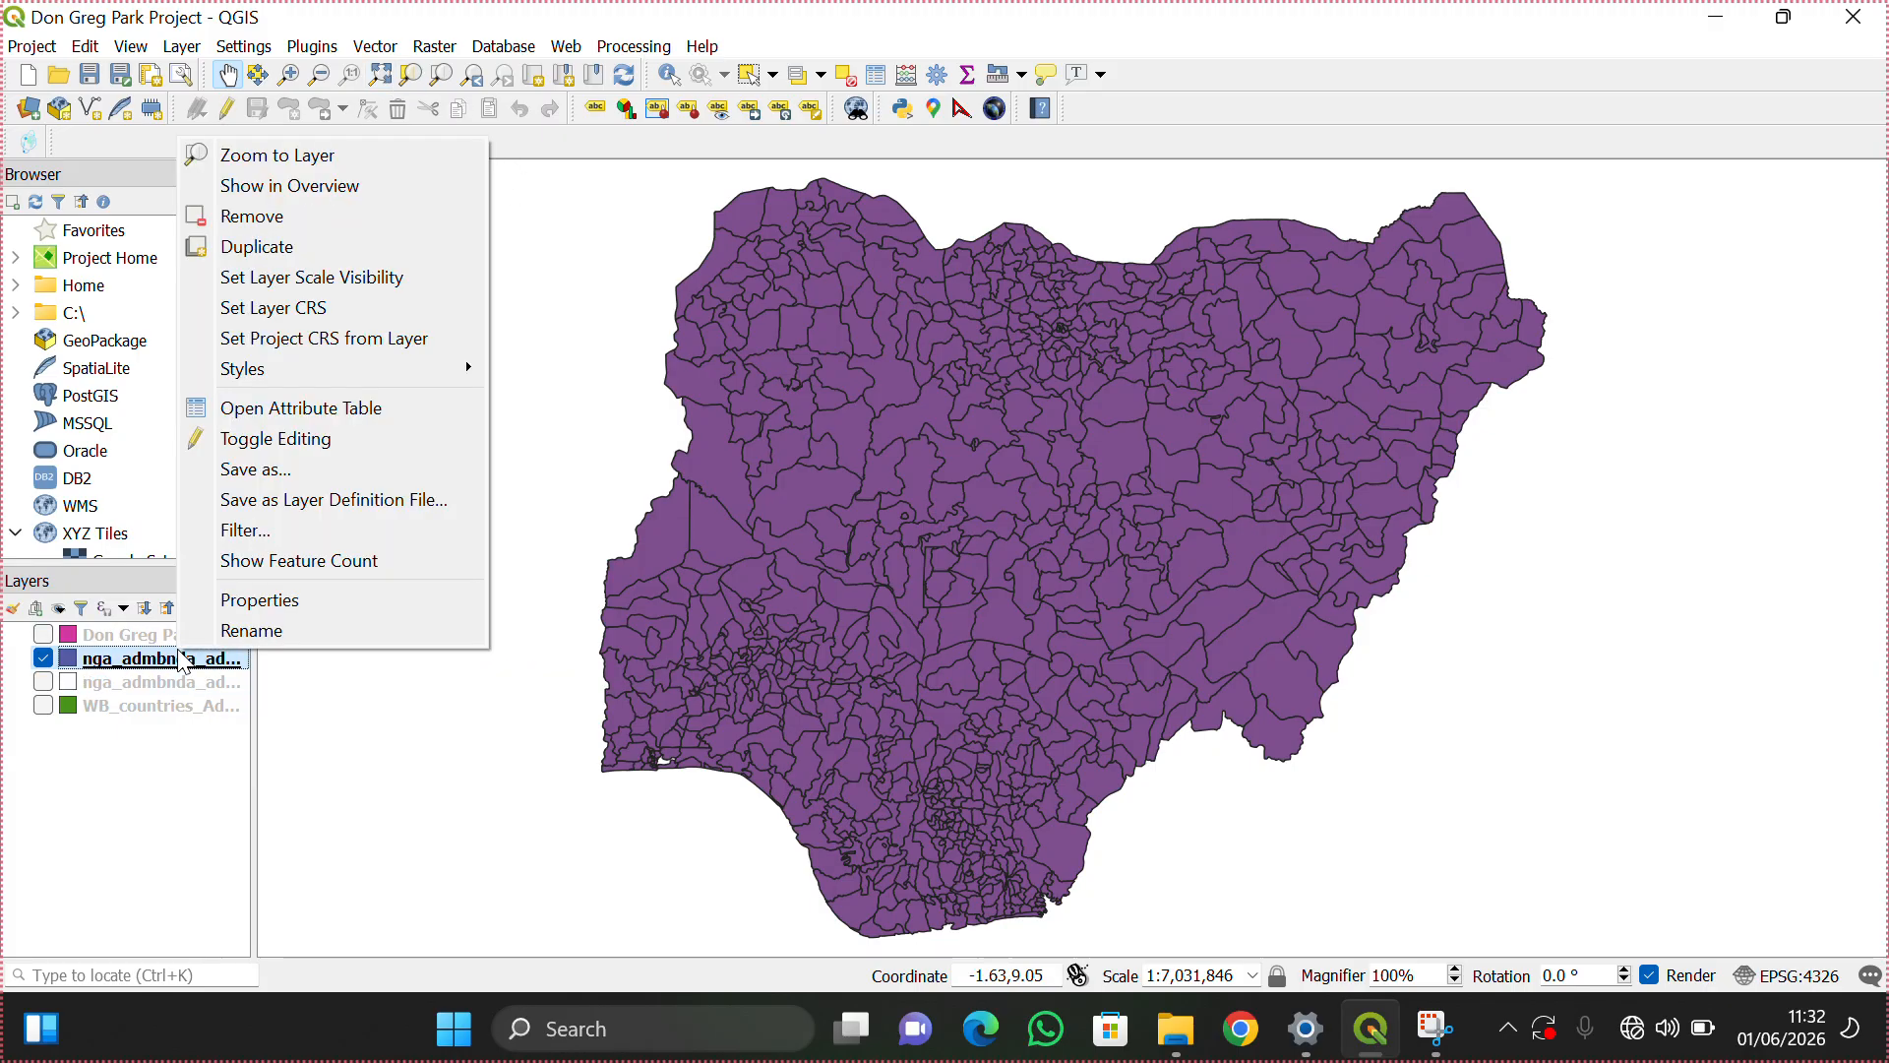
click(307, 538)
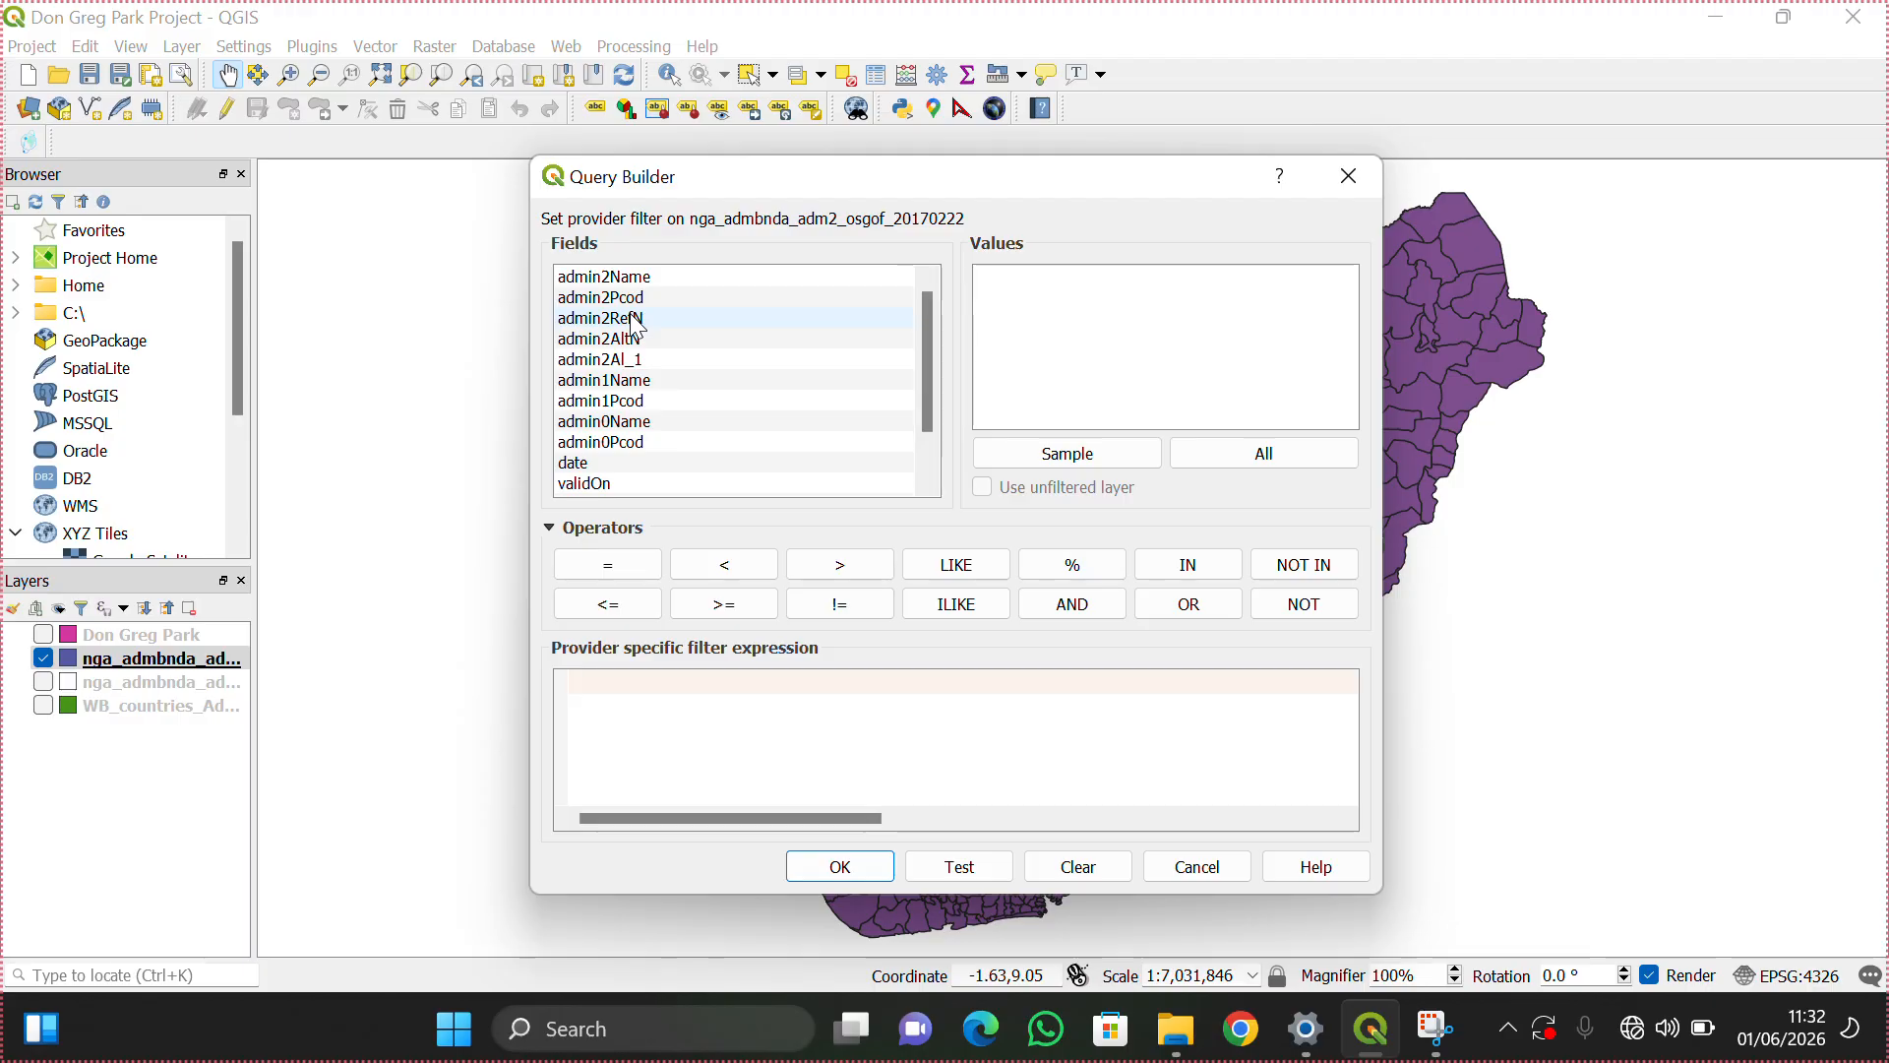
double_click(628, 278)
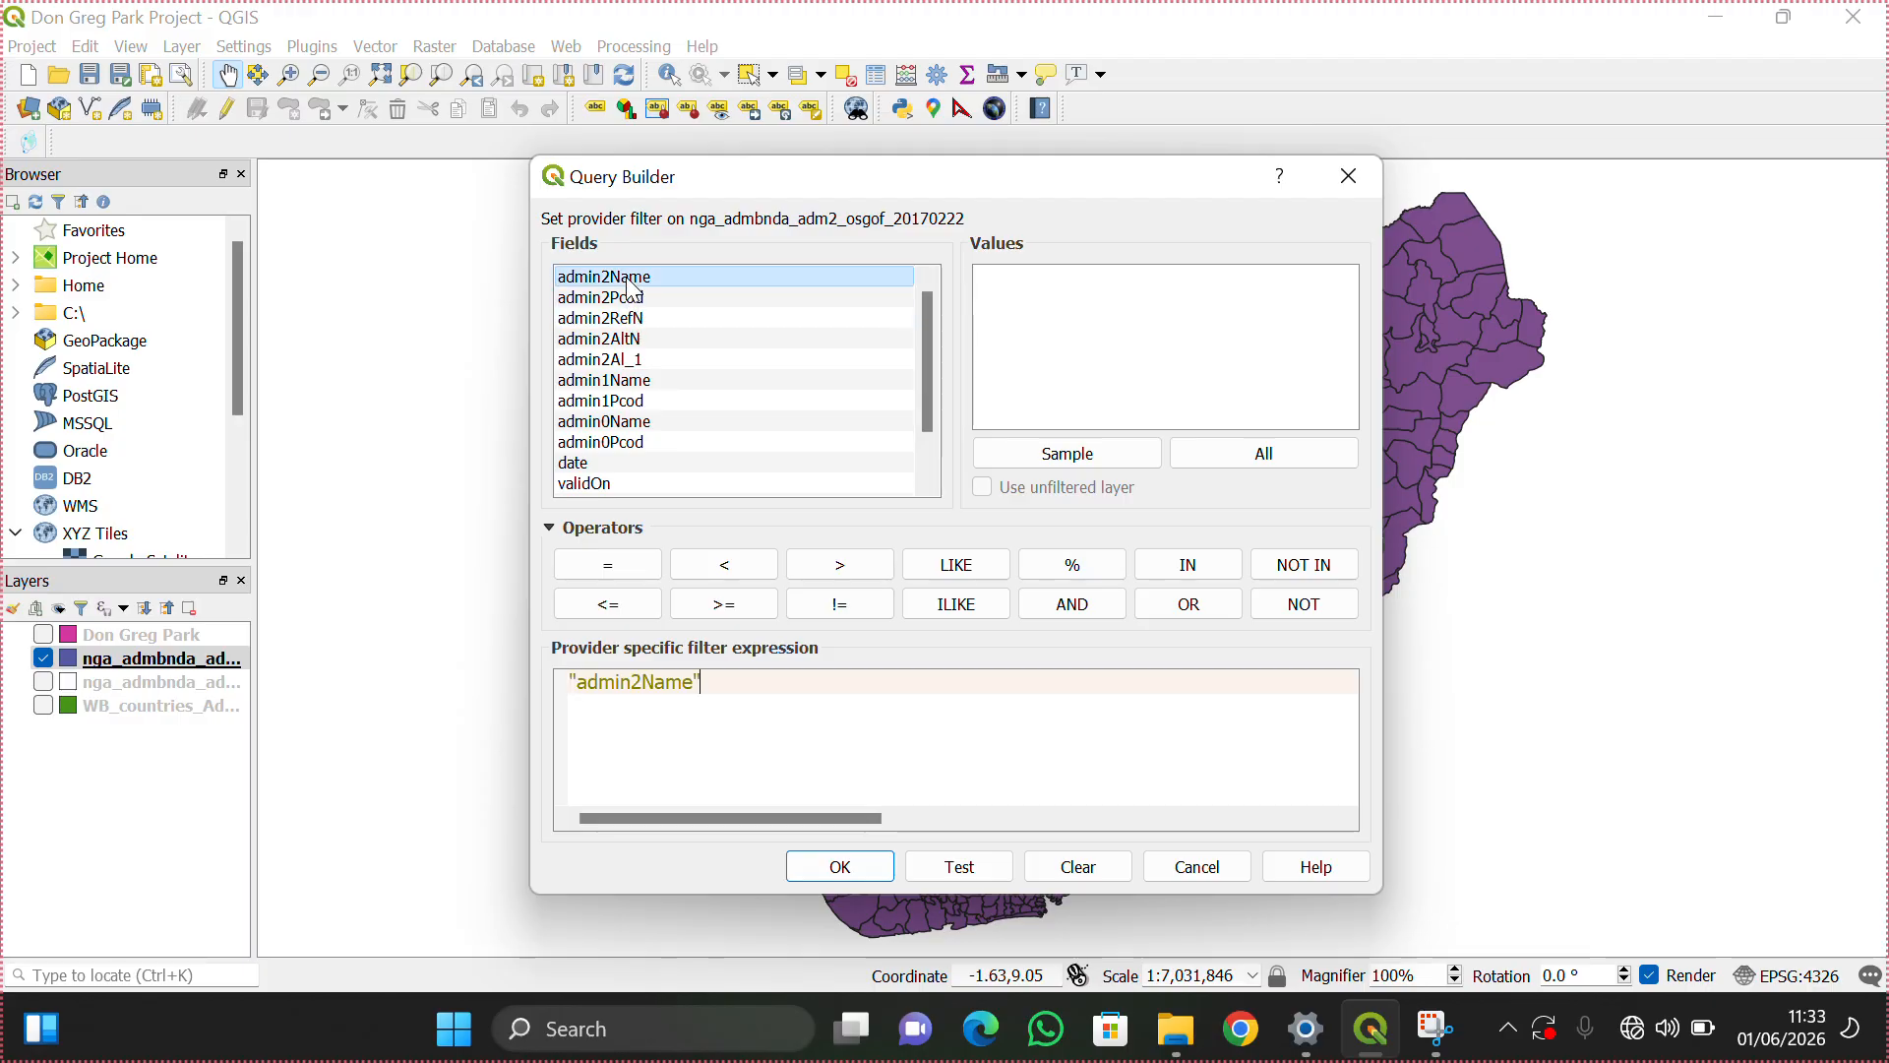
click(1270, 455)
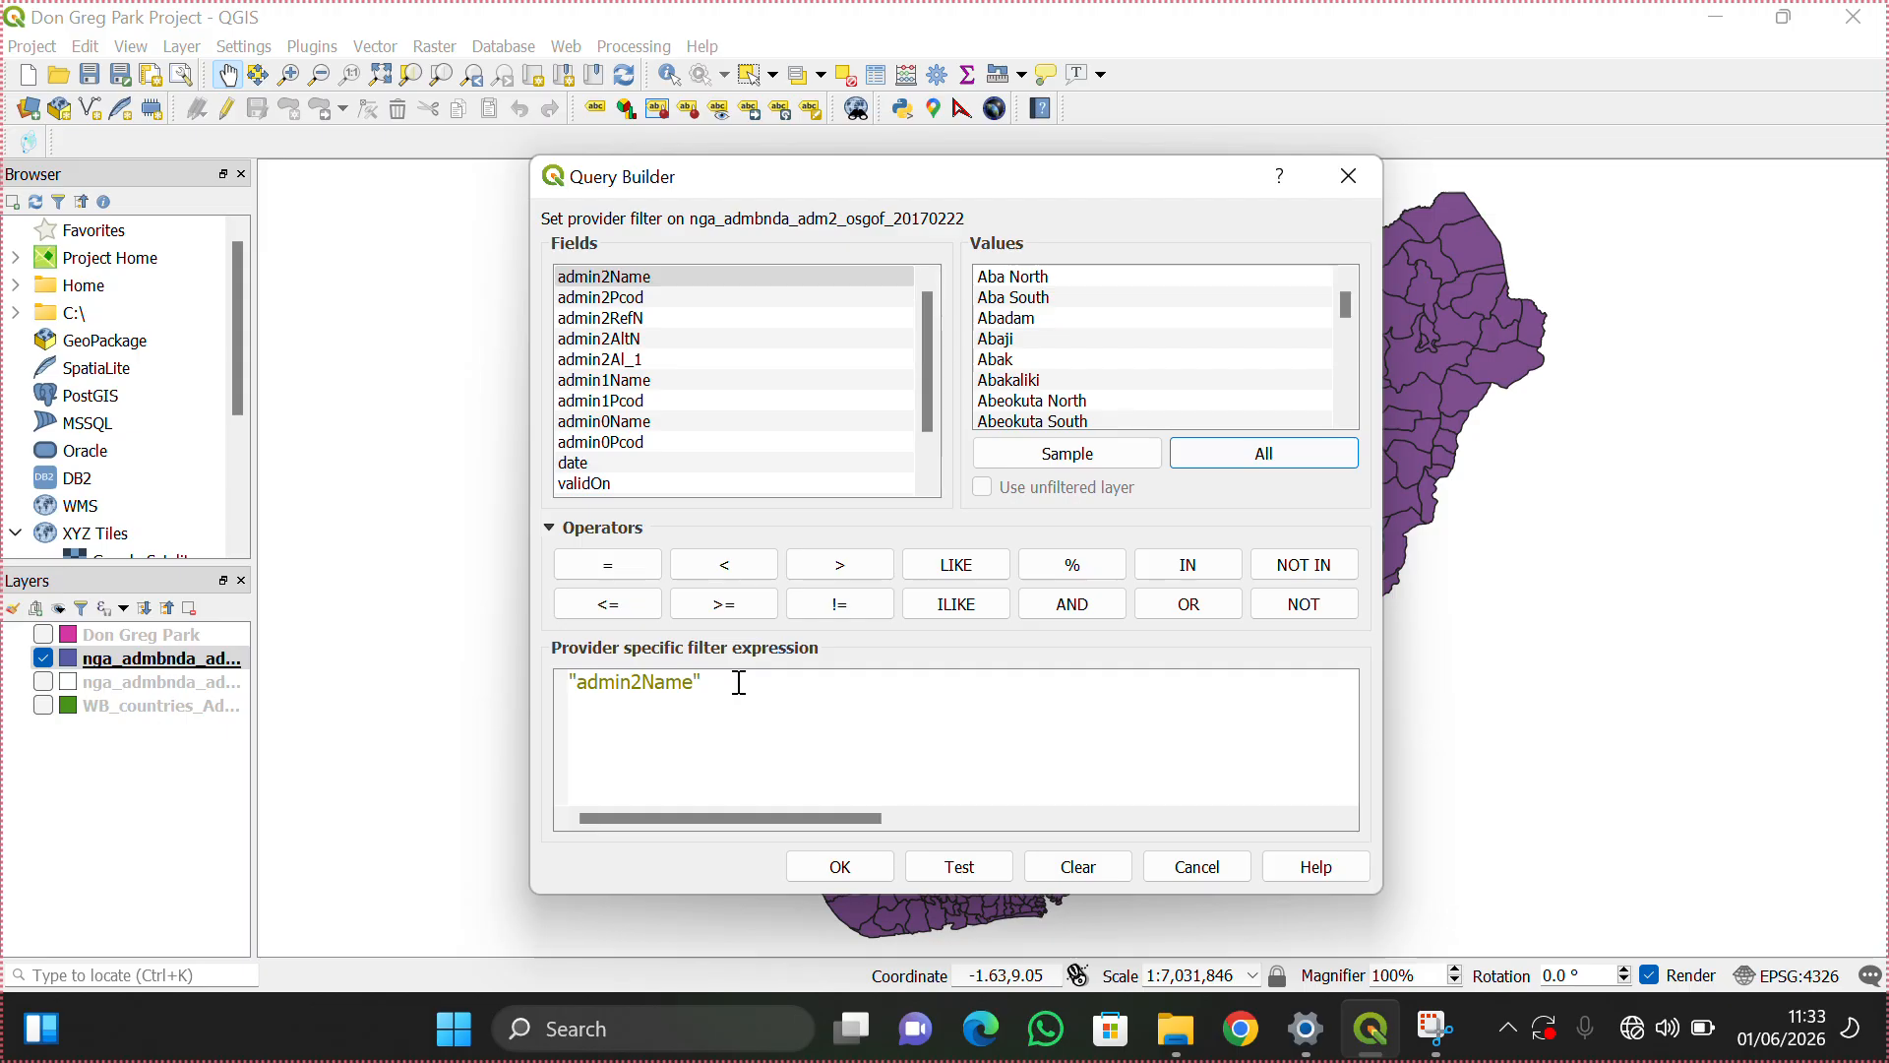
drag(738, 679, 498, 671)
key(BackSpace)
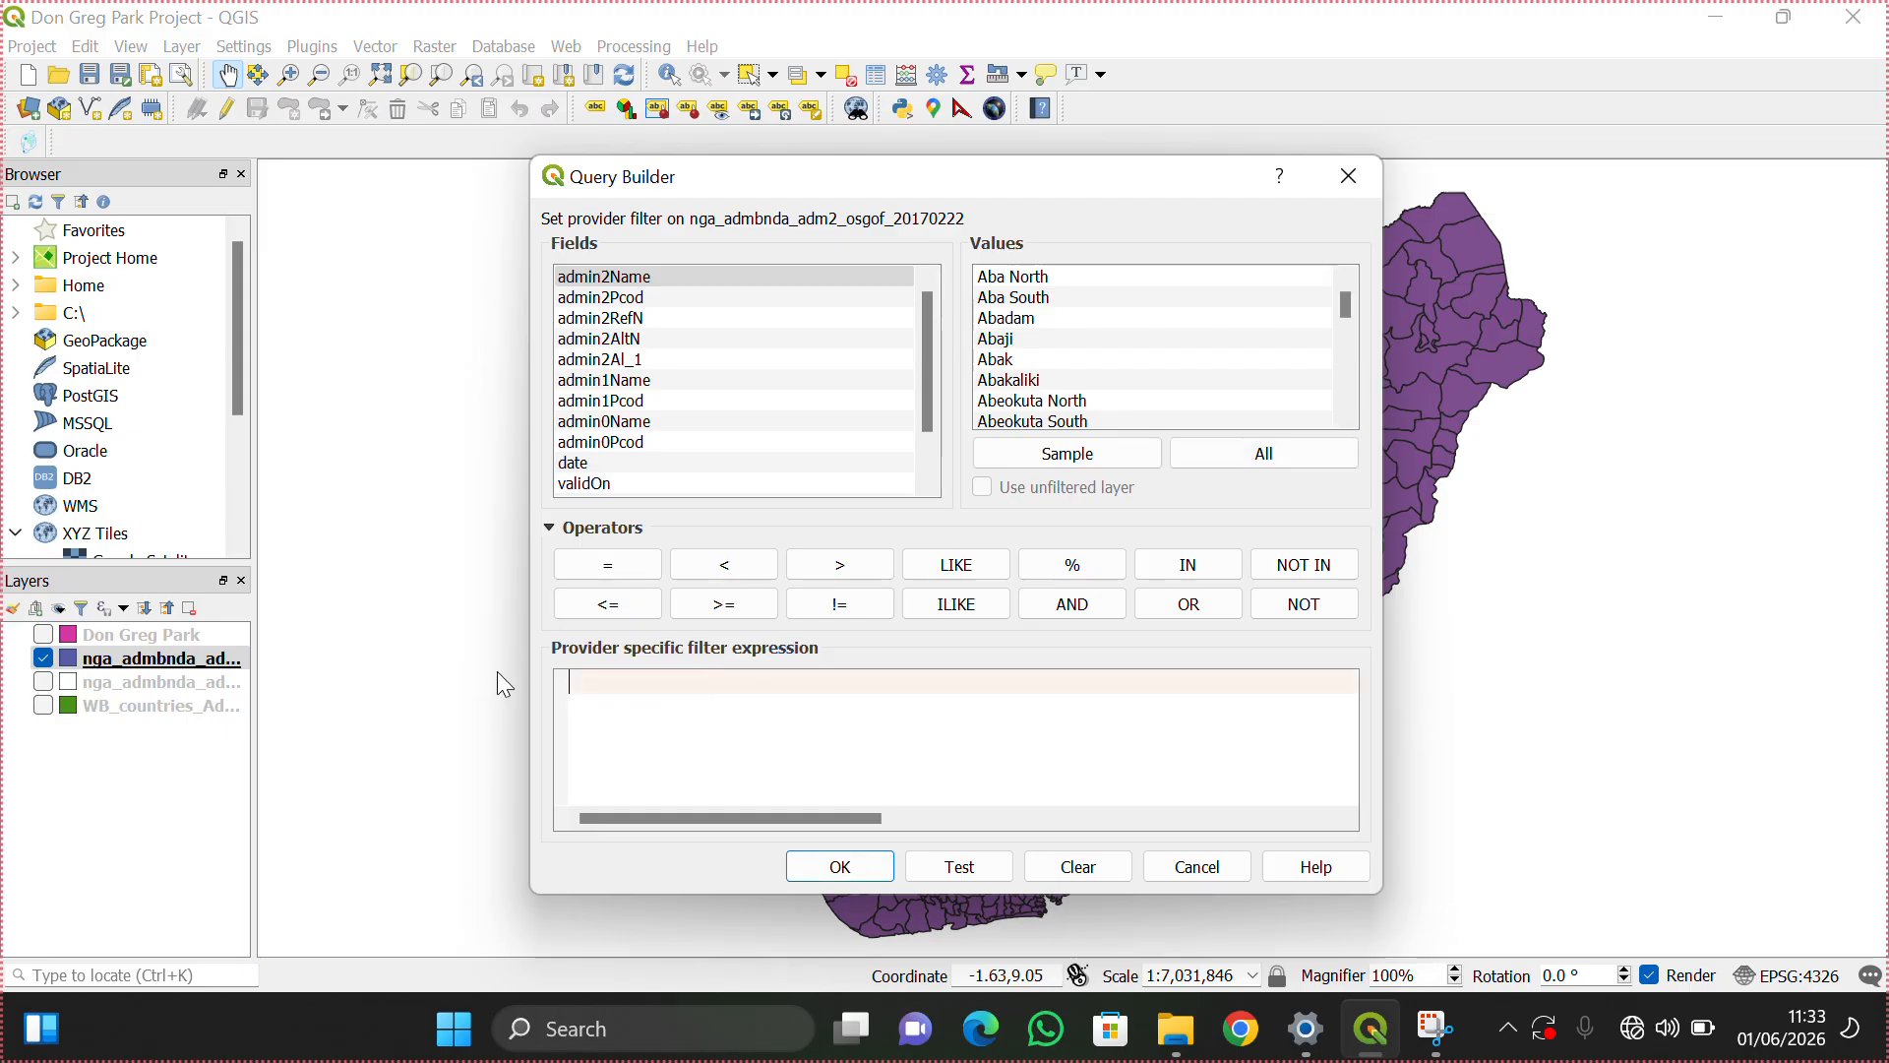
Step: Filter the local government layer with the expression "admin1Name" = 'Anambra' and fit the map to the filtered areas
double_click(616, 384)
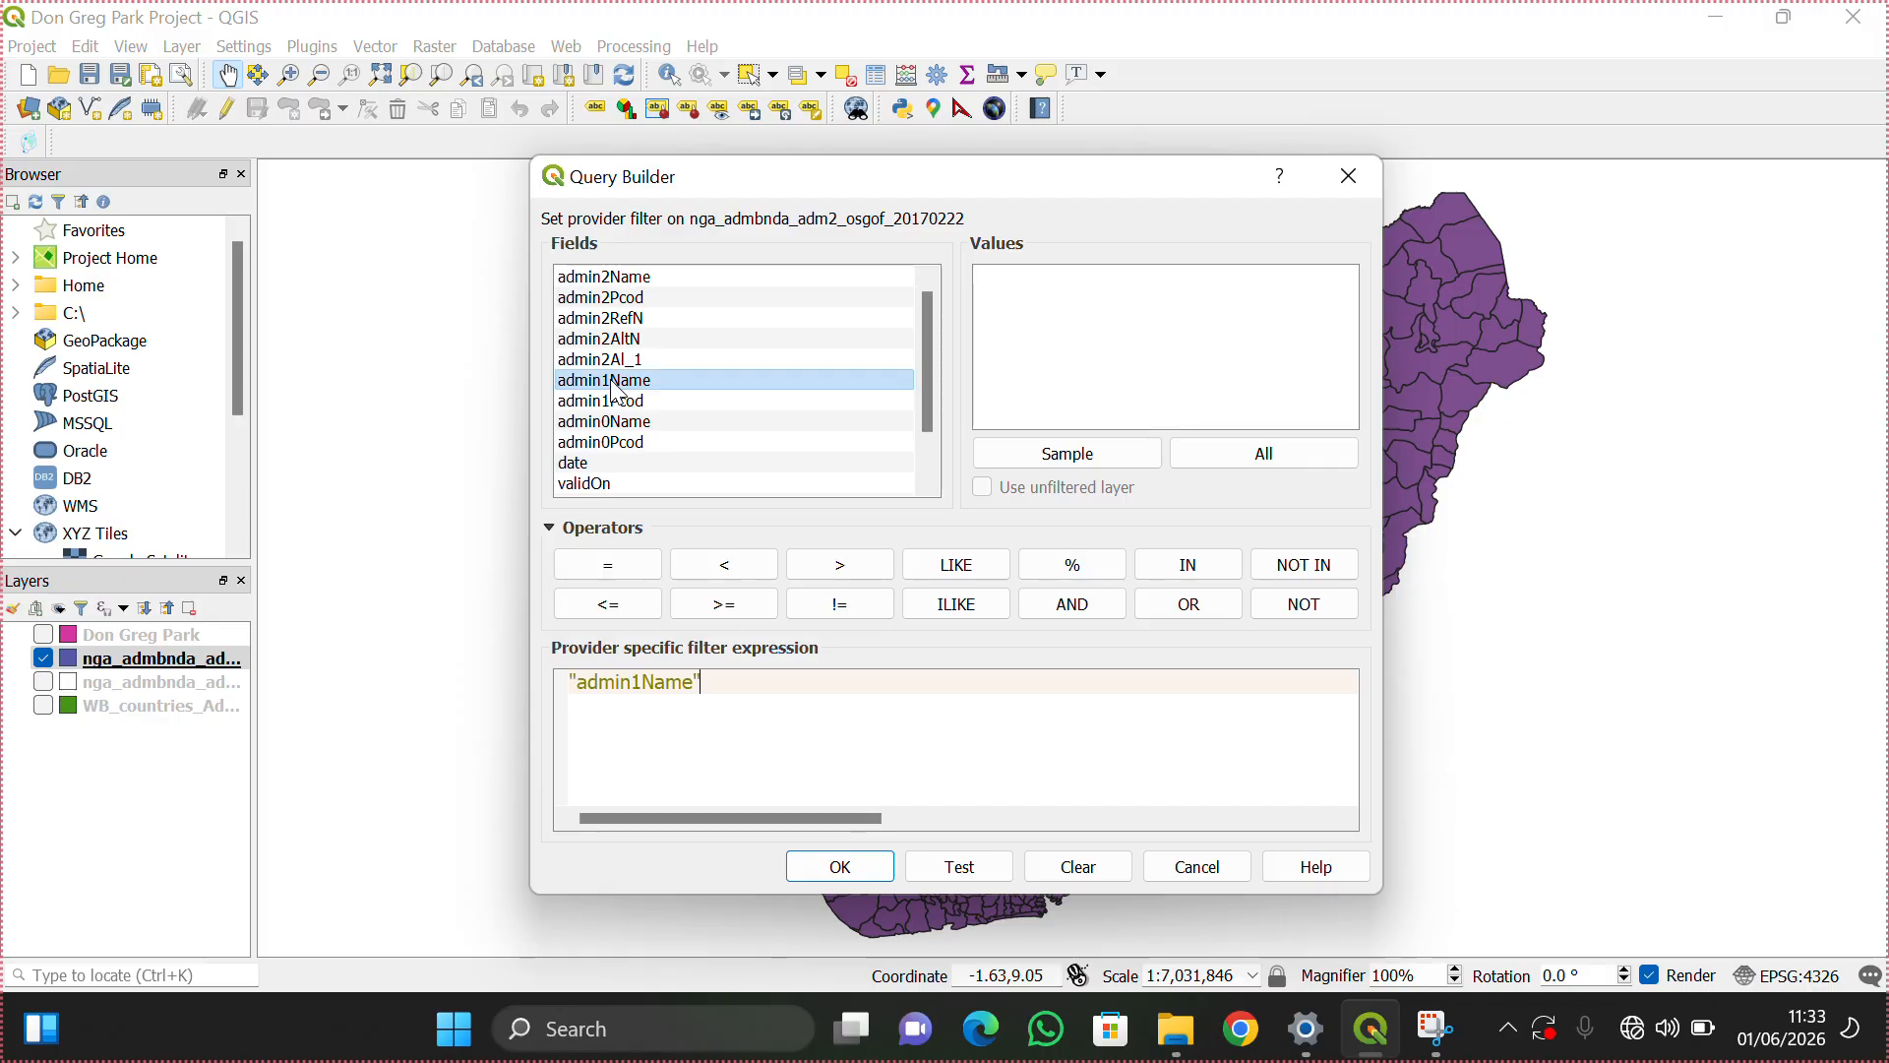
click(640, 569)
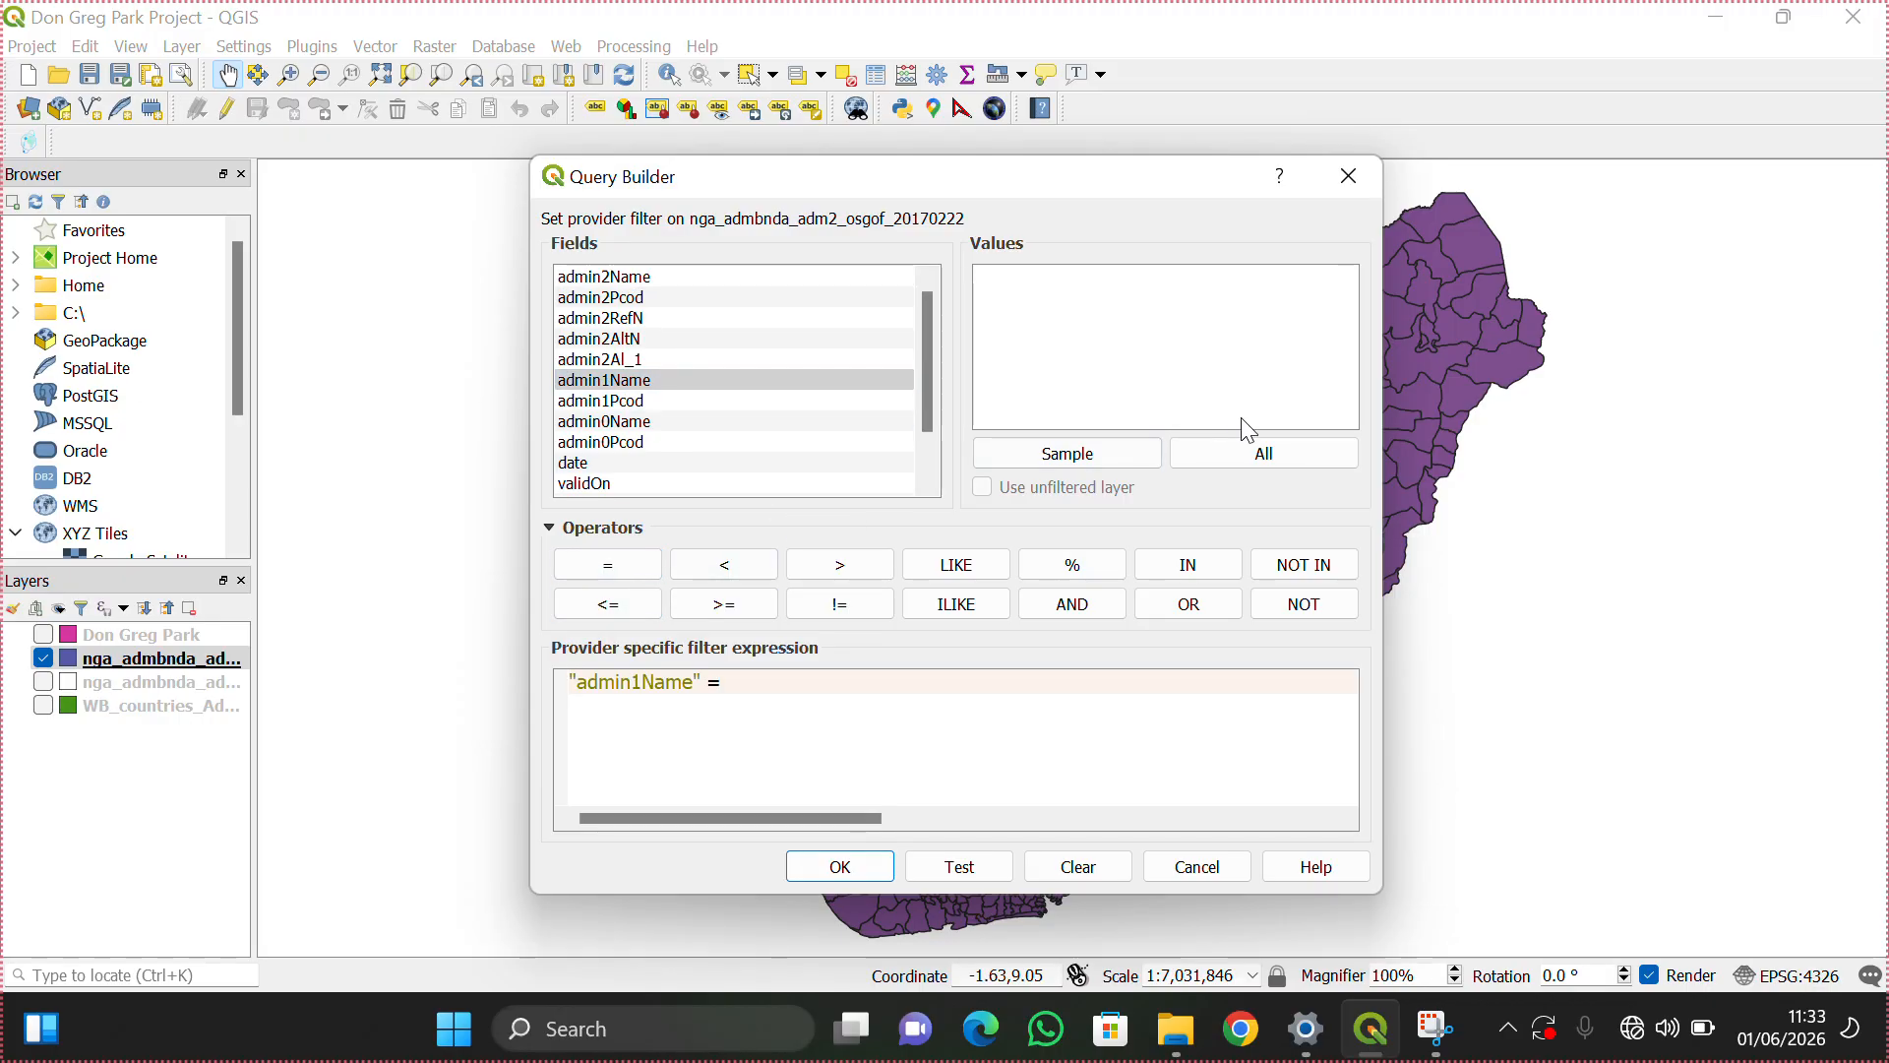
click(1336, 455)
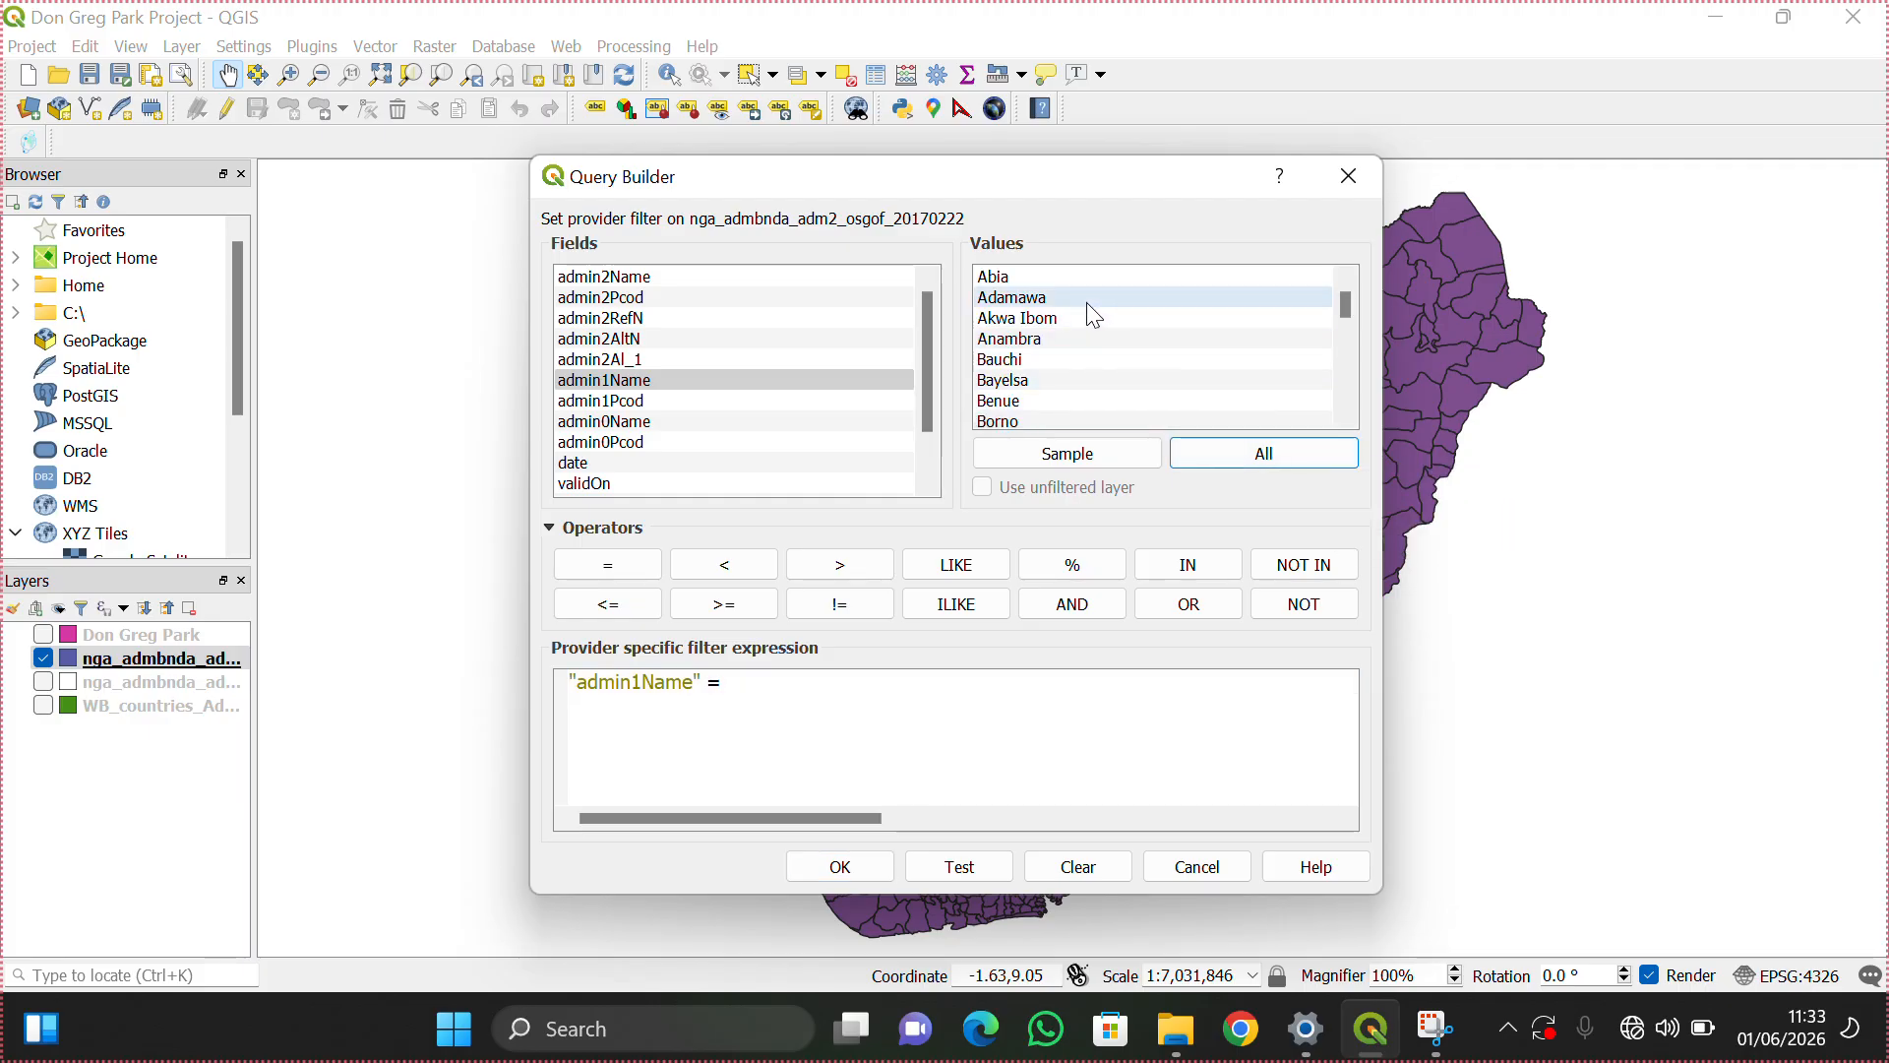
double_click(1058, 347)
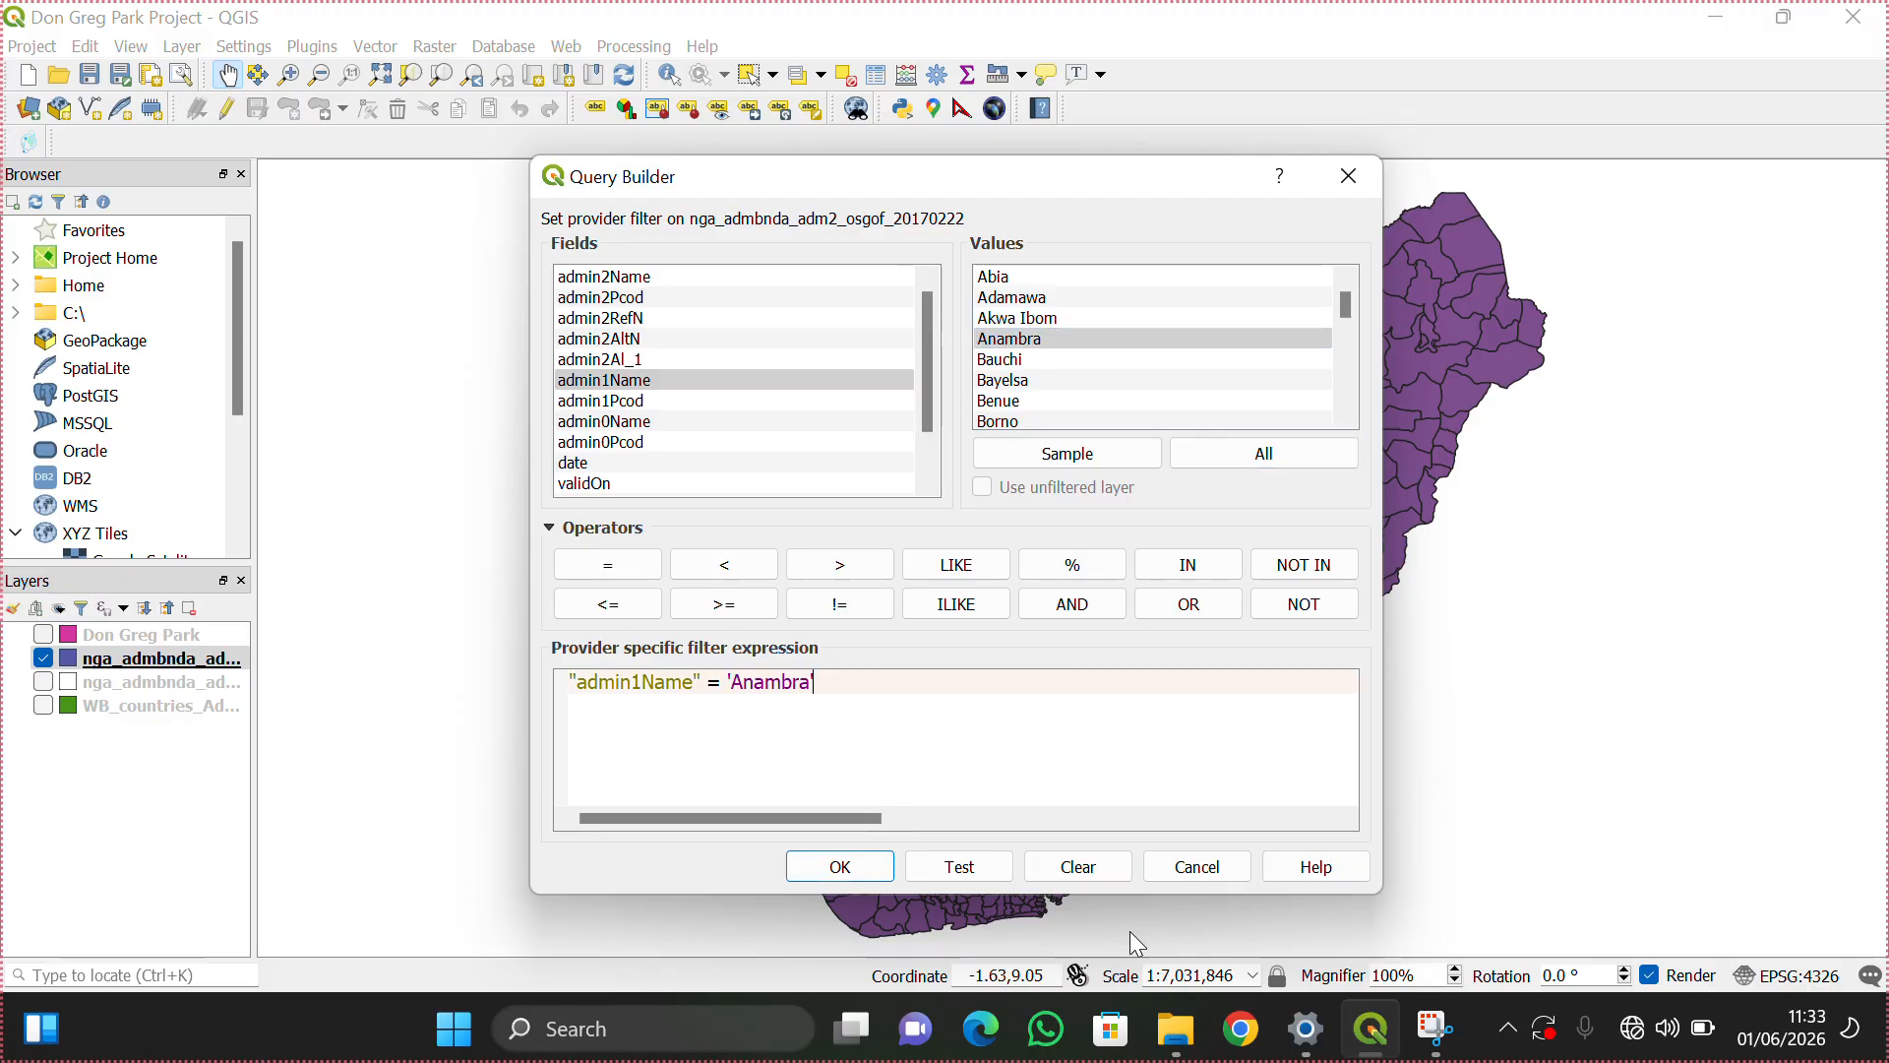
click(840, 868)
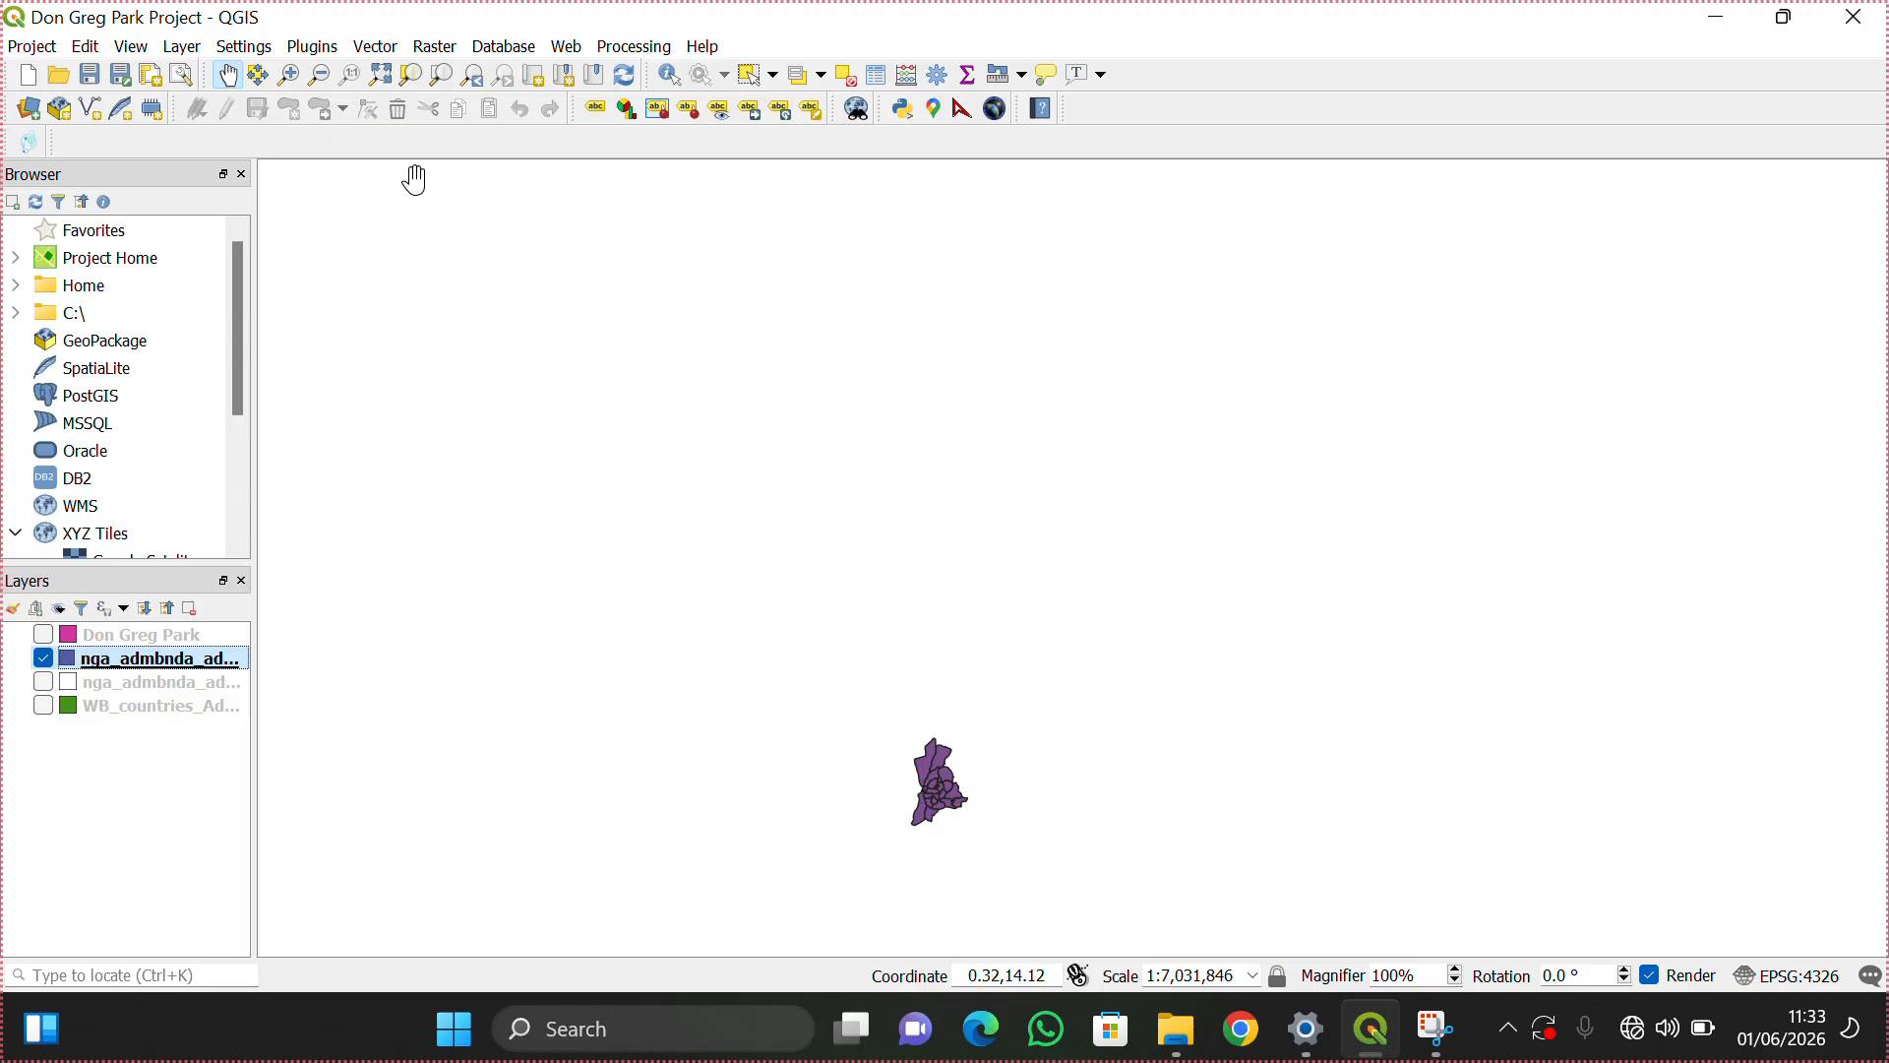
click(386, 77)
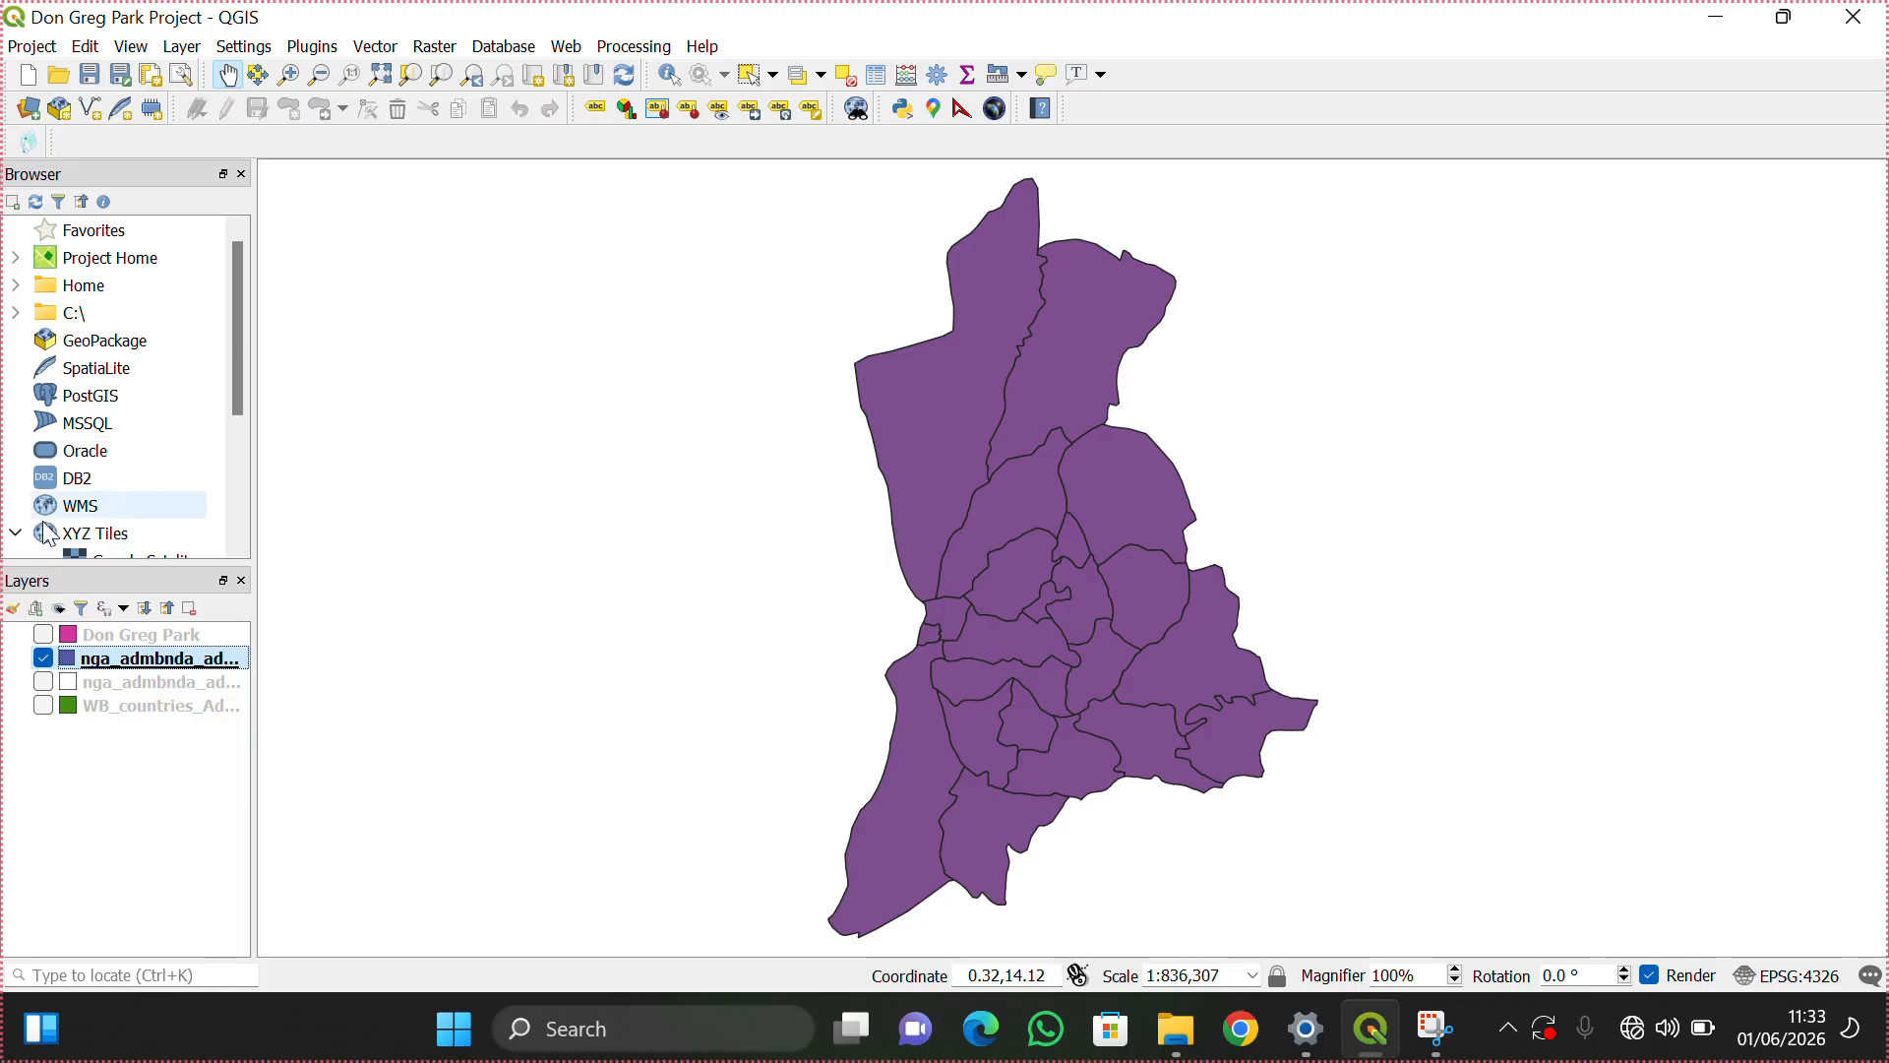
Step: Compare the filtered Anambra state and local government layers, leaving only Don Greg Park and the local government areas shown
click(43, 659)
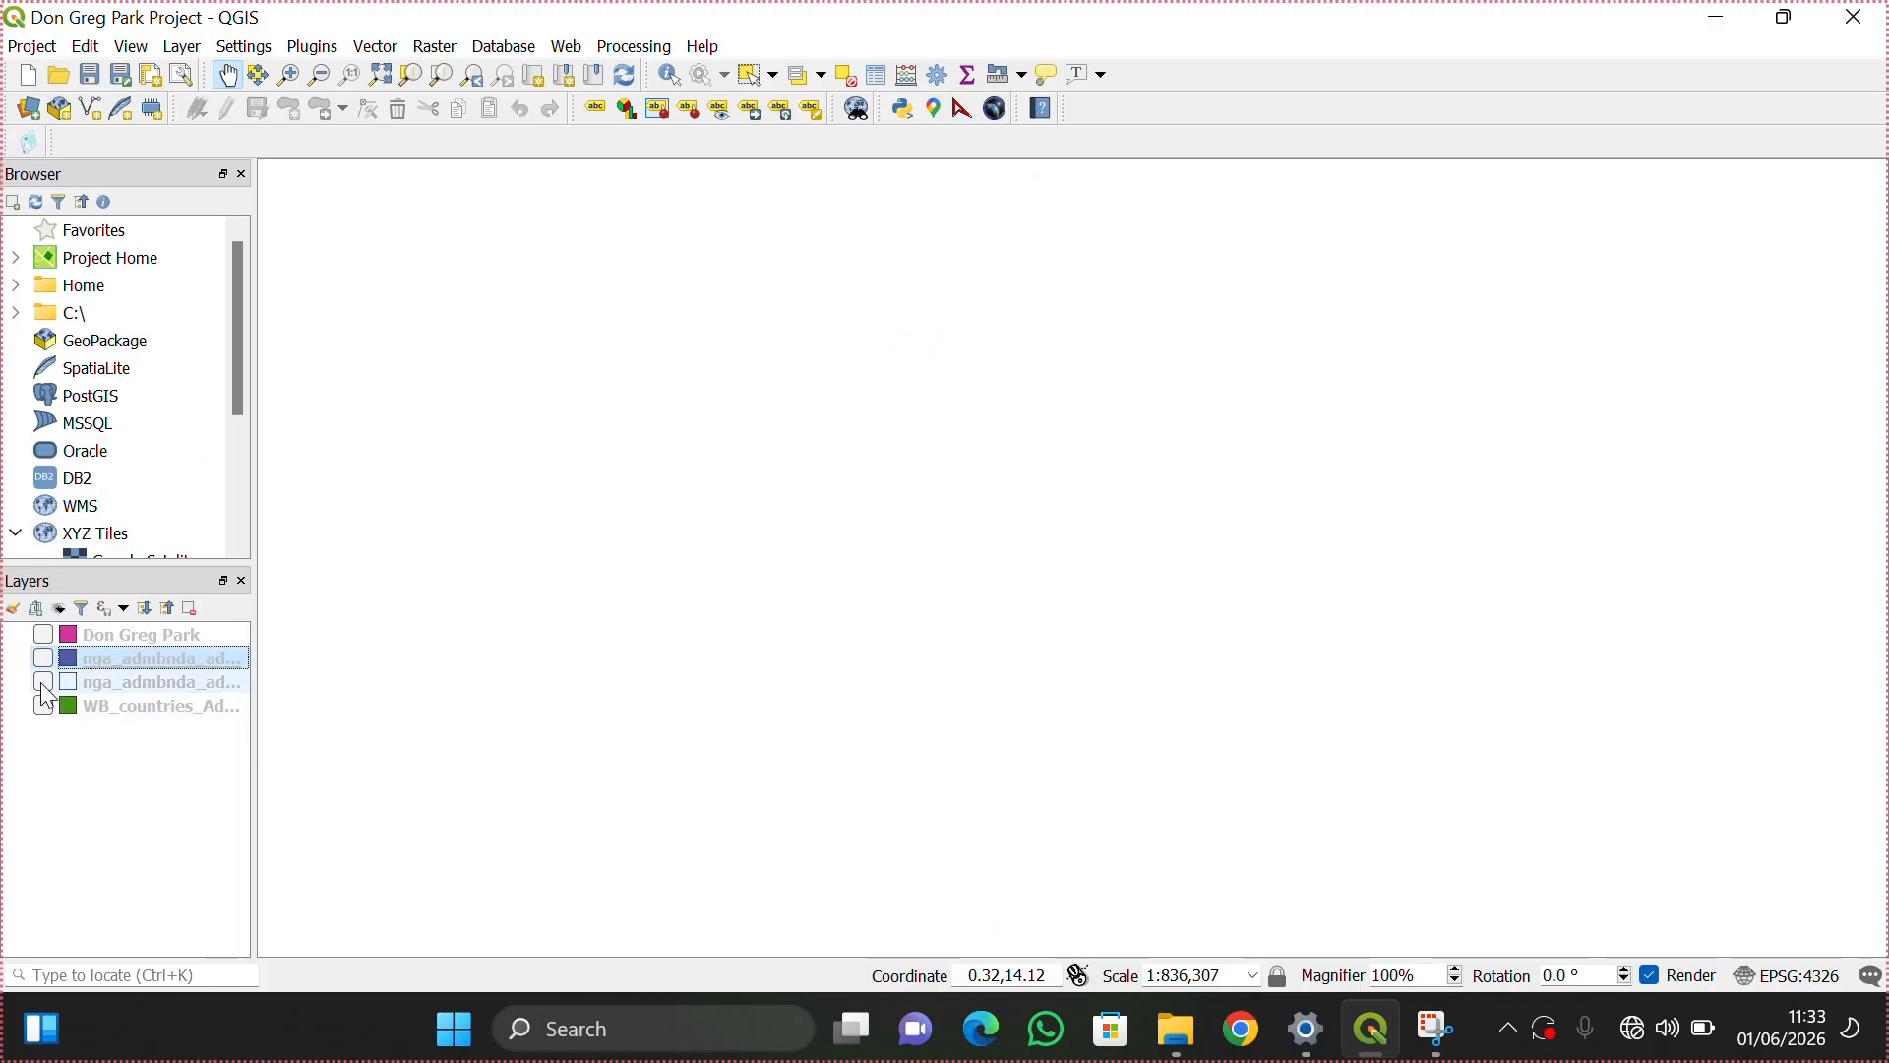
click(42, 682)
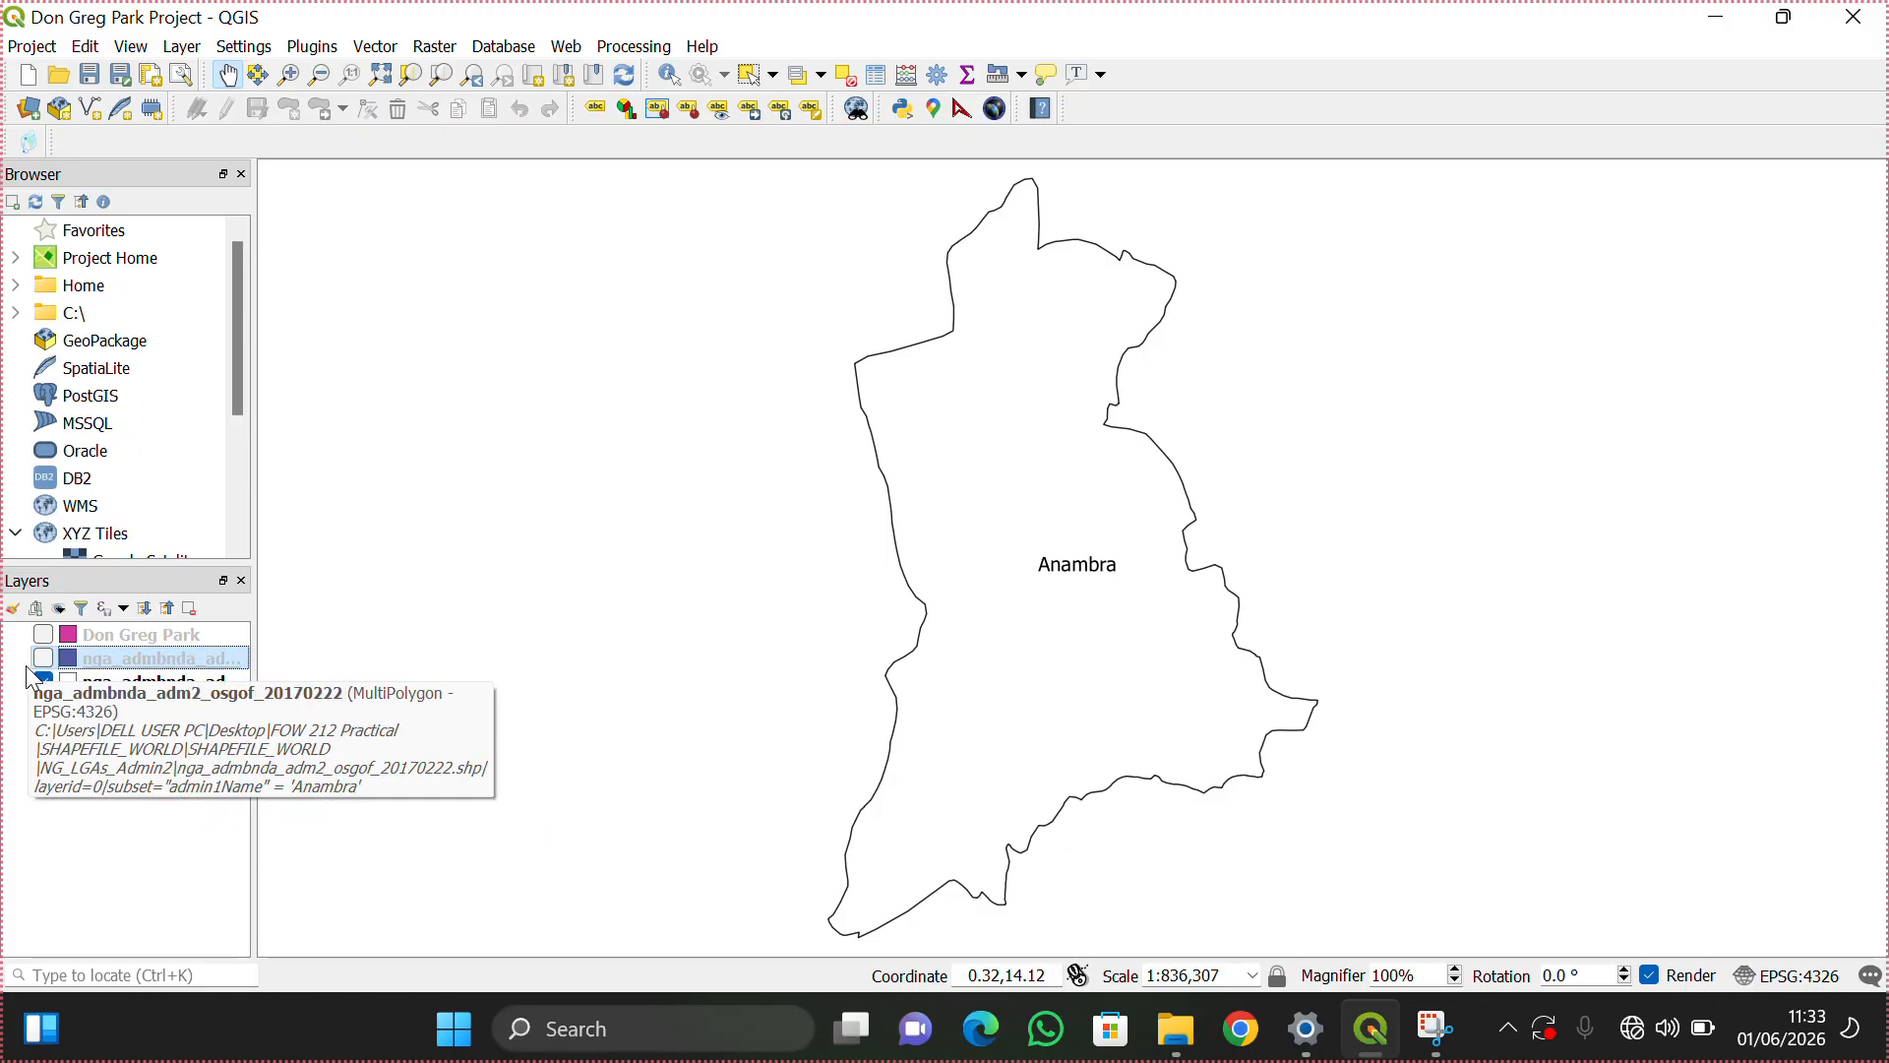
click(43, 661)
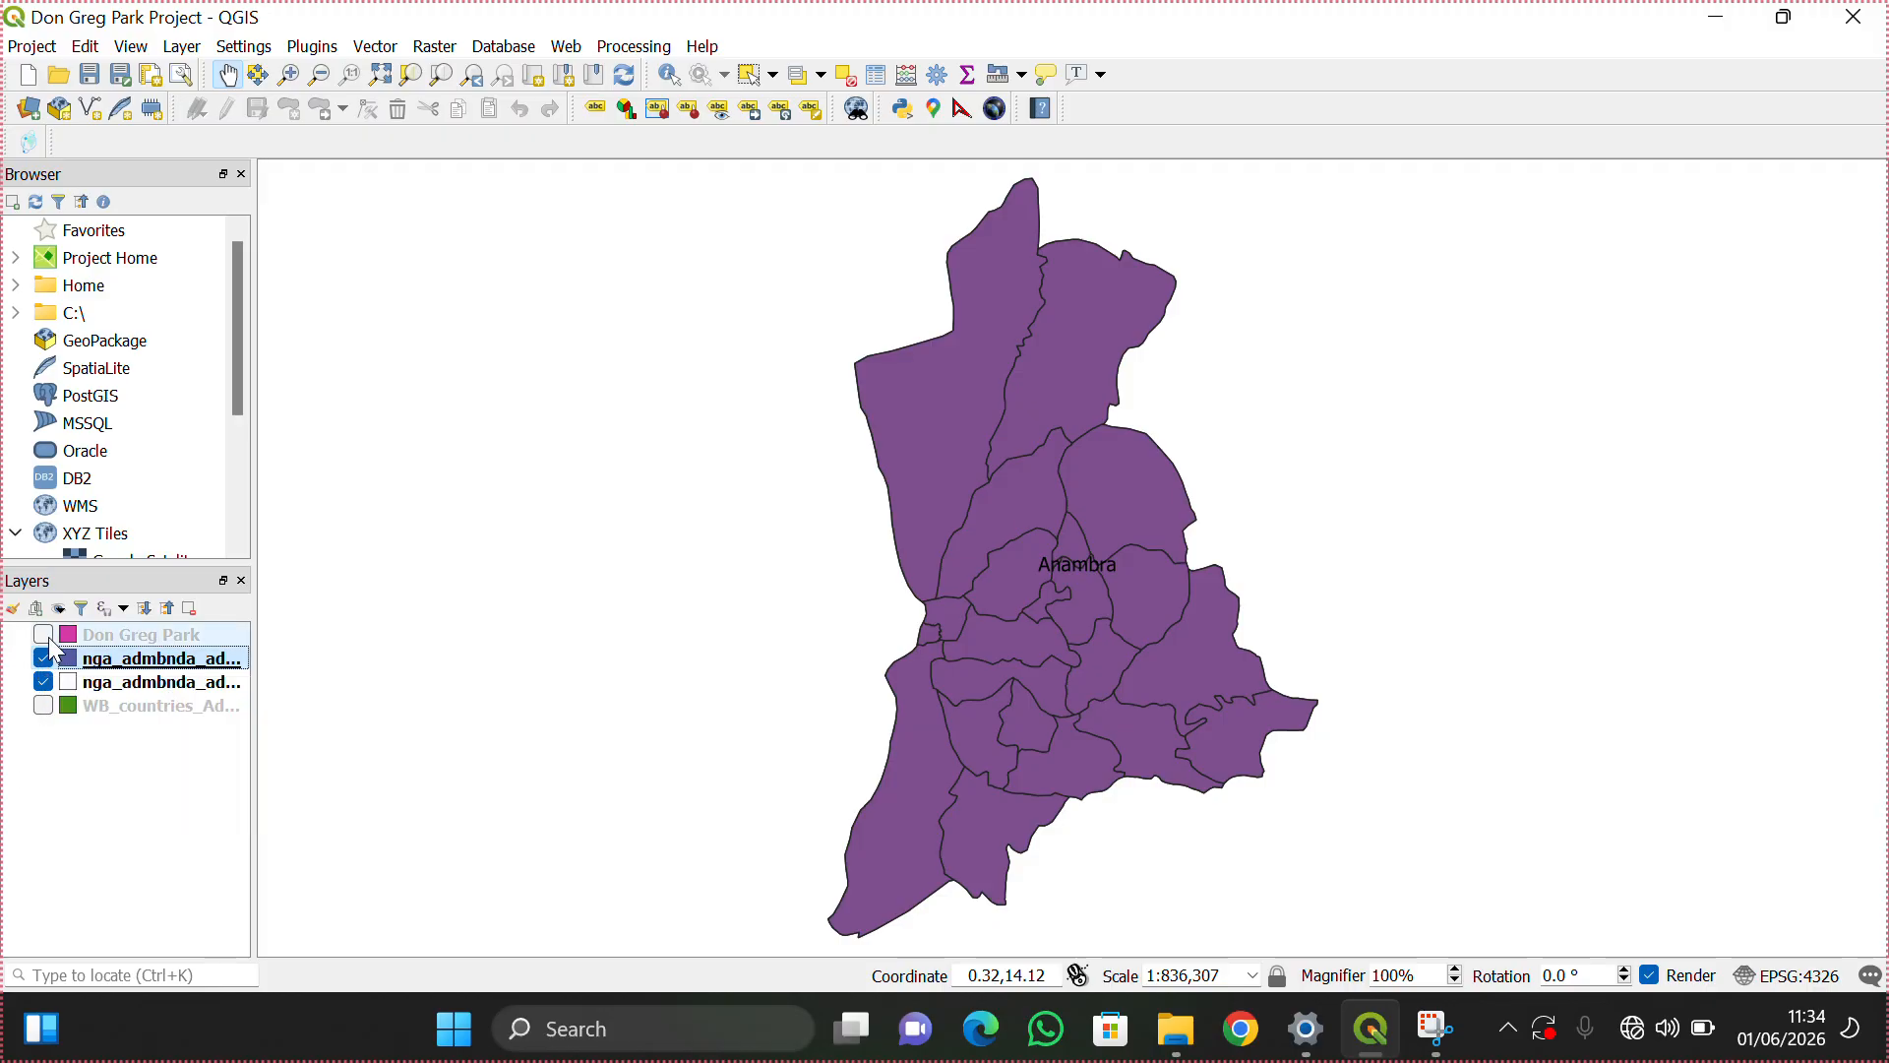
click(43, 636)
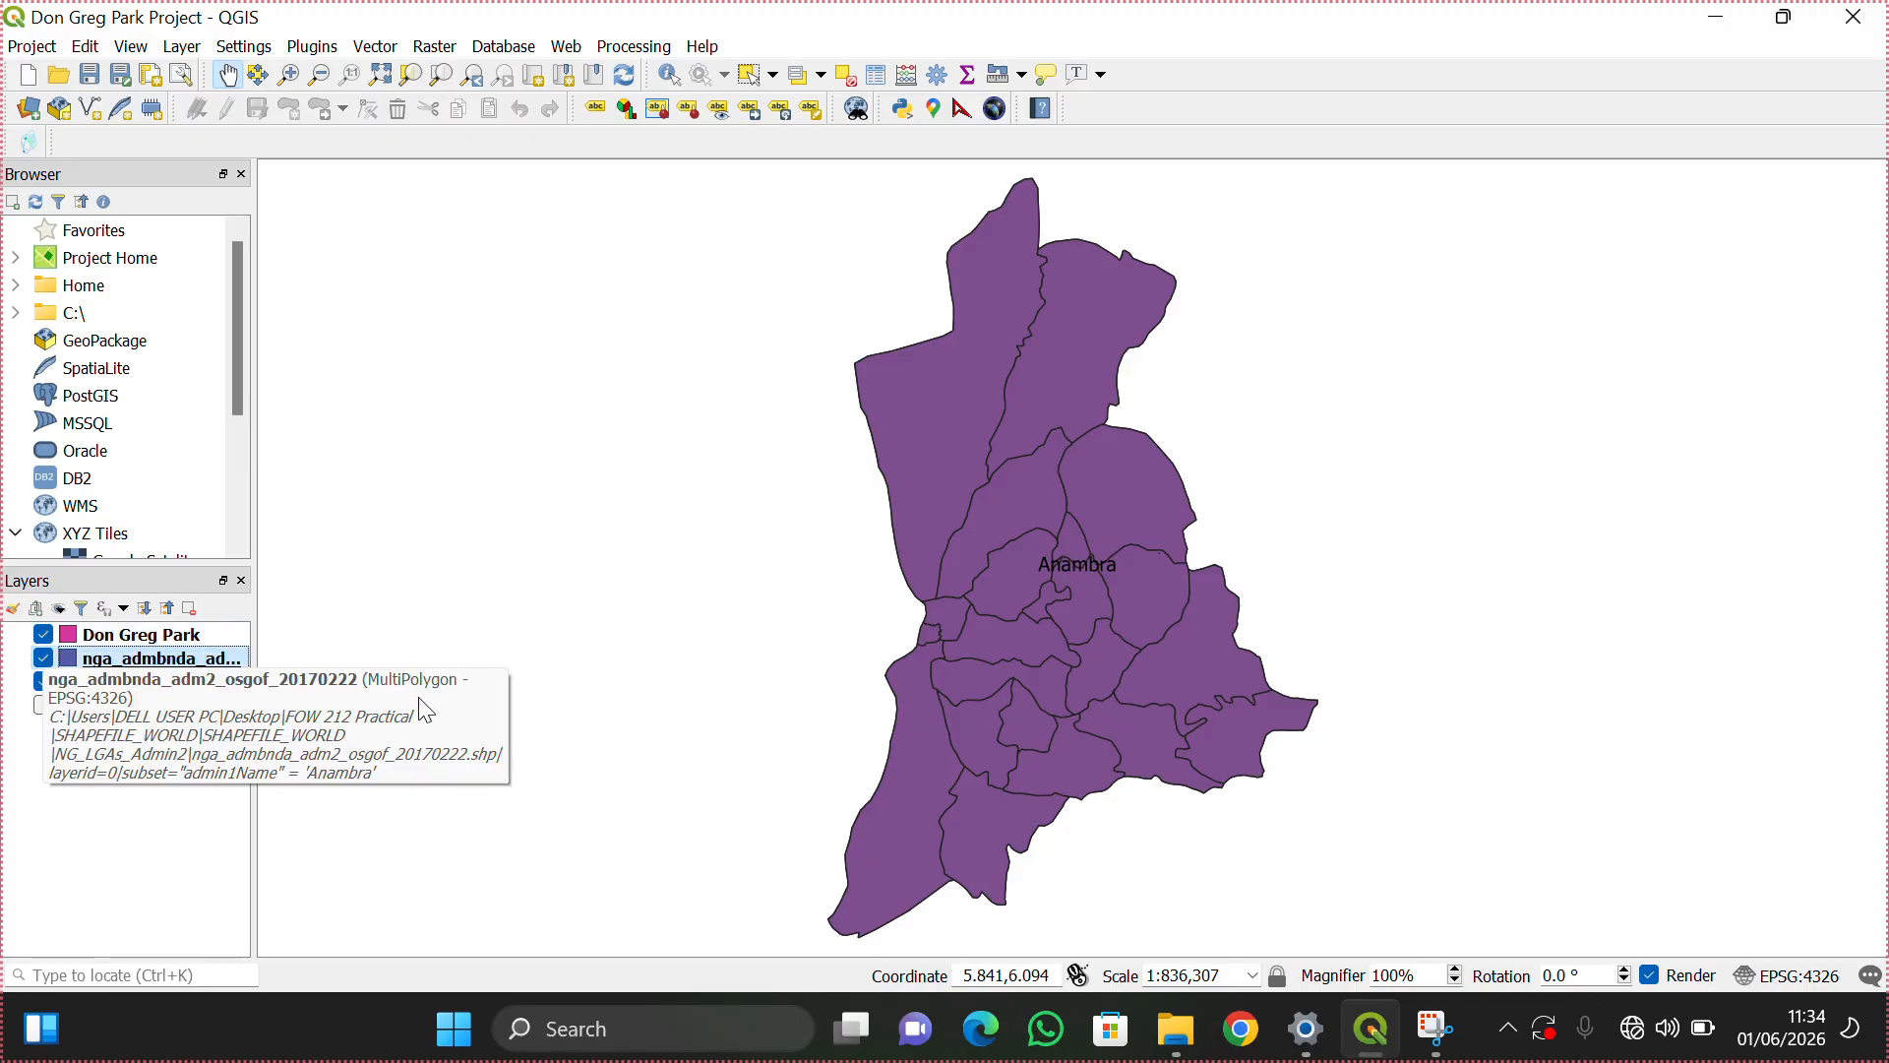
click(43, 658)
click(43, 682)
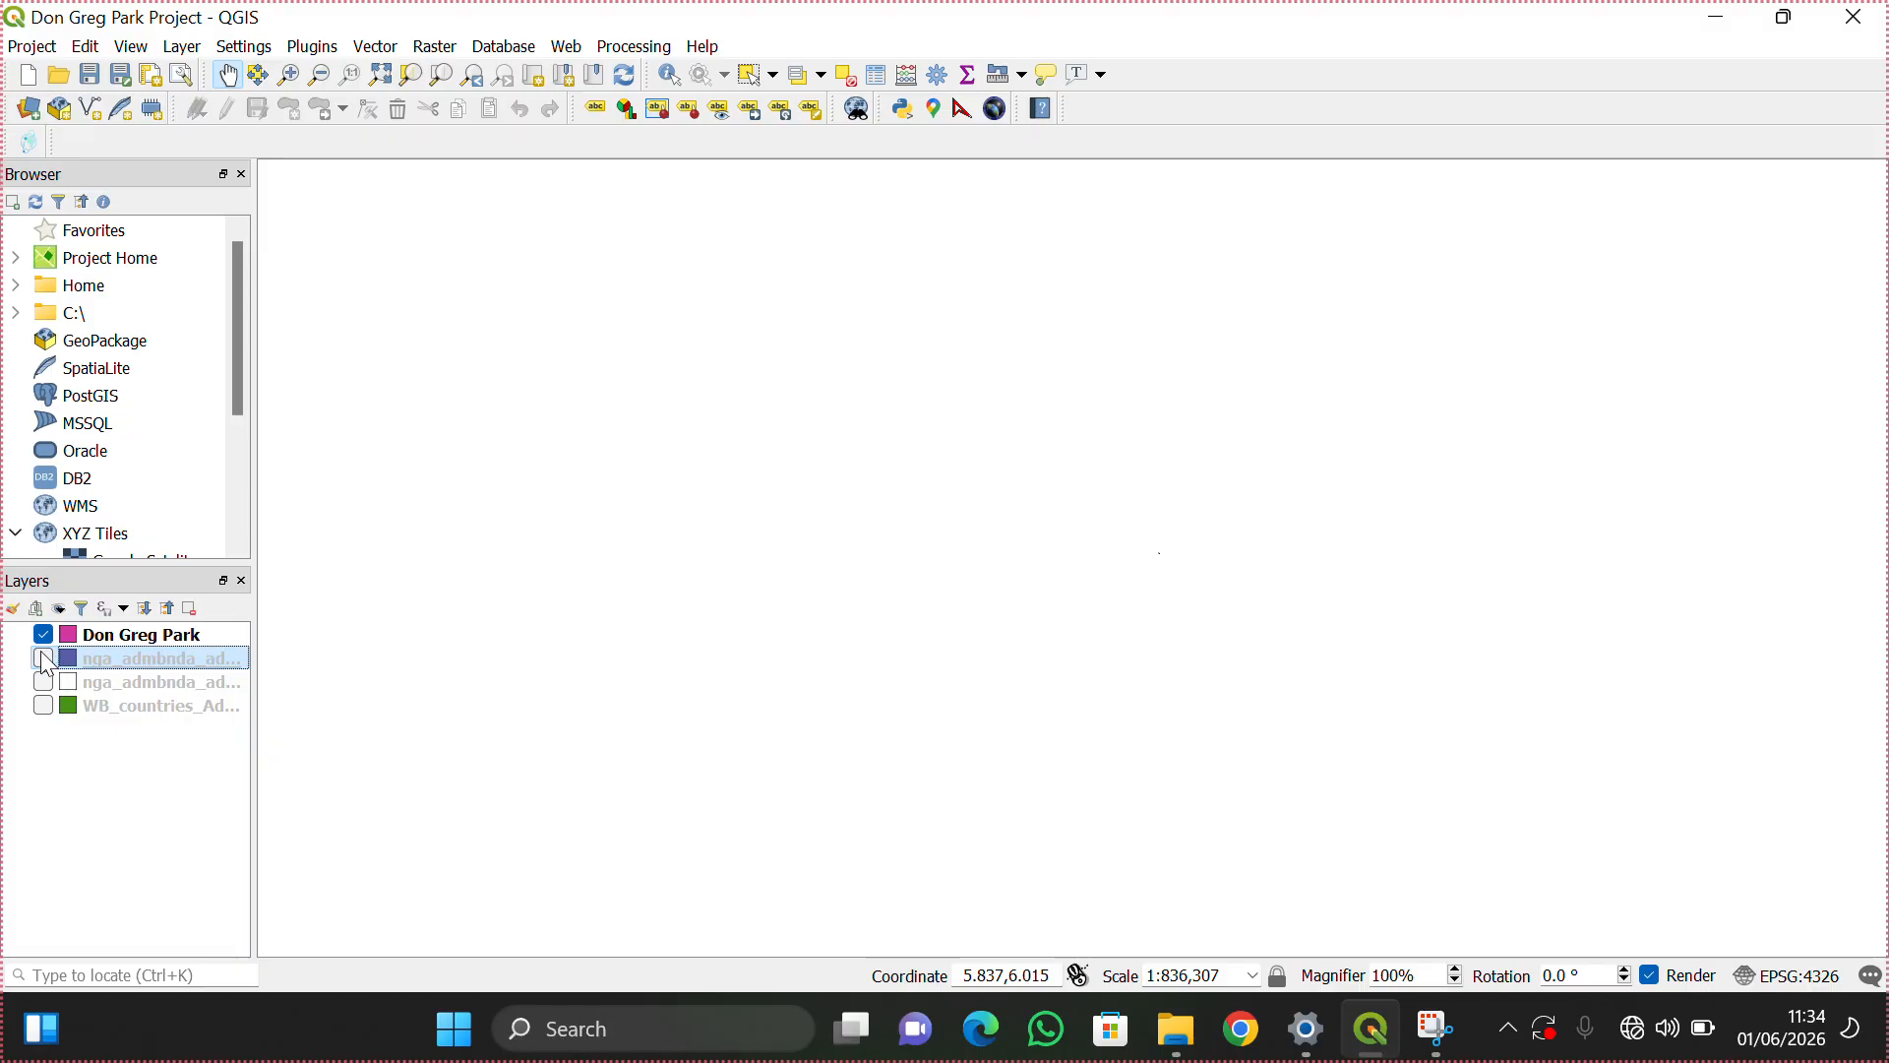
click(43, 658)
Step: Examine where the Don Greg Park polygon lies within the Anambra local government areas
scroll(684, 657, up, 1)
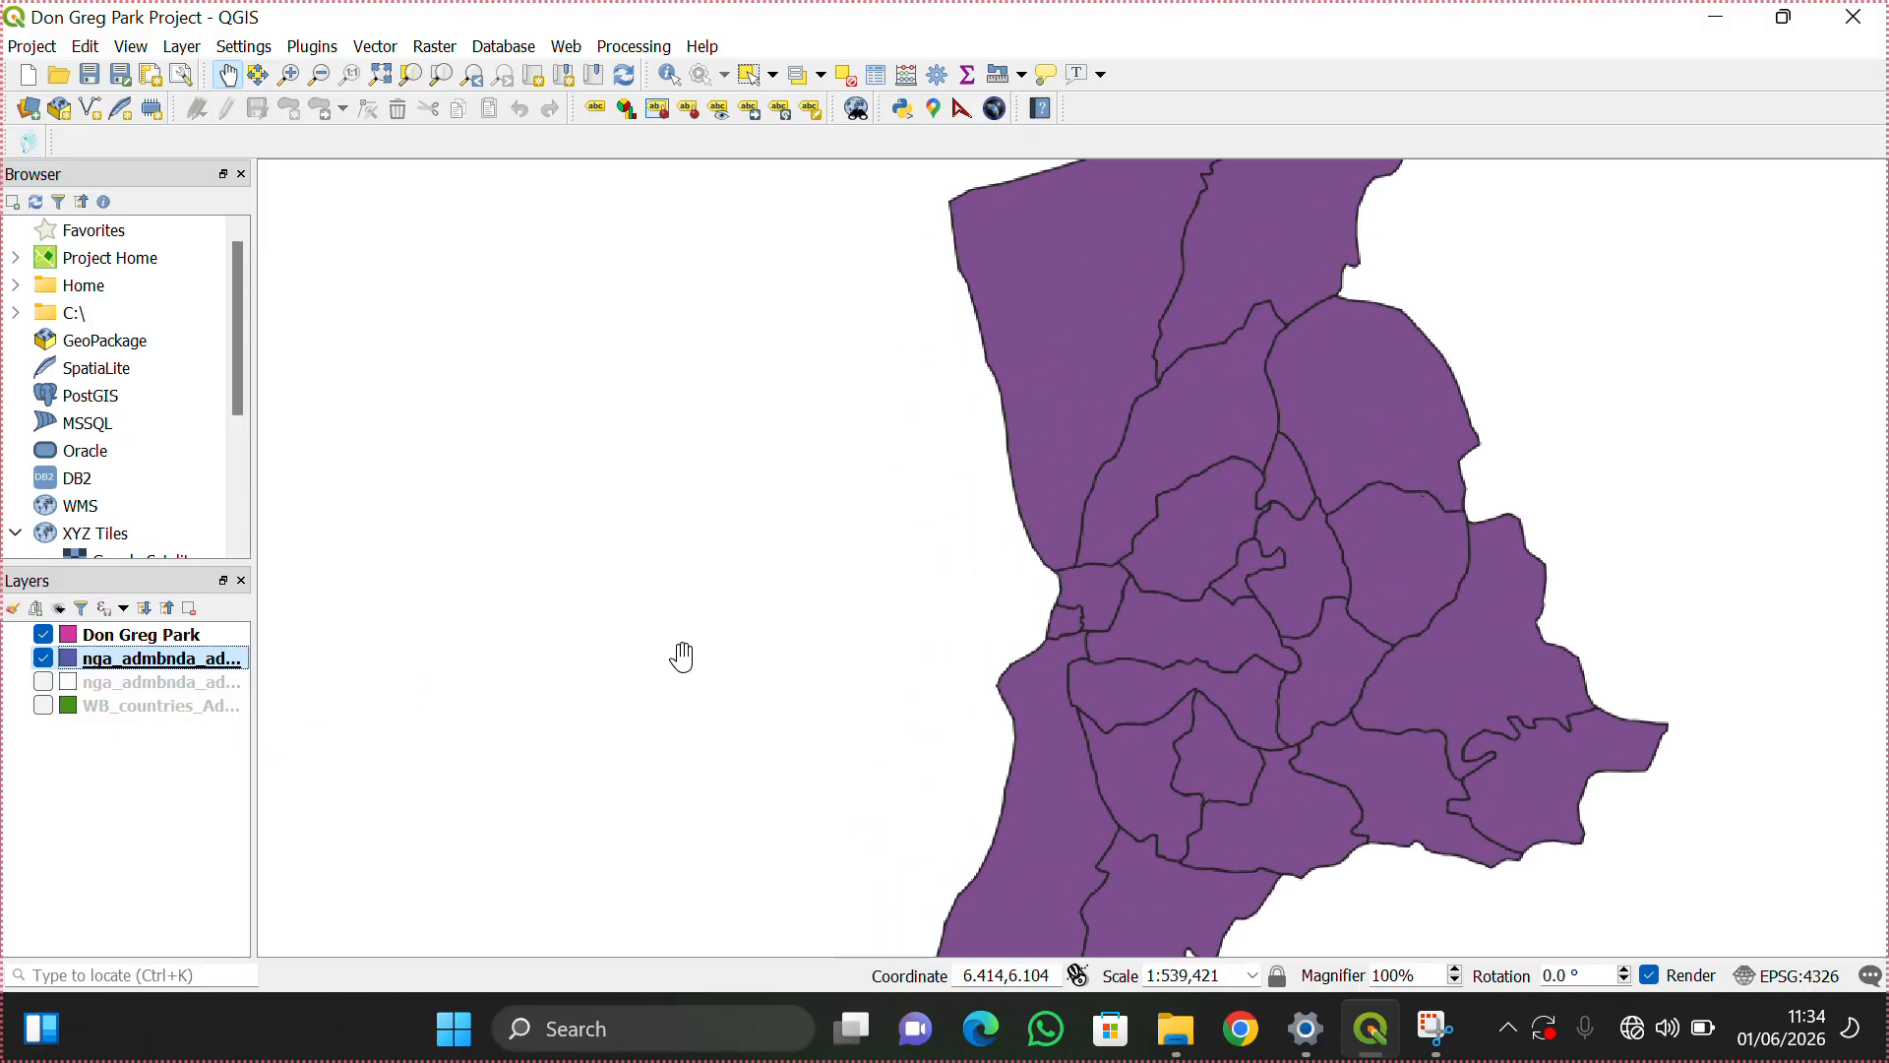
scroll(1101, 710, up, 2)
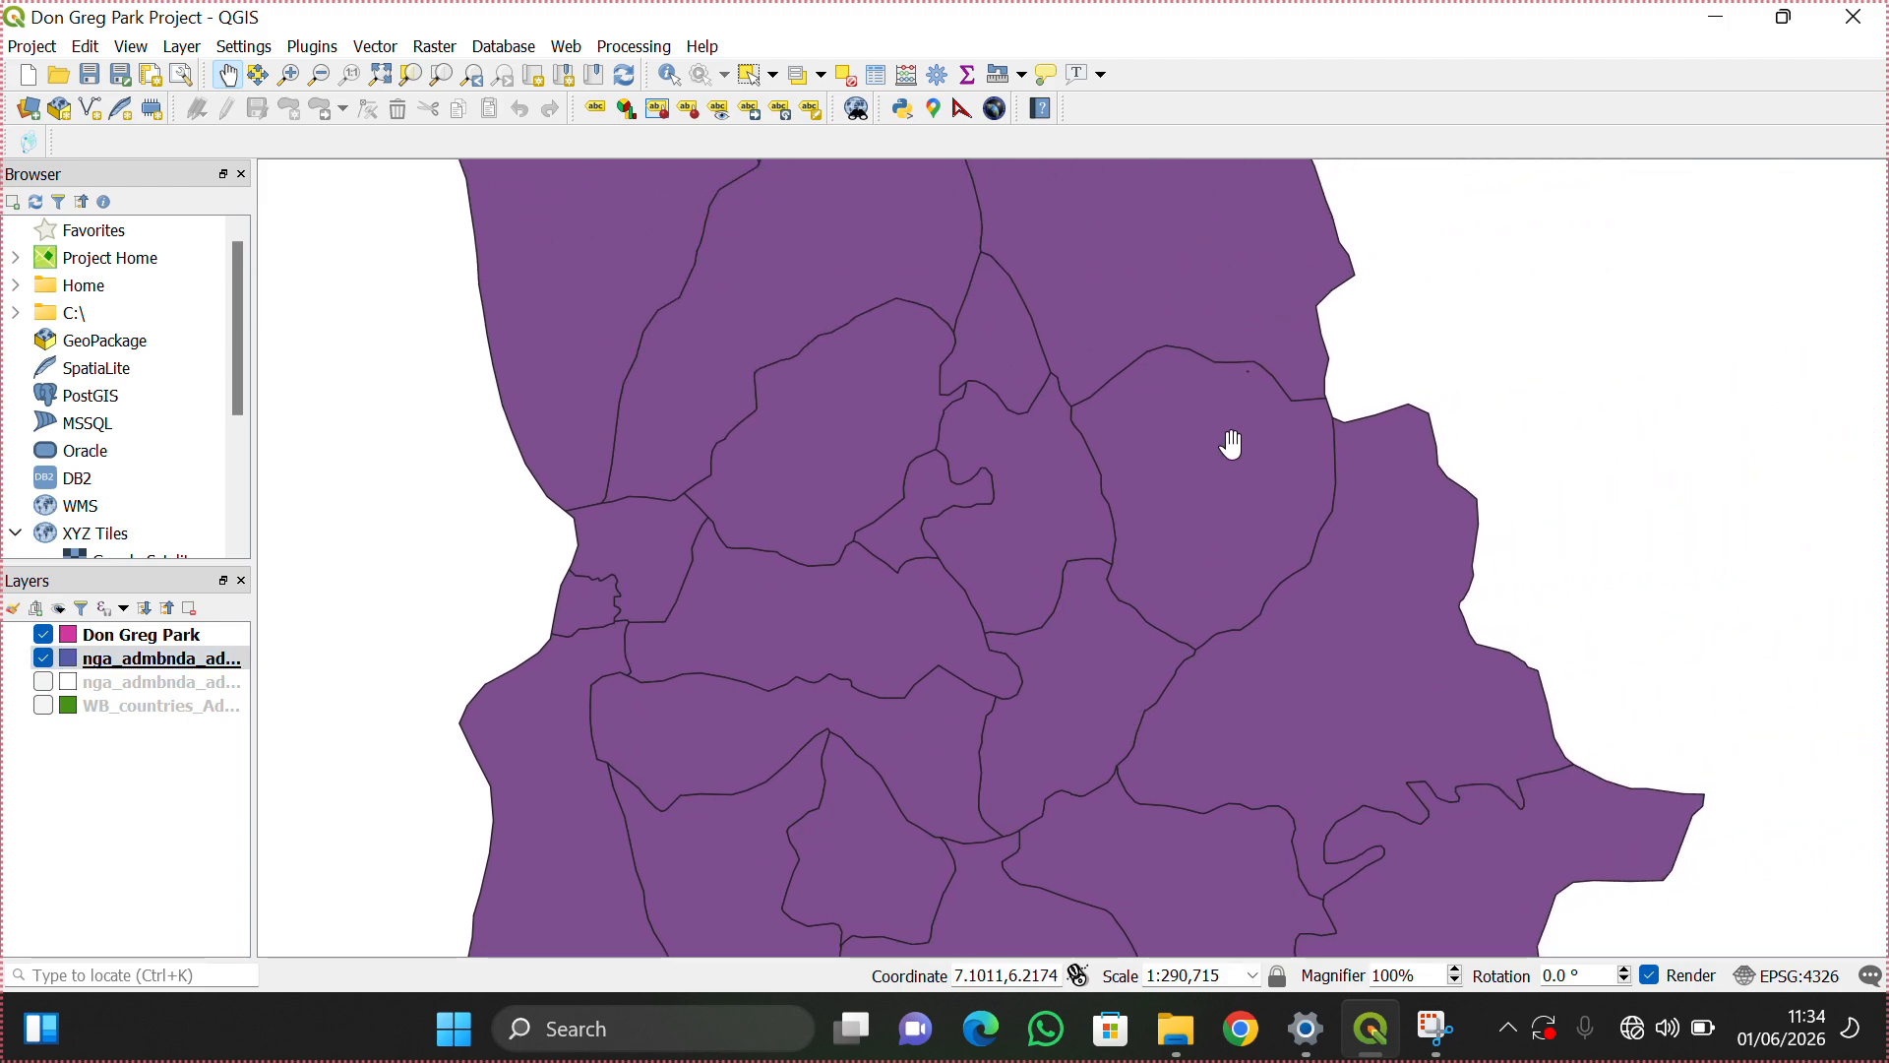
scroll(1231, 445, up, 1)
scroll(1338, 443, up, 2)
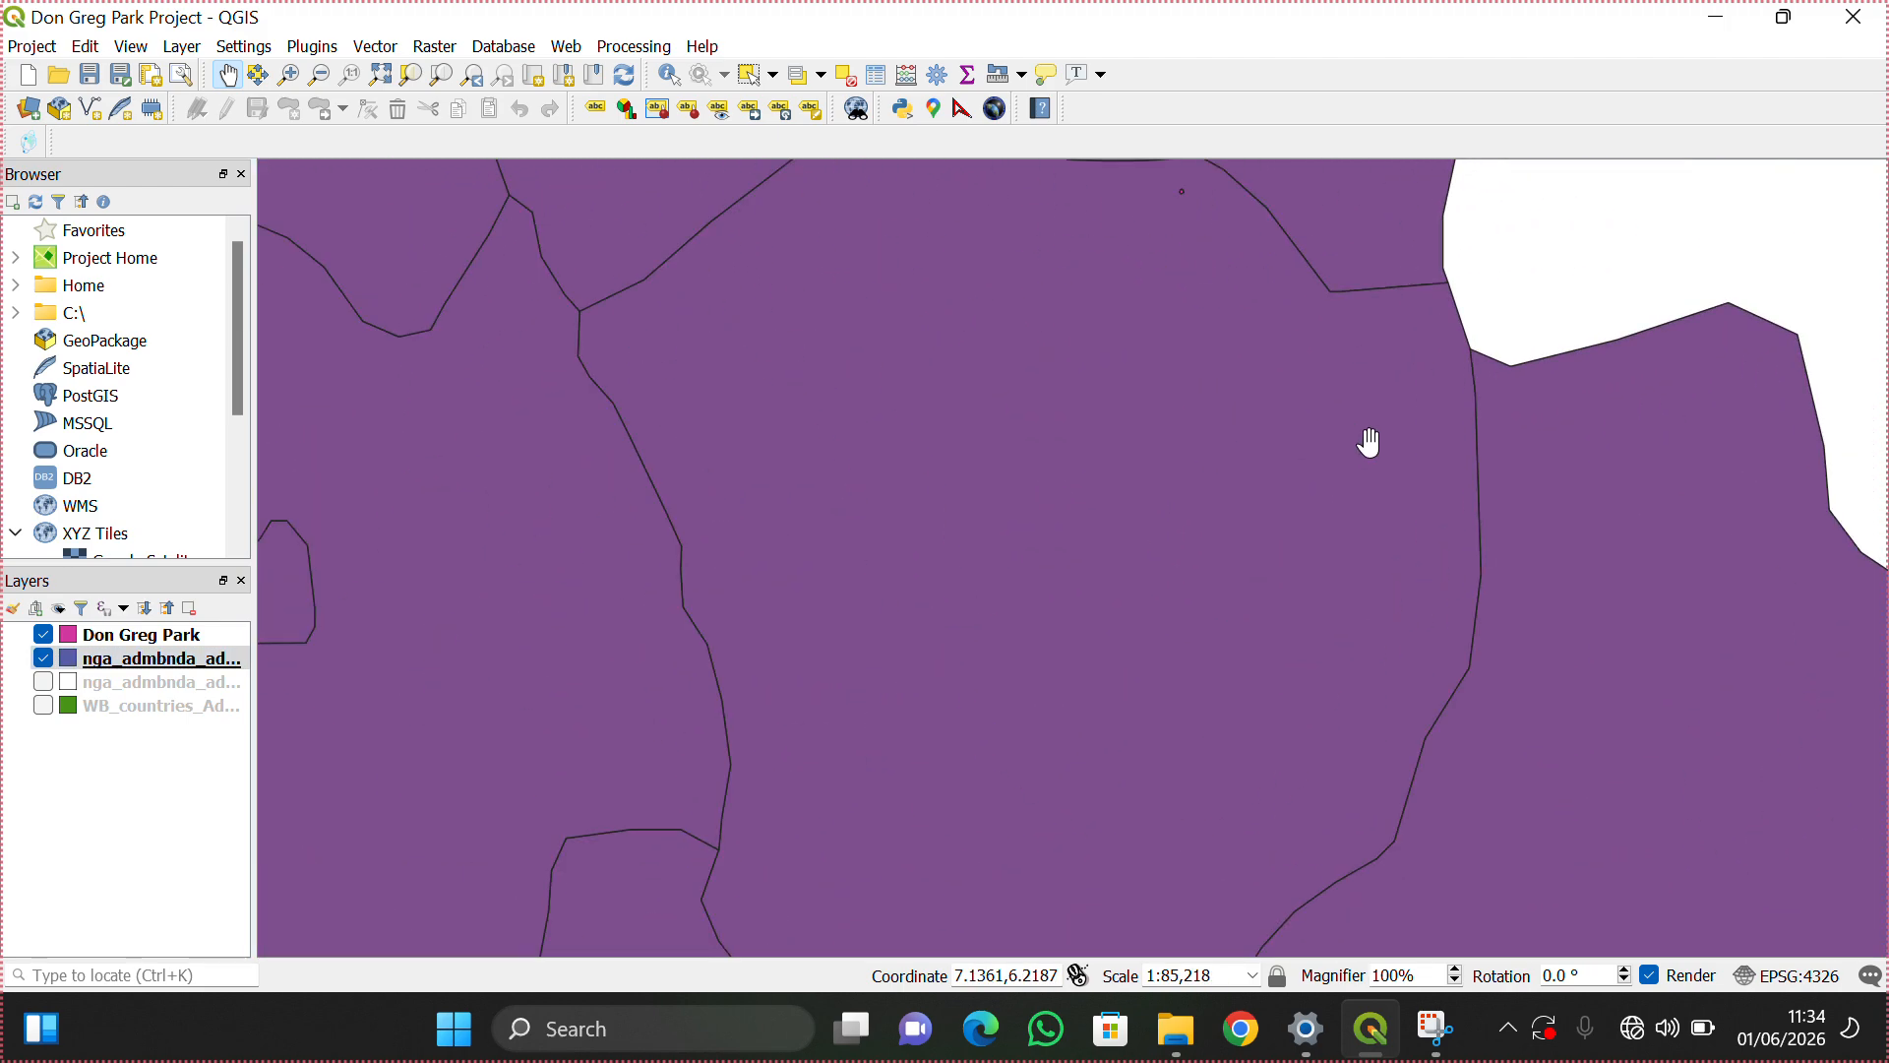
drag(1269, 489, 1256, 692)
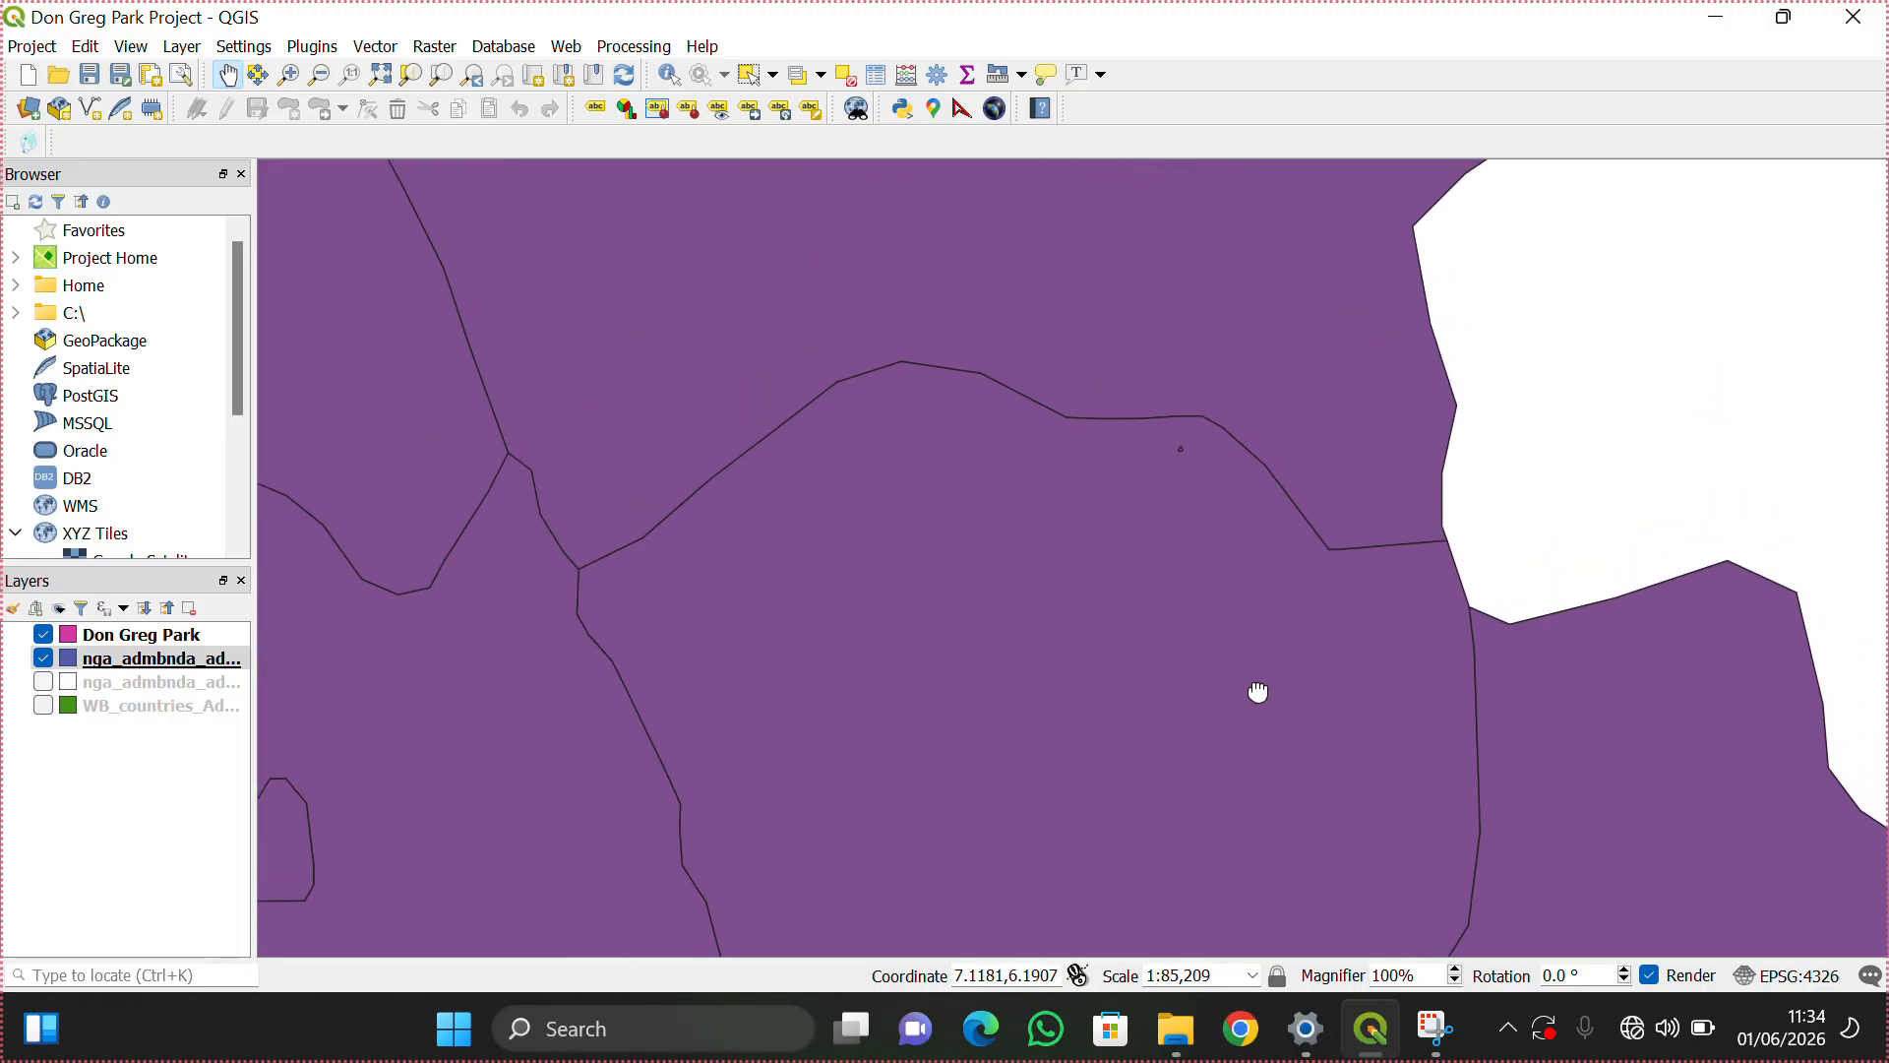
scroll(1258, 689, up, 1)
drag(1177, 443, 1189, 759)
scroll(1190, 758, up, 1)
scroll(1190, 759, up, 1)
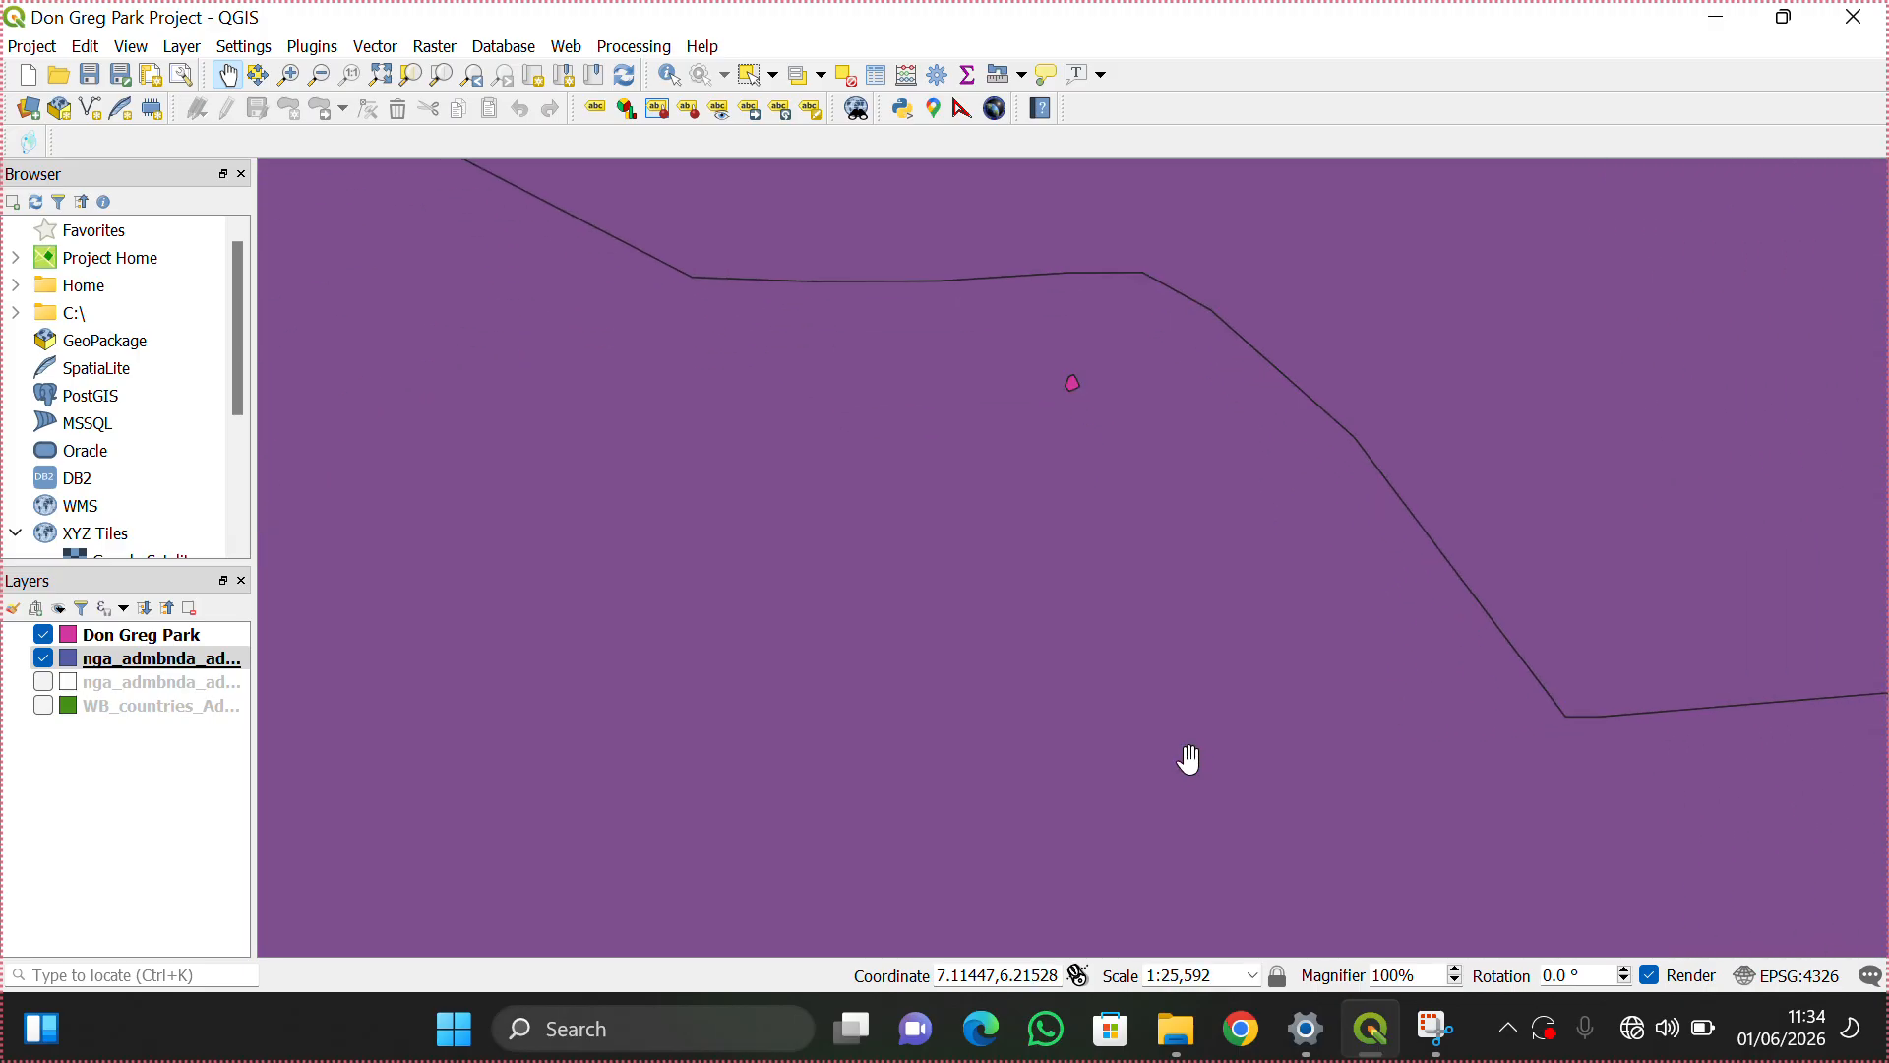
scroll(1189, 758, up, 1)
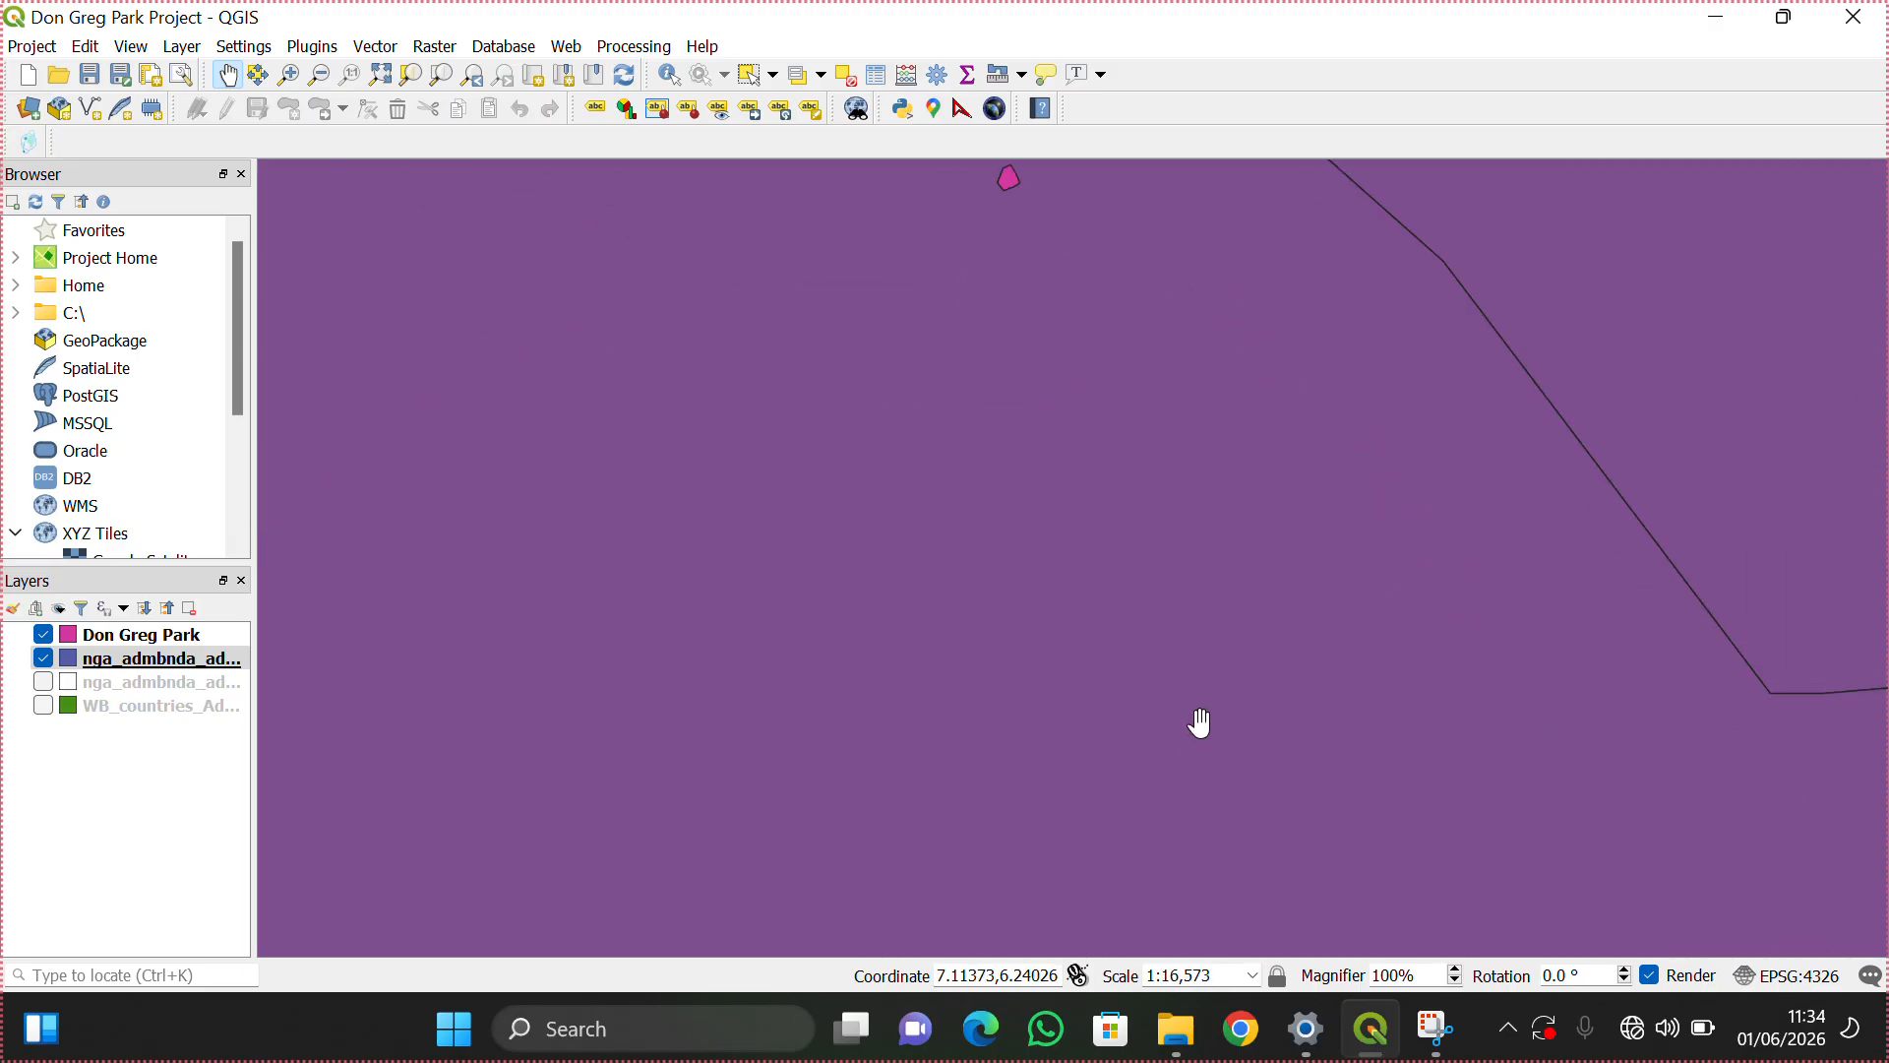
drag(1134, 570, 1180, 801)
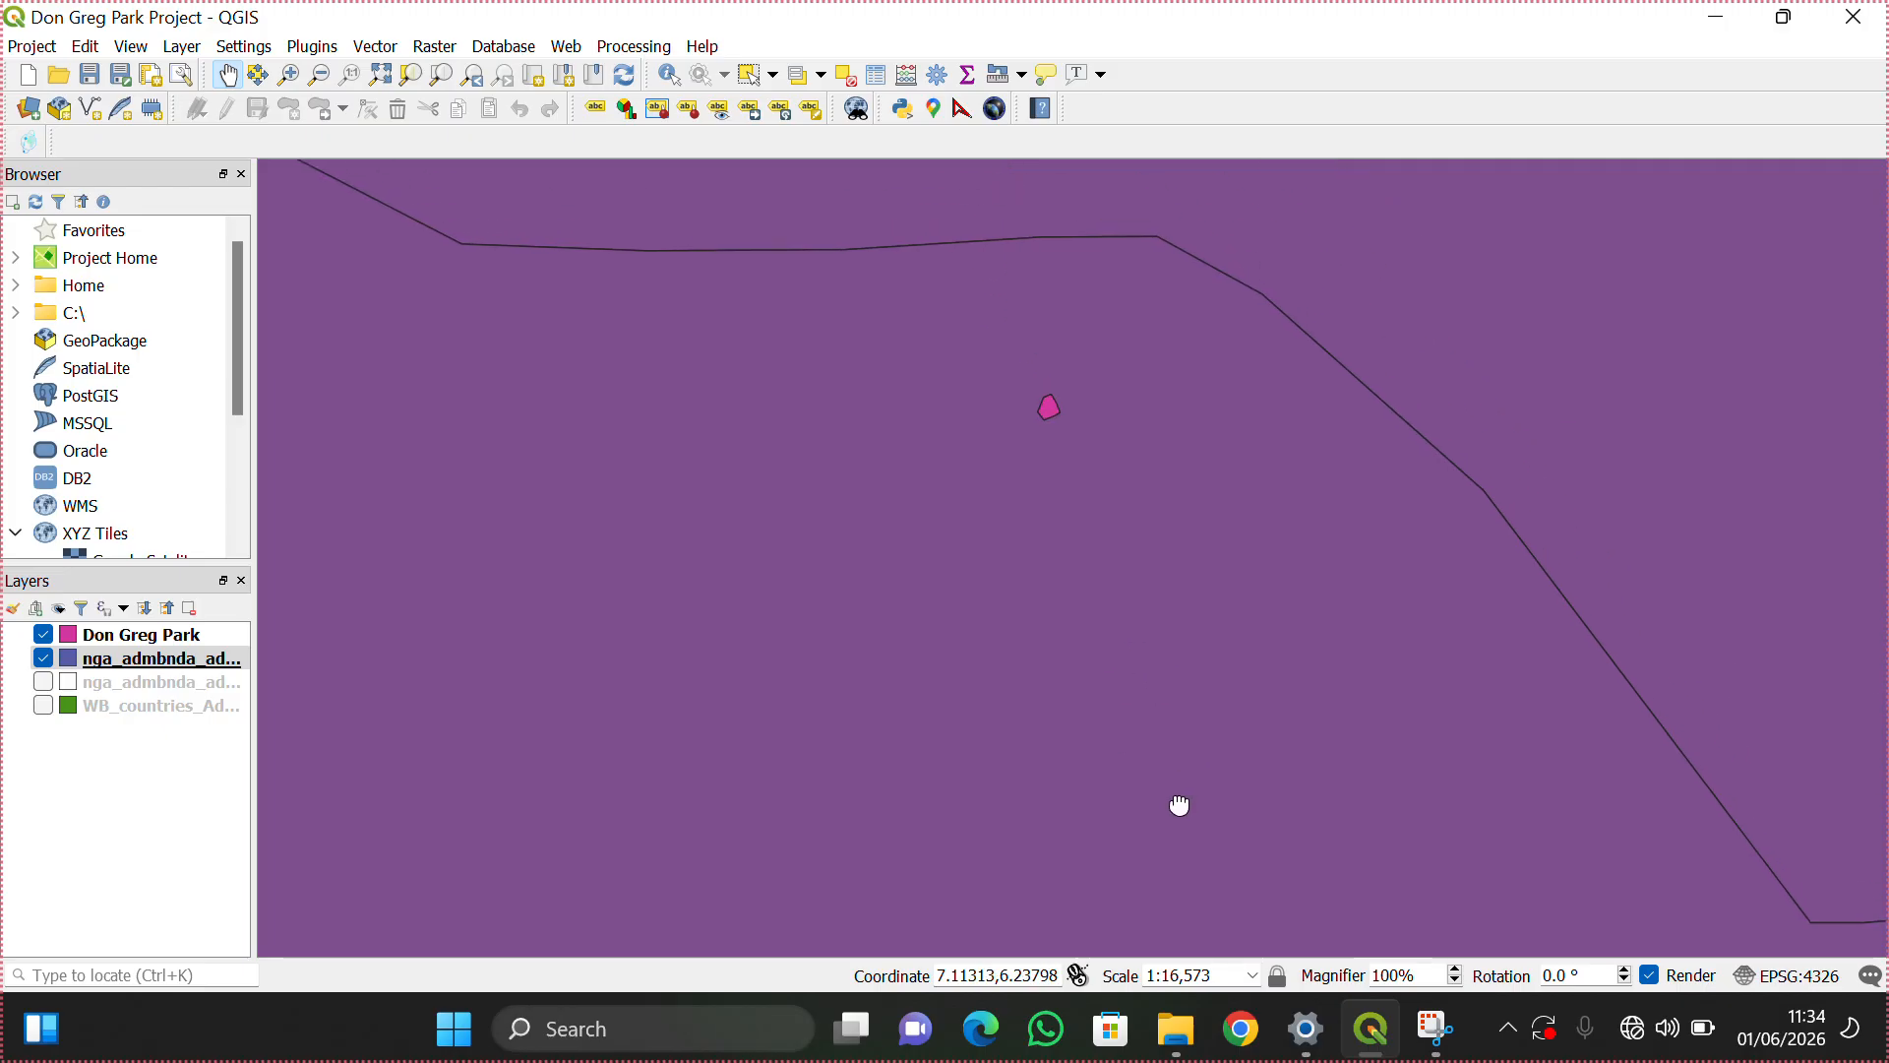
drag(1181, 801, 303, 705)
drag(495, 654, 1126, 679)
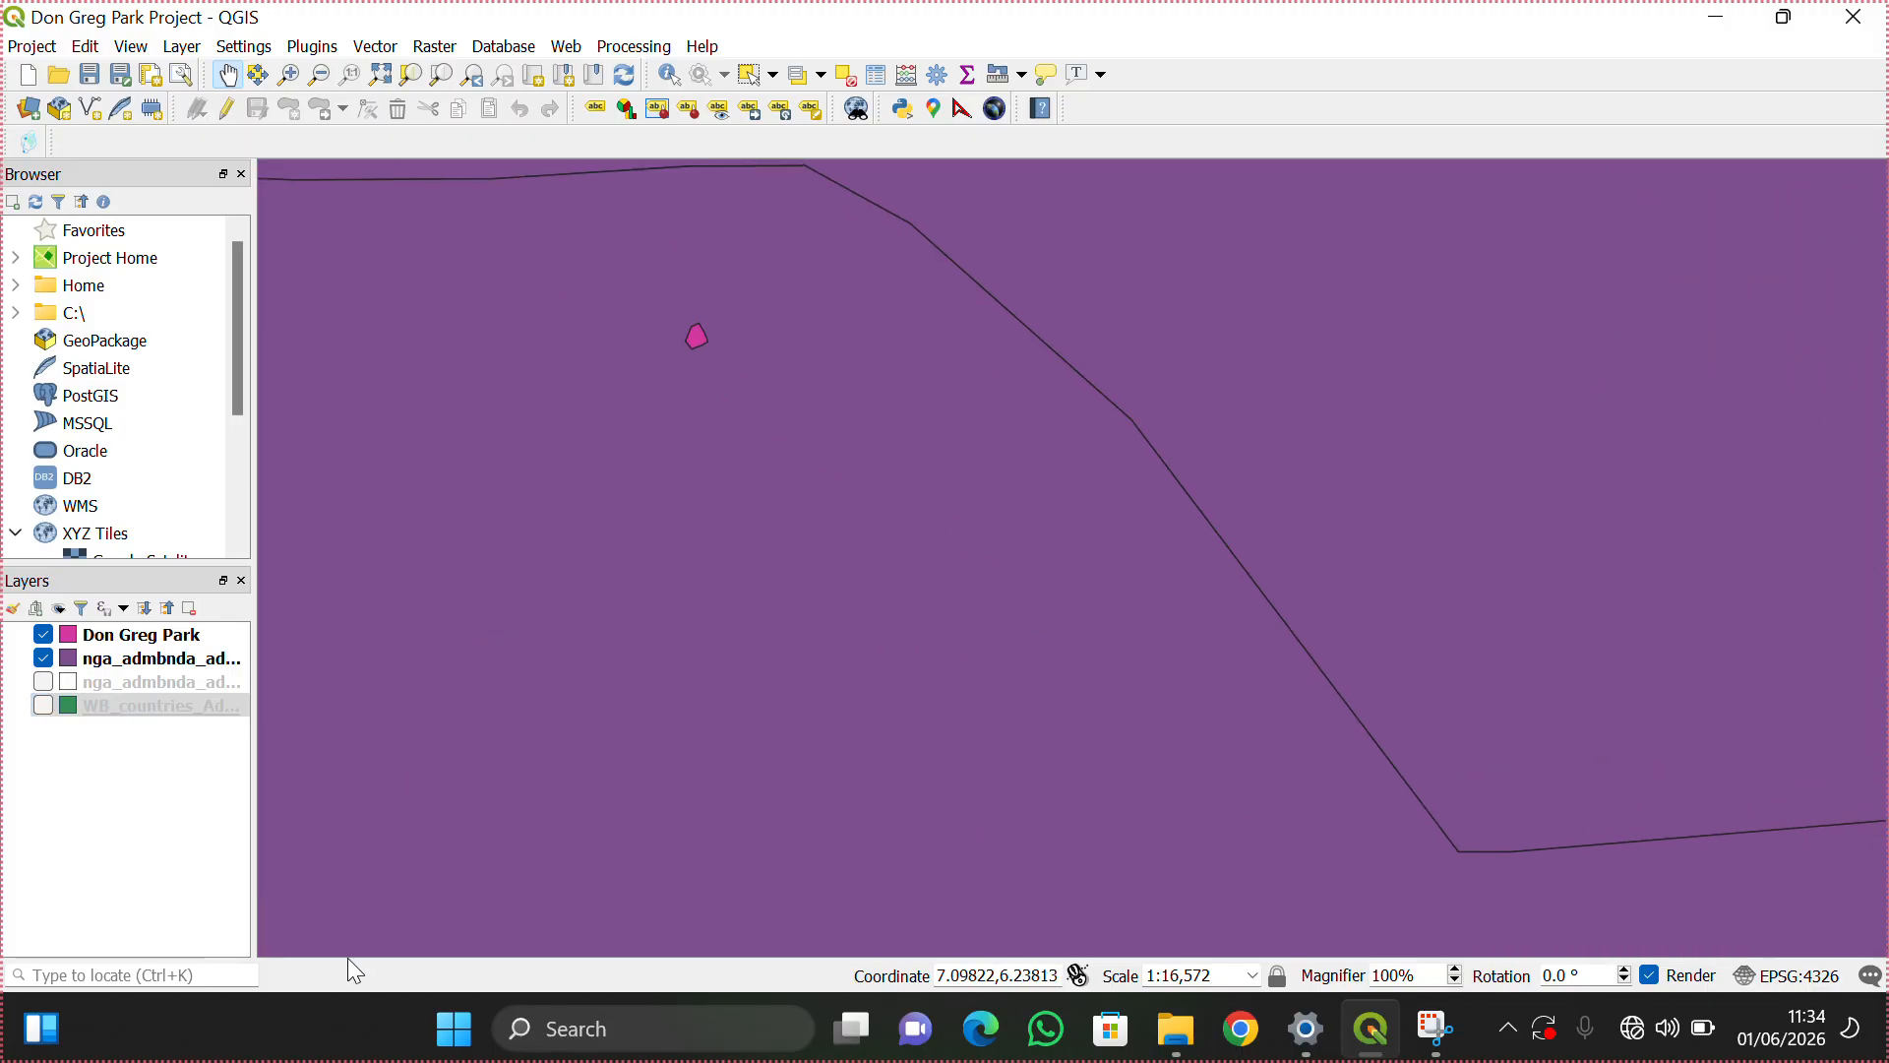
click(45, 637)
click(45, 637)
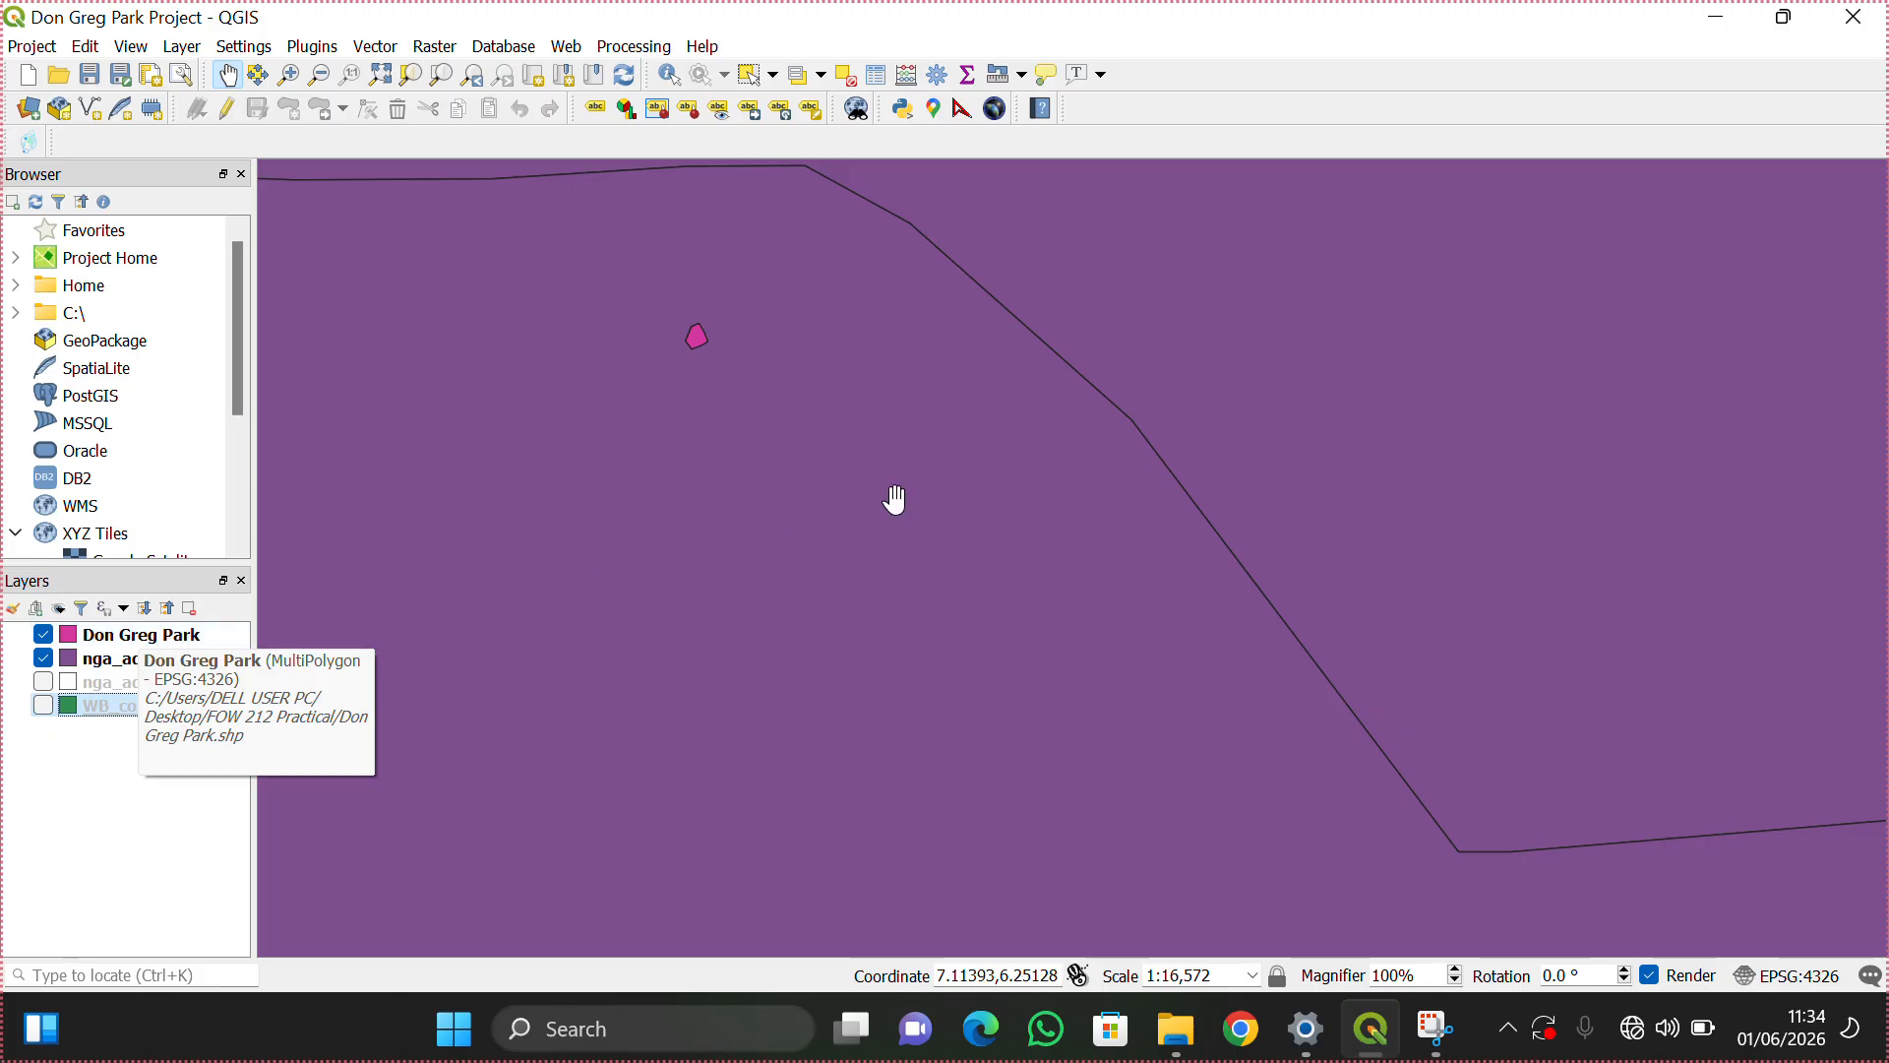
Step: Label the Anambra local government areas with the admin2Name field
click(394, 74)
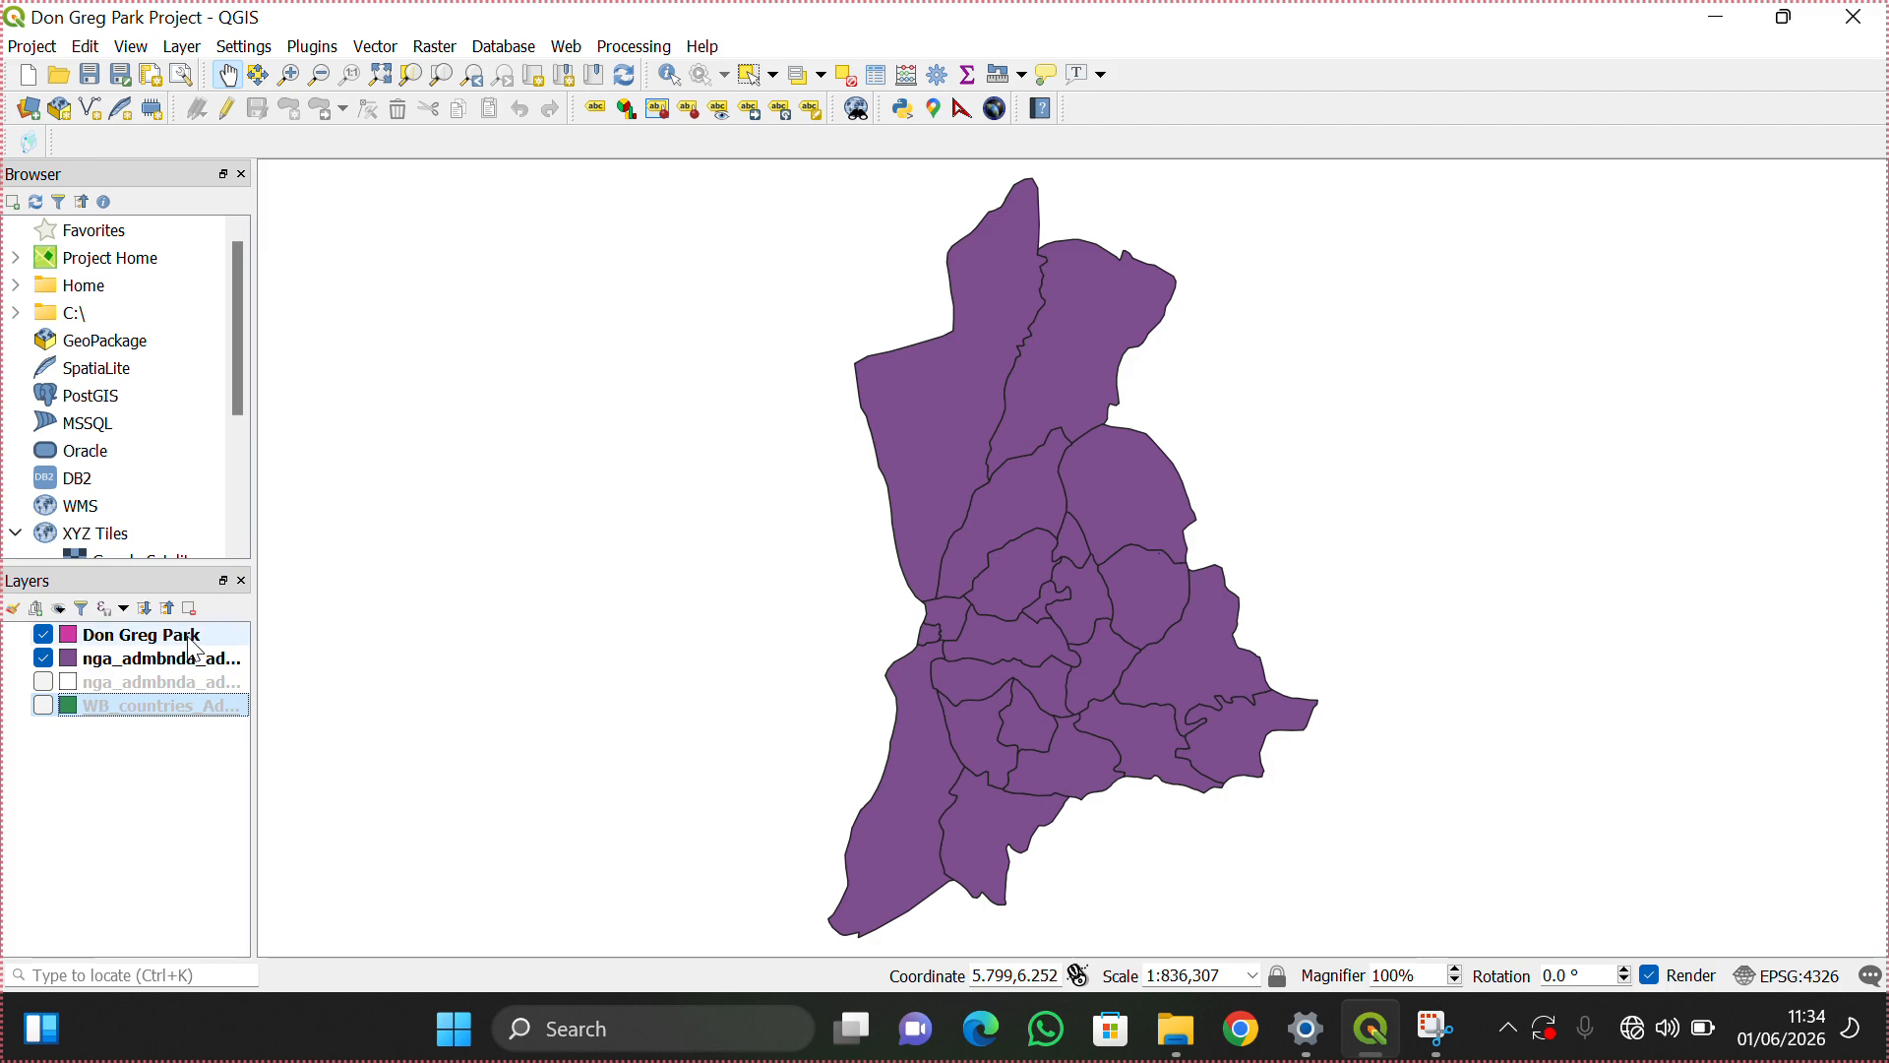
right_click(165, 667)
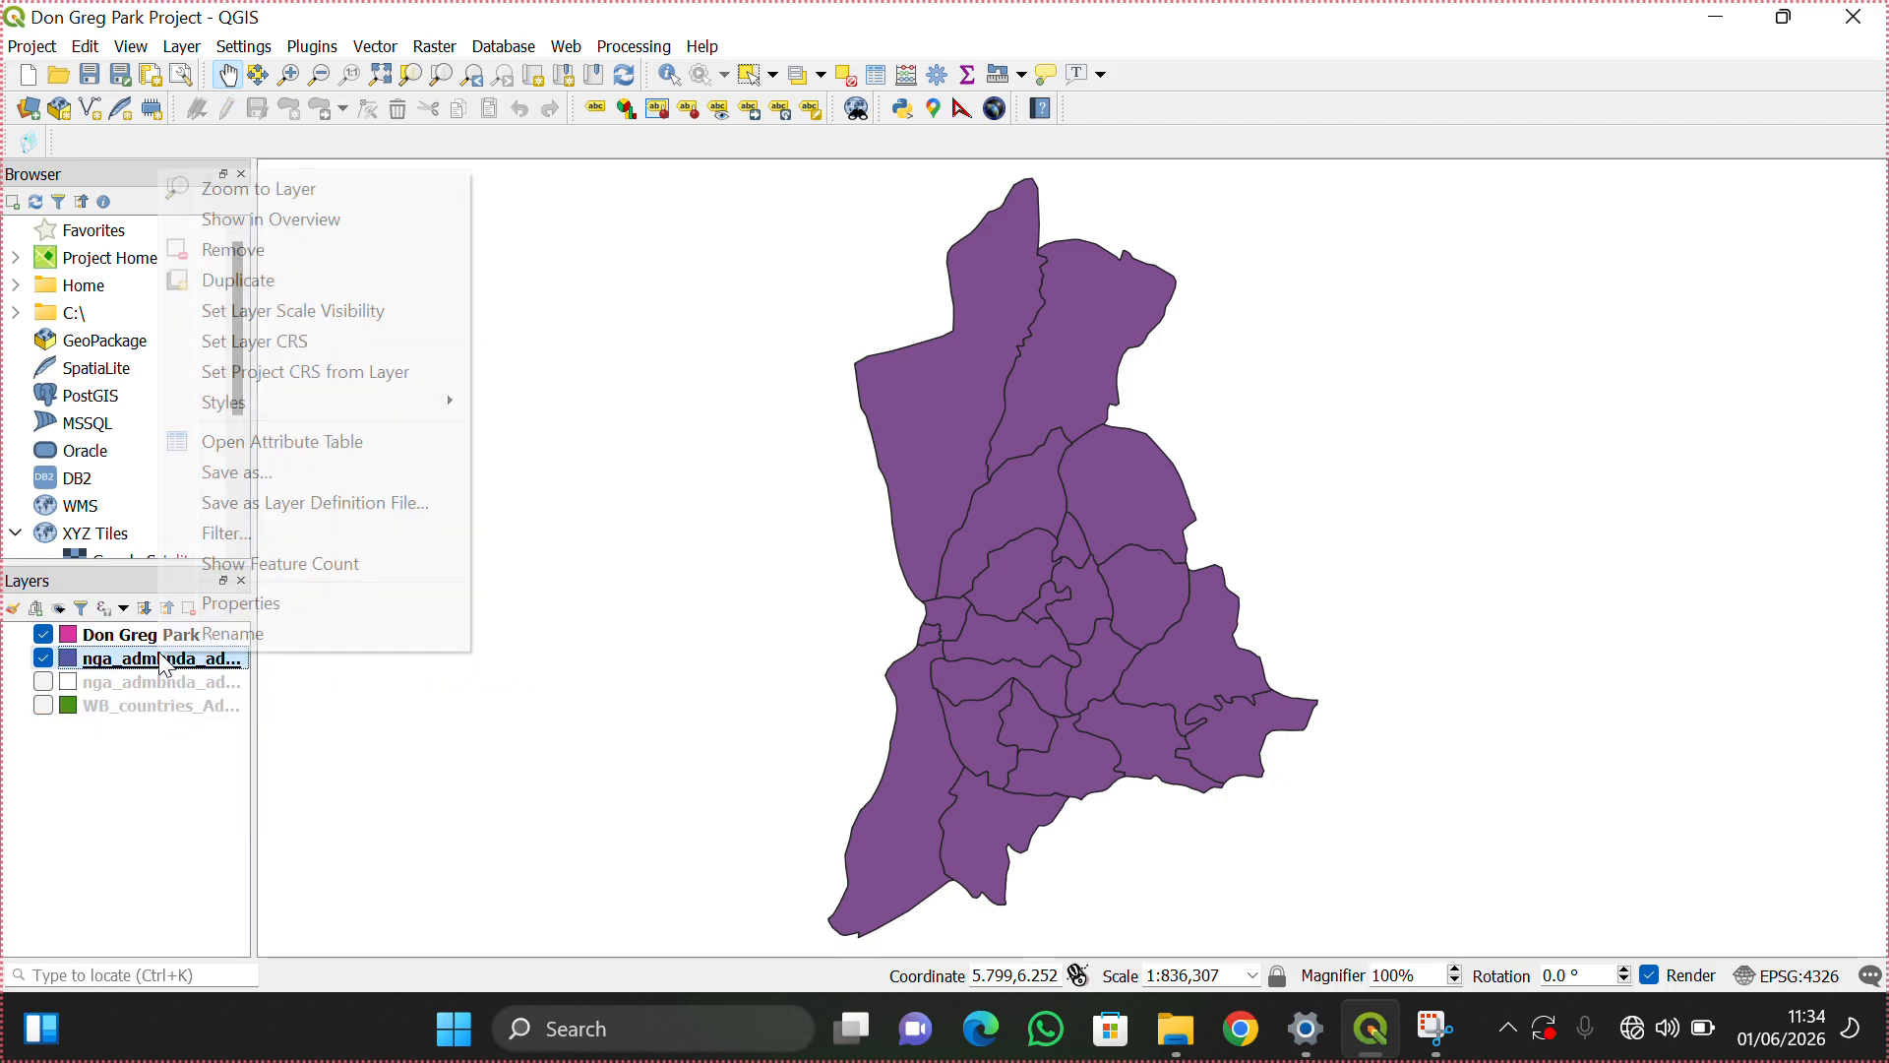
click(213, 603)
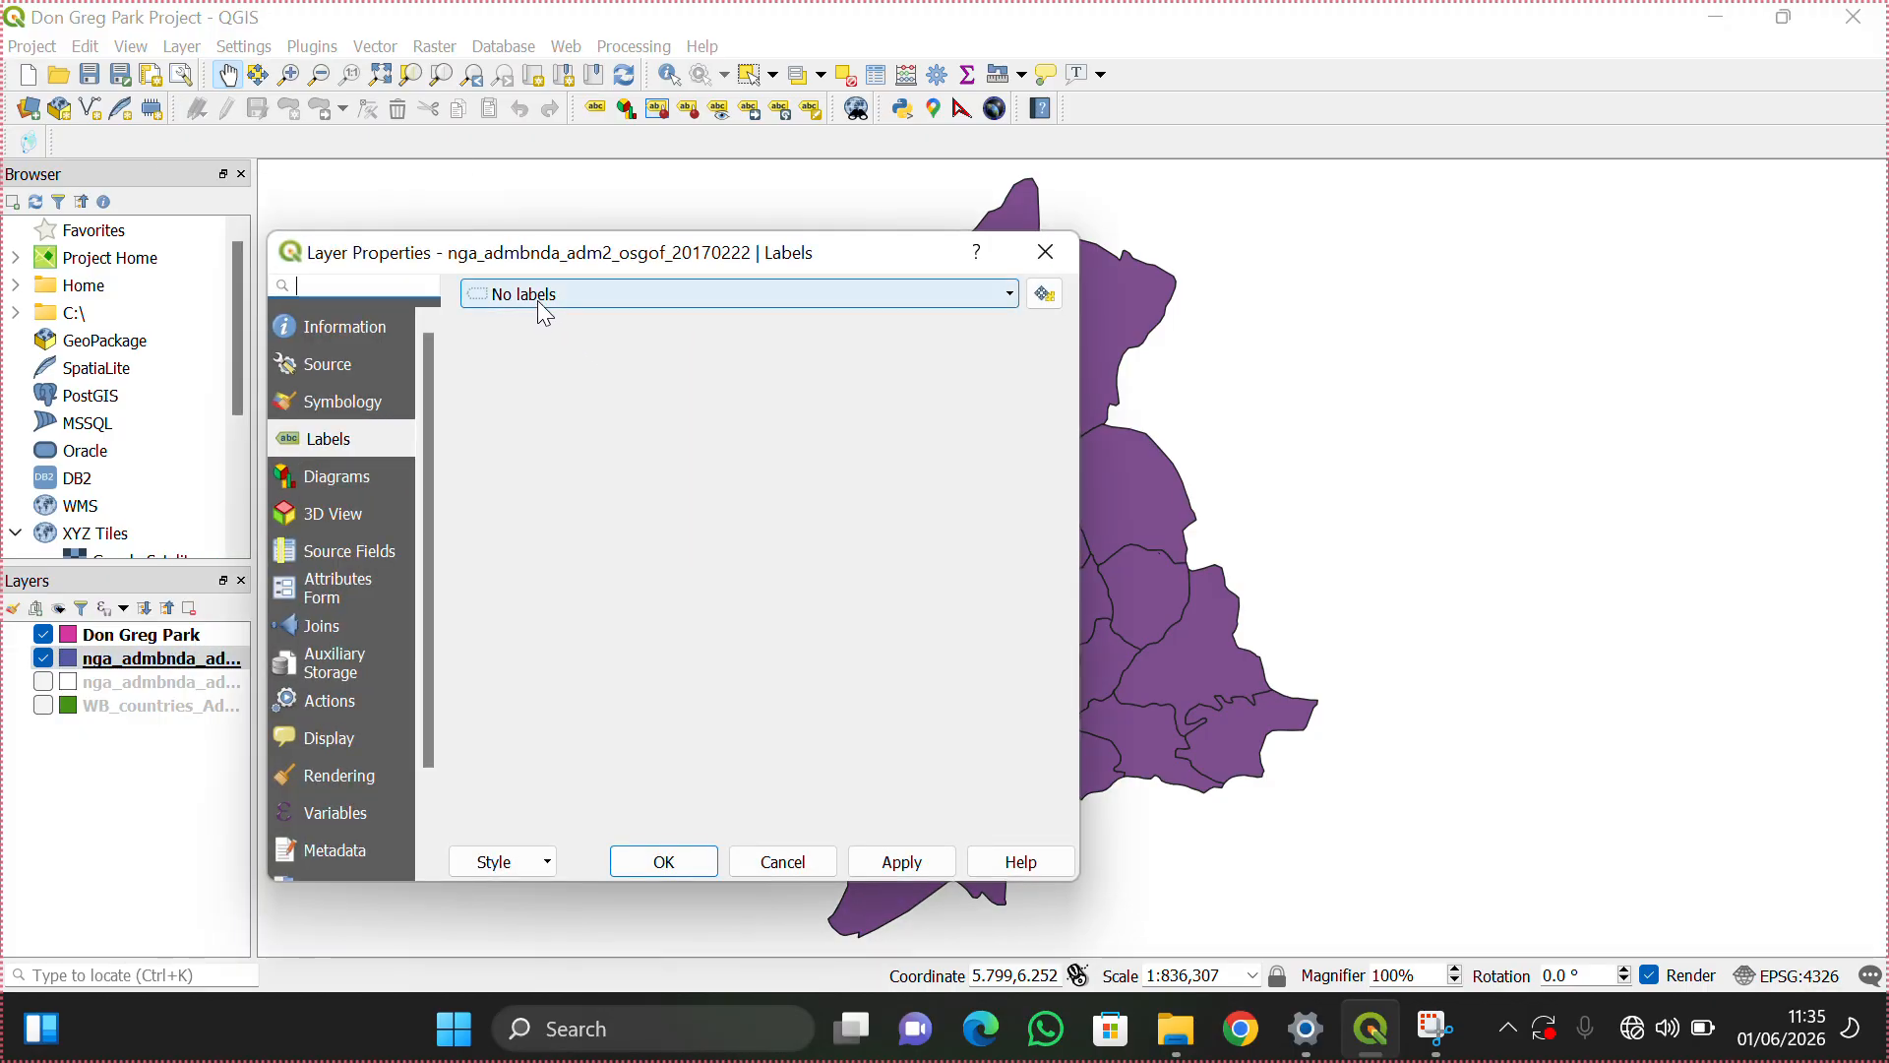
click(599, 299)
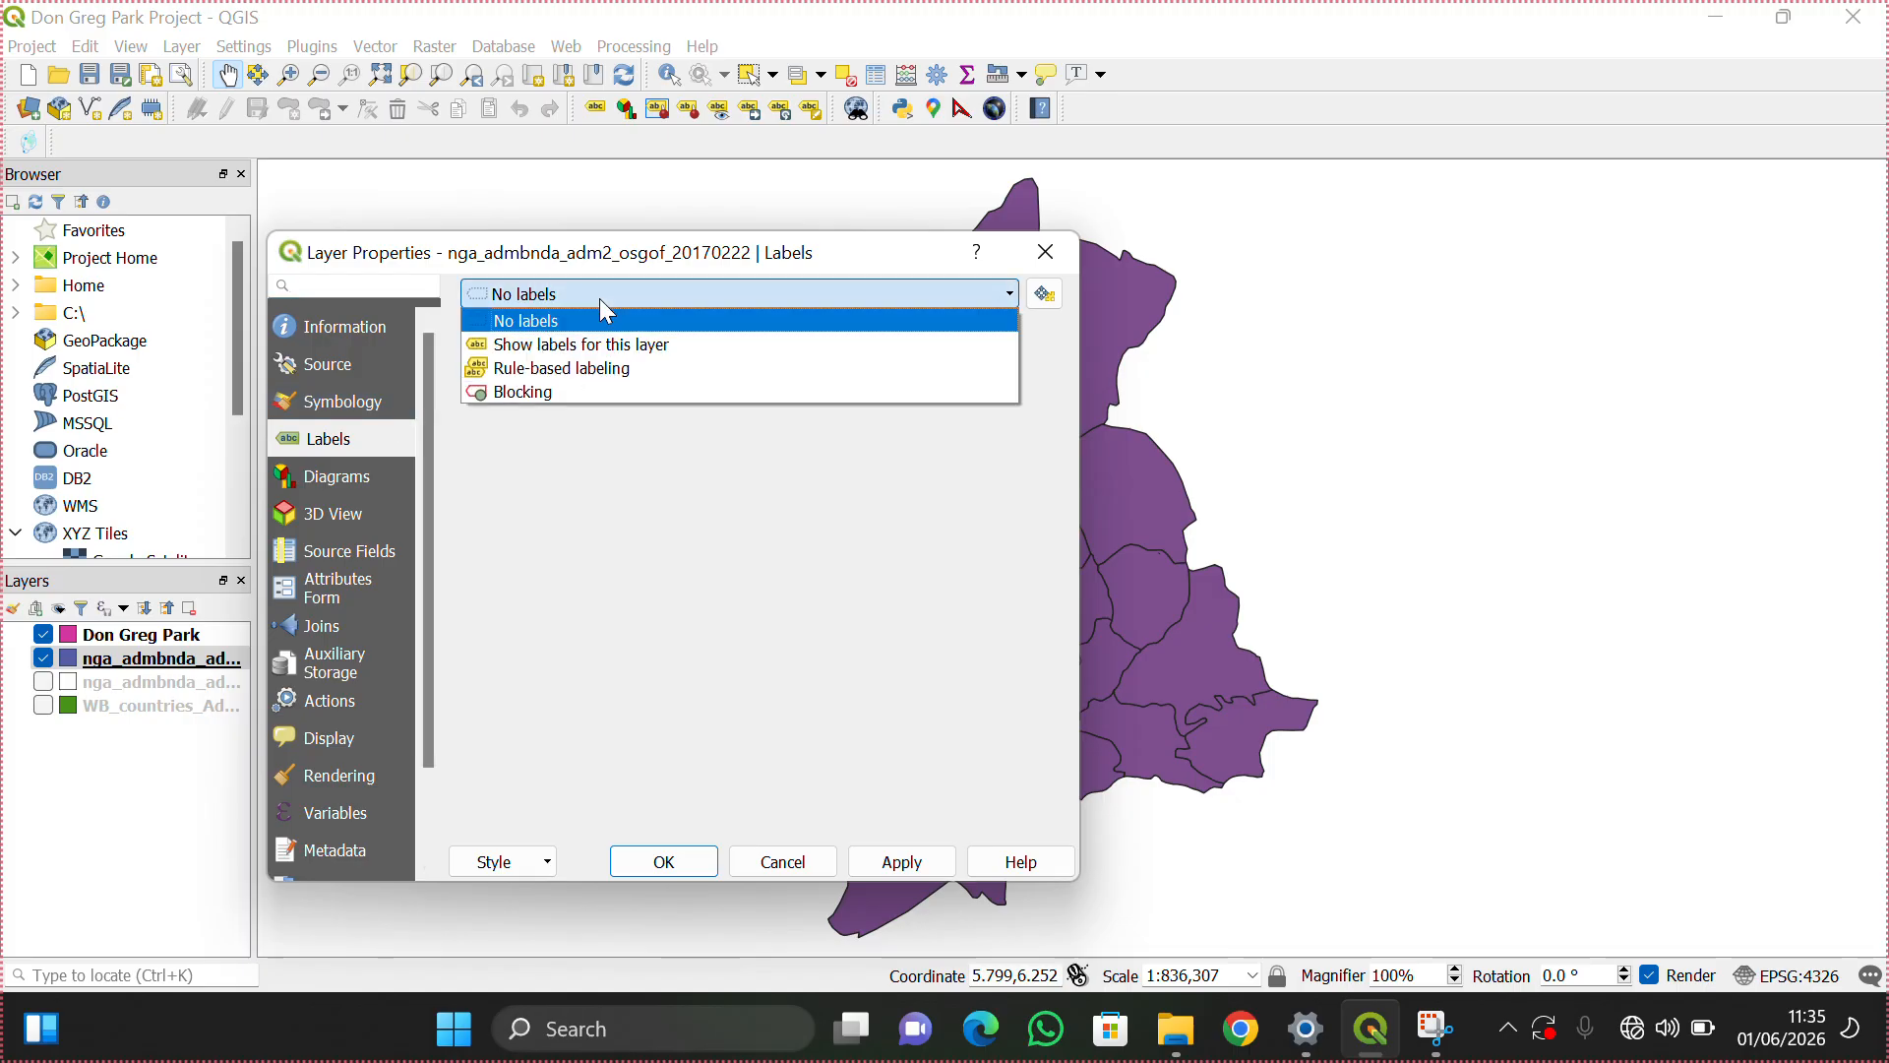
click(593, 340)
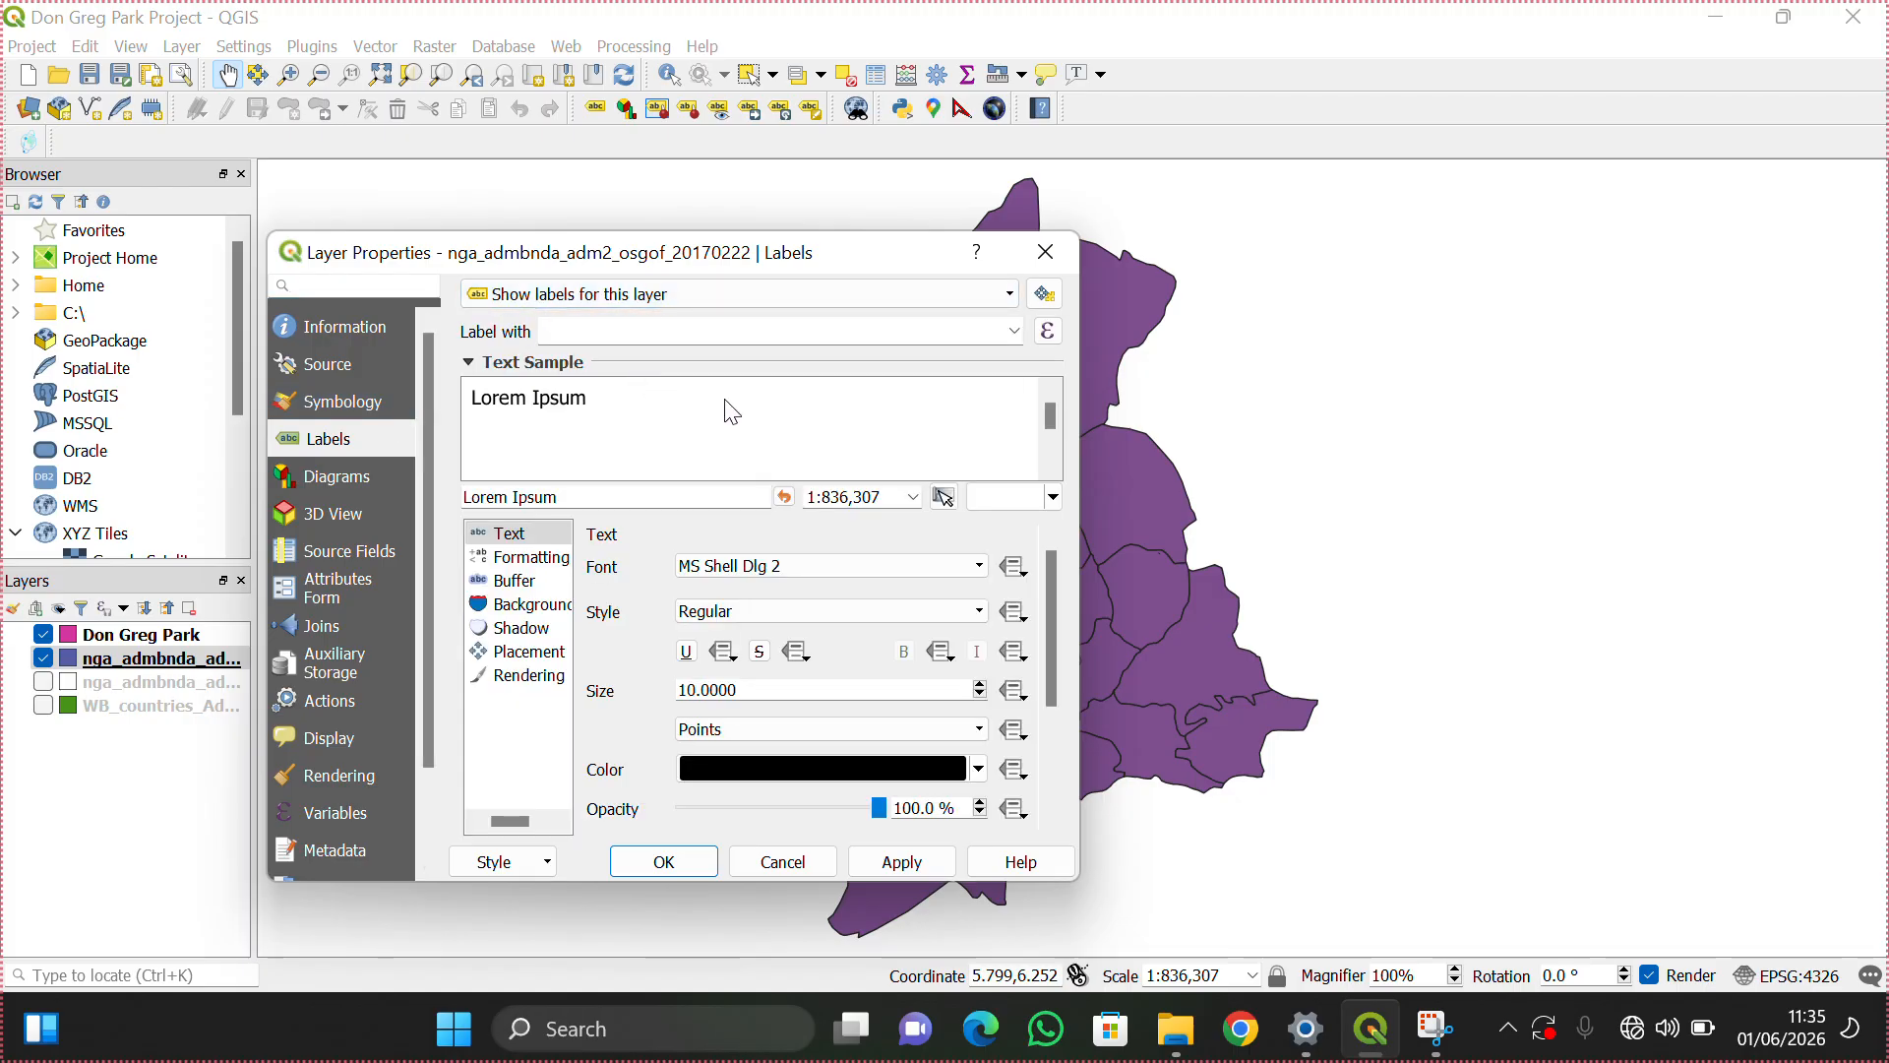
click(1015, 333)
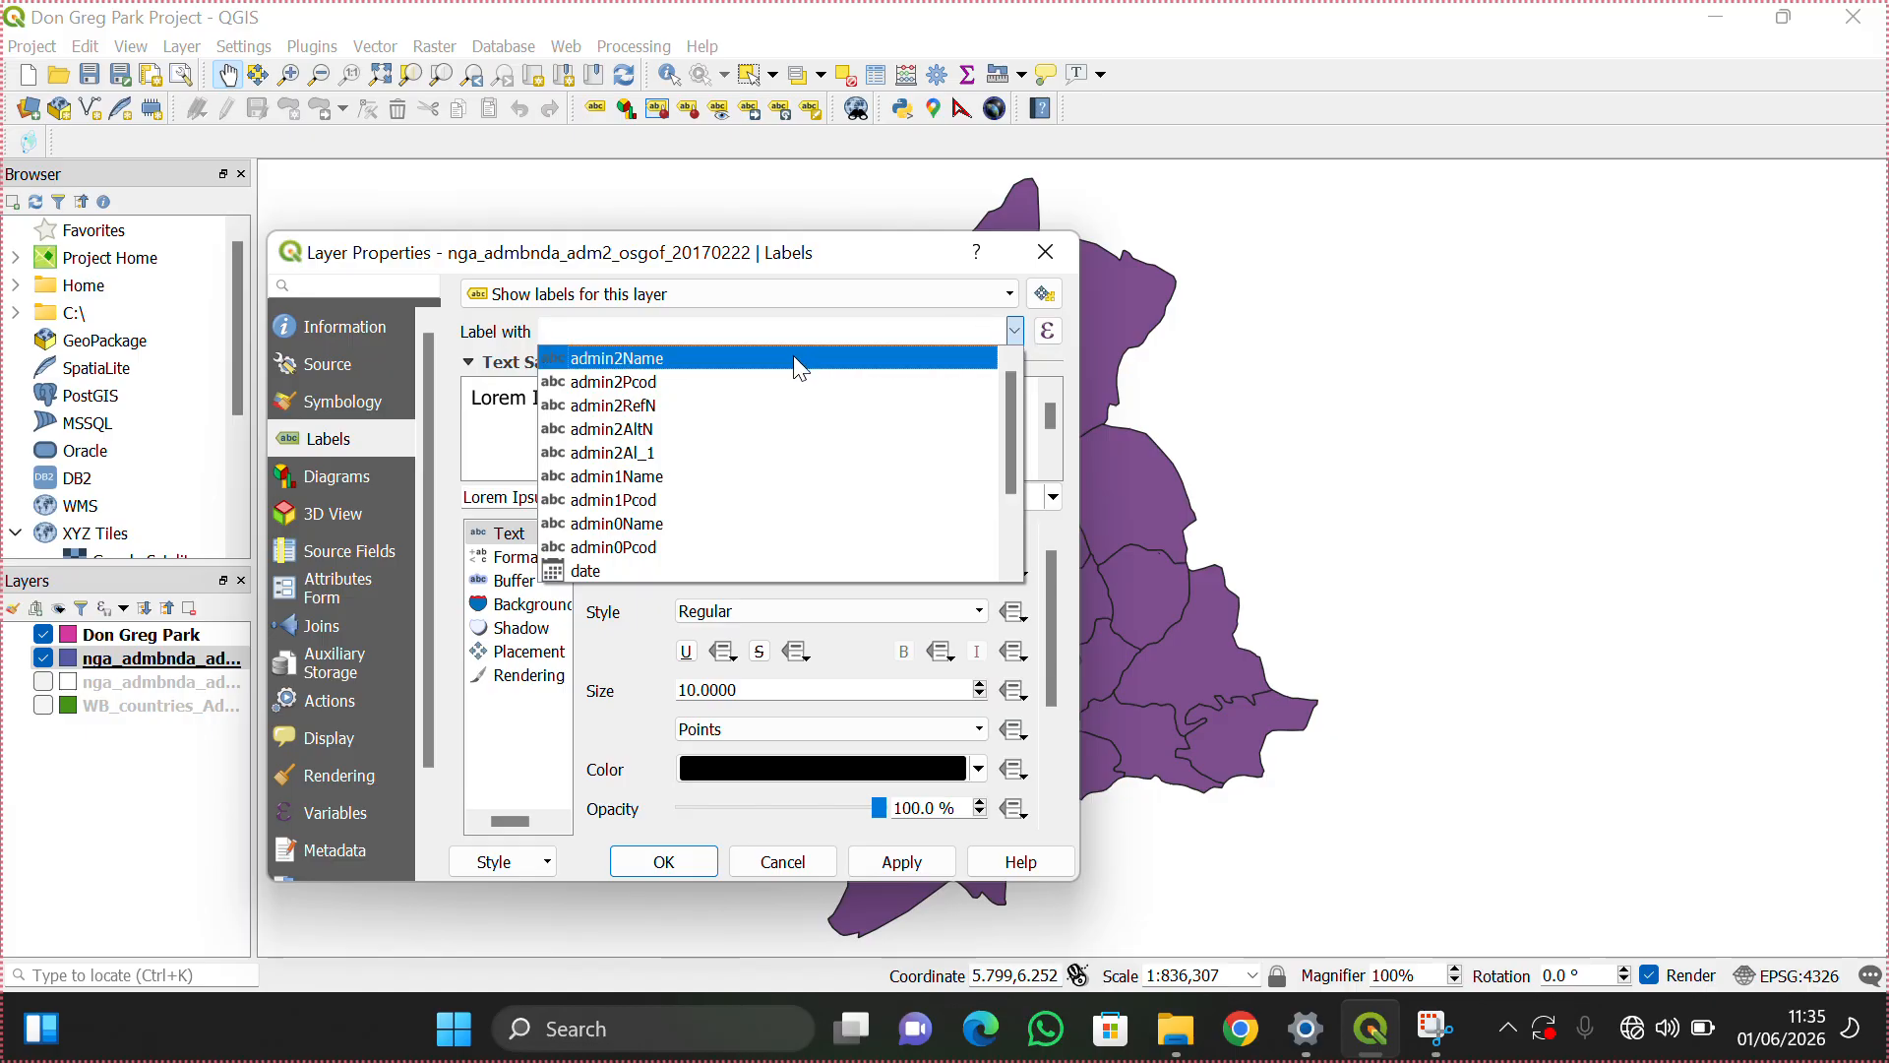
click(749, 358)
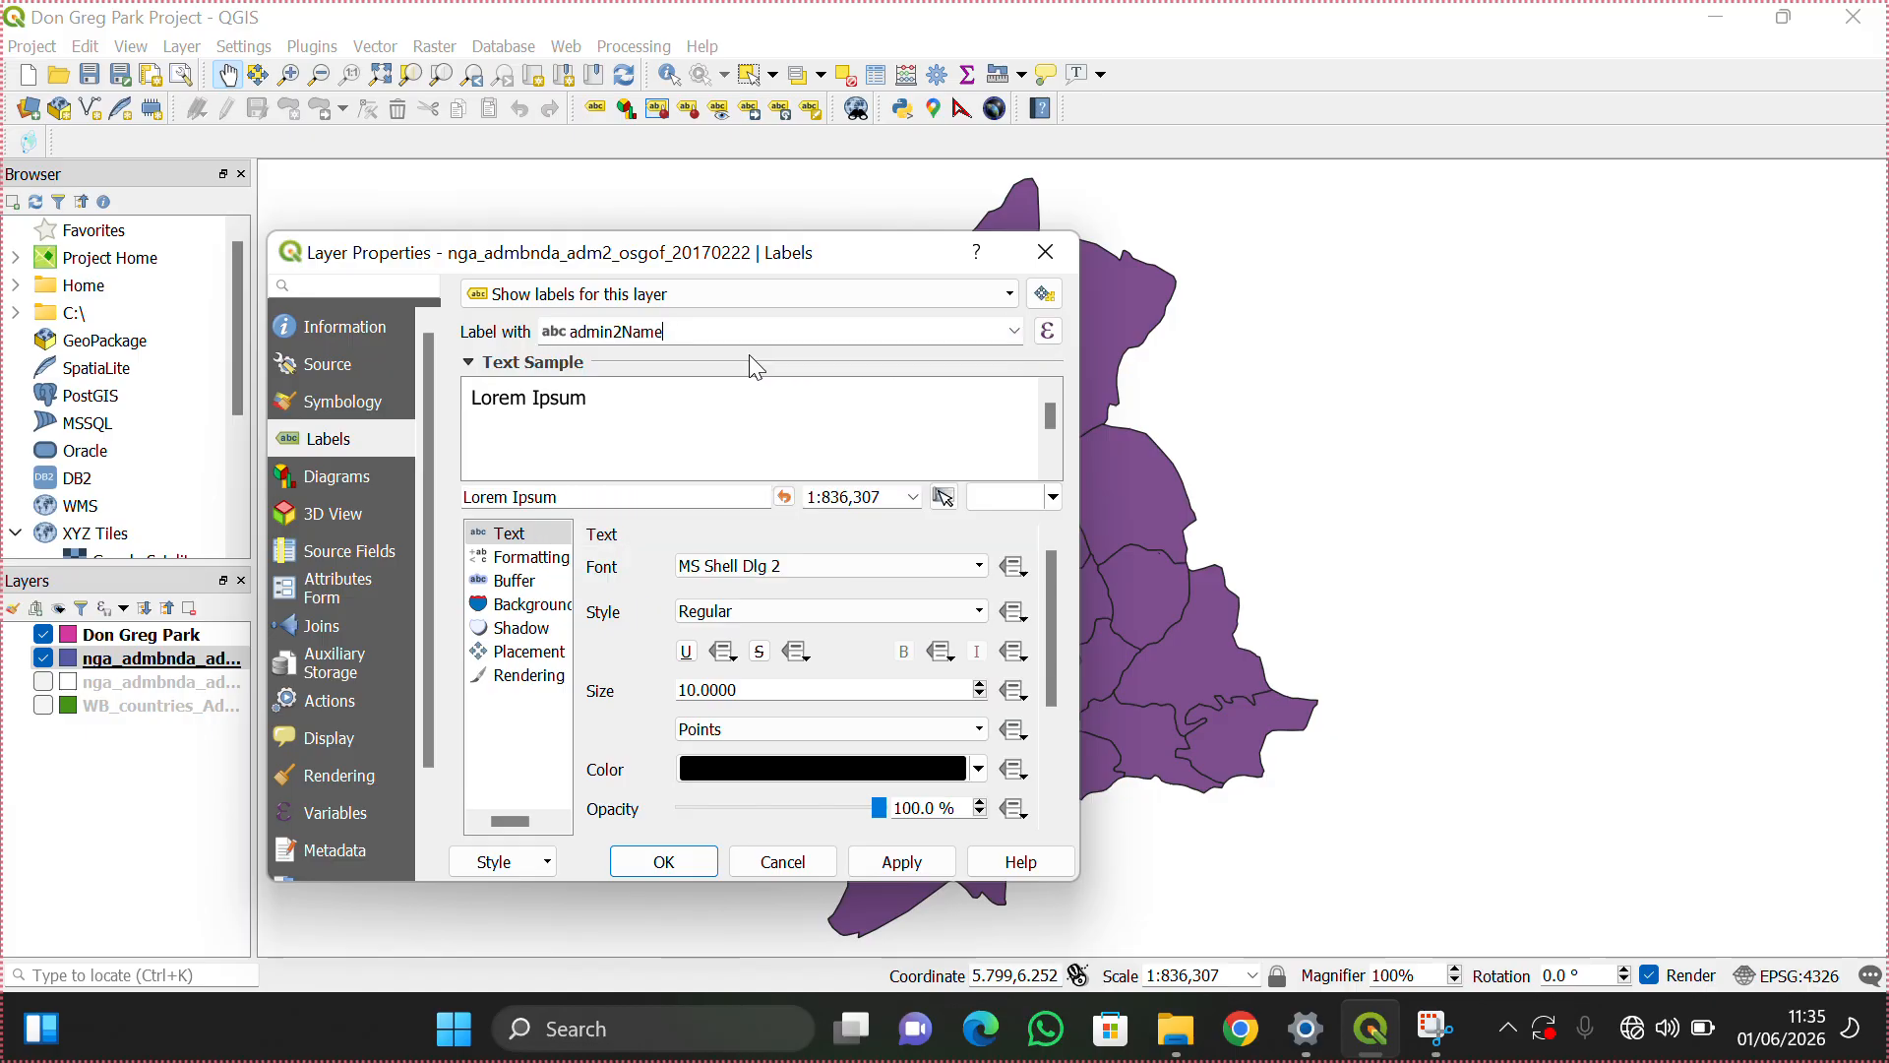
click(886, 860)
click(688, 867)
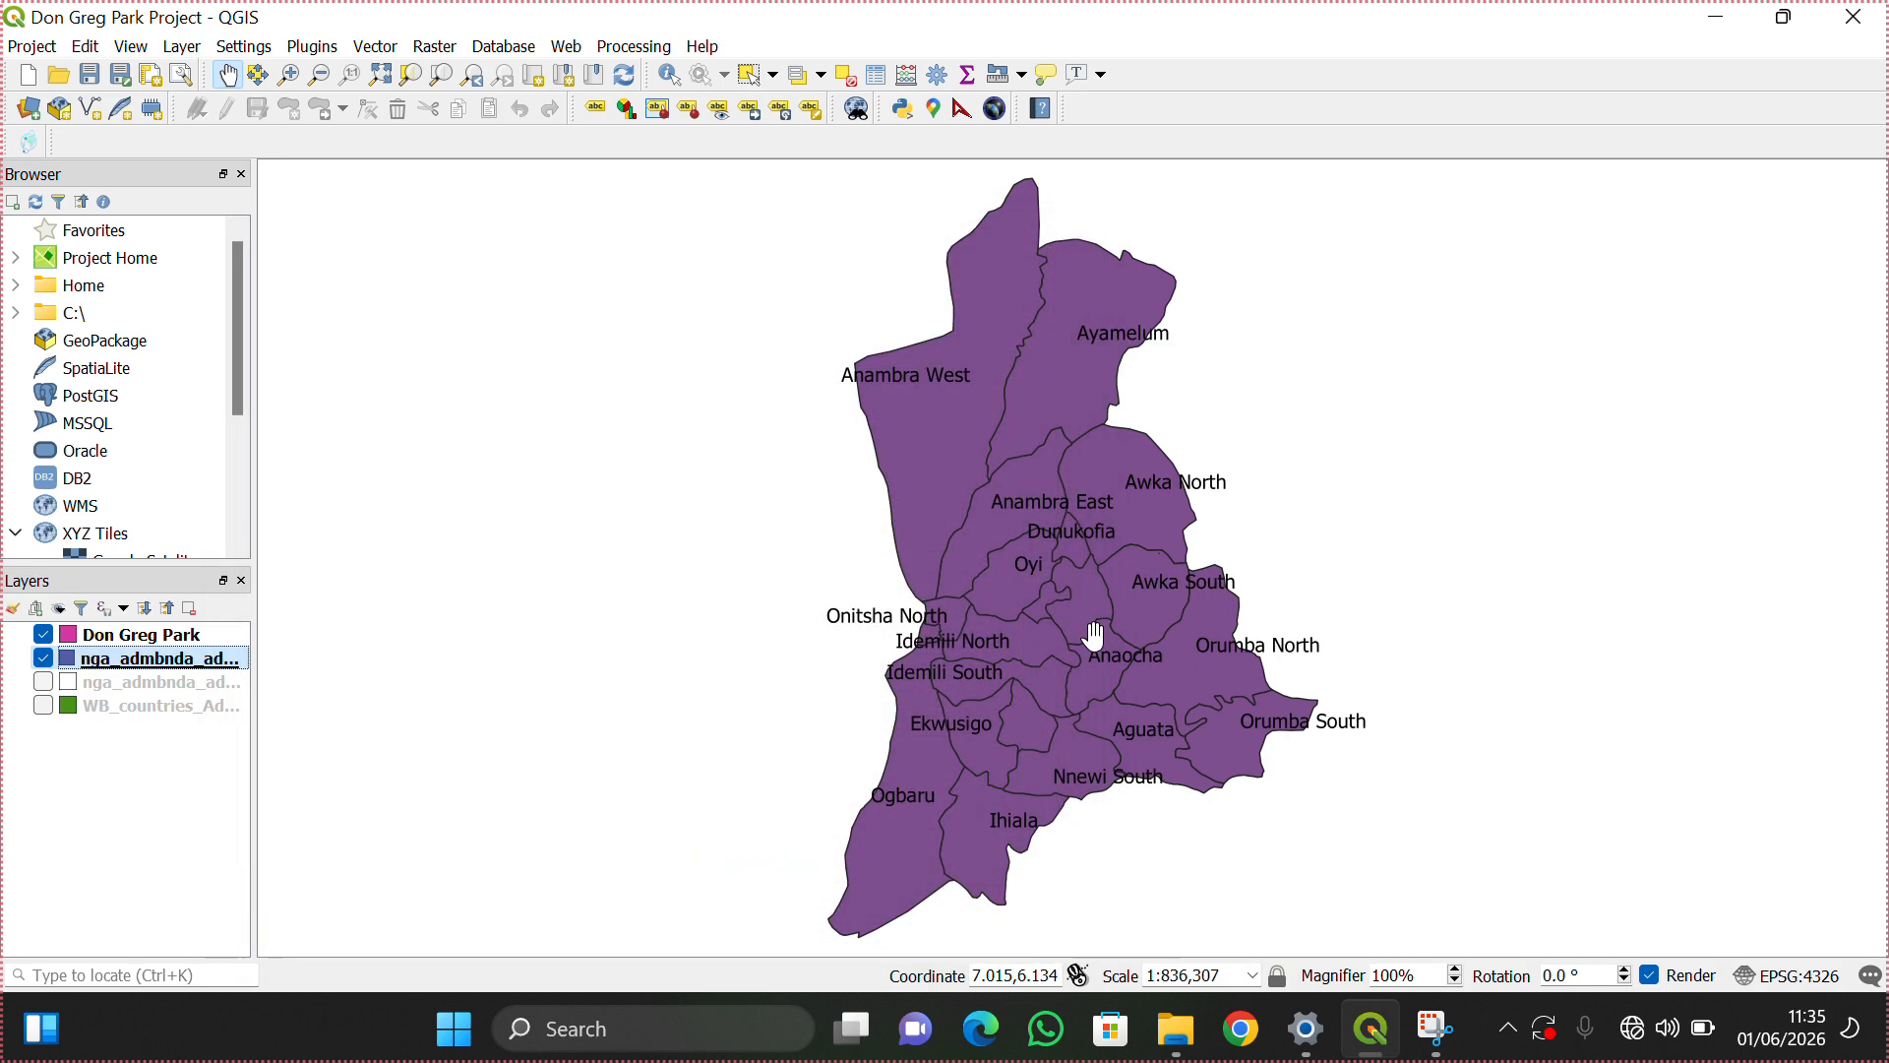
Step: Duplicate the labelled Anambra local government layer
scroll(1136, 570, up, 3)
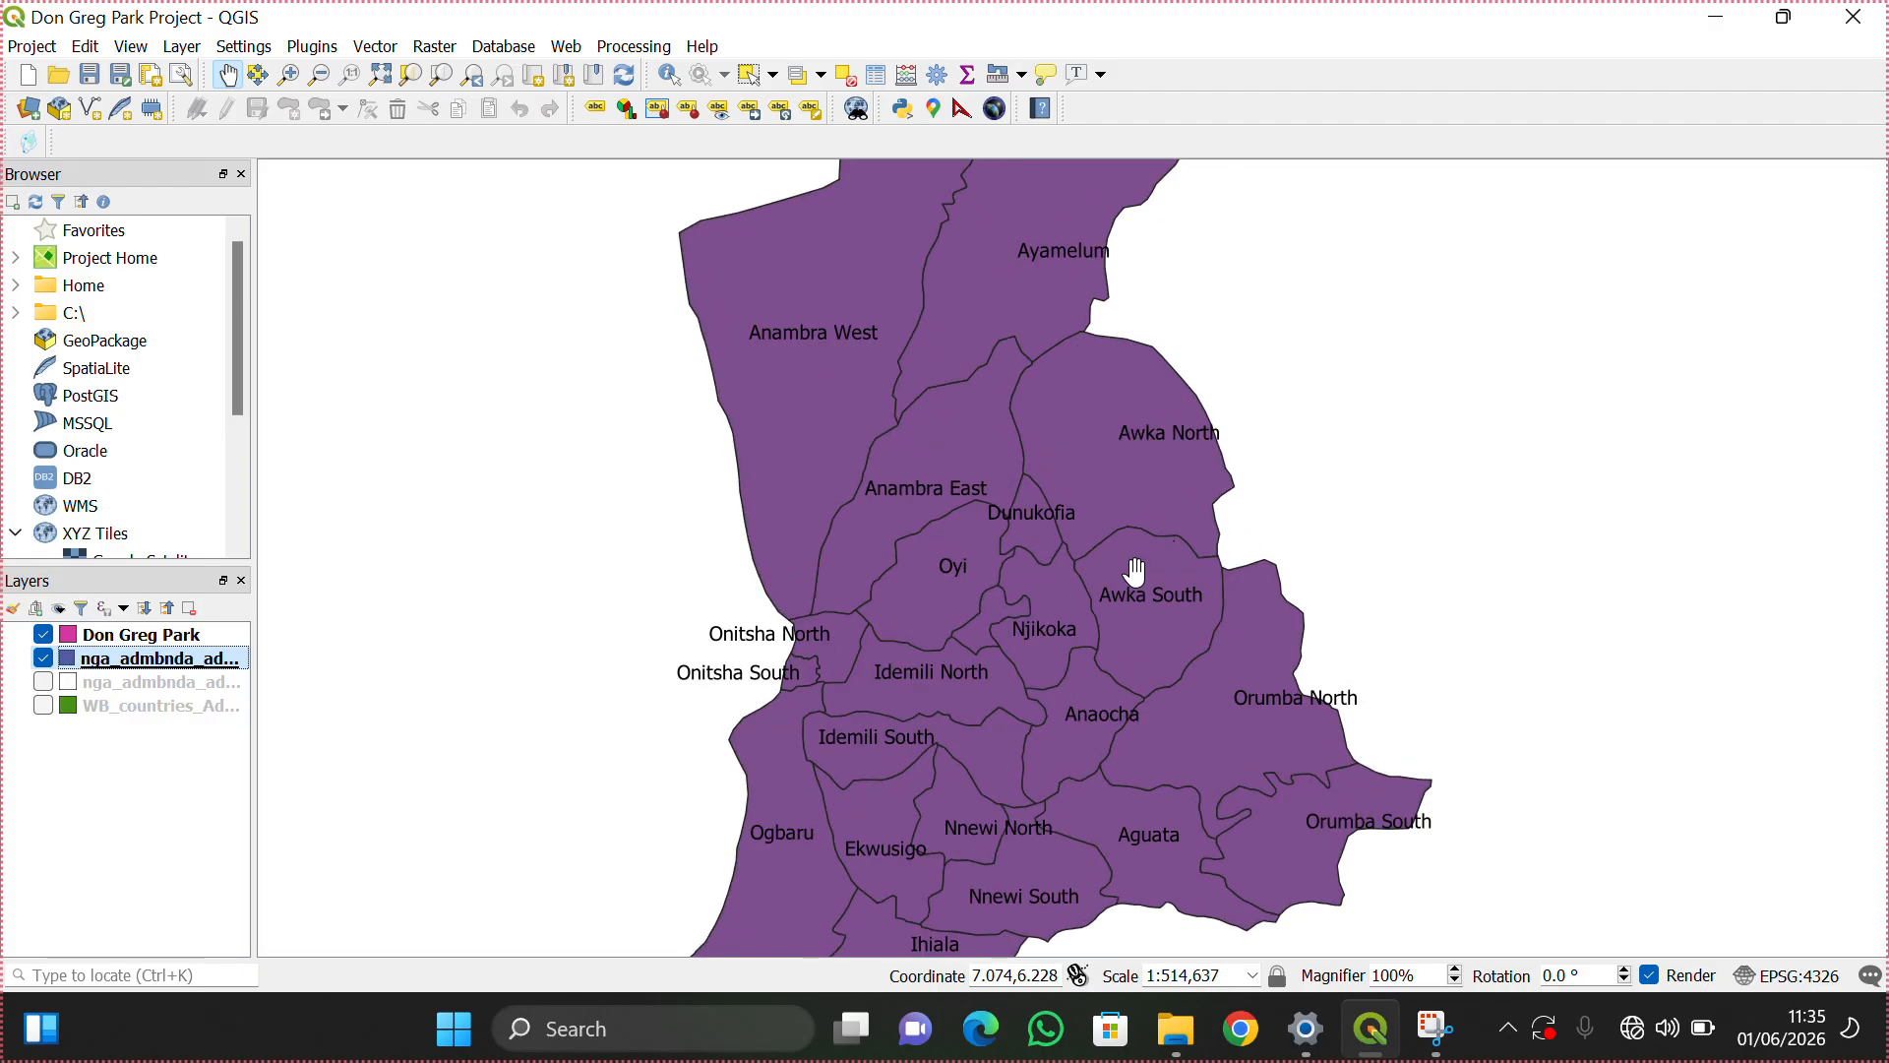
scroll(1136, 570, up, 3)
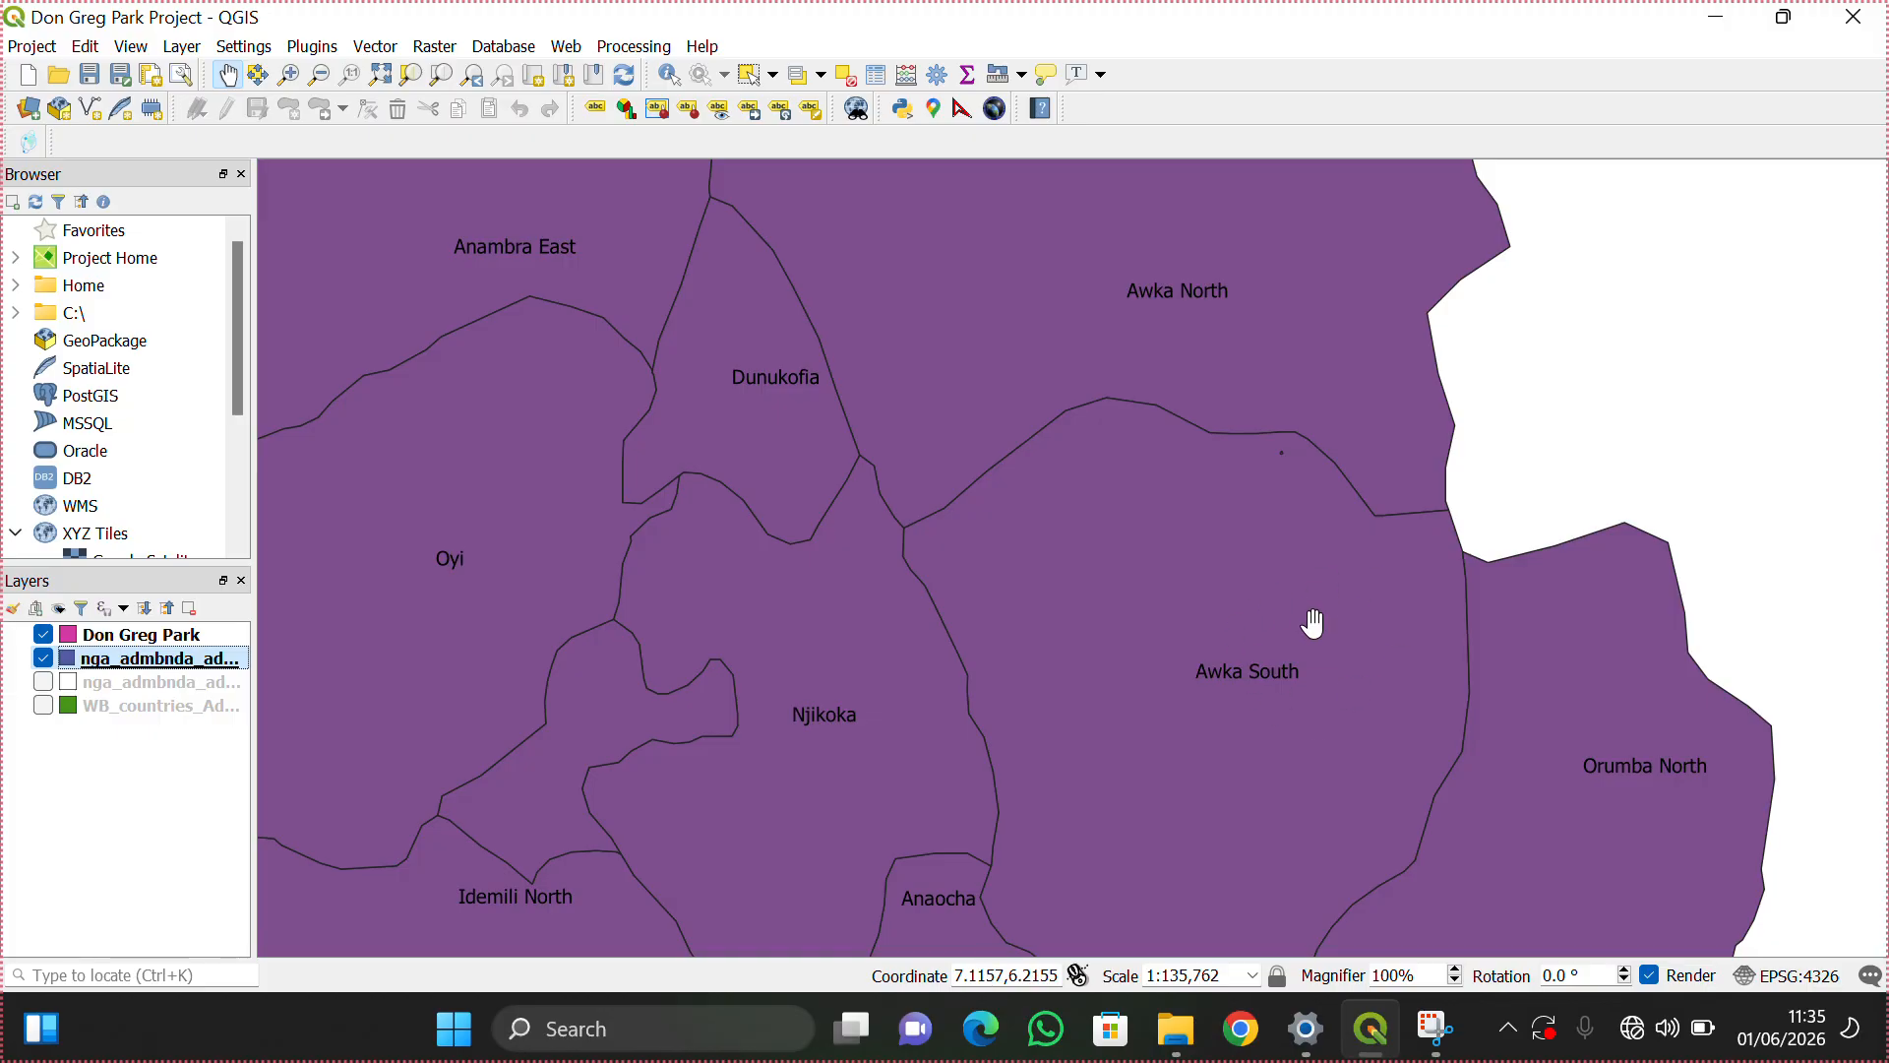
scroll(1290, 603, up, 2)
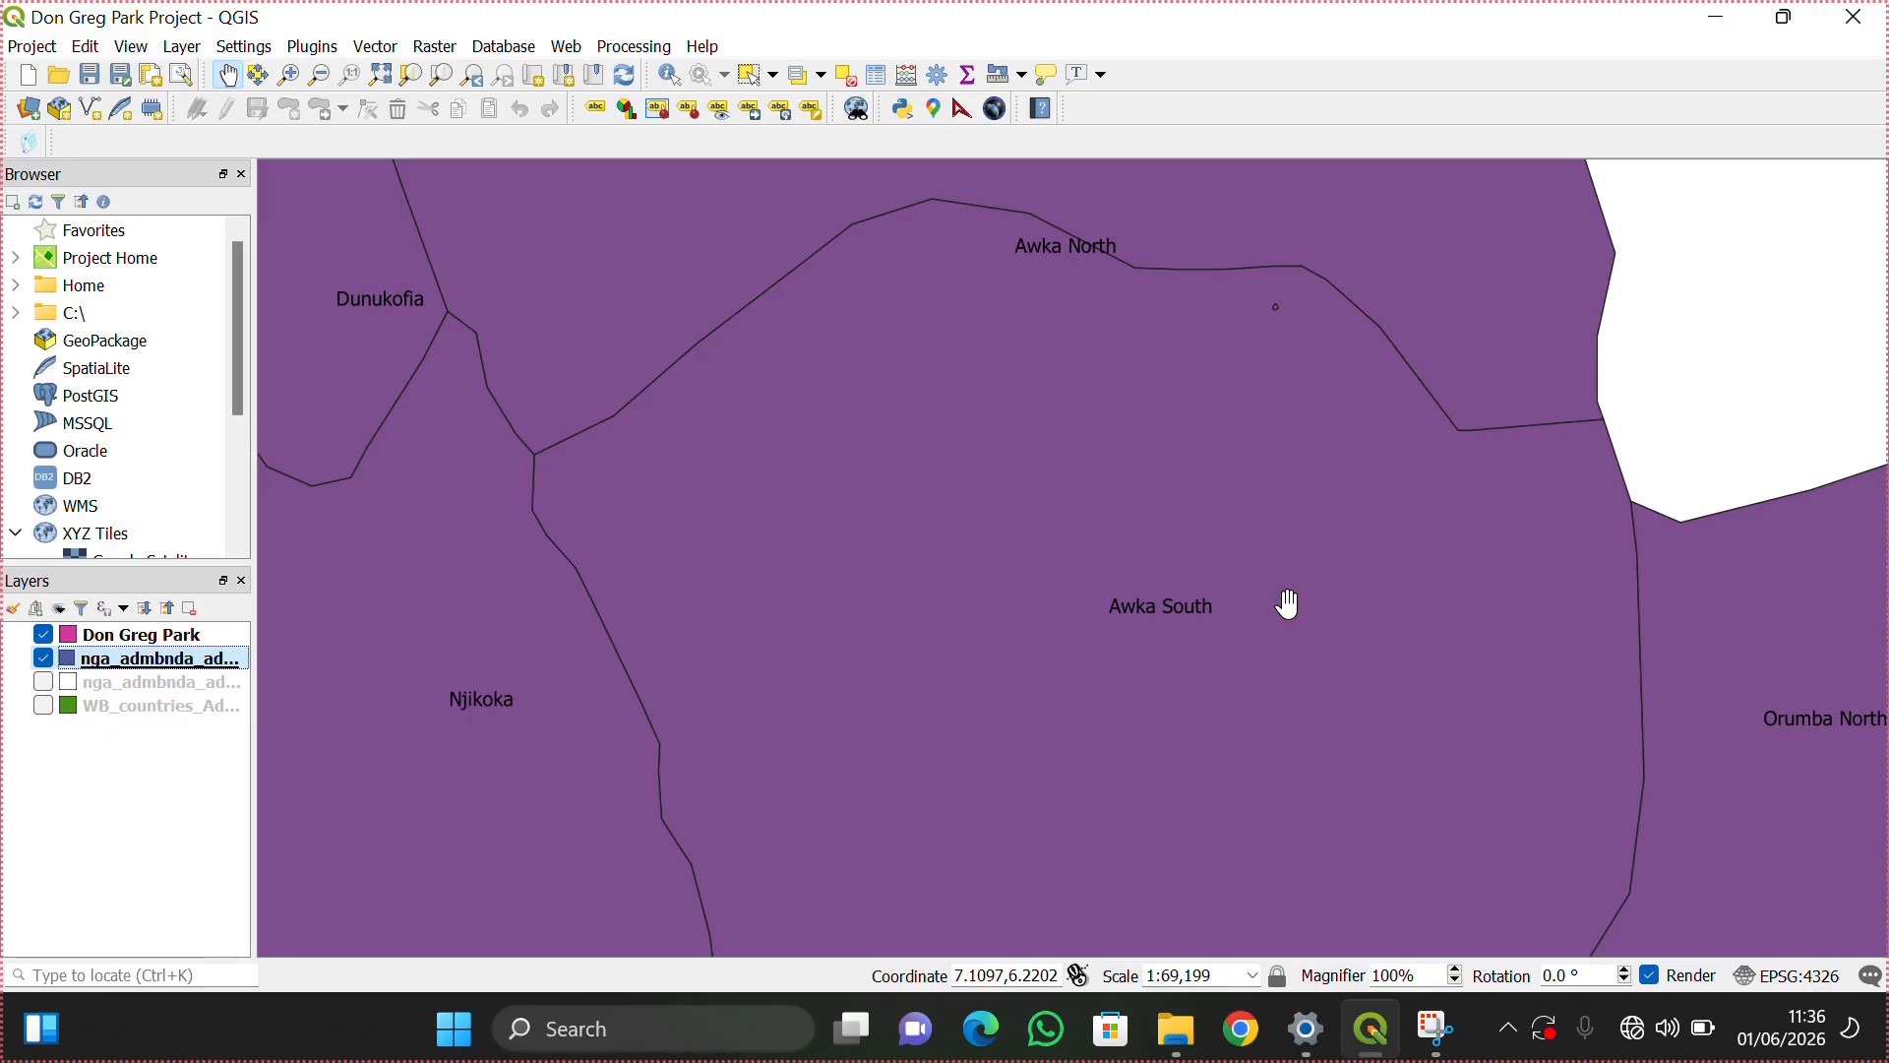
right_click(155, 671)
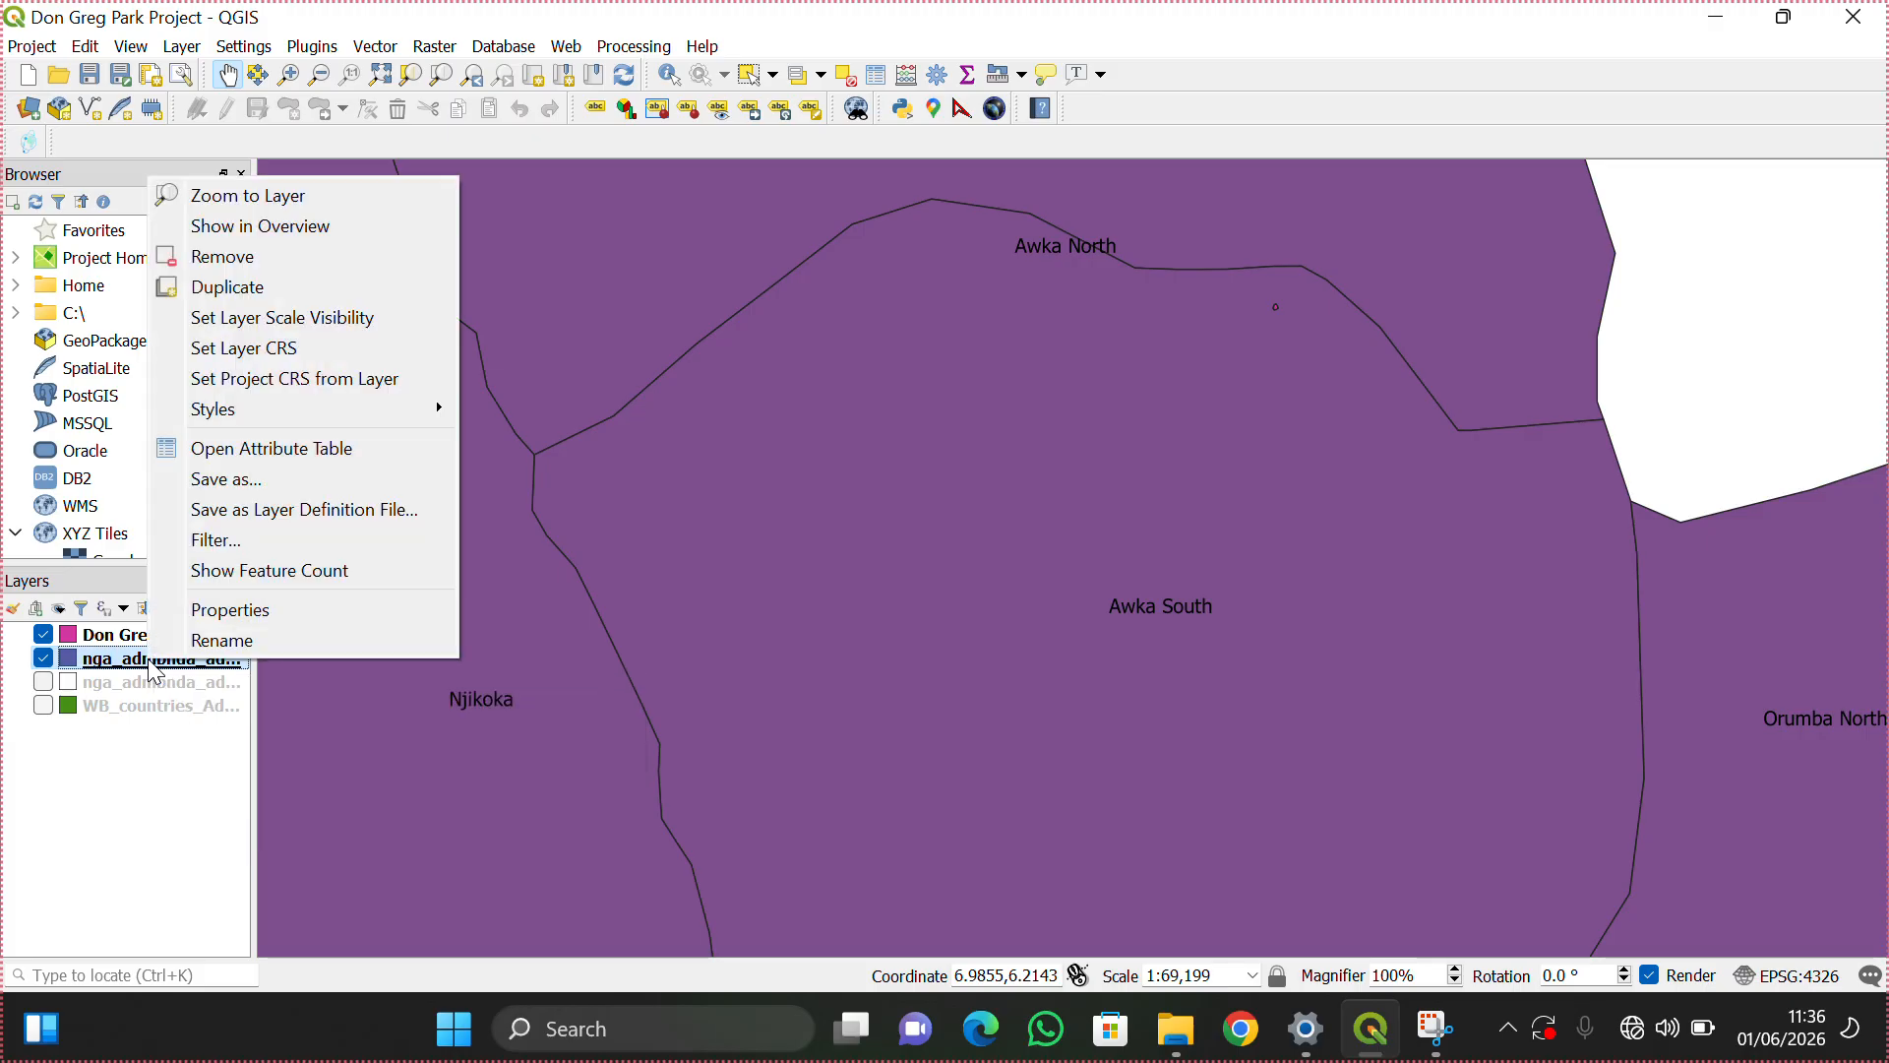
click(782, 48)
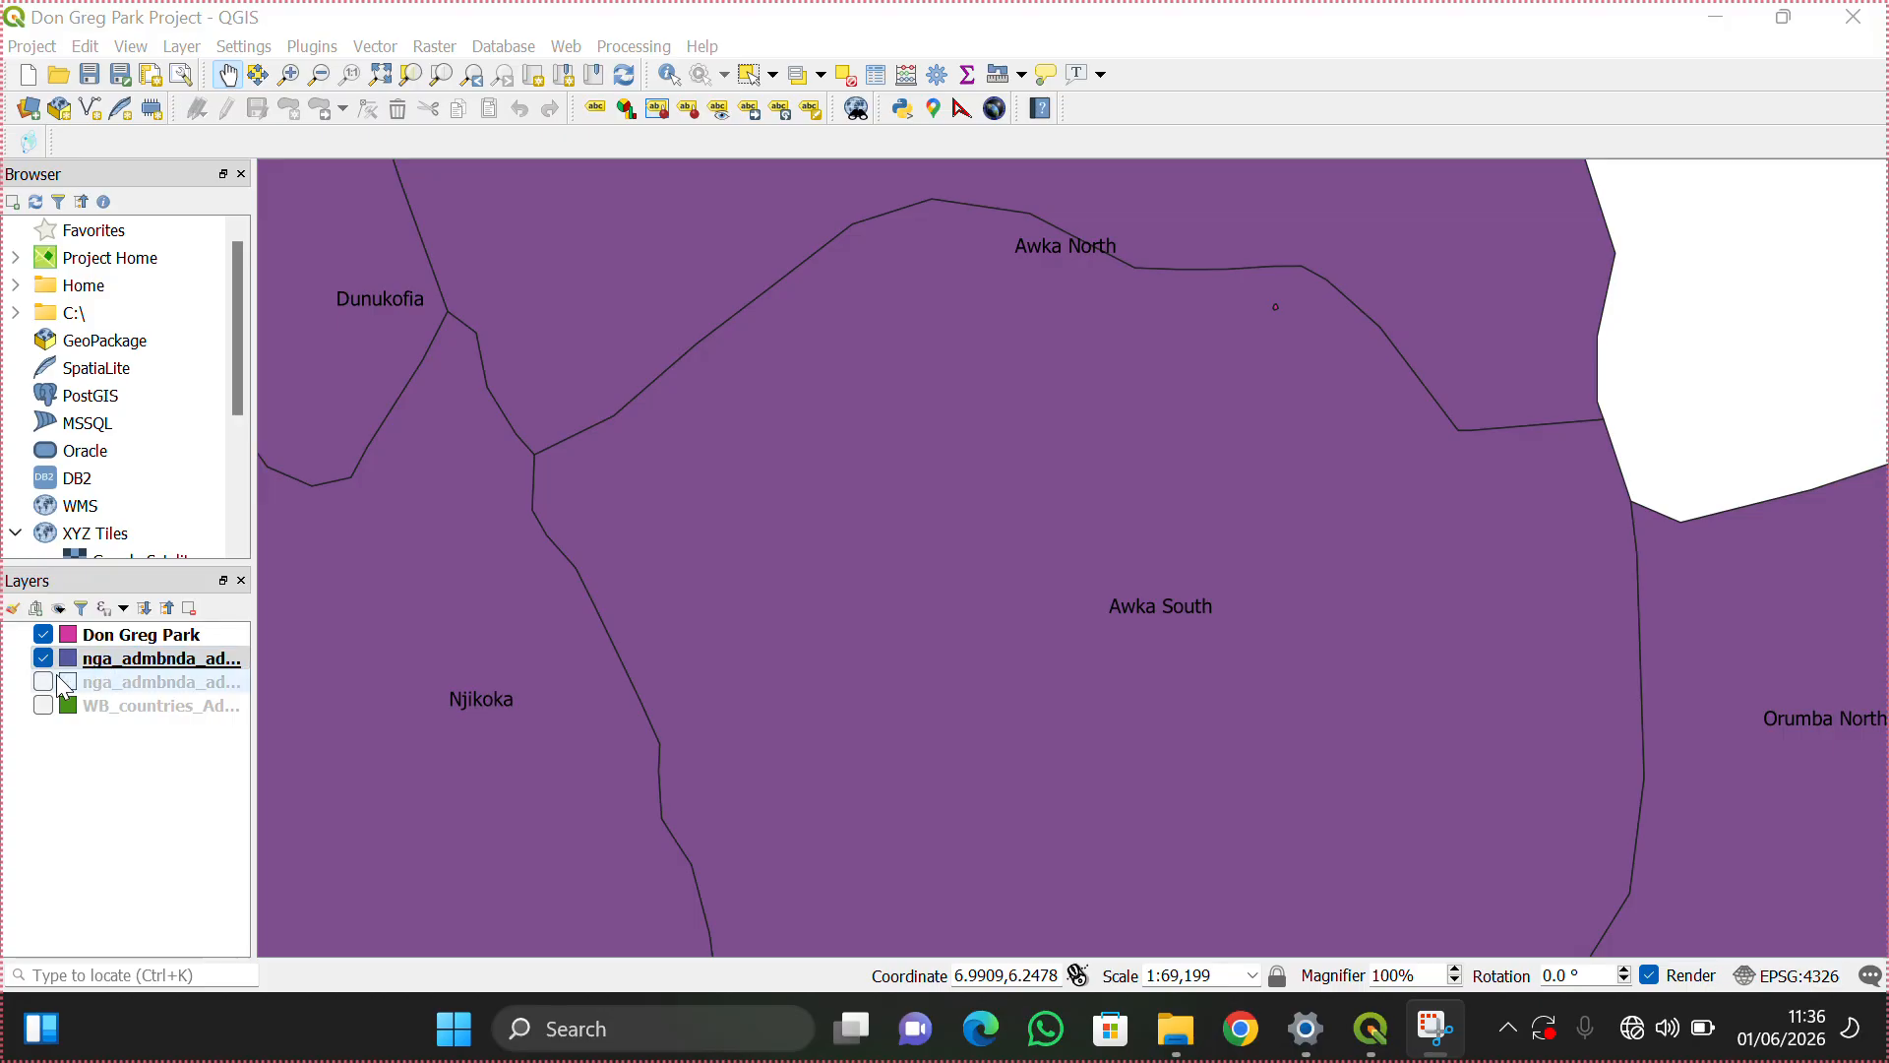
click(44, 659)
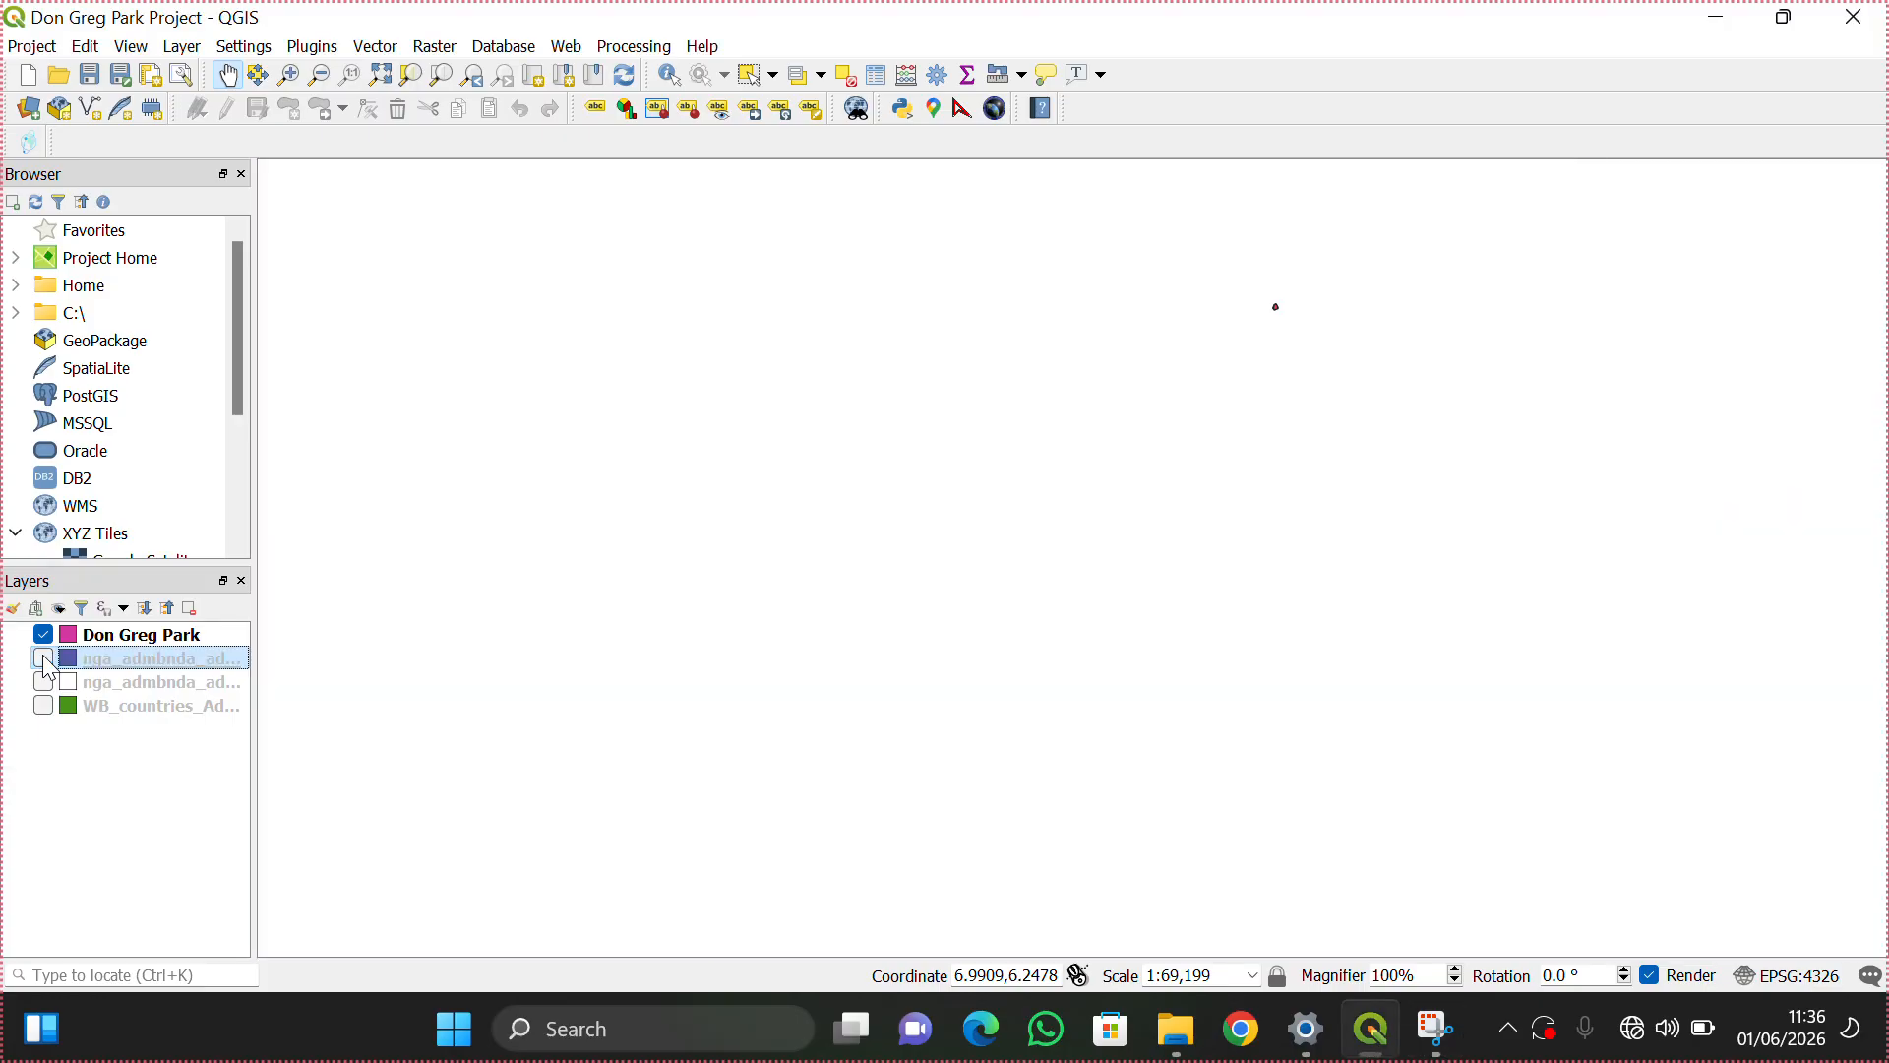
click(43, 658)
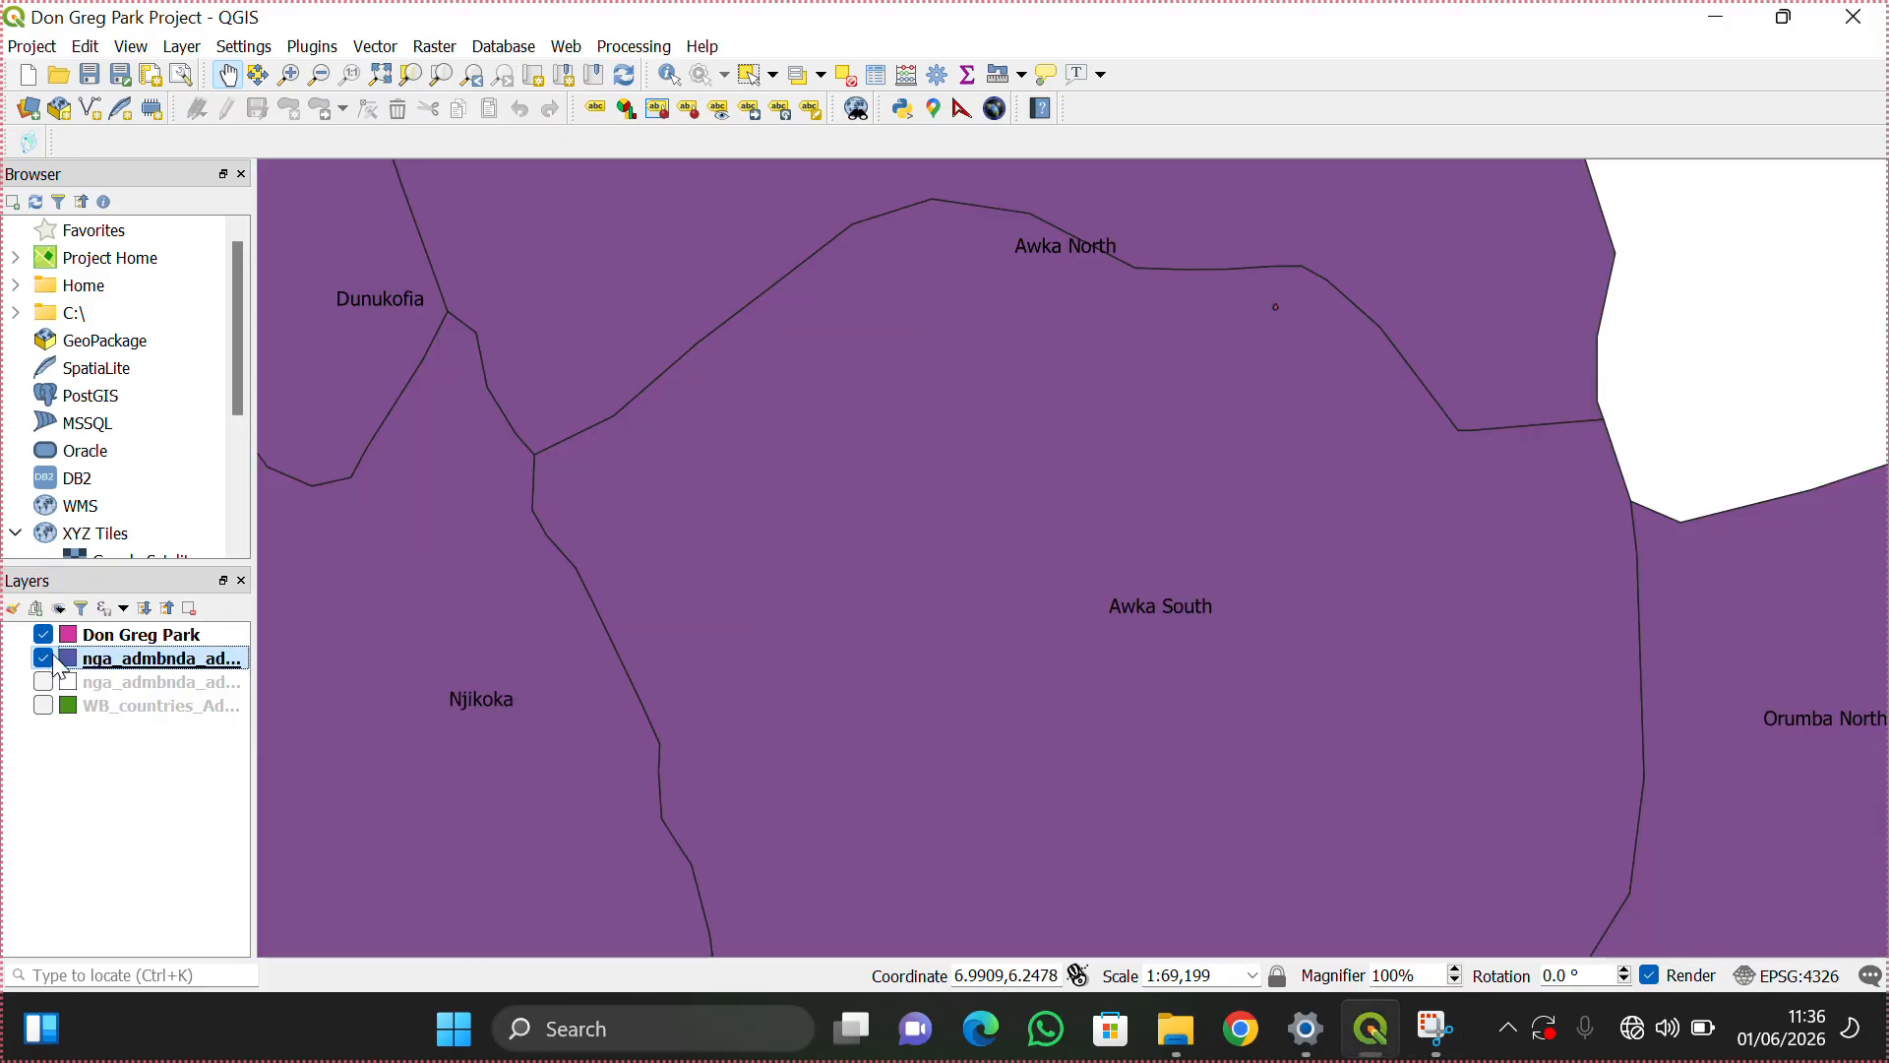
right_click(117, 665)
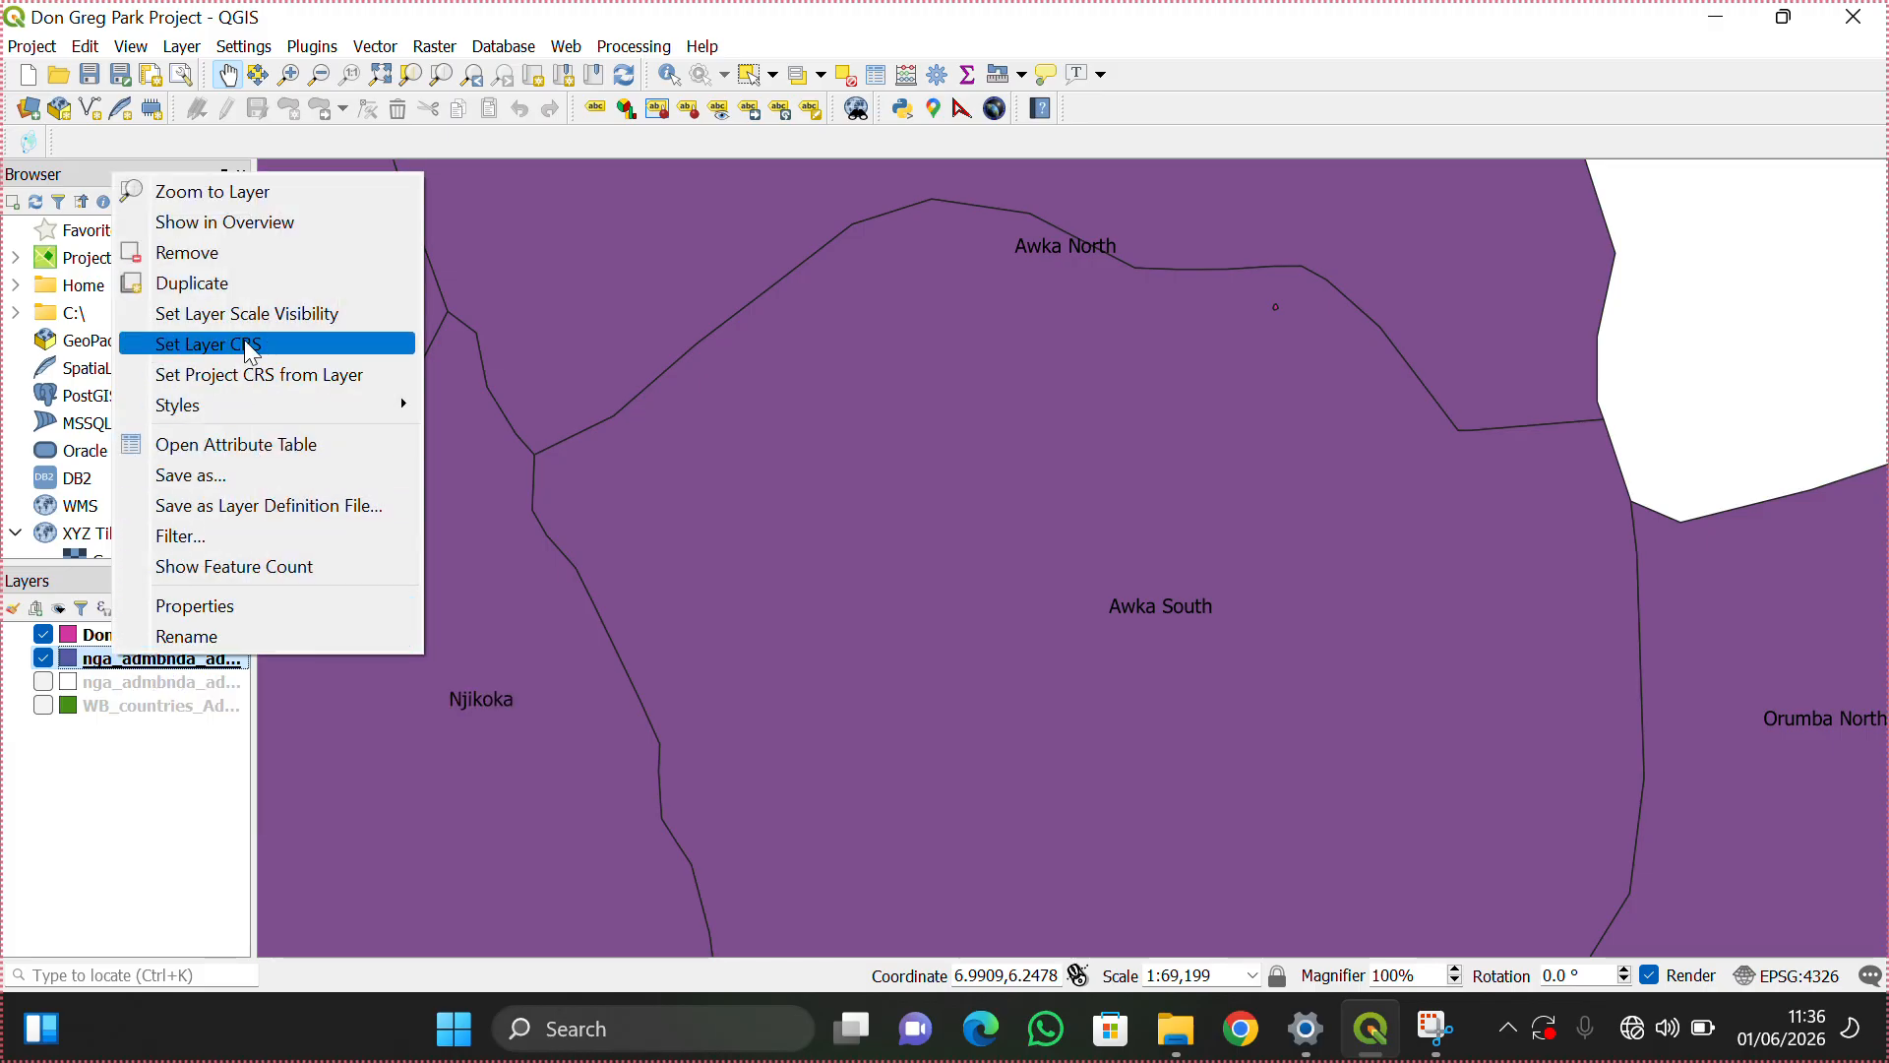
click(230, 285)
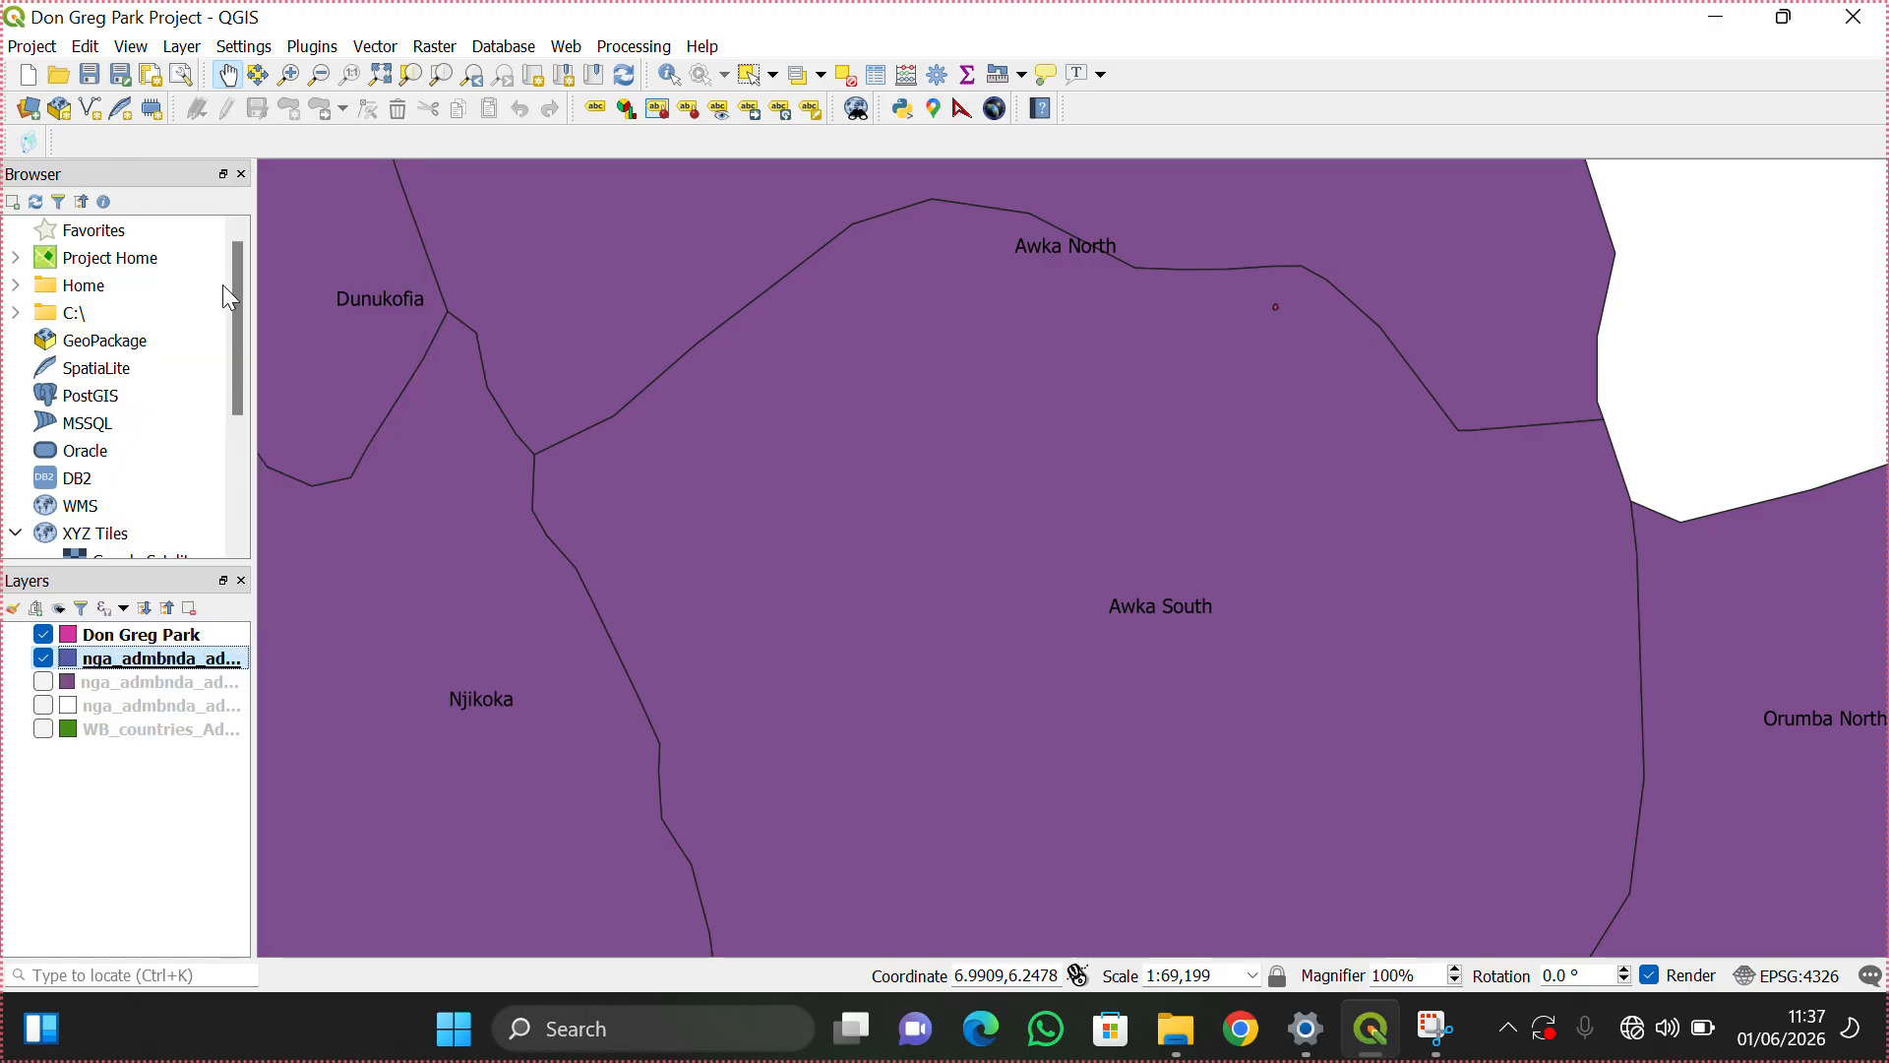
Step: Replace the original local government layer's filter with "admin2Name" = 'Awka South' and fit the map to the shown layers
right_click(103, 666)
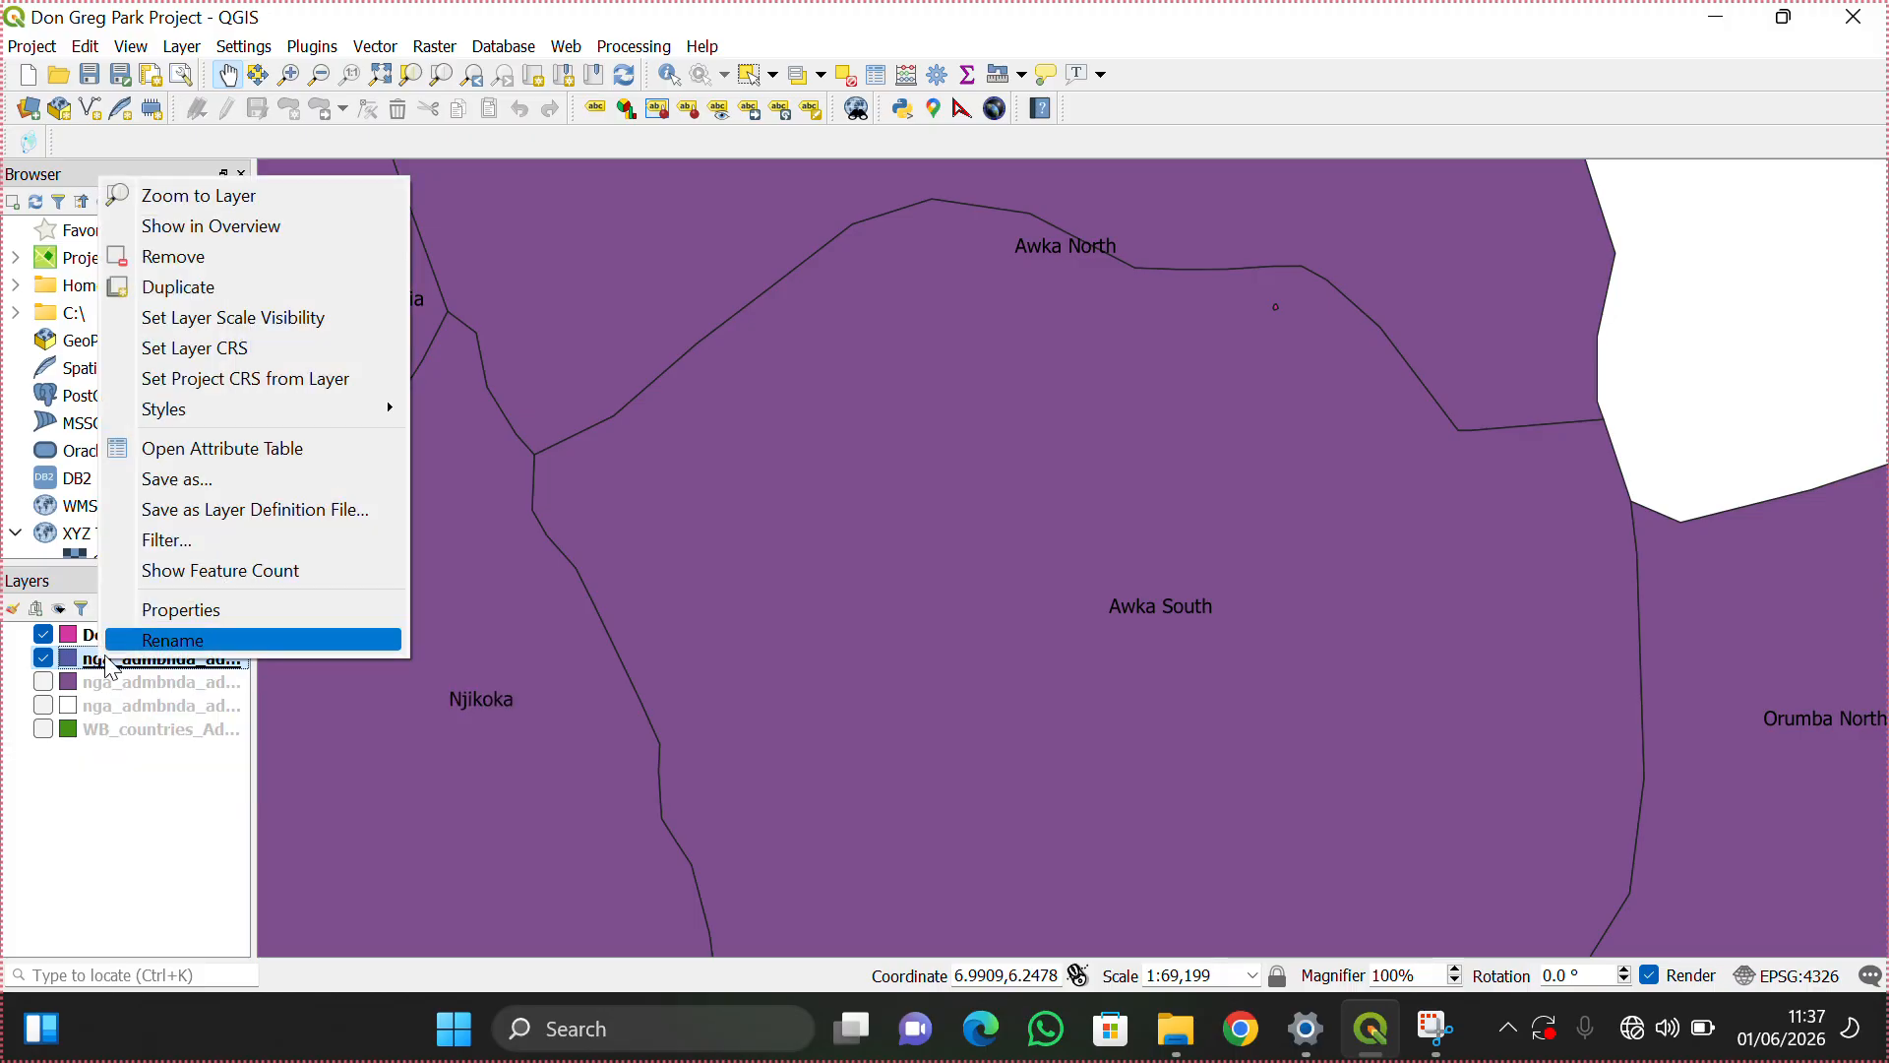
click(179, 543)
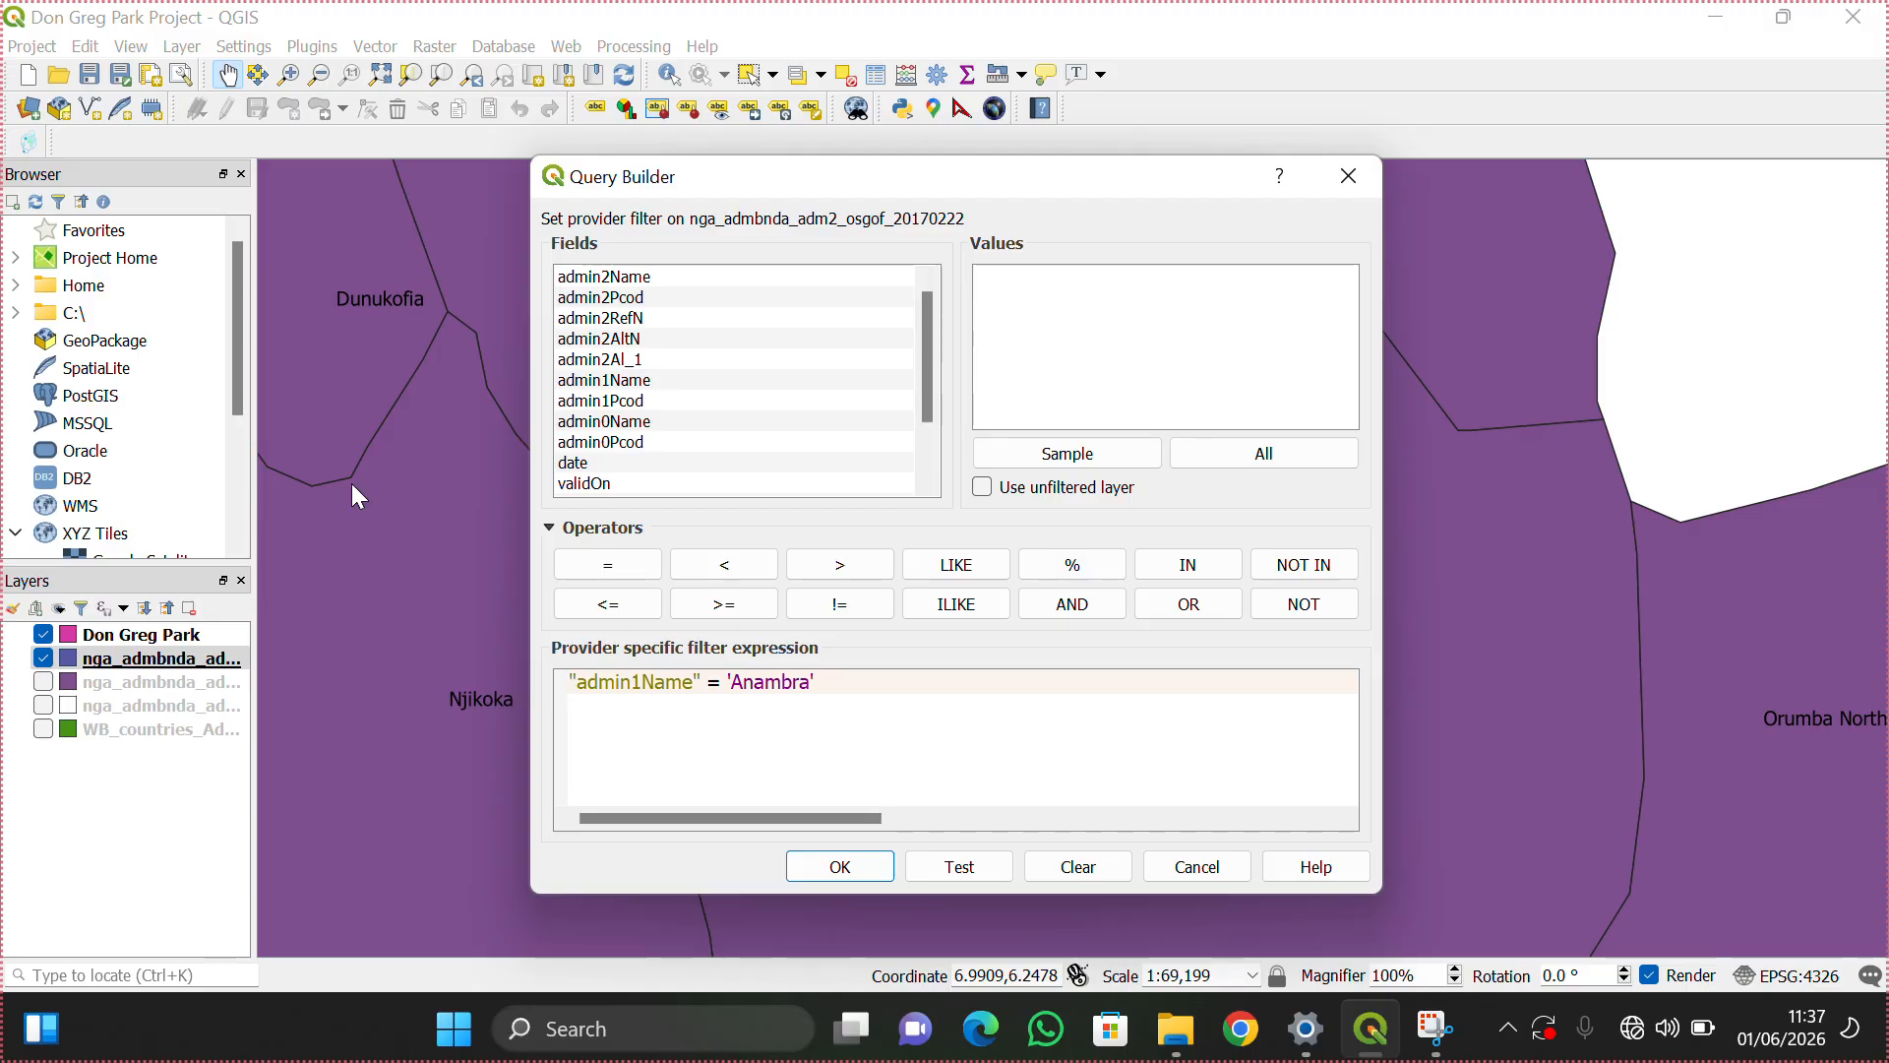
double_click(595, 281)
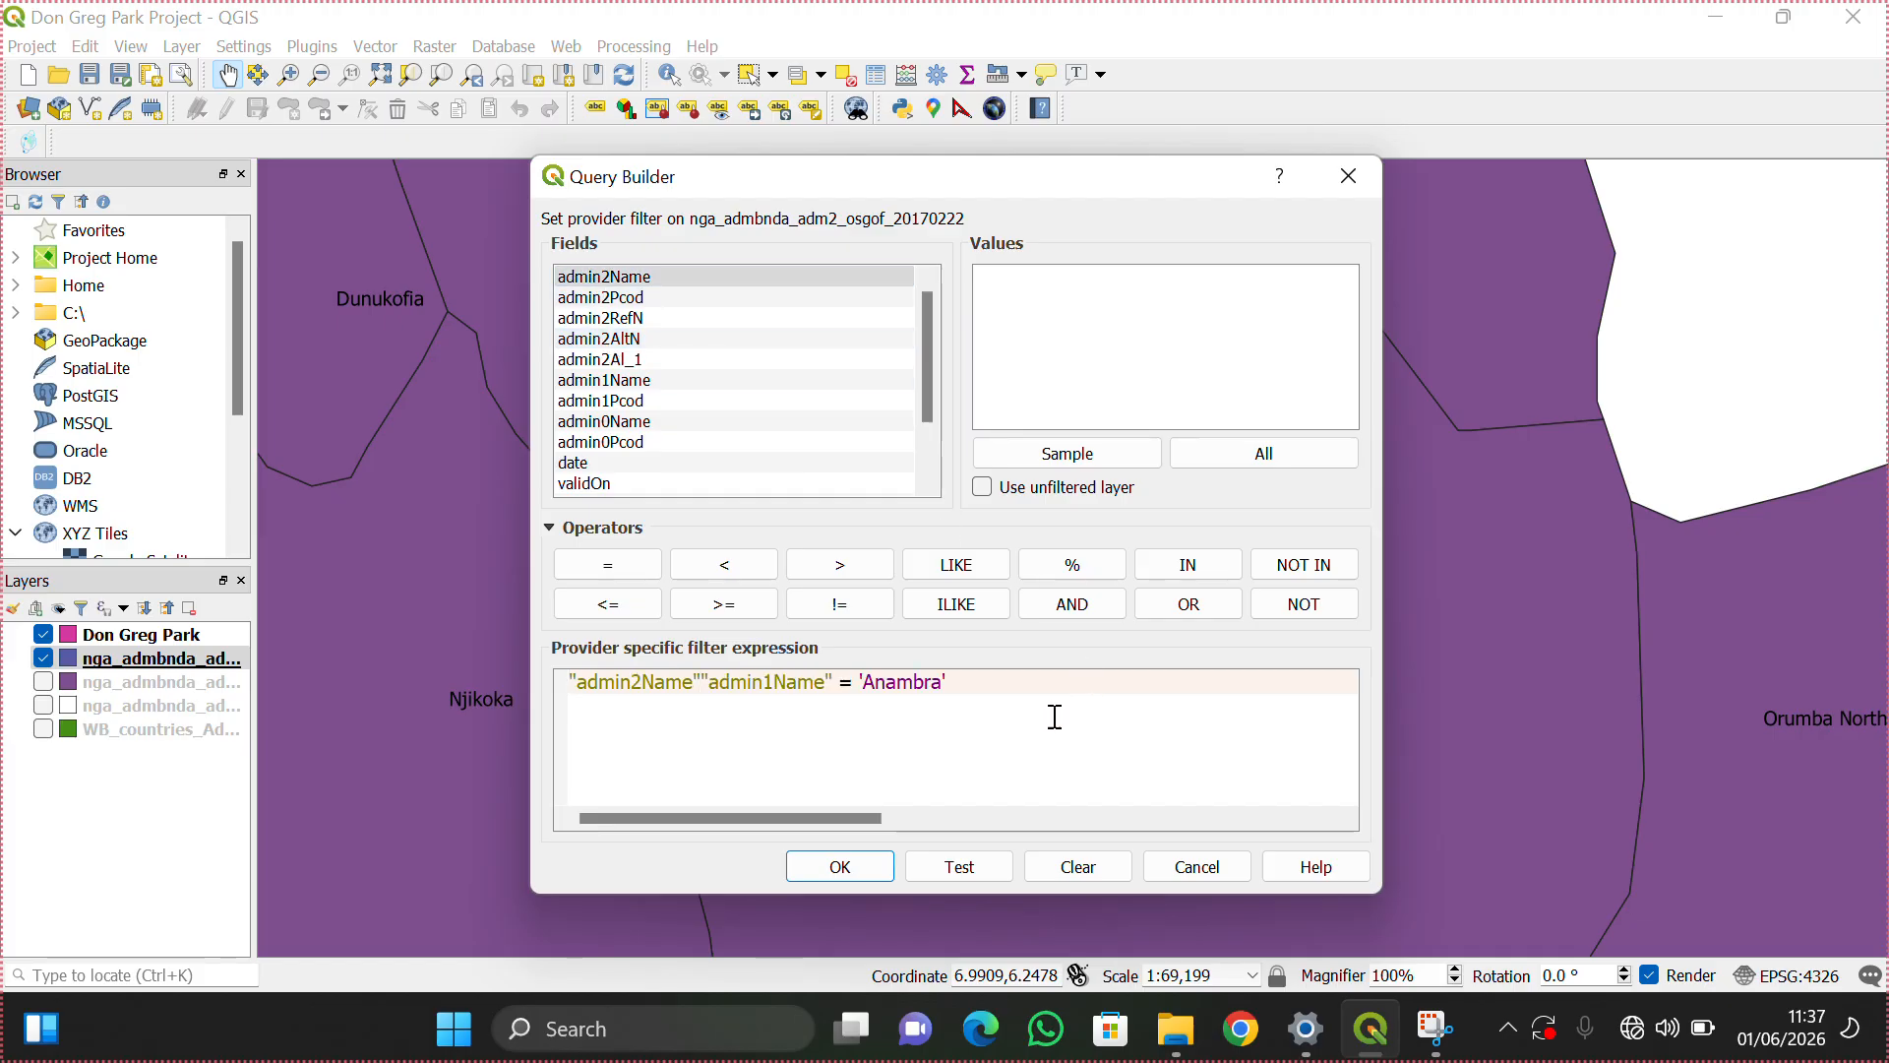
drag(998, 688, 501, 671)
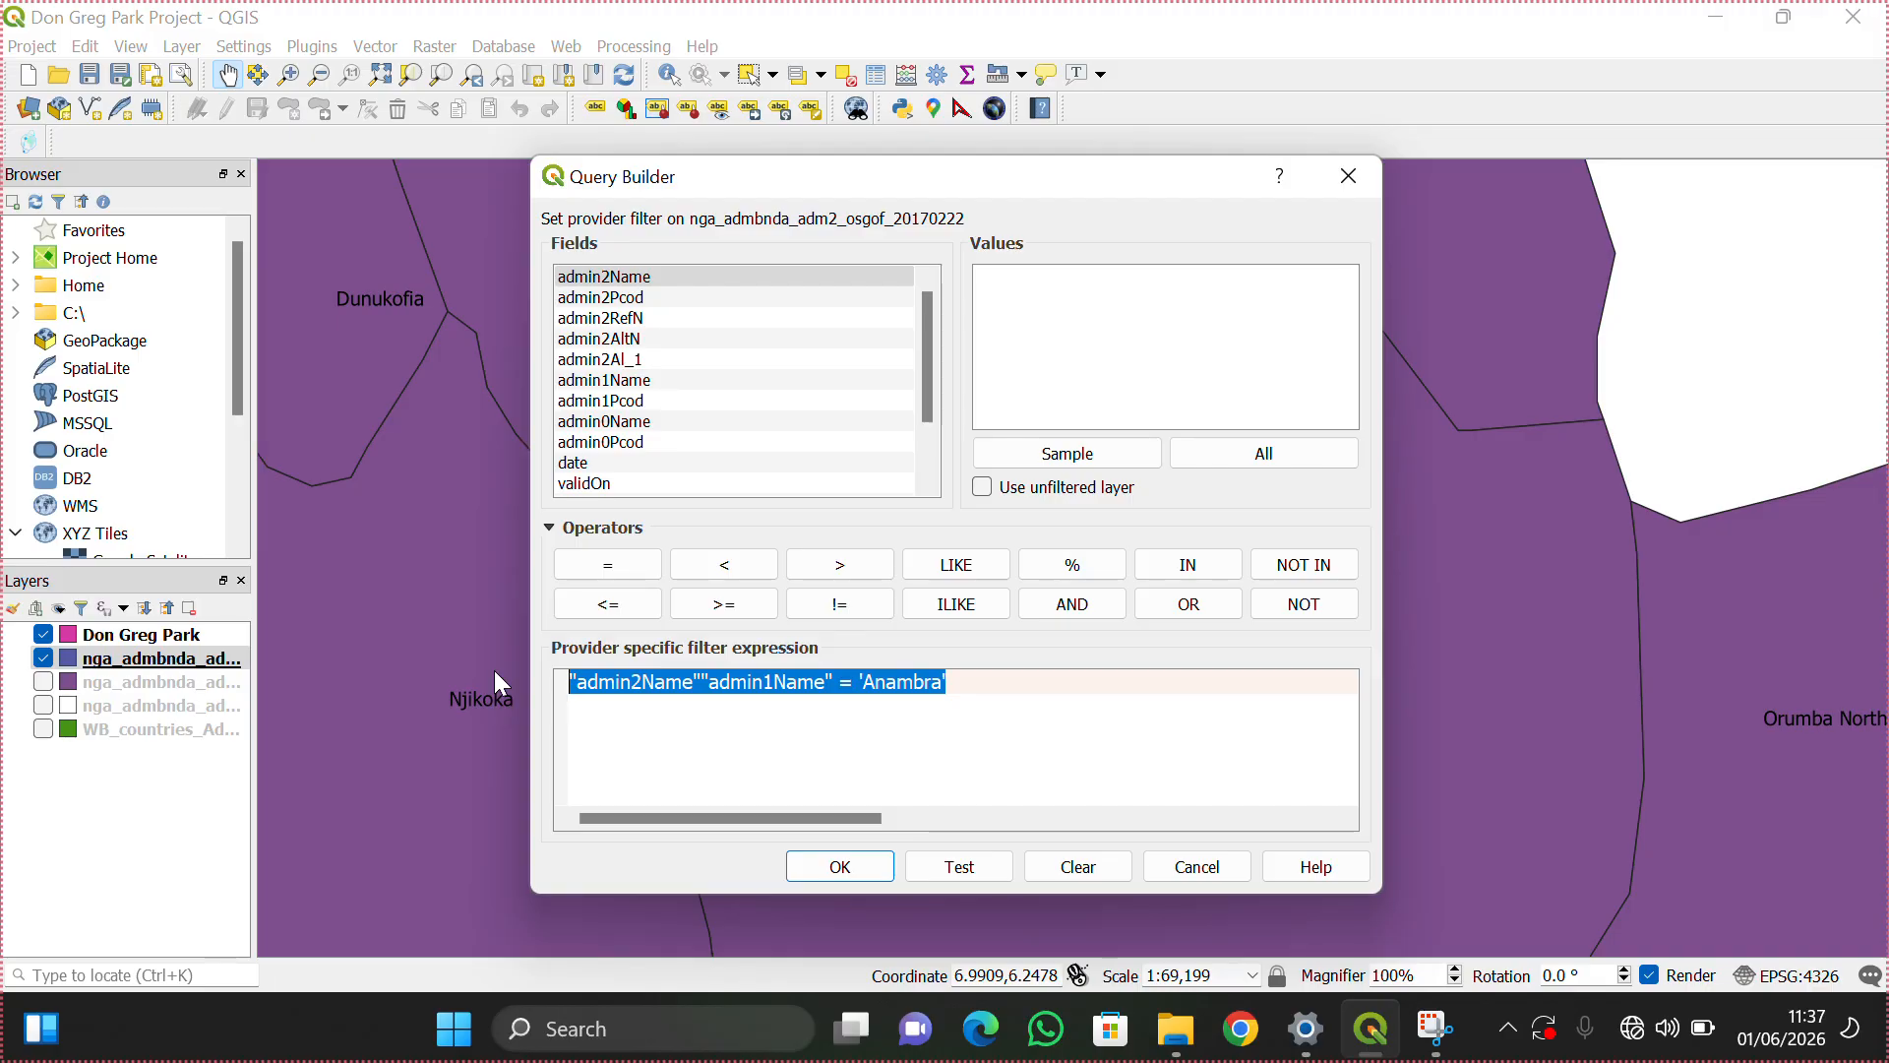
key(BackSpace)
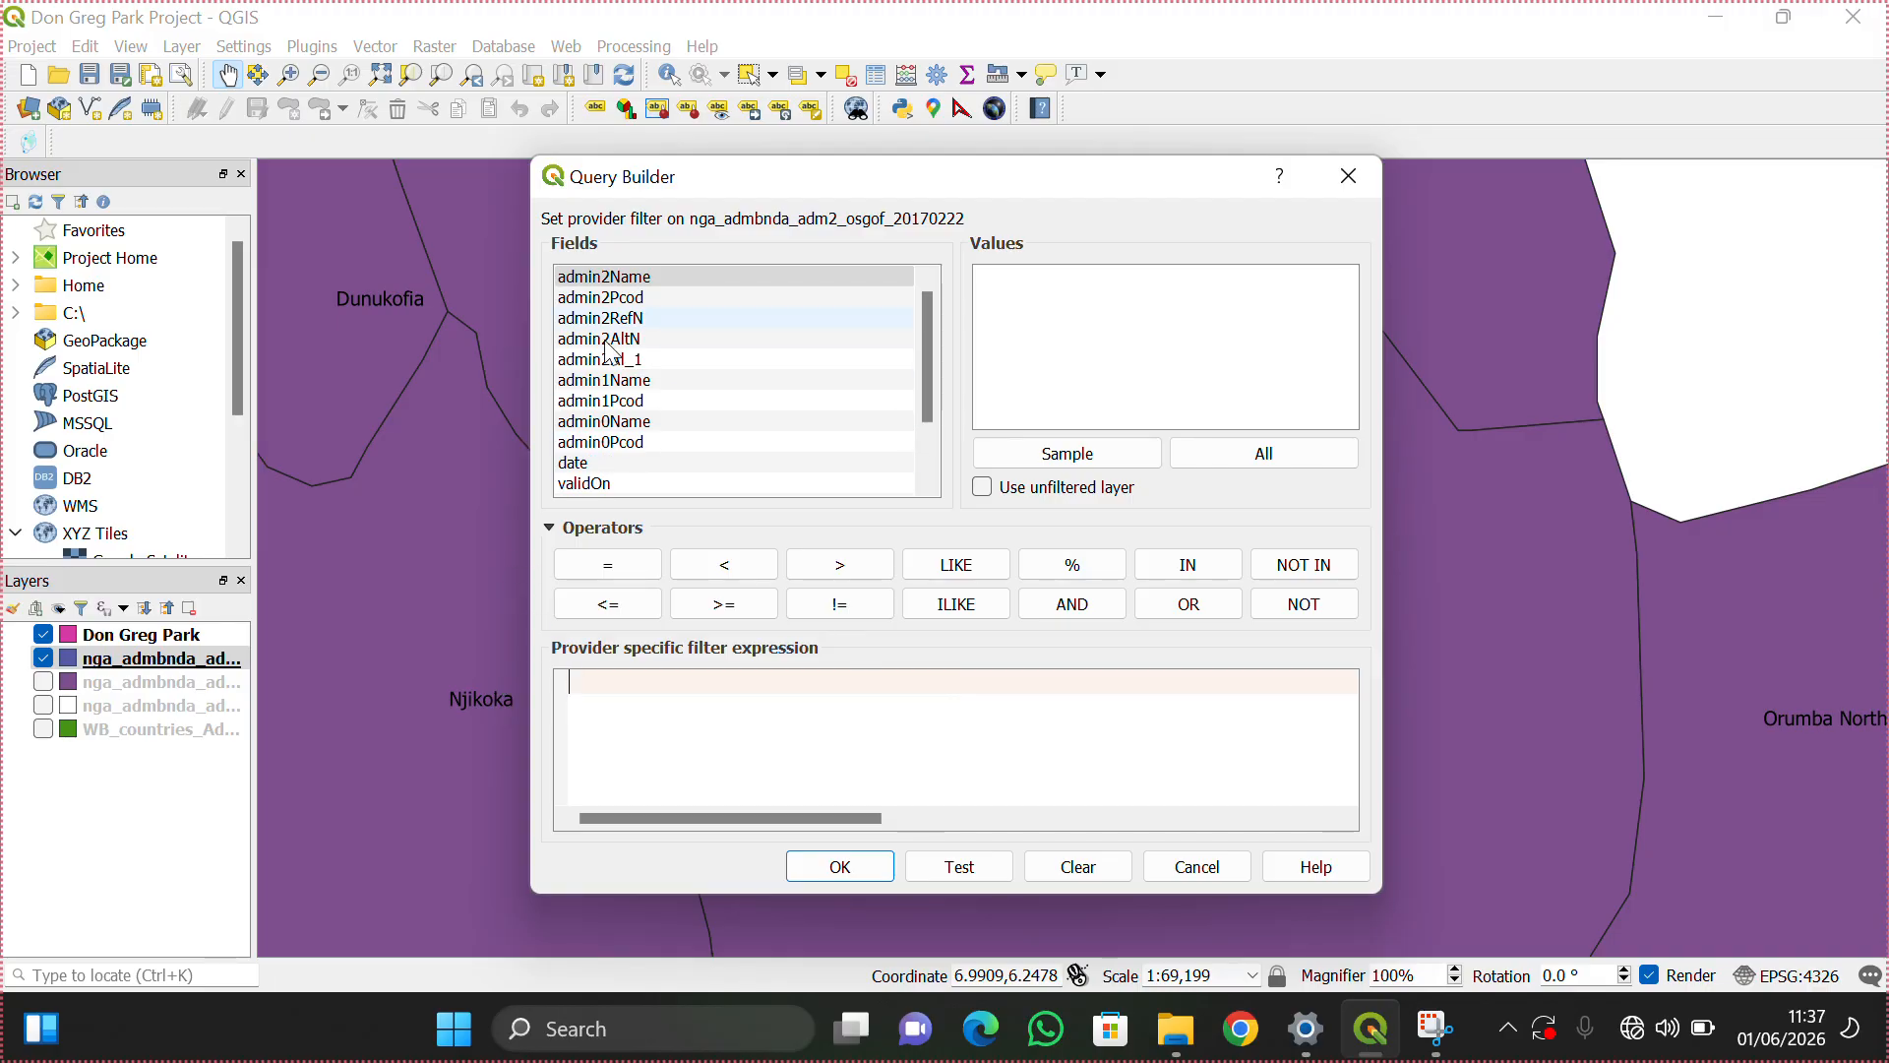
double_click(615, 279)
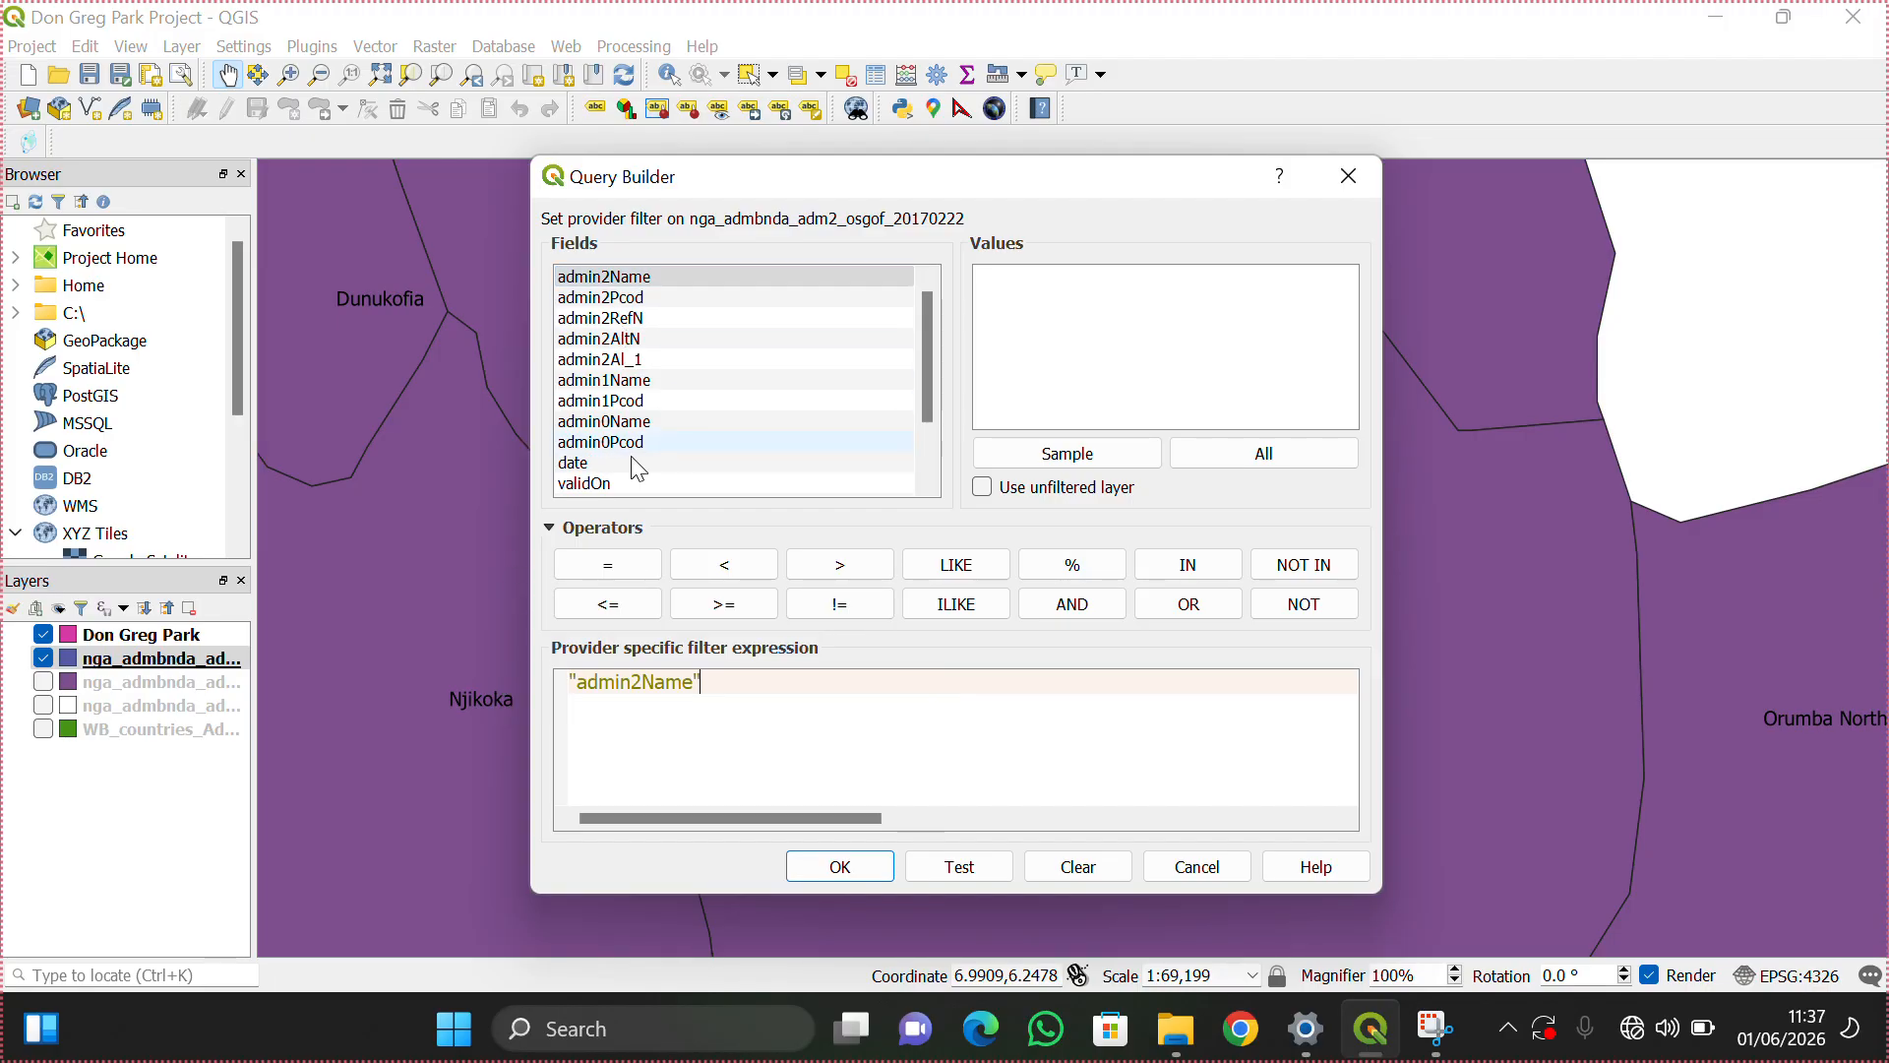
click(609, 564)
click(1287, 455)
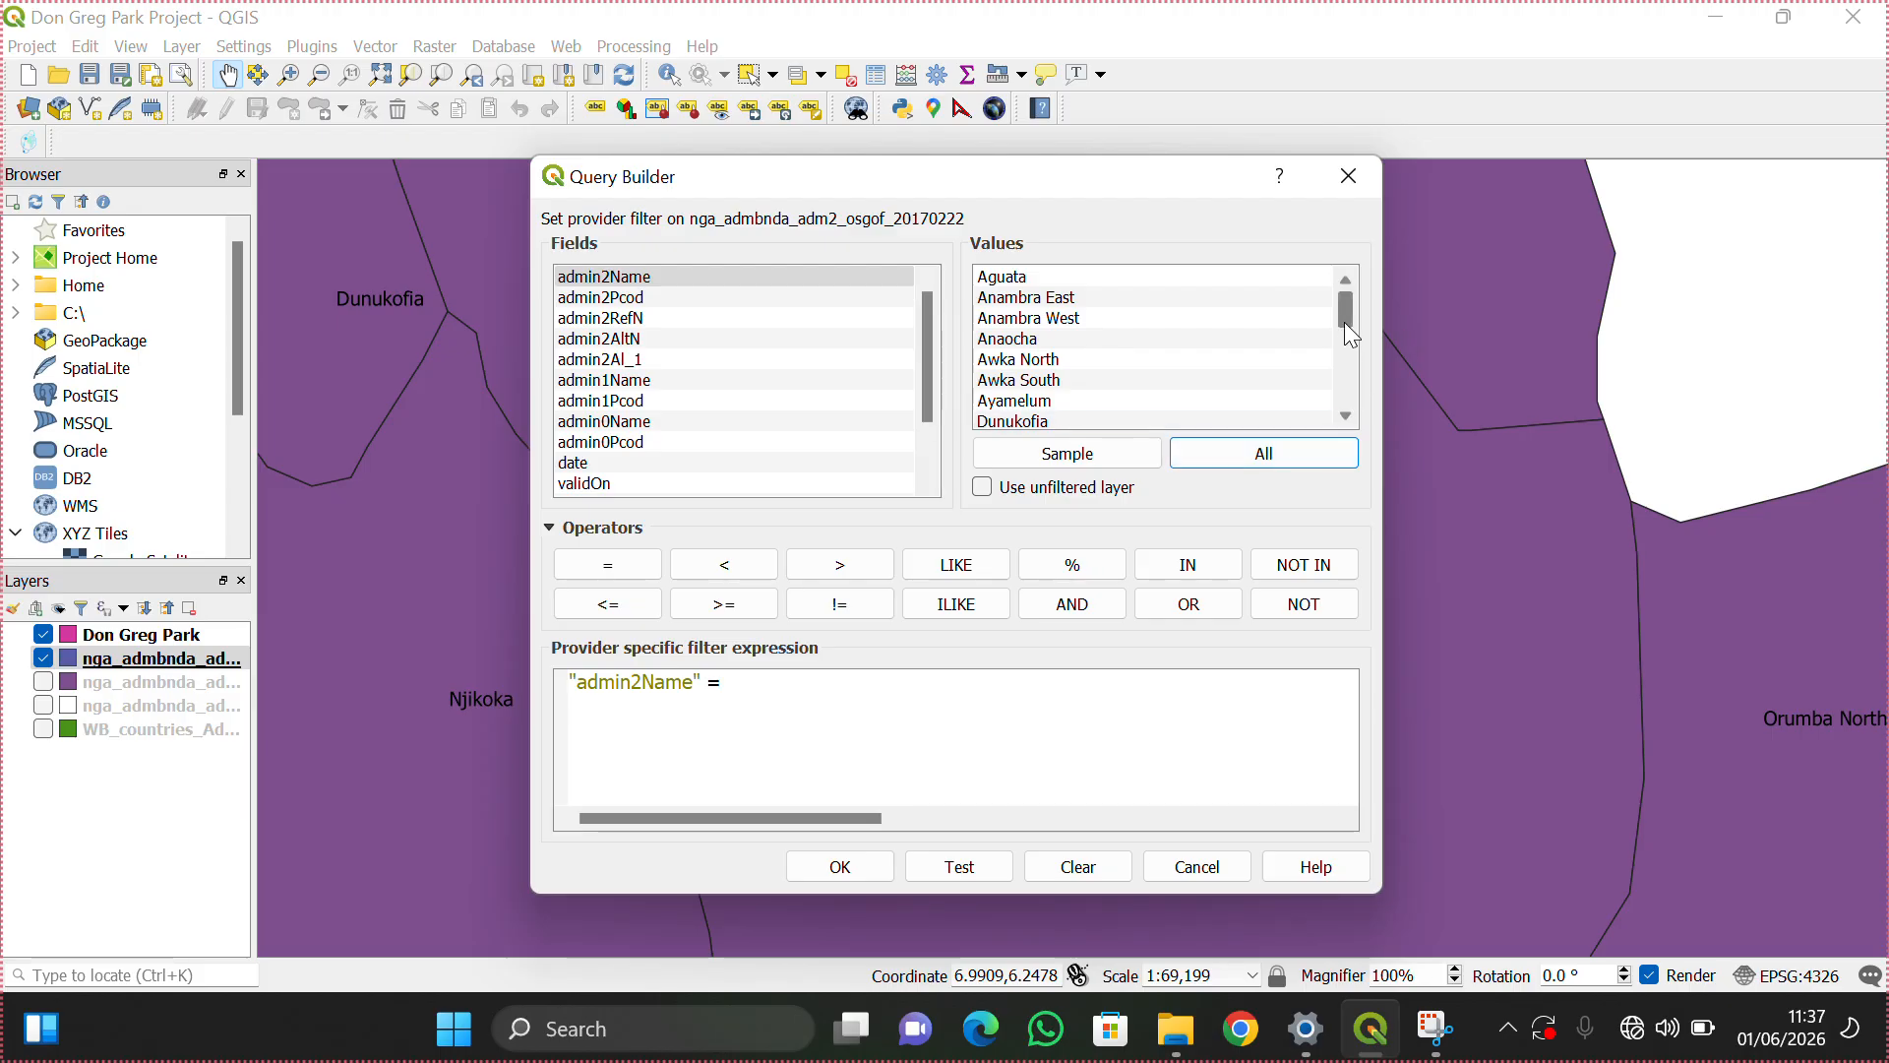
drag(1348, 311, 1348, 315)
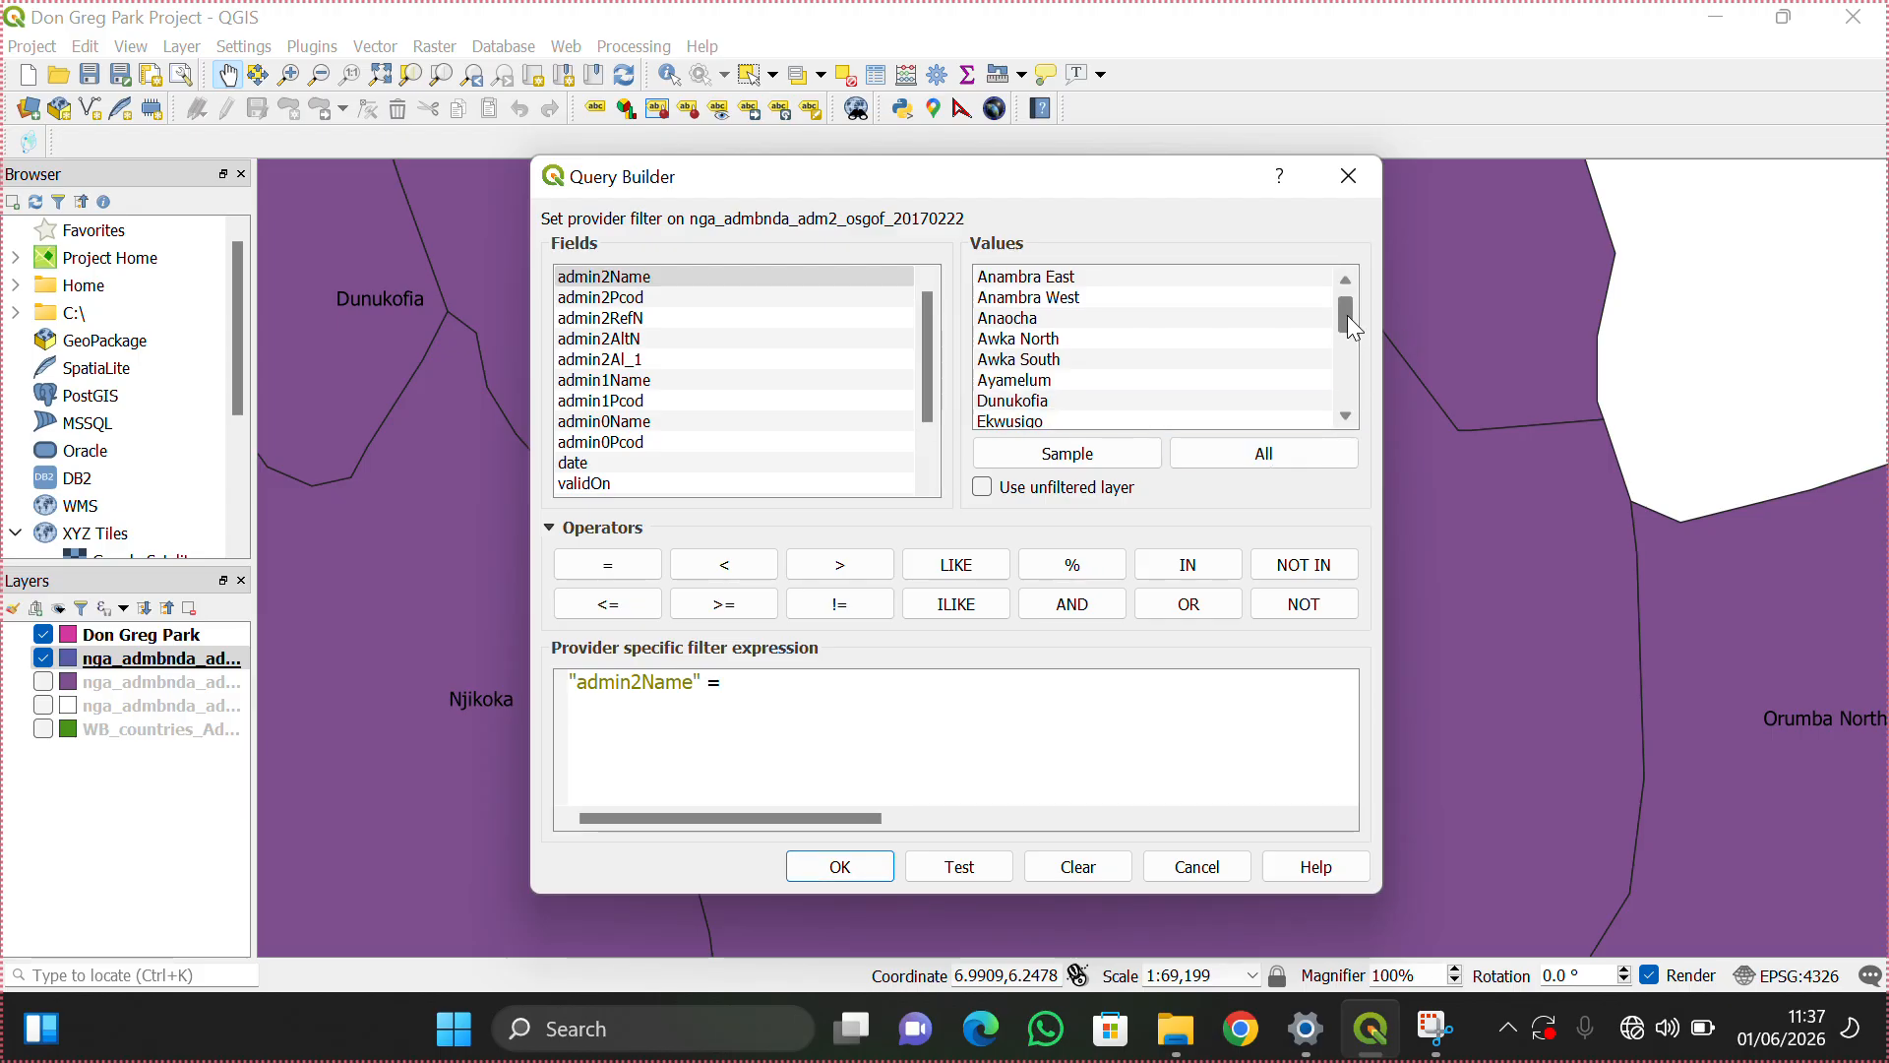
double_click(1120, 361)
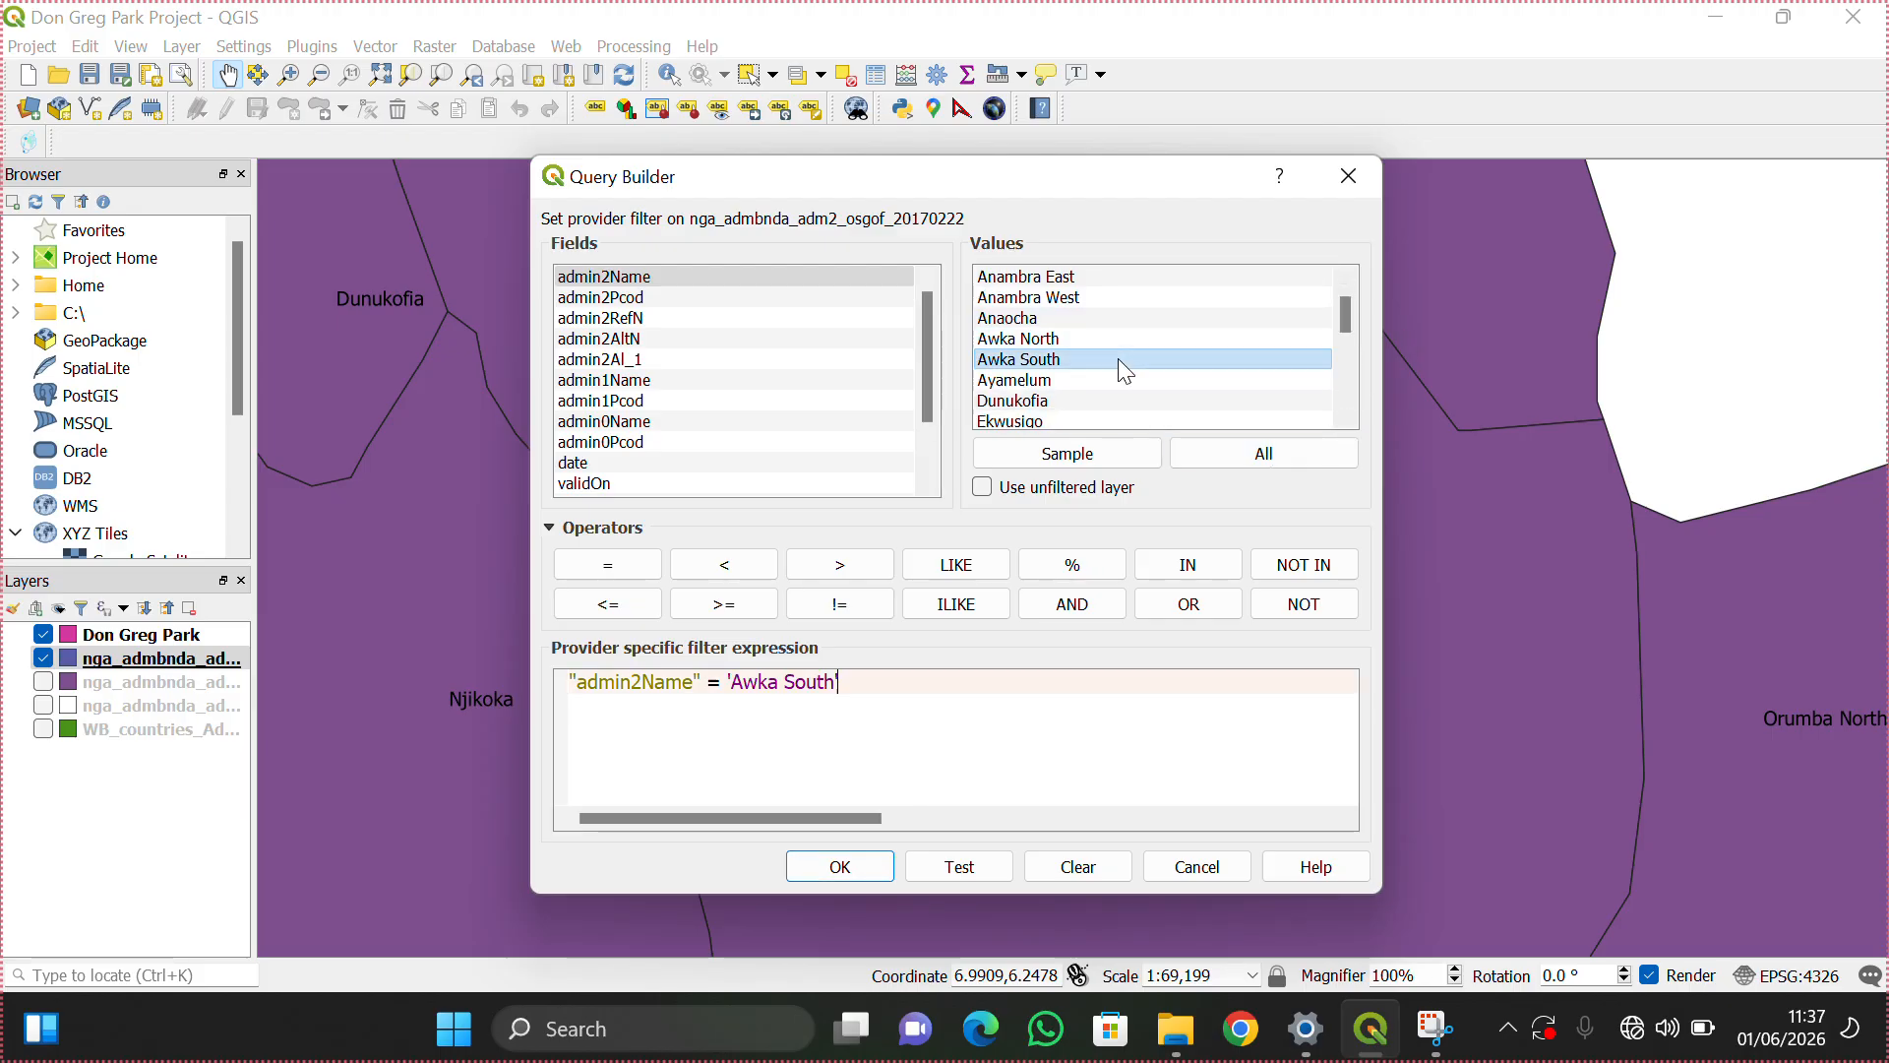
click(839, 865)
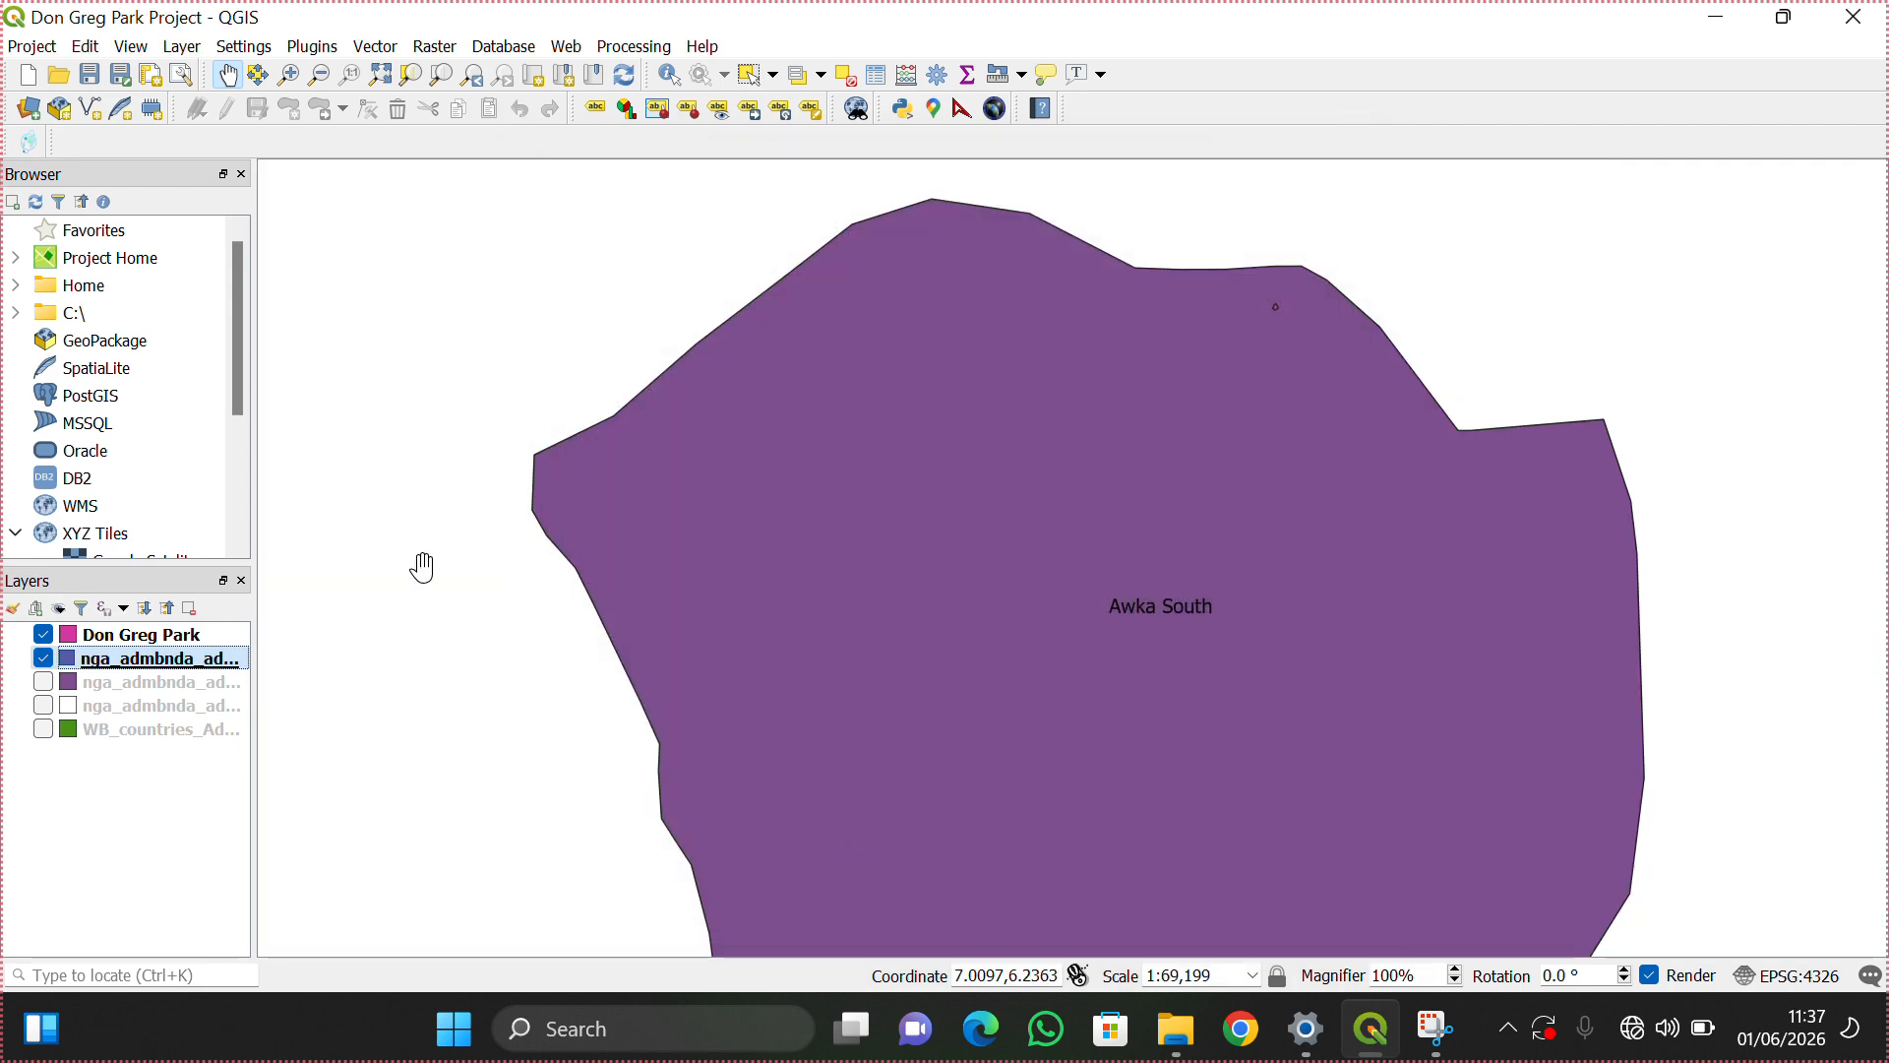
click(390, 69)
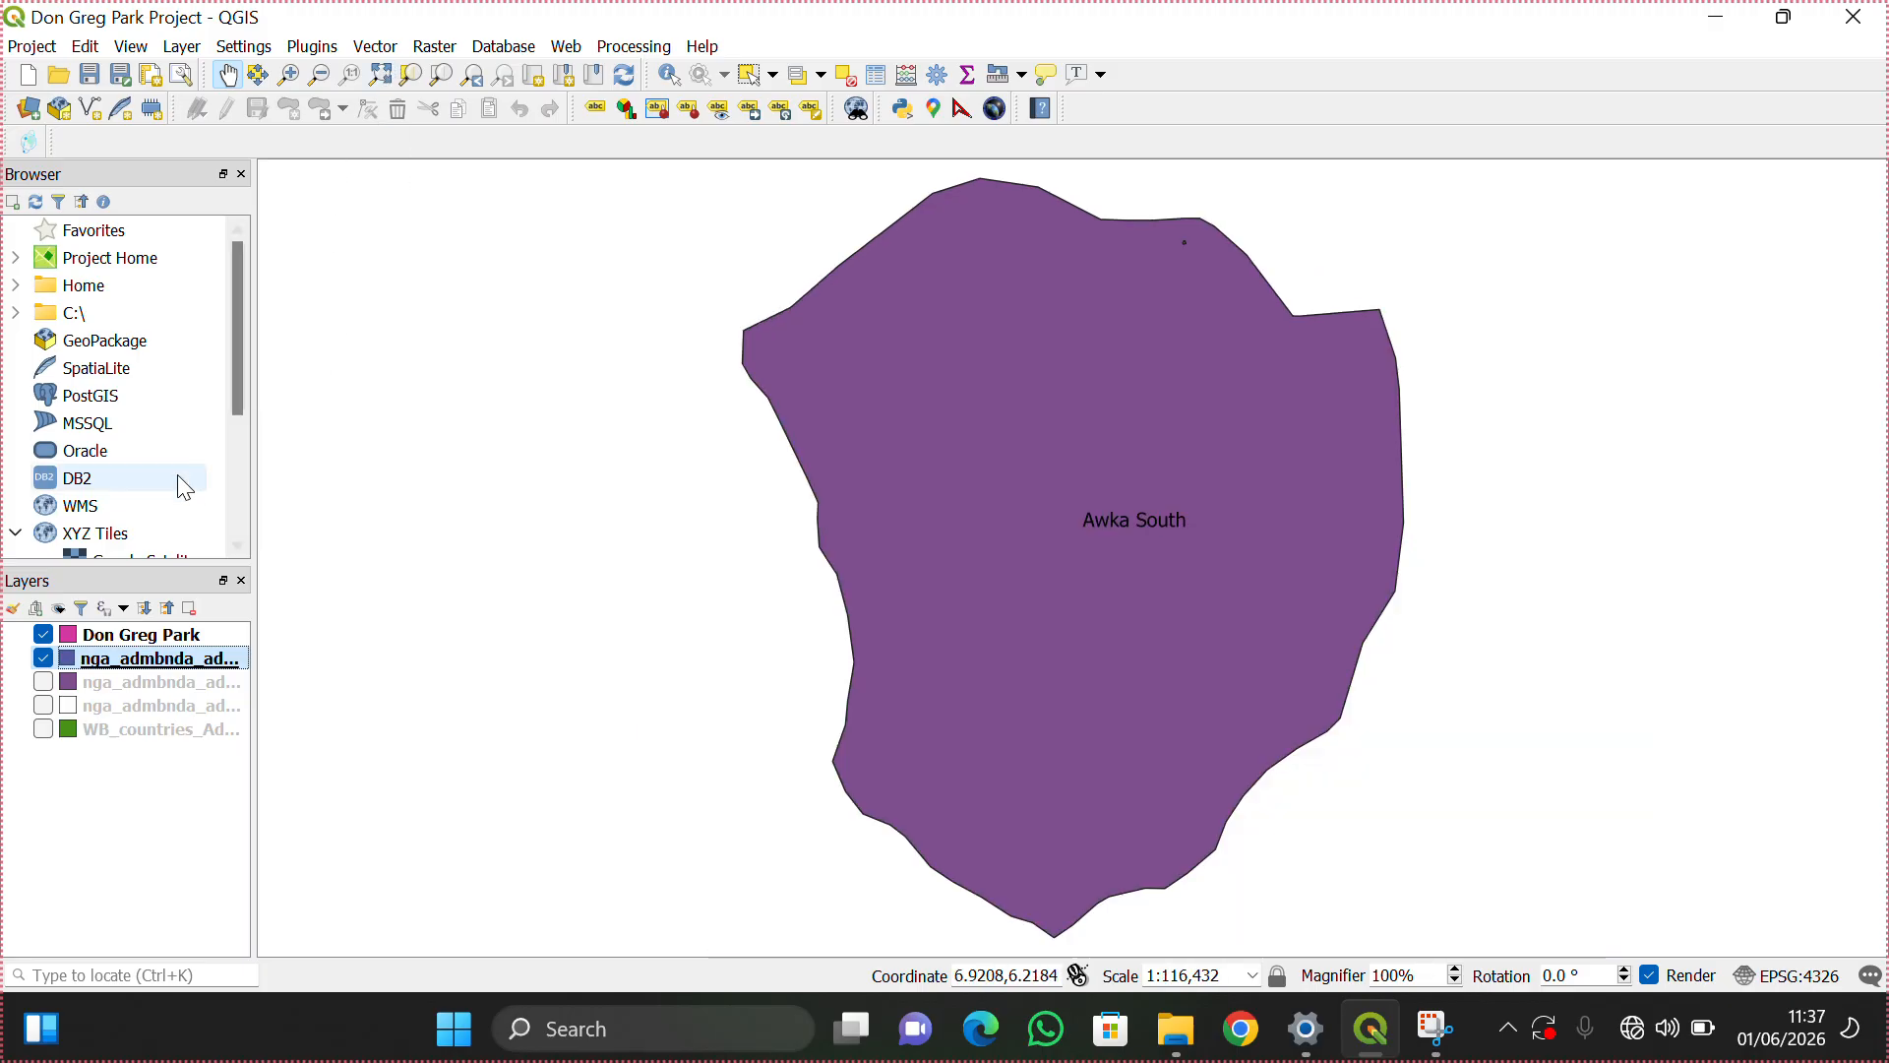
Step: Show the duplicated Anambra local government layer beneath the Awka South layer
click(42, 682)
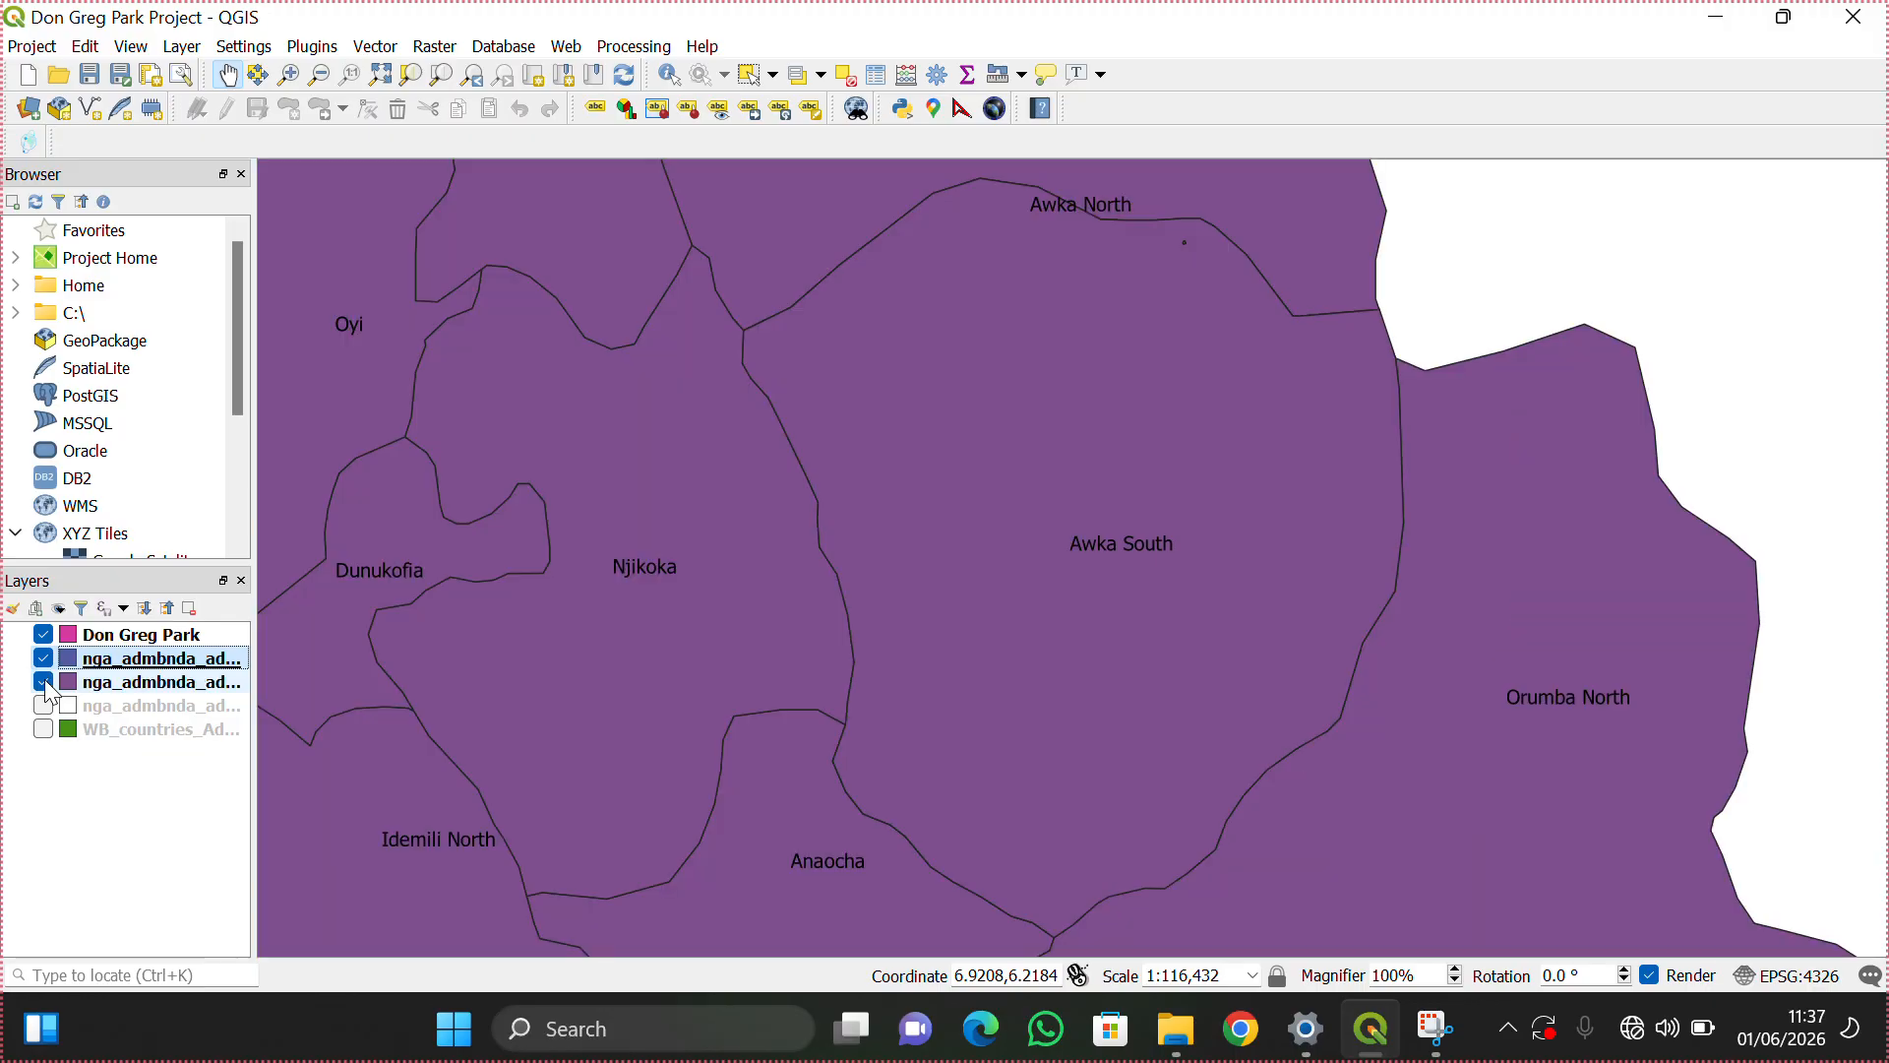
click(43, 682)
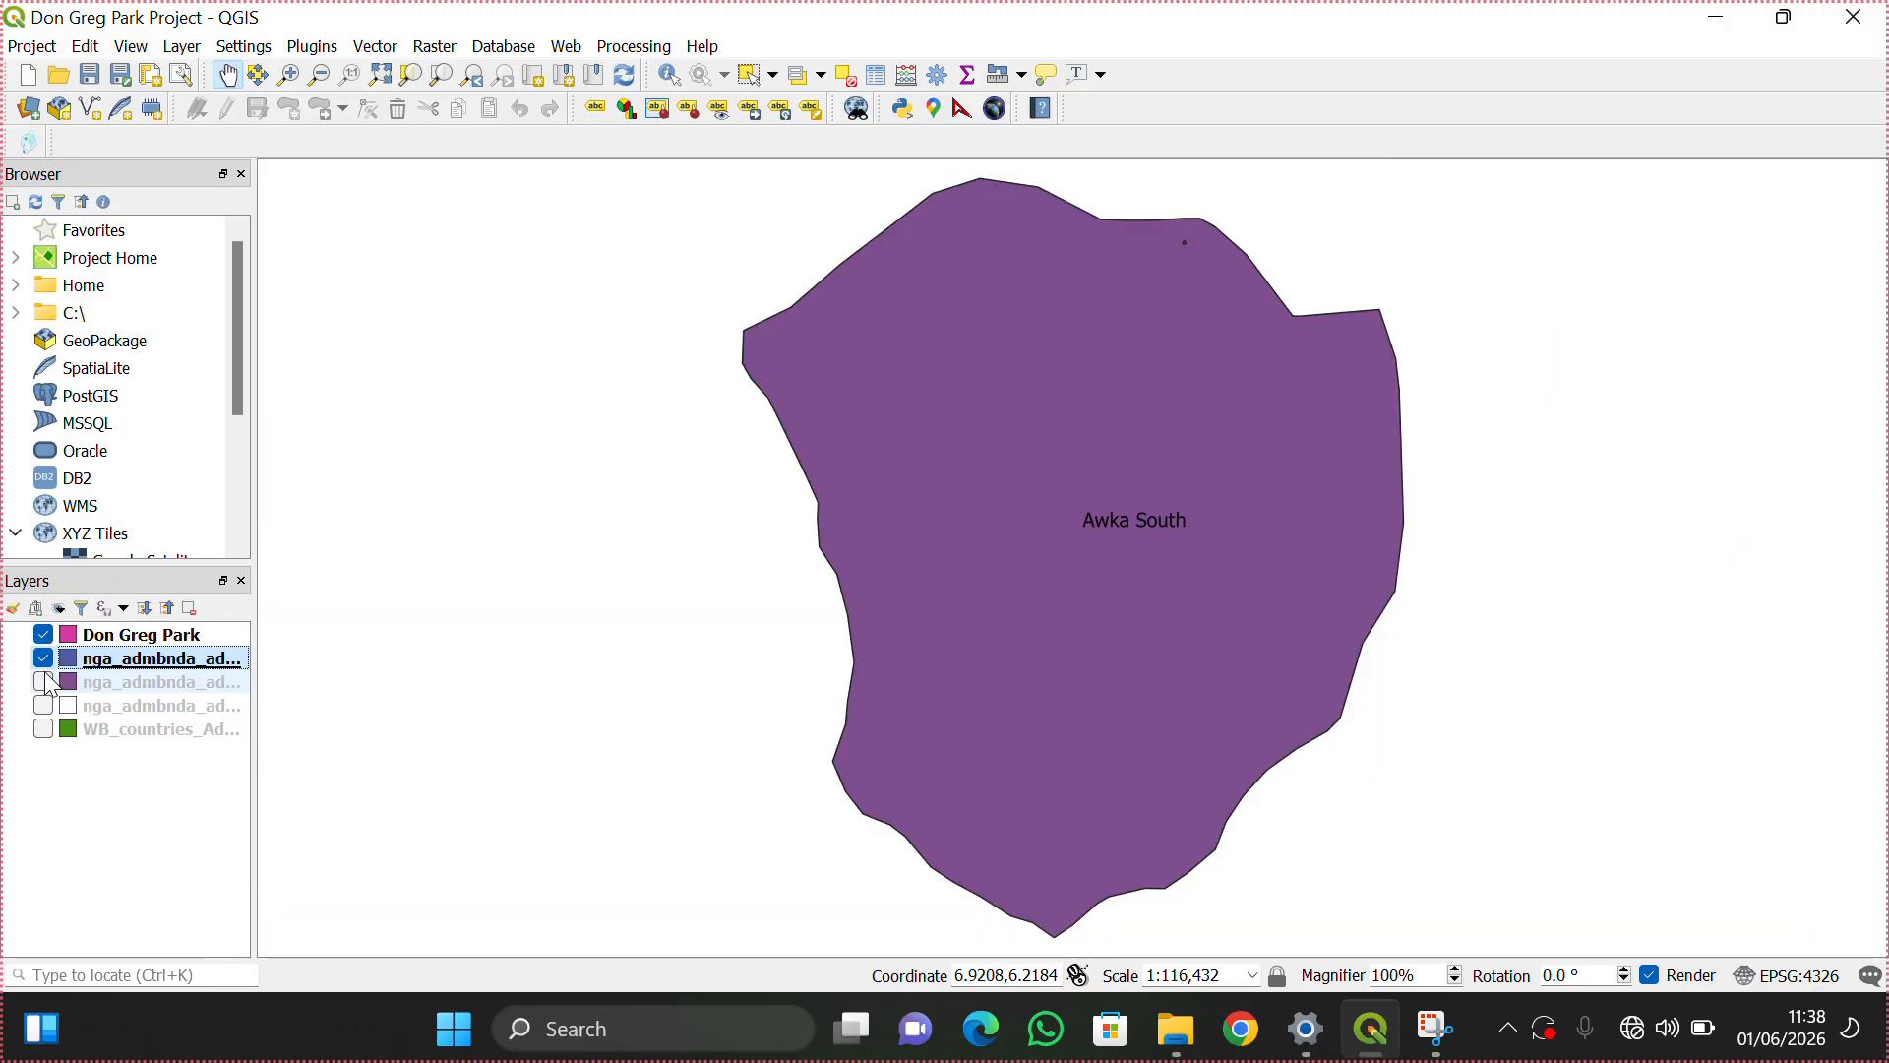
click(43, 682)
click(84, 686)
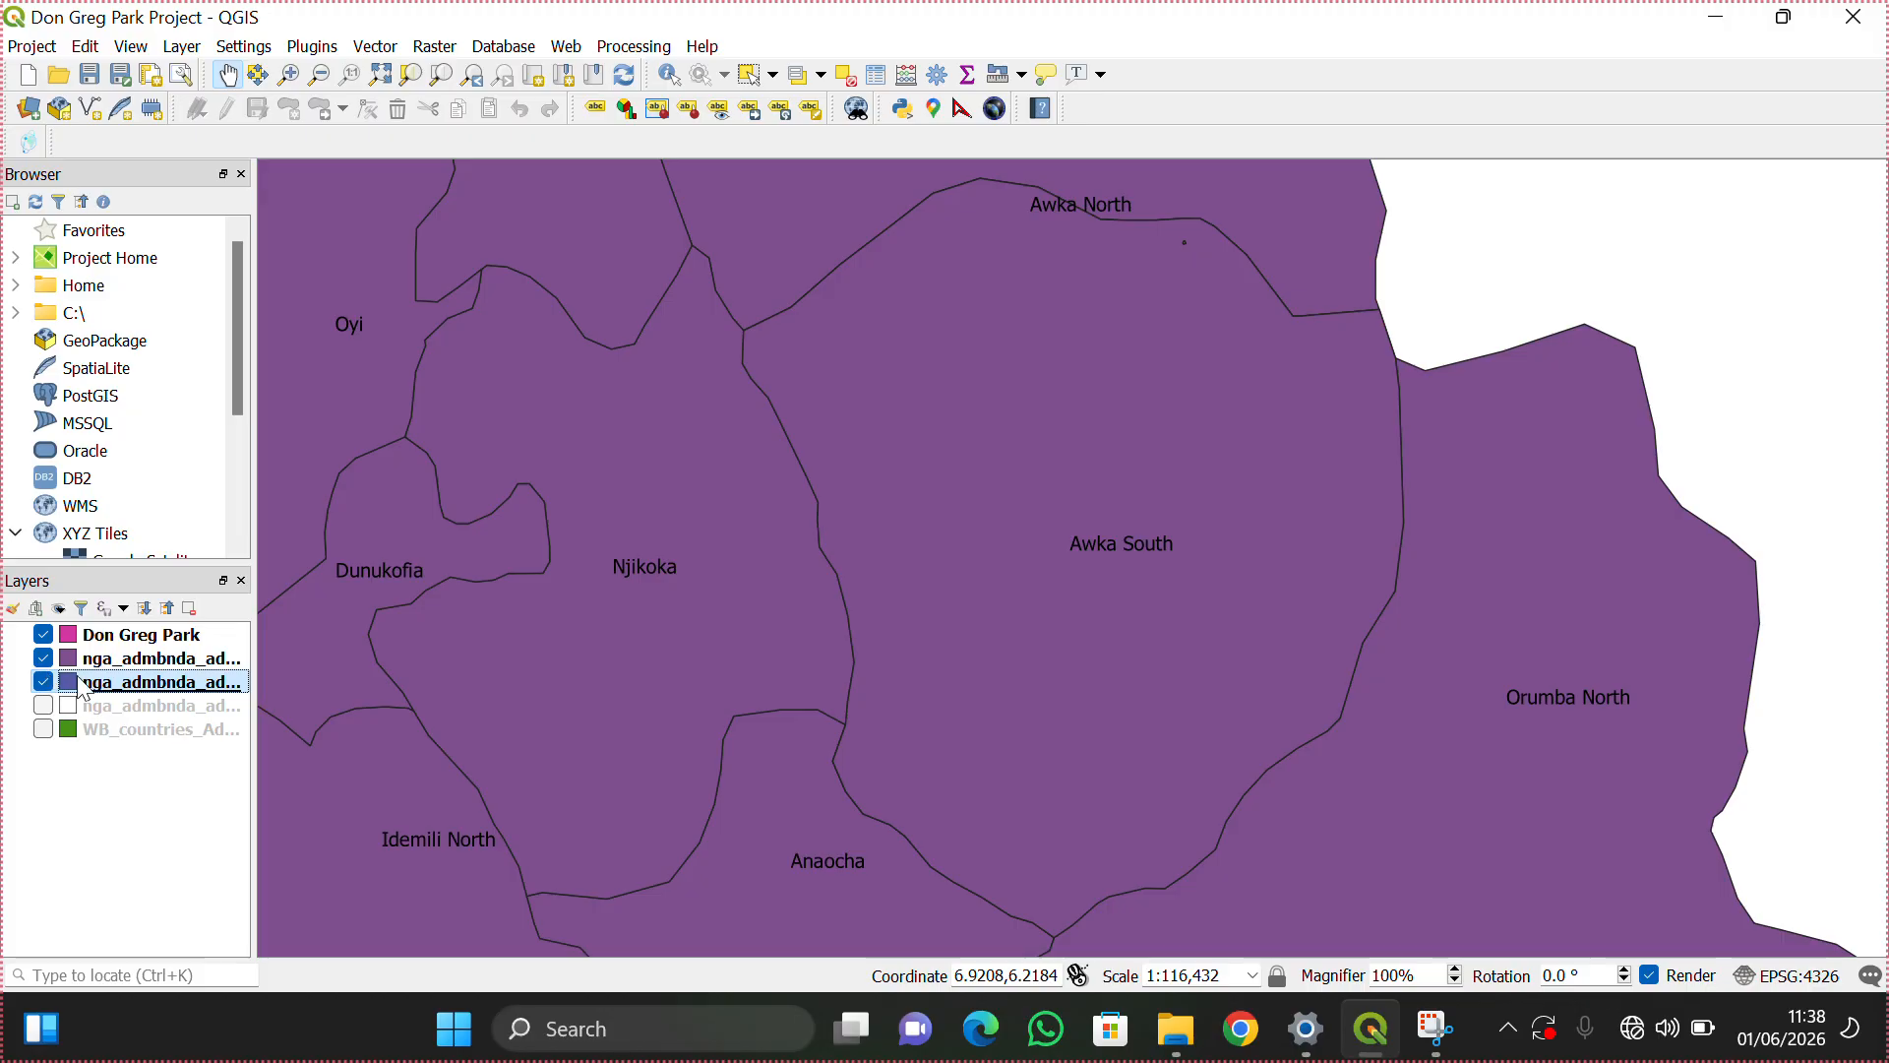
right_click(90, 692)
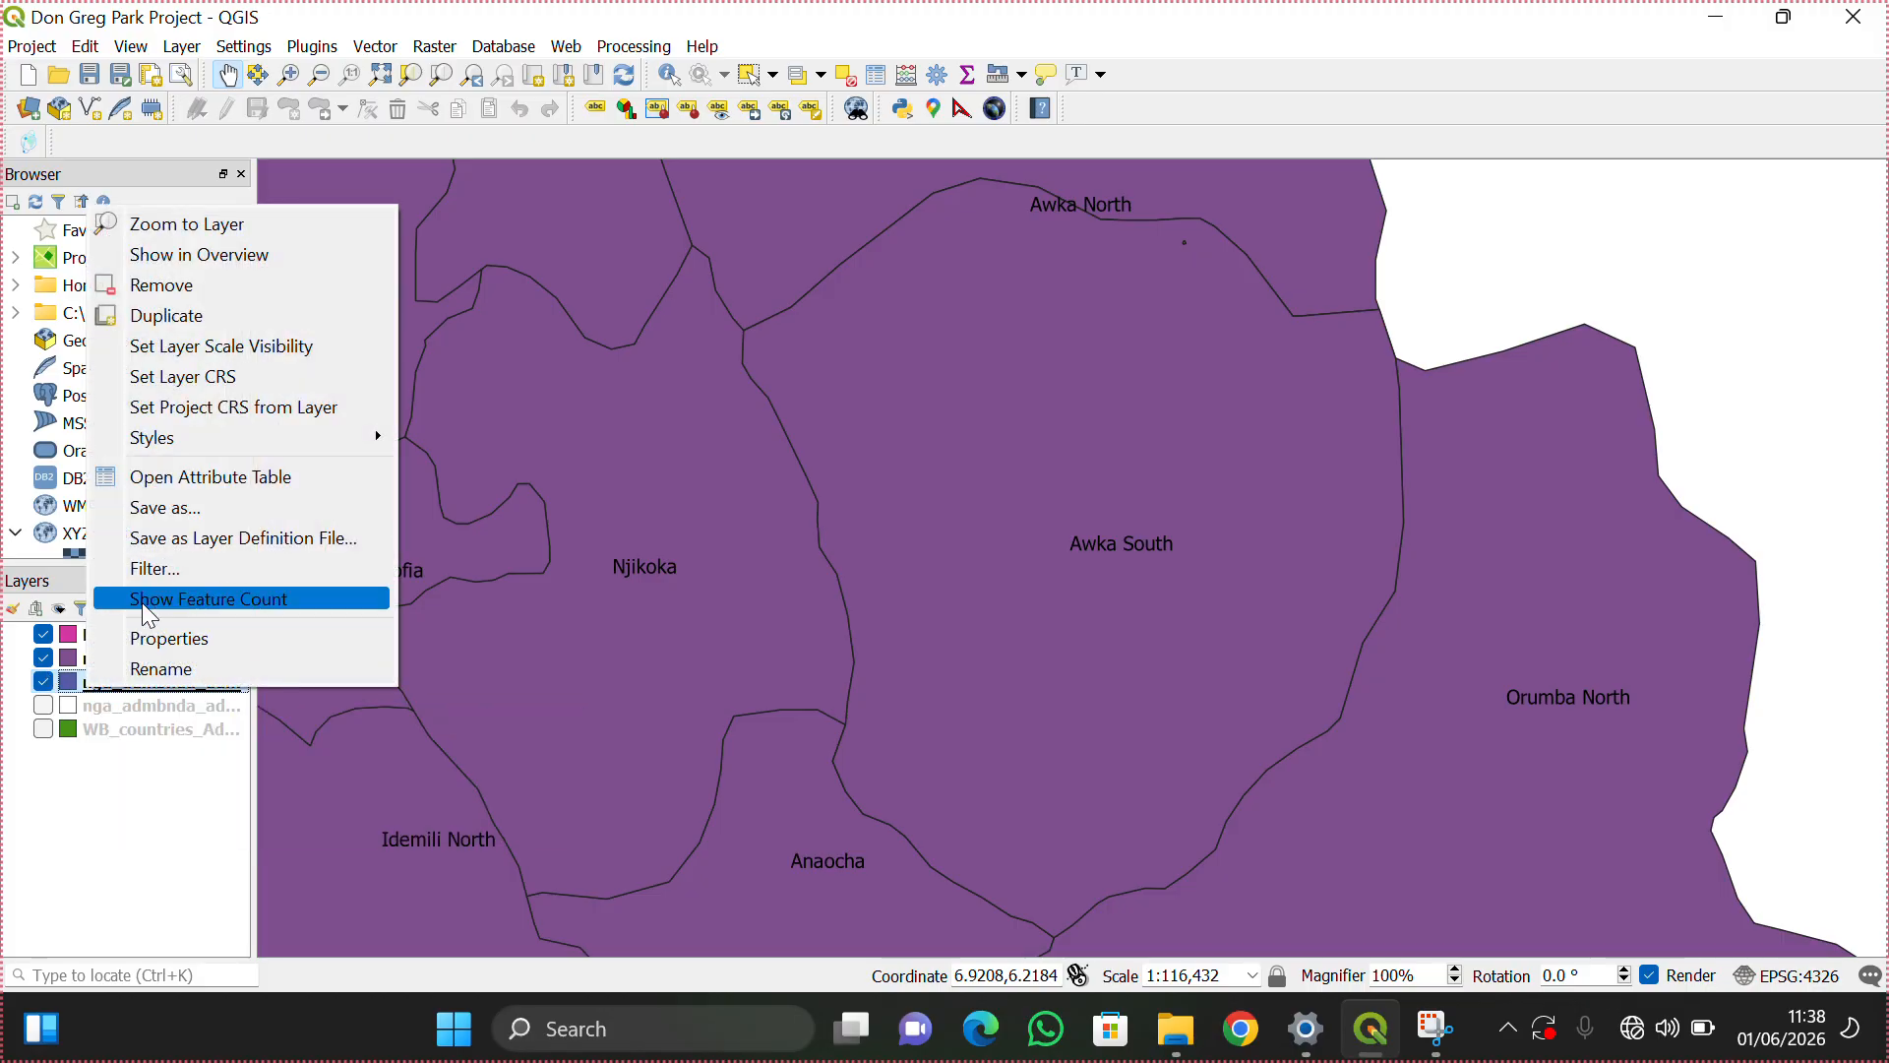
click(151, 669)
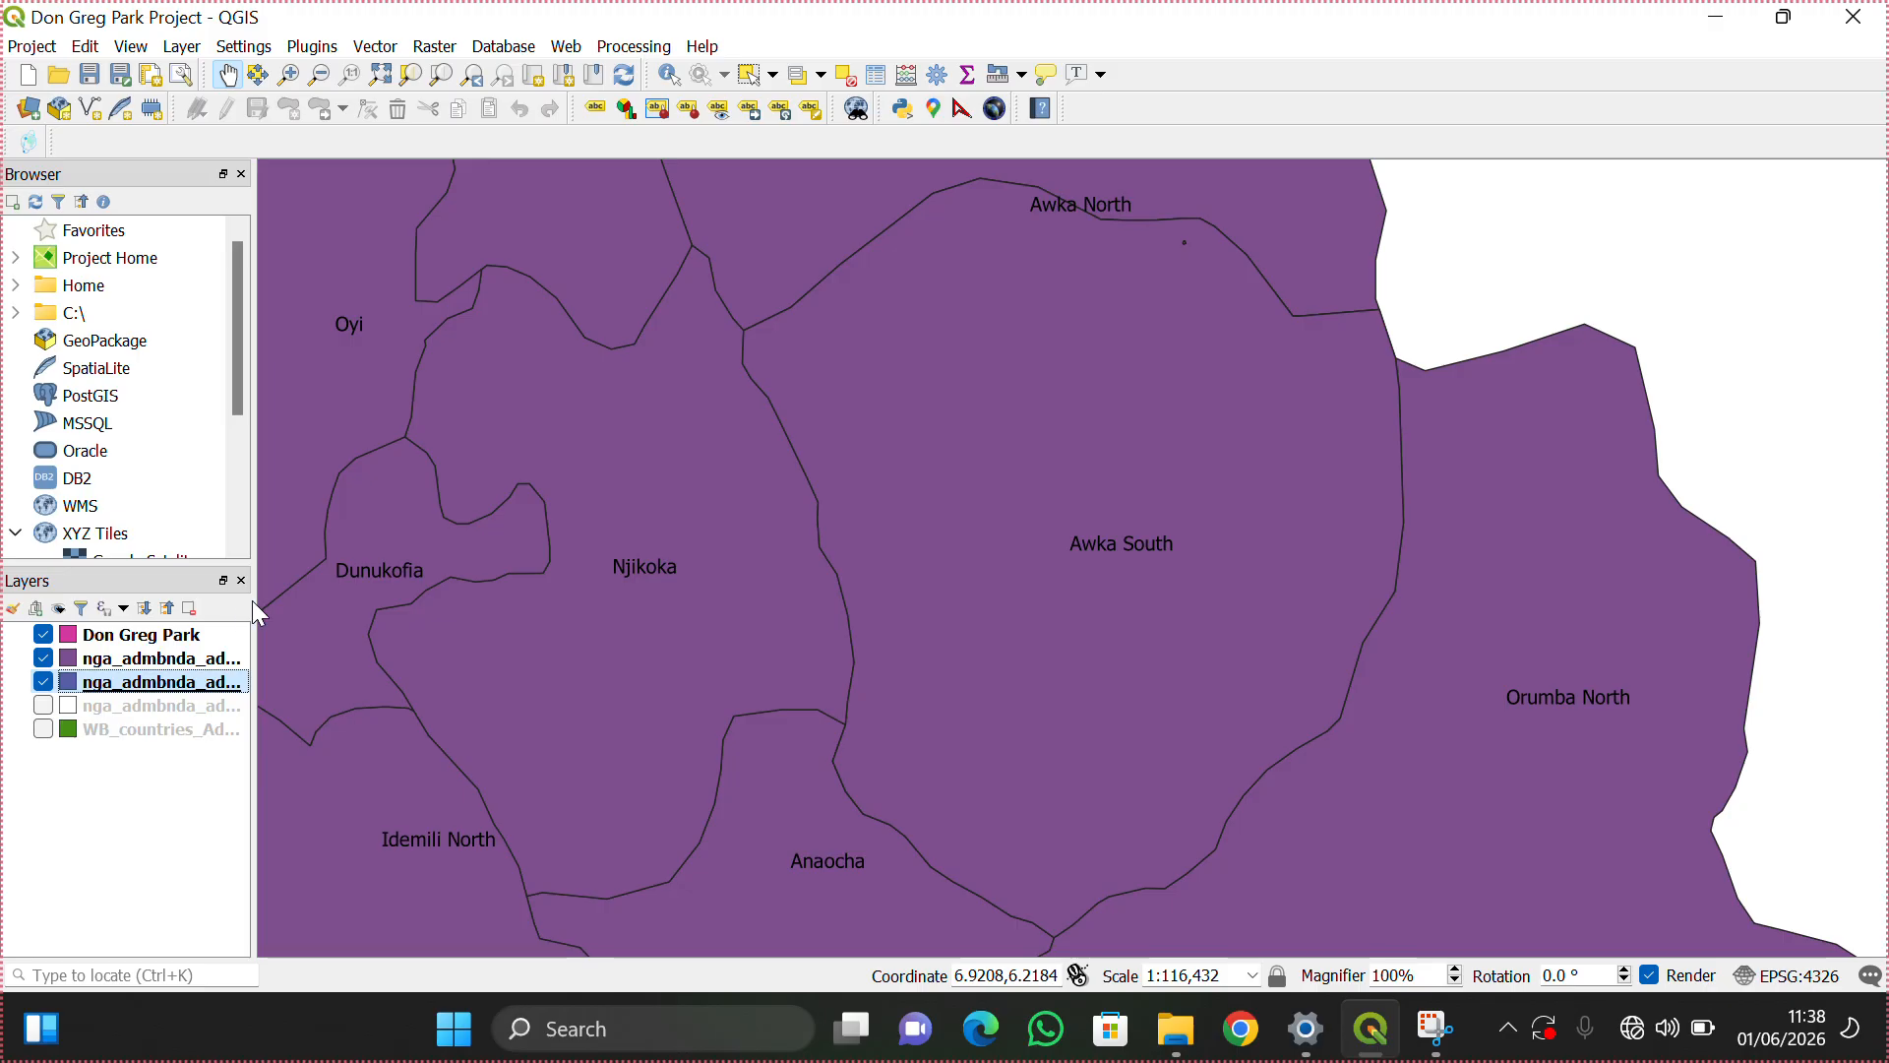
Step: Set the simple fill color of the duplicated Anambra local government layer to green
double_click(177, 681)
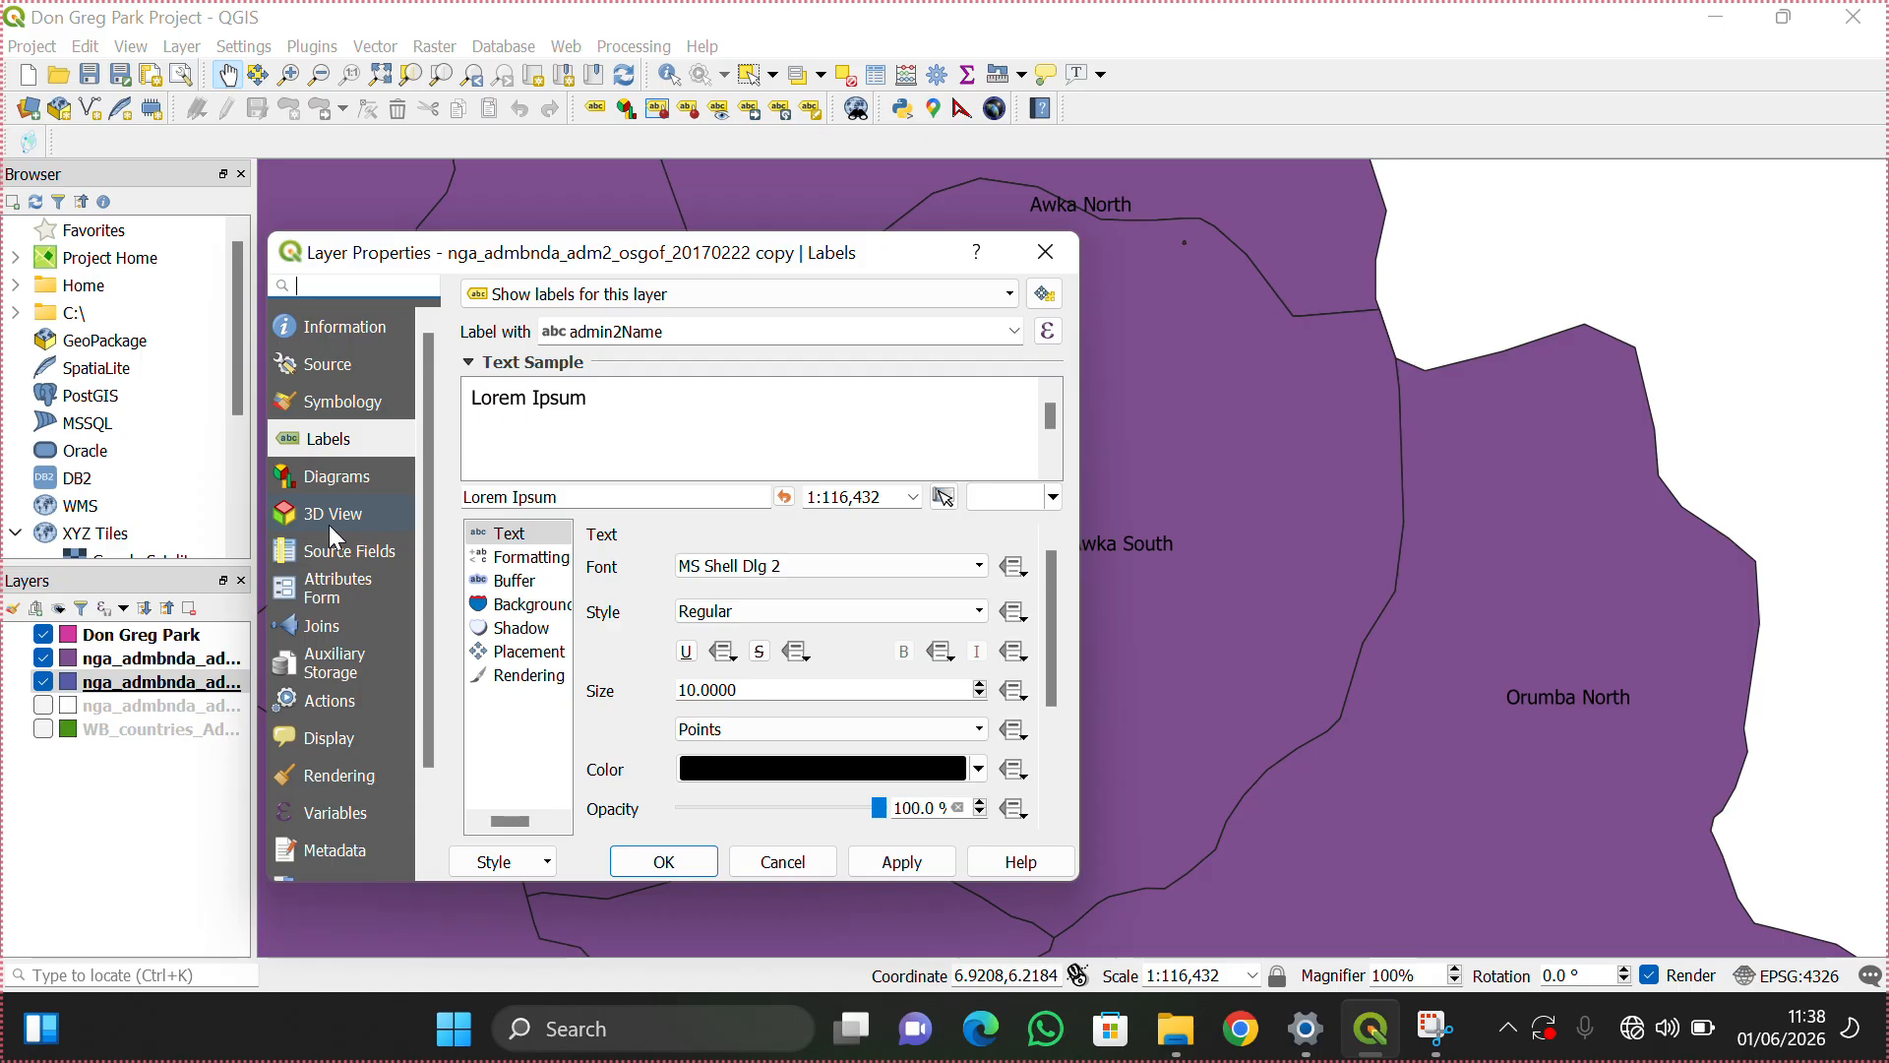
click(352, 394)
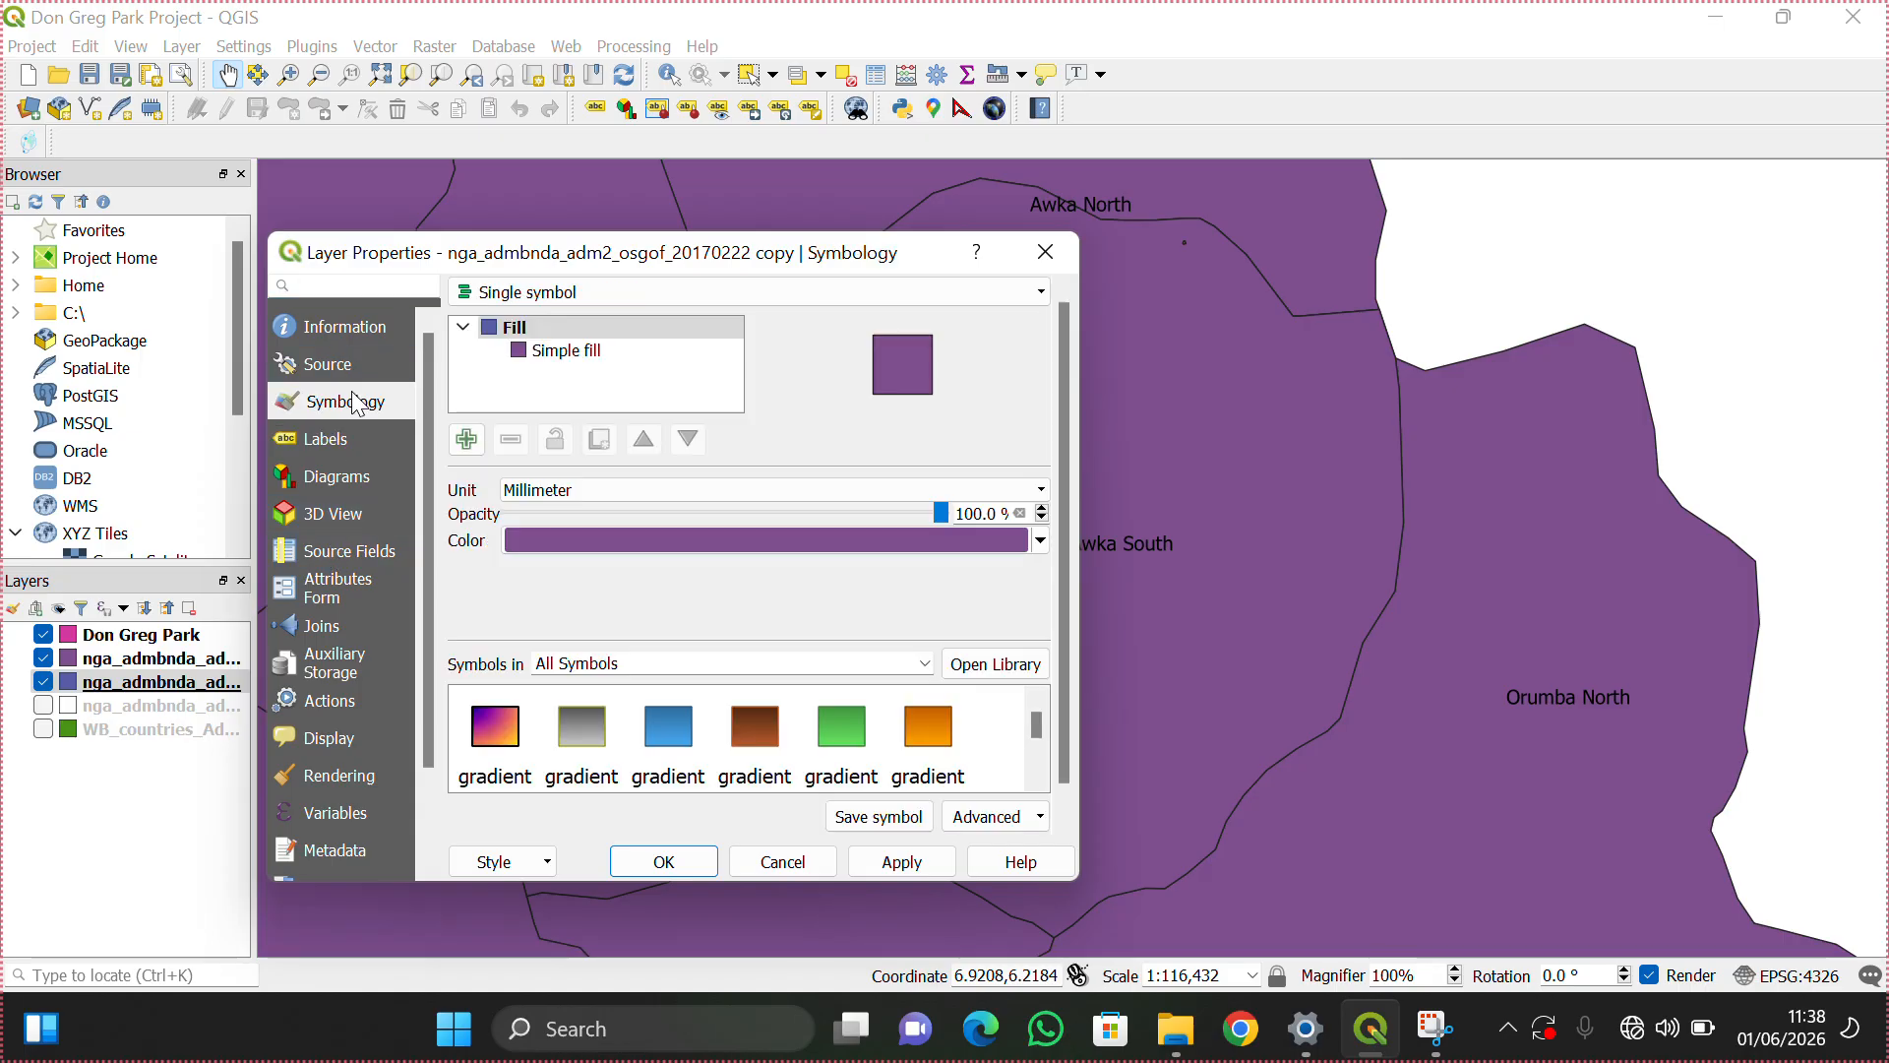
click(612, 351)
click(981, 537)
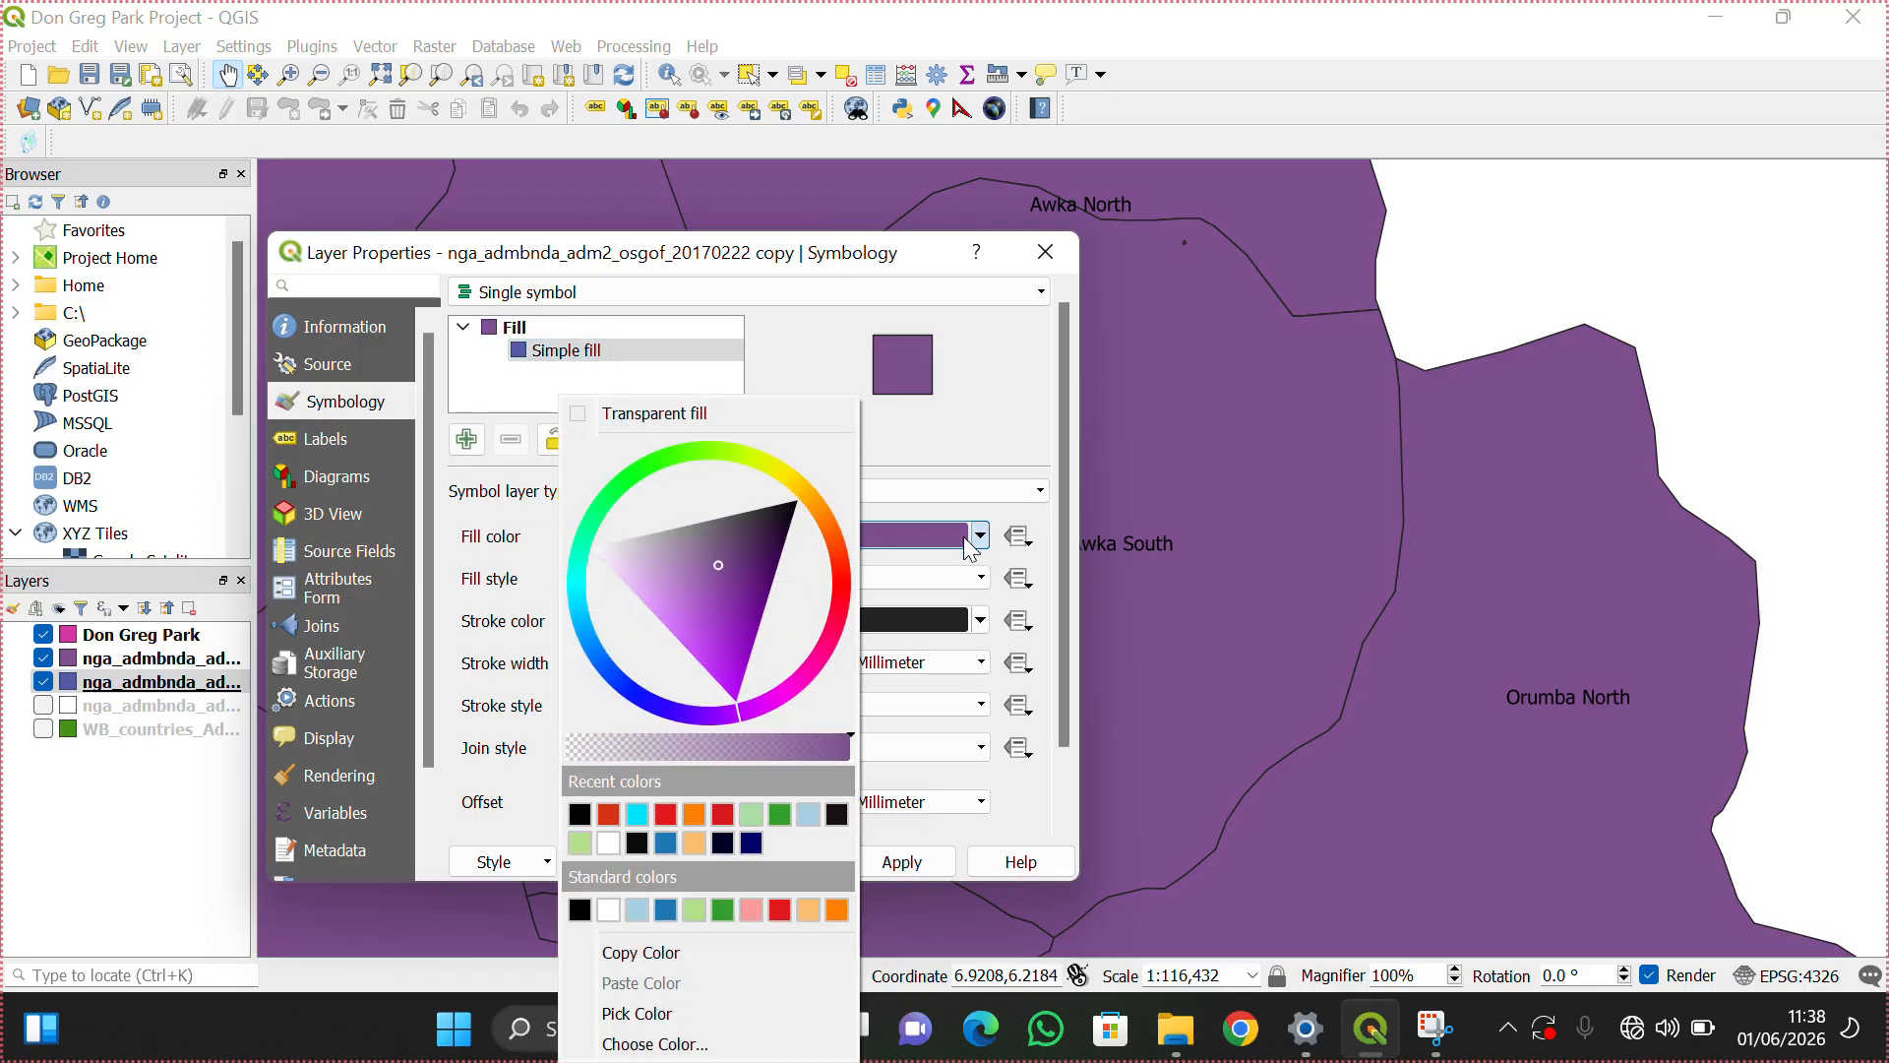
click(663, 461)
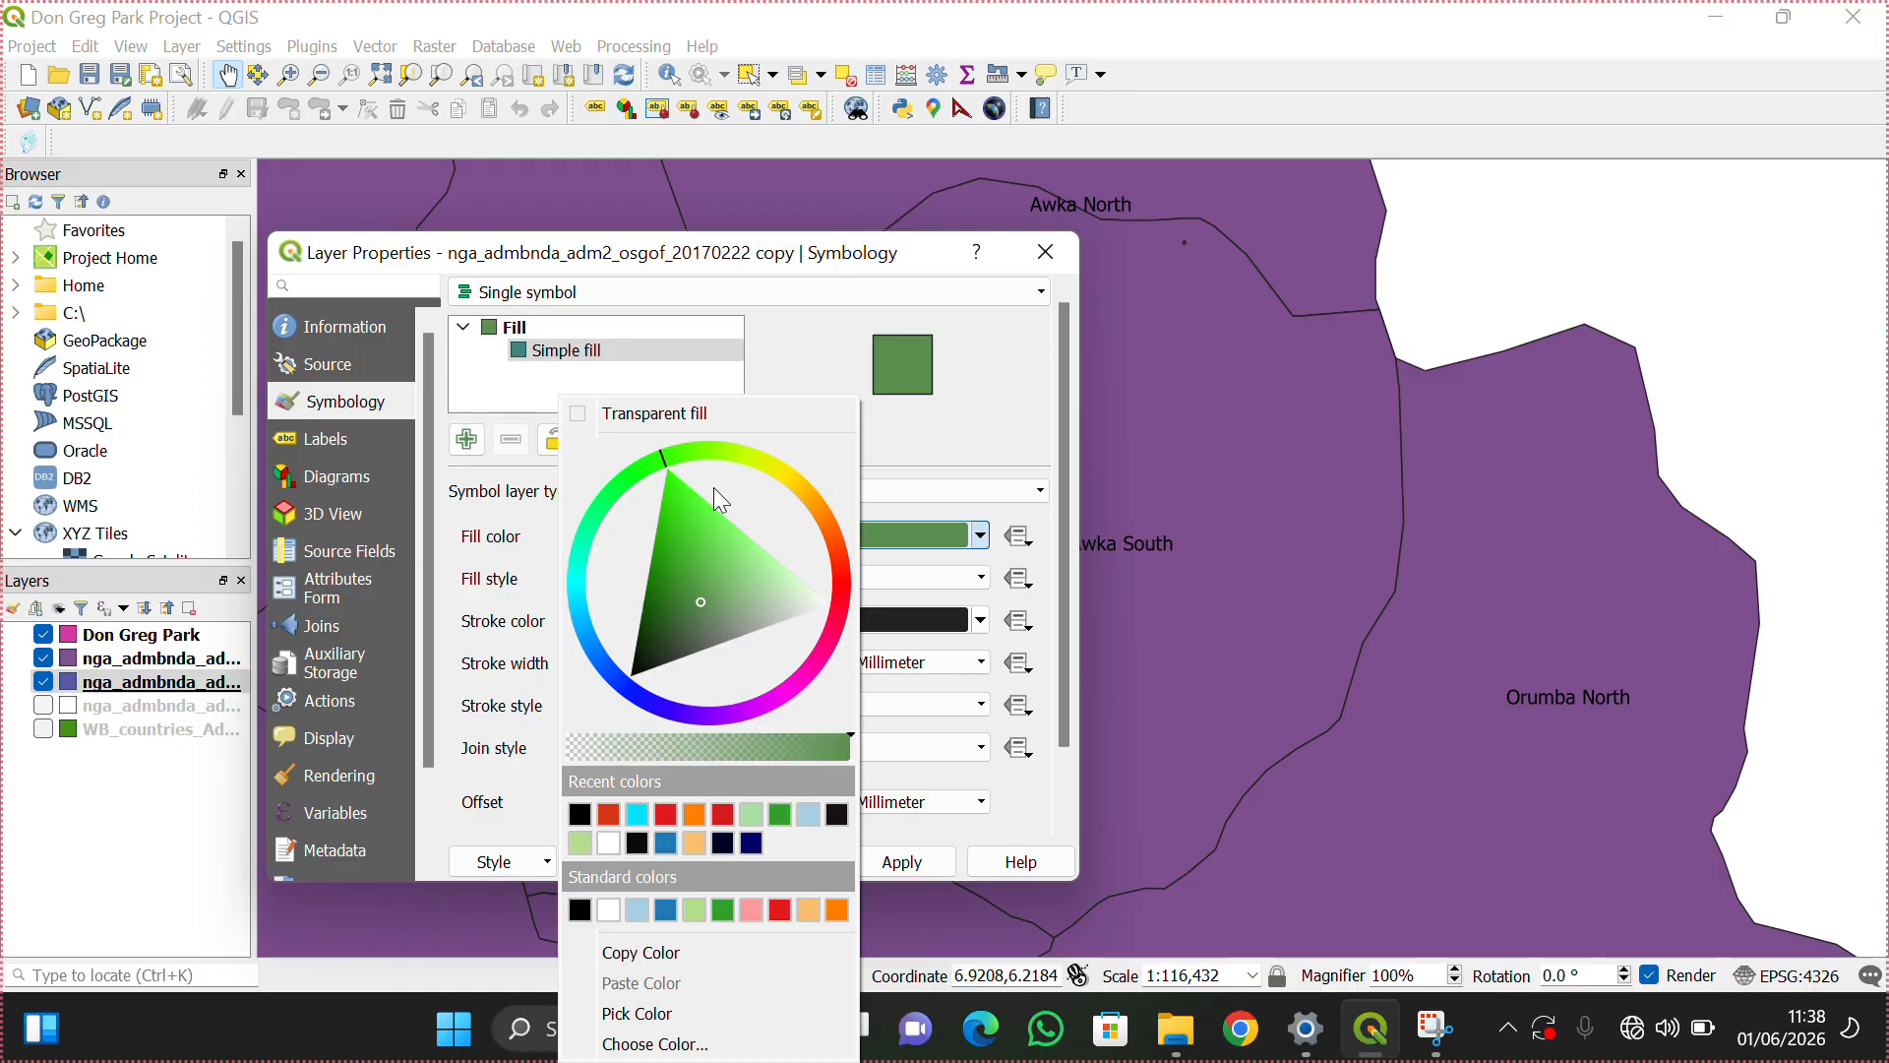
click(900, 859)
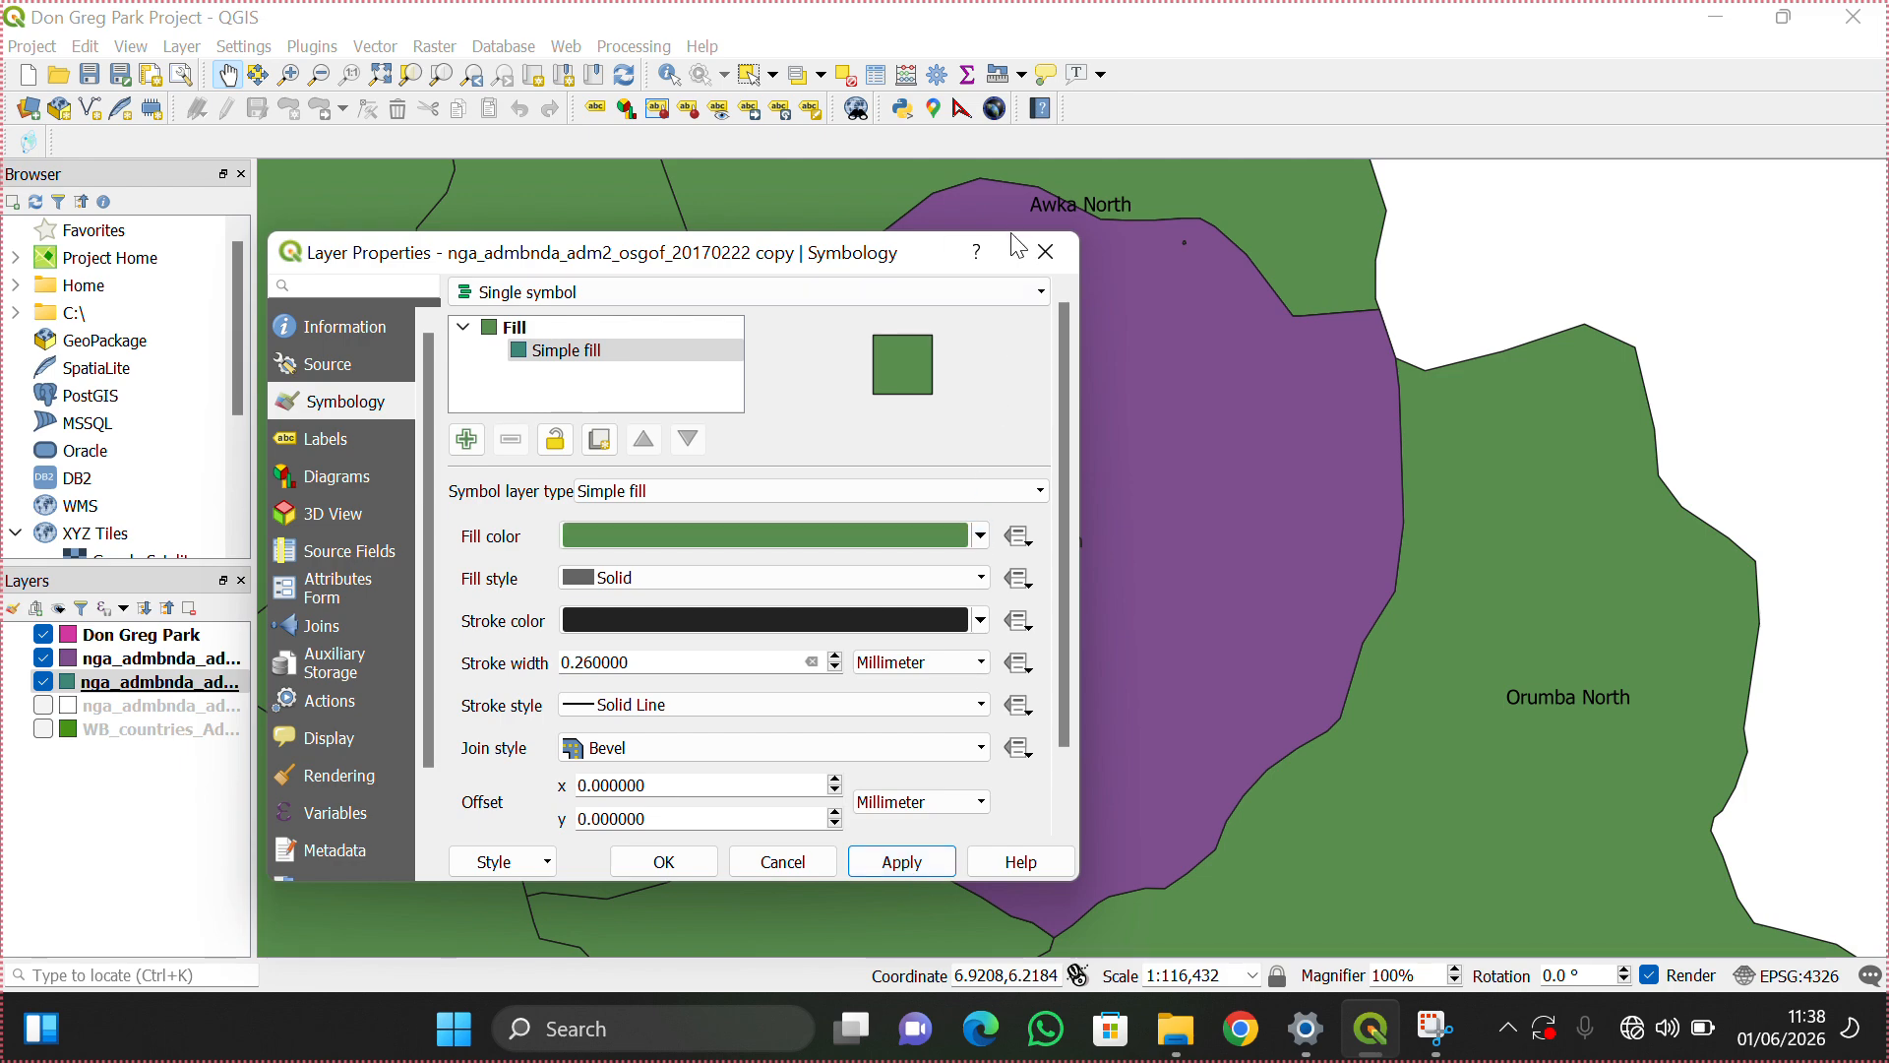
click(1039, 251)
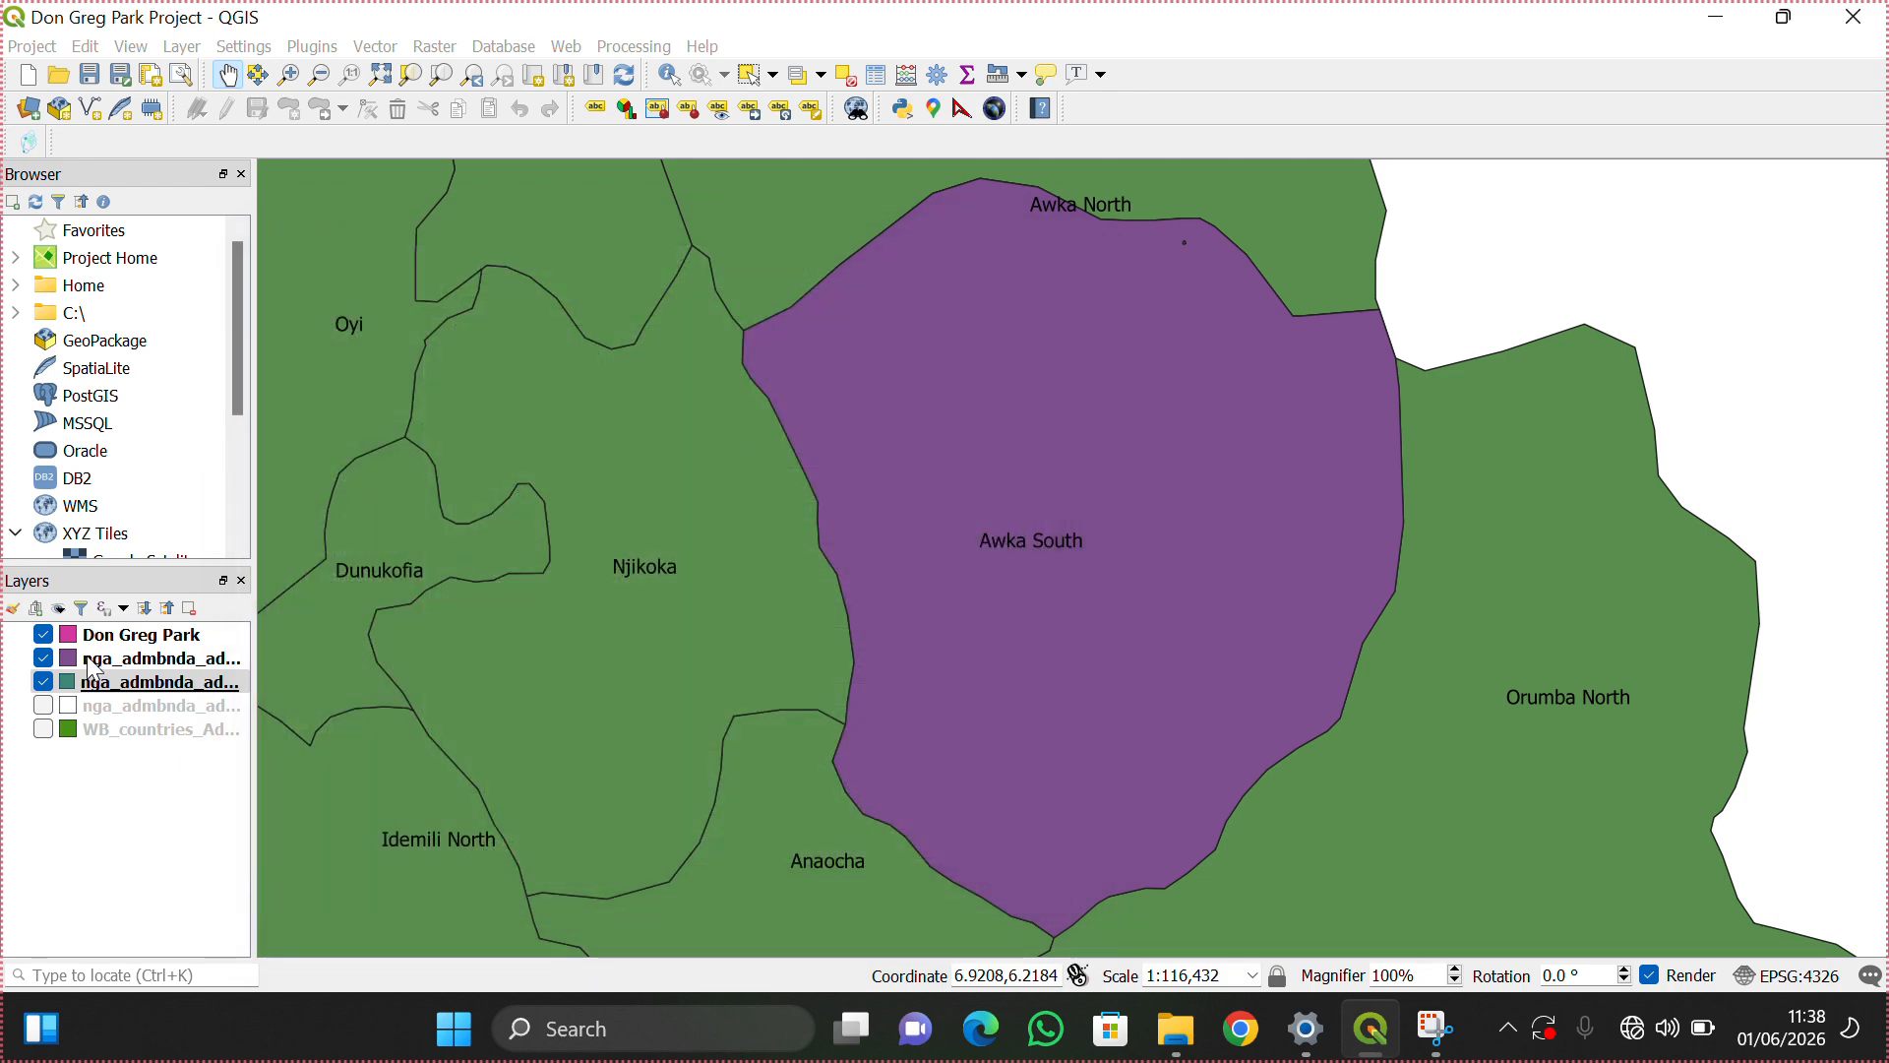
Step: Compare the map with and without the Awka South layer over the green local government areas
click(43, 658)
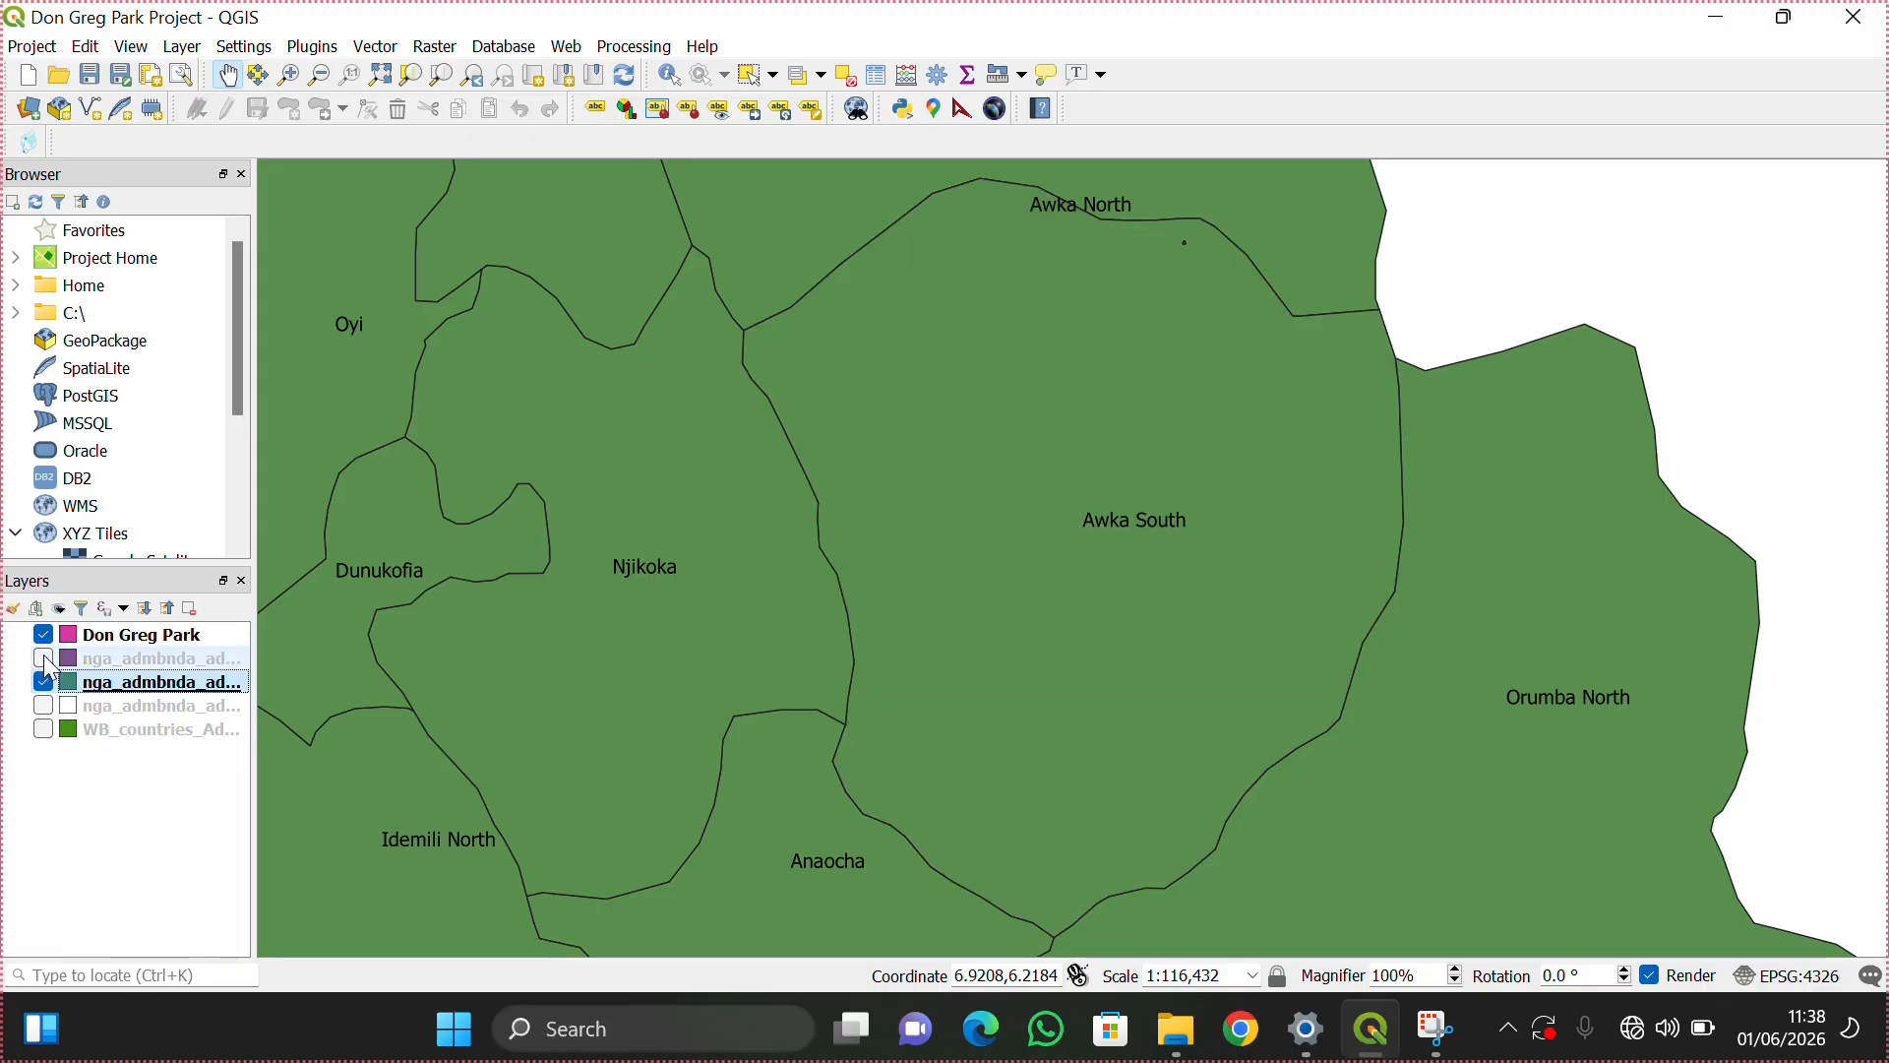
click(43, 656)
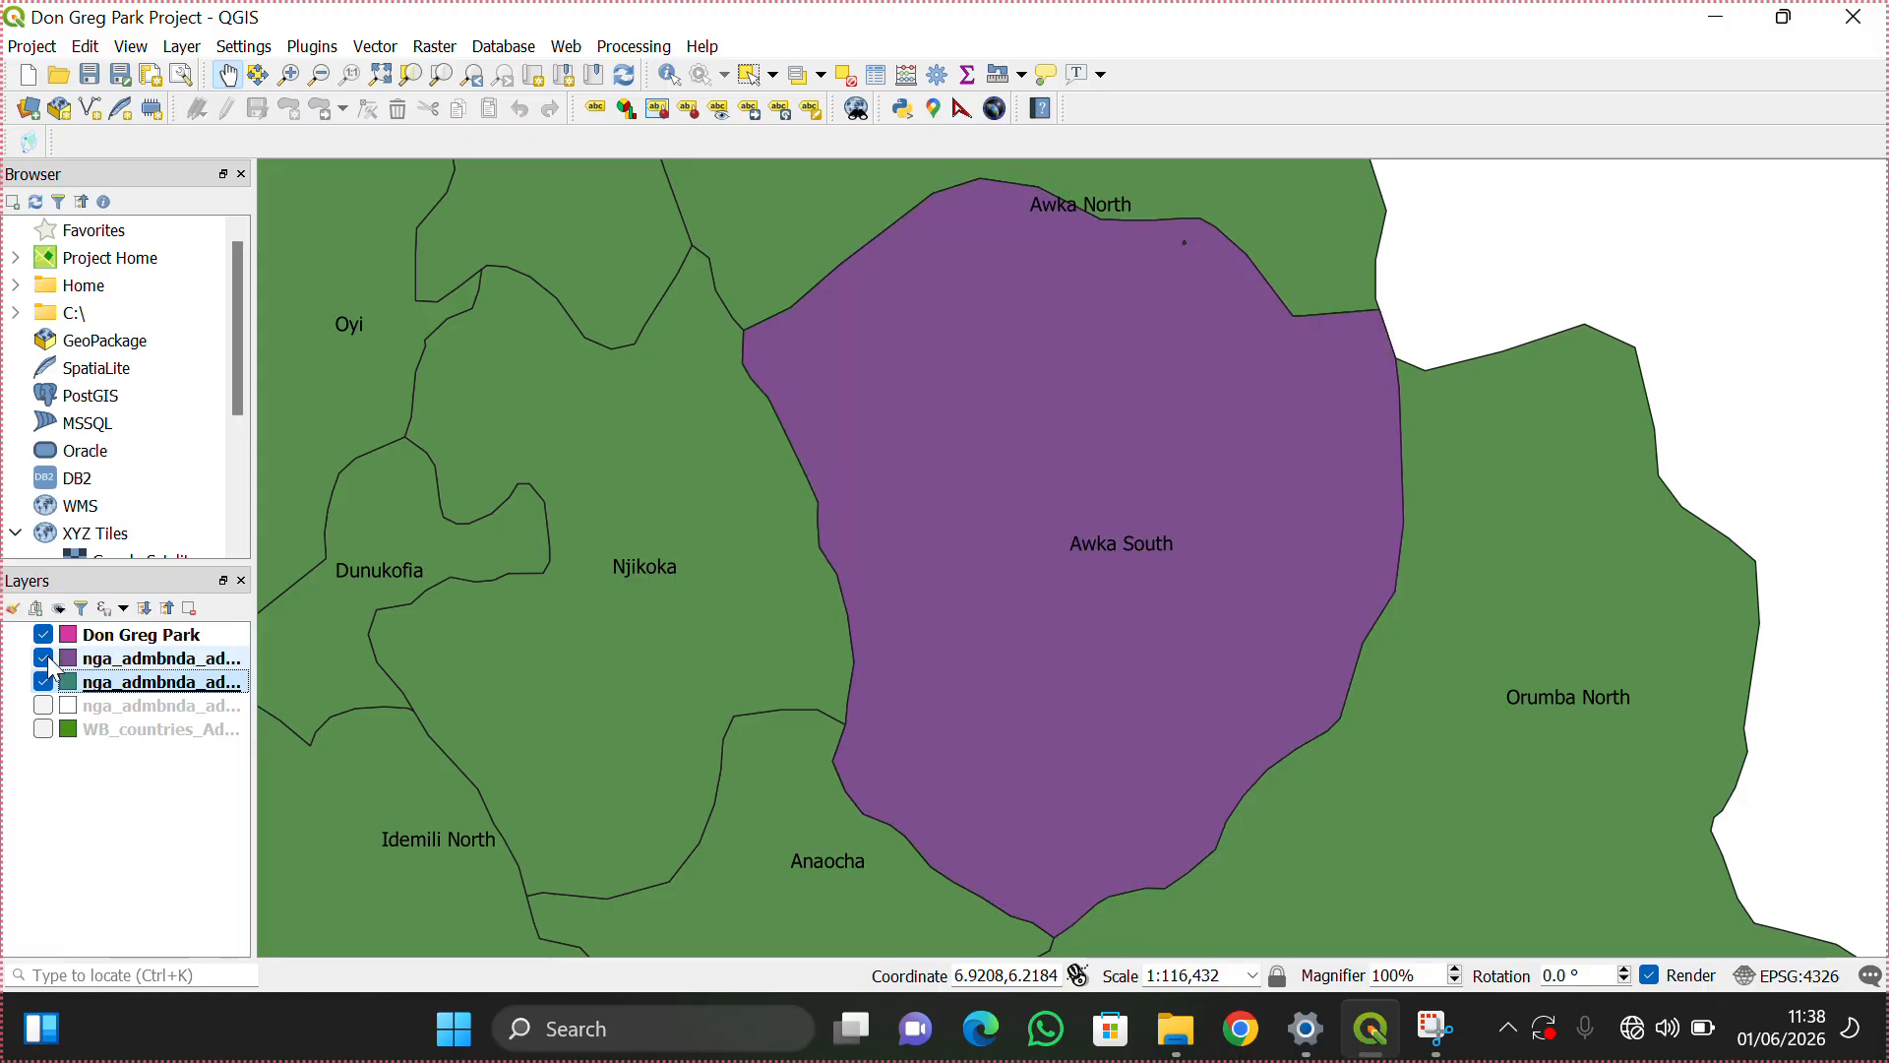
click(45, 656)
click(46, 656)
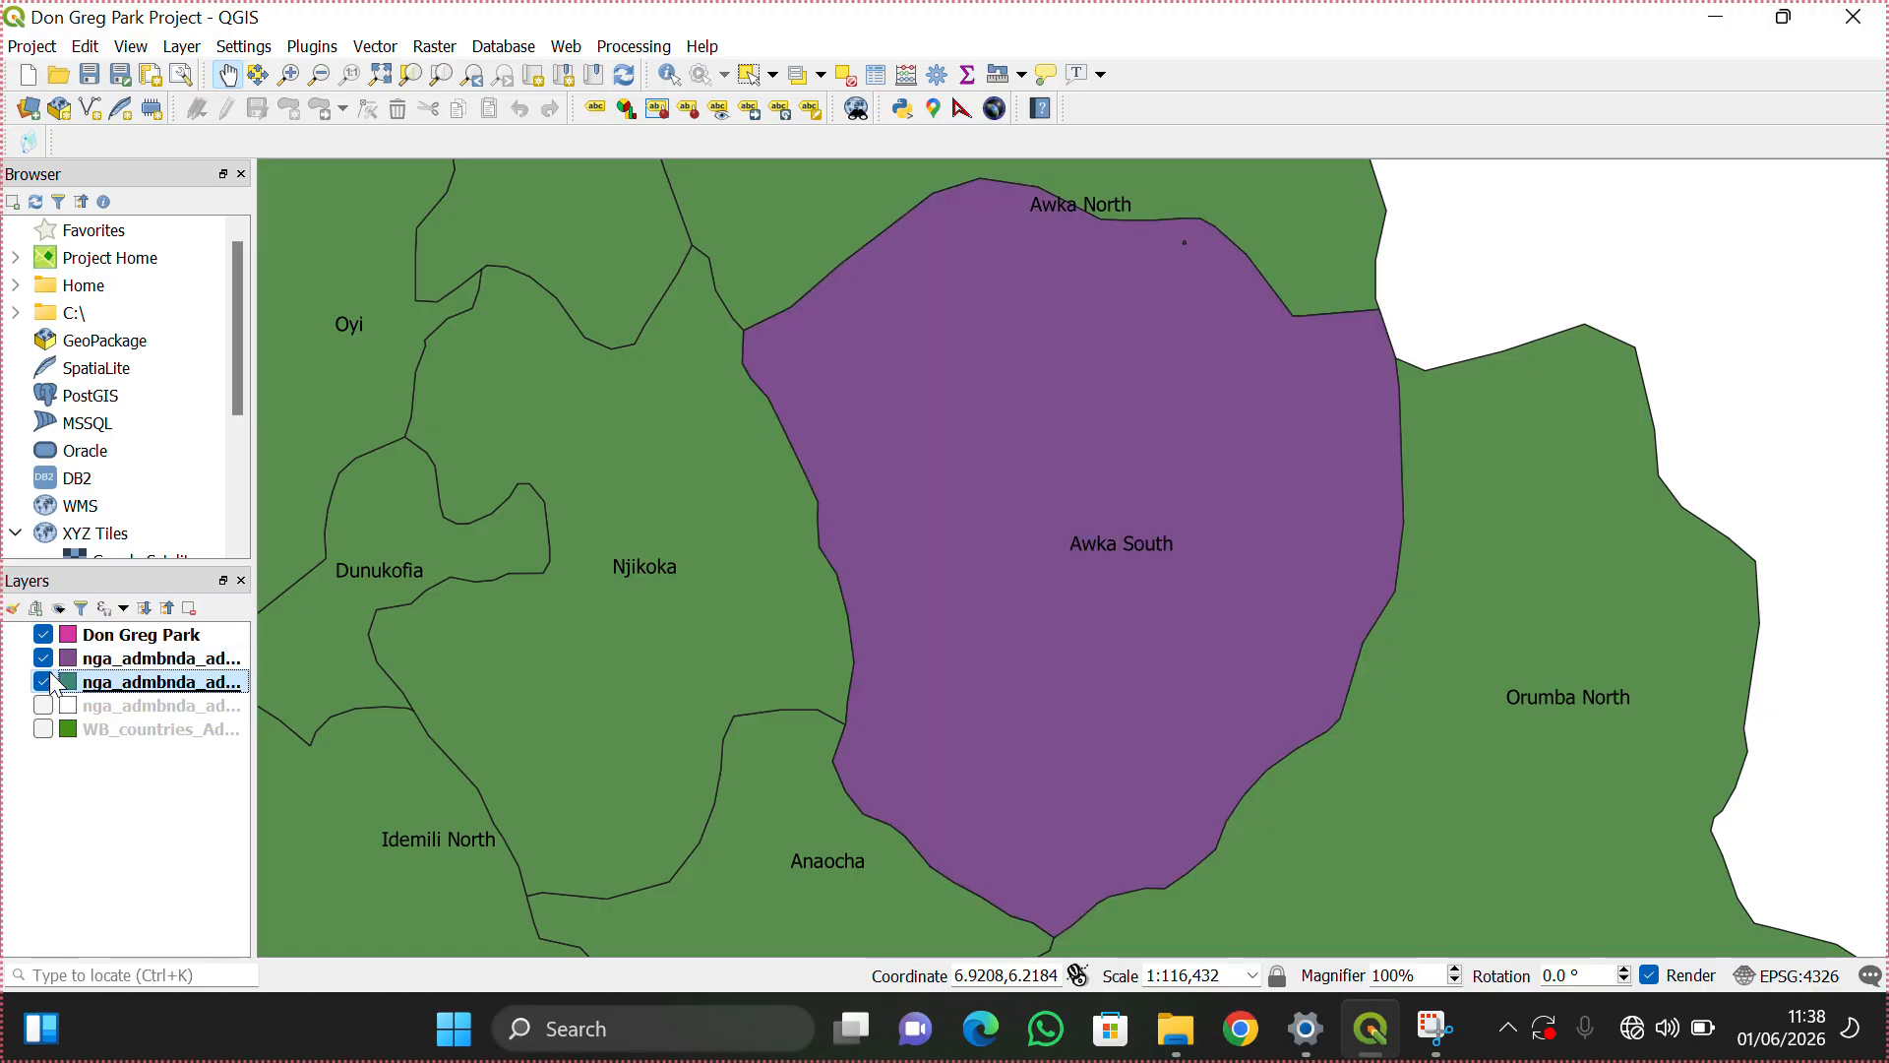
Step: Check how the Anambra state and WB_countries layers look beneath the local government areas, leaving both hidden
click(43, 706)
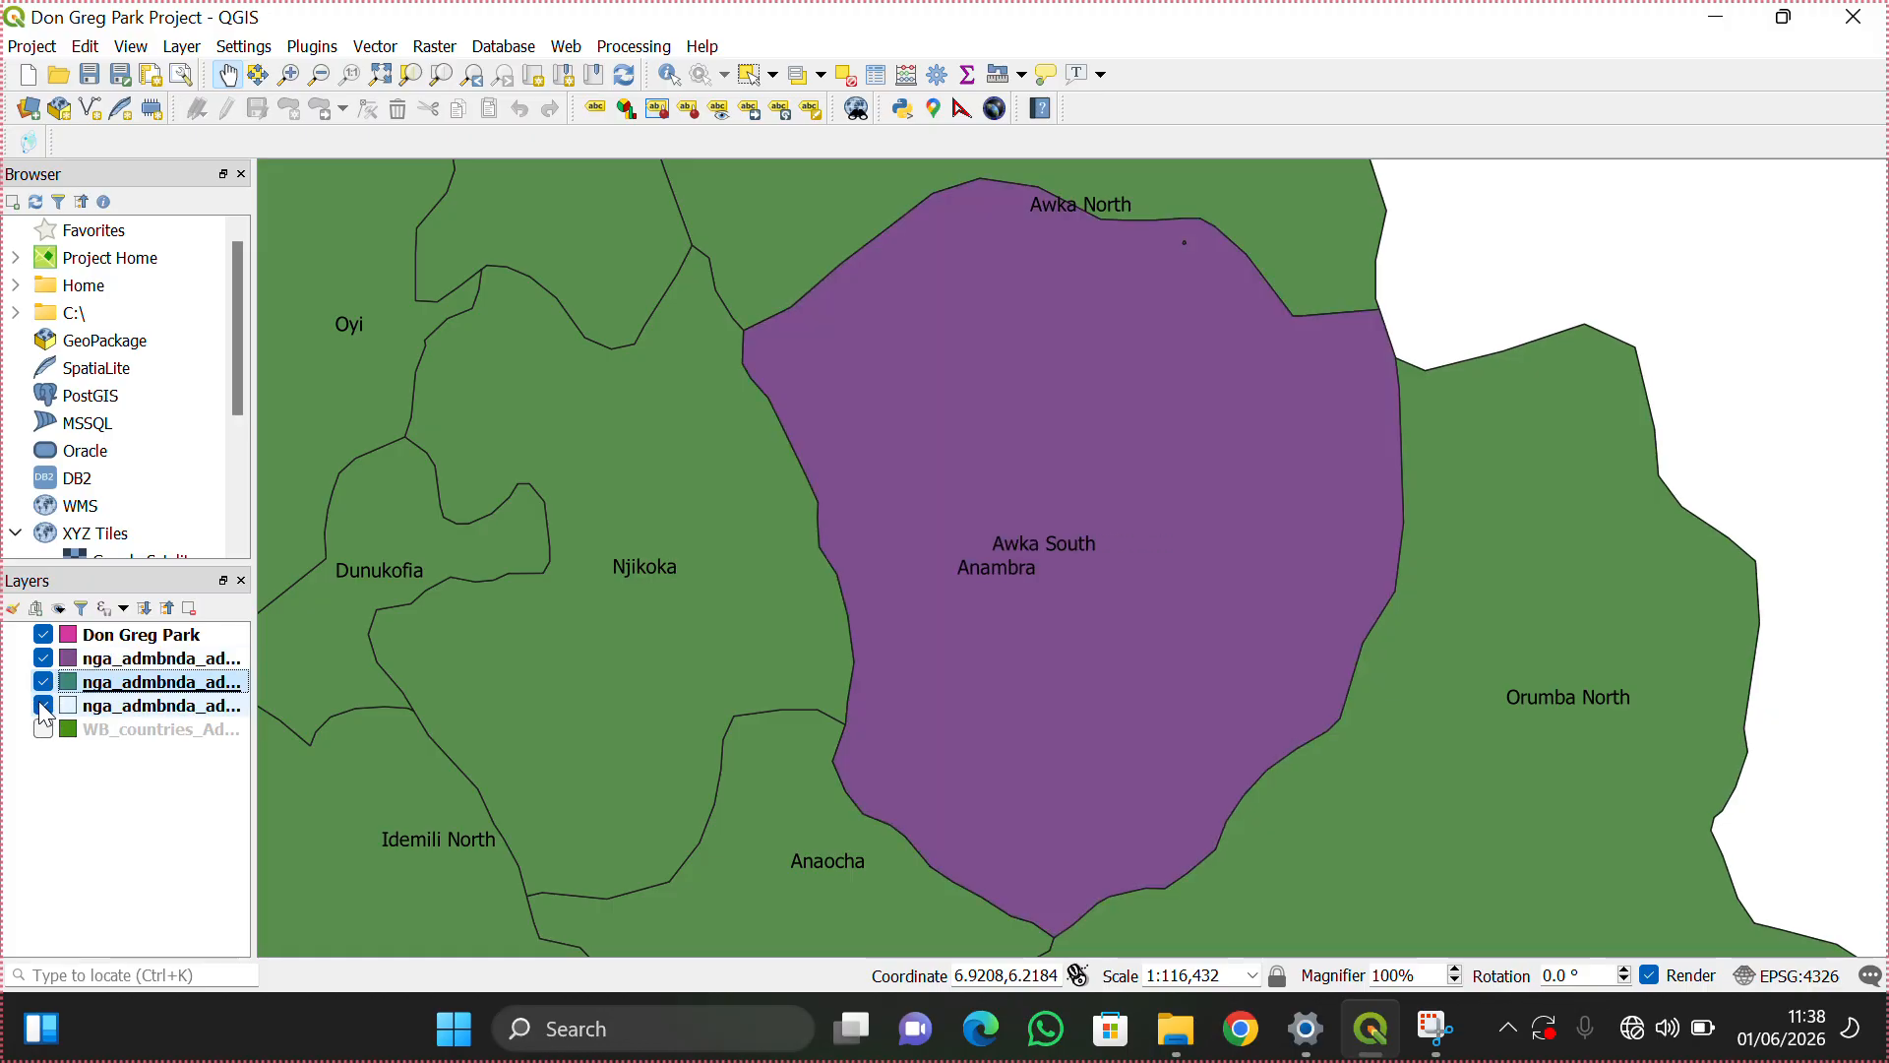
click(43, 729)
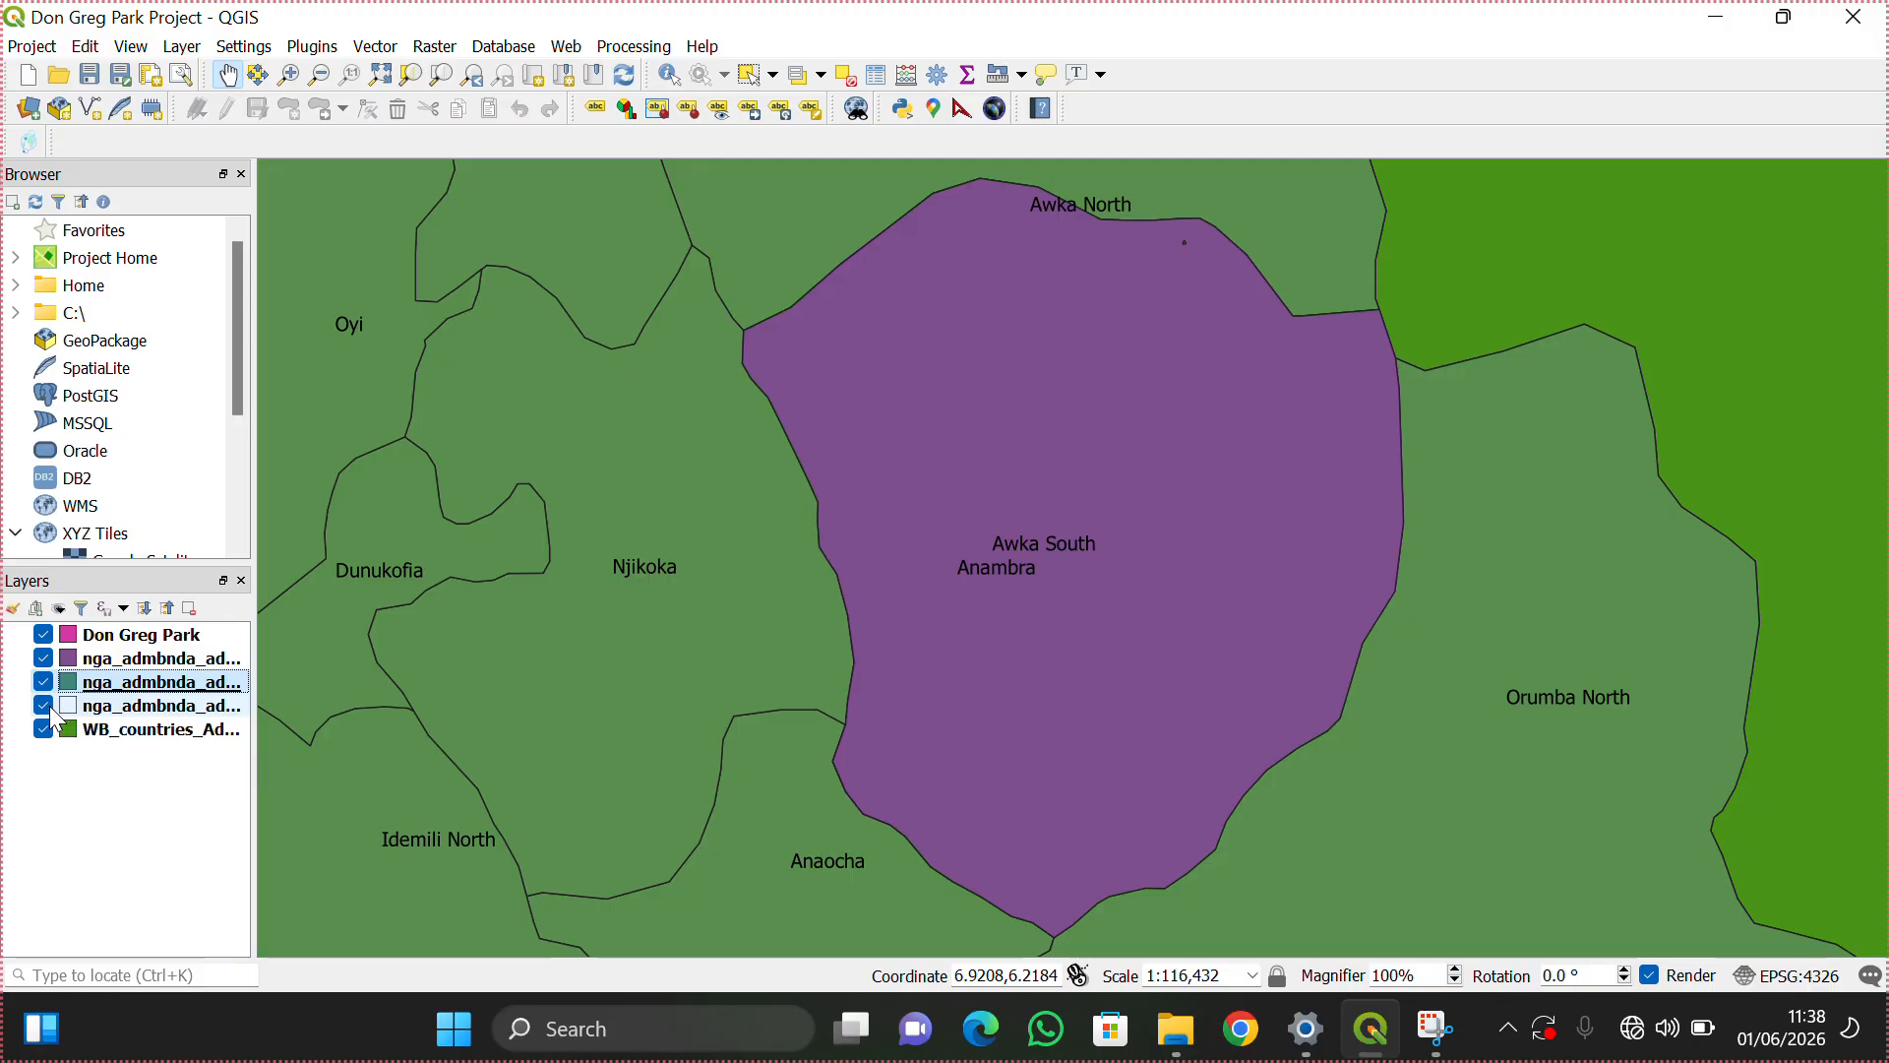
click(45, 730)
click(45, 730)
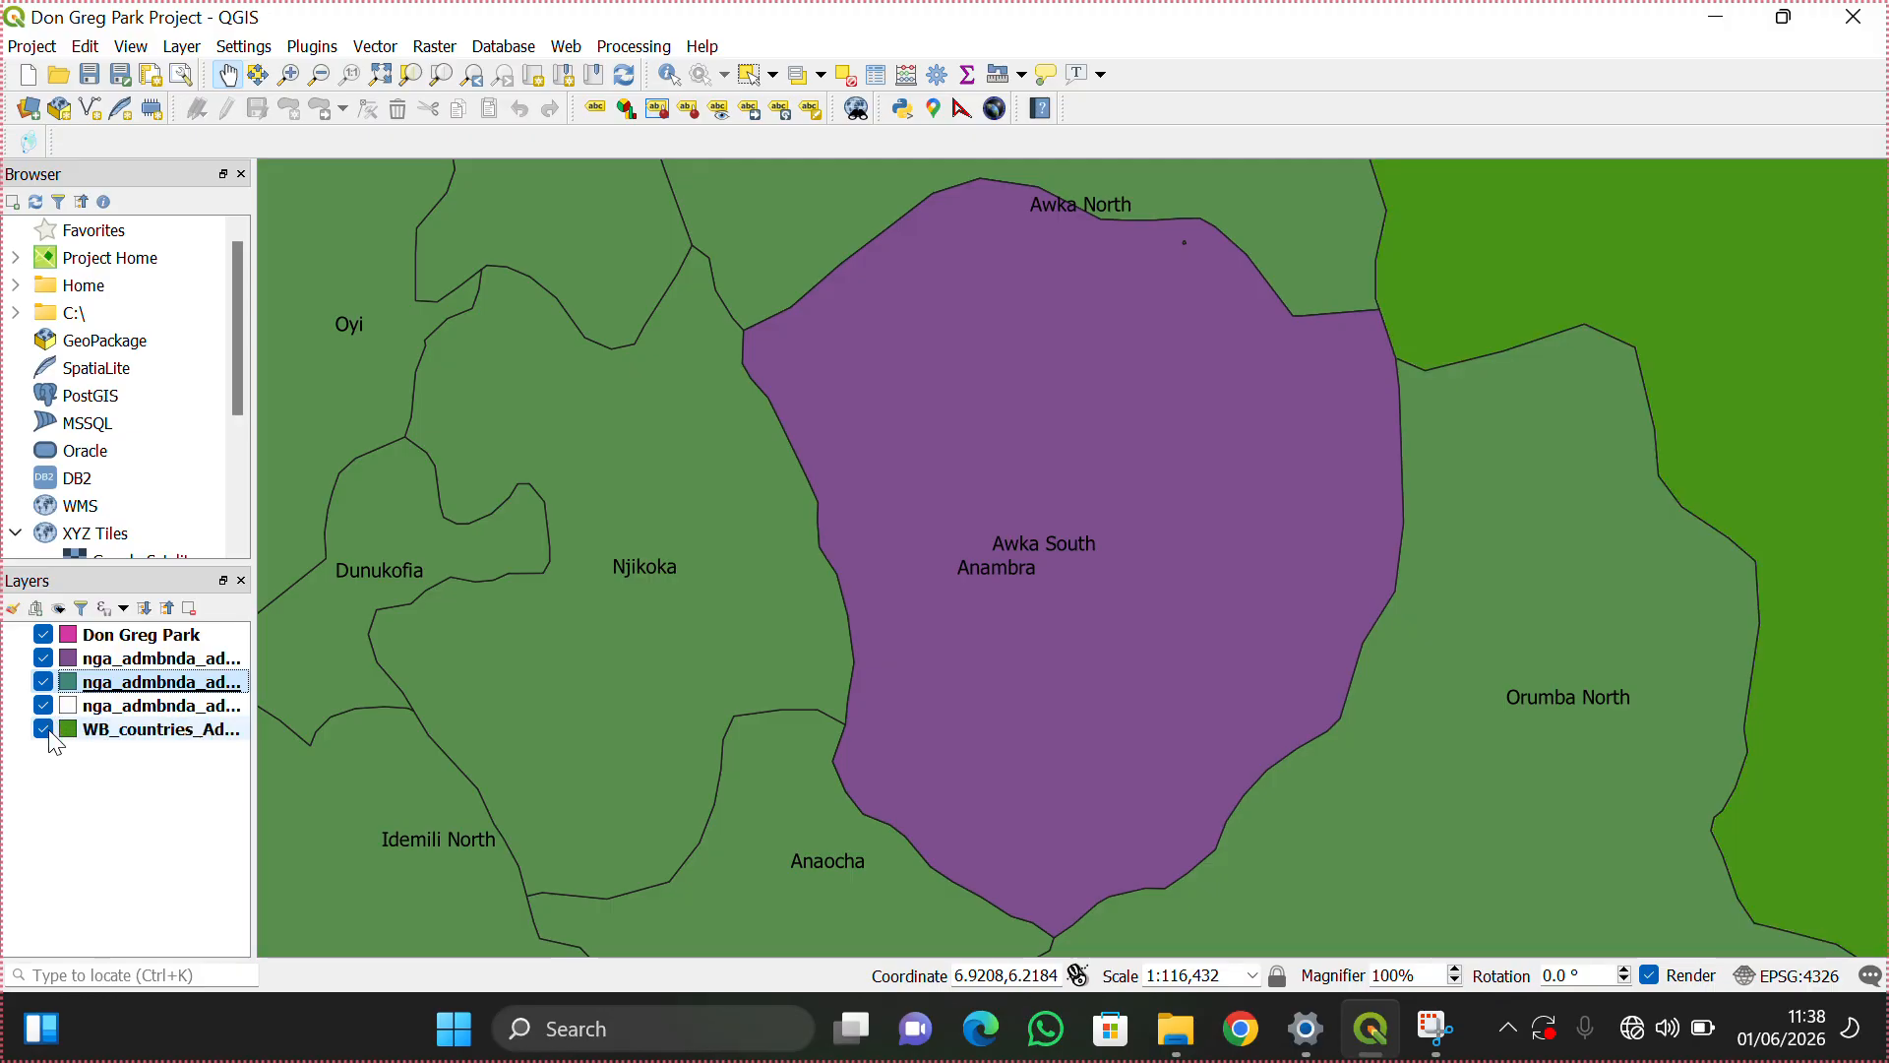
click(44, 729)
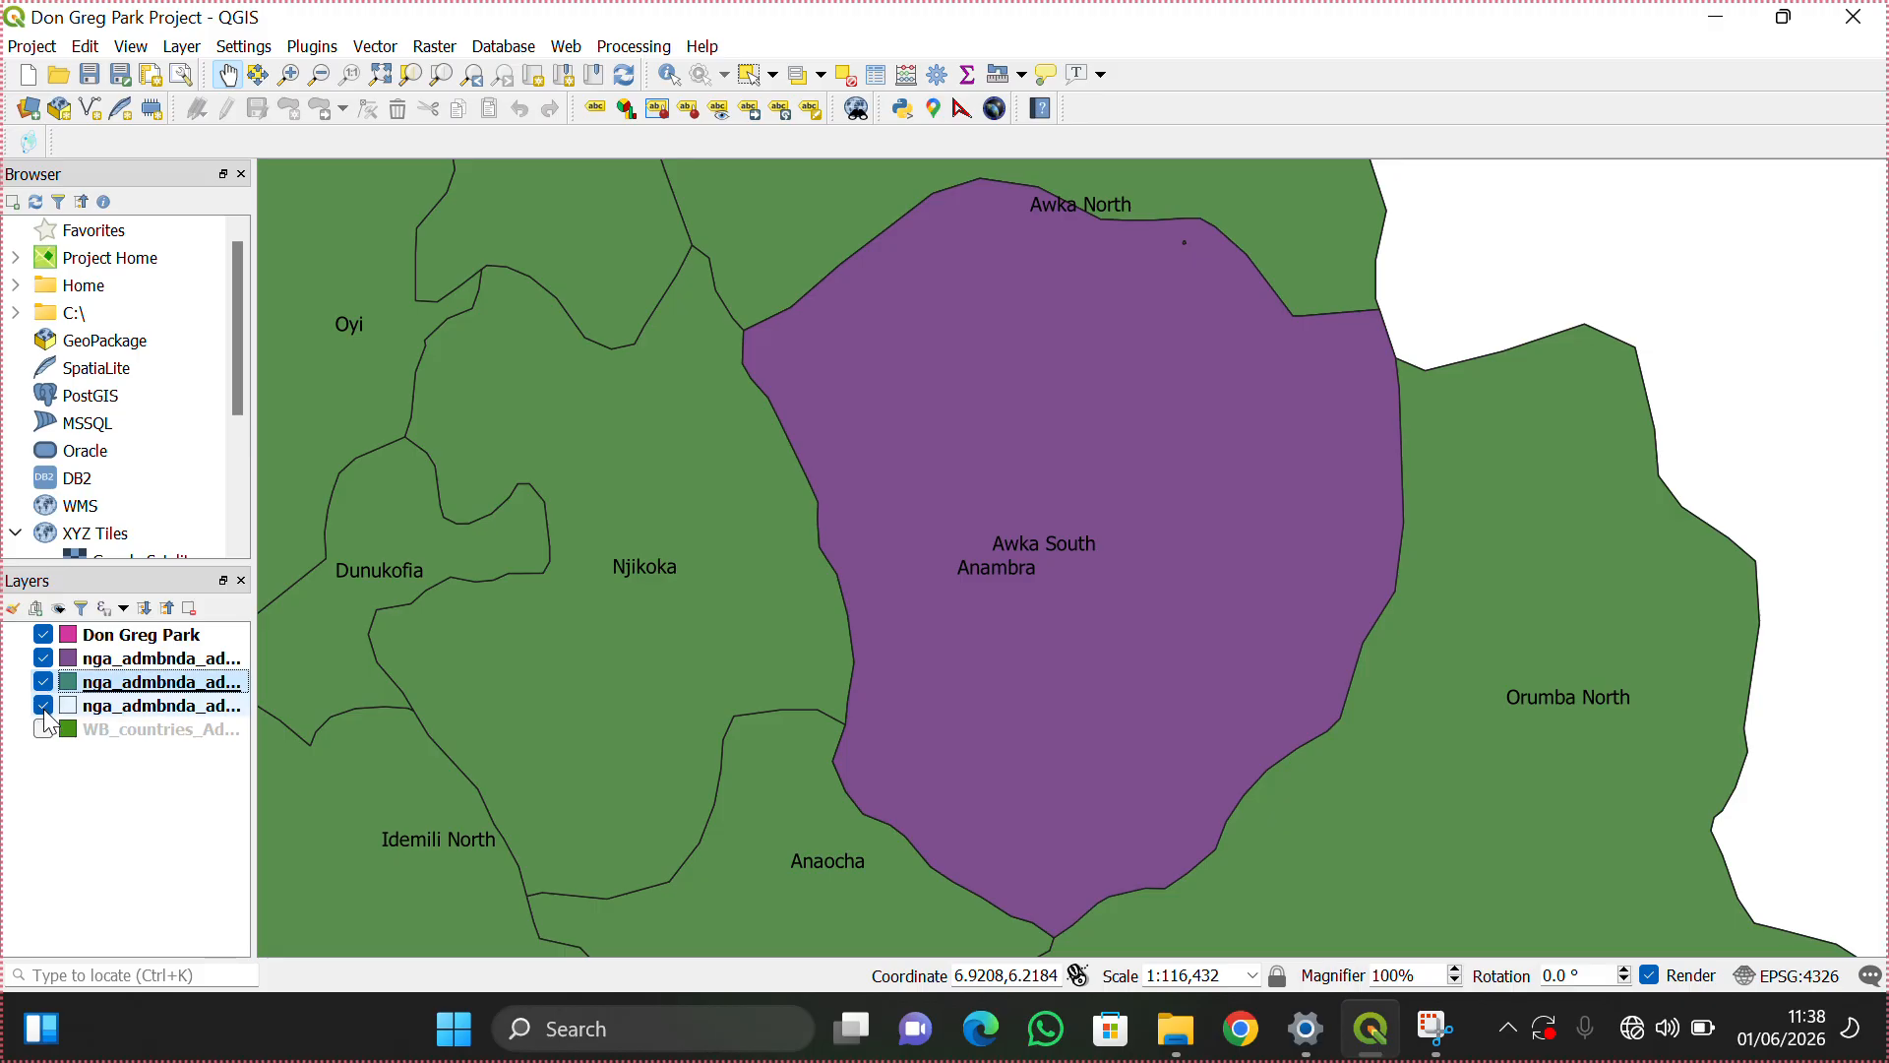
click(44, 708)
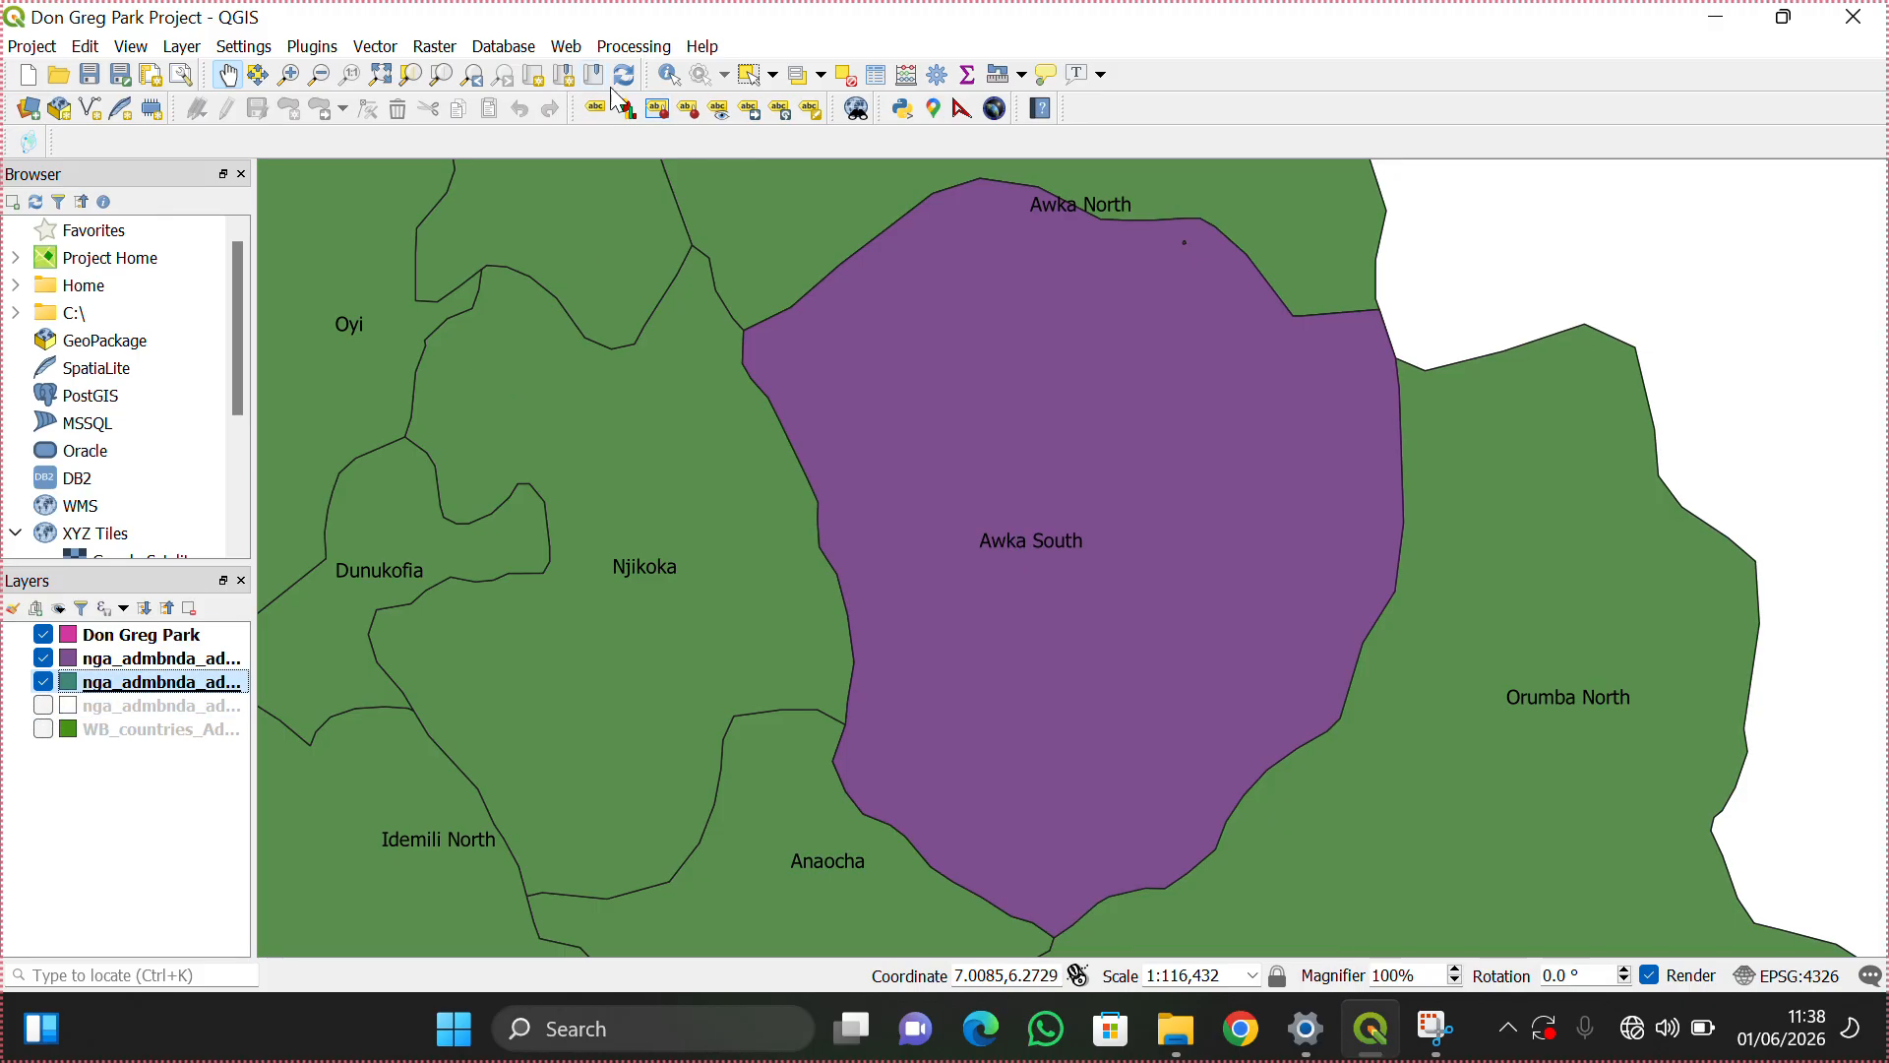
Step: Examine Awka South's location within the whole of Anambra, leaving only the Don Greg Park and Awka South layers shown
click(381, 75)
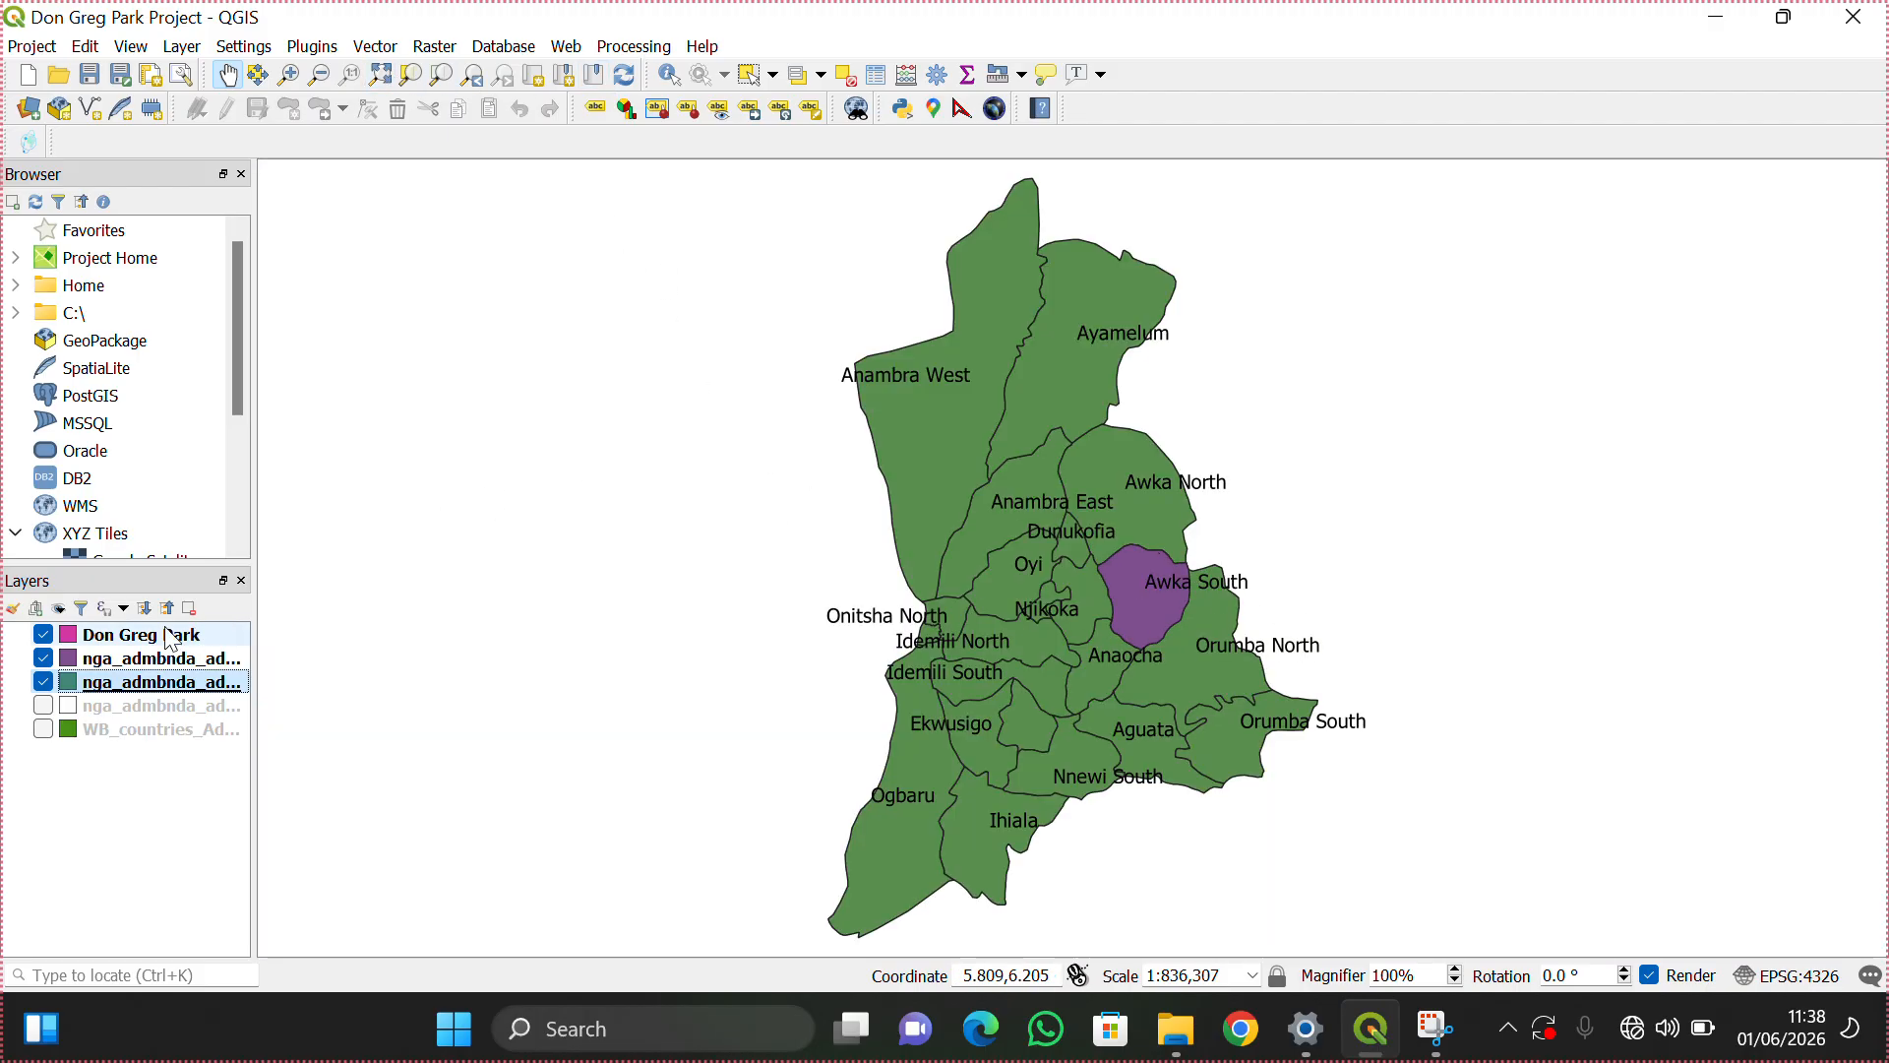
click(43, 659)
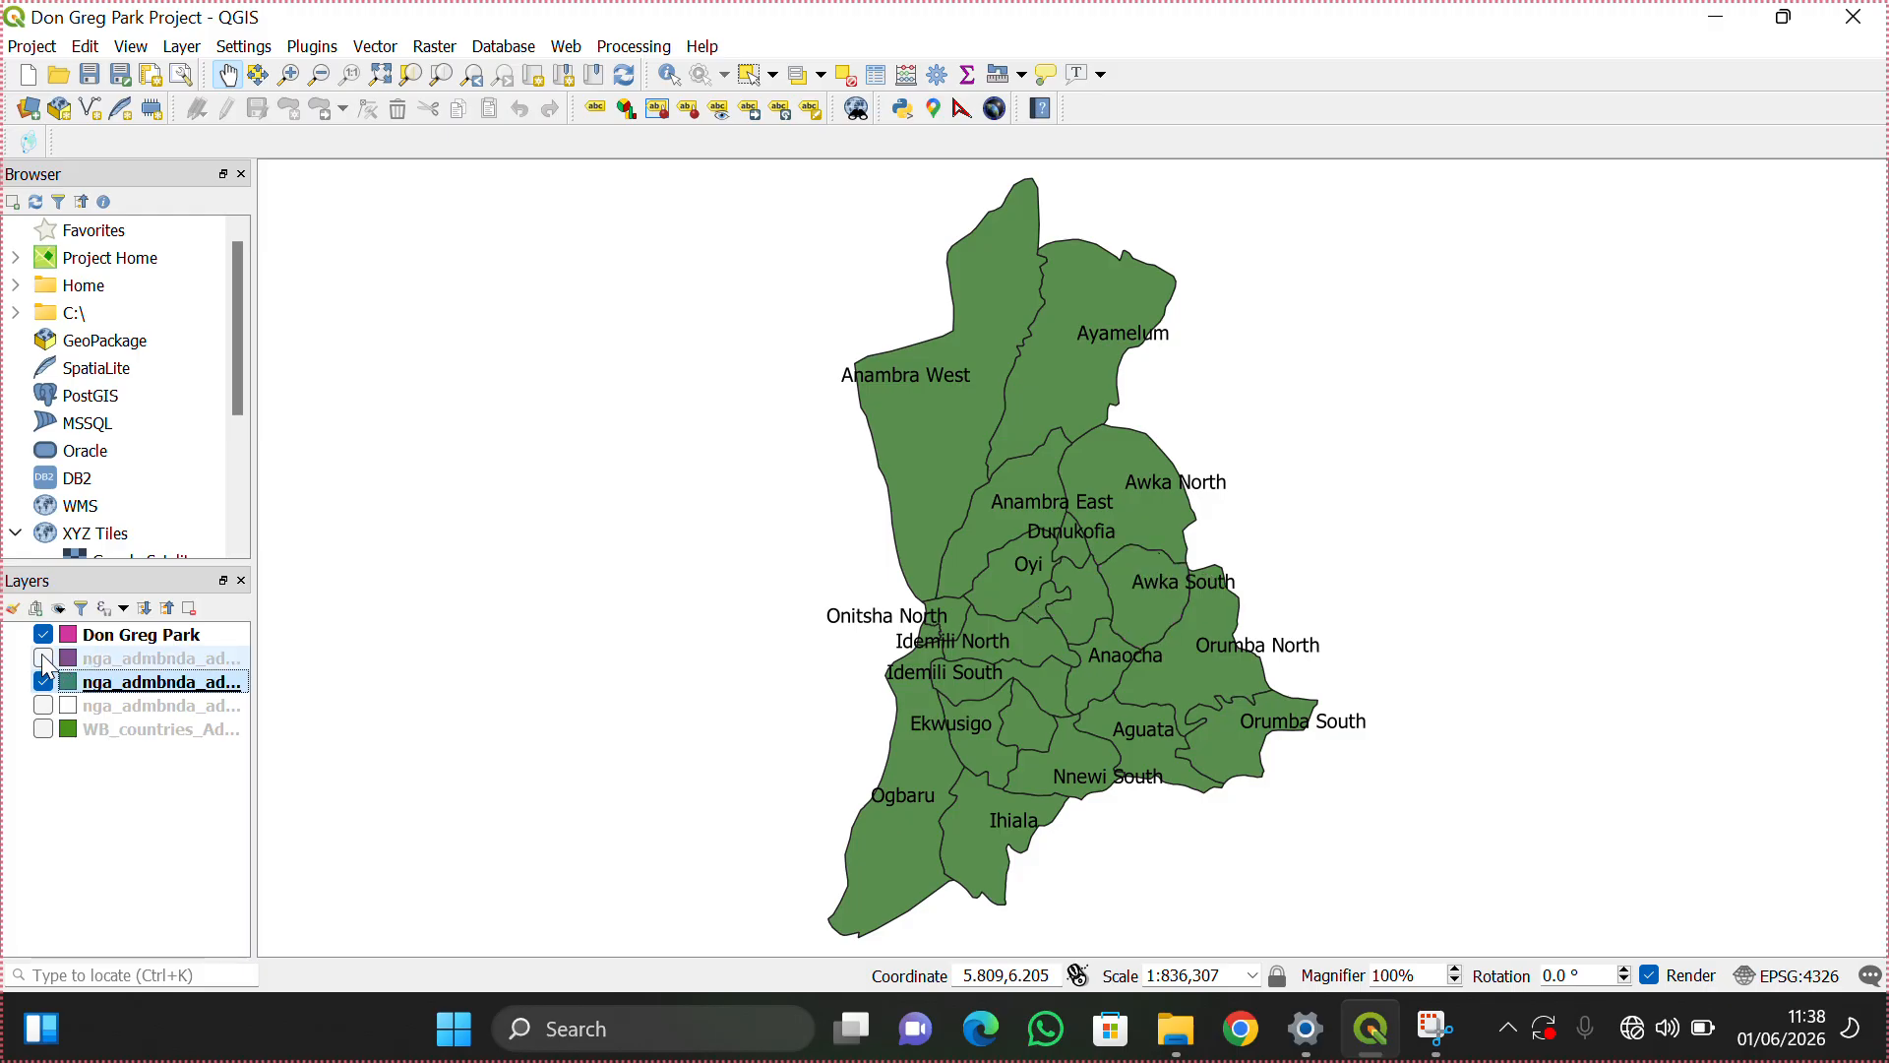
click(43, 657)
click(43, 657)
click(44, 657)
click(43, 657)
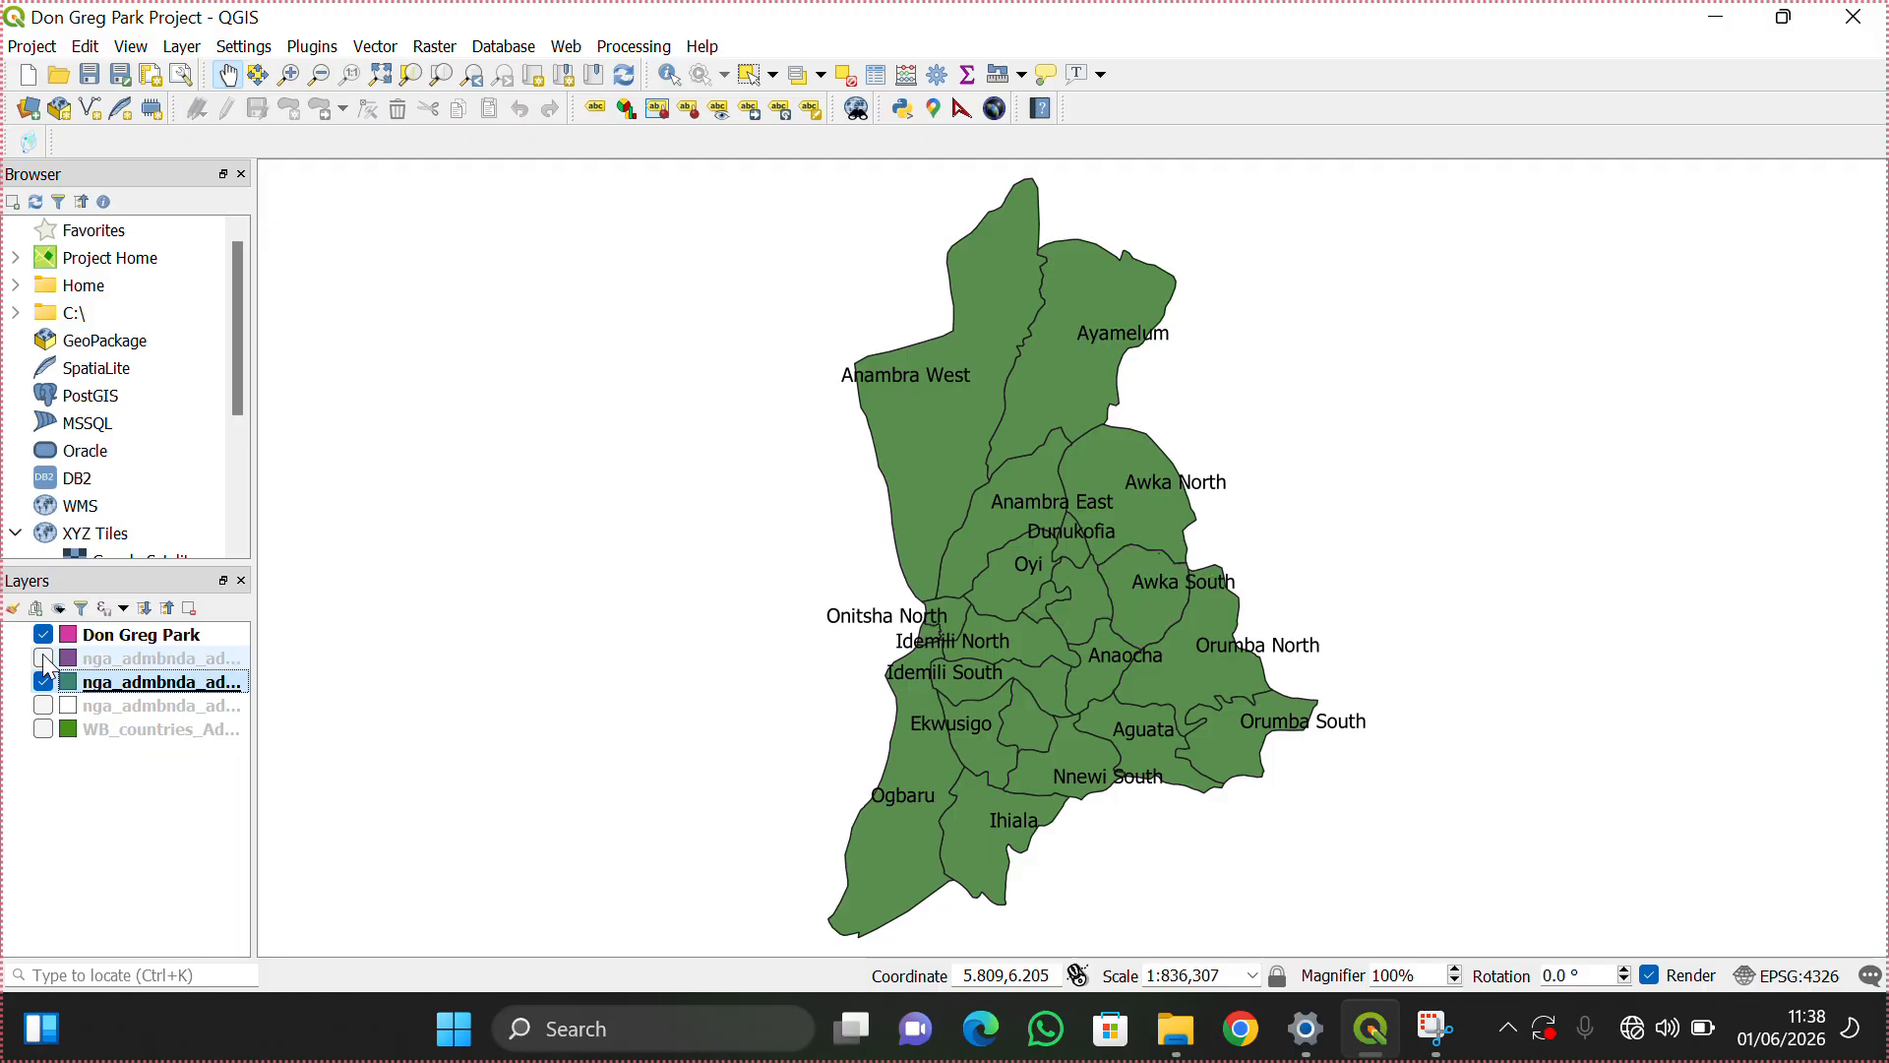
click(44, 657)
click(43, 657)
click(43, 657)
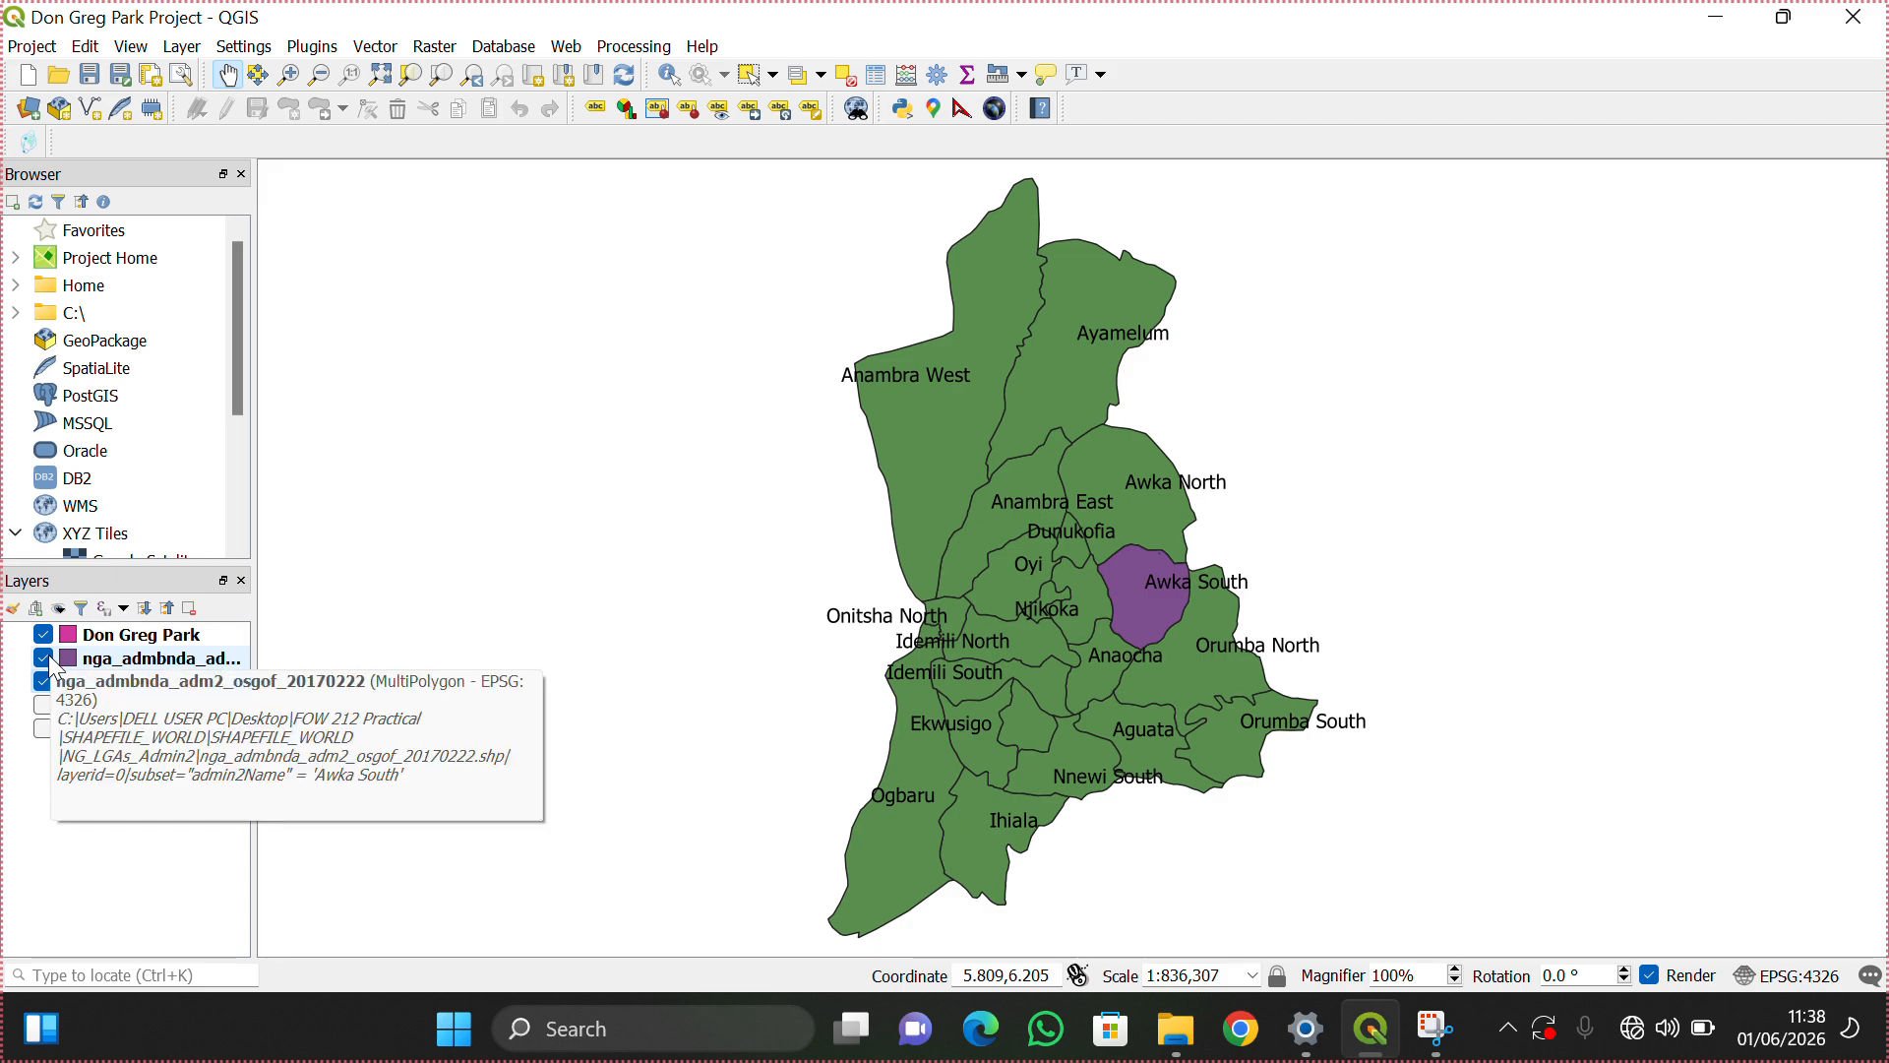
click(43, 681)
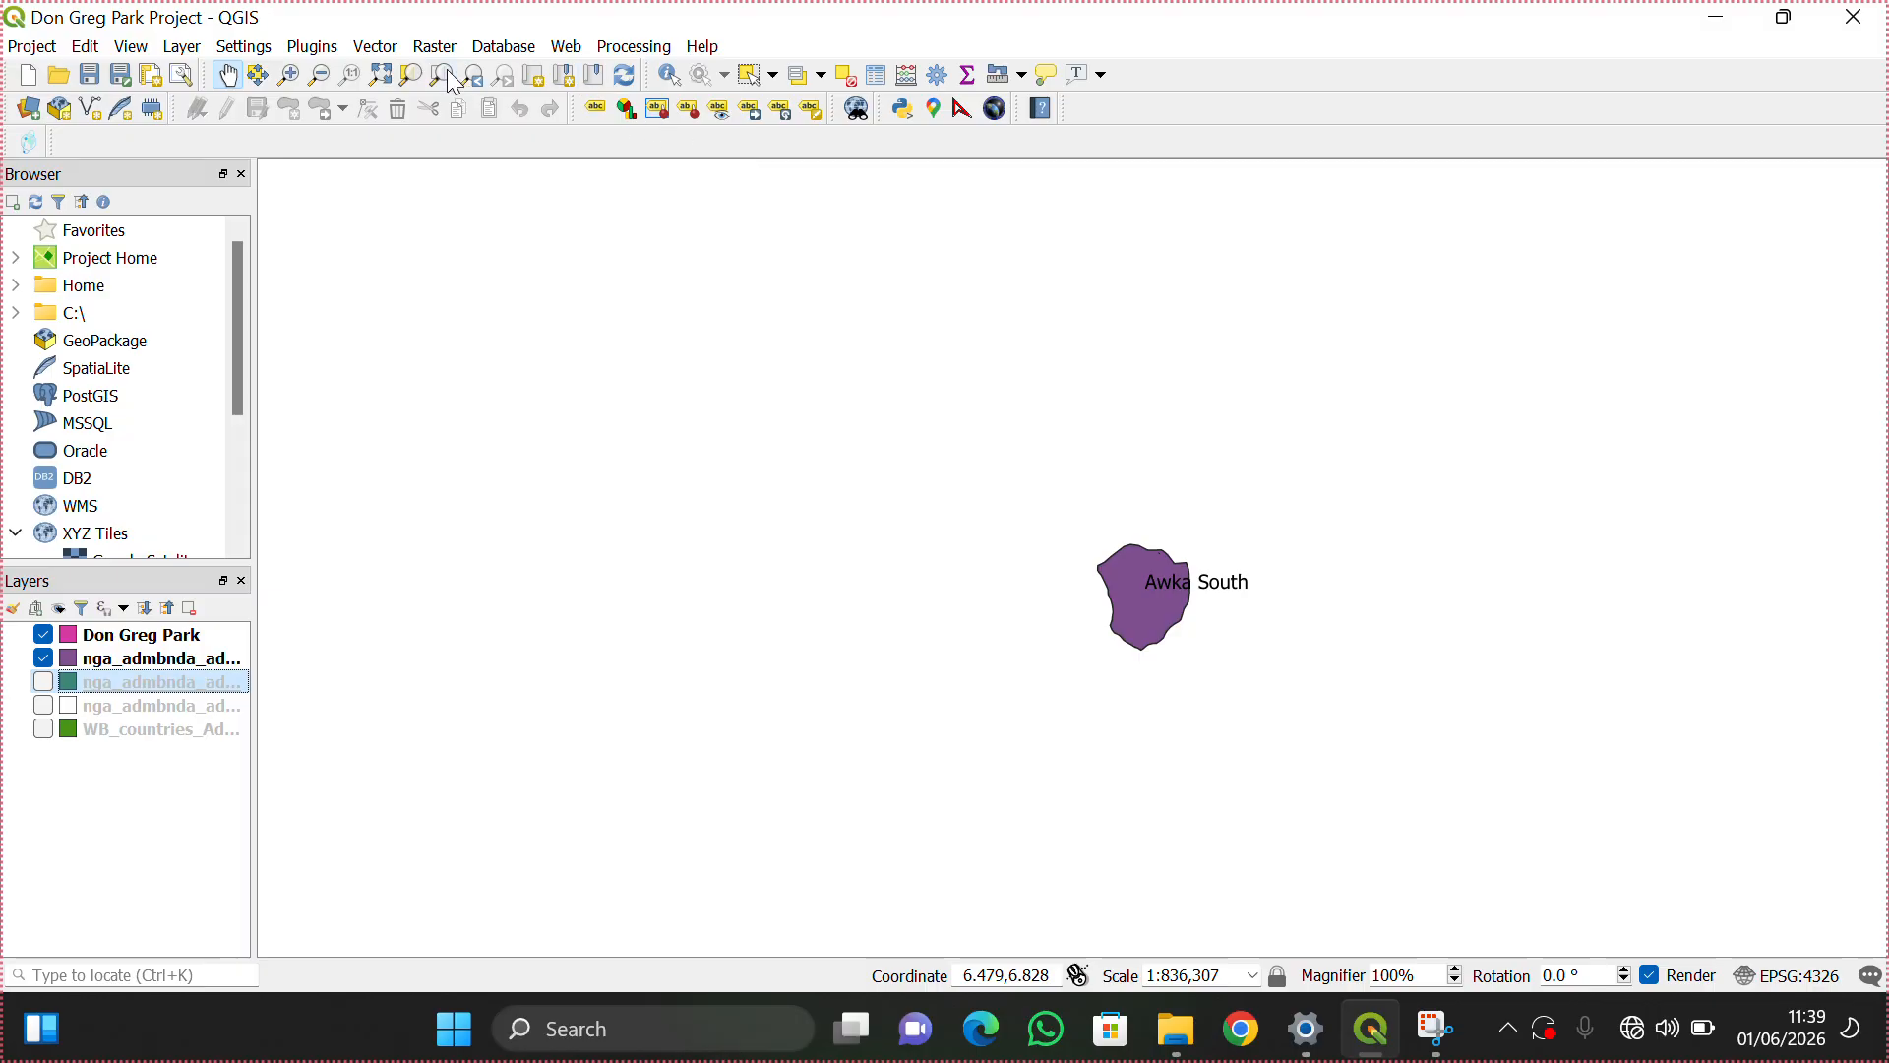
Step: Examine where Don Greg Park lies within the Awka South boundary, ending with the whole local government area in view
click(380, 76)
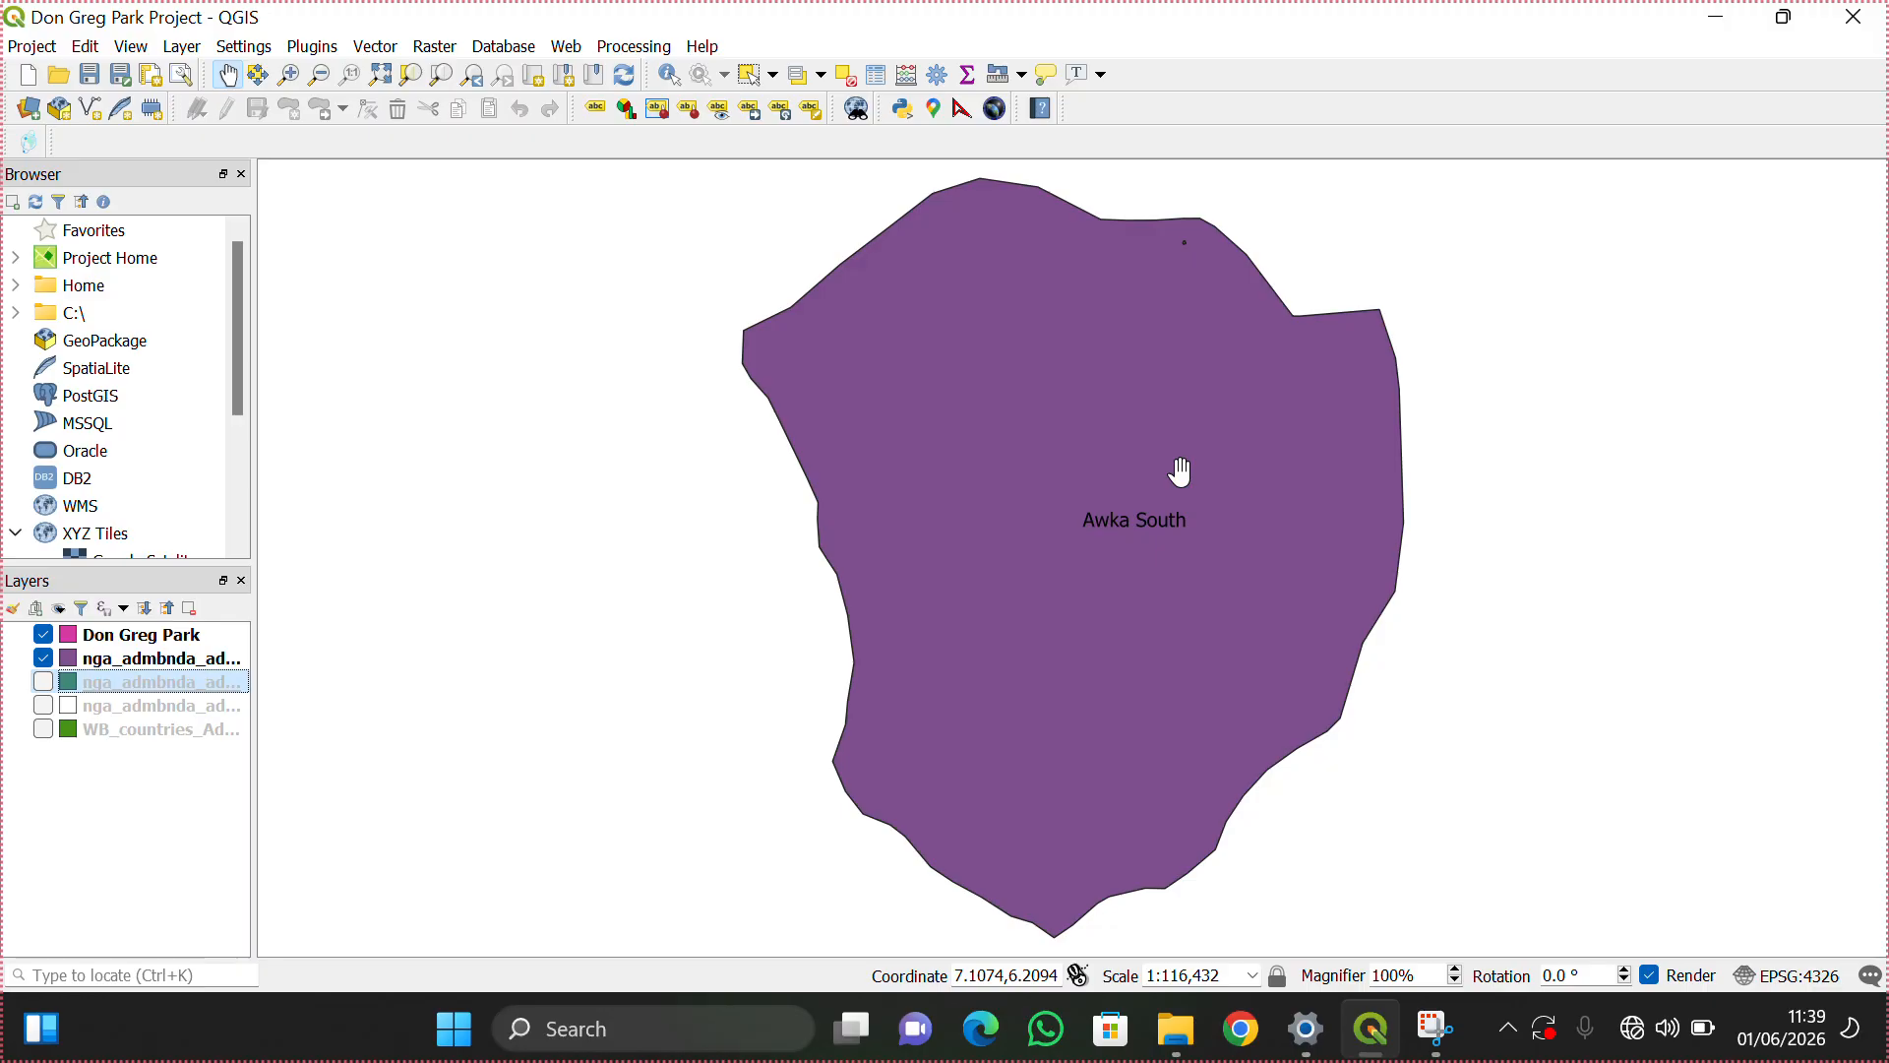
scroll(1181, 472, up, 3)
drag(1147, 506, 1066, 874)
scroll(1065, 874, up, 2)
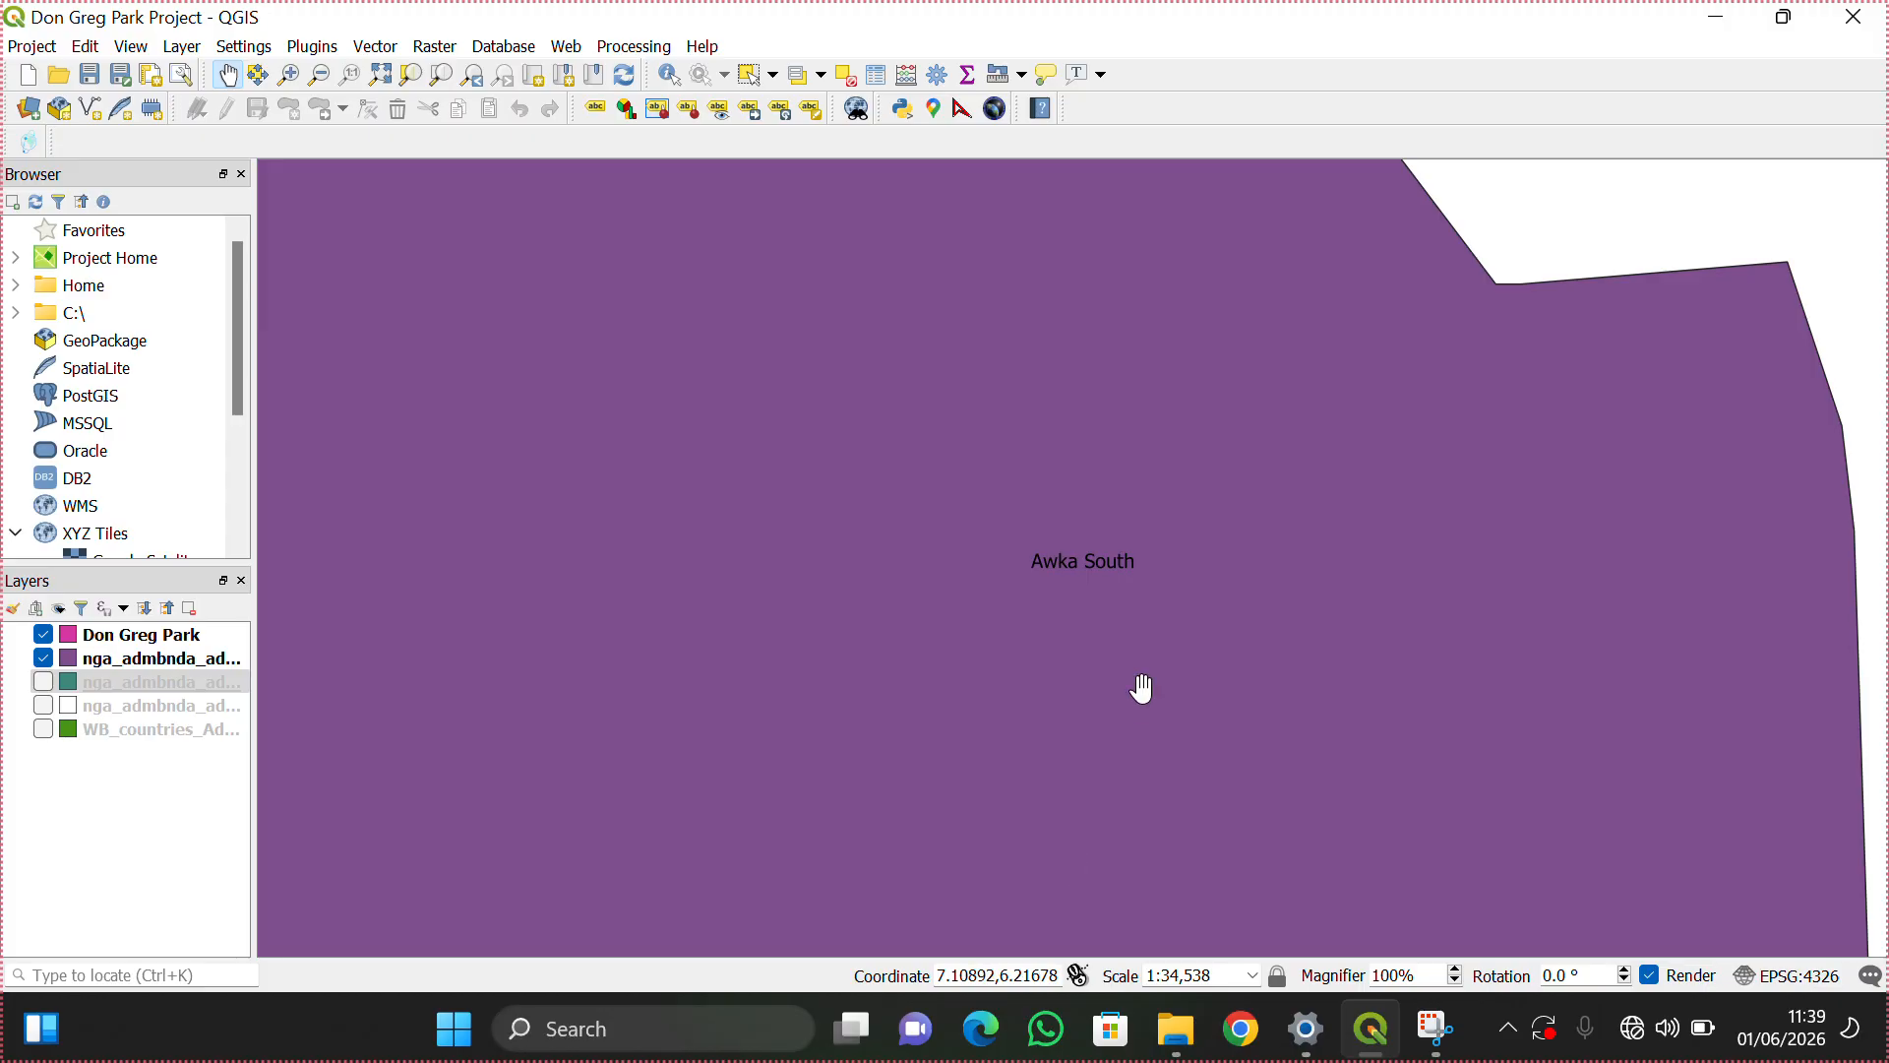
drag(1138, 688, 1158, 930)
scroll(1157, 929, down, 1)
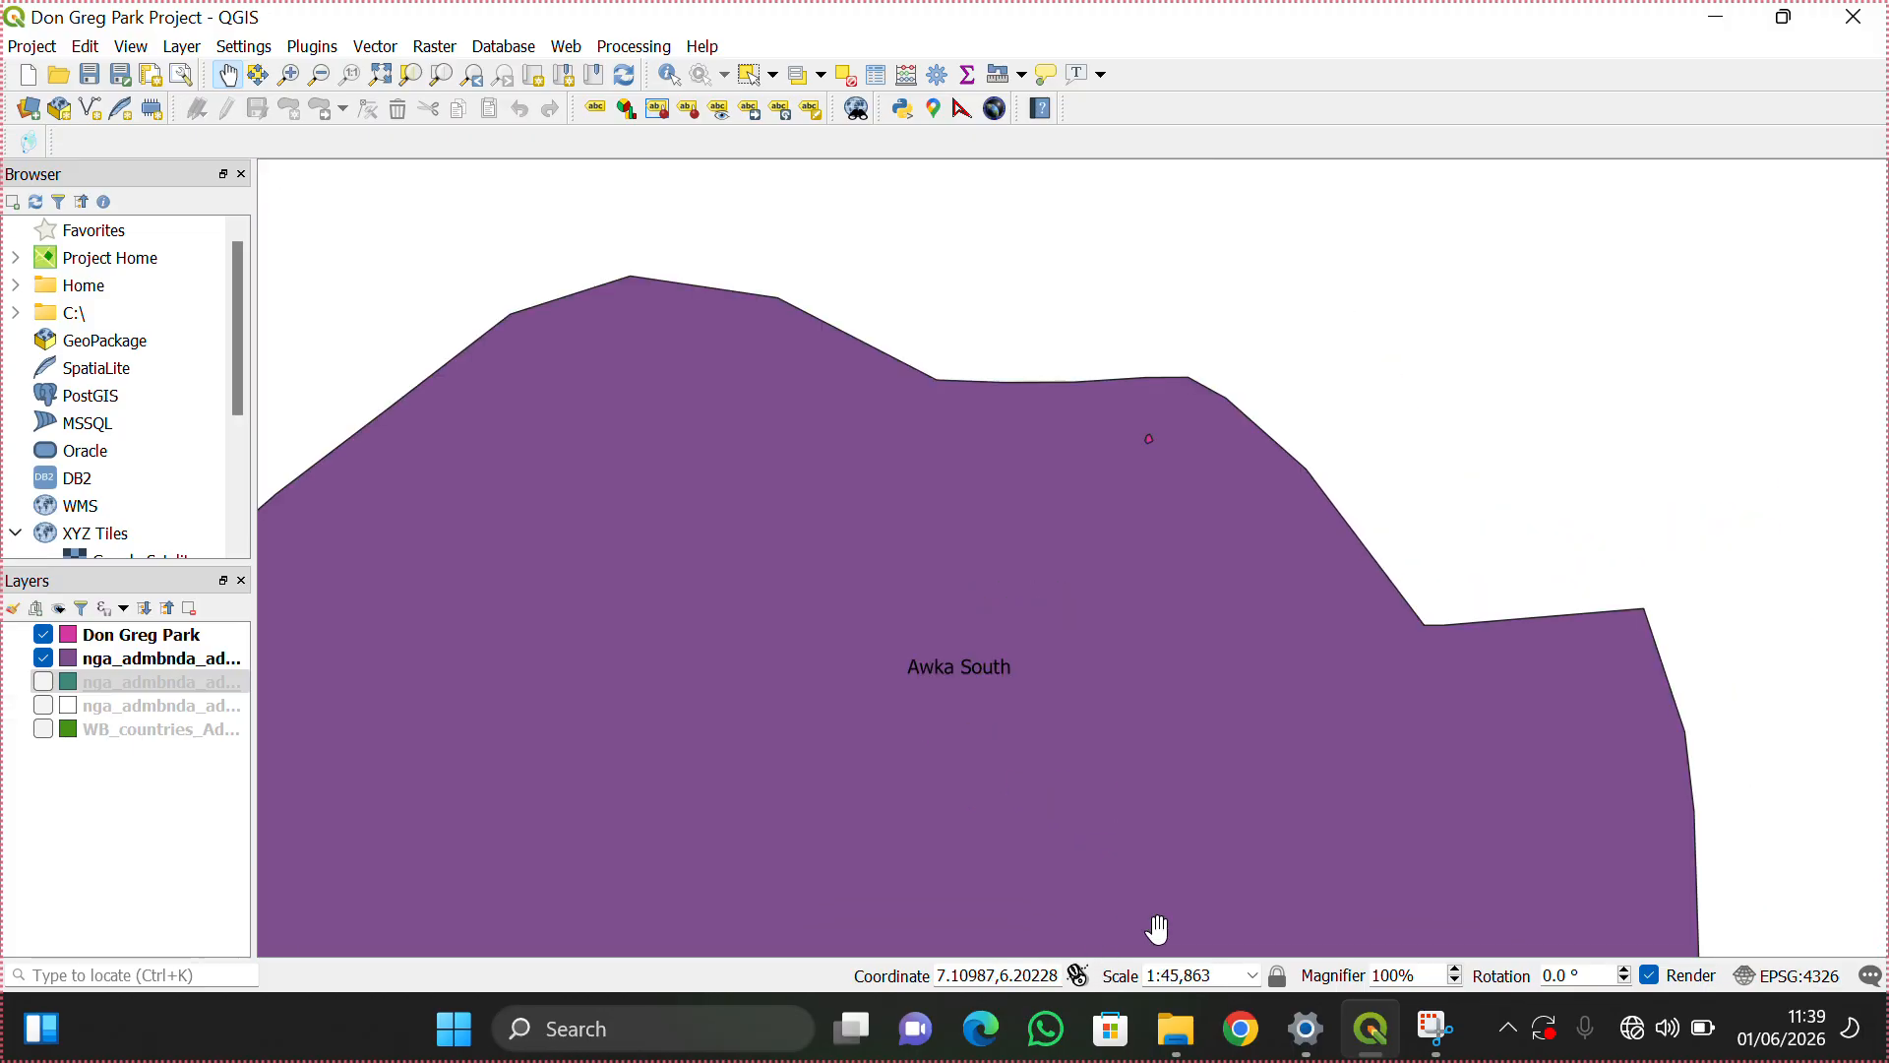
scroll(1158, 929, down, 1)
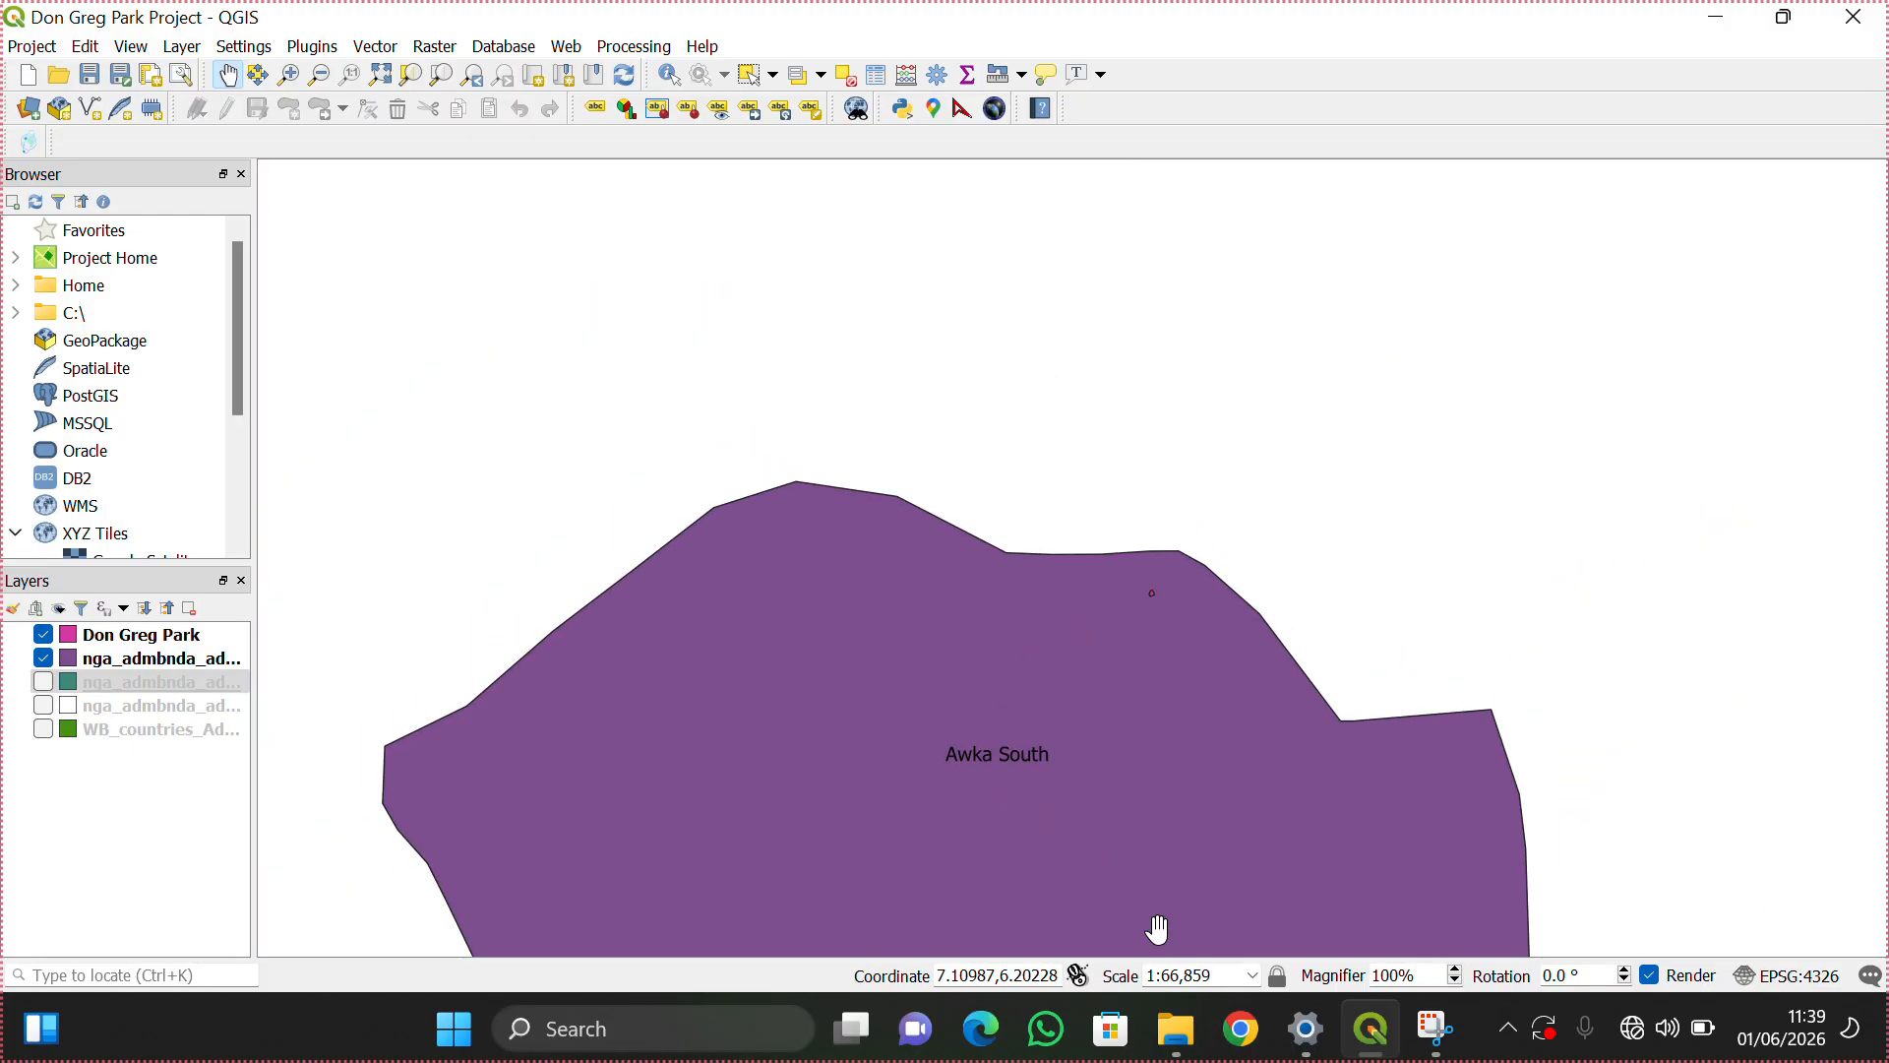
drag(1159, 927, 1193, 551)
scroll(1193, 551, down, 1)
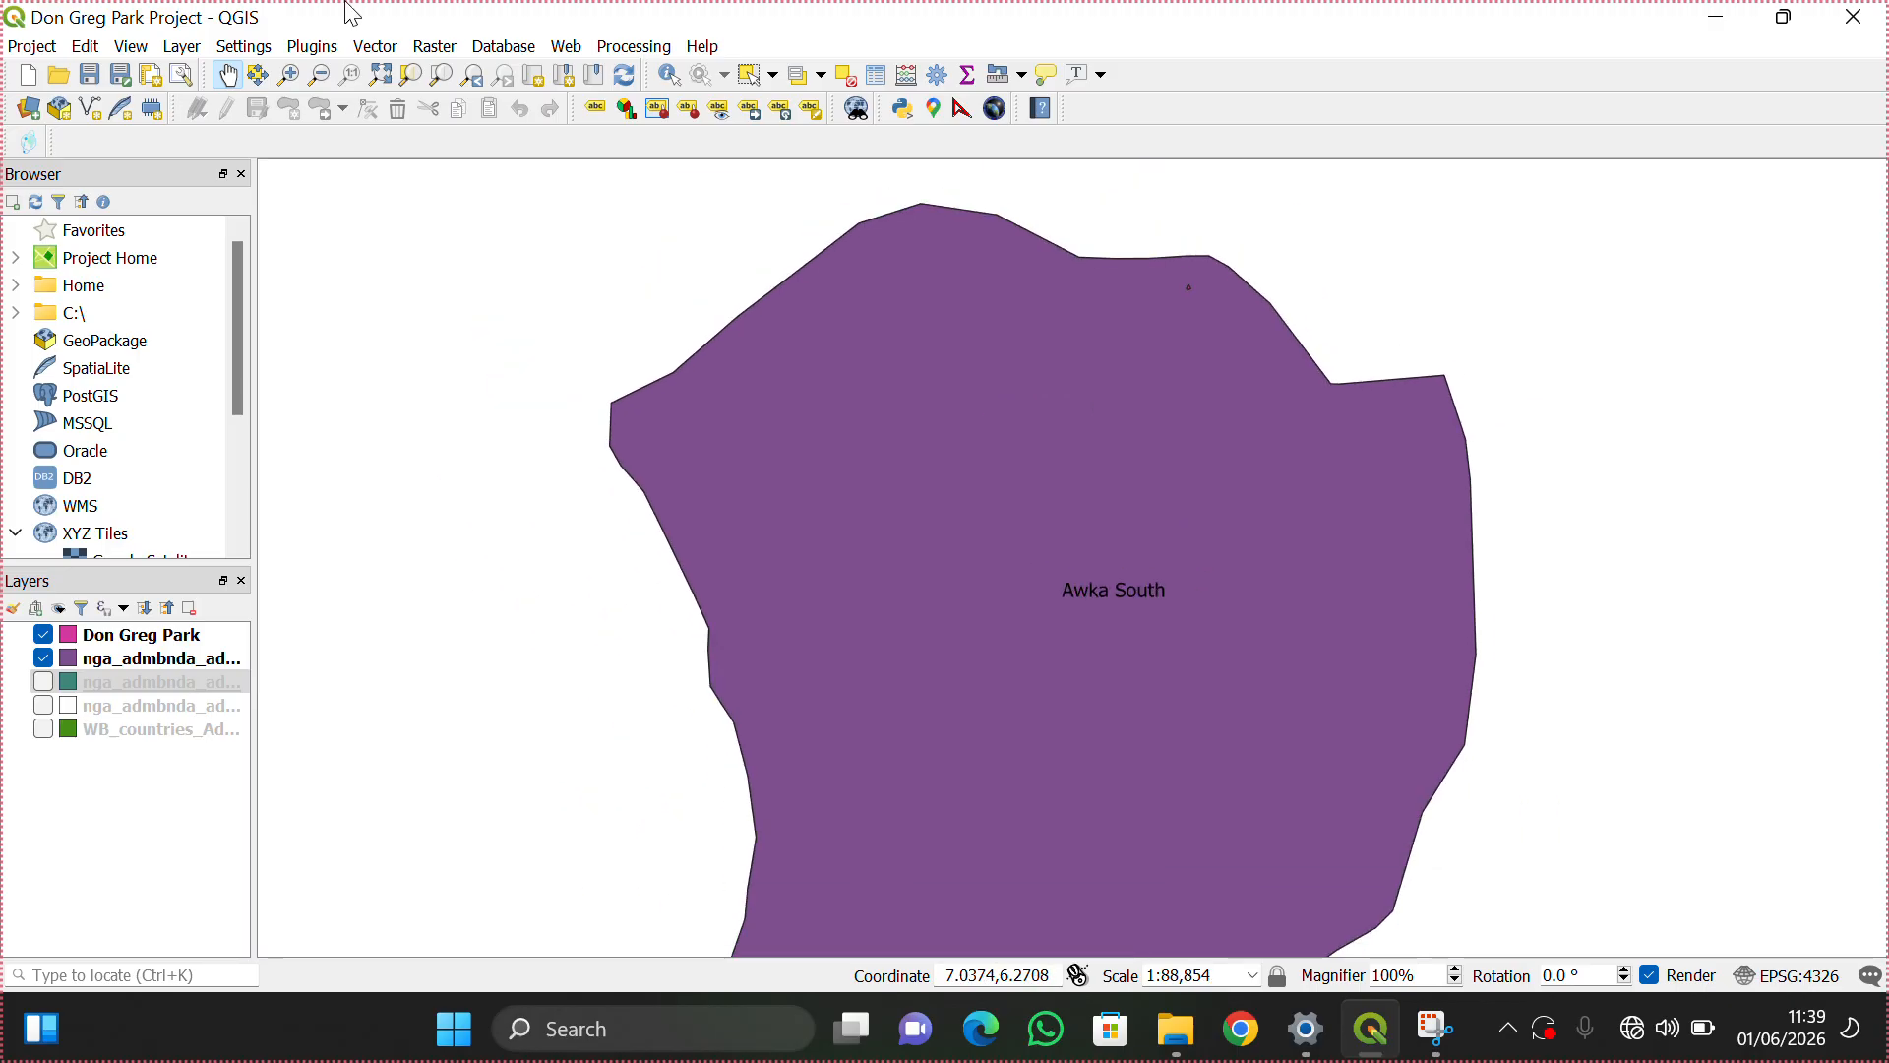
click(380, 75)
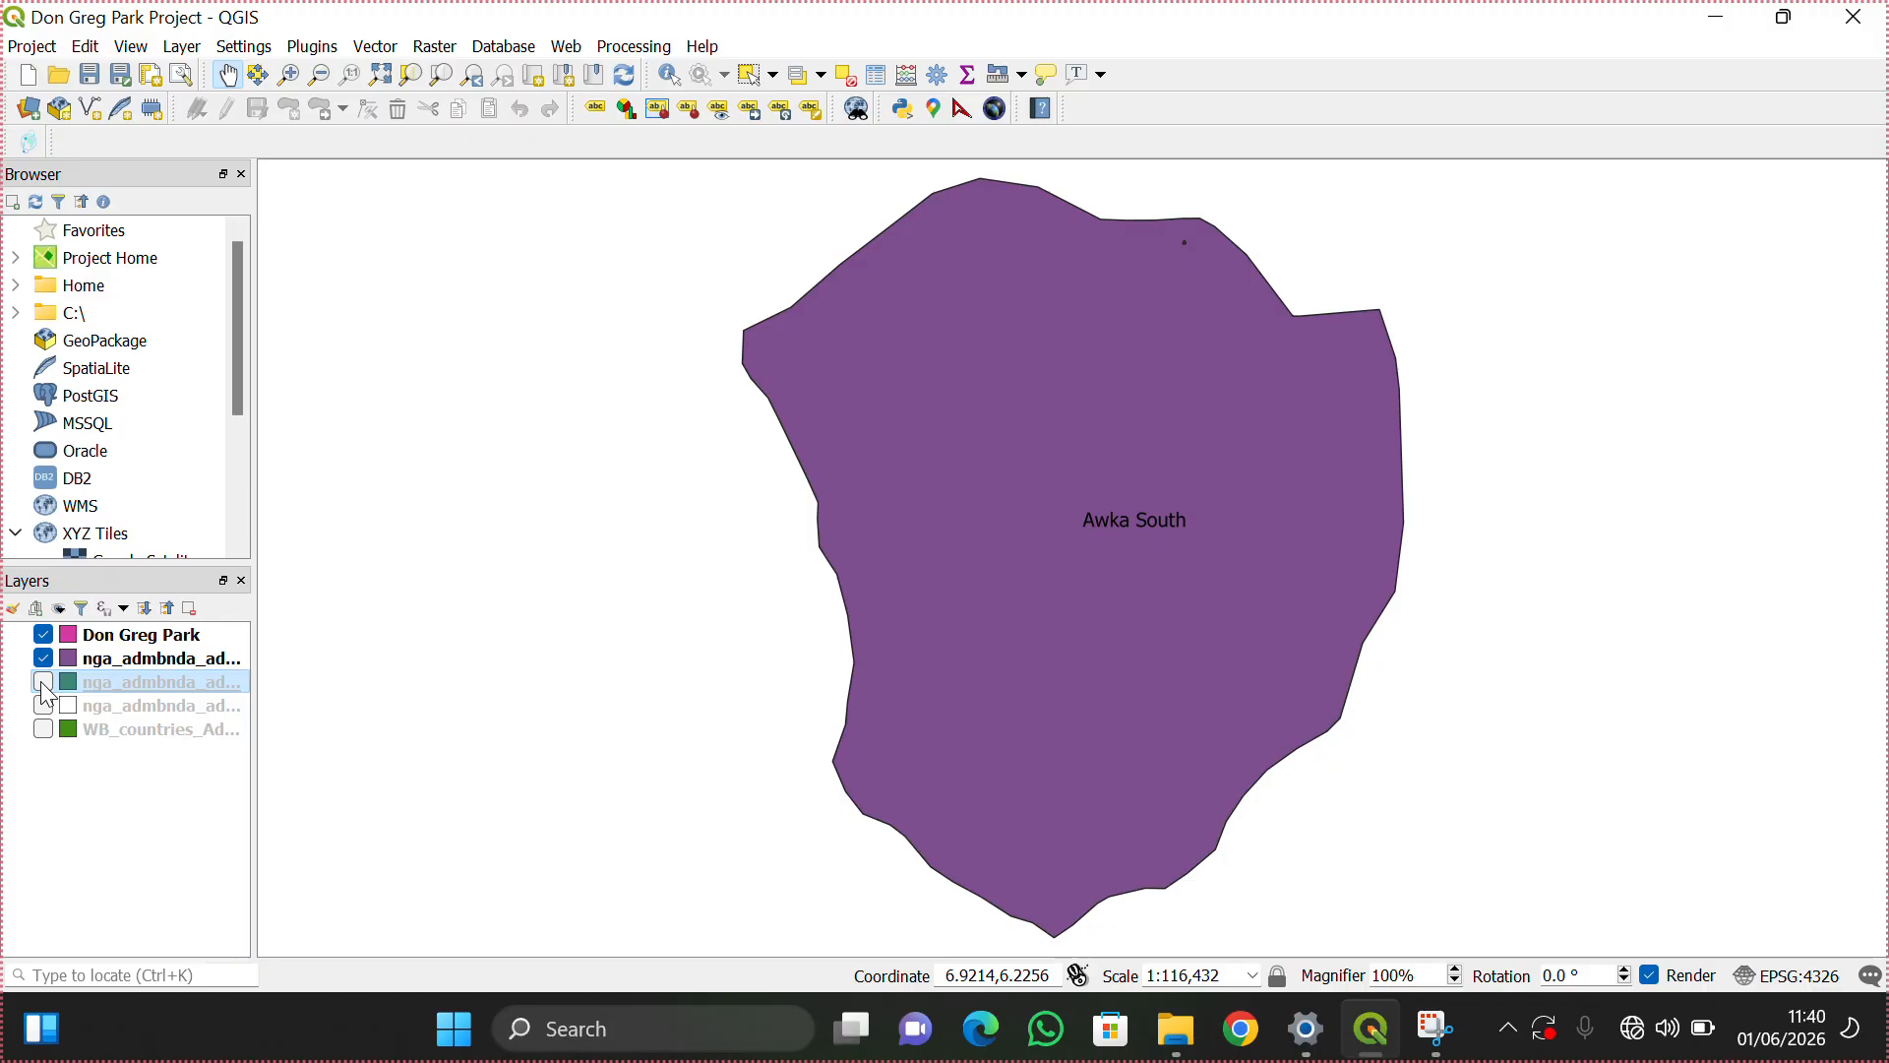
Step: Show the Anambra local government, Anambra state and WB_countries layers together and view the map's full extent
click(21, 733)
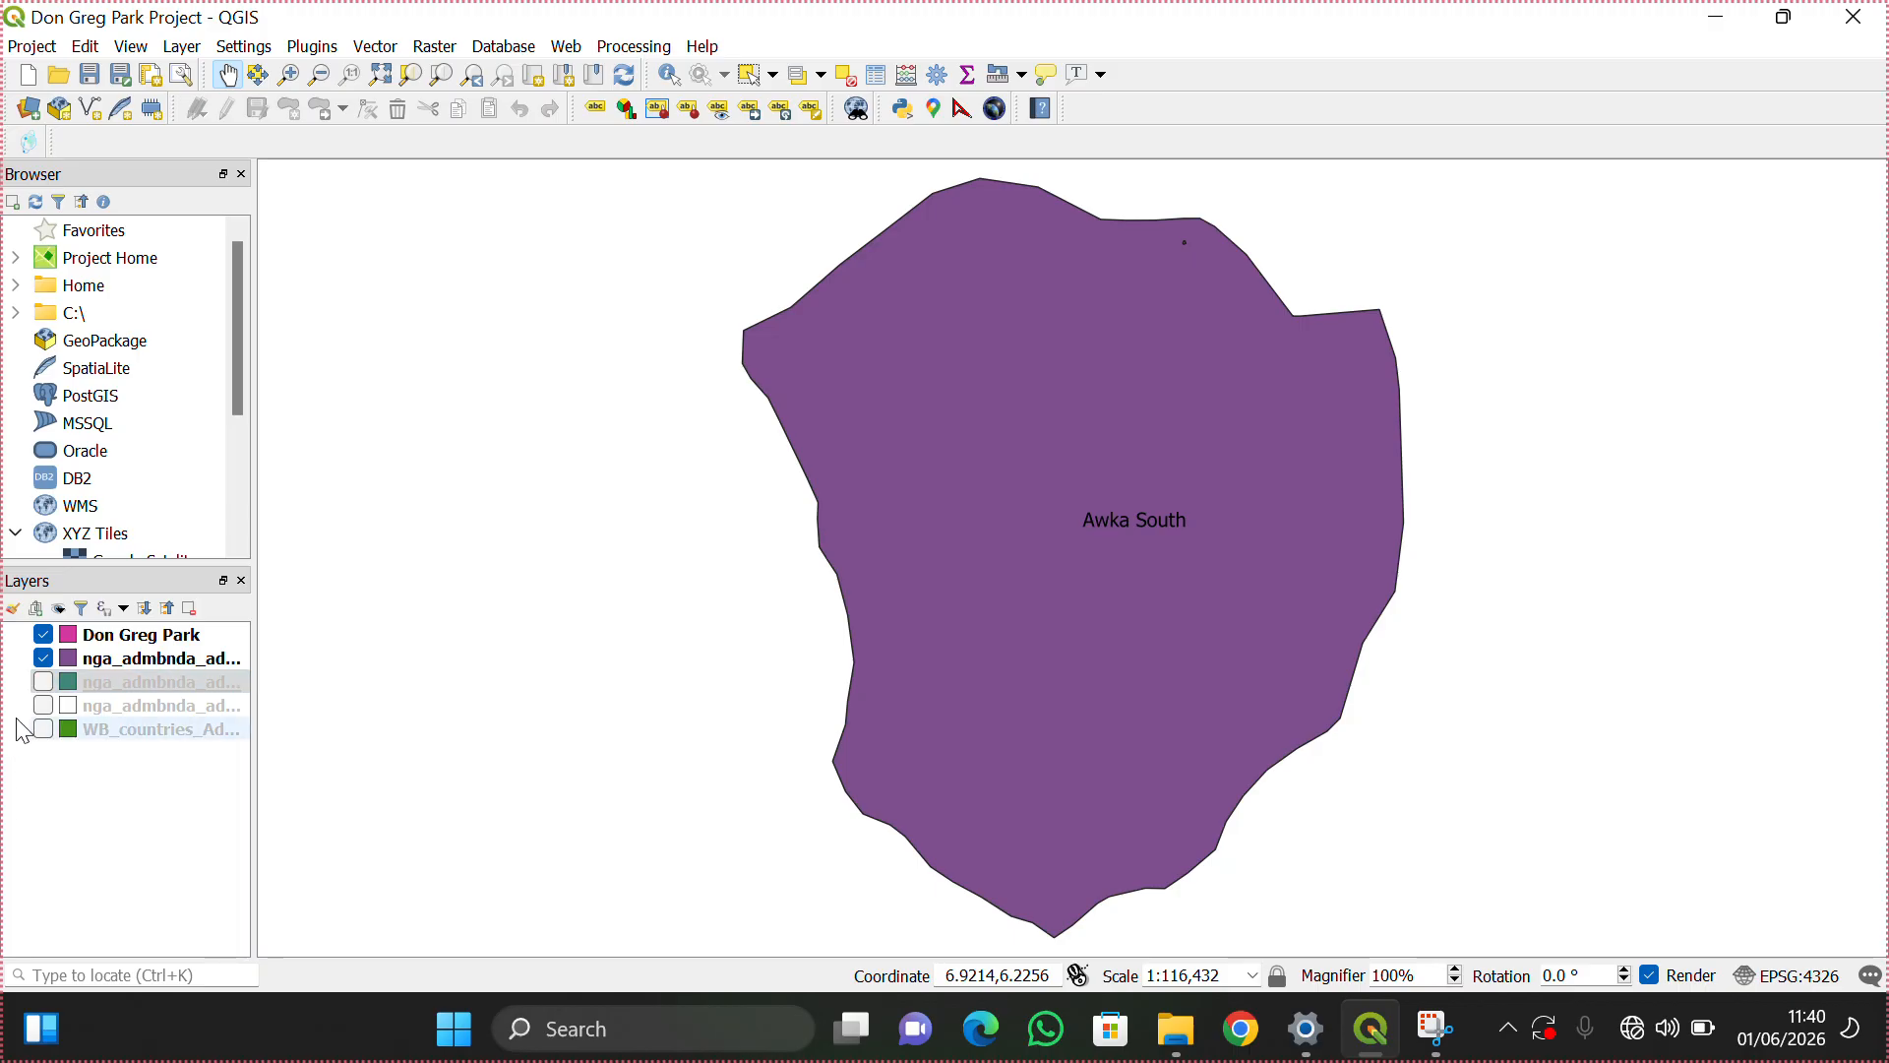
click(46, 681)
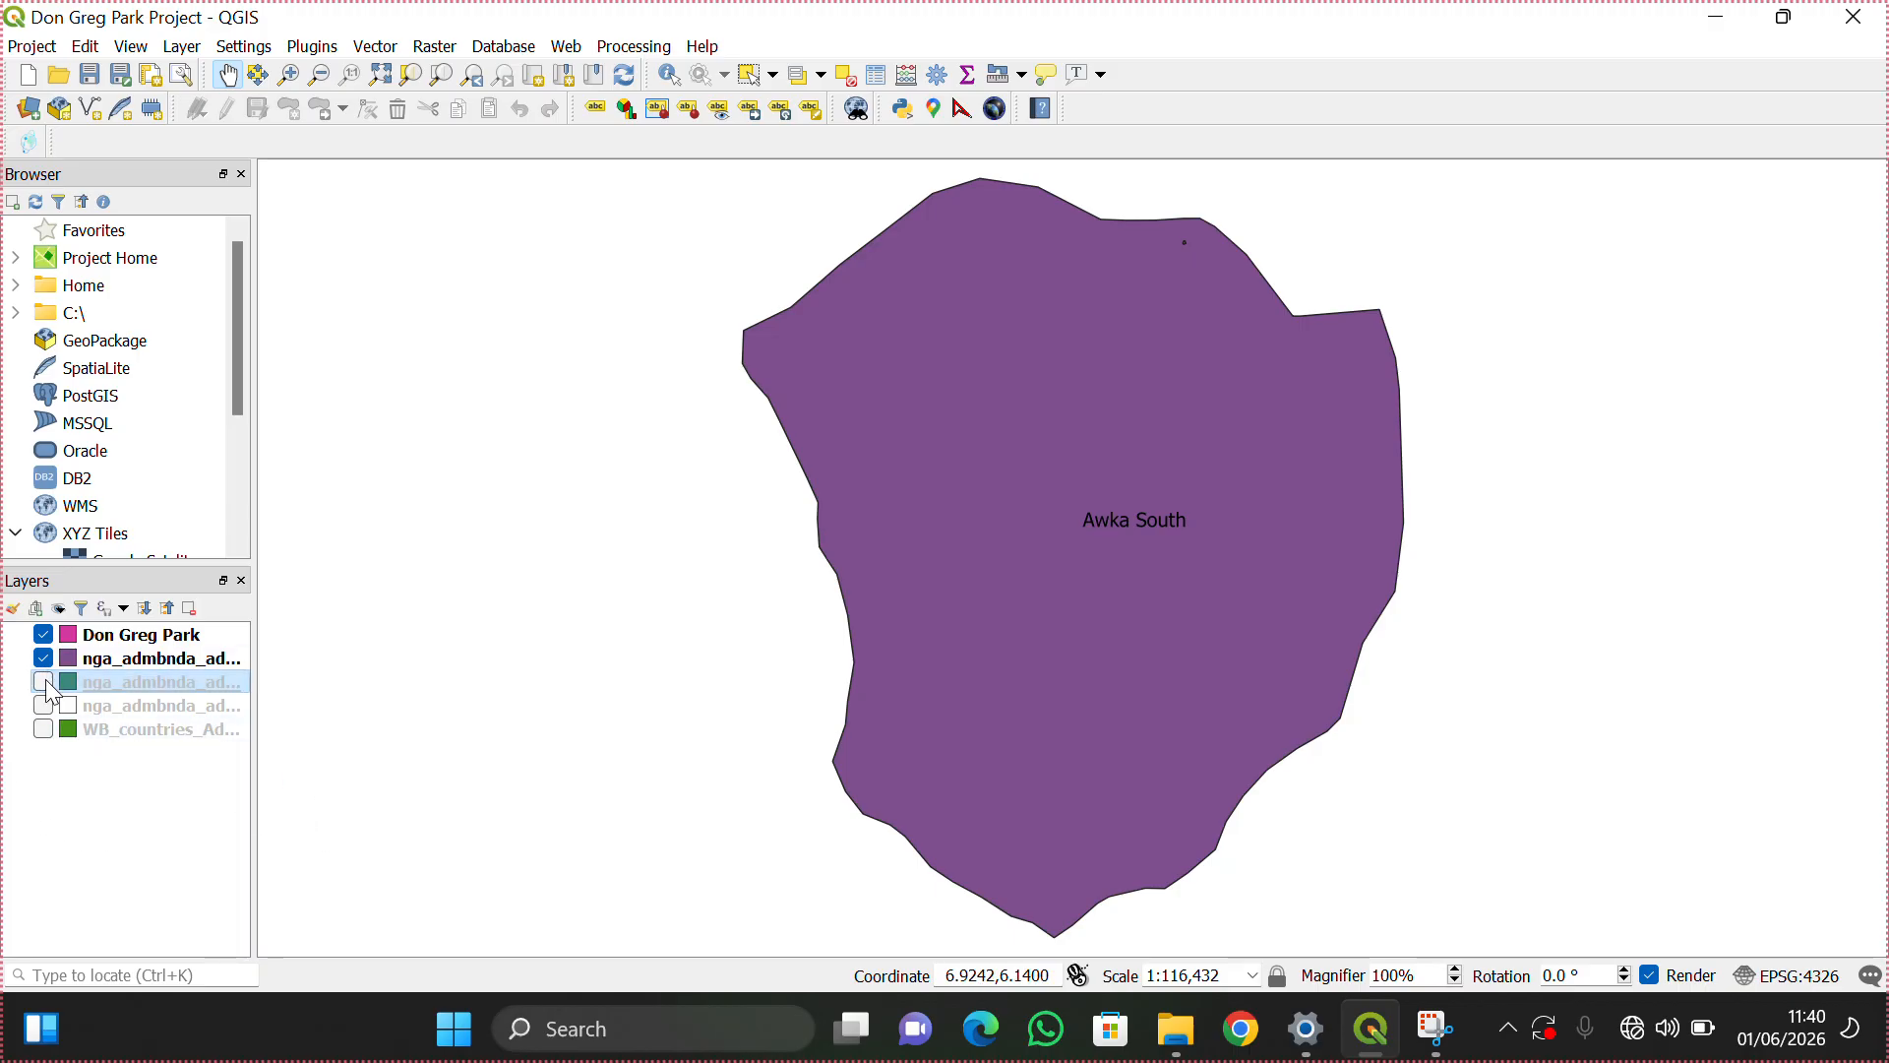
click(43, 681)
click(43, 706)
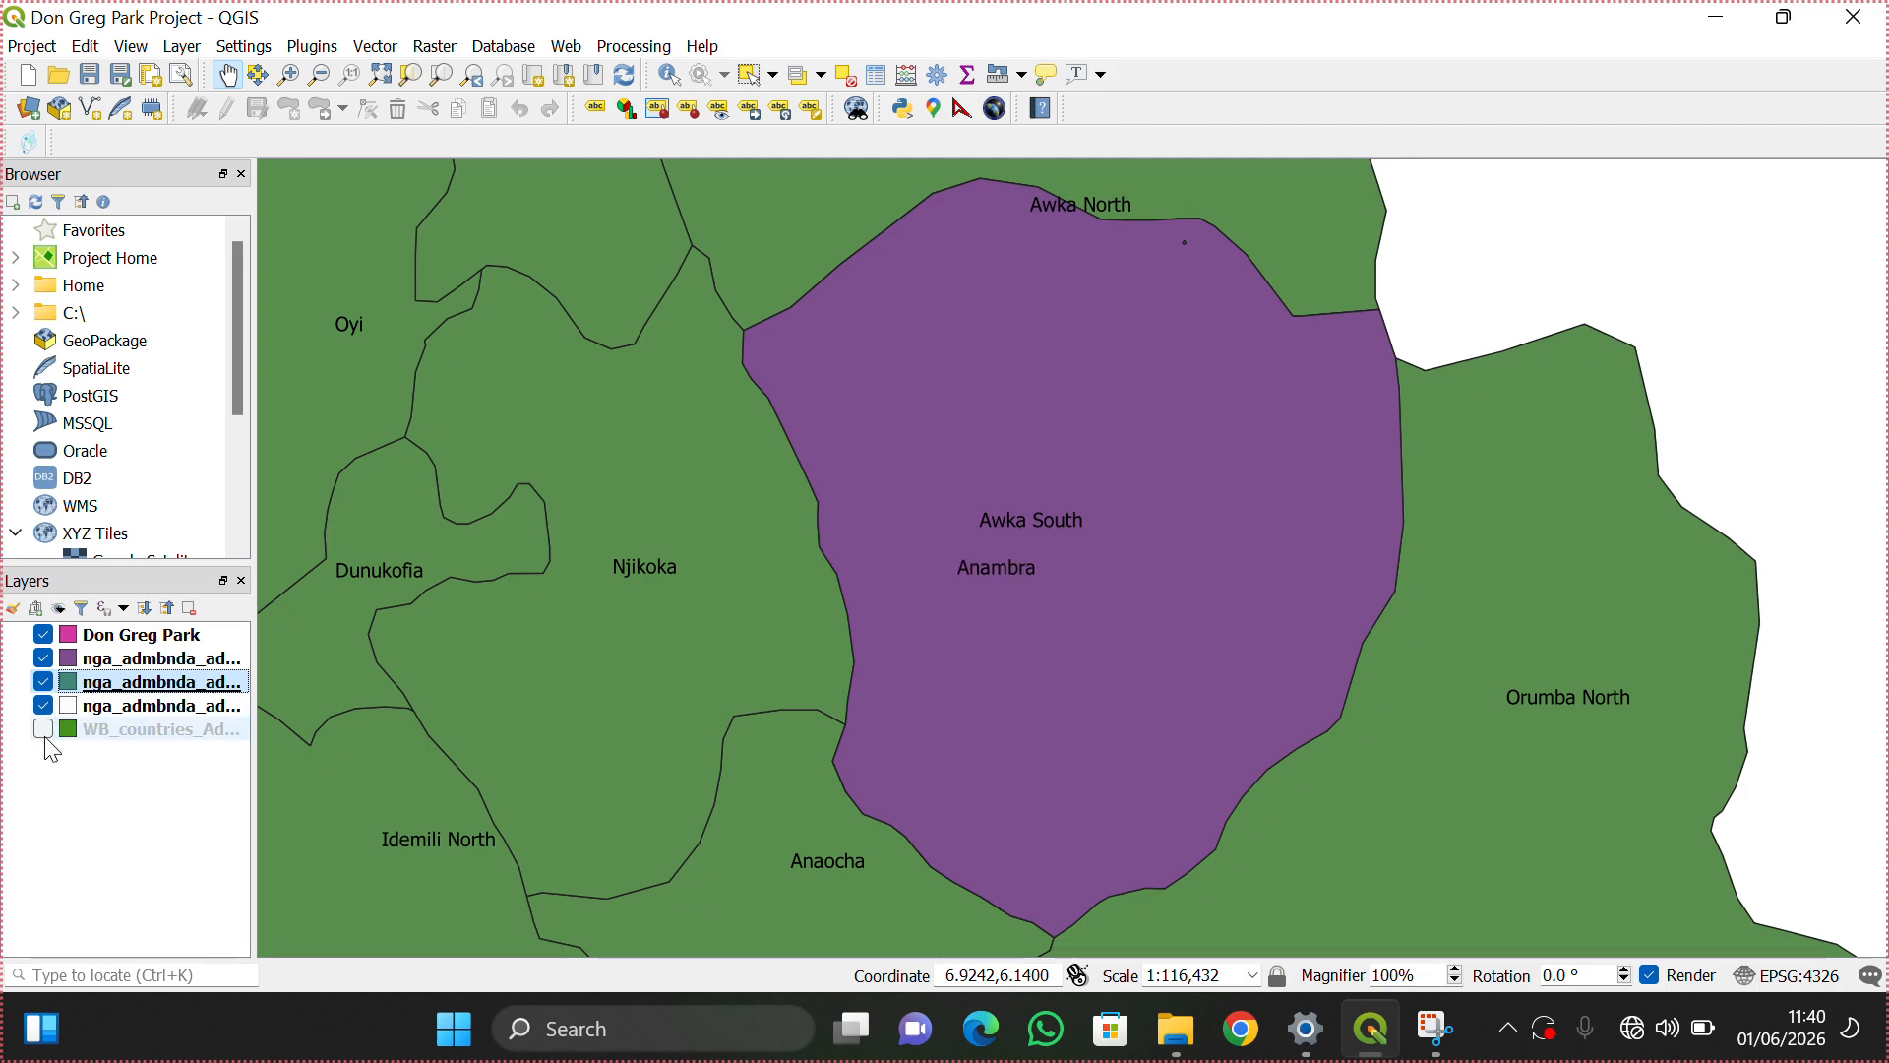
click(44, 730)
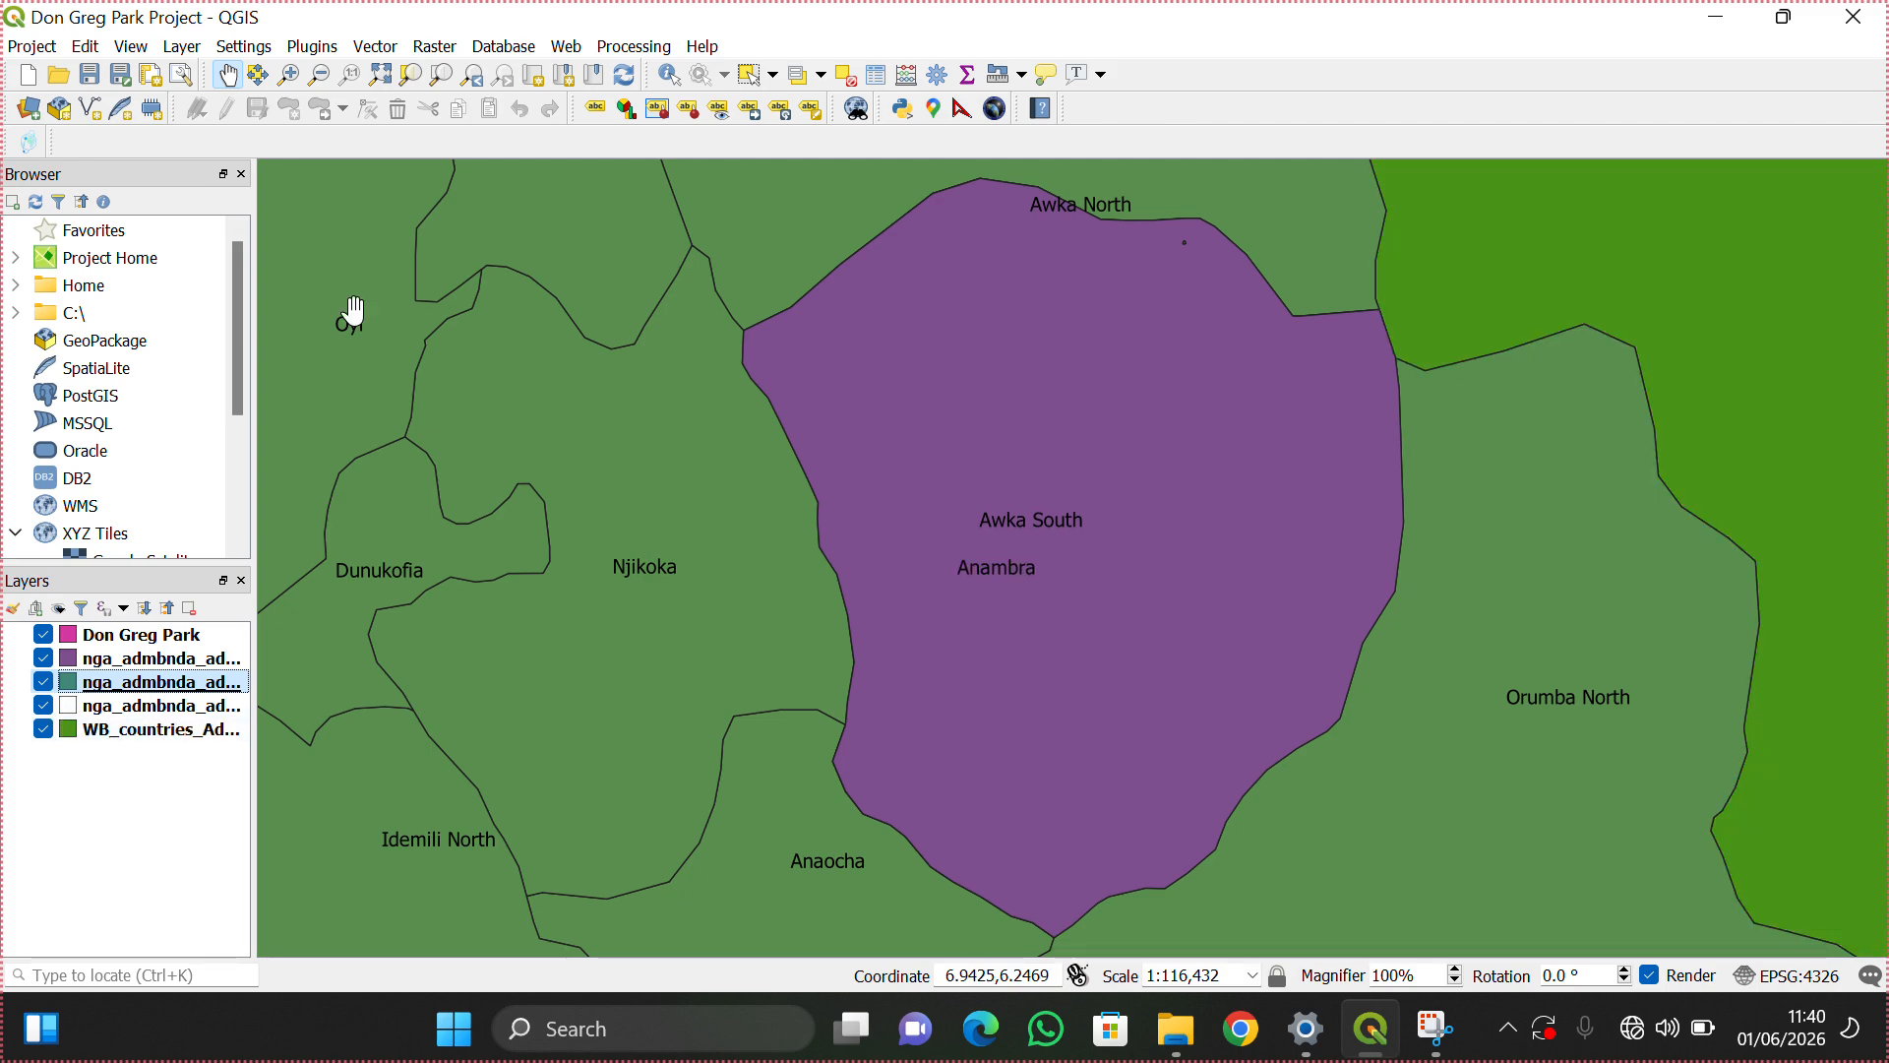
click(380, 75)
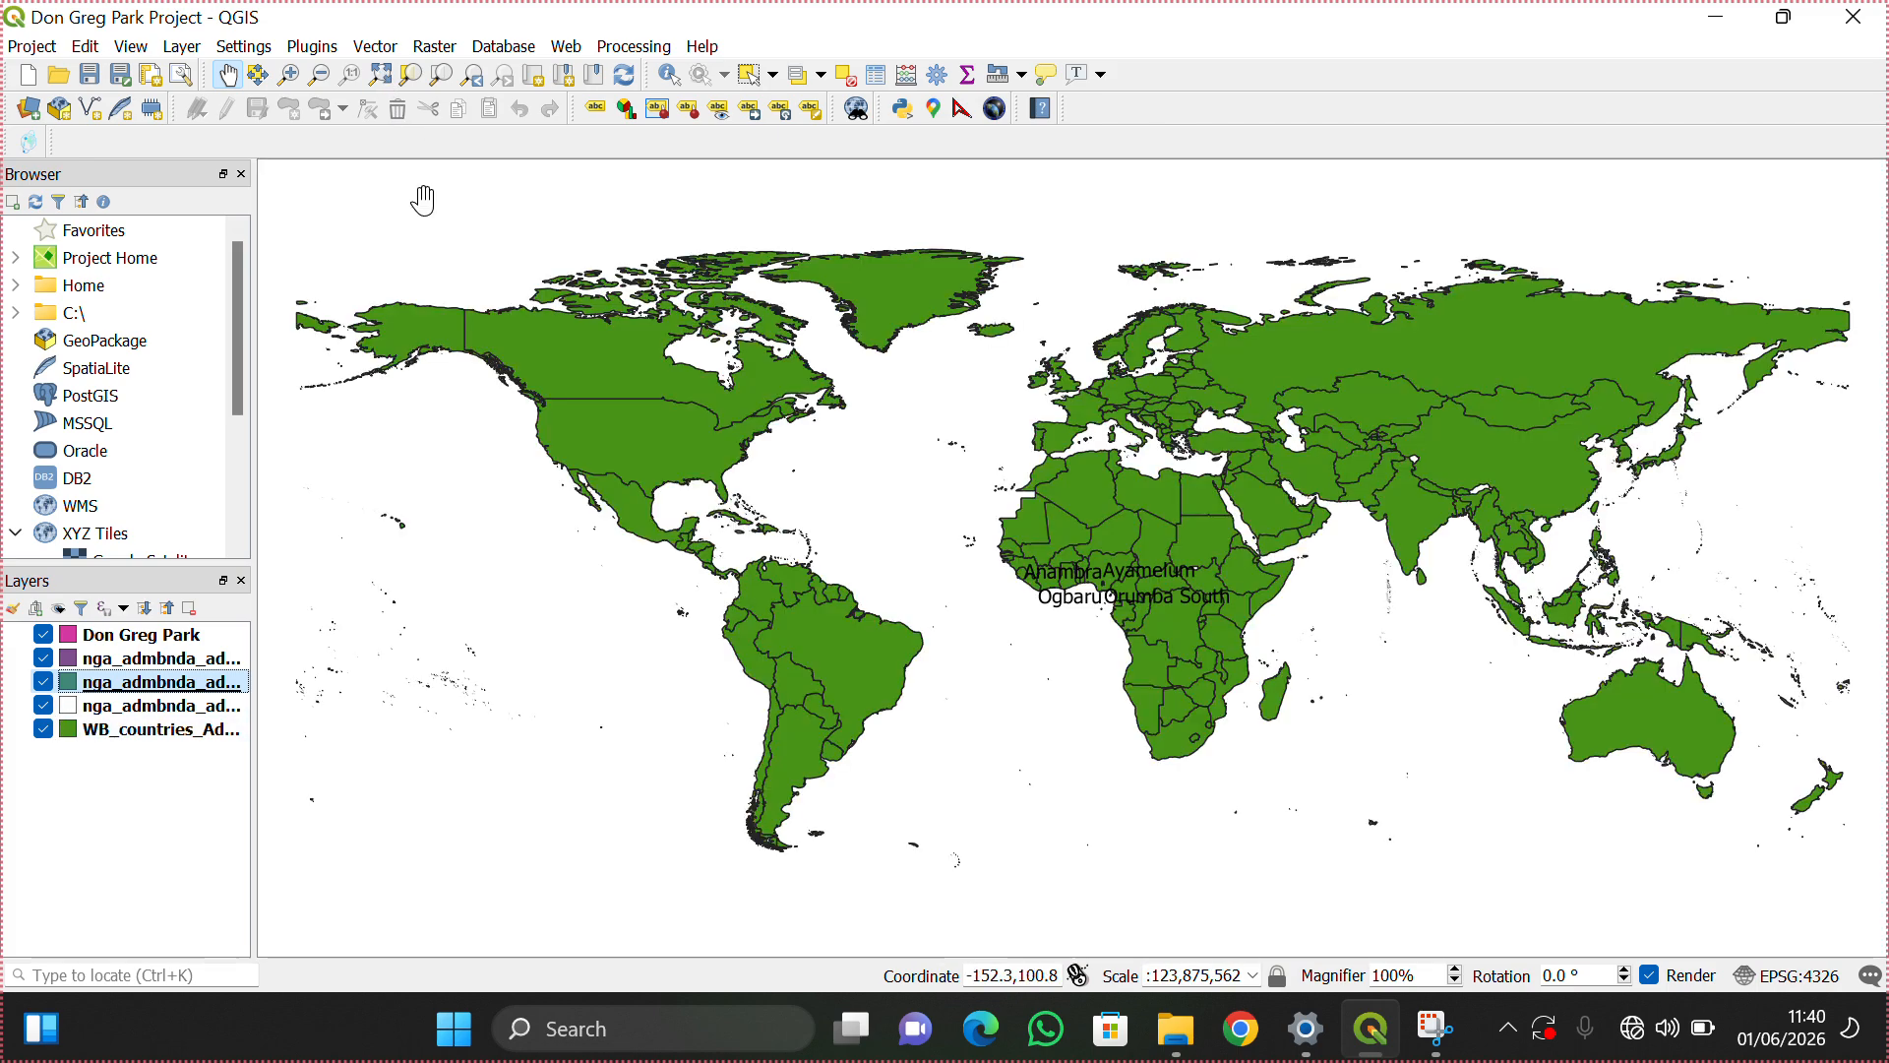
Step: Hide all boundary layers and view the Don Greg Park polygon on its own at full extent
click(43, 657)
click(43, 681)
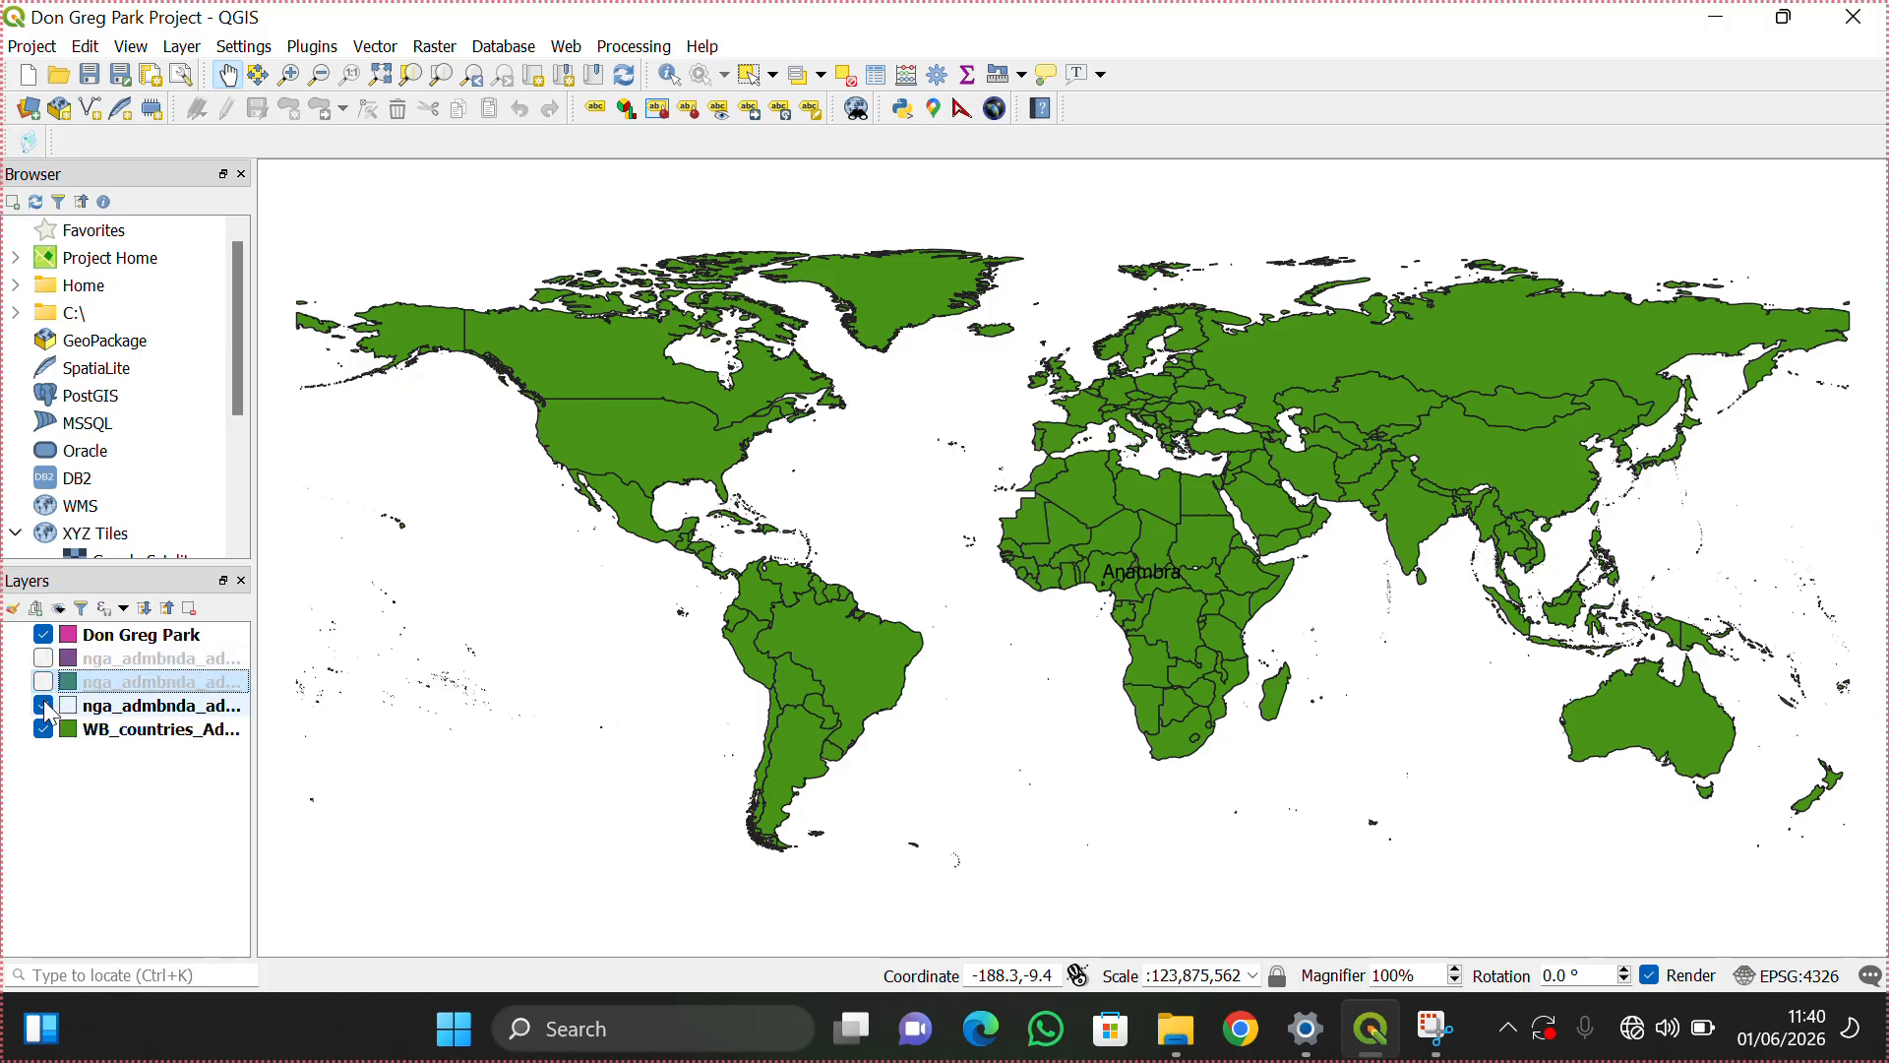
click(43, 705)
click(43, 730)
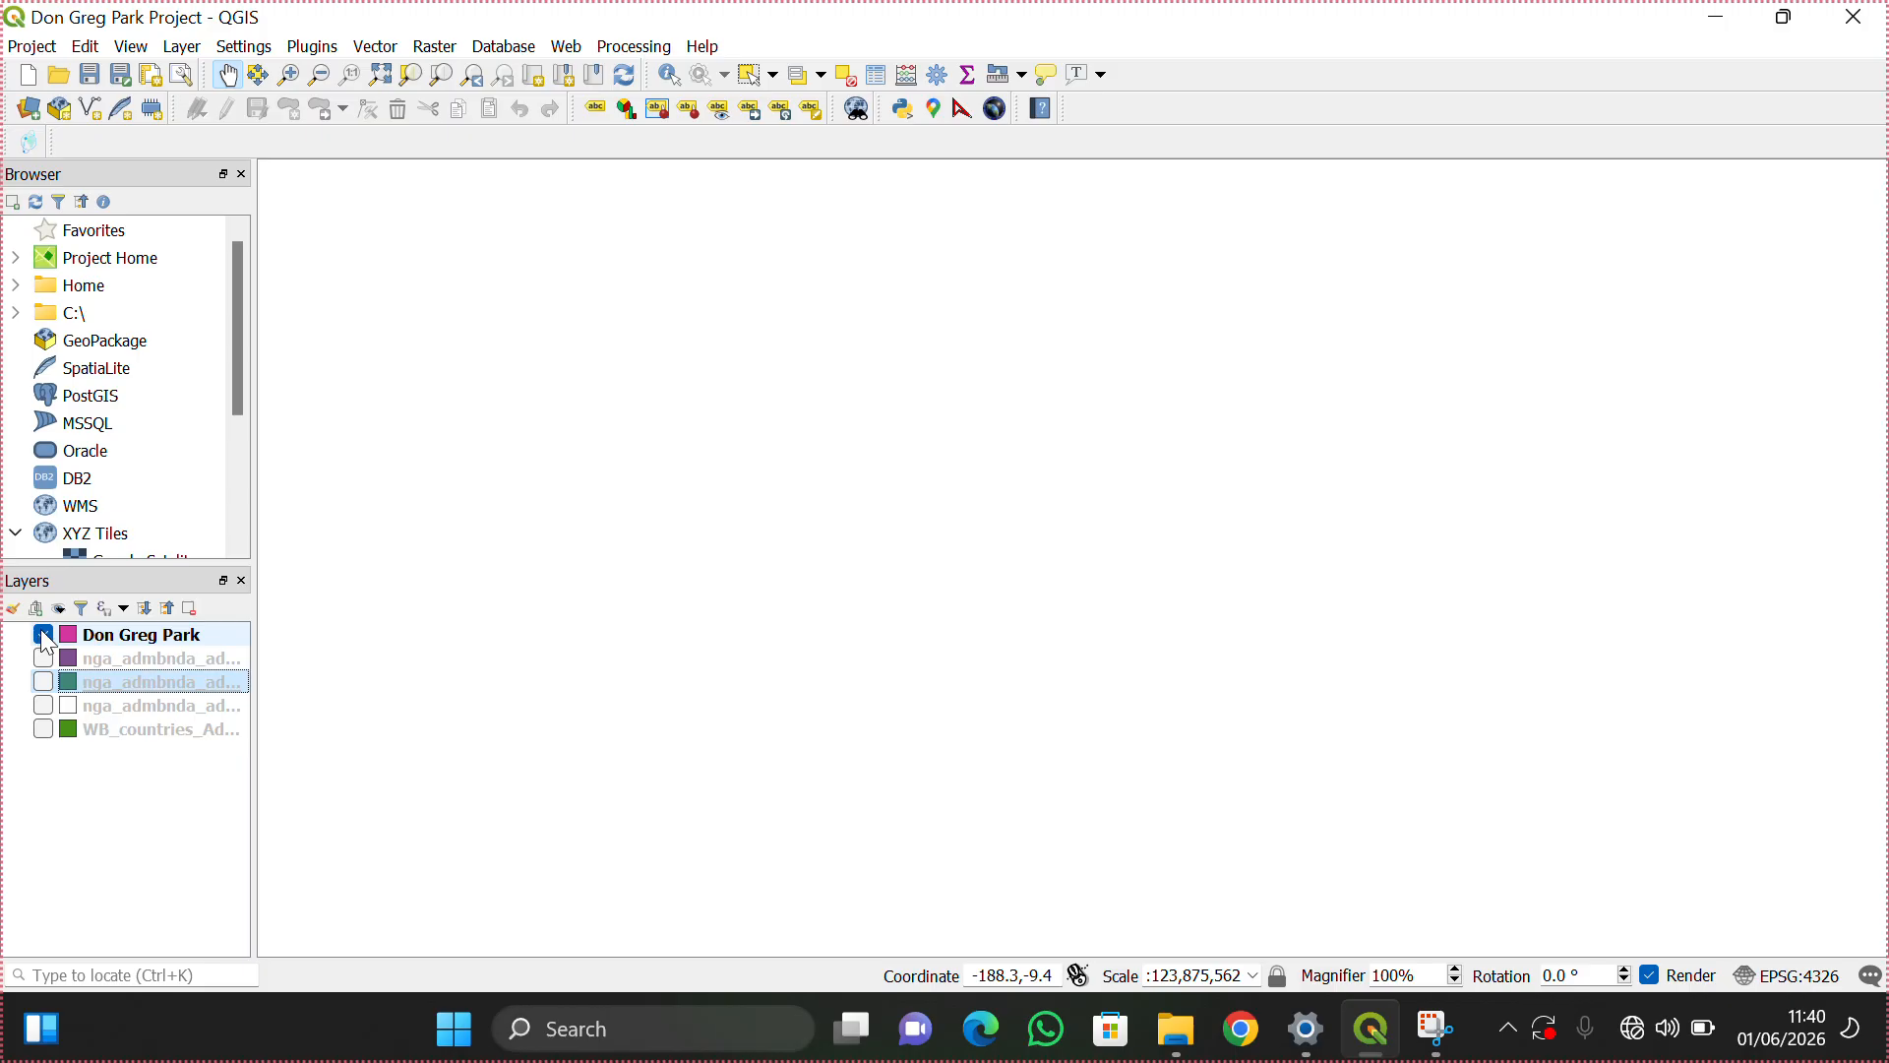
click(380, 79)
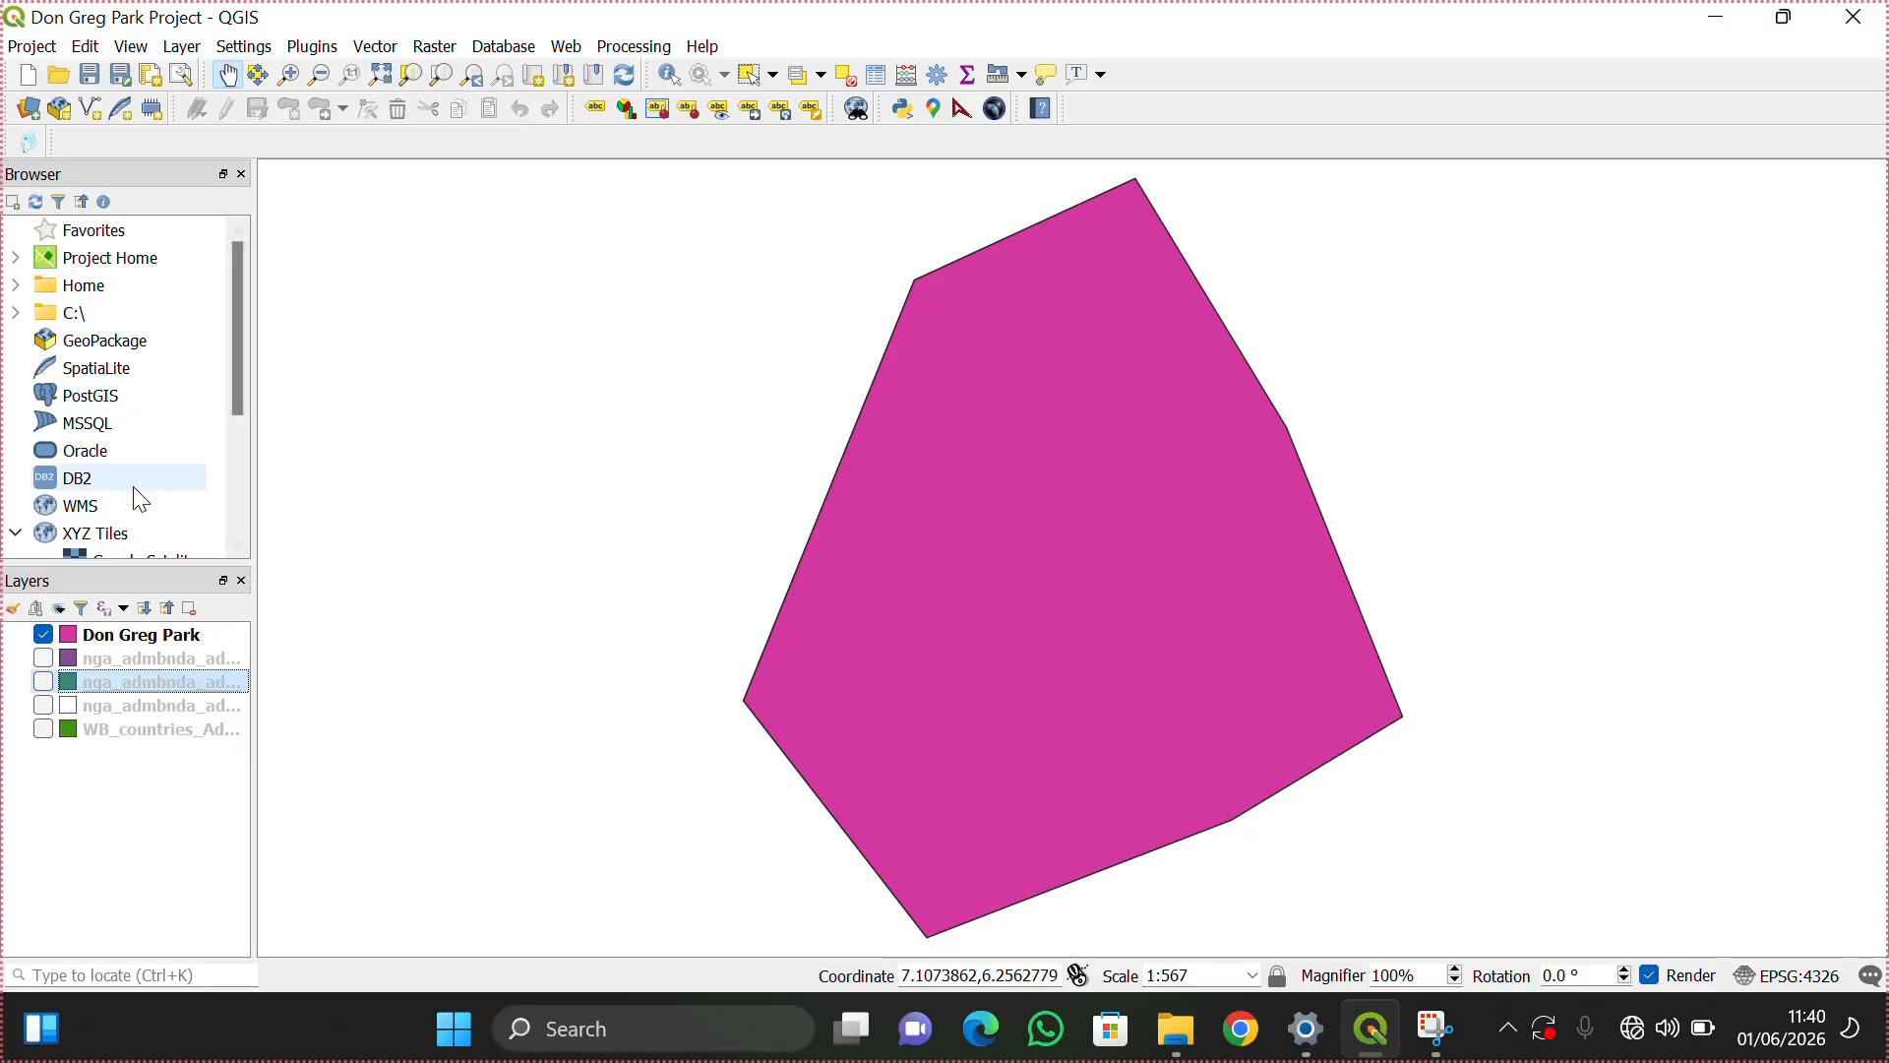
Step: Show the Awka South layer in place of Don Greg Park and view its full extent
click(43, 658)
click(42, 635)
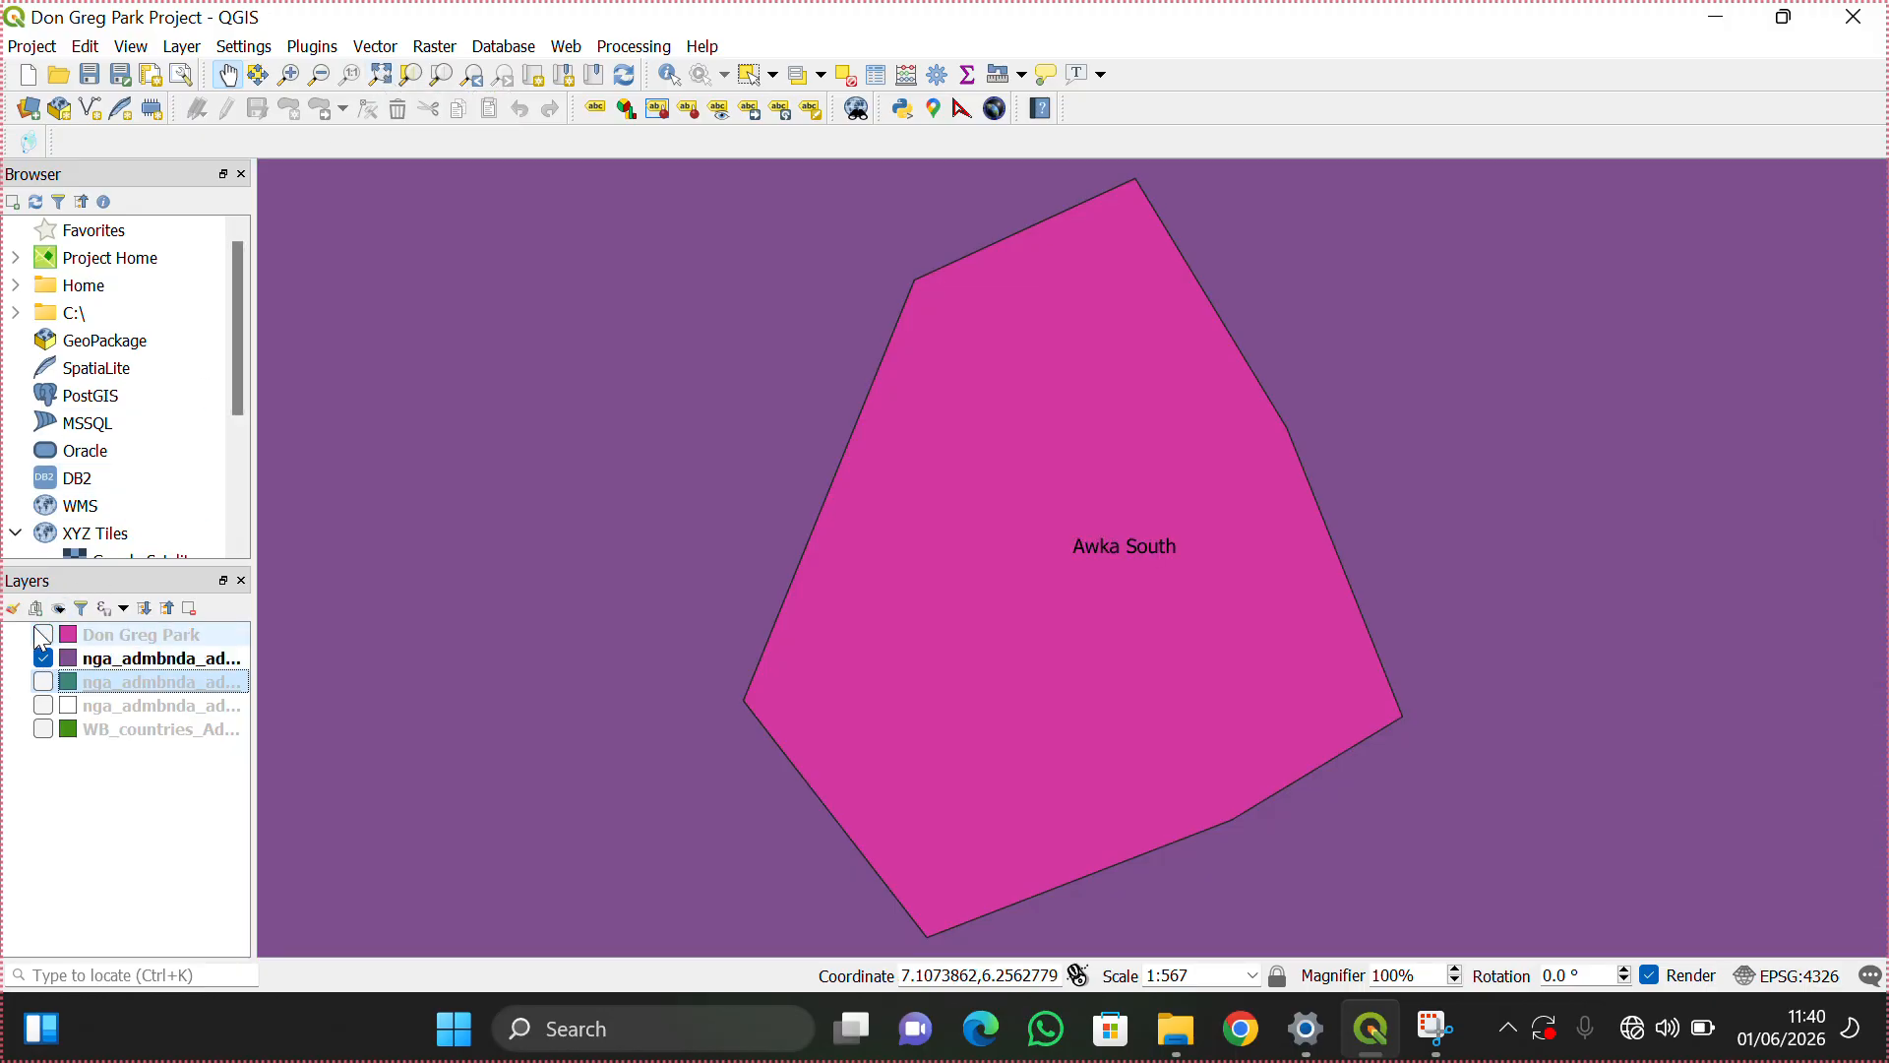
click(382, 76)
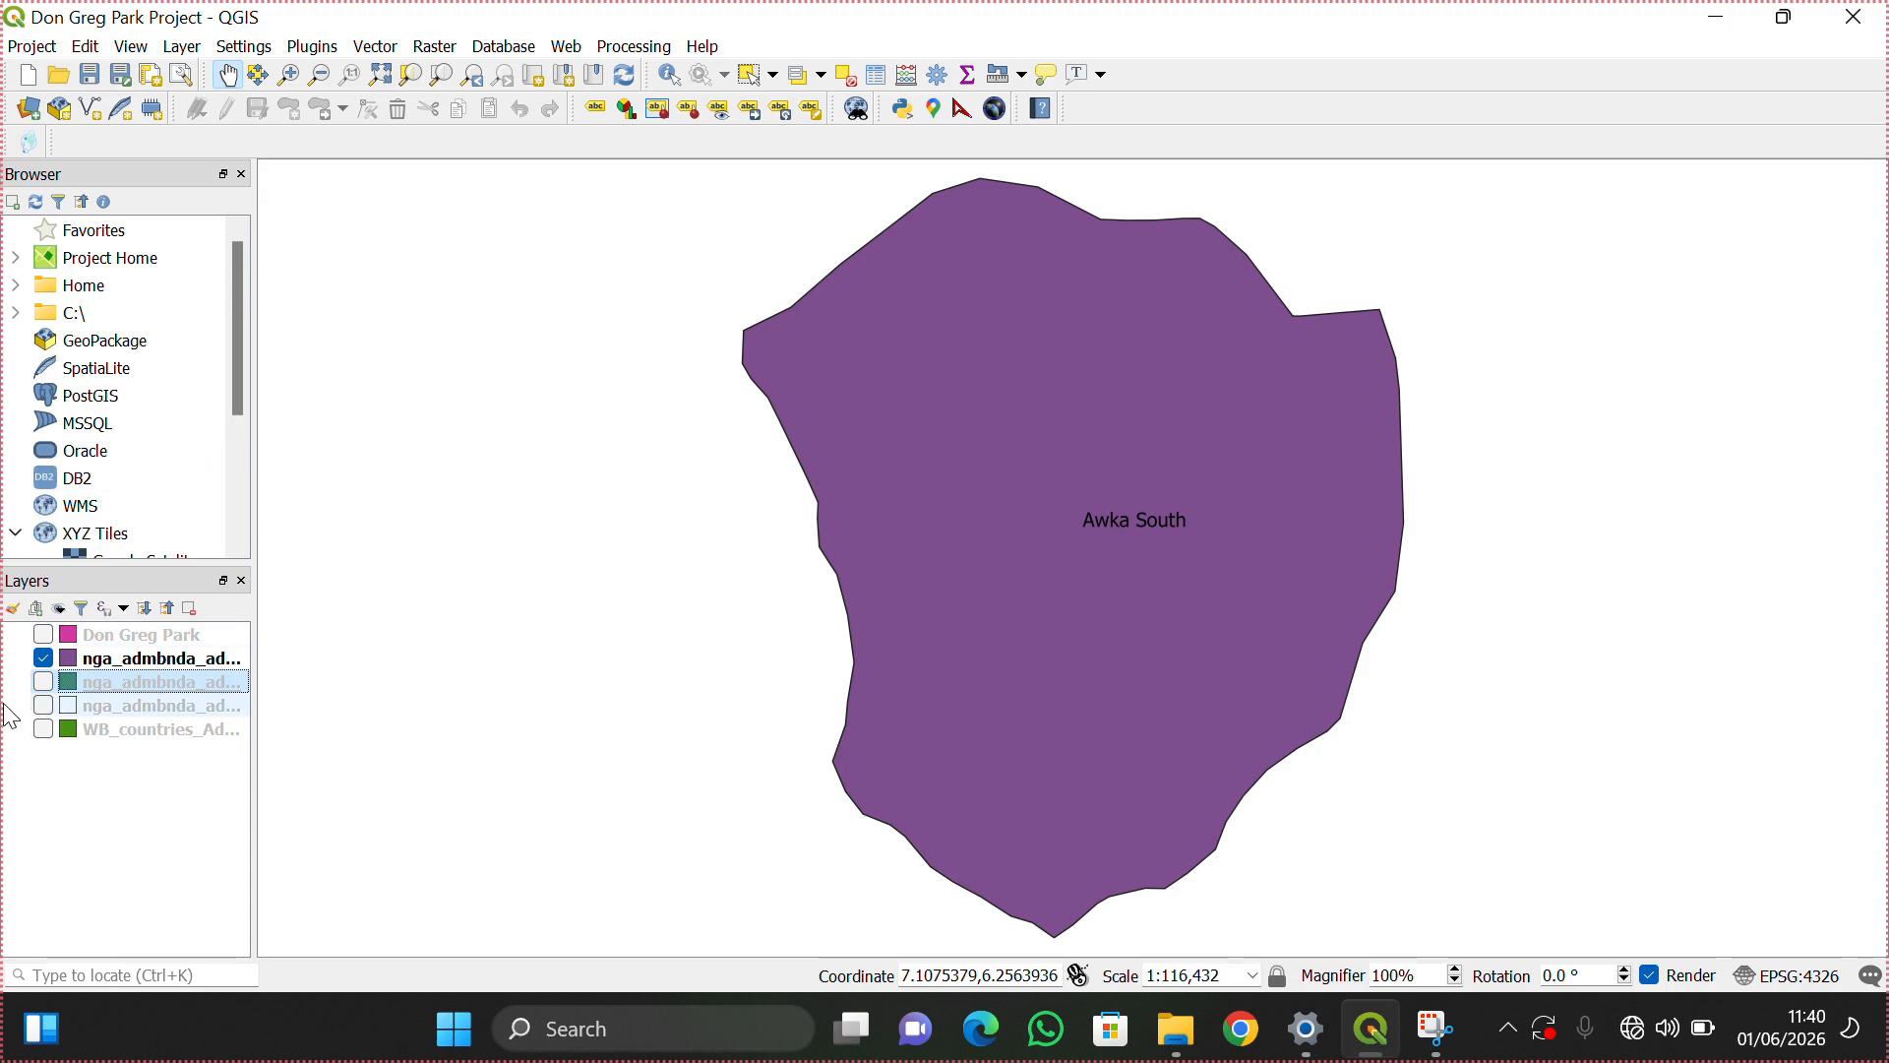
Step: Check Awka South's location against the WB_countries world map, leaving only the WB_countries layer shown
click(43, 729)
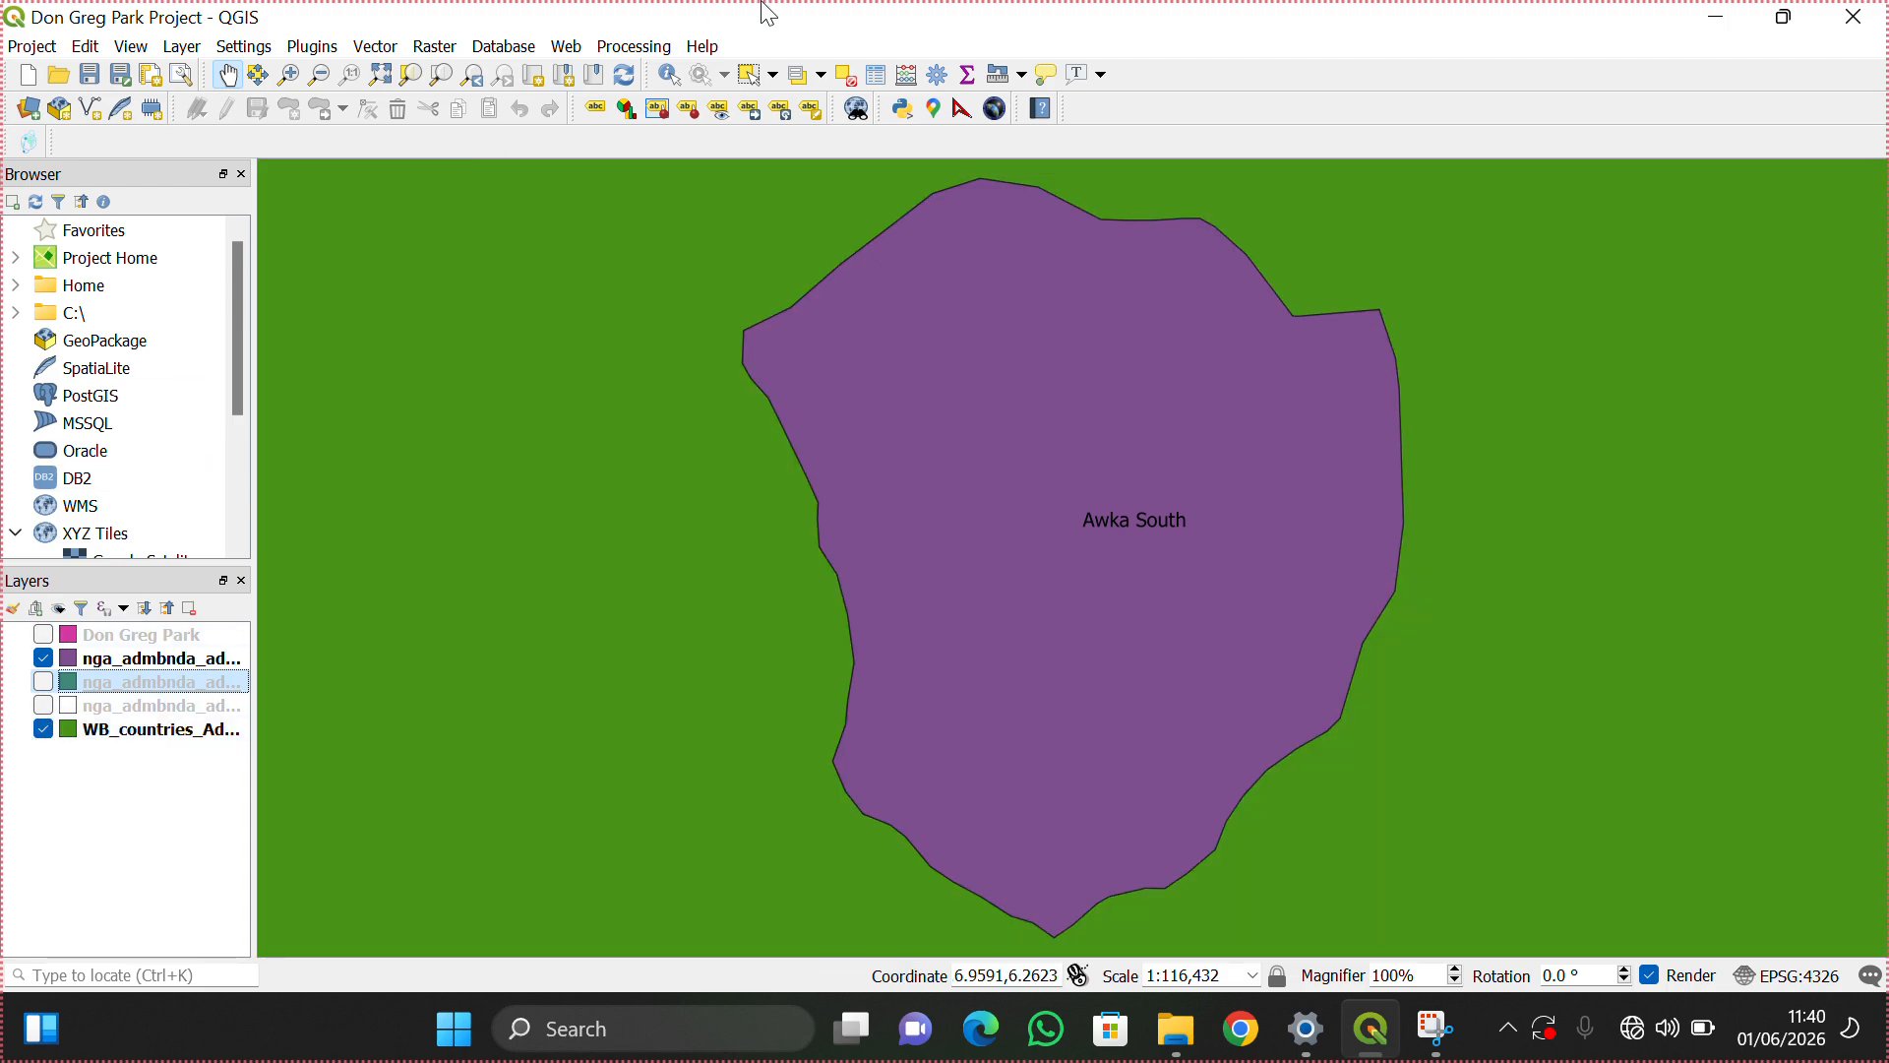
click(390, 79)
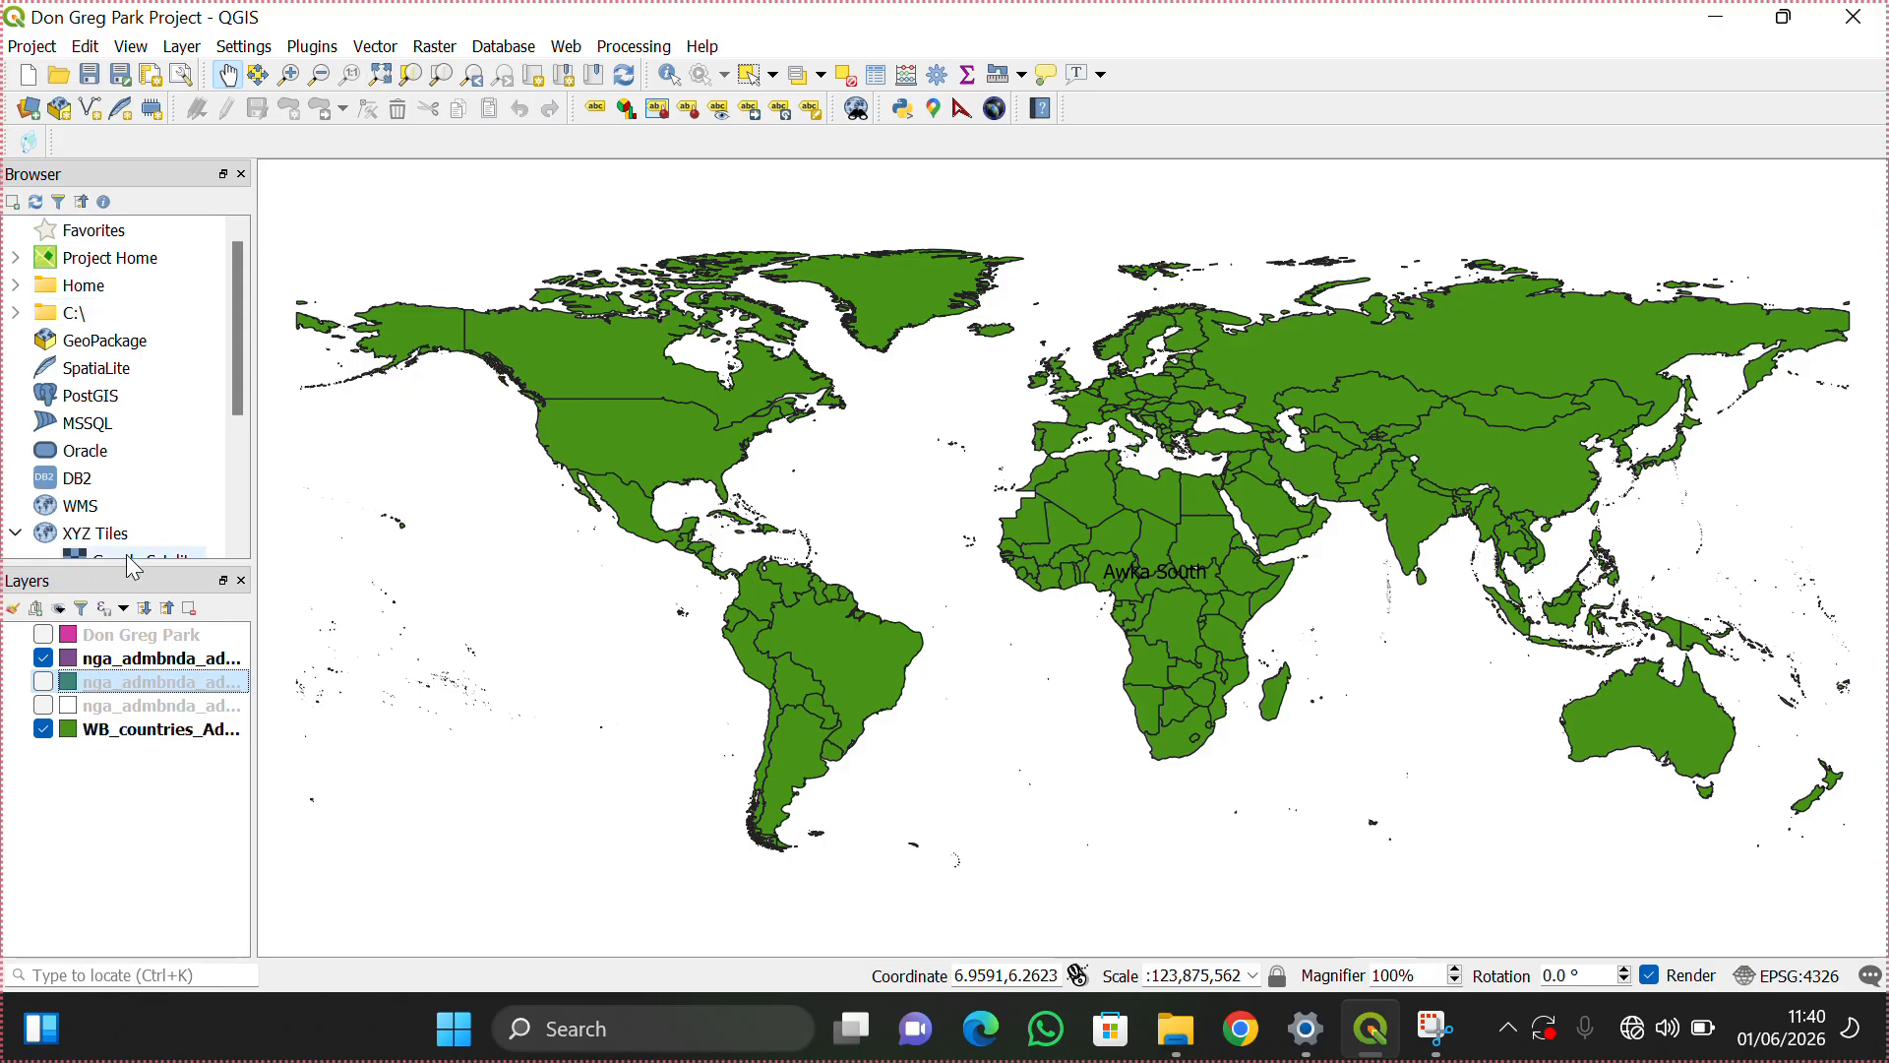
click(43, 656)
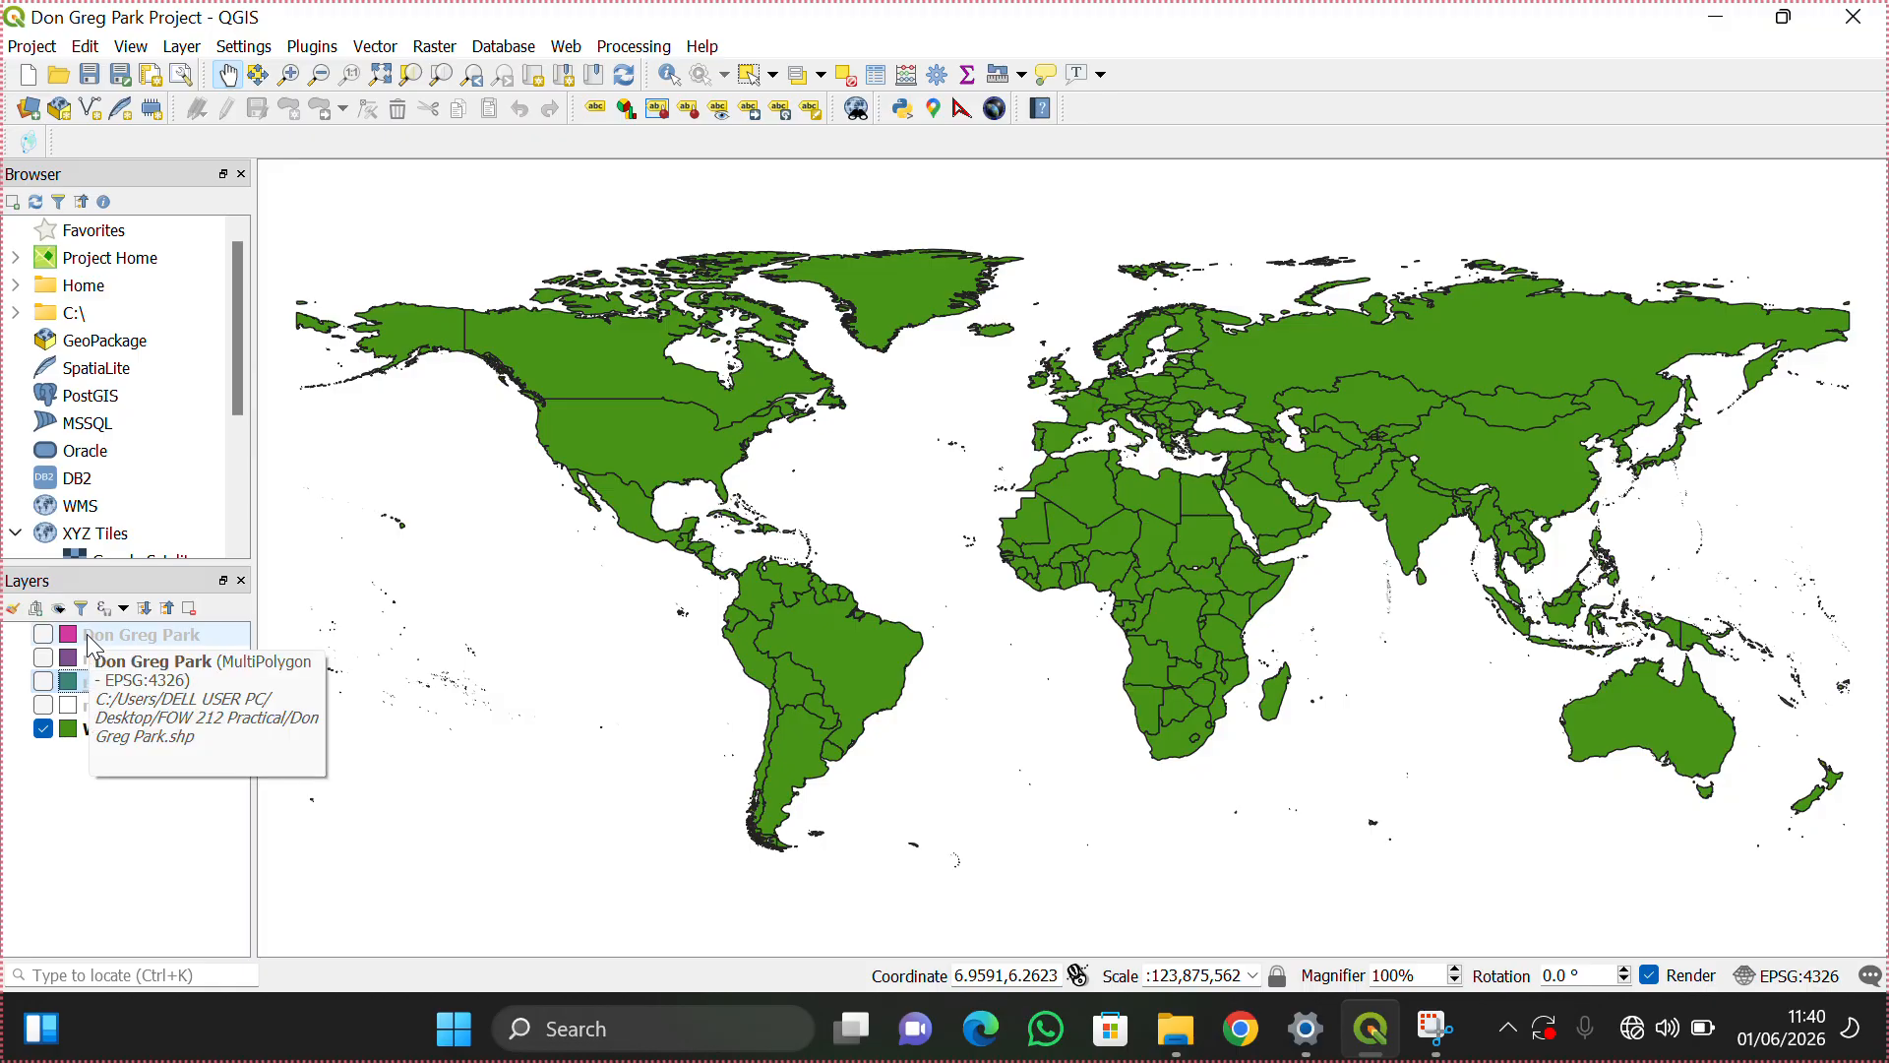
Step: Turn on labels for the Don Greg Park layer, using the Name field as the label
right_click(86, 633)
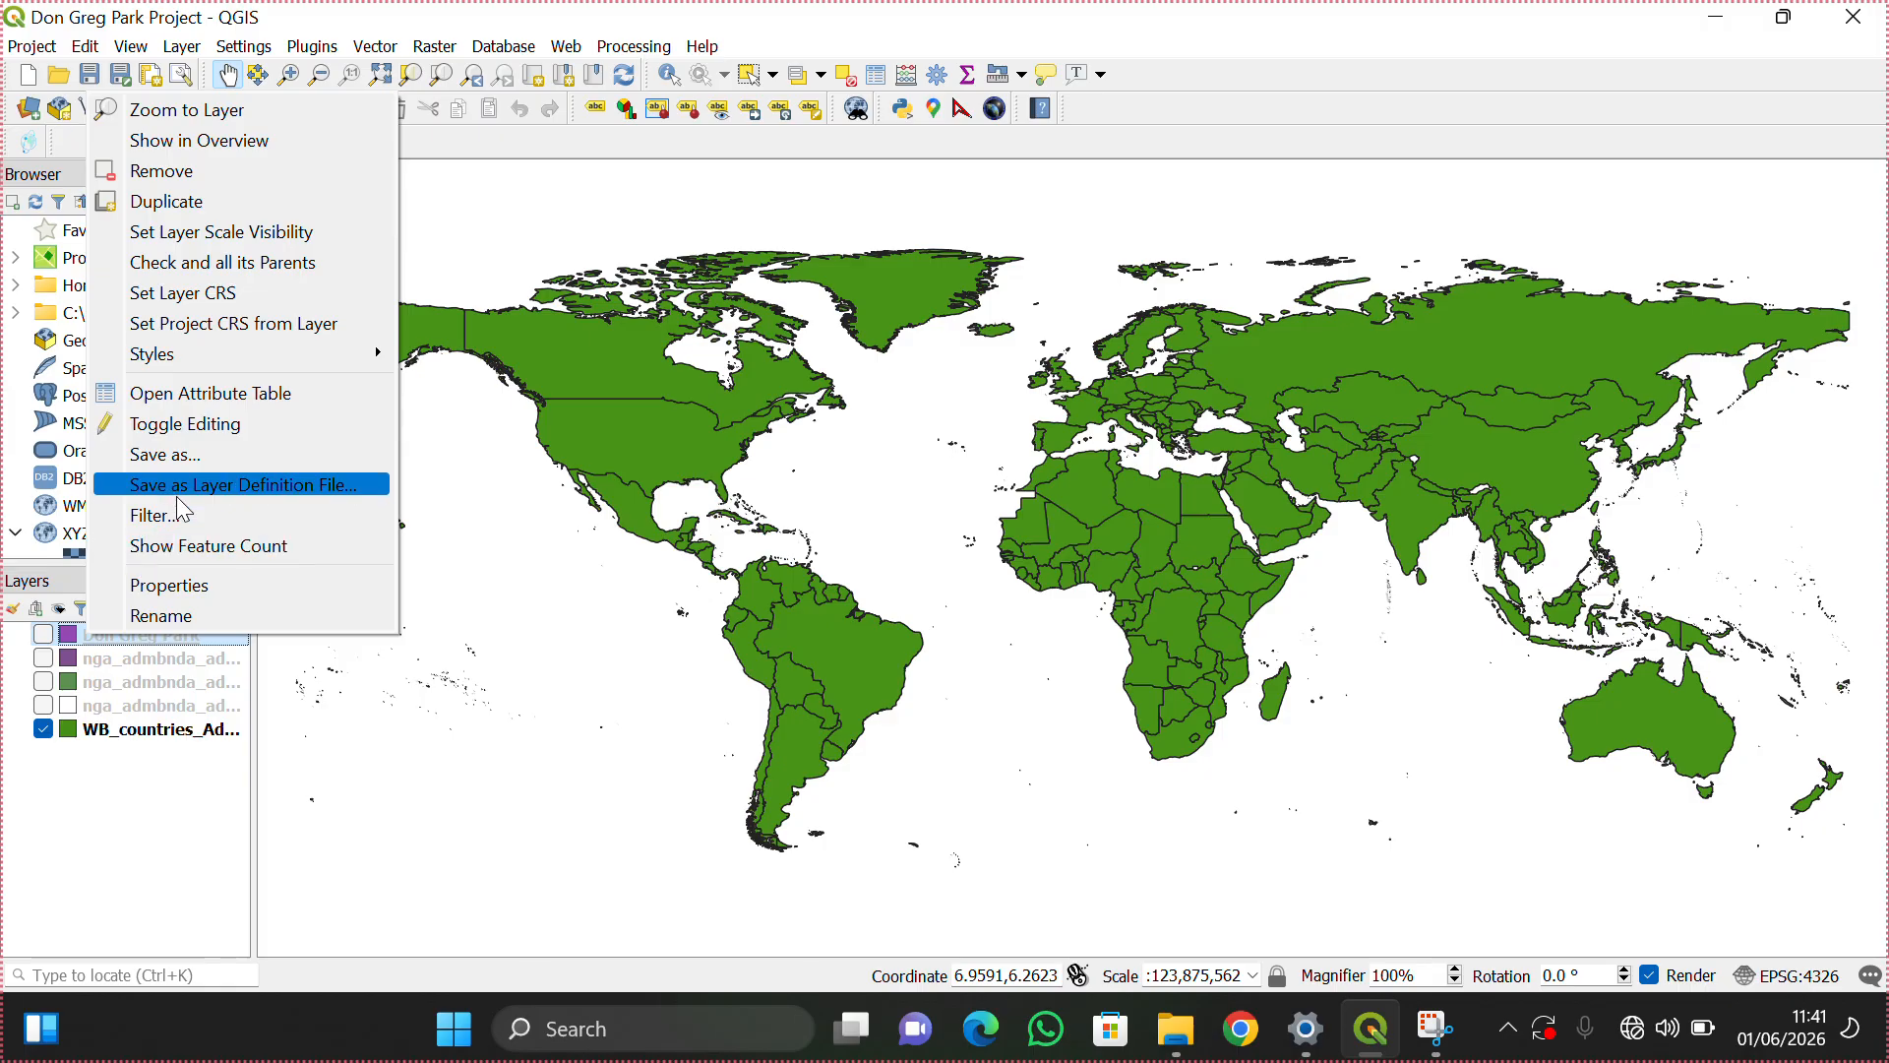
click(168, 587)
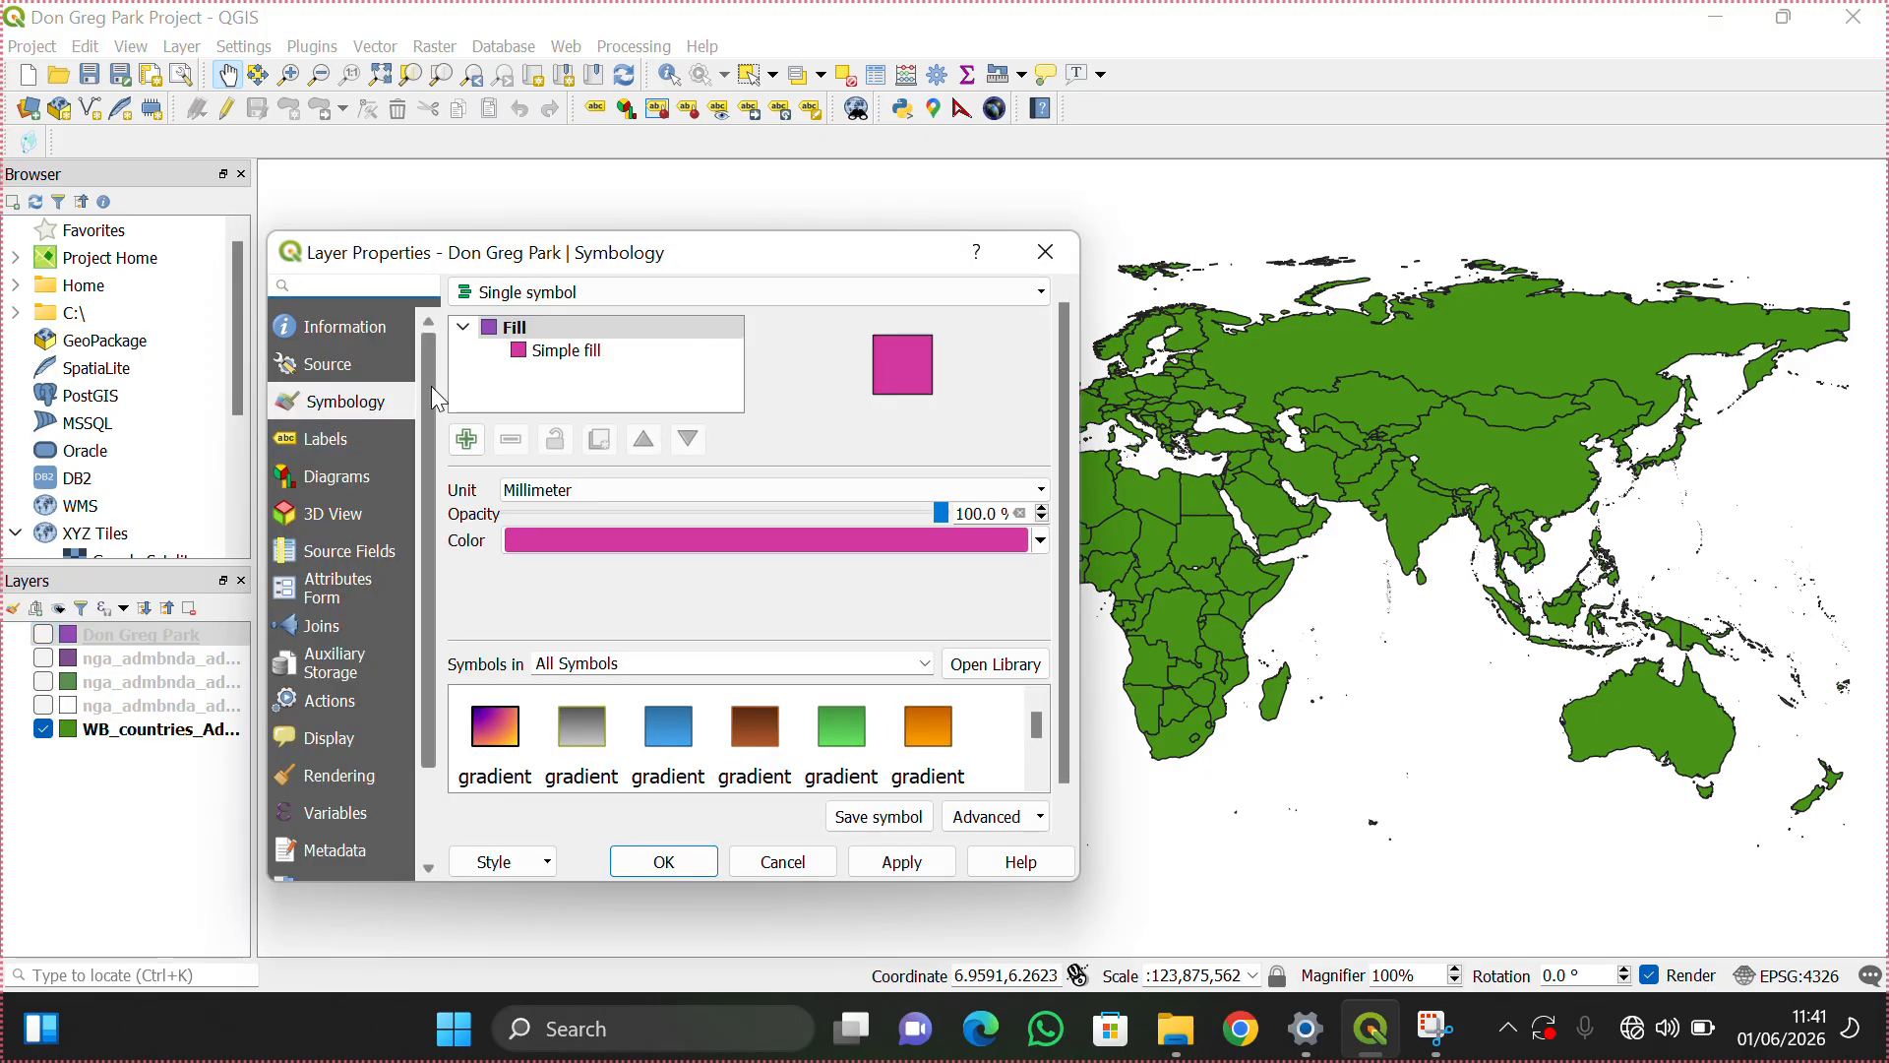
click(328, 440)
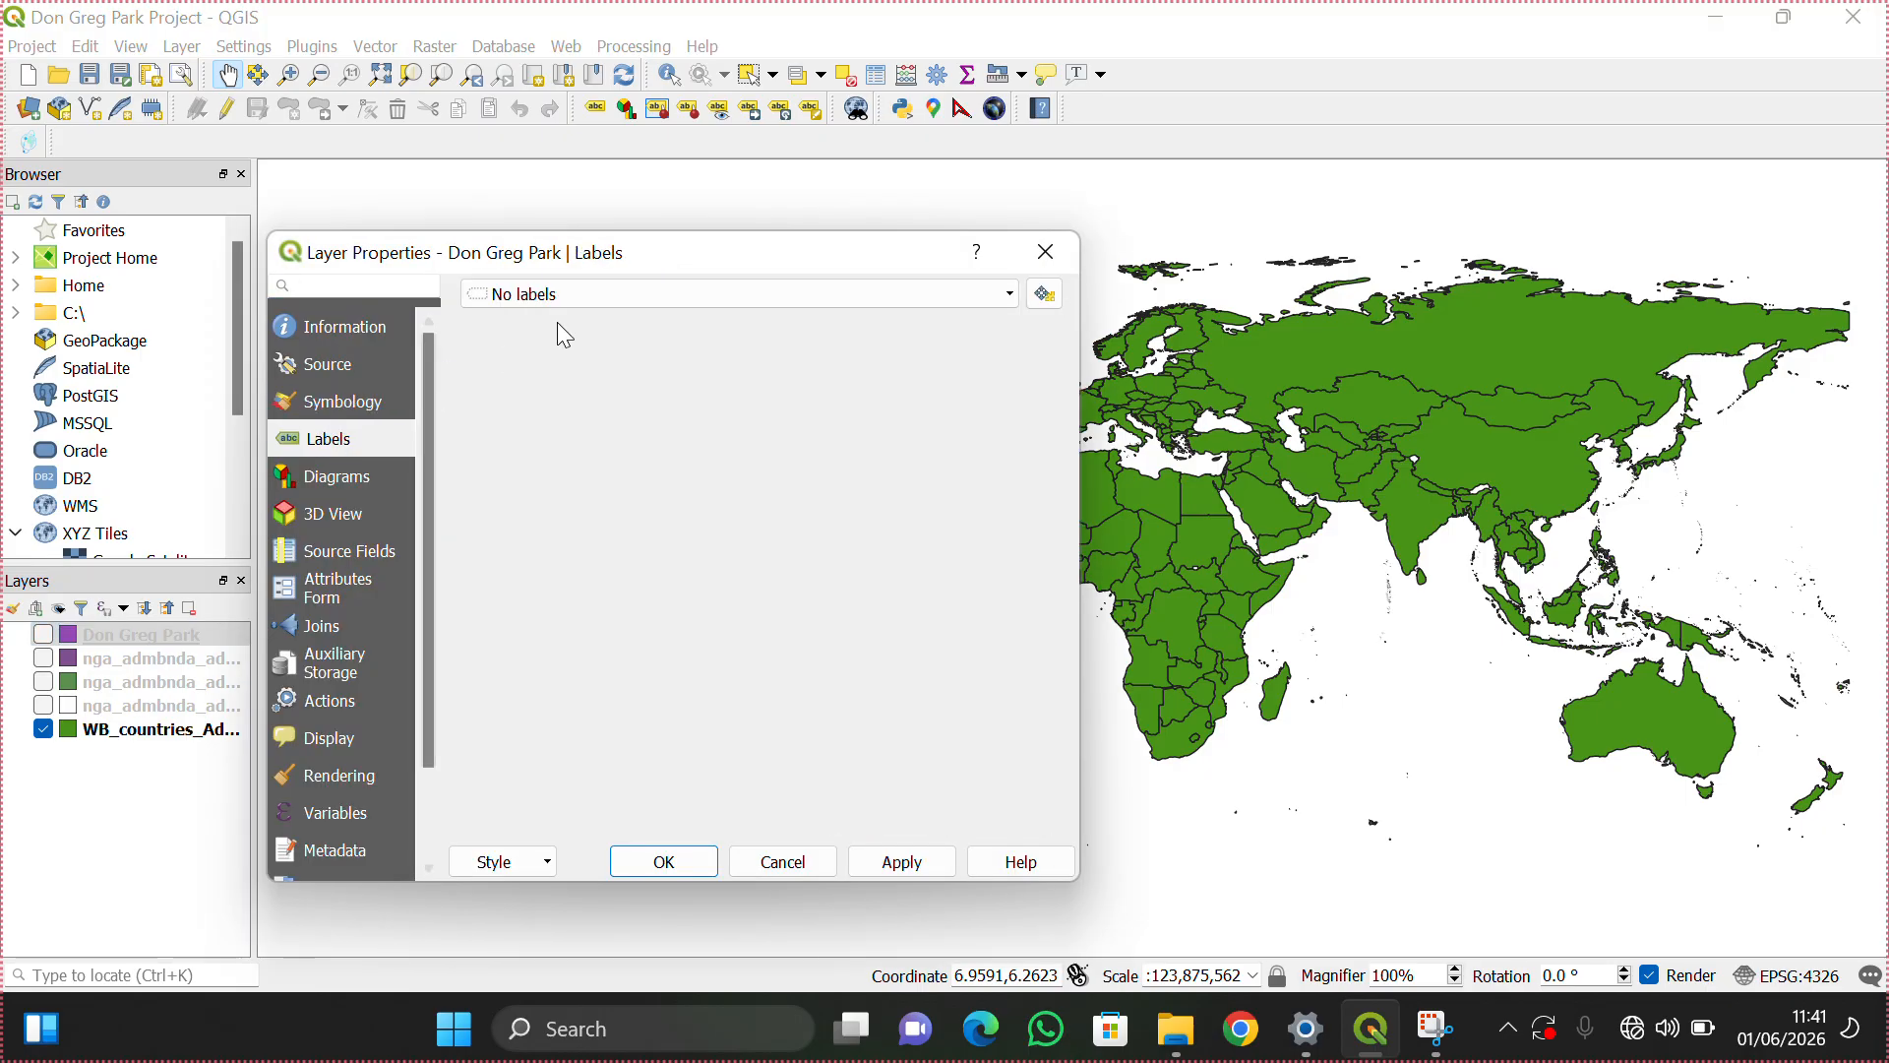
click(635, 297)
click(610, 344)
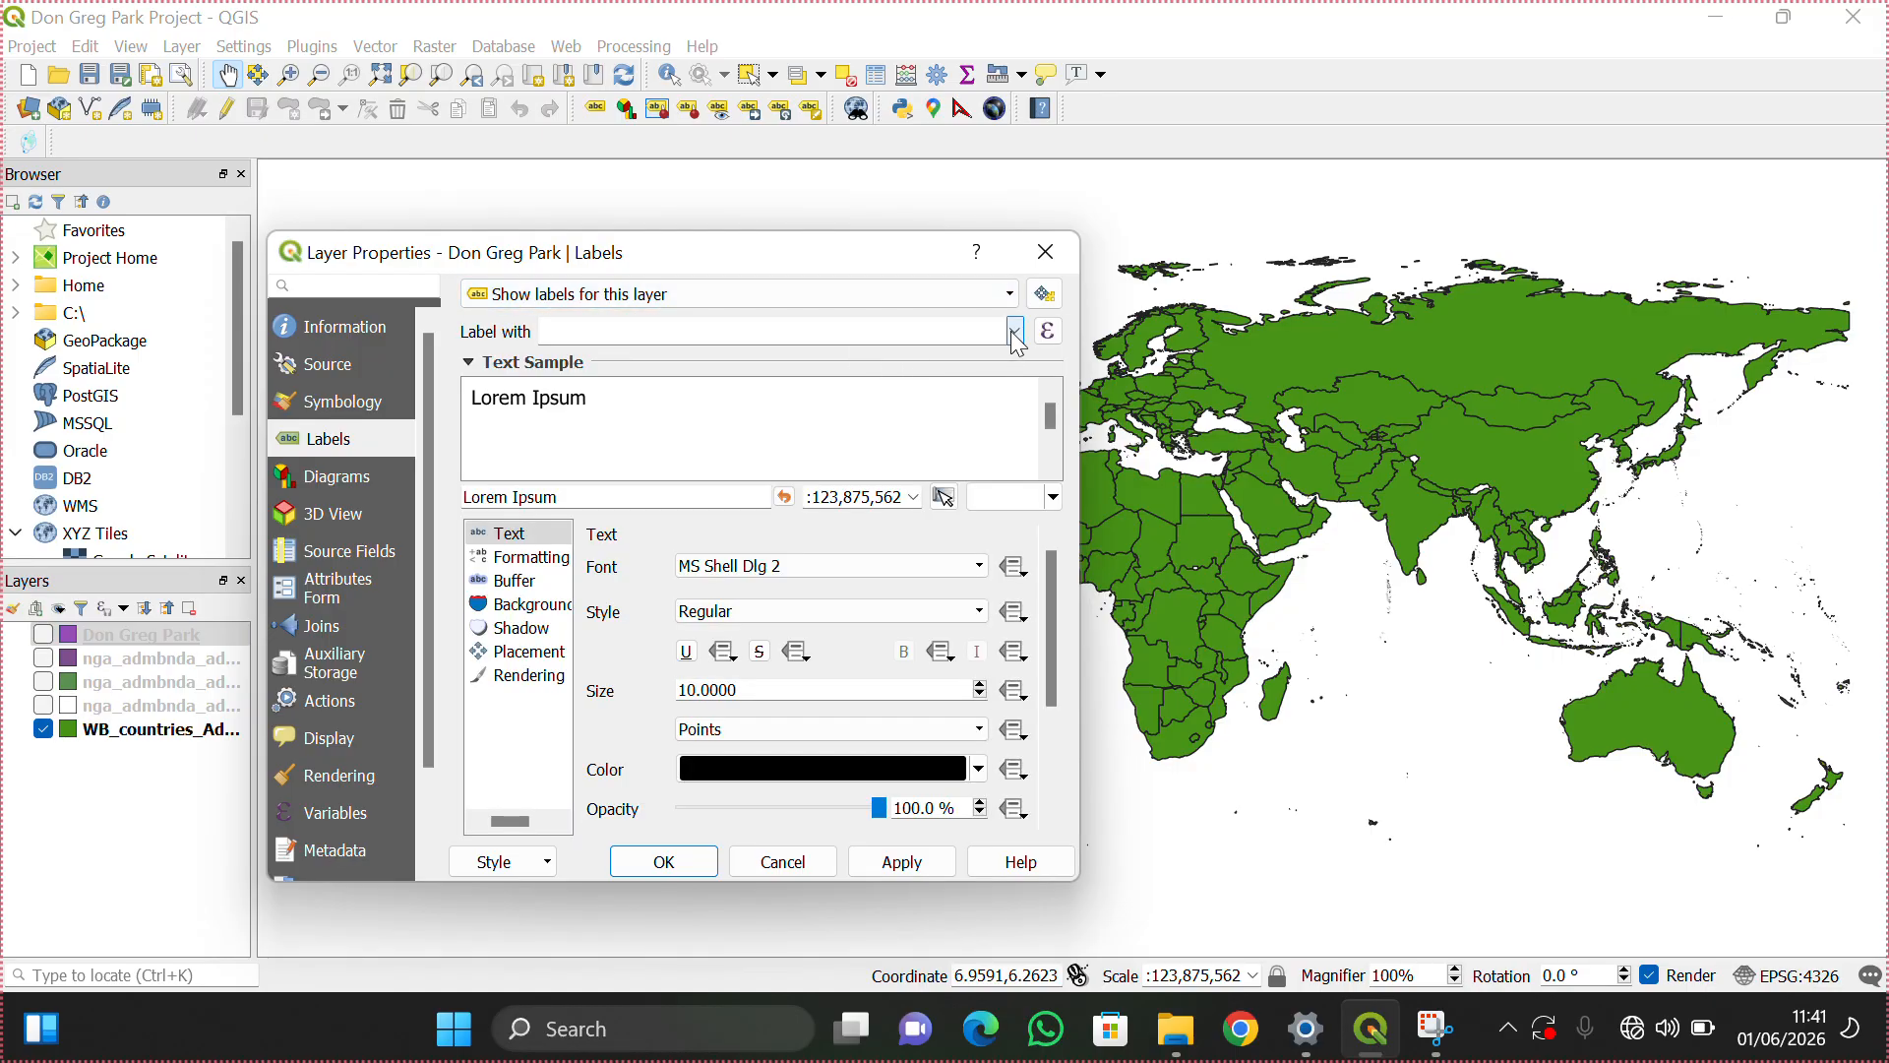
click(1011, 330)
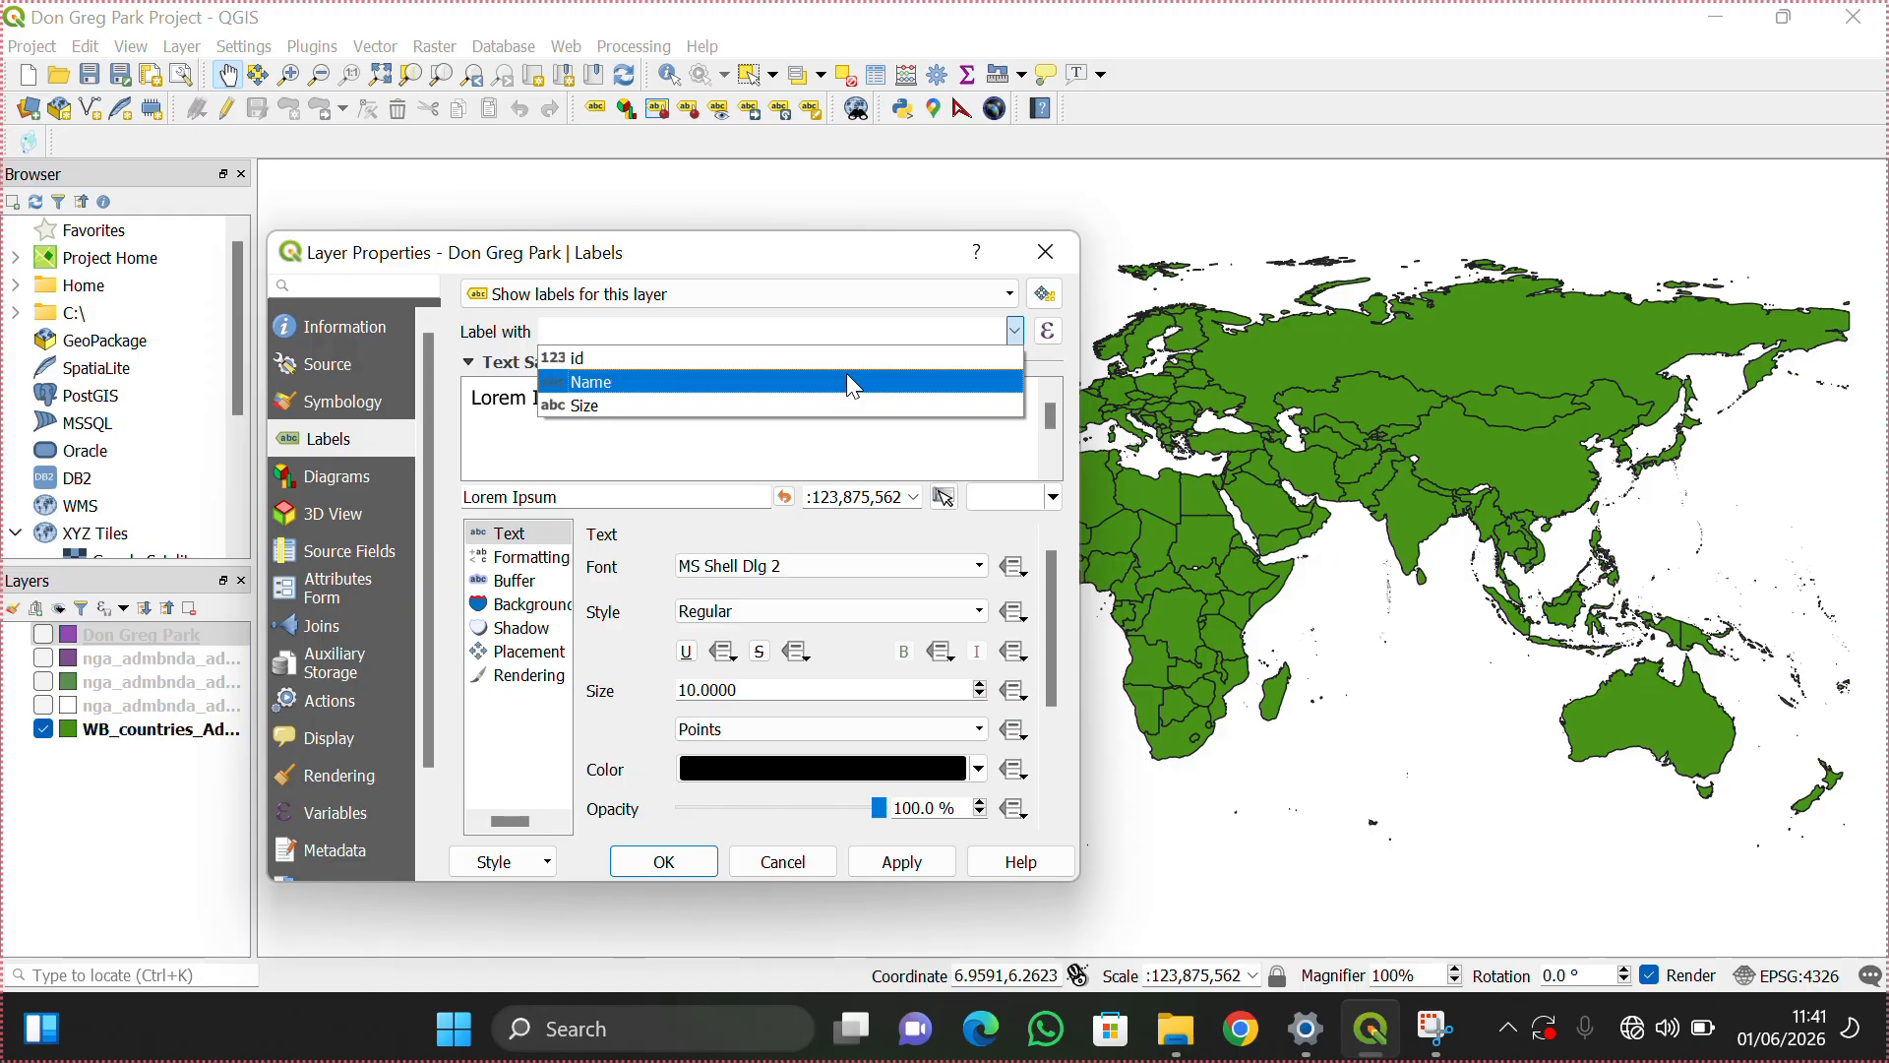
click(805, 382)
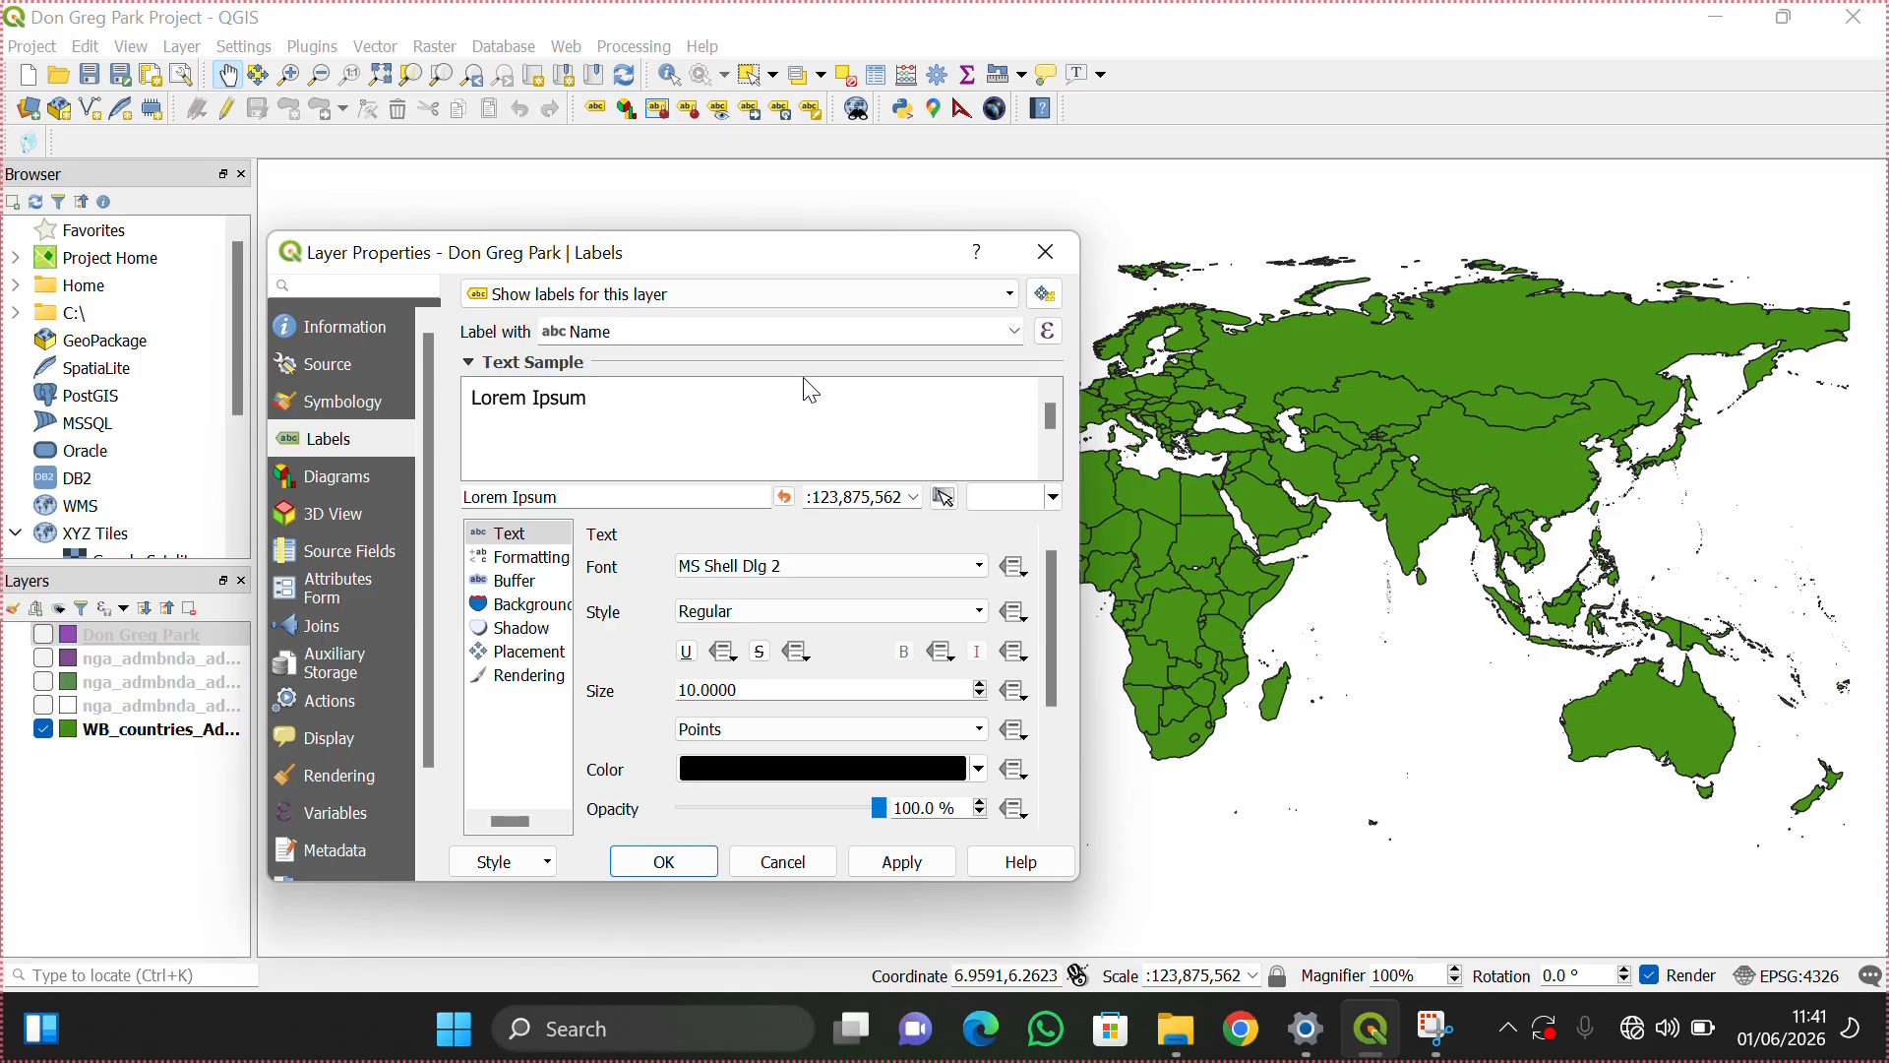
click(930, 870)
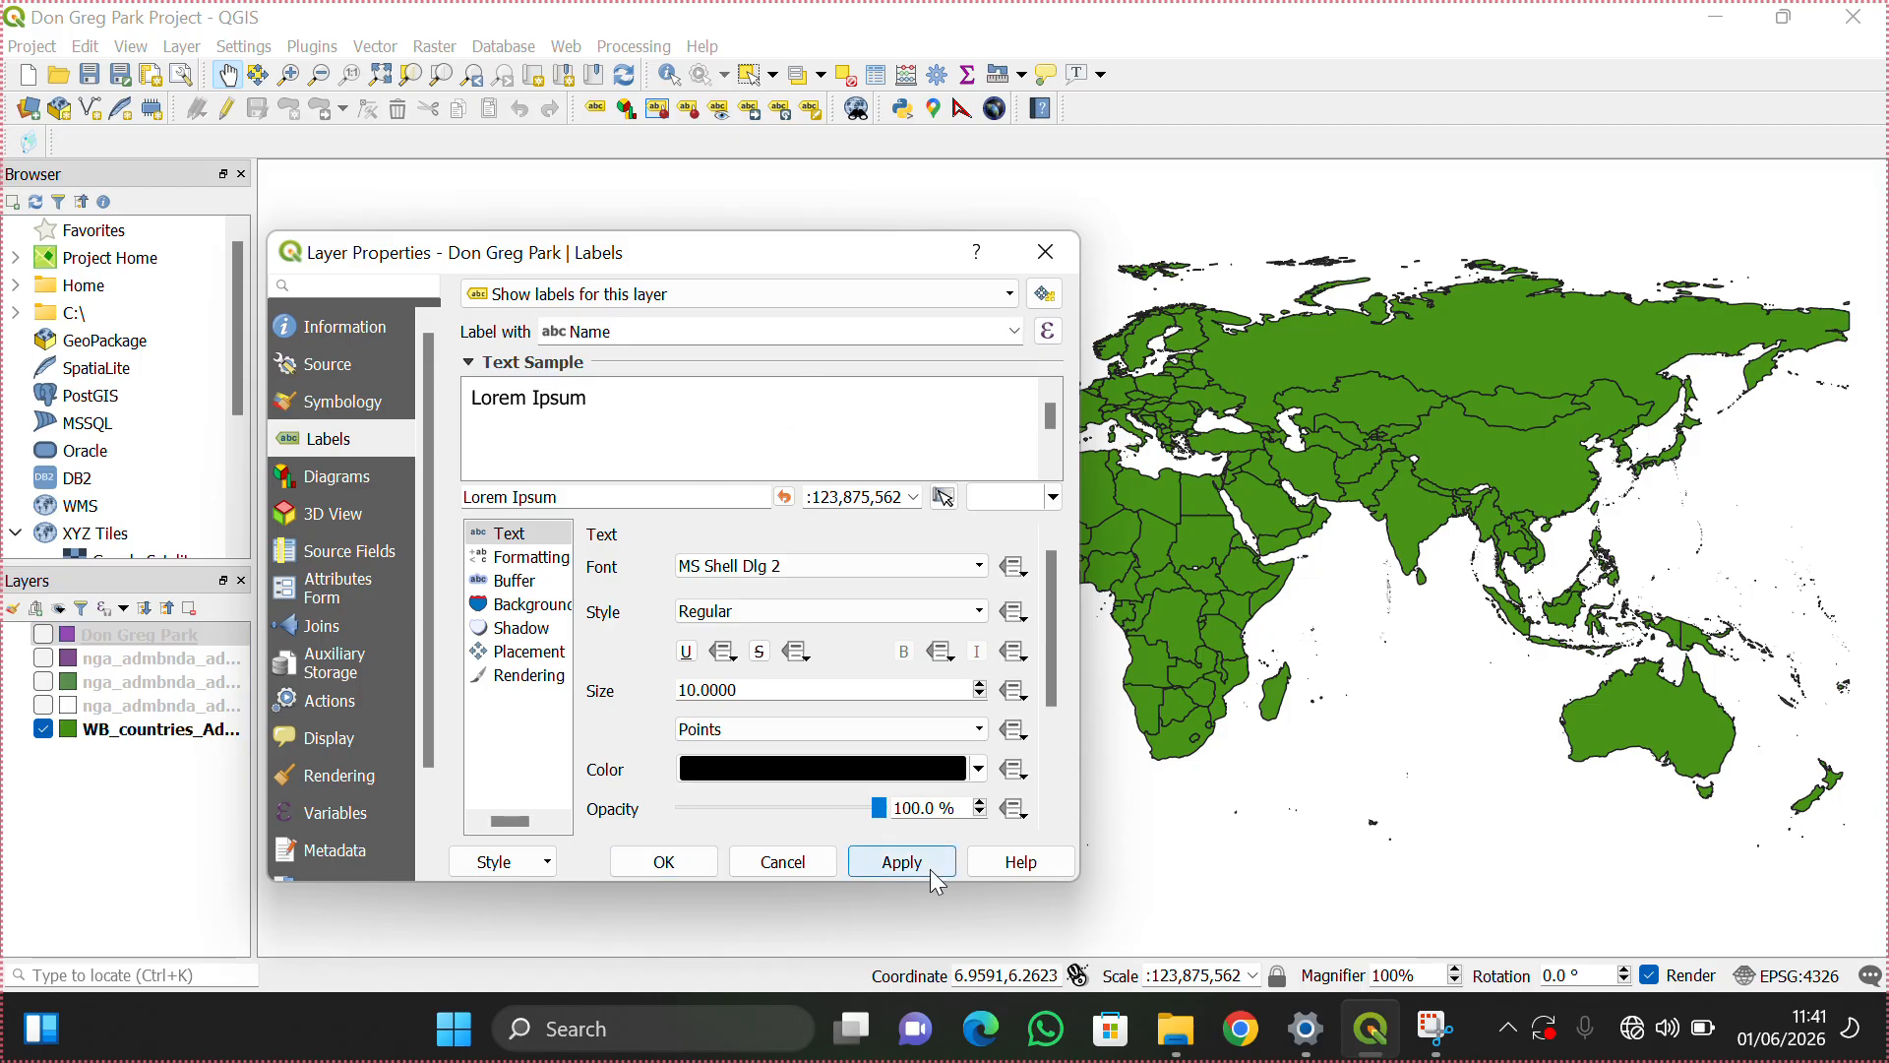
click(683, 865)
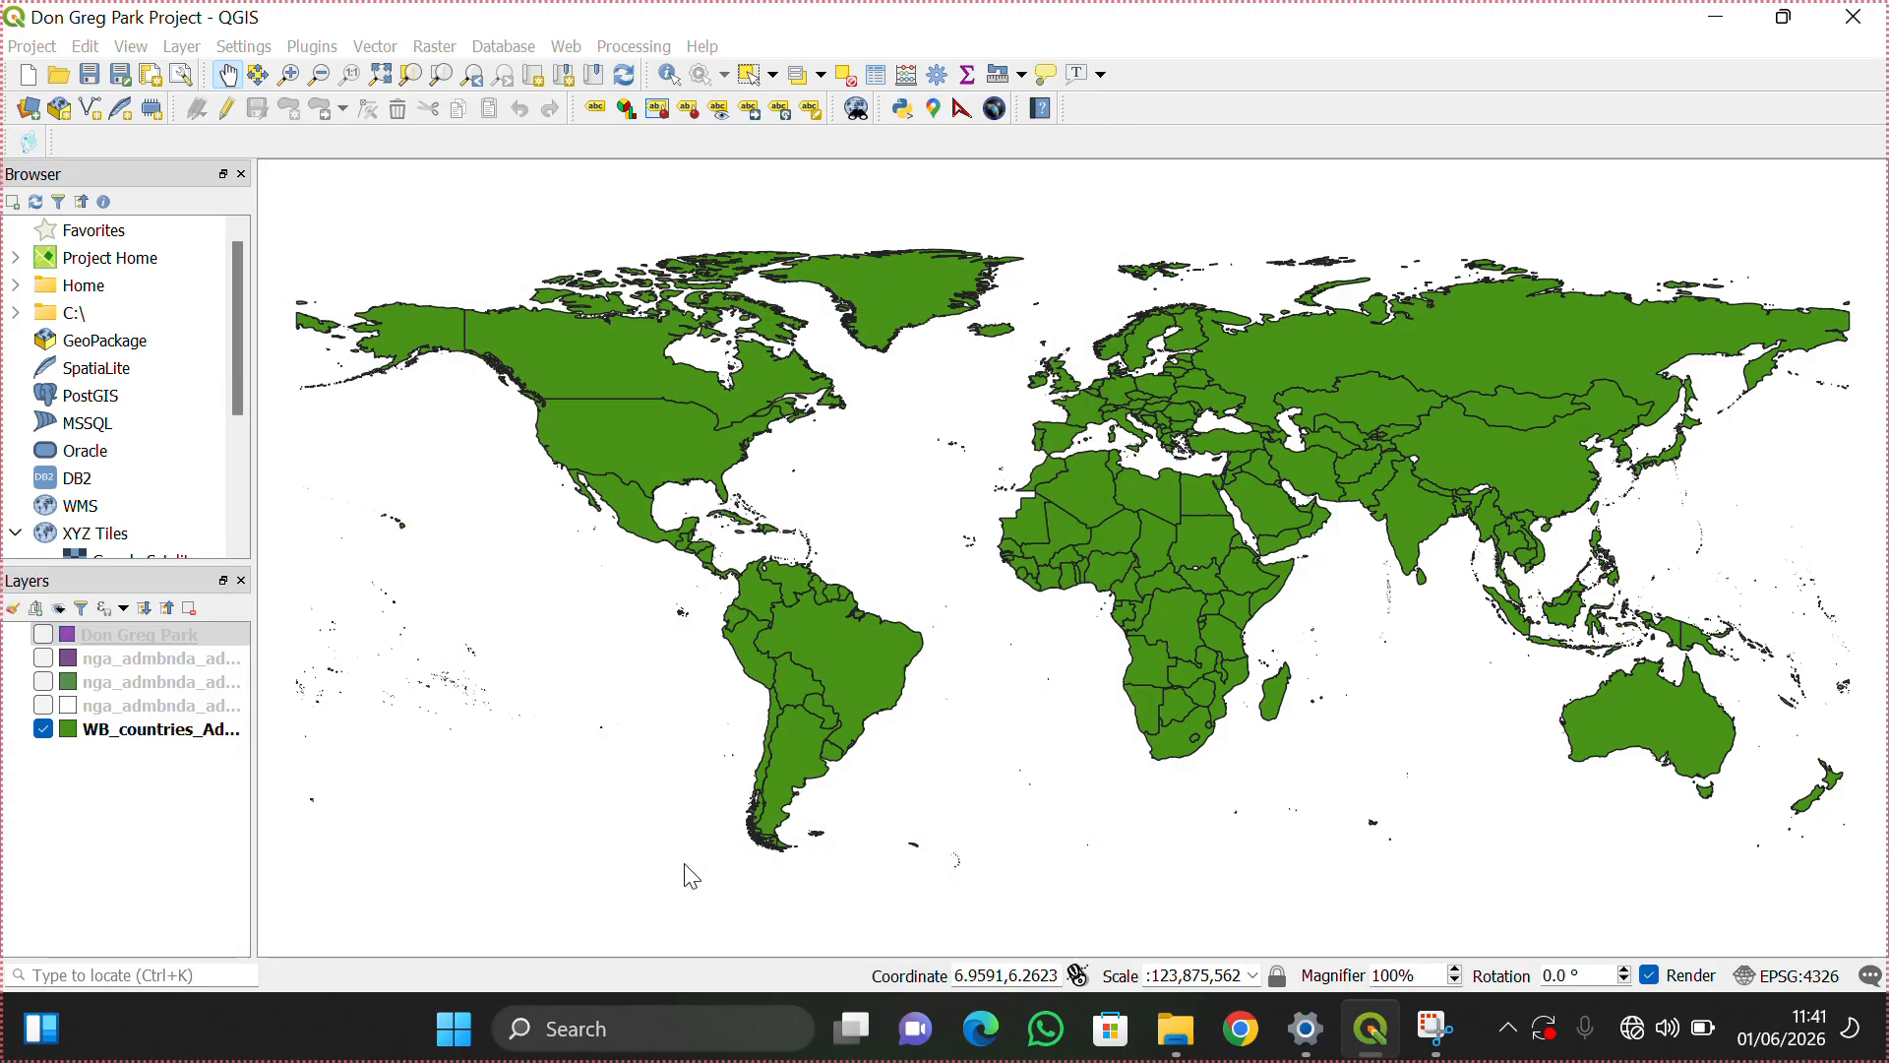
Step: Show only the Don Greg Park layer and check its name label with the whole polygon in view
click(43, 635)
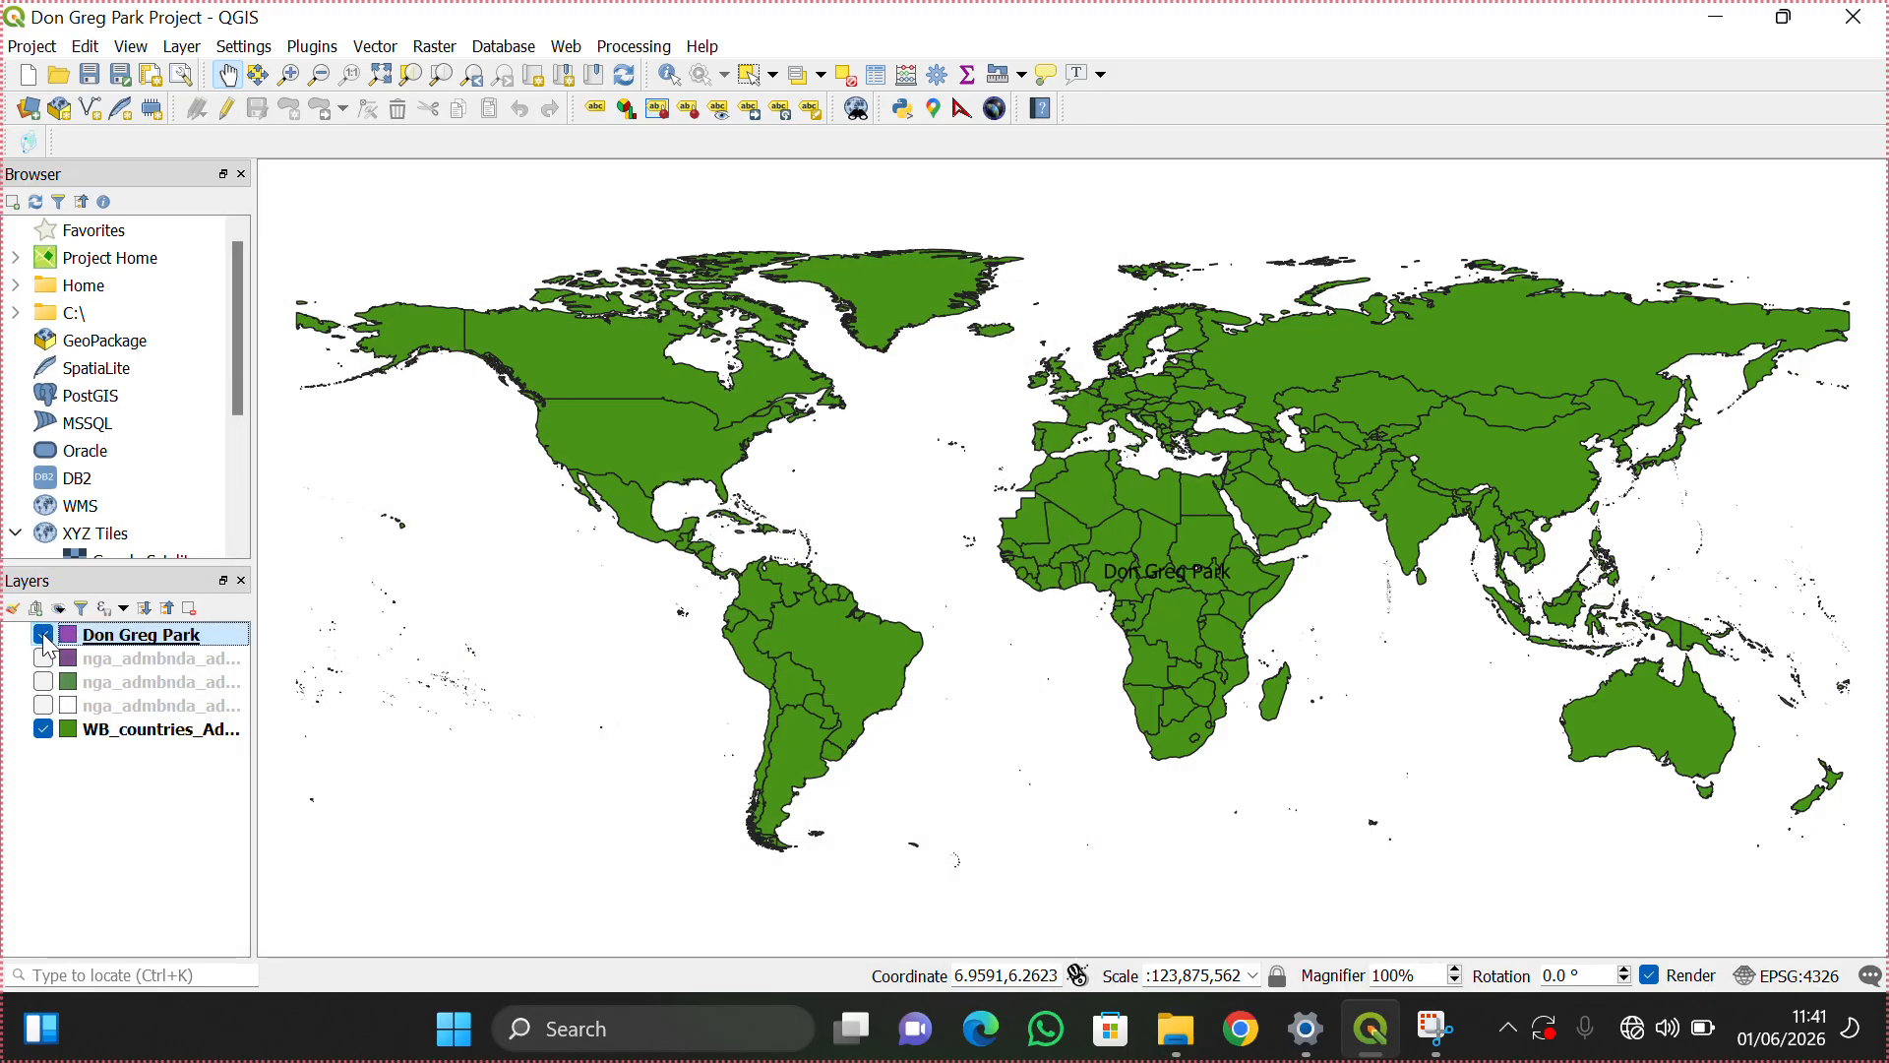
click(43, 730)
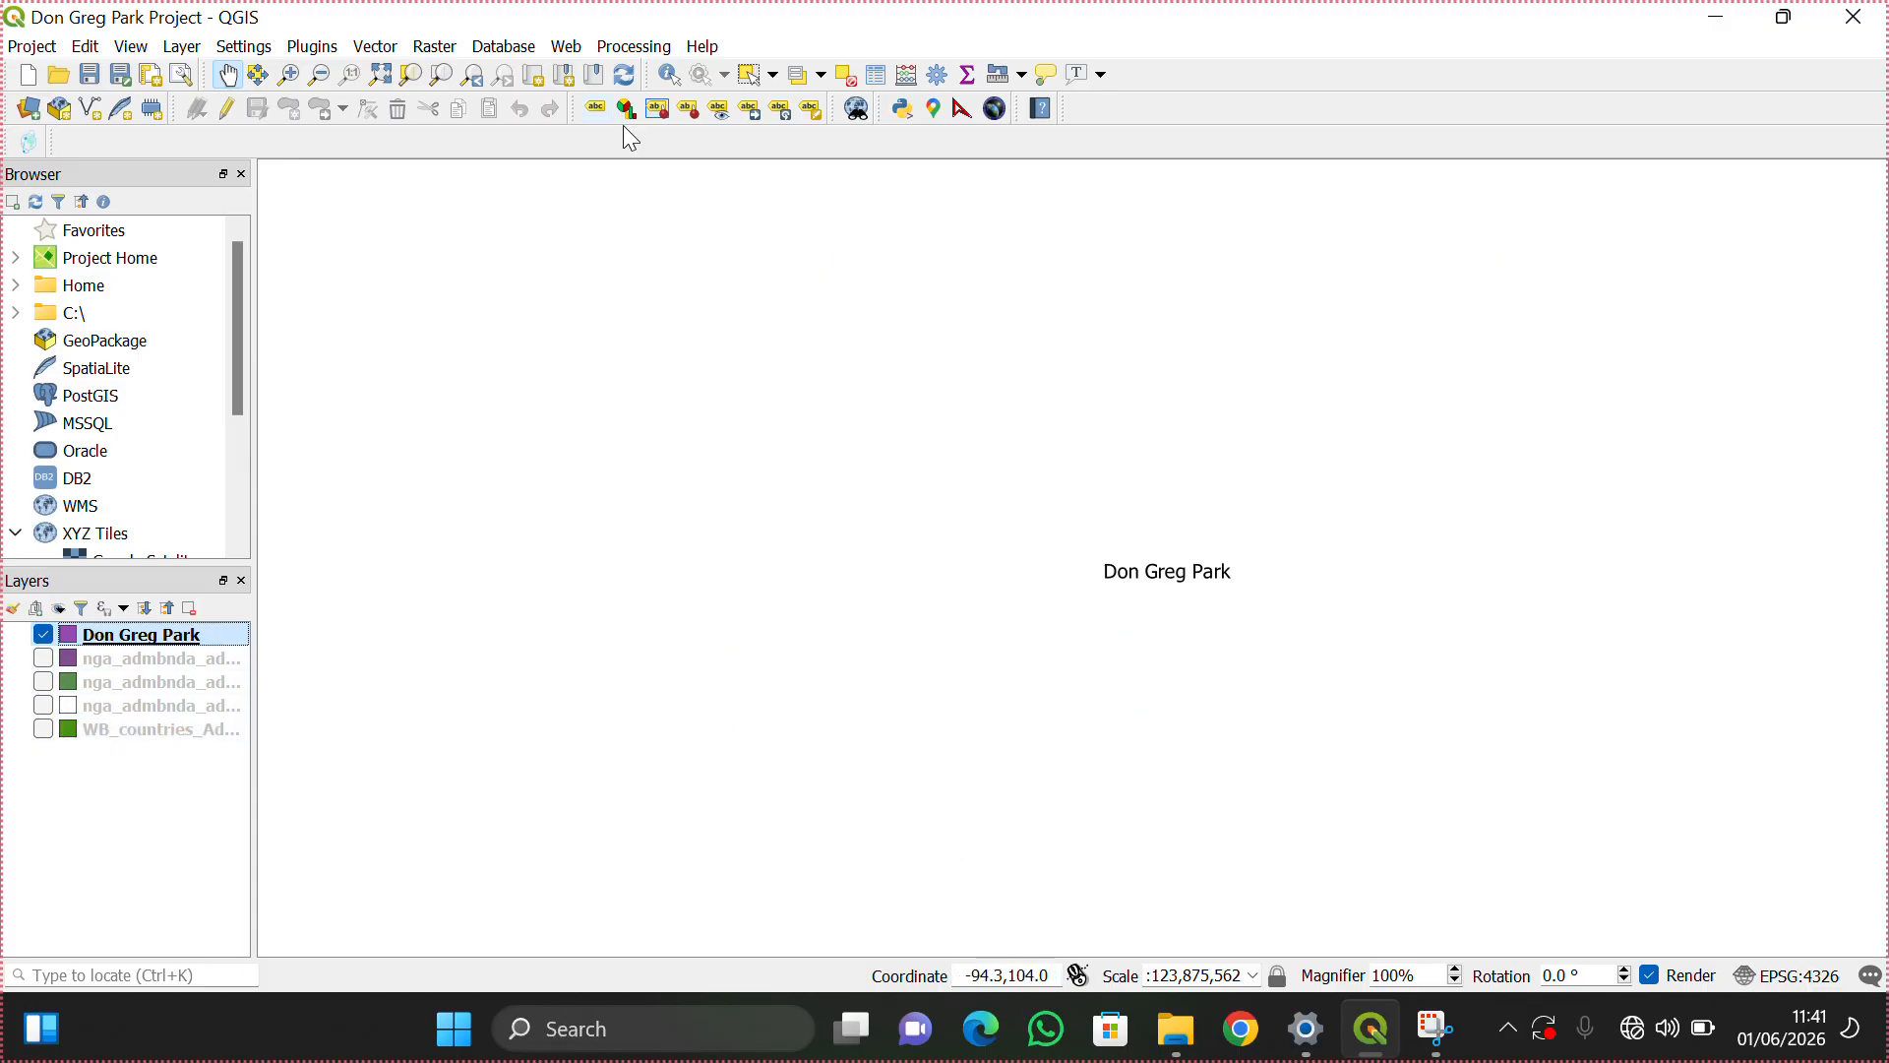
click(382, 75)
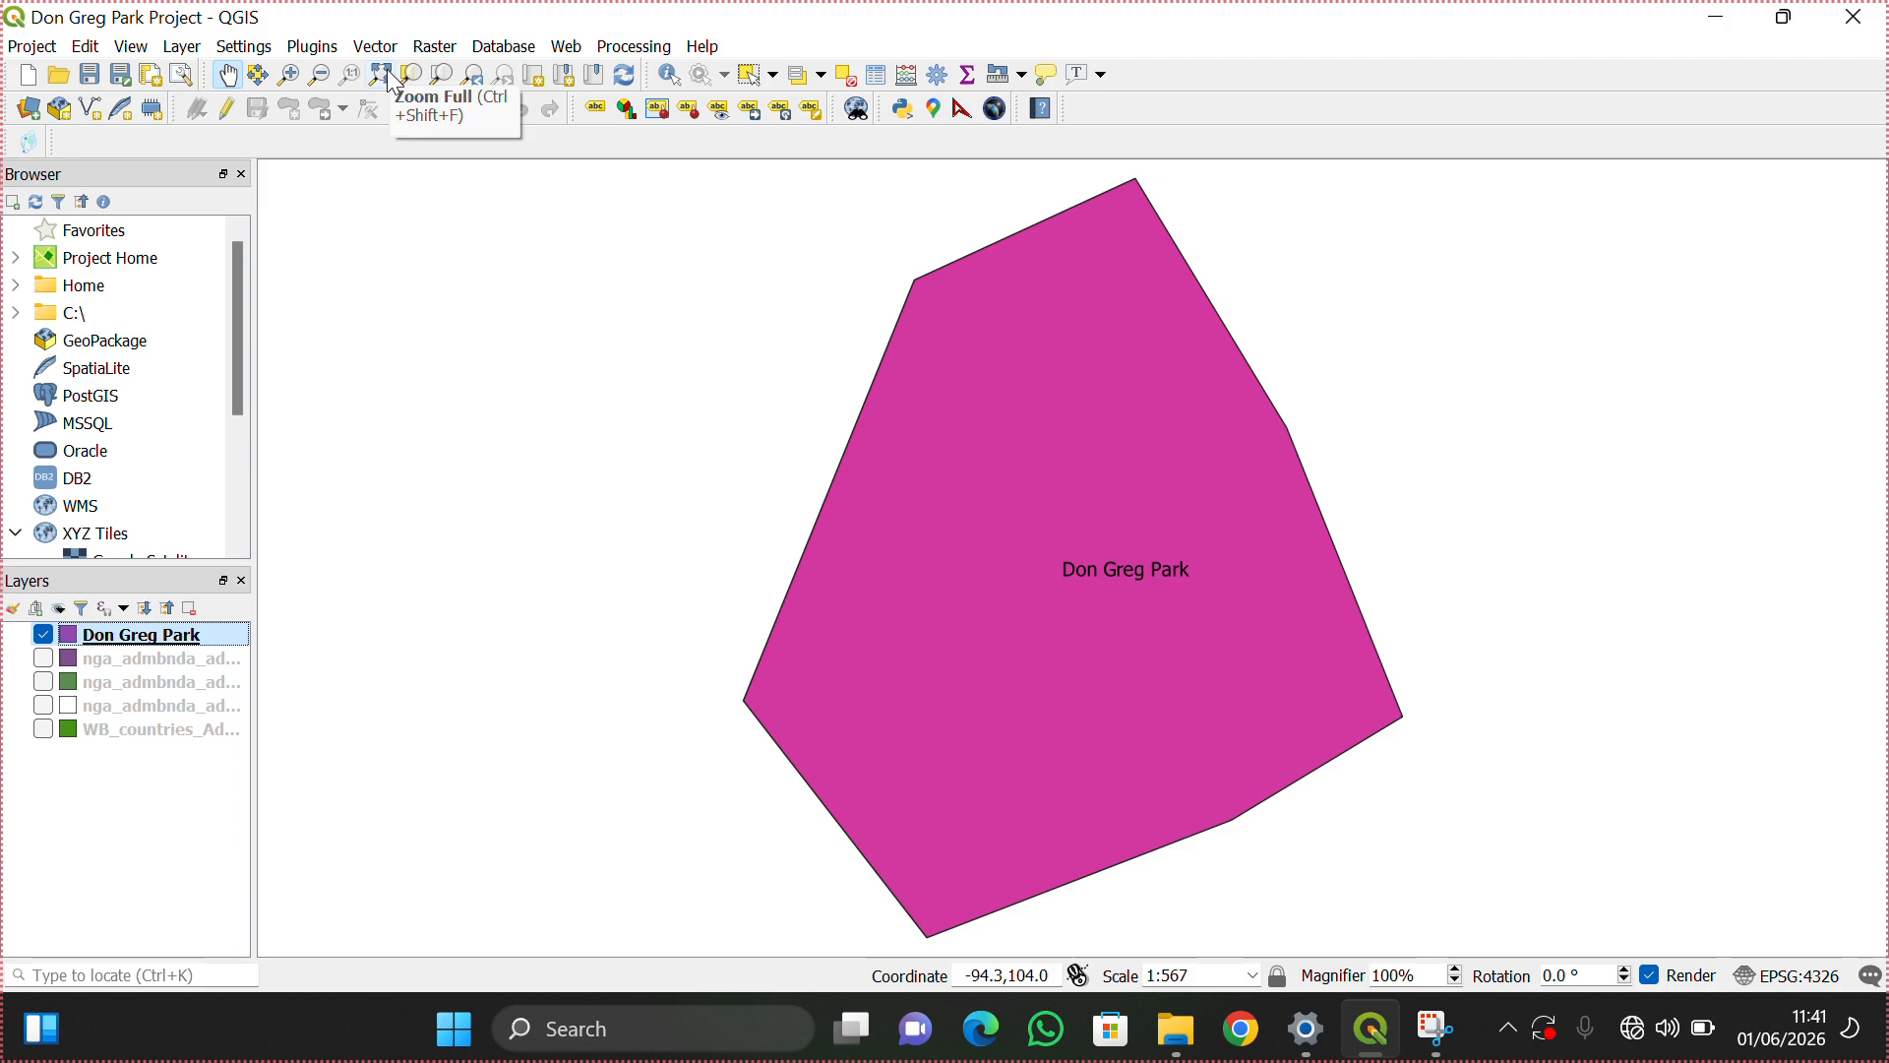
Step: Show the WB_countries layer with Don Greg Park and examine the park's location on the world map around Nigeria
click(43, 729)
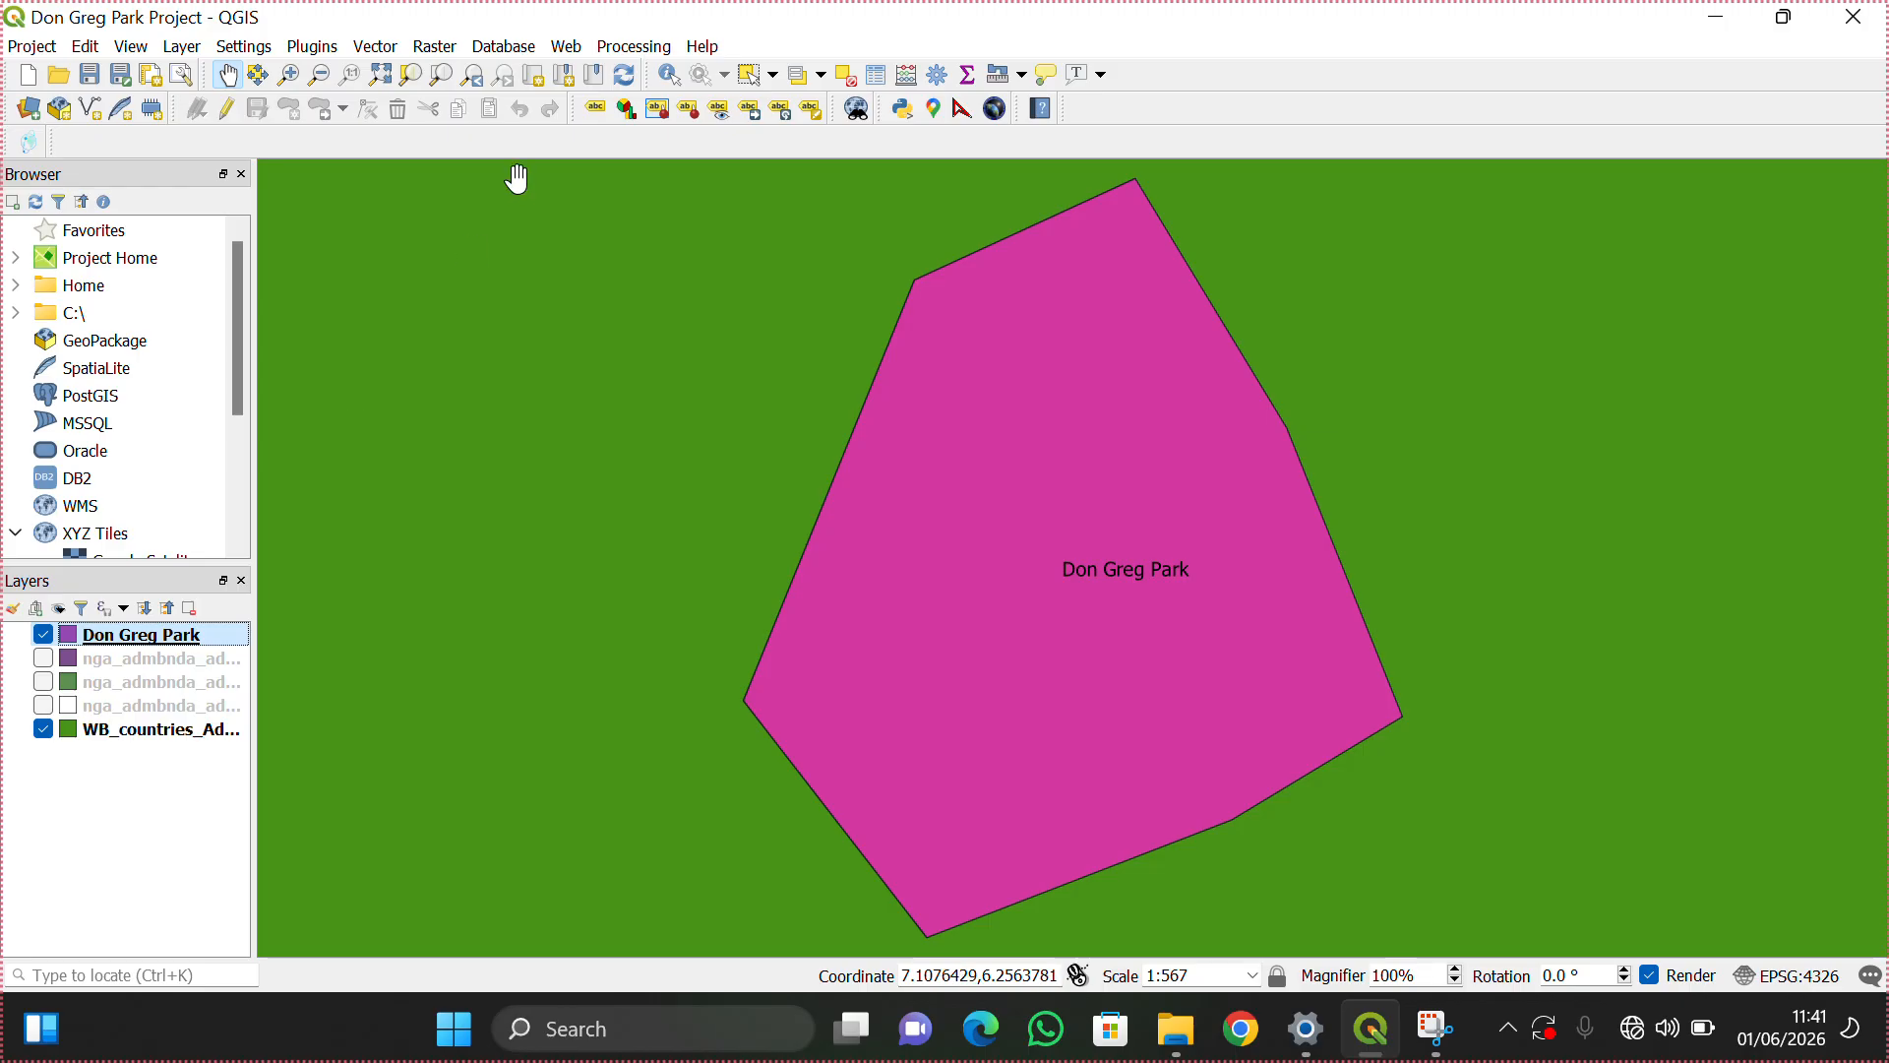
click(390, 79)
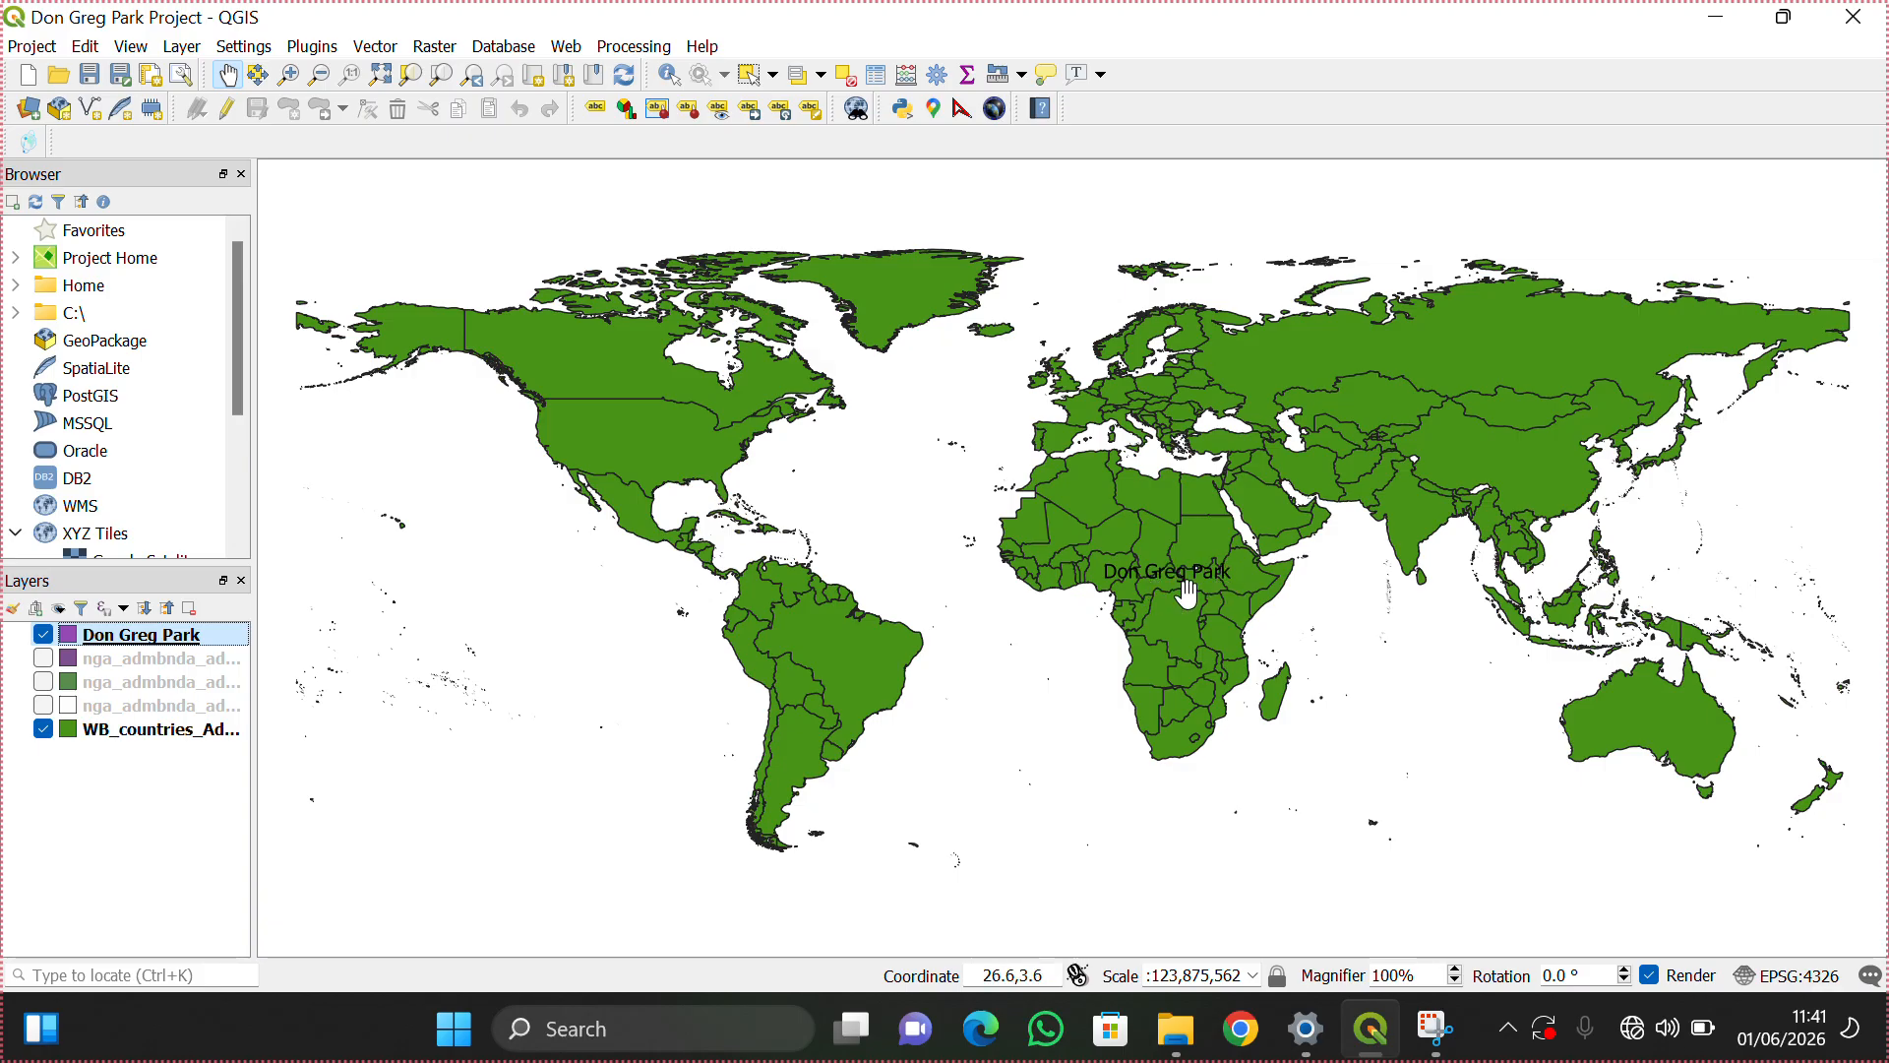
scroll(1166, 595, up, 3)
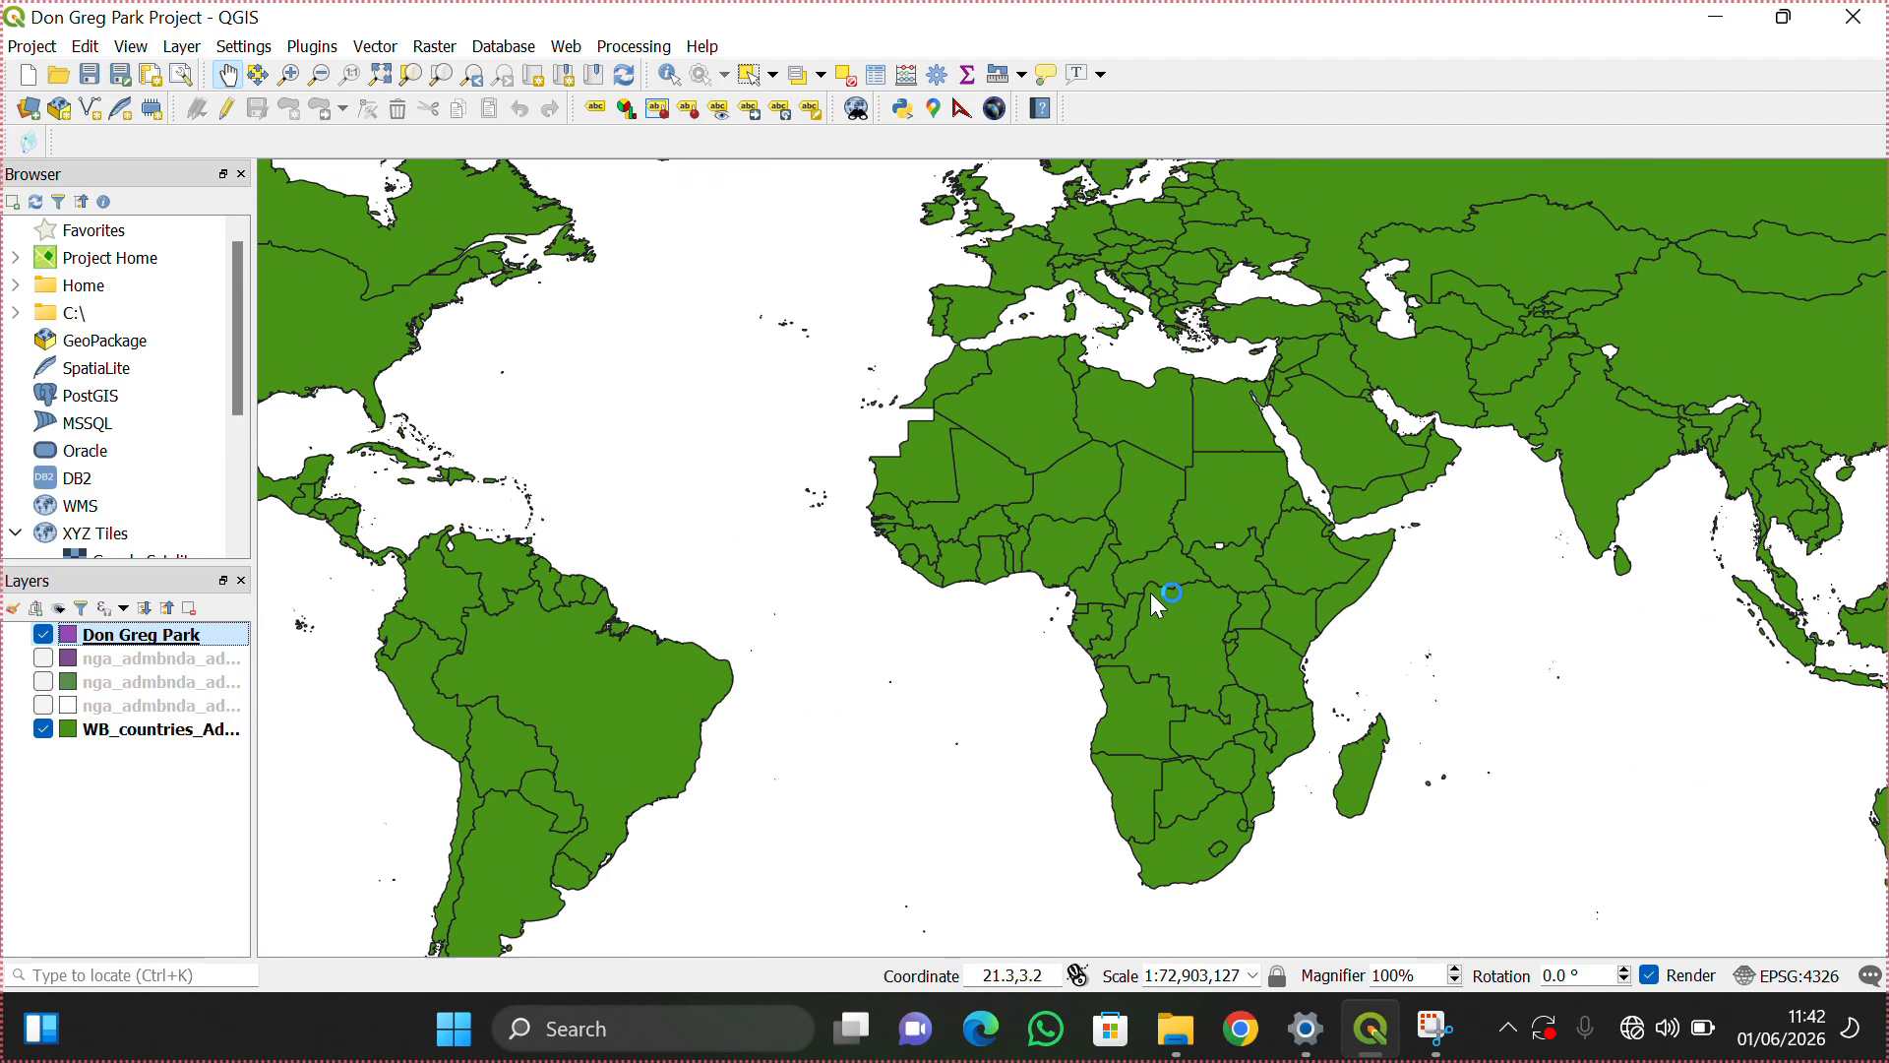
scroll(1166, 595, up, 4)
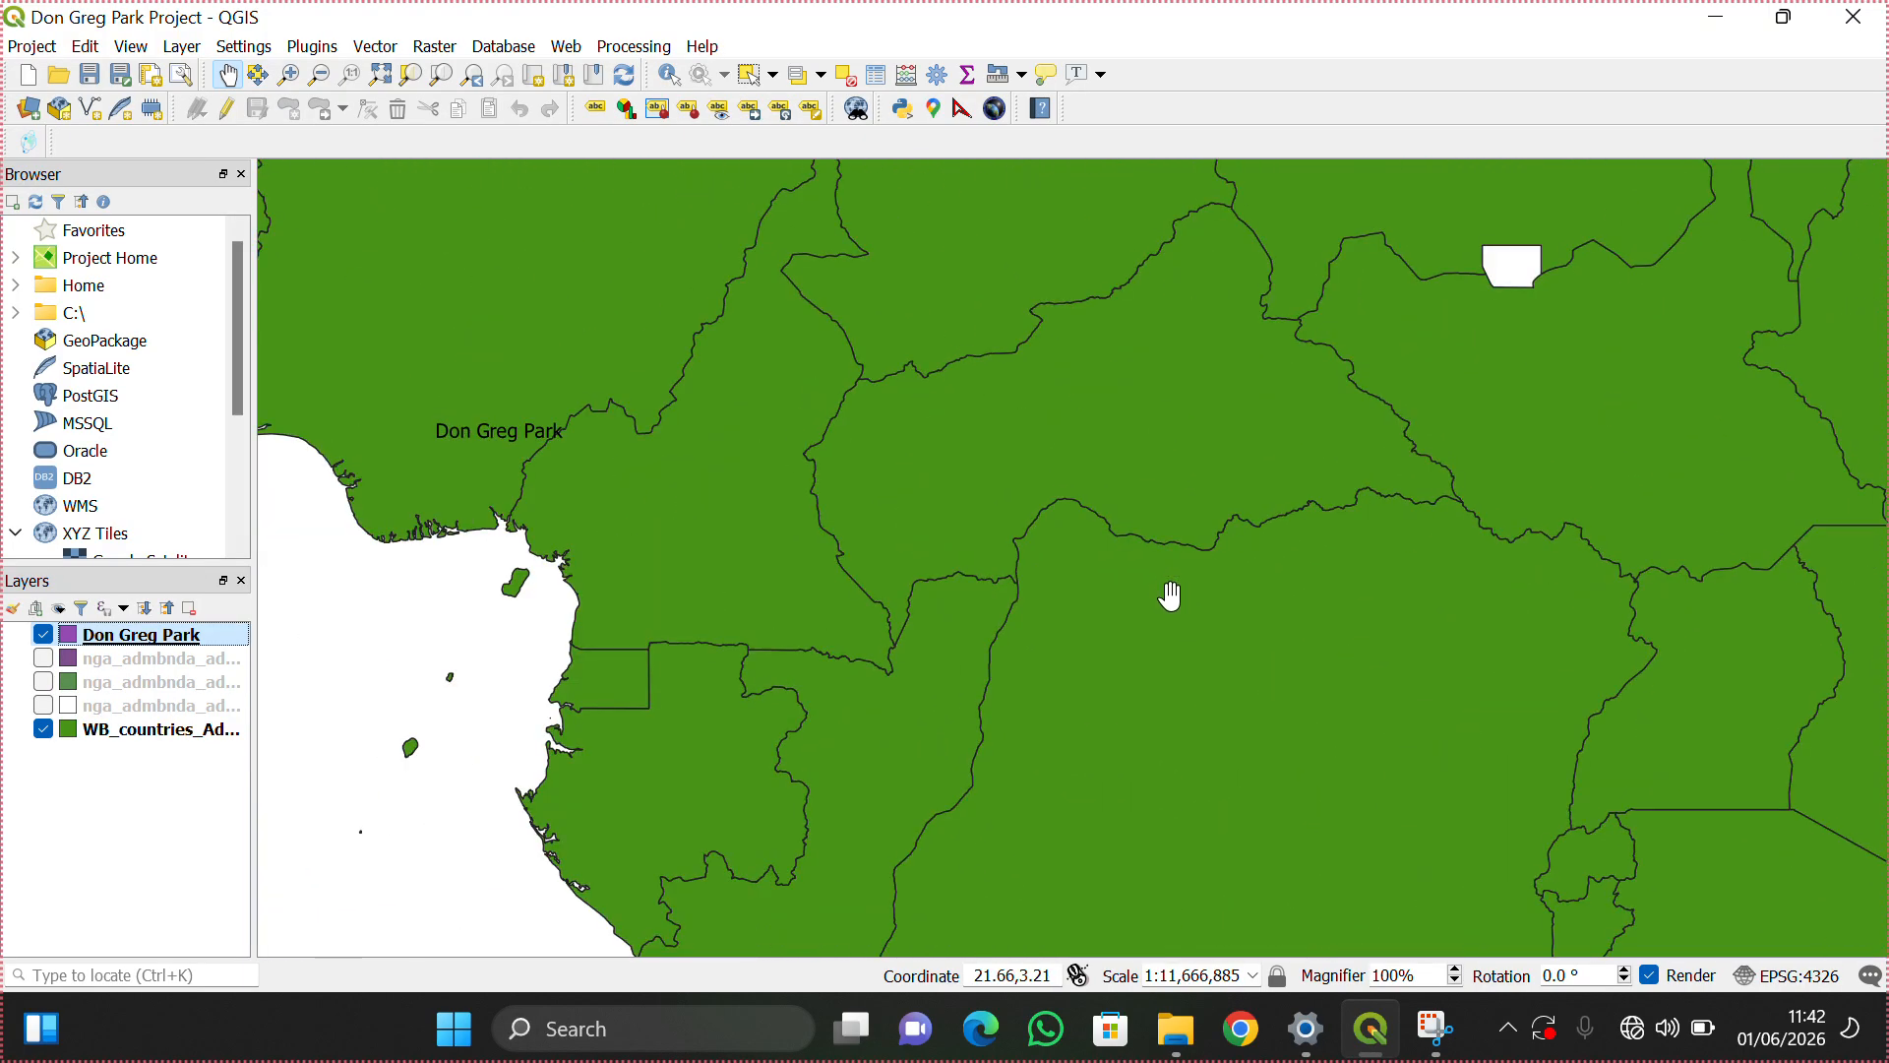
scroll(742, 455, up, 2)
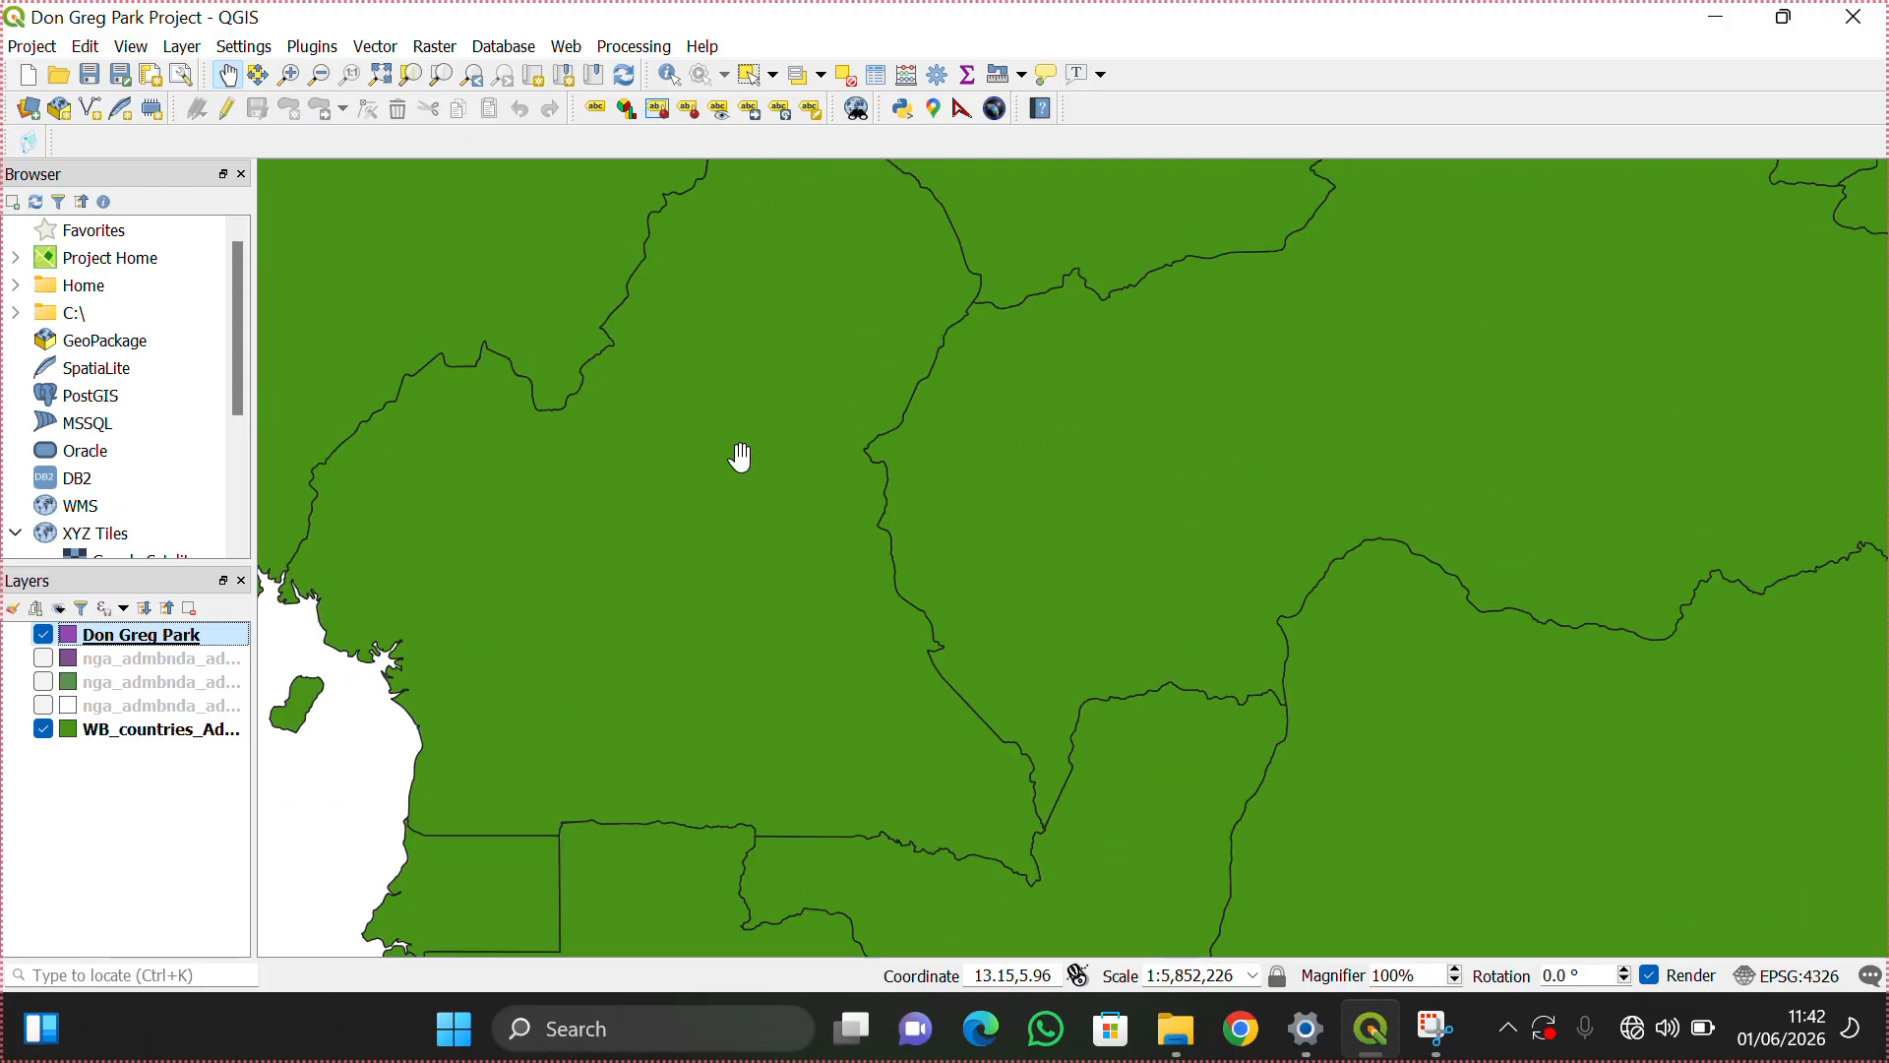
drag(833, 479, 1528, 677)
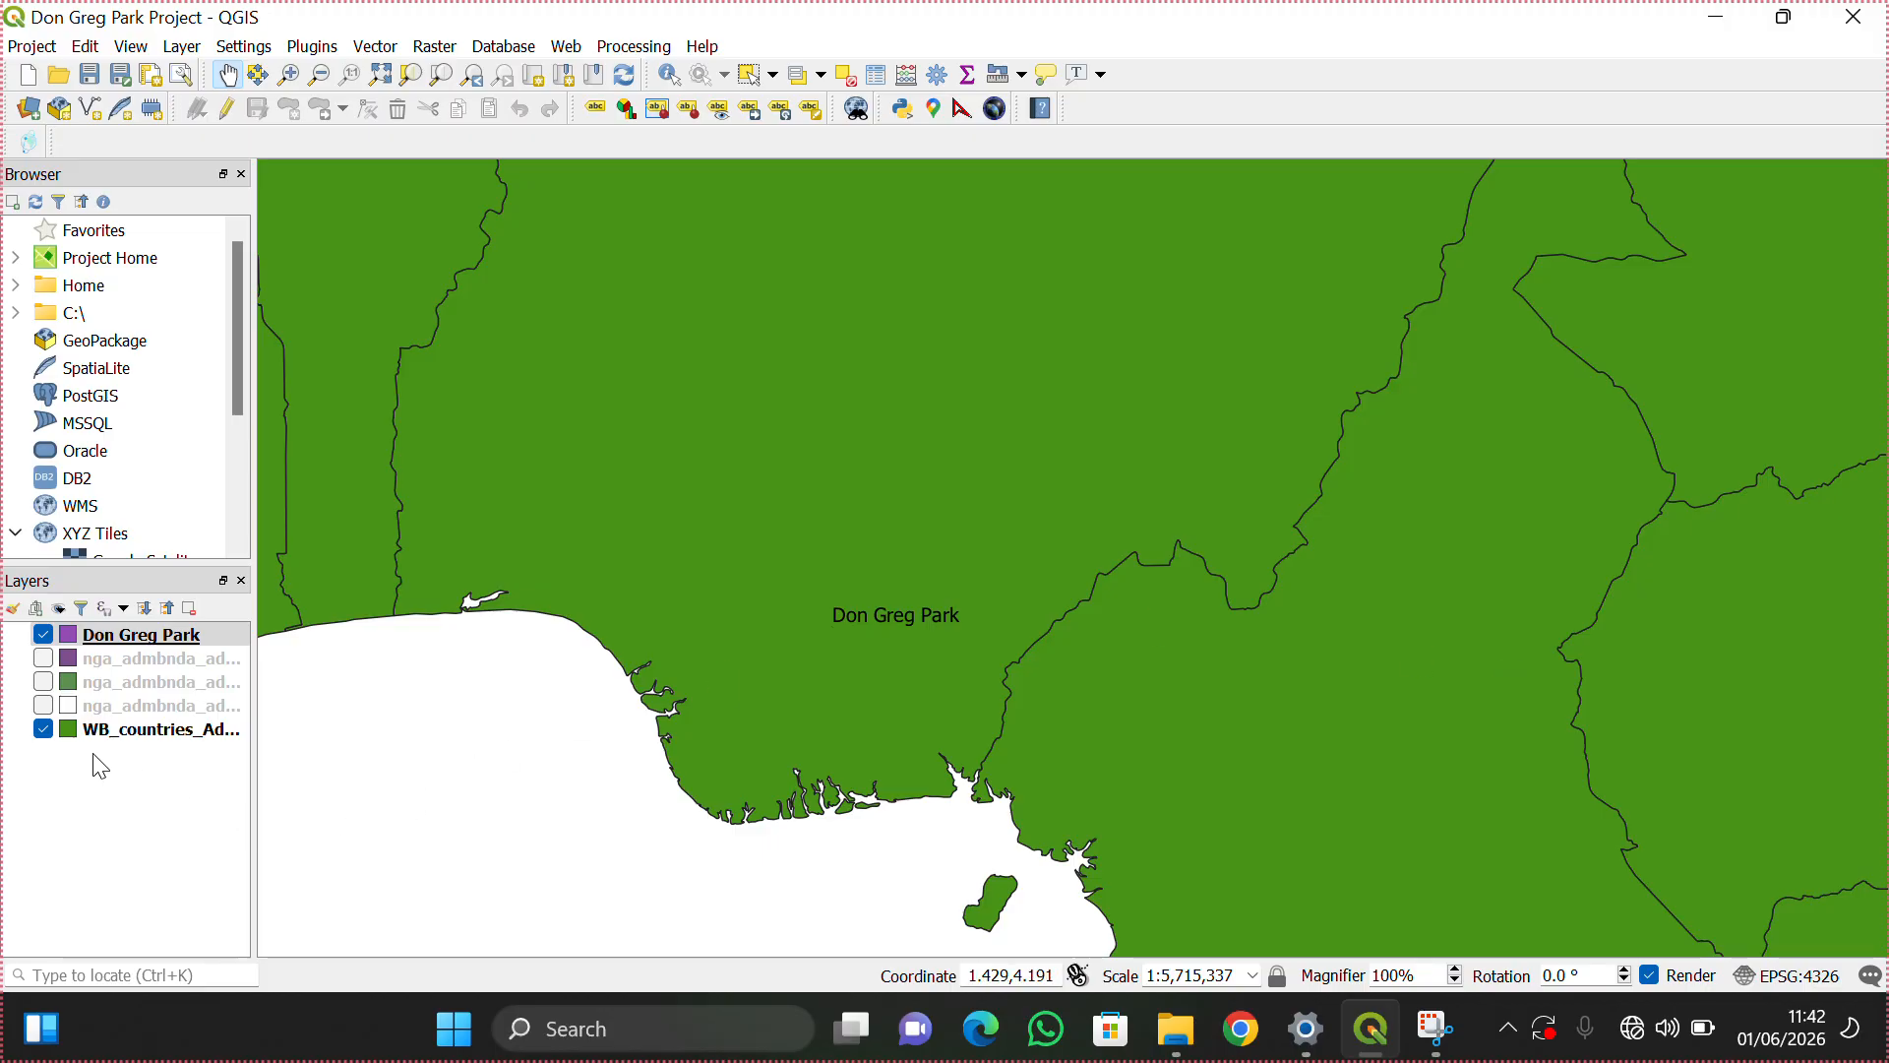
Step: Show the Anambra boundary, Awka South and local government area layers with Don Greg Park, and hide WB_countries
click(43, 707)
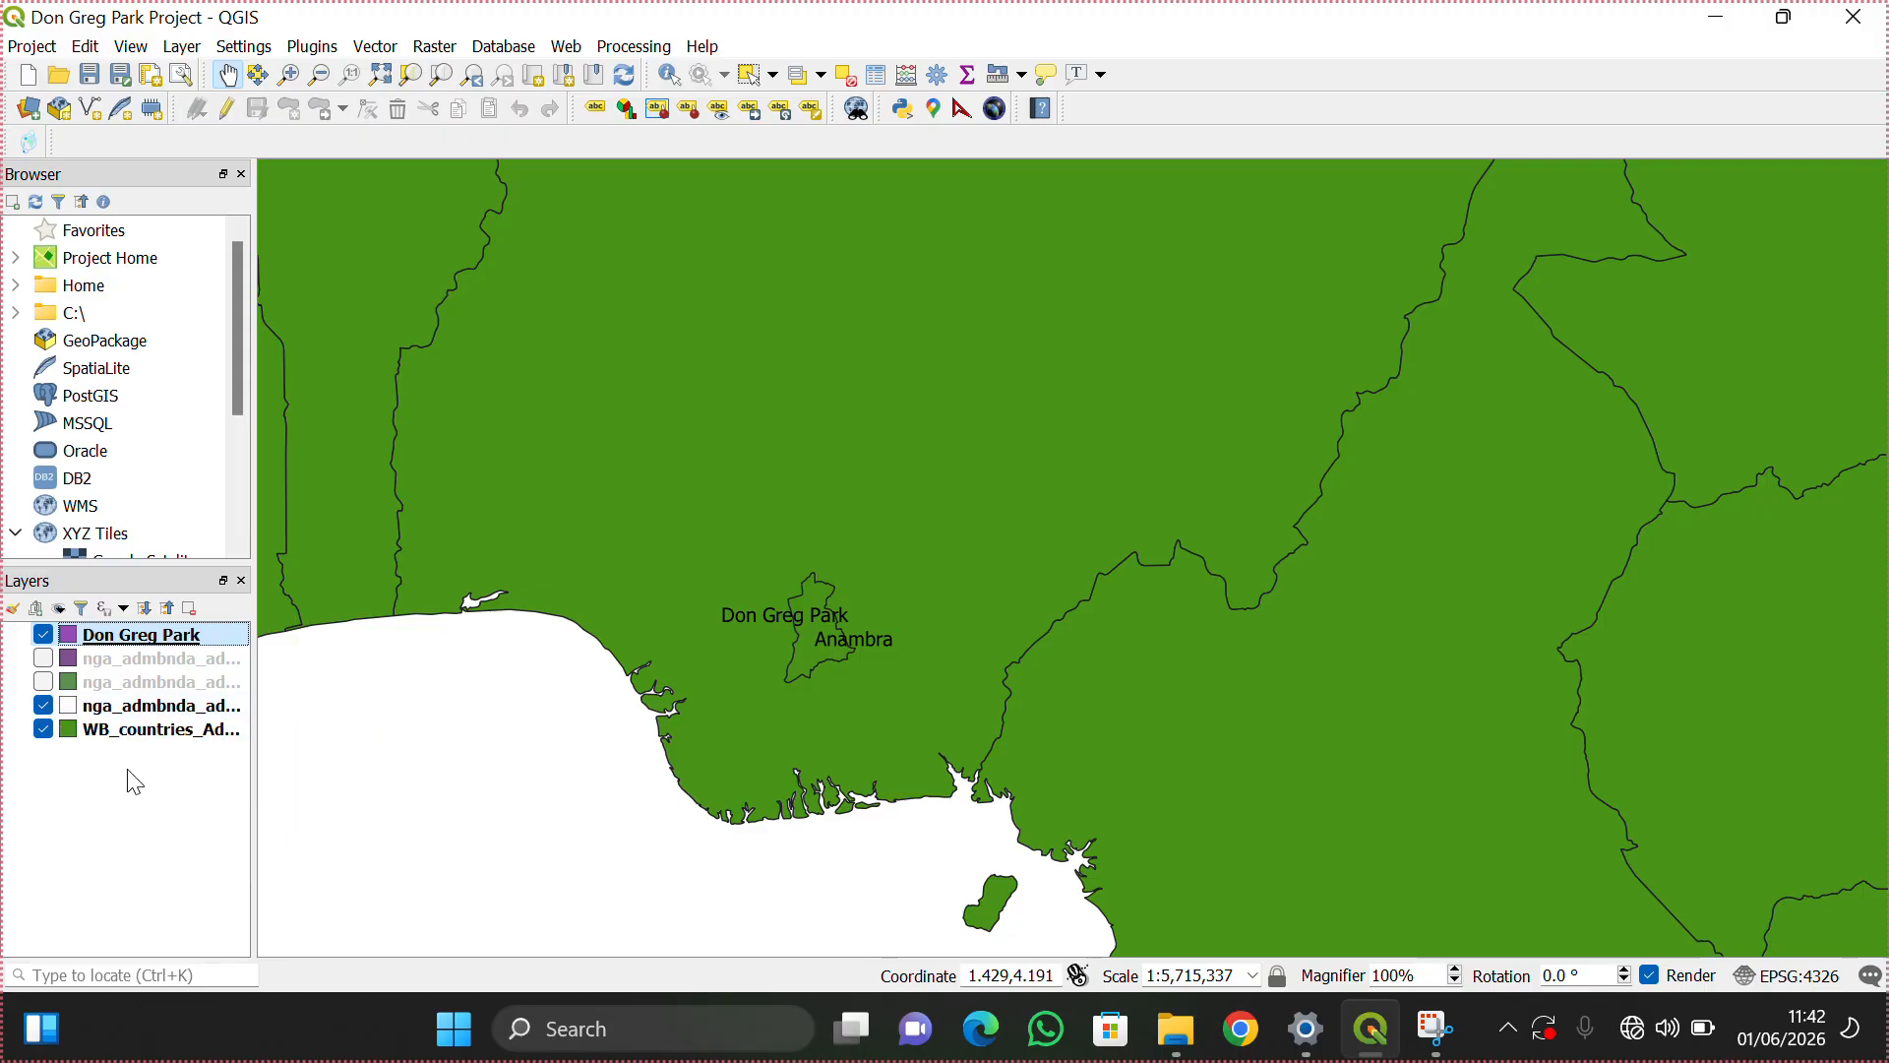
click(42, 659)
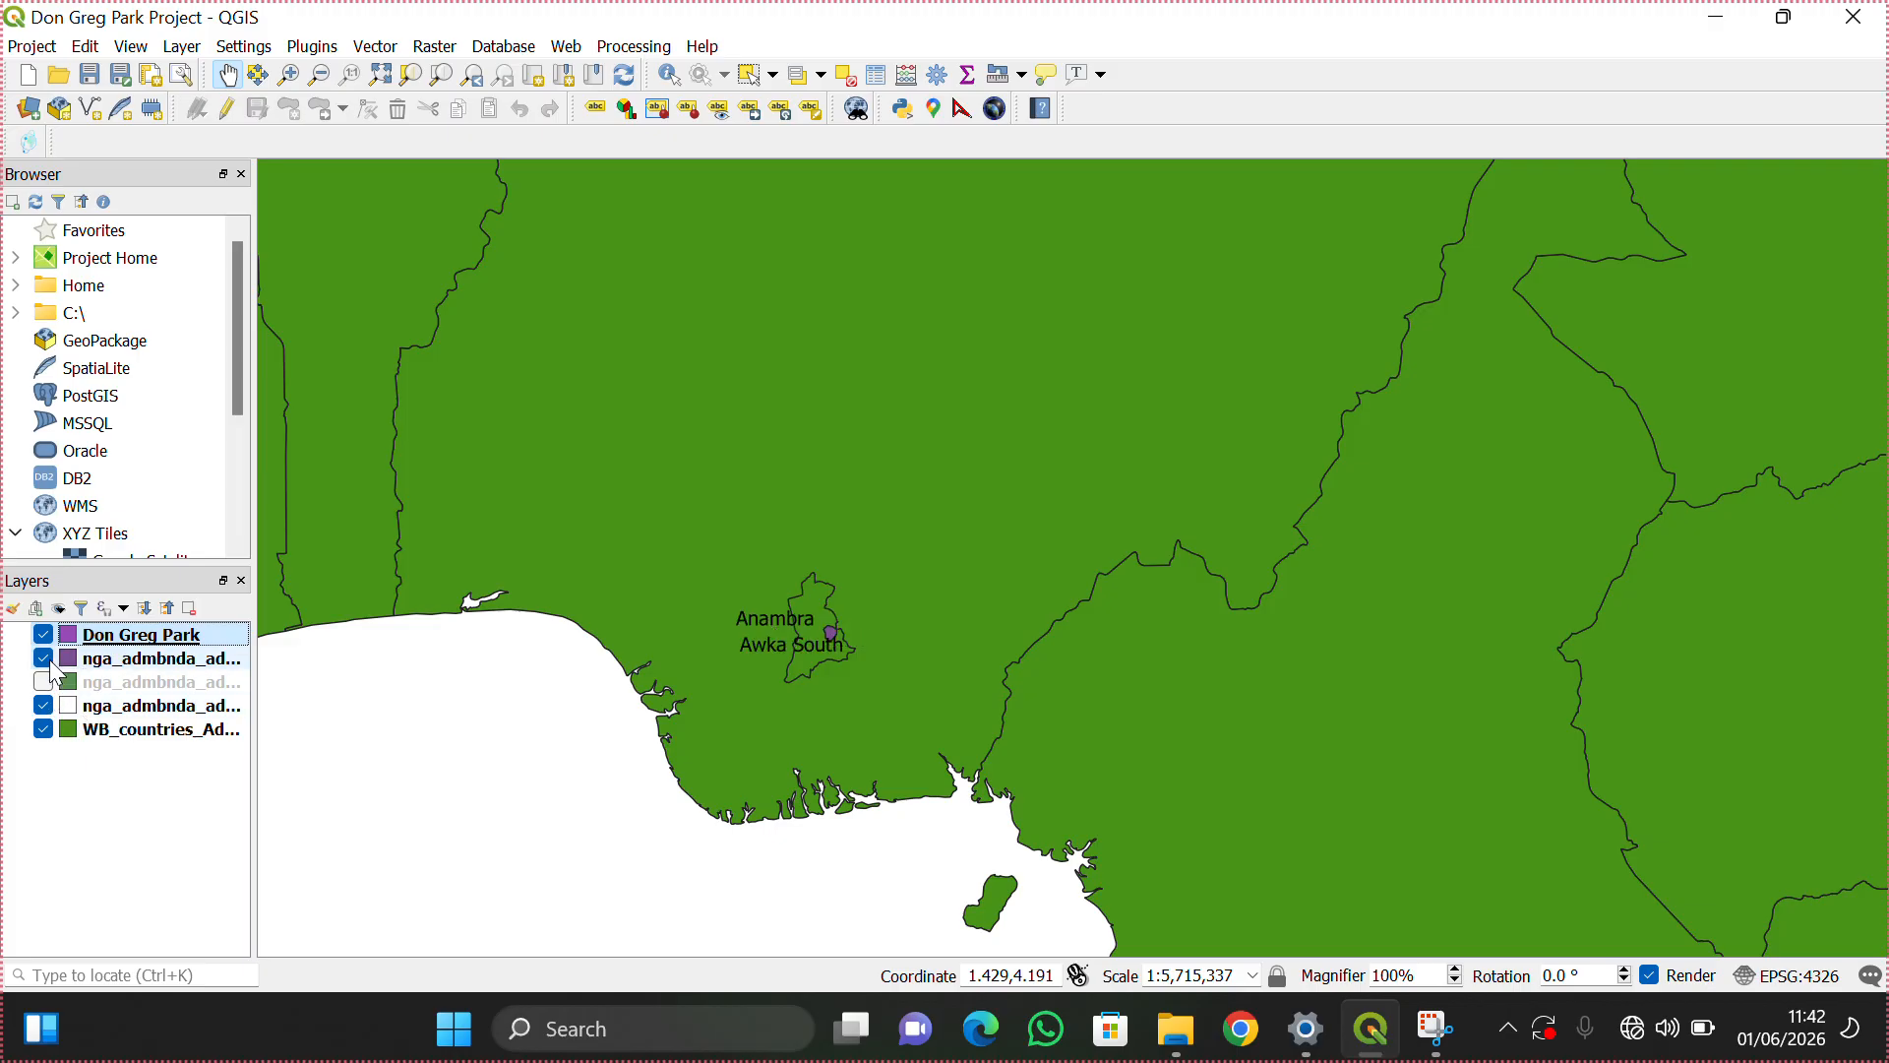
click(39, 687)
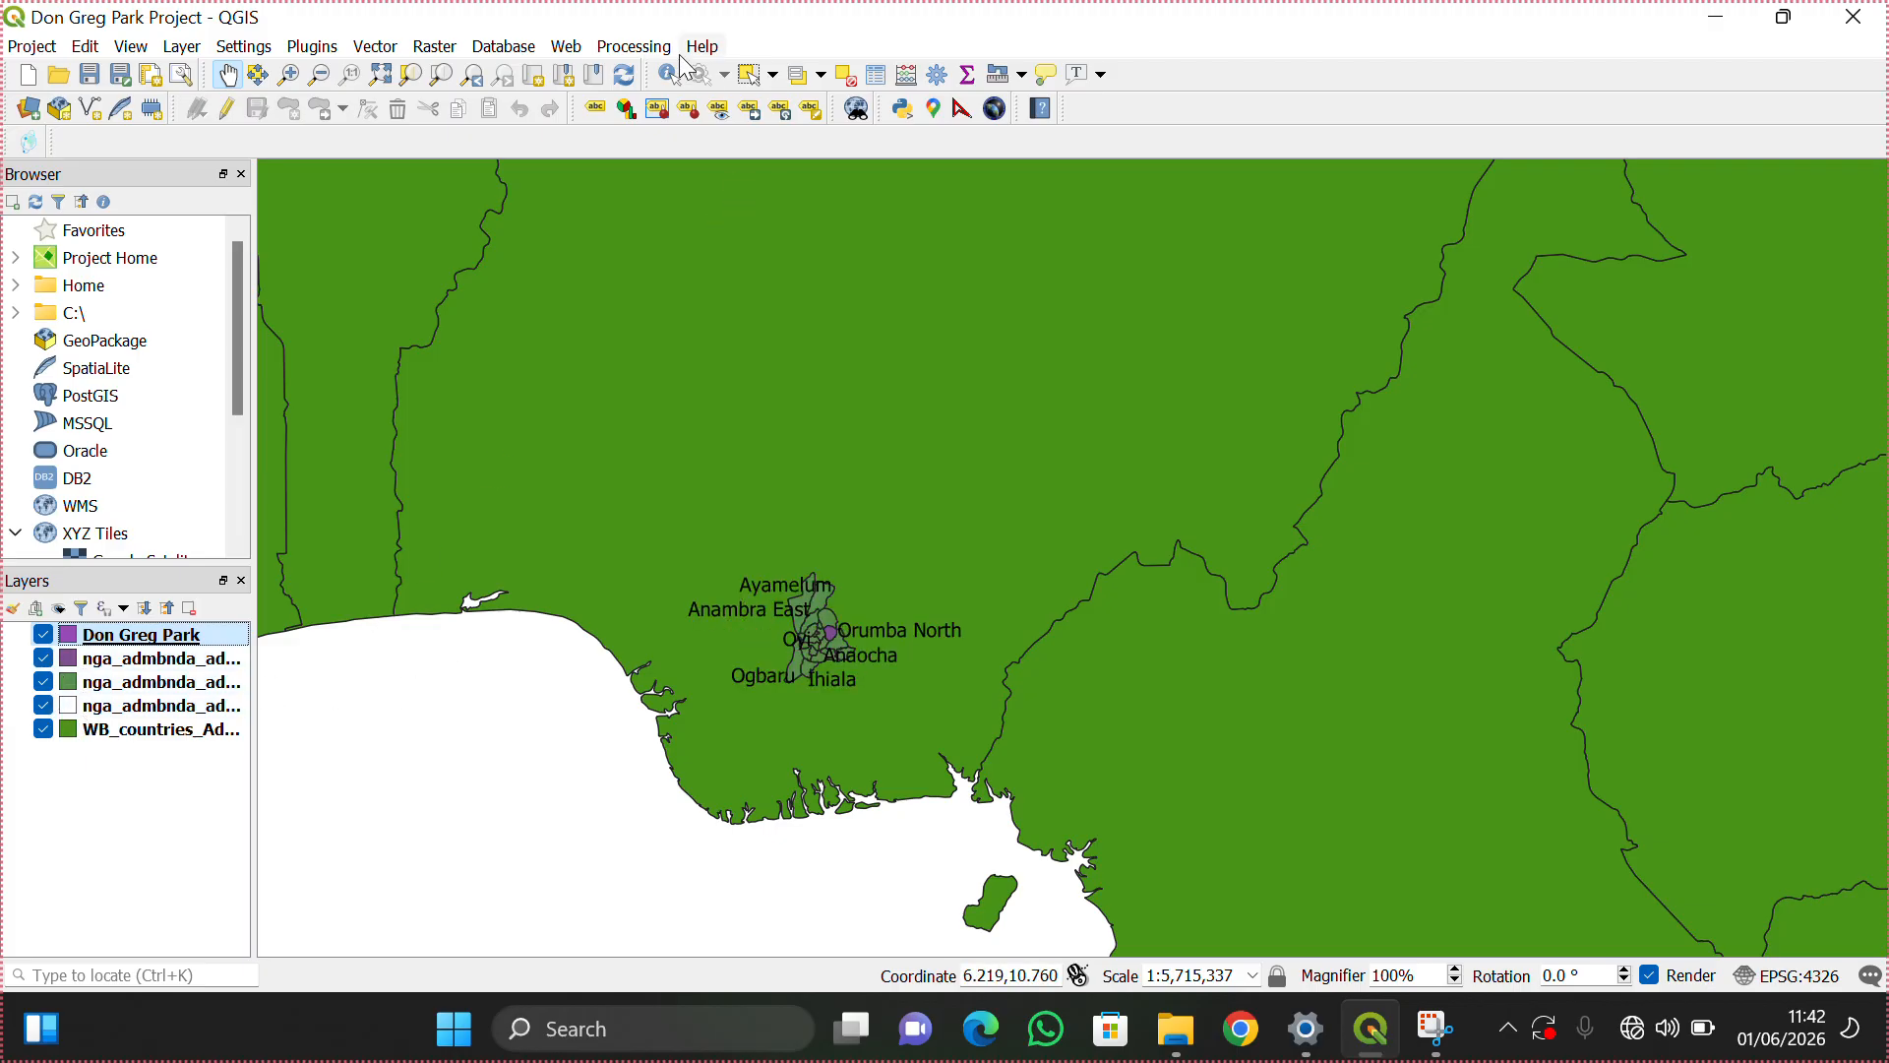
click(42, 730)
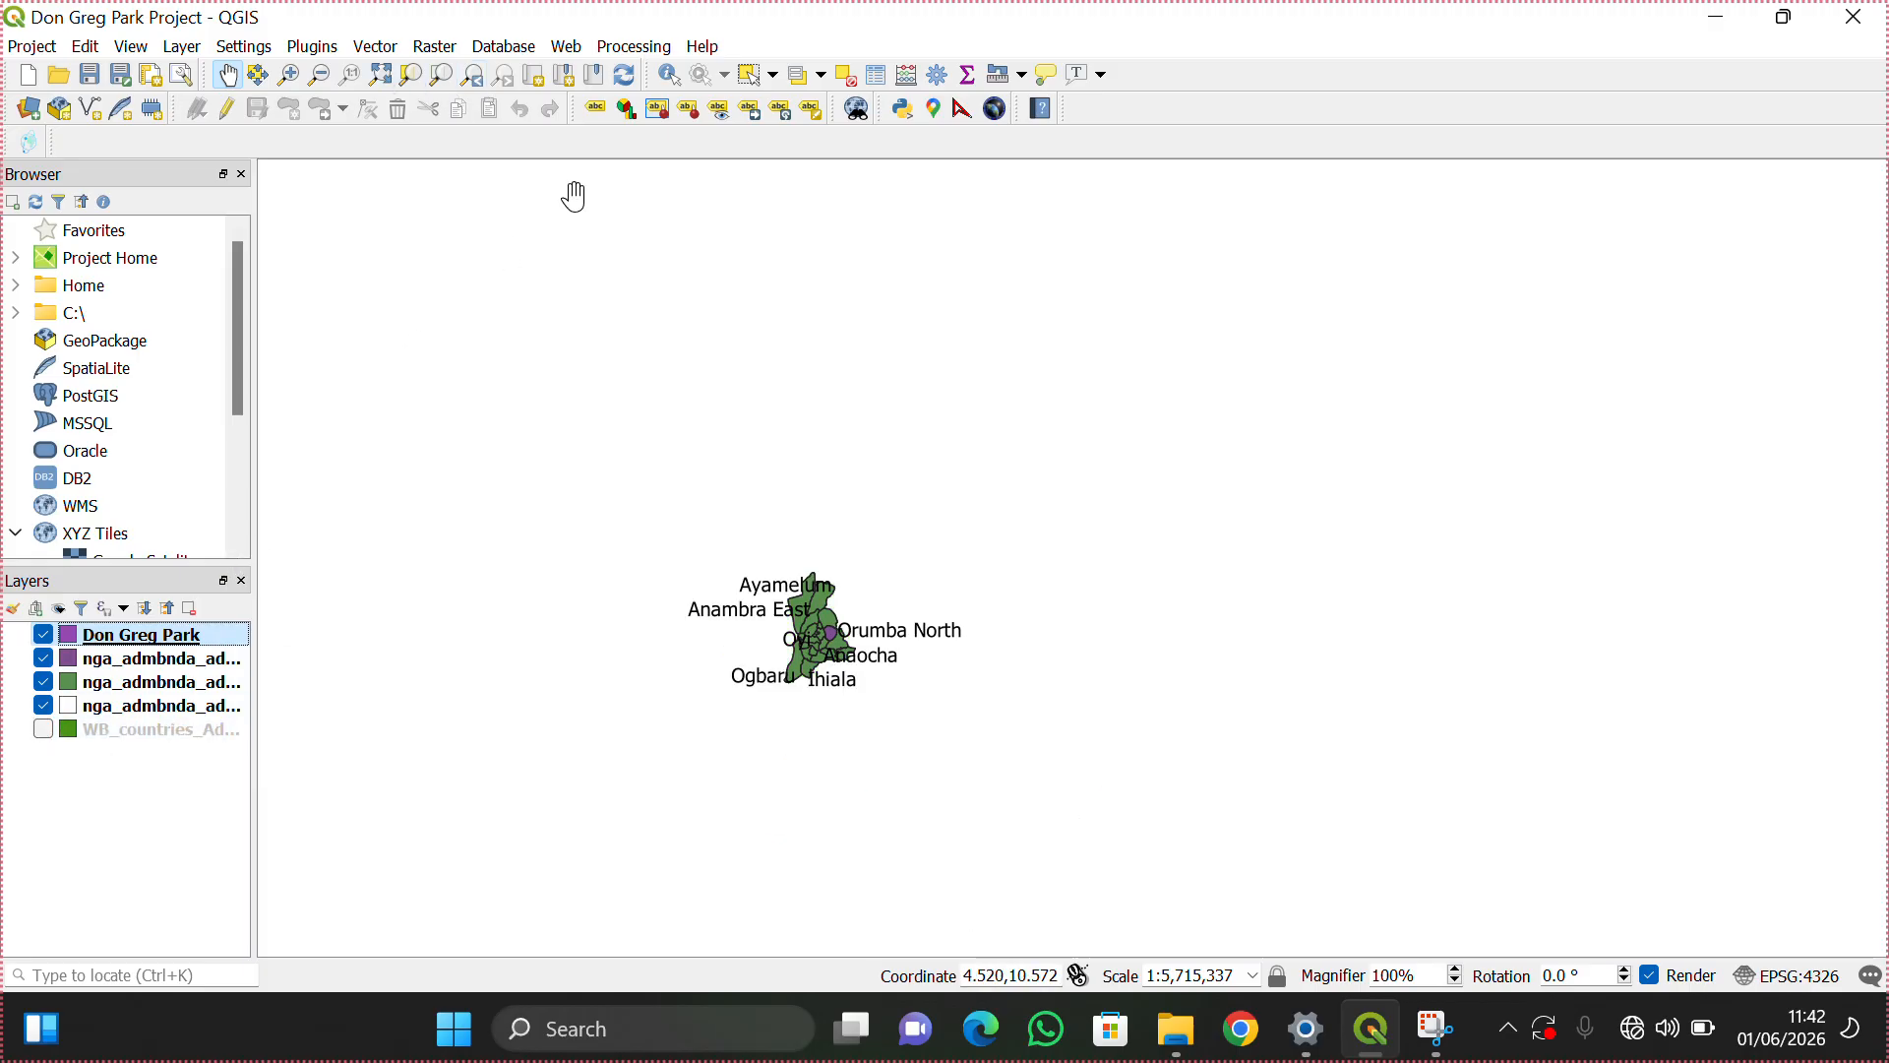
Step: Examine Don Greg Park's position among the labeled Anambra local government areas, with and without the separate Awka South layer
click(411, 79)
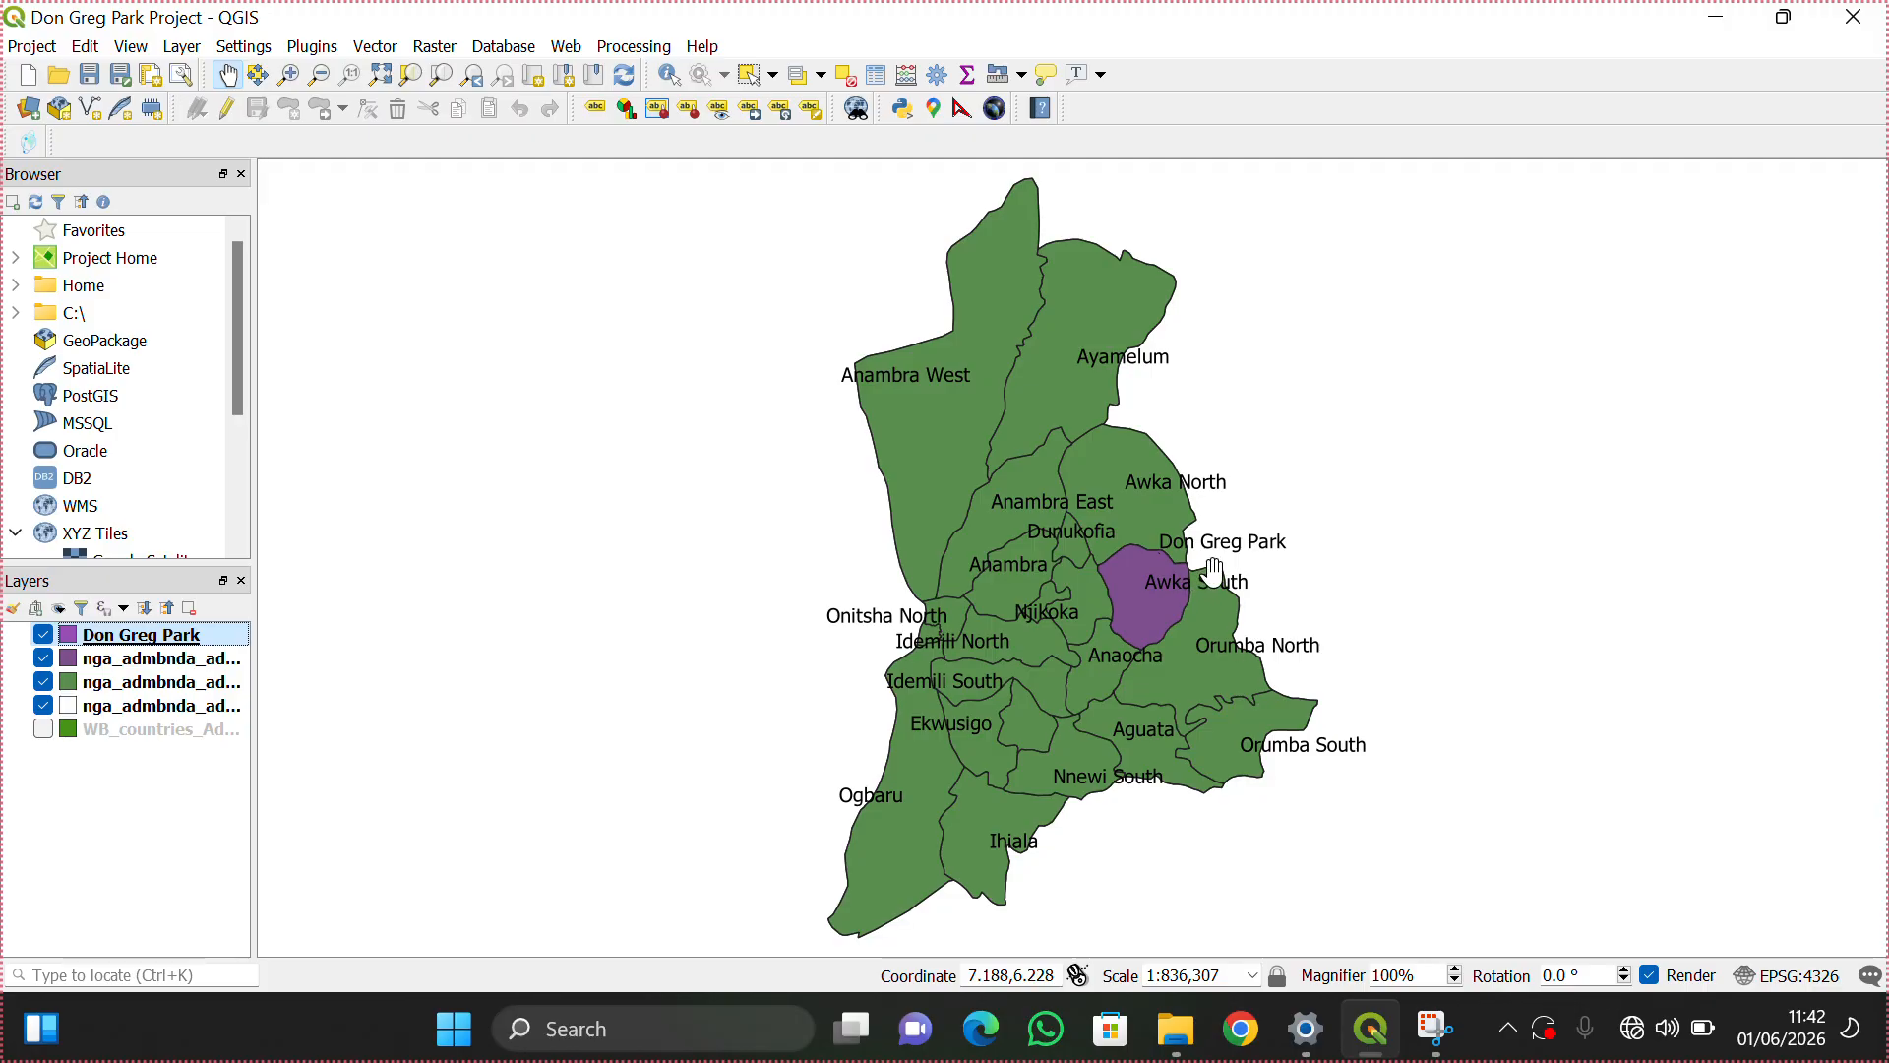
scroll(1196, 561, up, 2)
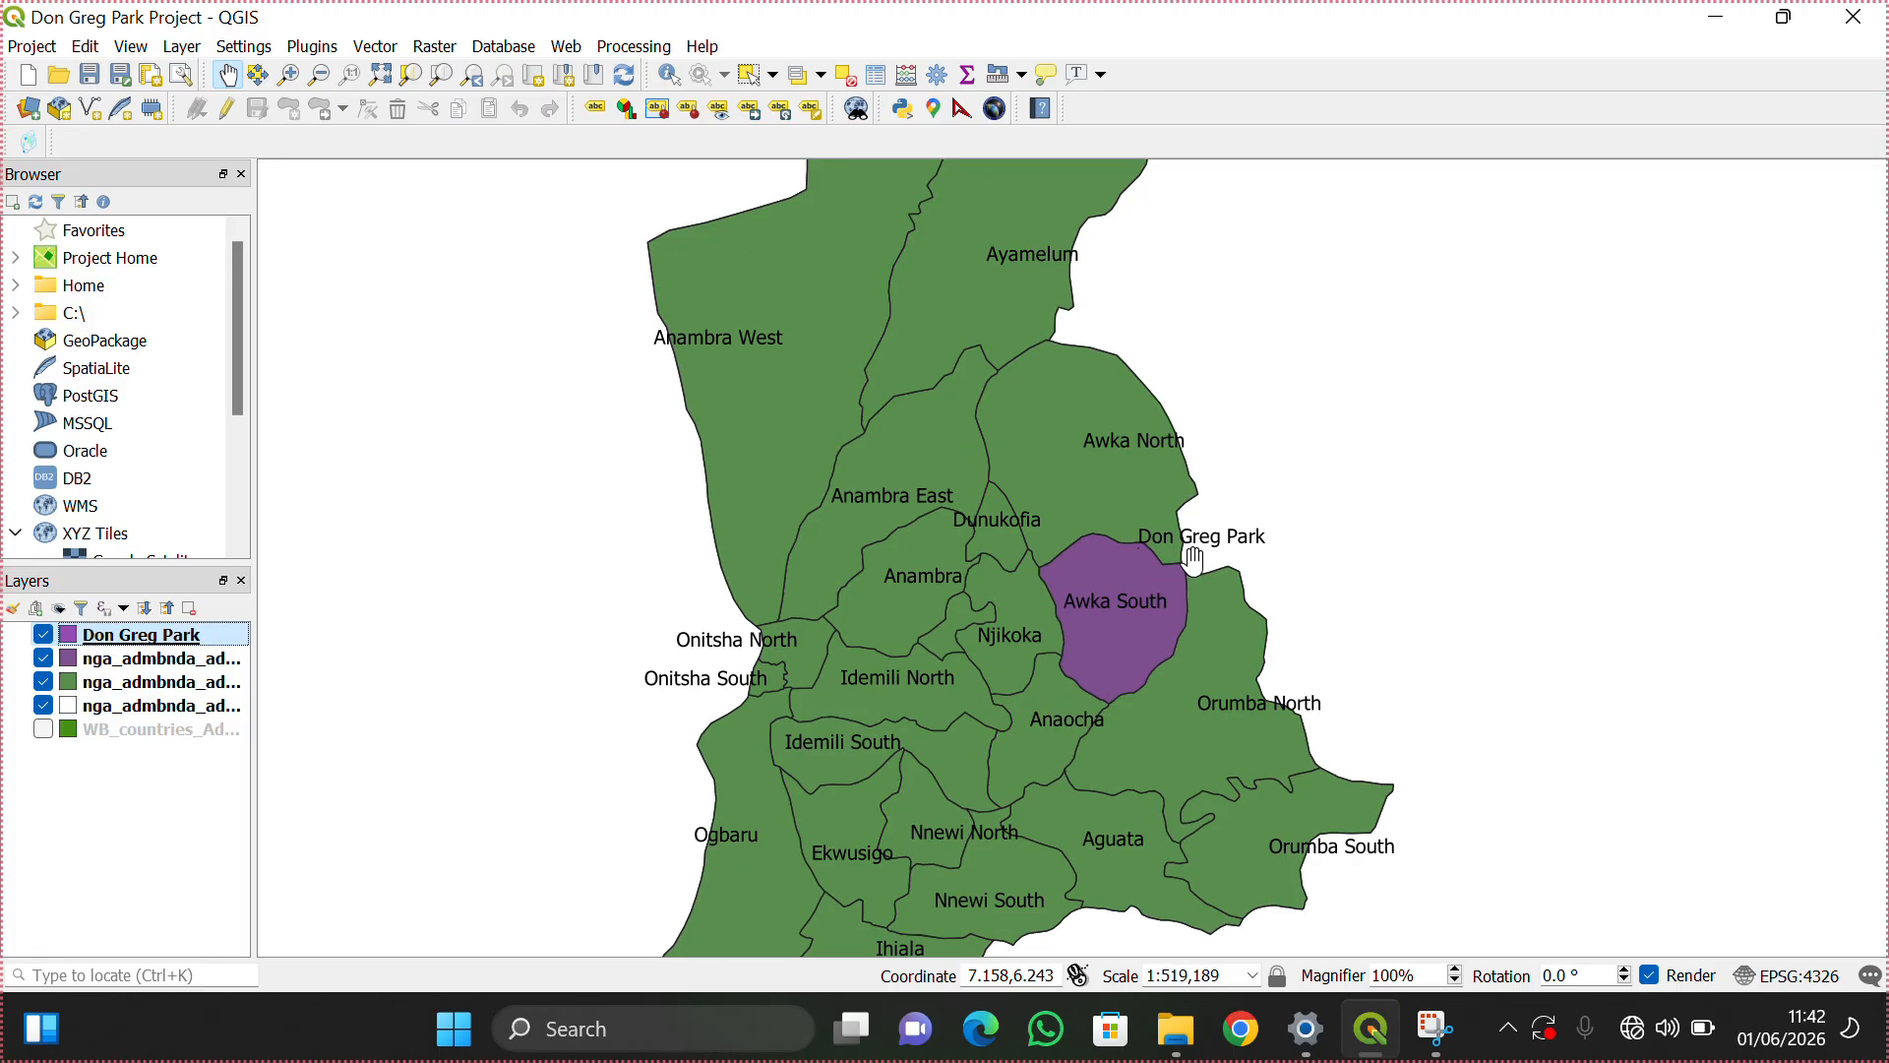
scroll(1195, 561, up, 1)
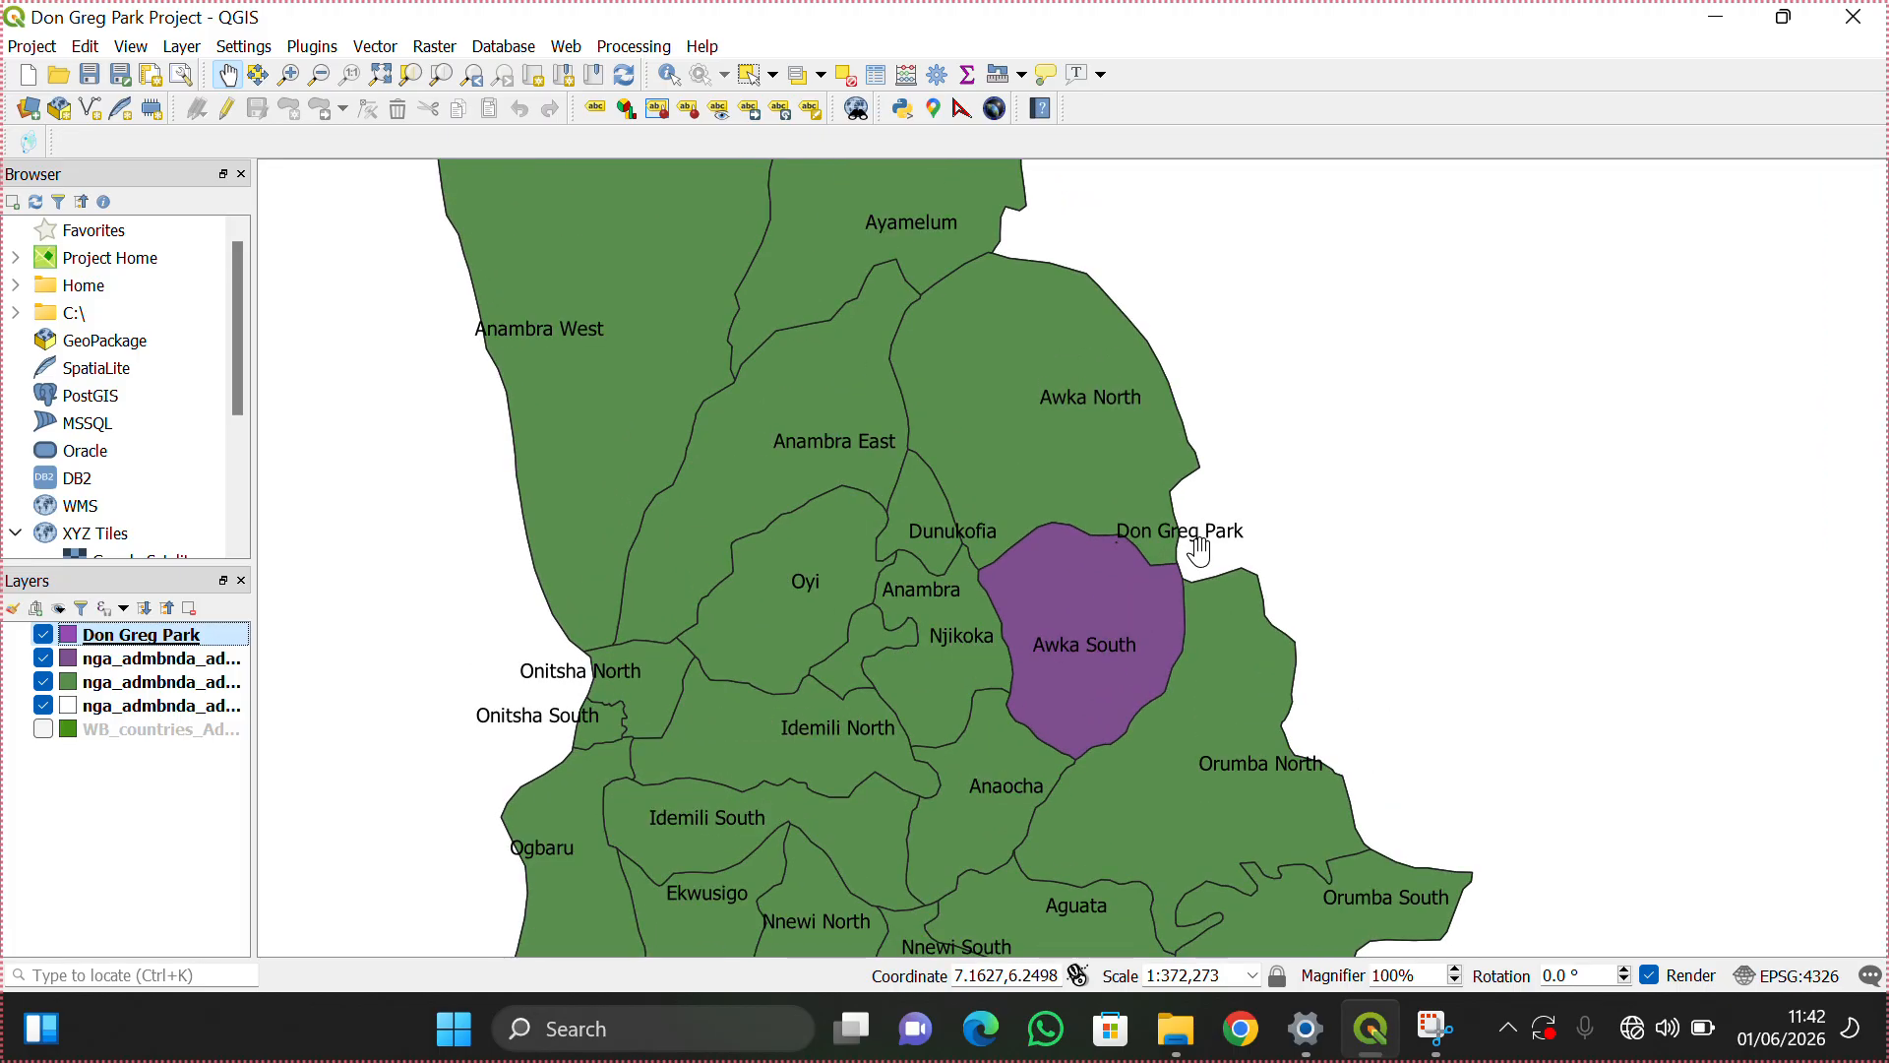
click(43, 658)
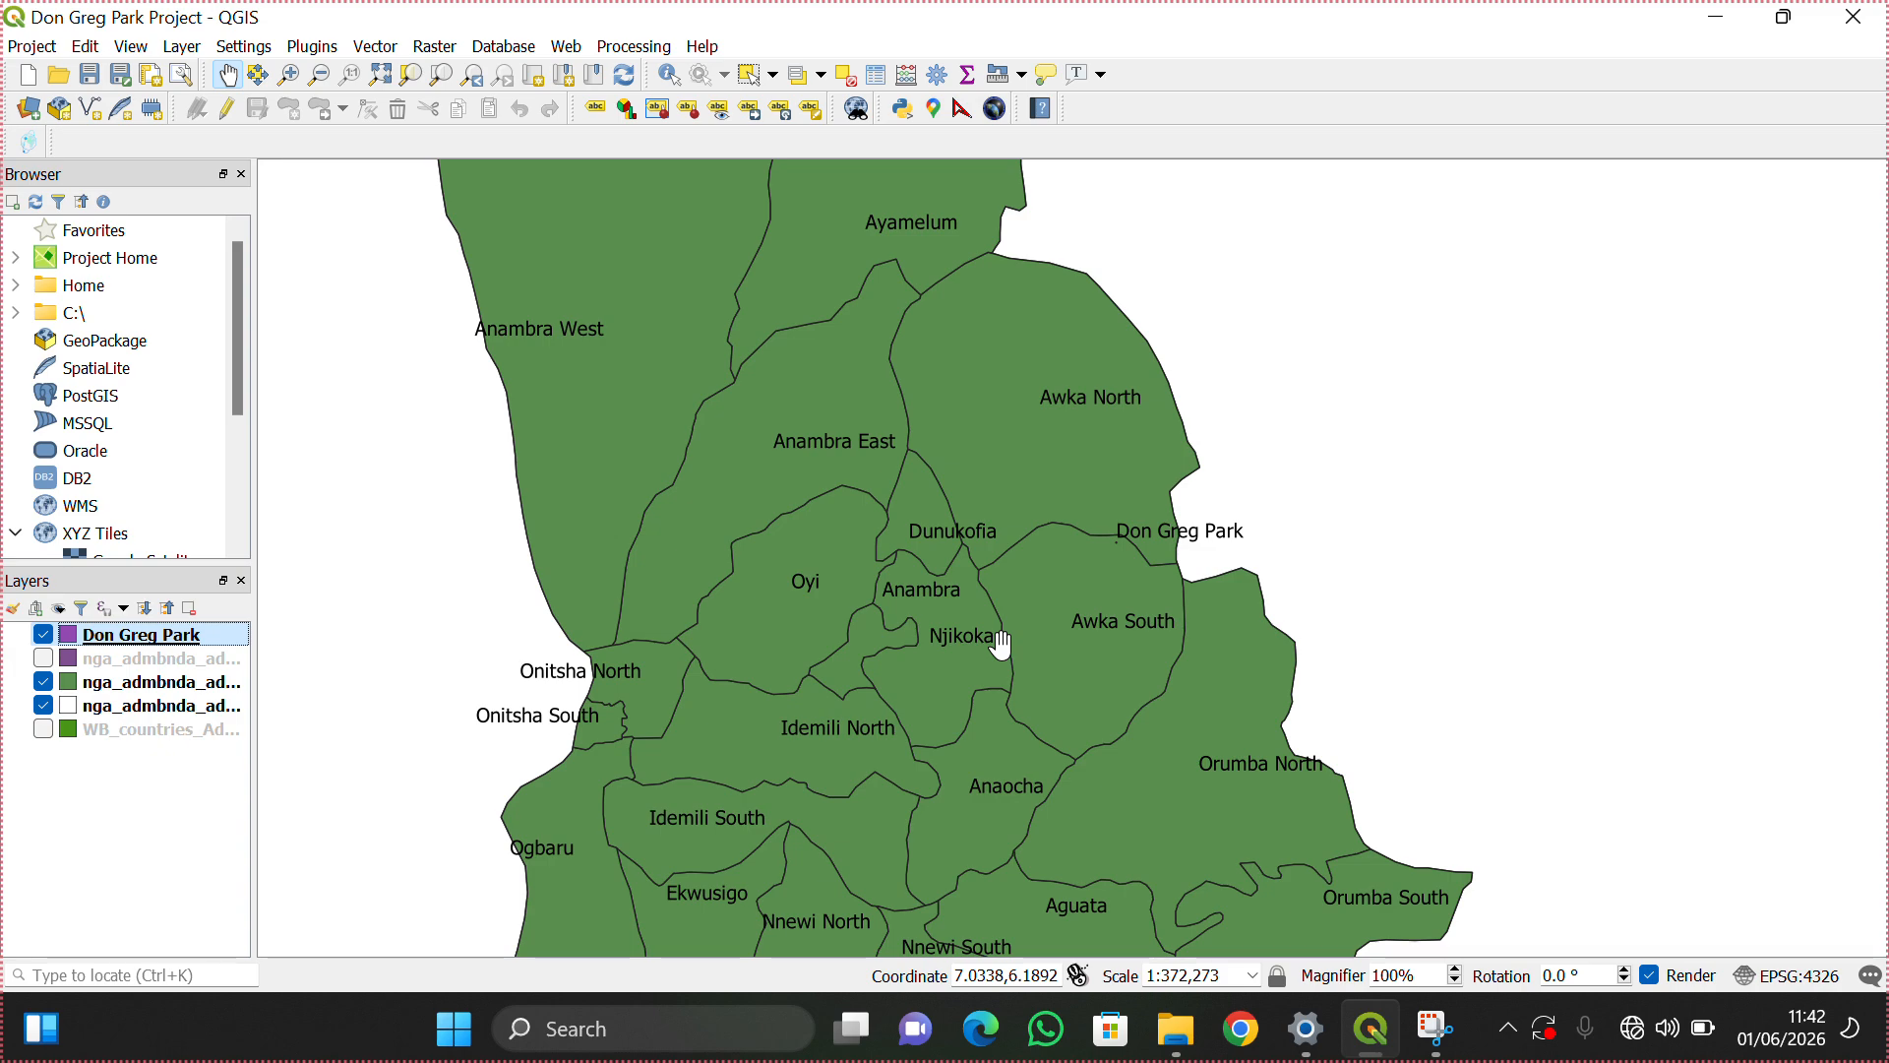
scroll(1002, 644, up, 5)
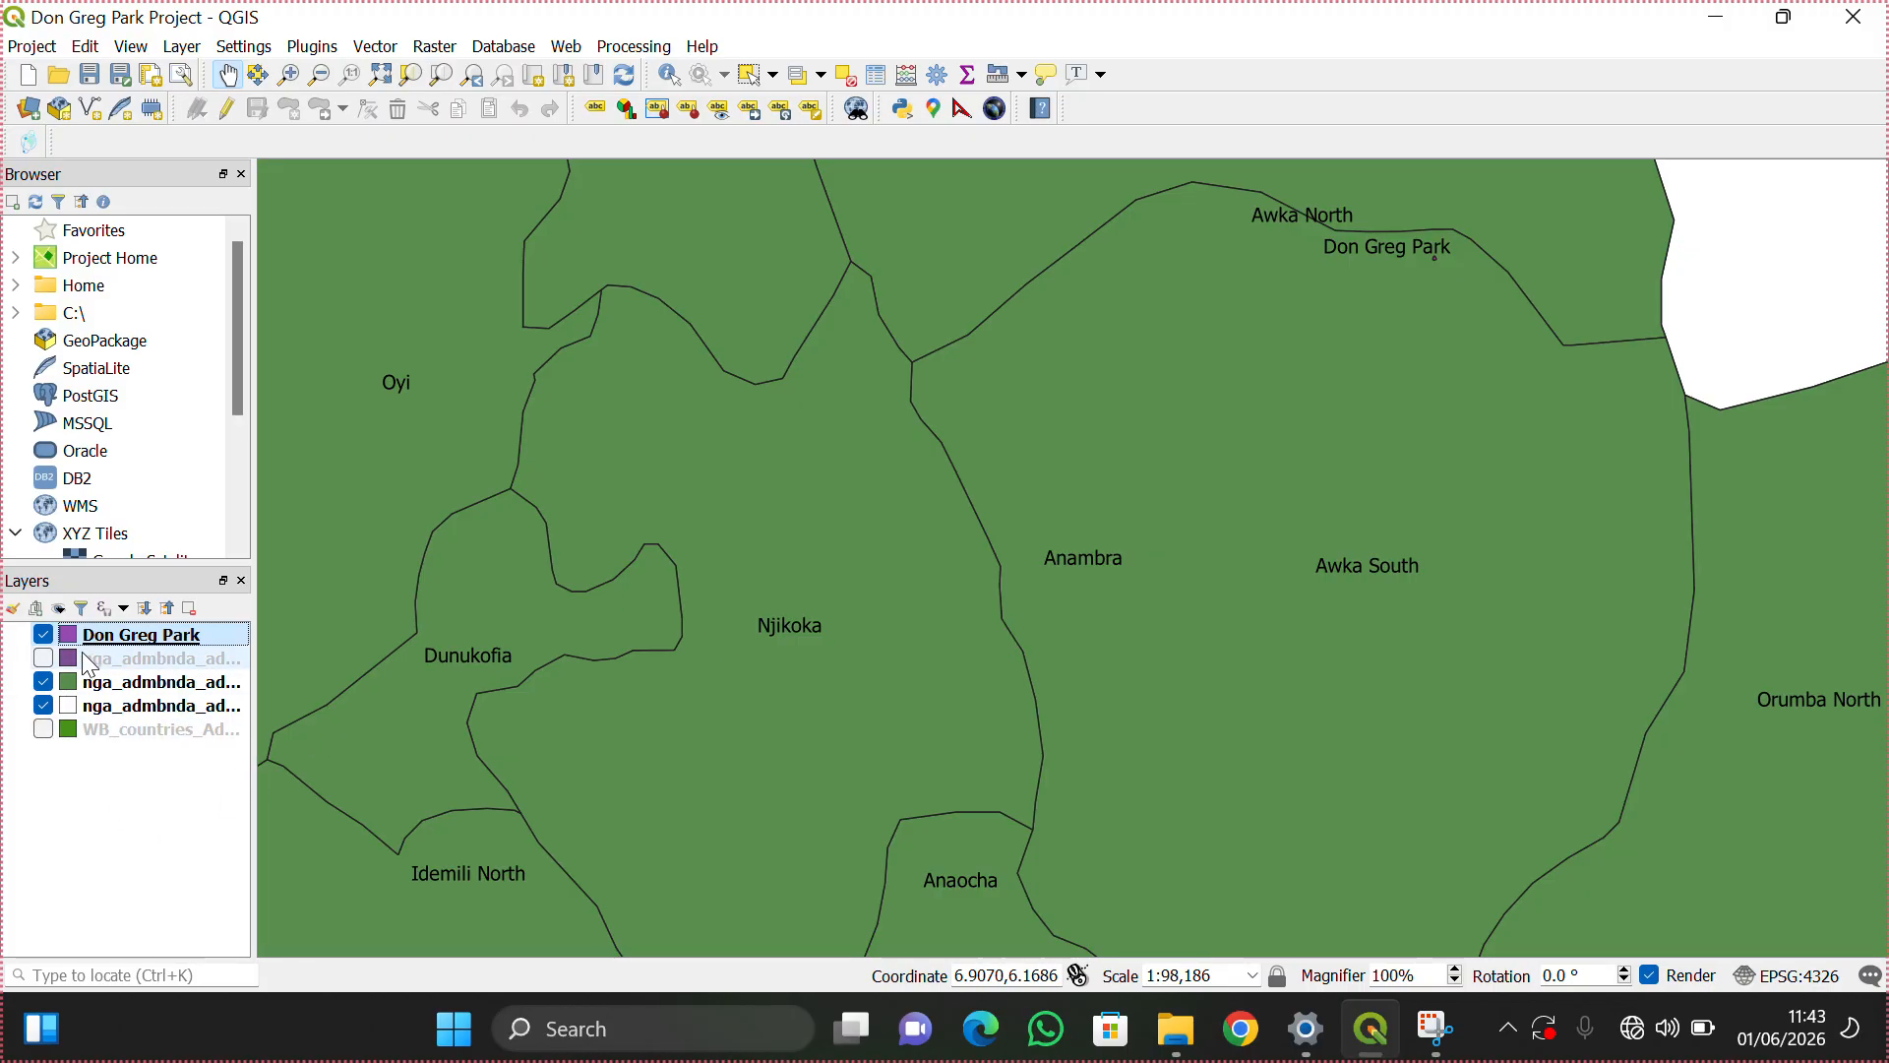
Step: Hide the remaining boundary layers so only Don Greg Park is shown, and fit the whole park polygon in view
click(42, 635)
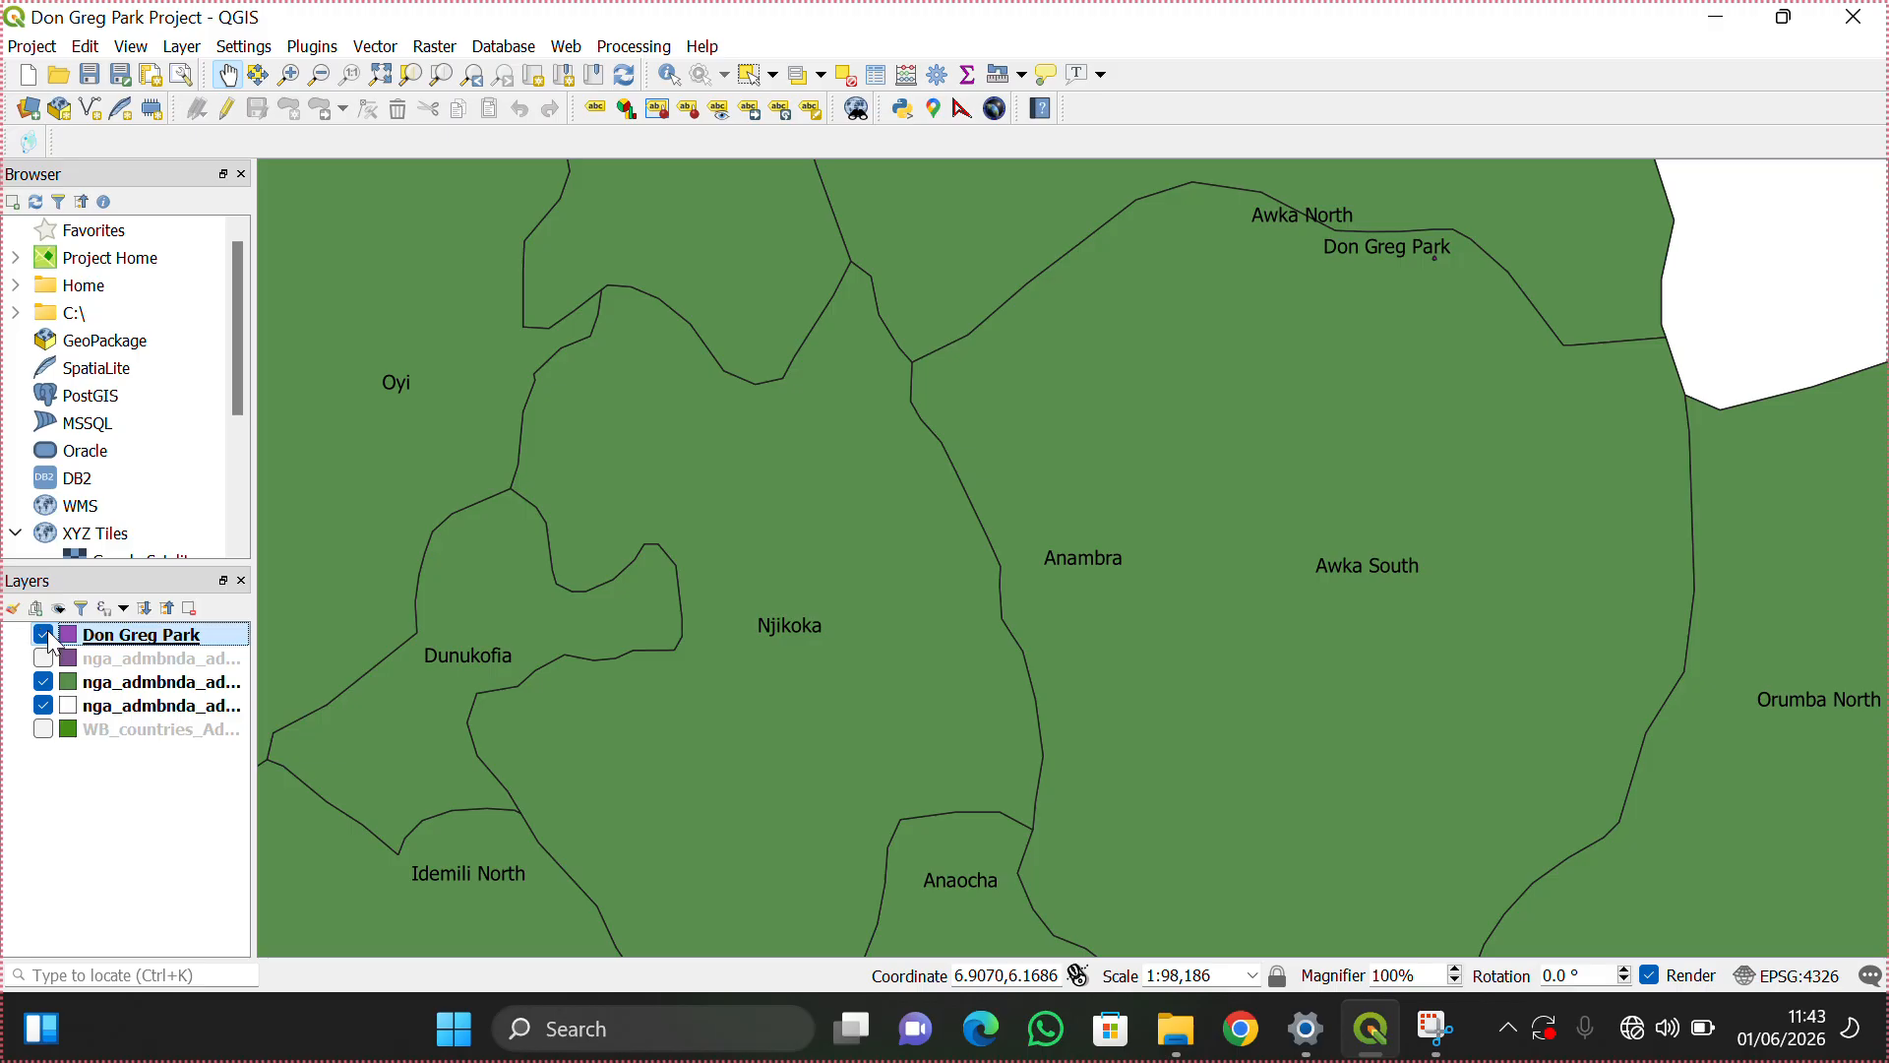
click(42, 705)
click(42, 683)
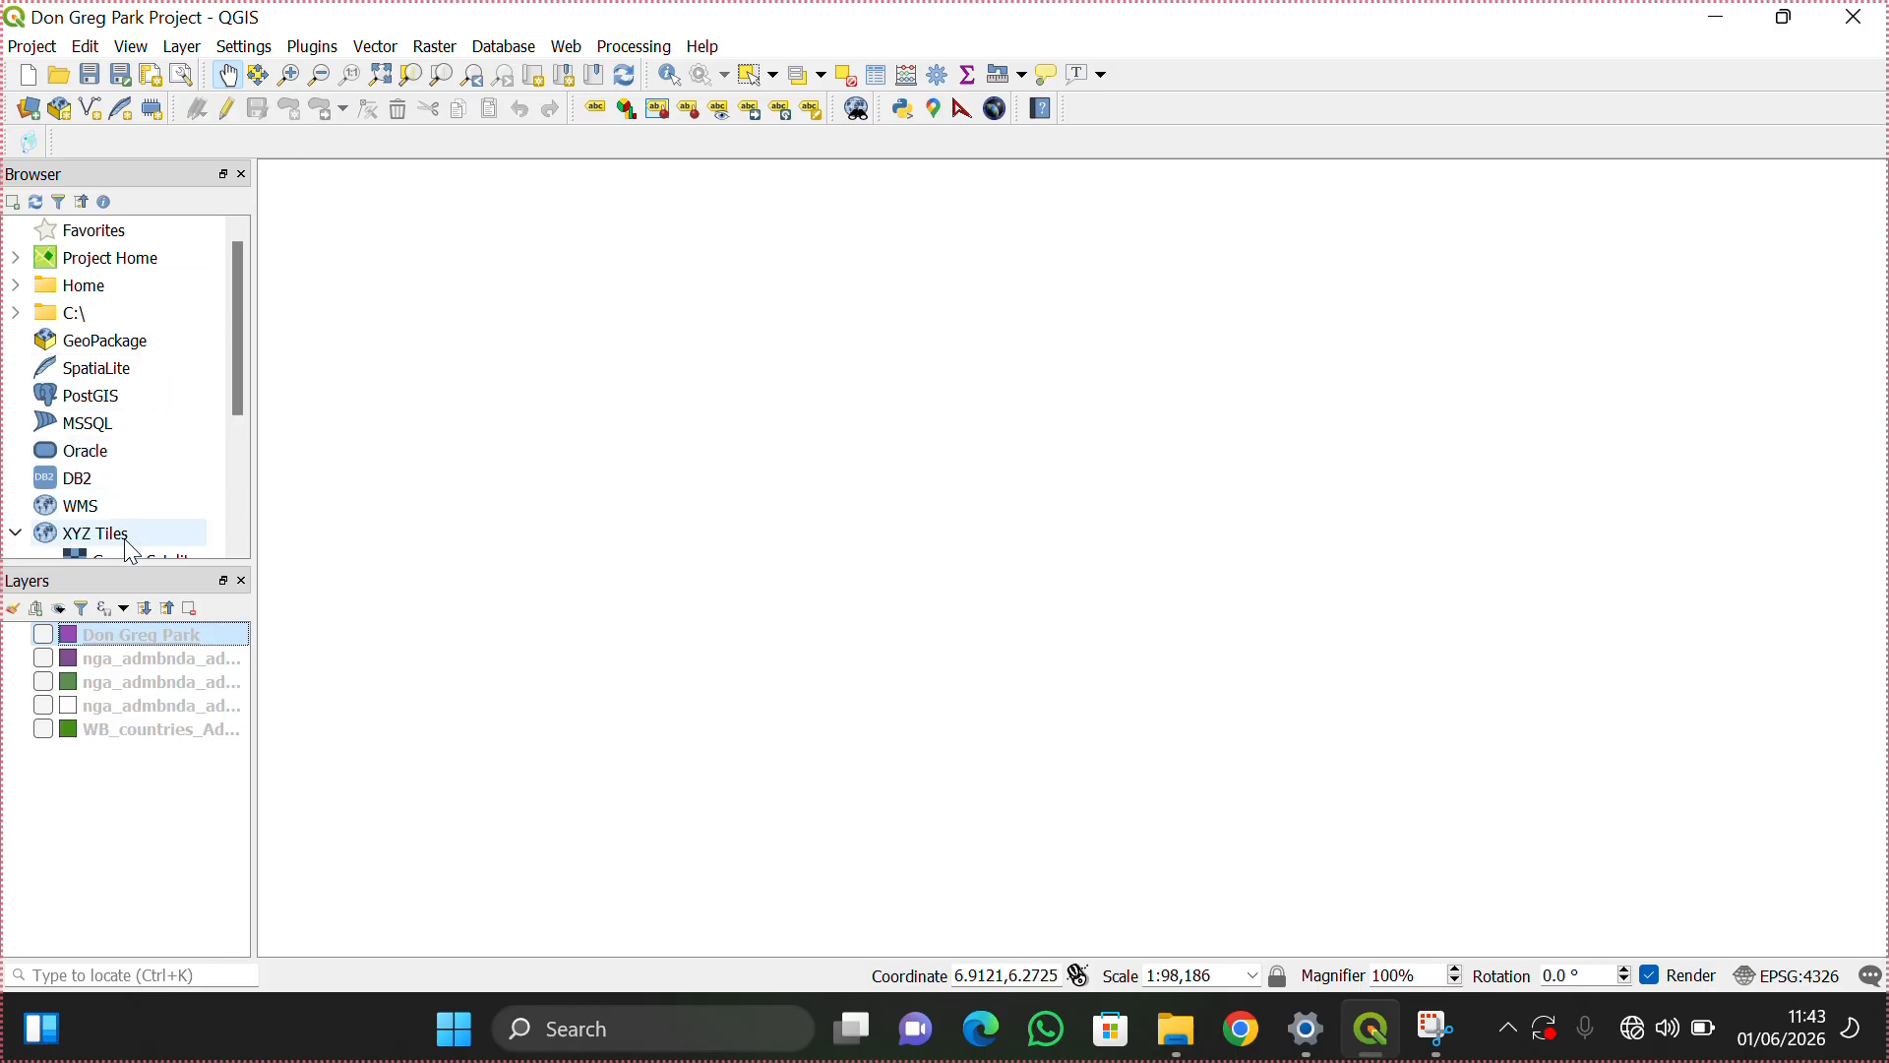
click(43, 636)
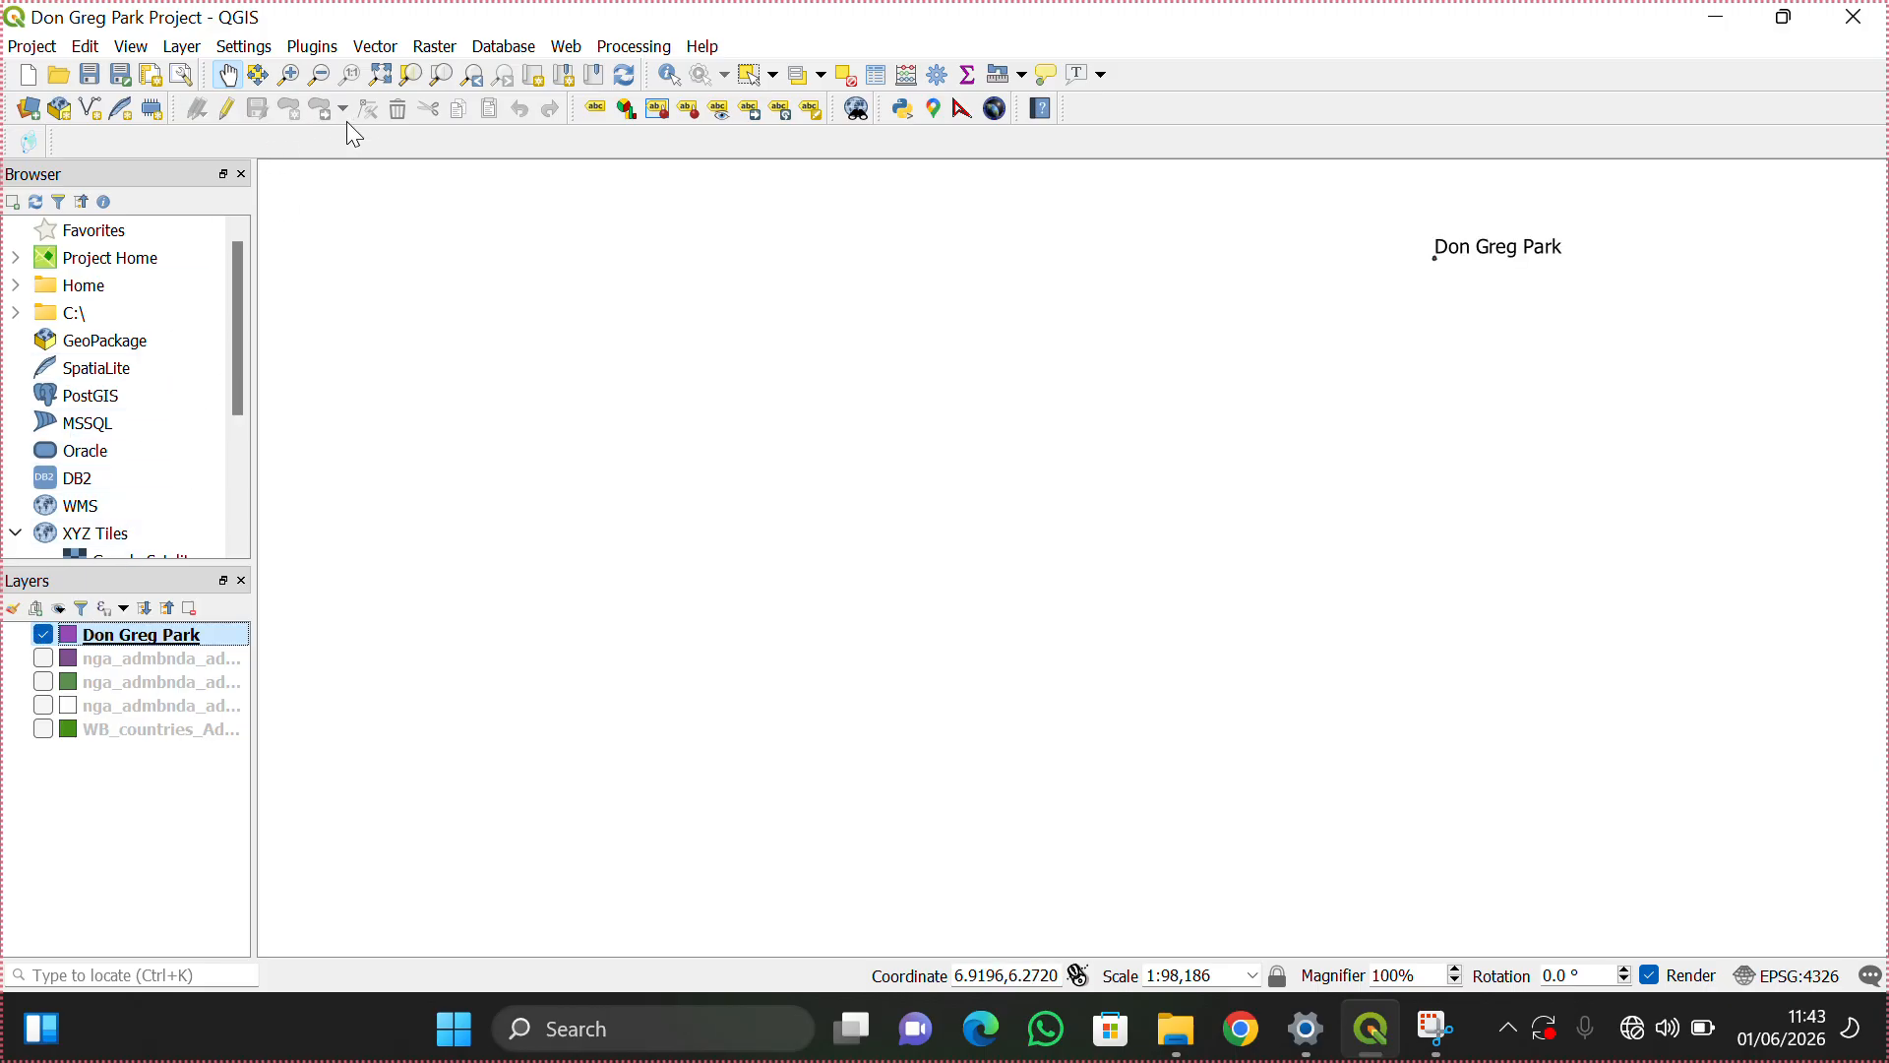
click(392, 76)
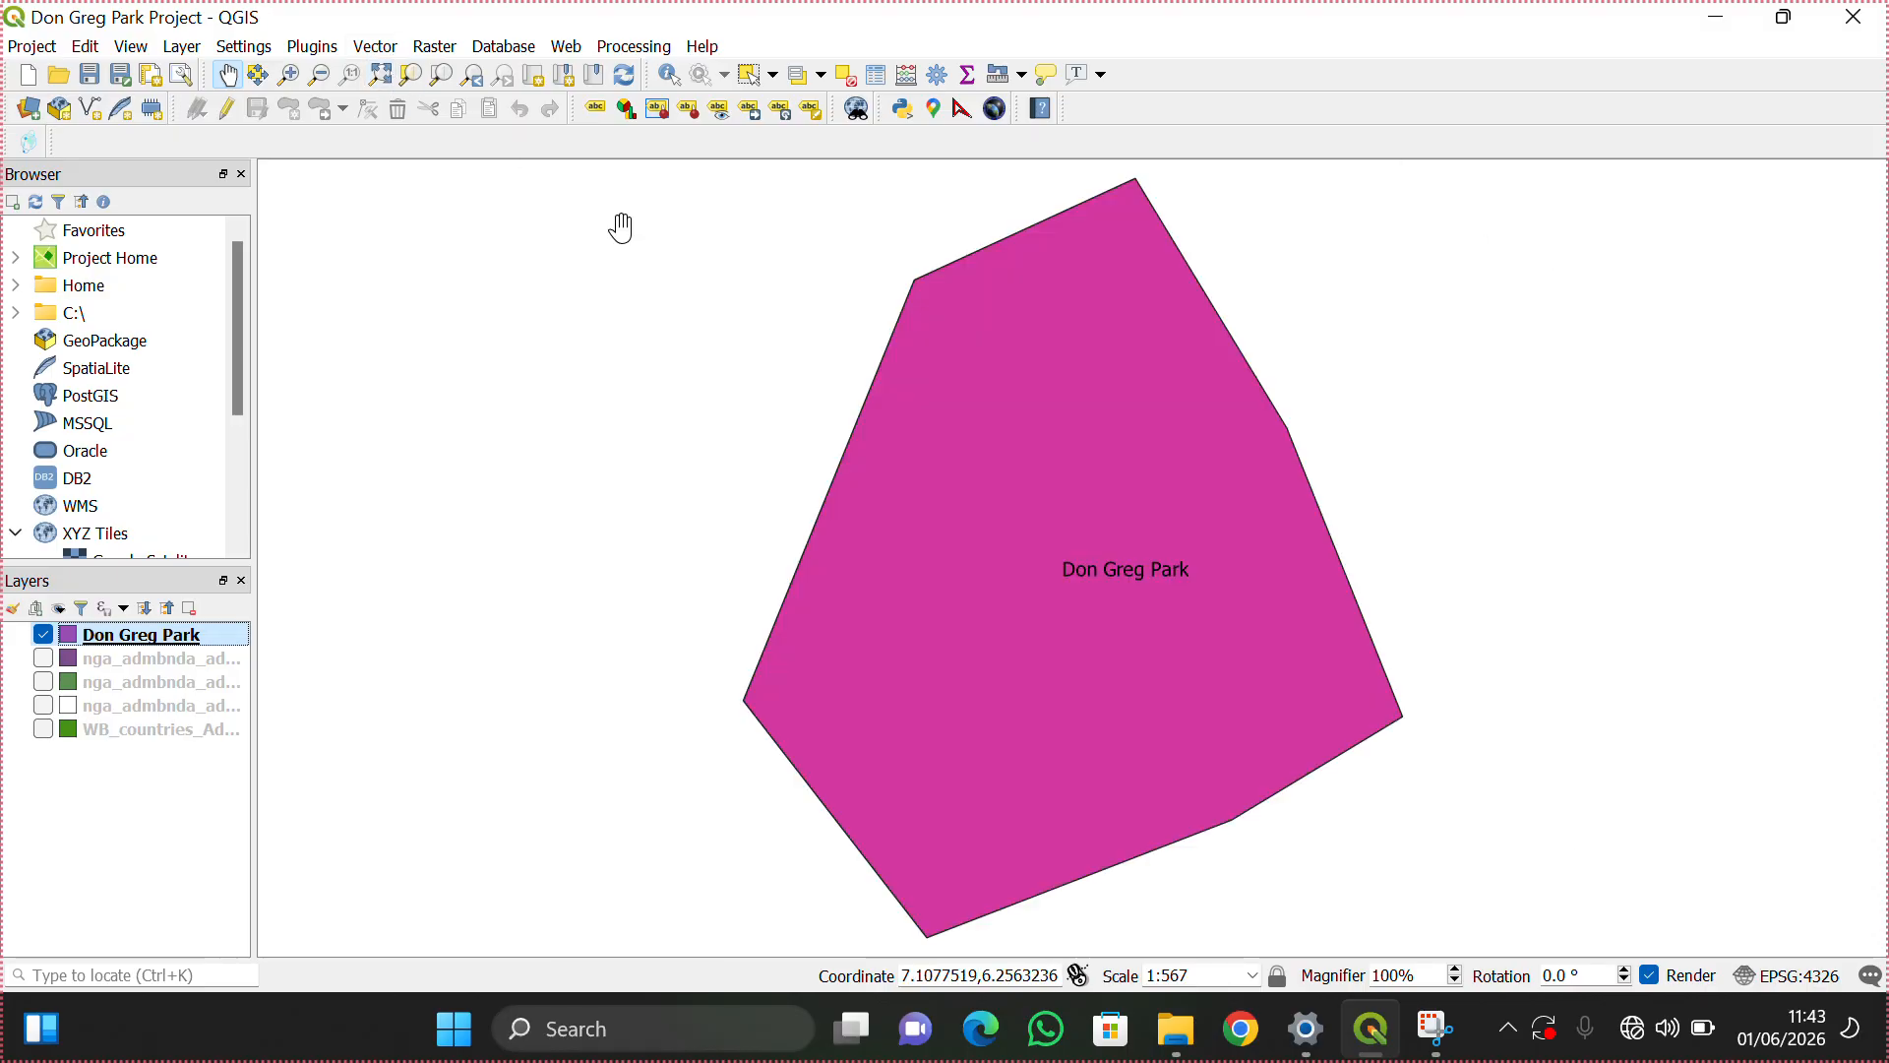